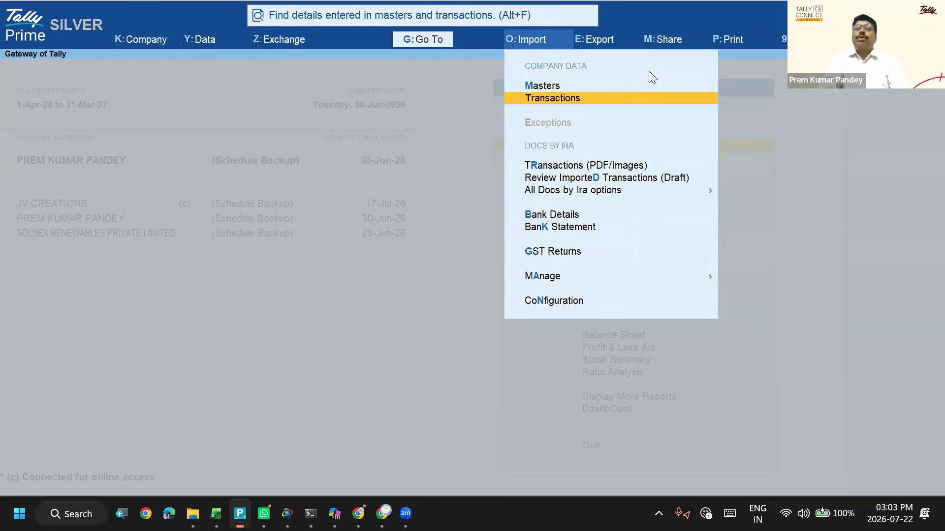
# - Close the import options in TallyPrime and switch to the Tally Account Creation Control Management workbook in Excel
pyautogui.press('Escape')
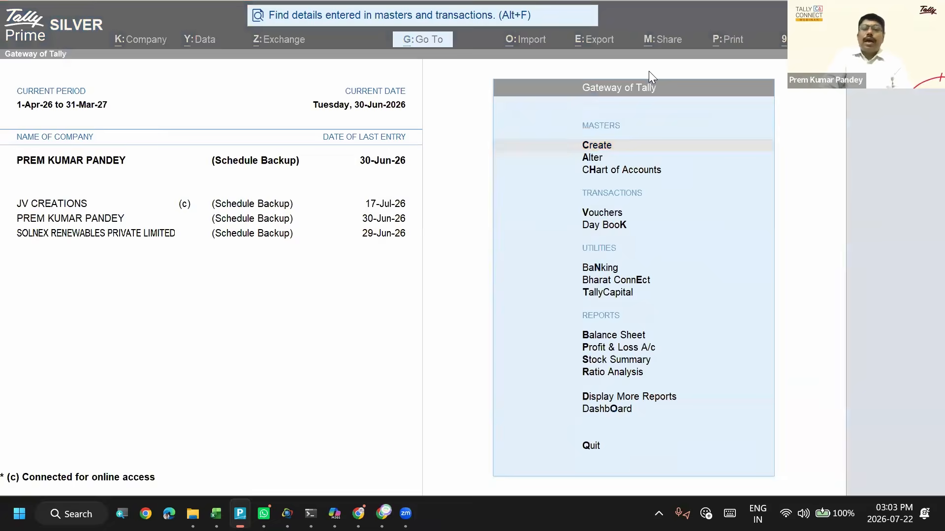
pyautogui.hotkey('alt', 'Tab')
pyautogui.hotkey('alt', 'Tab')
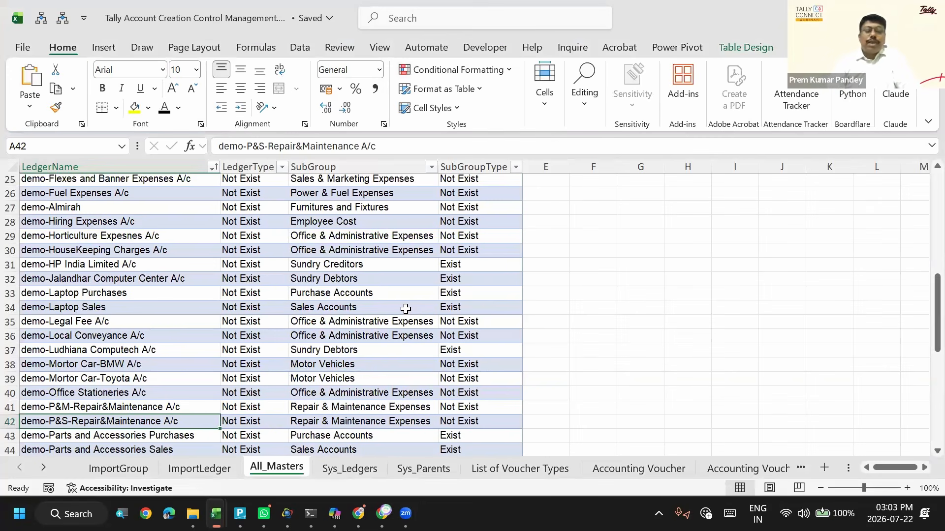
pyautogui.hotkey('alt', 'Tab')
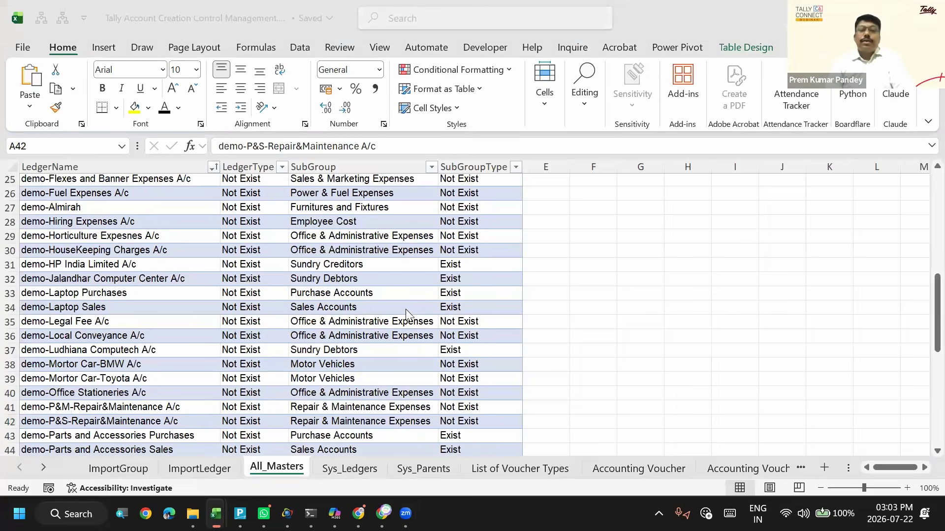
pyautogui.hotkey('alt', 'Tab')
pyautogui.hotkey('alt', 'shift', 'Tab')
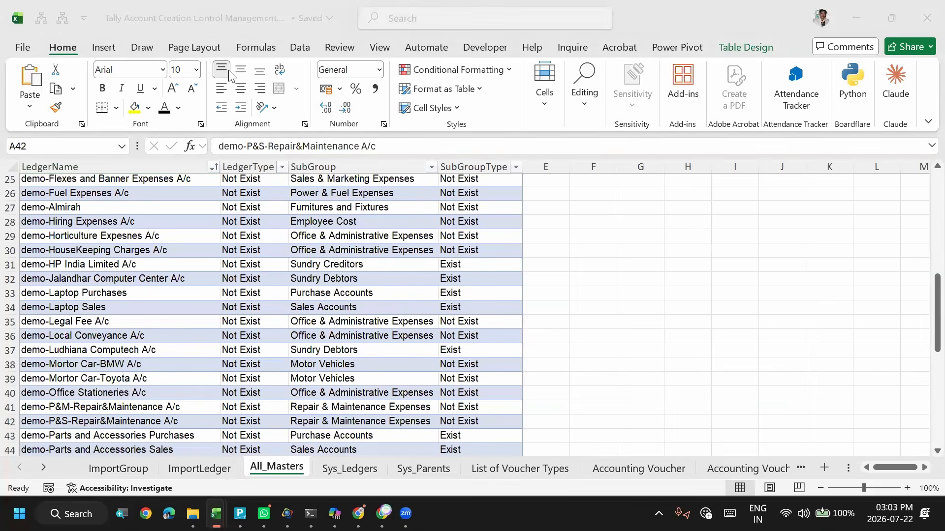
pyautogui.hotkey('alt', 'Tab')
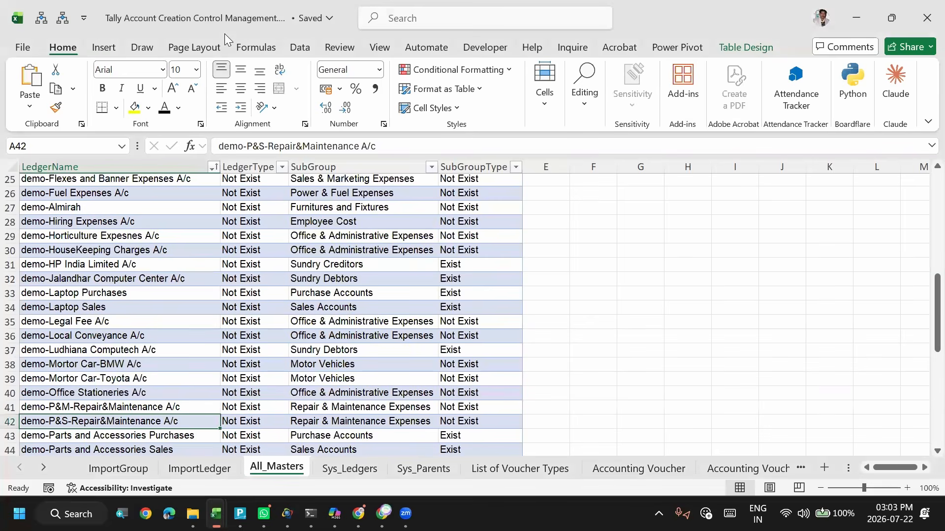
# - Look through the existing ledgers and parent groups on the Sys_Ledgers and Sys_Parents sheets
pyautogui.click(311, 242)
pyautogui.hotkey('ctrl', 'pagedown')
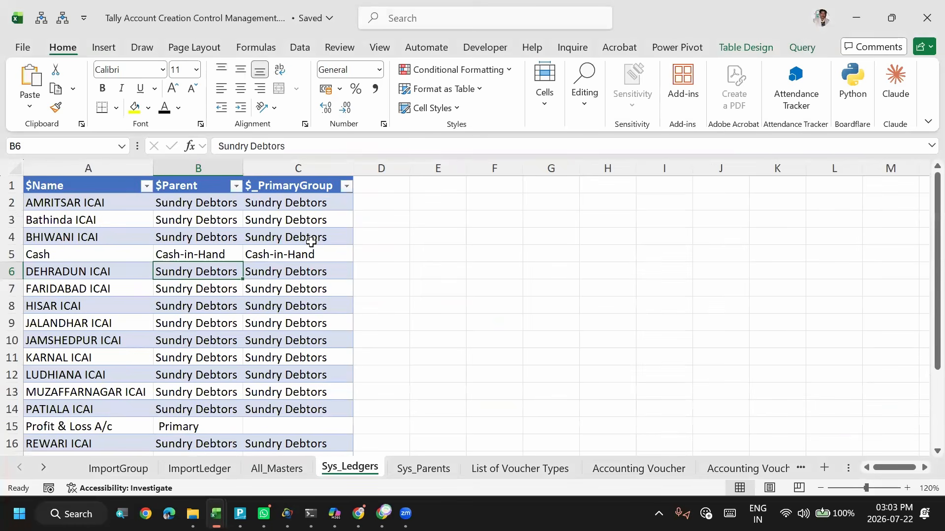
pyautogui.hotkey('ctrl', 'pagedown')
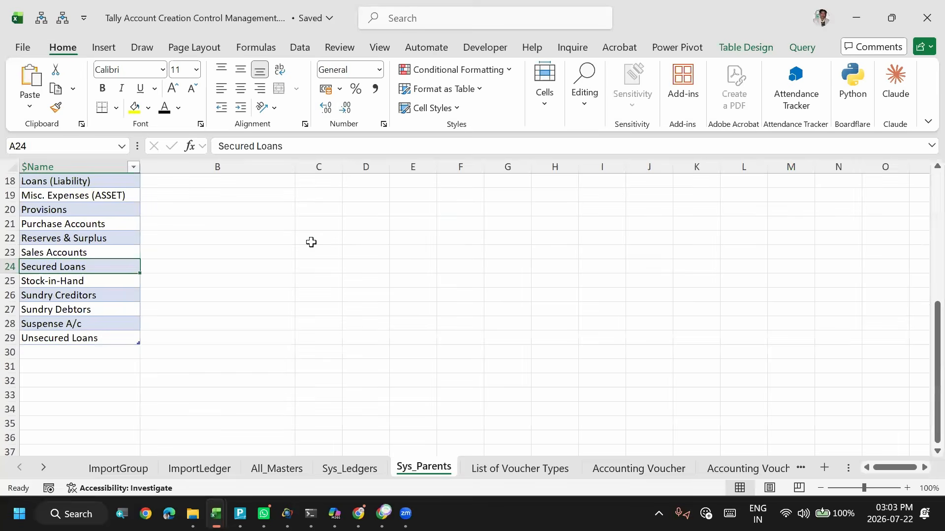
pyautogui.hotkey('ctrl', 'pageup')
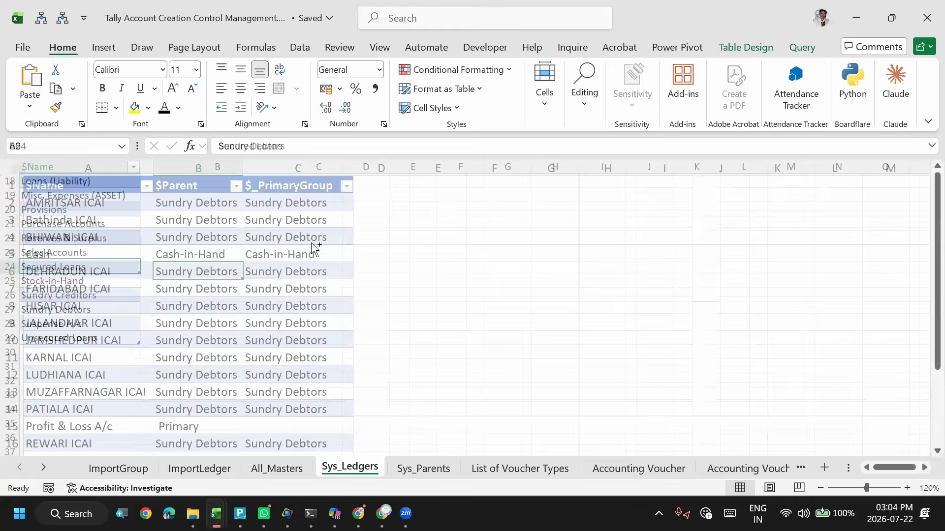
# - Examine the filter formula and the ledger name, subgroup and subgroup type columns on the ImportLedger sheet
pyautogui.hotkey('ctrl', 'pageup')
pyautogui.hotkey('ctrl', 'pageup')
pyautogui.click(83, 241)
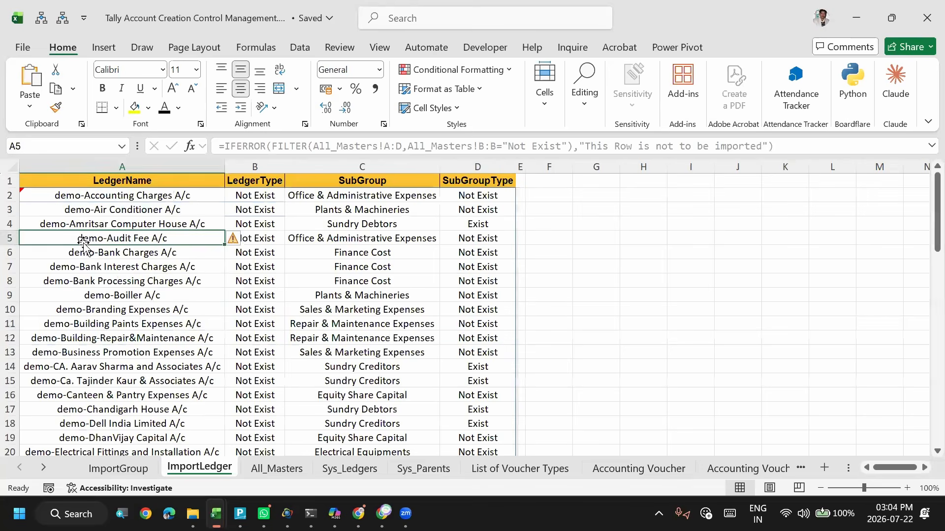
pyautogui.hotkey('ctrl', 'Home')
pyautogui.press('Down')
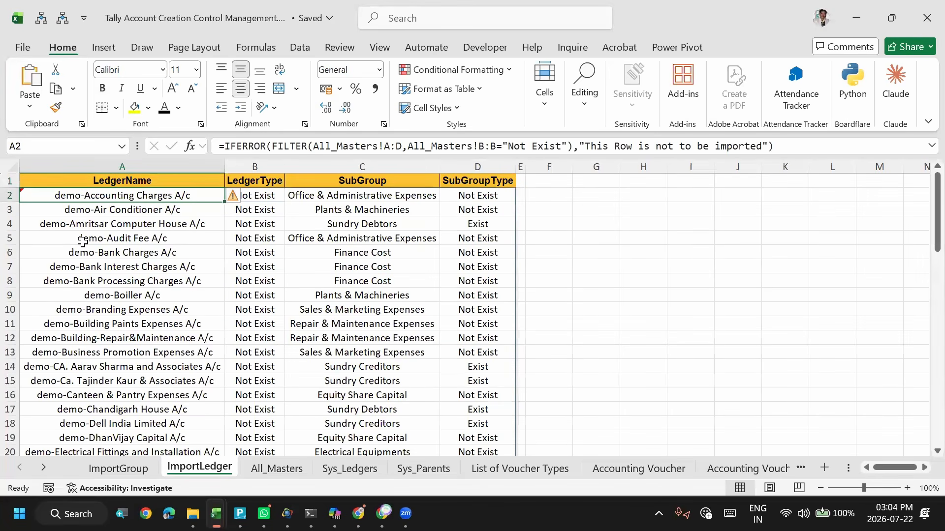
pyautogui.press('Right')
pyautogui.press('Right')
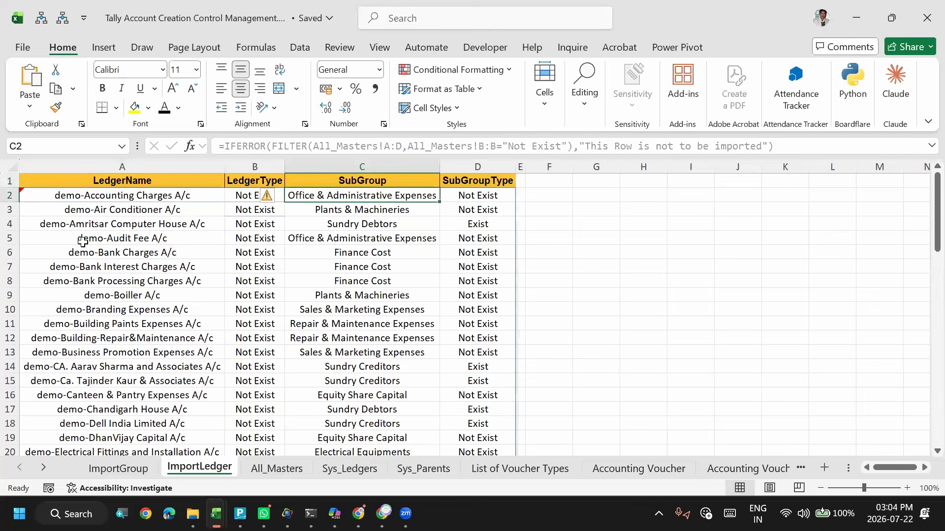
pyautogui.press('Right')
pyautogui.press('Left')
pyautogui.press('Down')
pyautogui.press('Down')
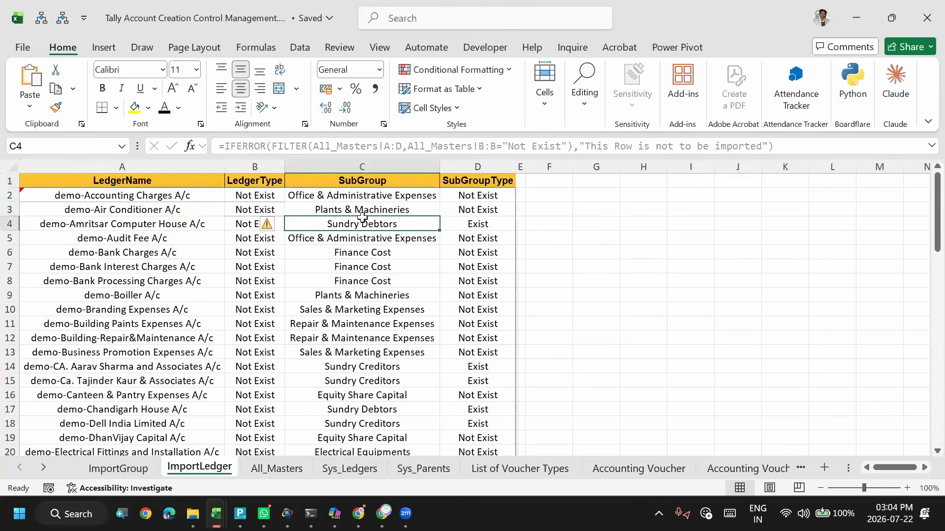
# - Check the ledger type, subgroup and subgroup type of demo-Amritsar Computer House A/c in row 4
pyautogui.click(171, 233)
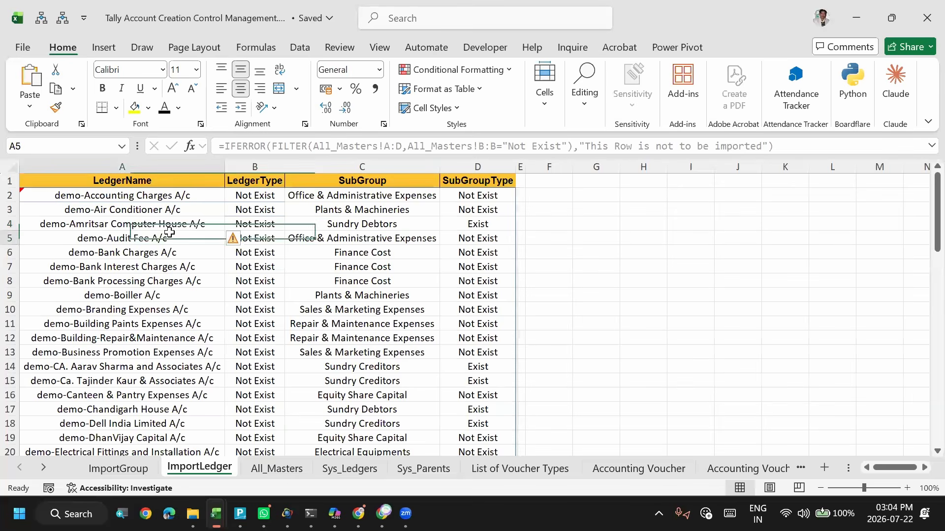
pyautogui.click(148, 223)
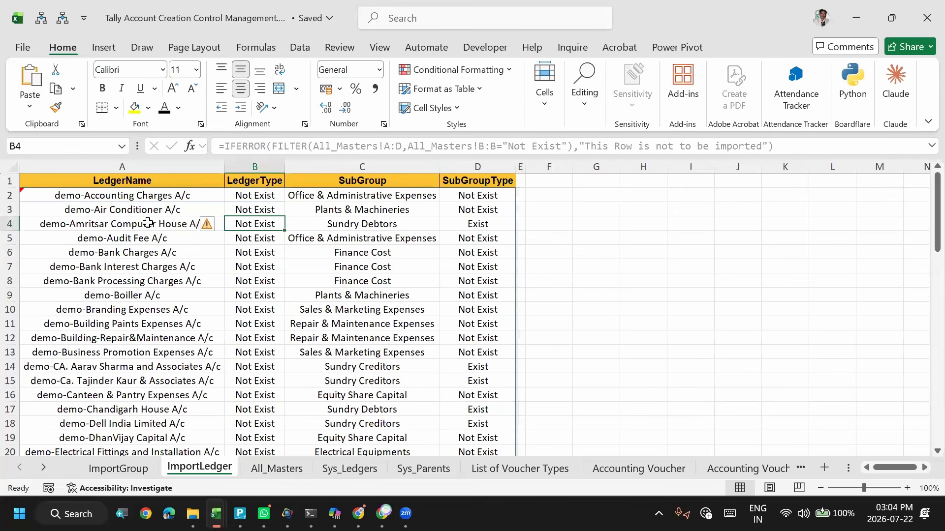
pyautogui.press('Right')
pyautogui.press('Right')
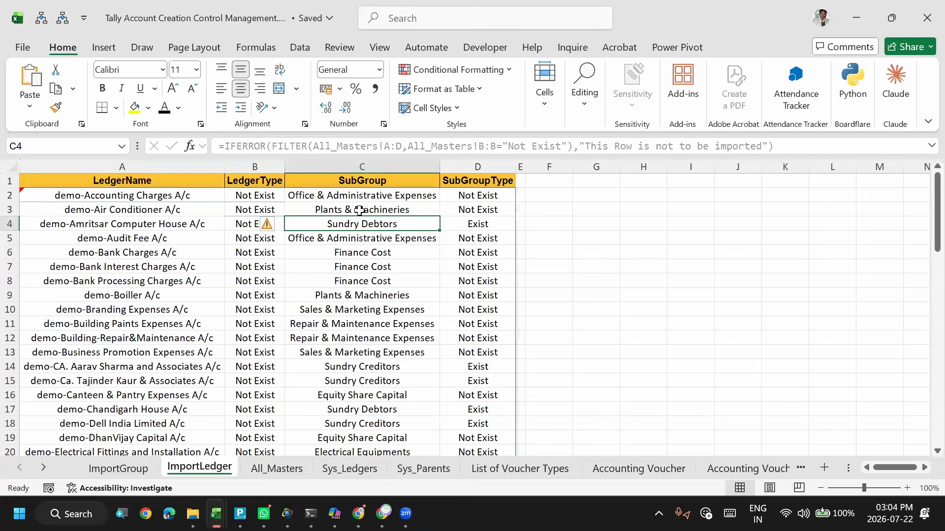
pyautogui.click(475, 224)
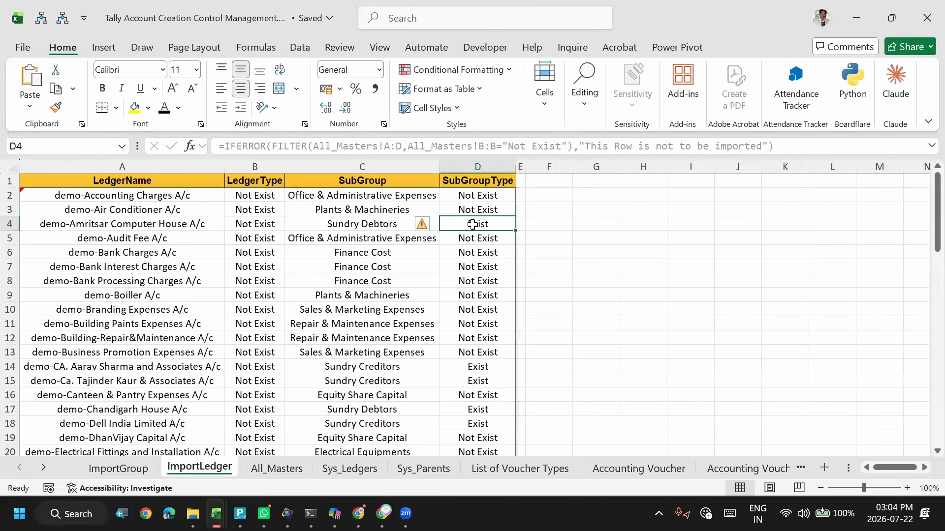
# - Review the new groups on the ImportGroup sheet and compare them with the subgroup entries on the All_Masters sheet
pyautogui.click(126, 467)
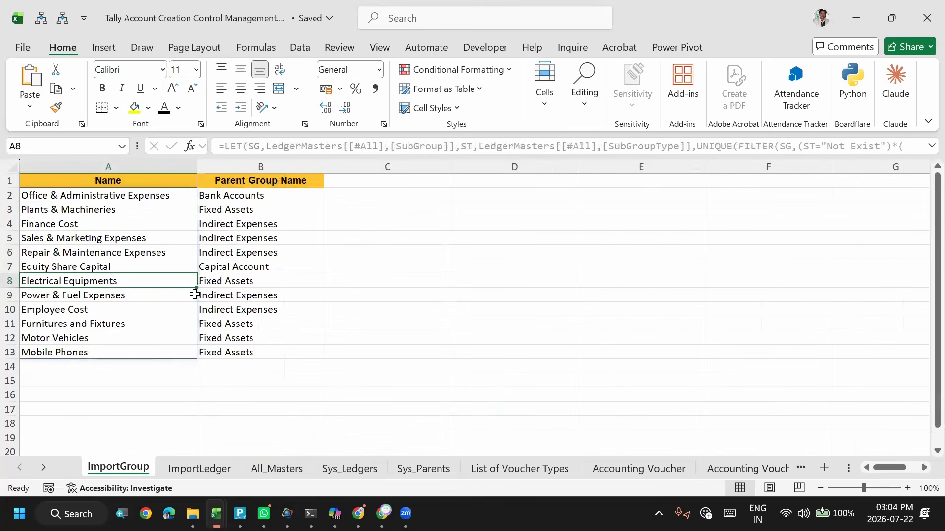
pyautogui.click(287, 470)
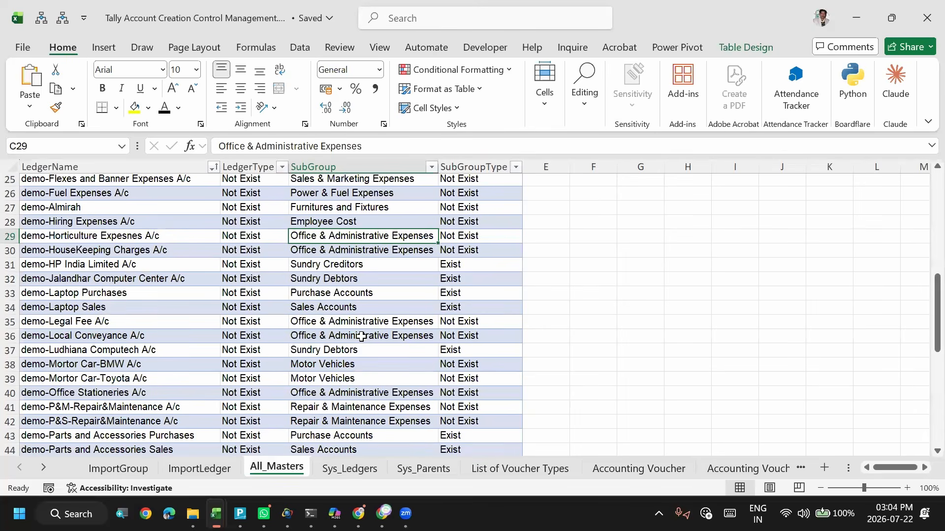
pyautogui.click(362, 337)
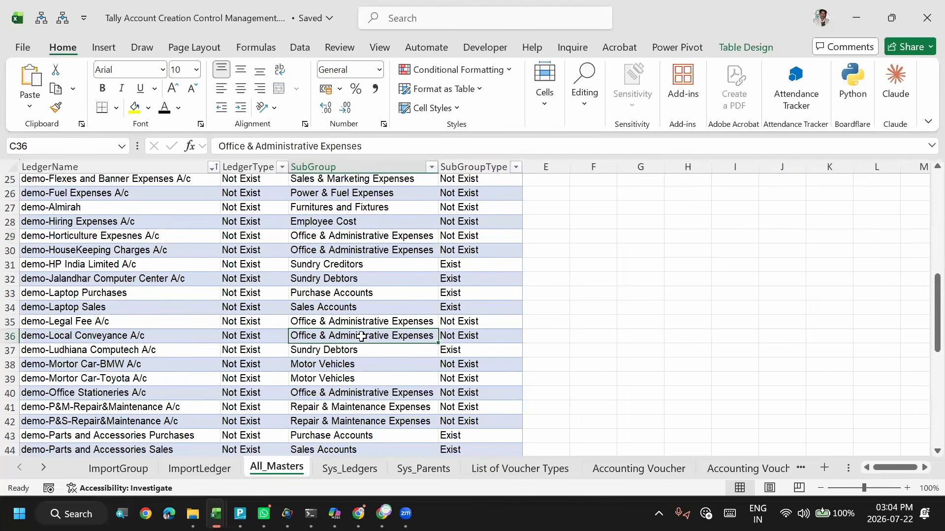
pyautogui.click(67, 252)
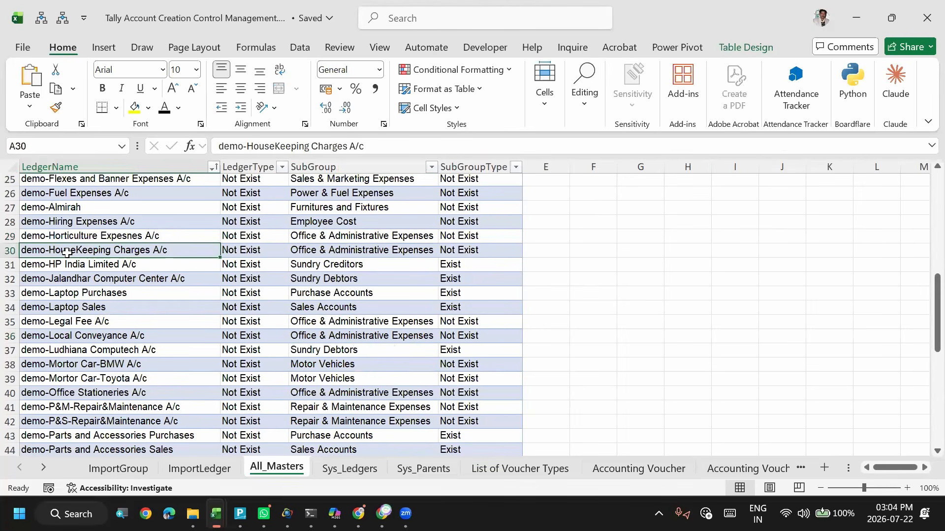
pyautogui.hotkey('ctrl', 'Right')
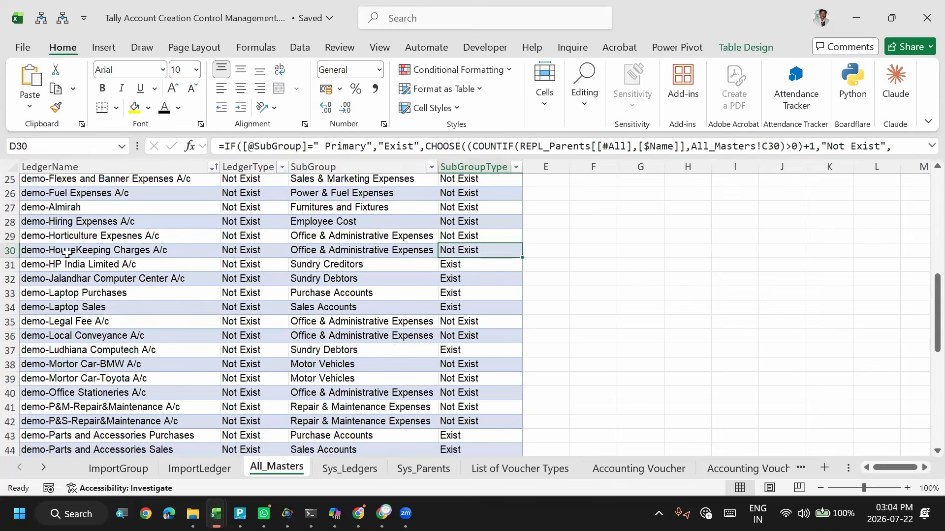
pyautogui.press('Left')
pyautogui.press('Down')
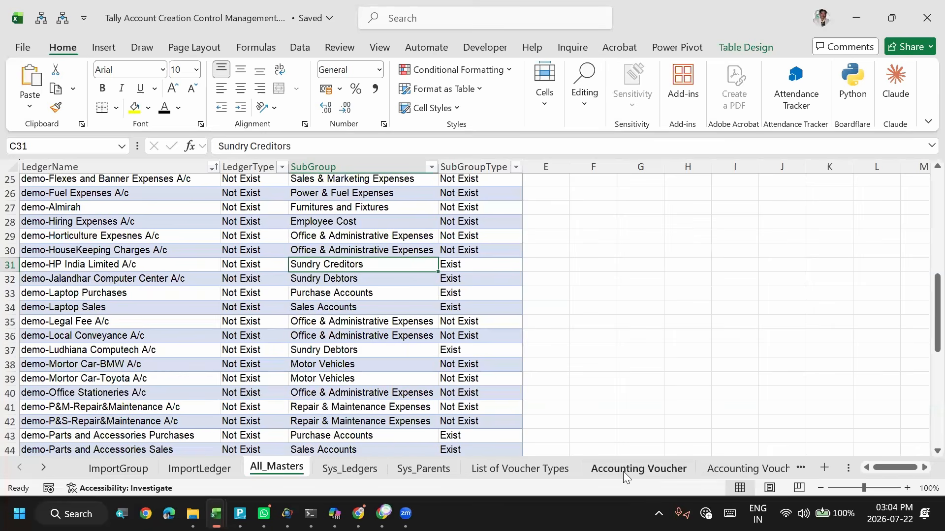
# - Go to the Accounting Voucher sheet and select the first empty Voucher Date cell
pyautogui.click(719, 469)
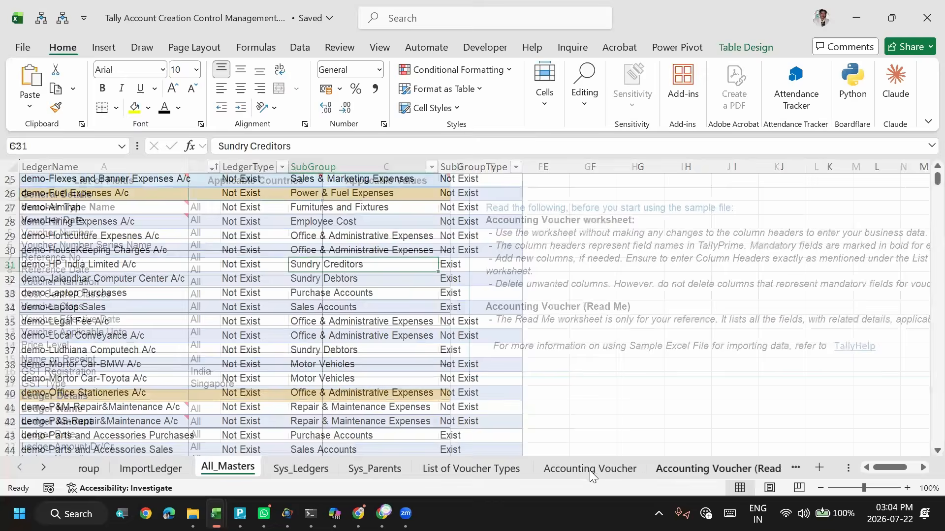
pyautogui.click(592, 473)
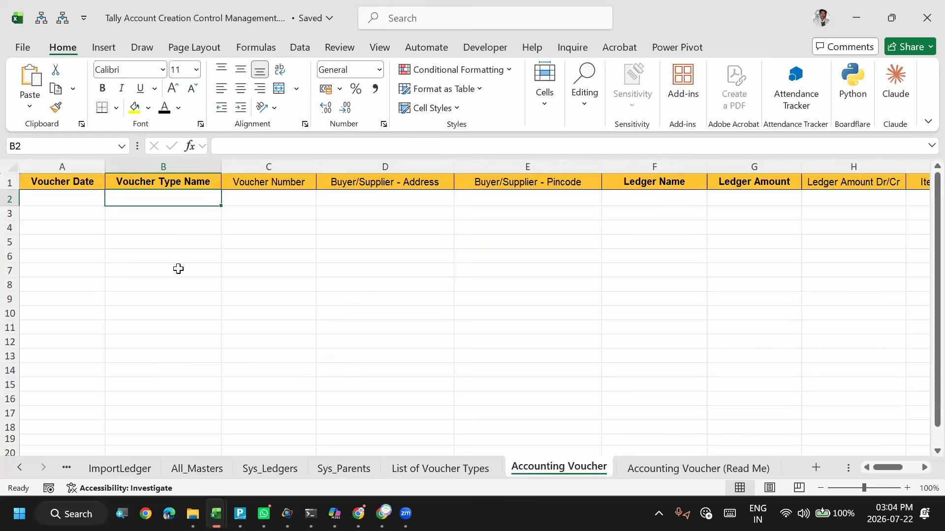
pyautogui.click(51, 195)
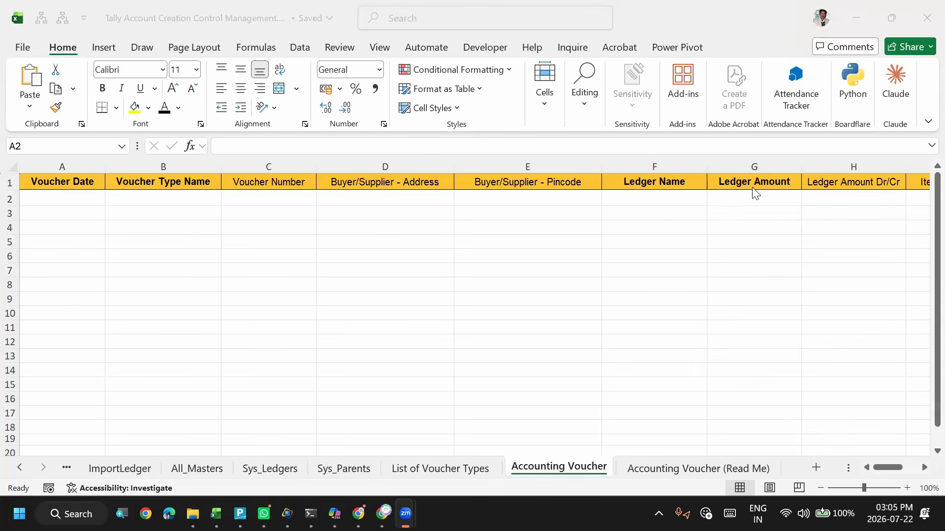
# - Show the queries and connections from the Sys_Parents sheet and open the REPL_Ledgers query in the Power Query Editor
pyautogui.click(211, 190)
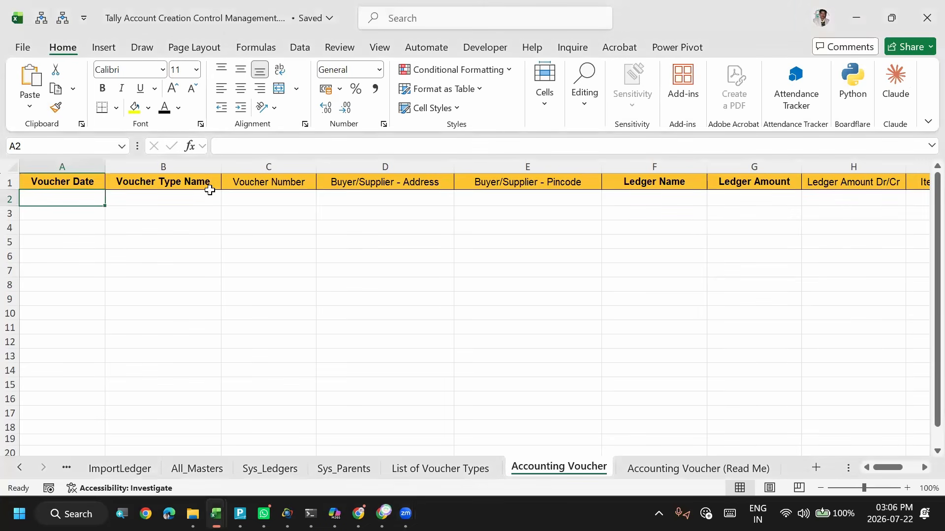
pyautogui.hotkey('ctrl', 'pageup')
pyautogui.hotkey('ctrl', 'pageup')
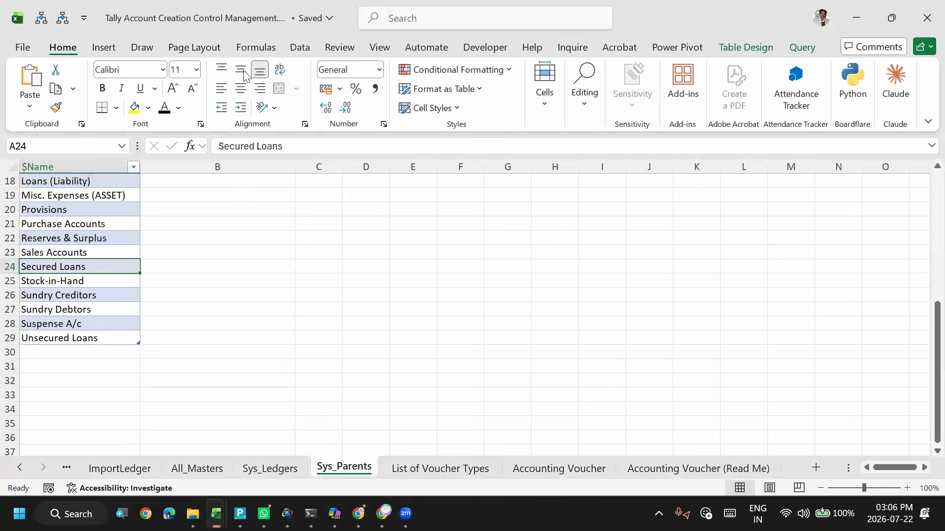
pyautogui.scroll(-5, 244, 75)
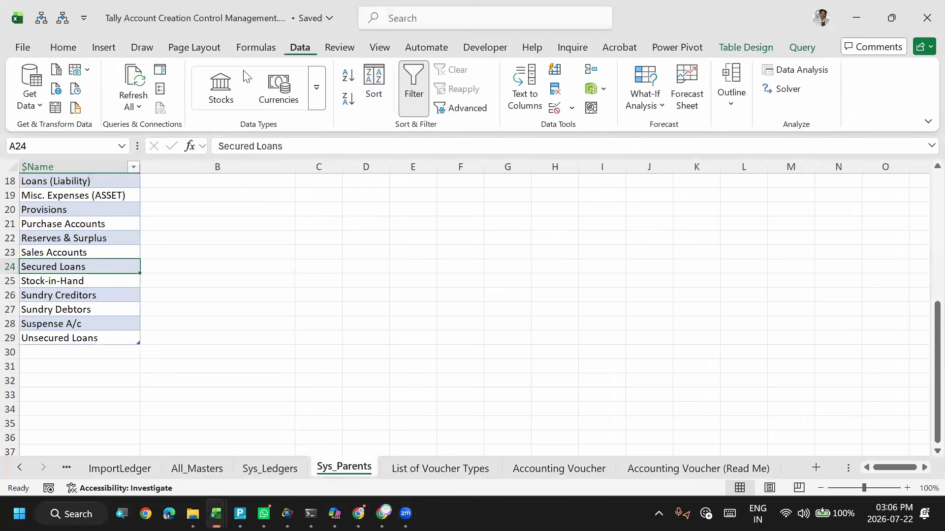
pyautogui.click(166, 73)
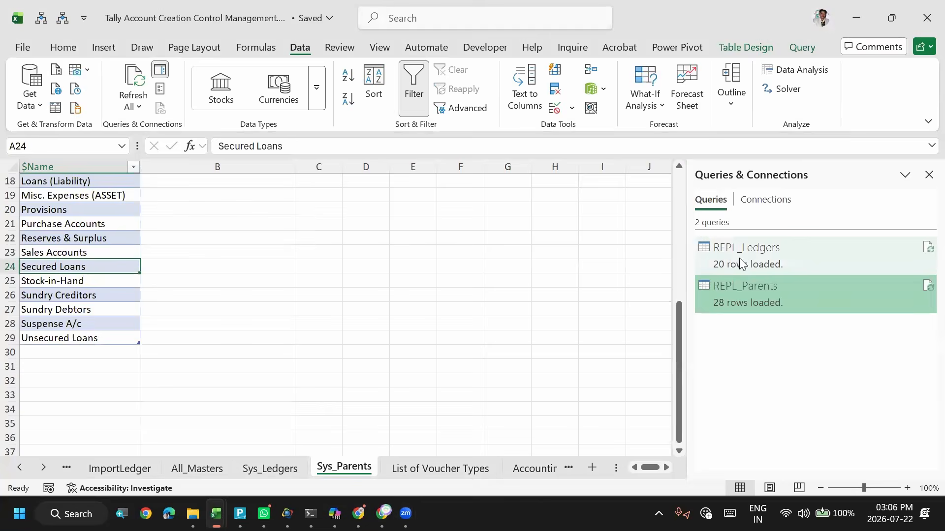
pyautogui.doubleClick(742, 263)
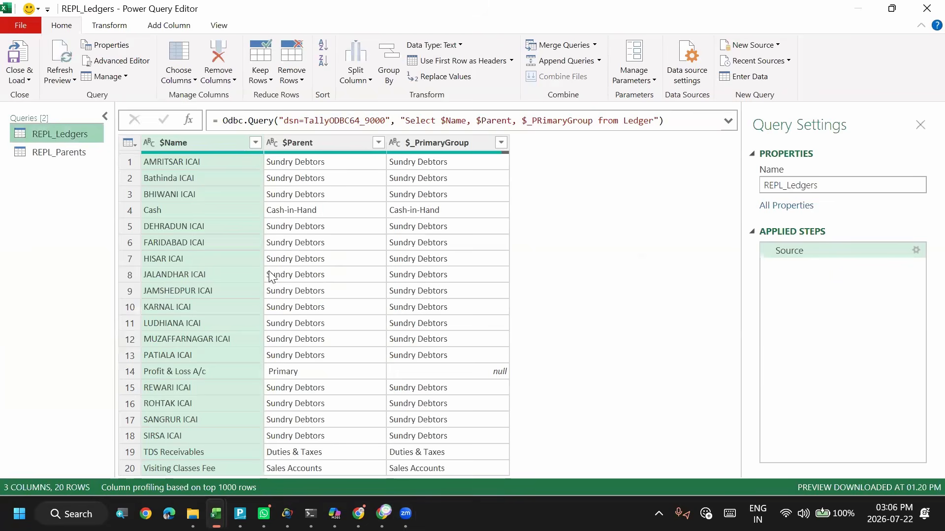
# - Expand the REPL_Ledgers source formula and examine its ODBC data source name and its Select statement
pyautogui.click(304, 261)
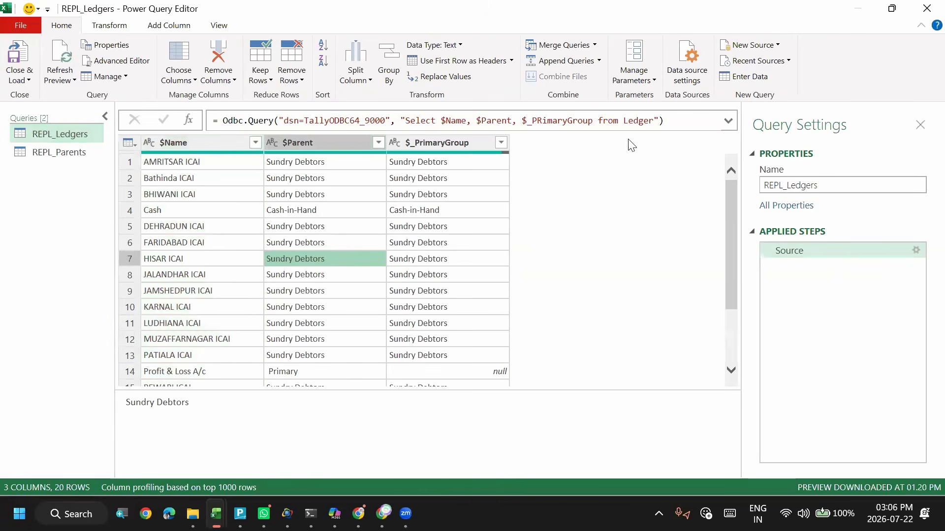
pyautogui.click(728, 121)
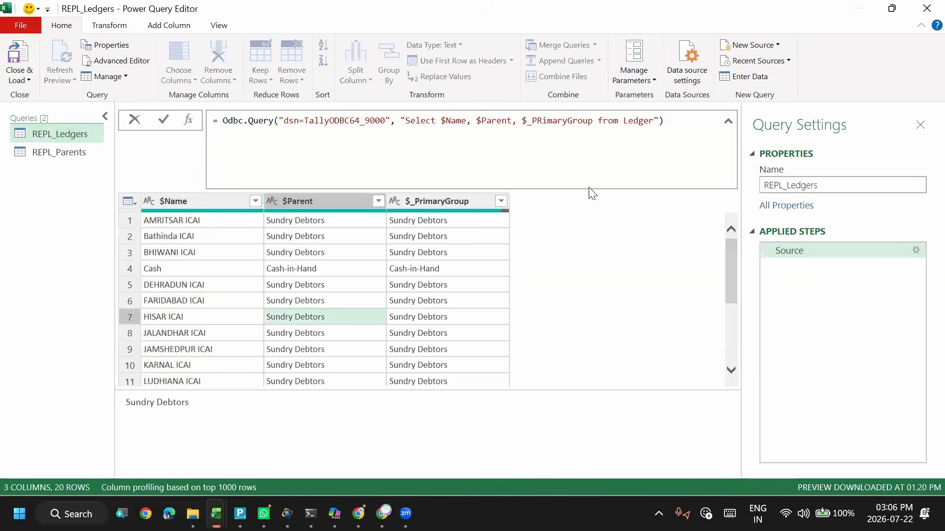
pyautogui.press('alt')
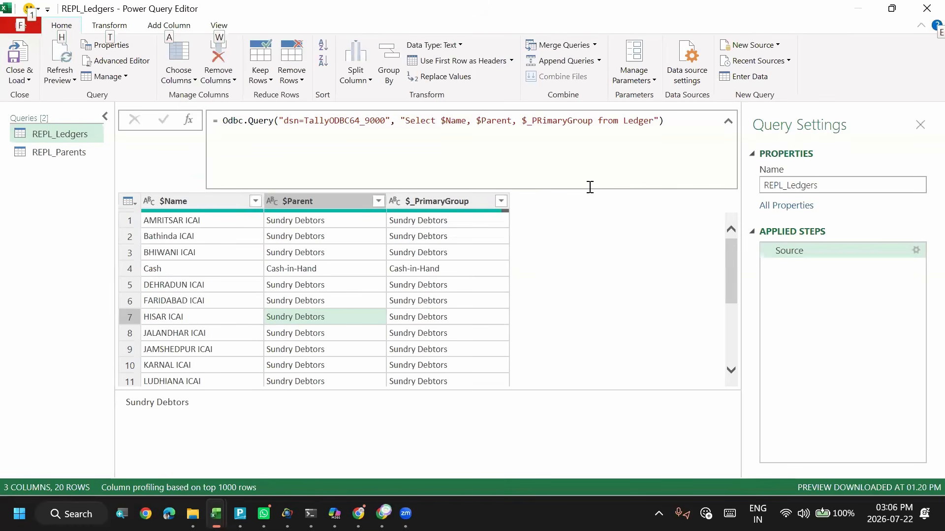
pyautogui.moveTo(284, 121); pyautogui.dragTo(389, 126)
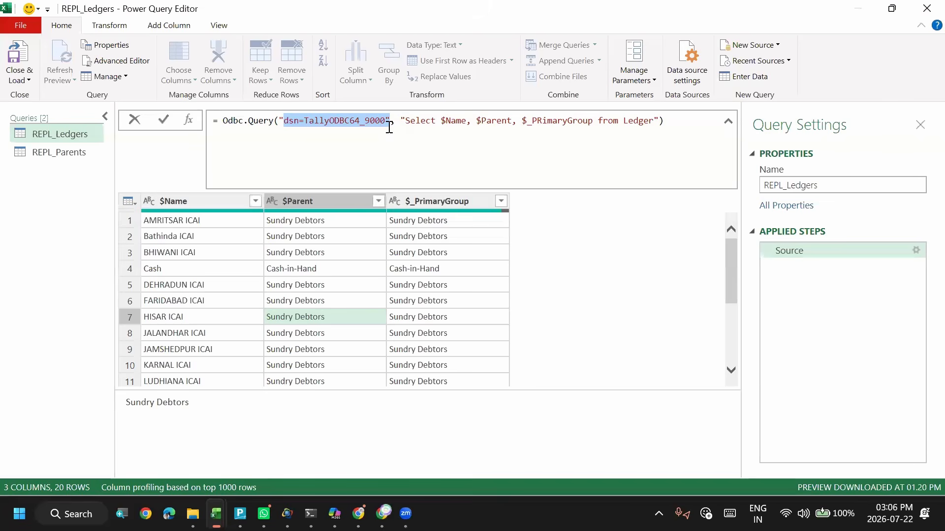
pyautogui.click(421, 120)
pyautogui.moveTo(421, 120); pyautogui.dragTo(647, 123)
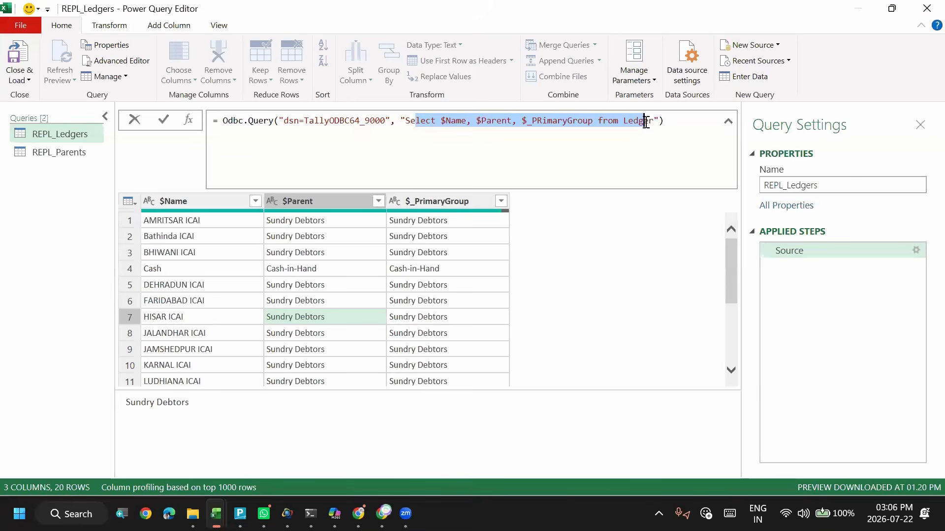
# - Examine the $Name, $Parent and $_PRimaryGroup fields and the Ledger table in the REPL_Ledgers Select statement
pyautogui.click(439, 121)
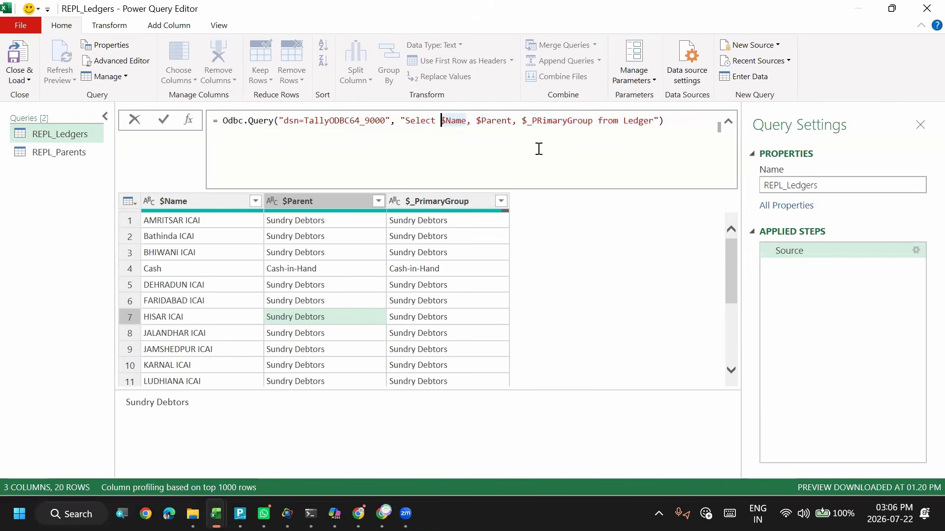
pyautogui.click(489, 121)
pyautogui.click(558, 121)
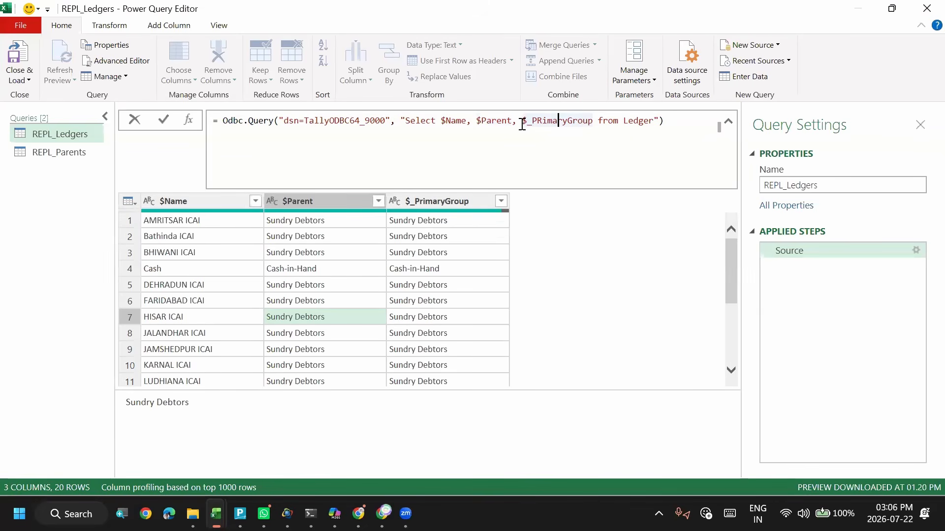
pyautogui.moveTo(522, 120); pyautogui.dragTo(605, 123)
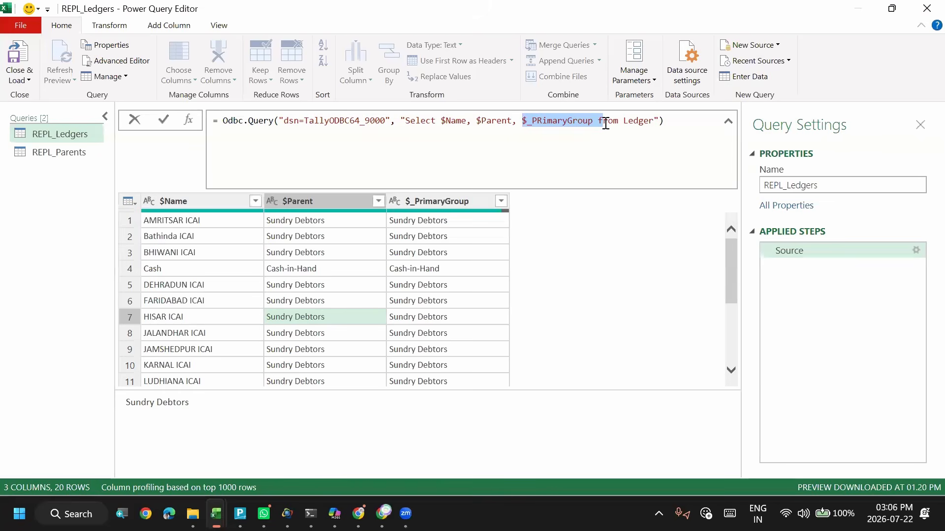
pyautogui.click(498, 123)
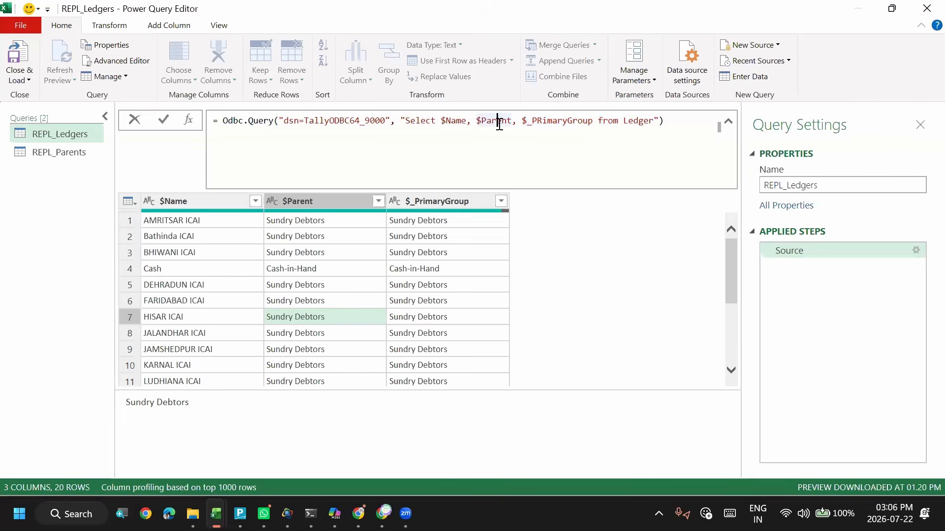
pyautogui.moveTo(533, 123); pyautogui.dragTo(648, 123)
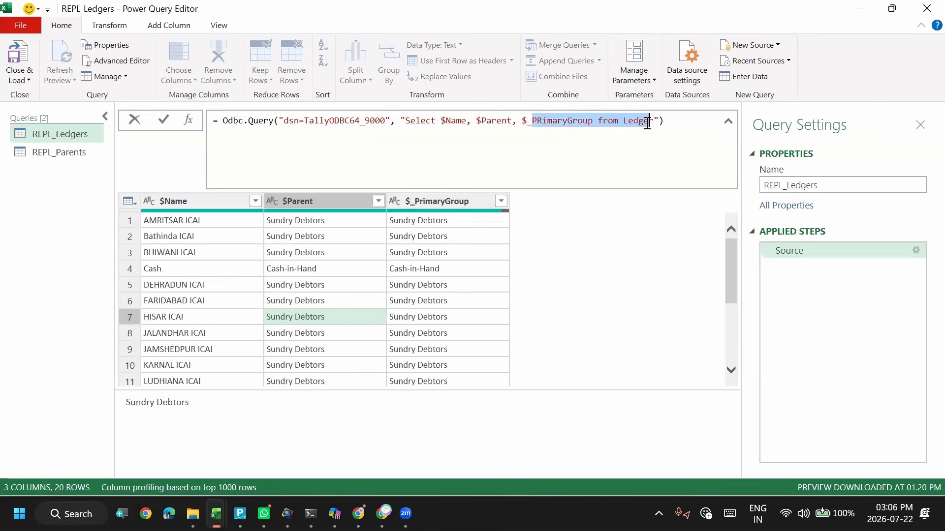
pyautogui.click(498, 118)
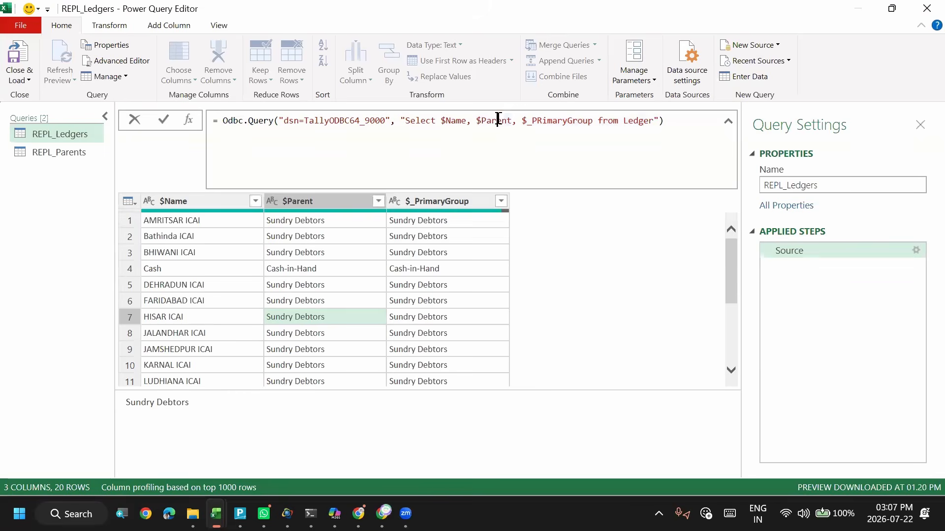
pyautogui.click(553, 118)
pyautogui.click(486, 121)
pyautogui.click(458, 121)
pyautogui.click(230, 327)
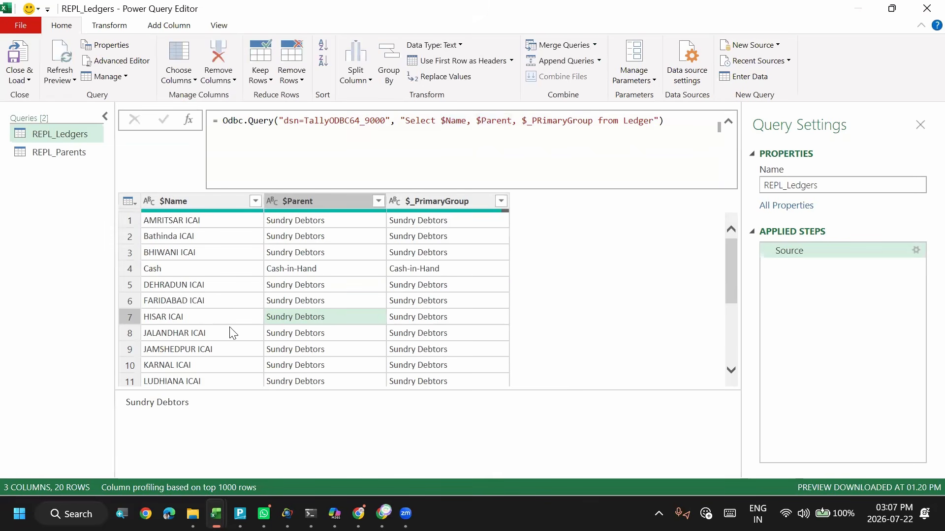
# - Switch to the REPL_Parents query and examine its "SELECT $name FROM Groups" statement
pyautogui.click(43, 156)
pyautogui.doubleClick(43, 155)
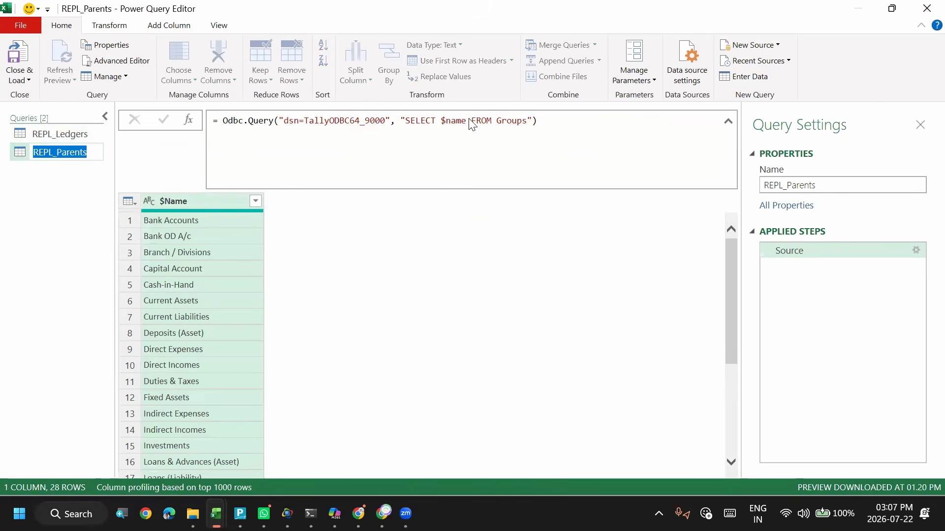
pyautogui.click(408, 119)
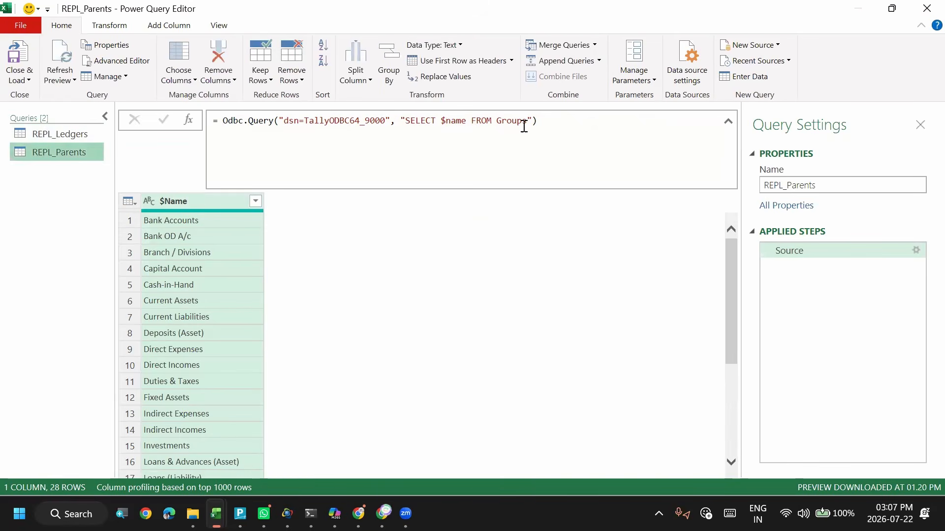
pyautogui.click(406, 123)
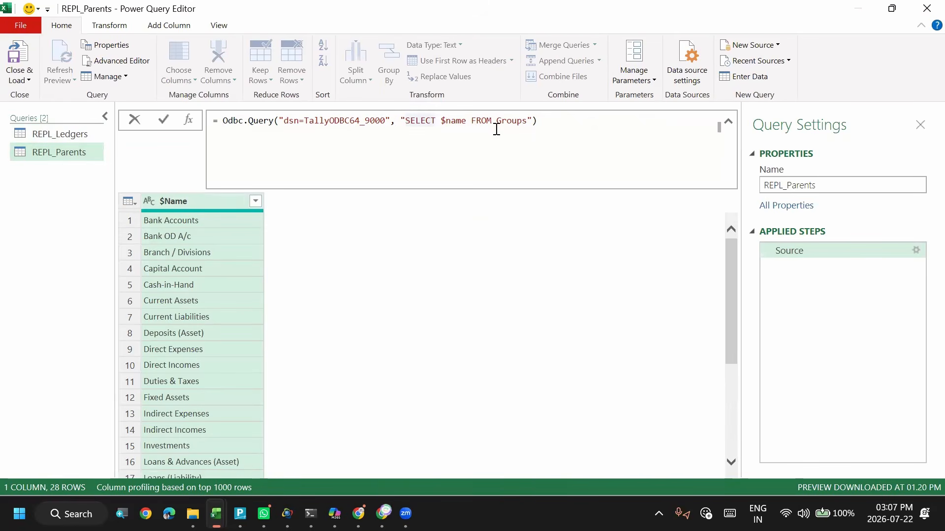
pyautogui.hotkey('shift', 'End')
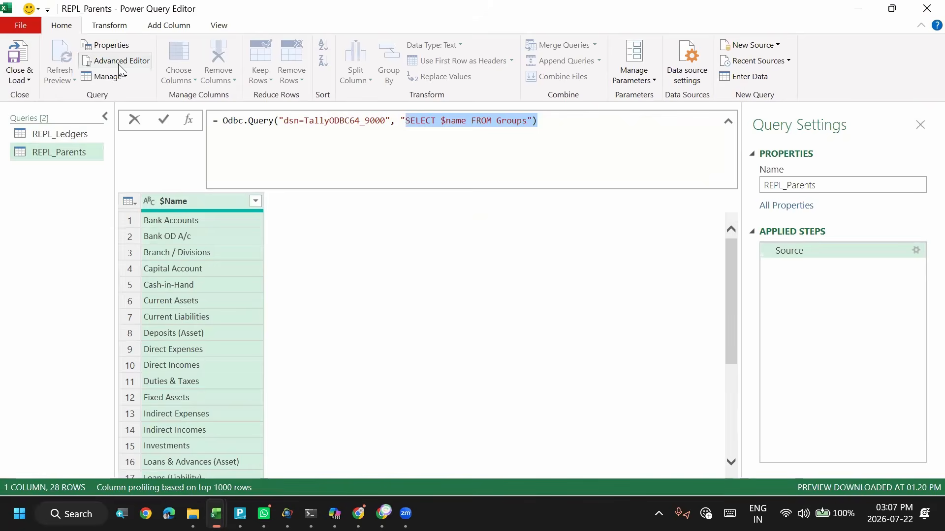
# - Open the REPL_Parents code in the Advanced Editor, examine its Source line and close it without changes
pyautogui.click(118, 65)
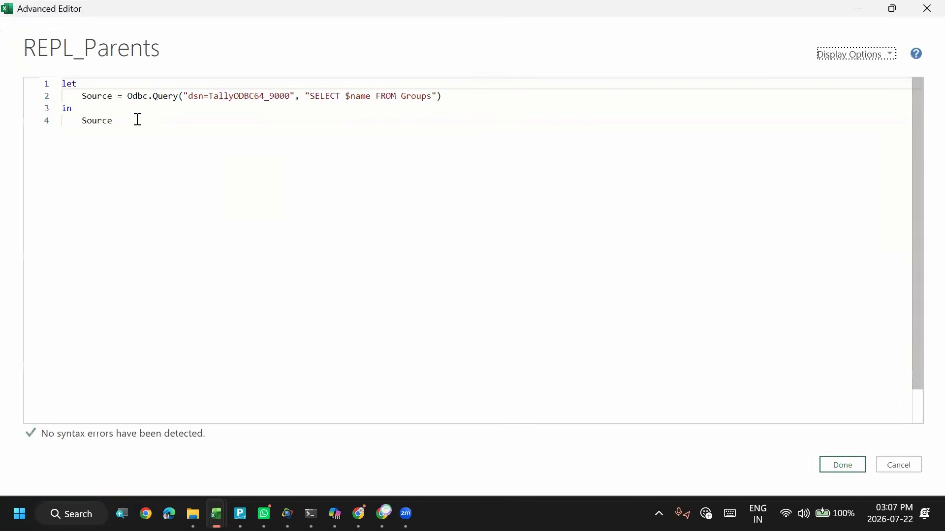
pyautogui.click(71, 95)
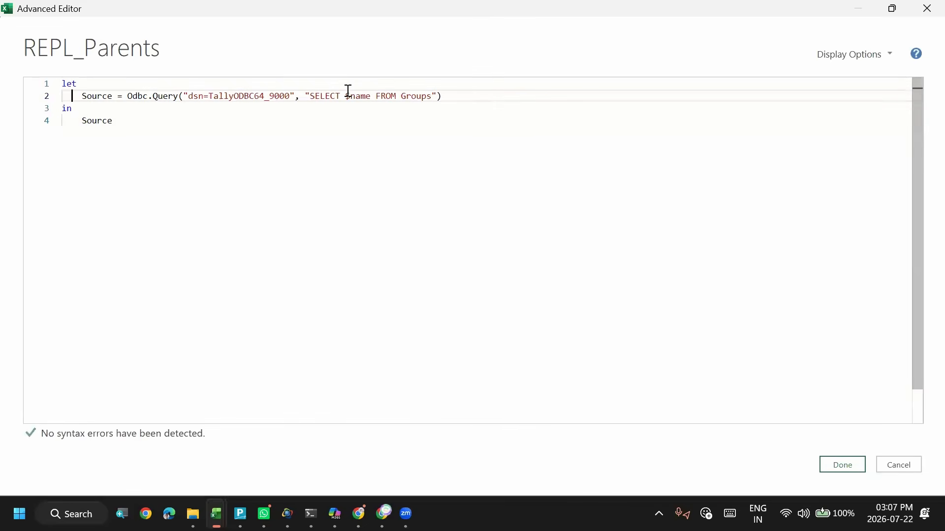
pyautogui.press('super+plus')
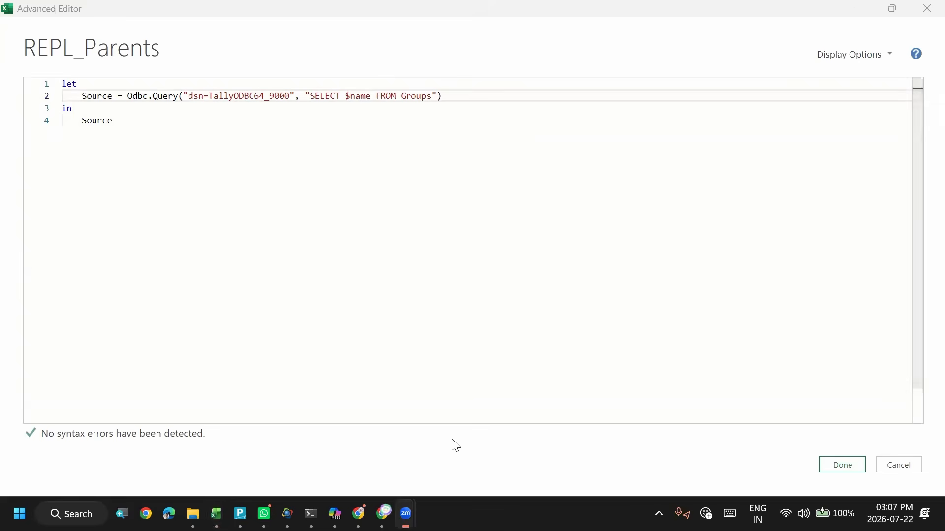
pyautogui.click(481, 415)
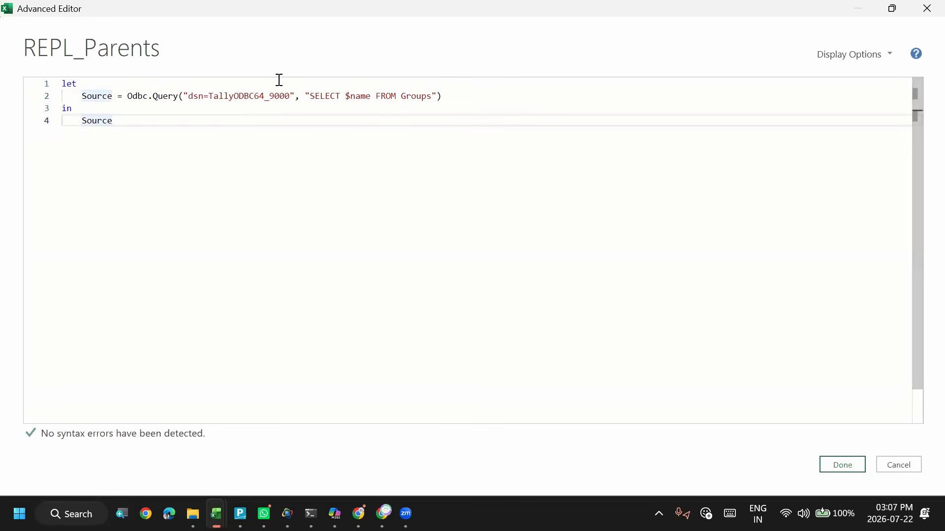
pyautogui.click(172, 108)
pyautogui.click(120, 93)
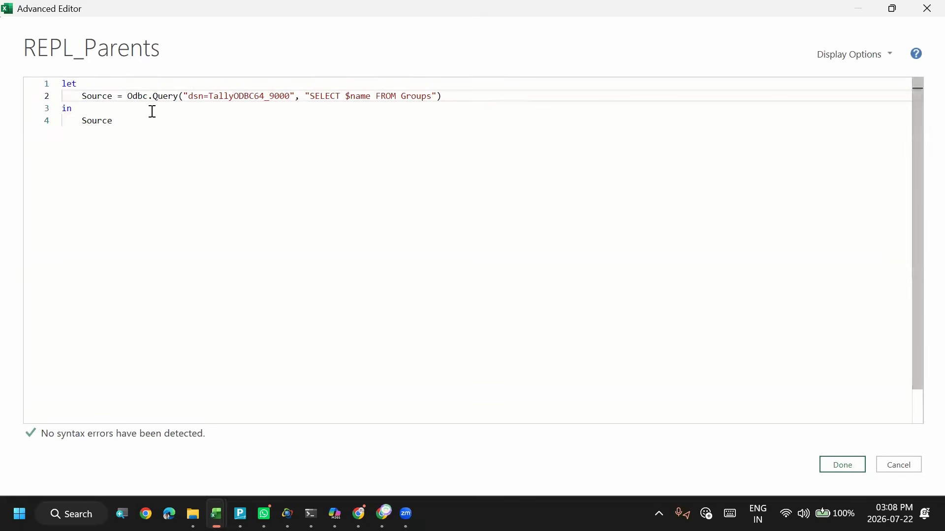
pyautogui.click(209, 152)
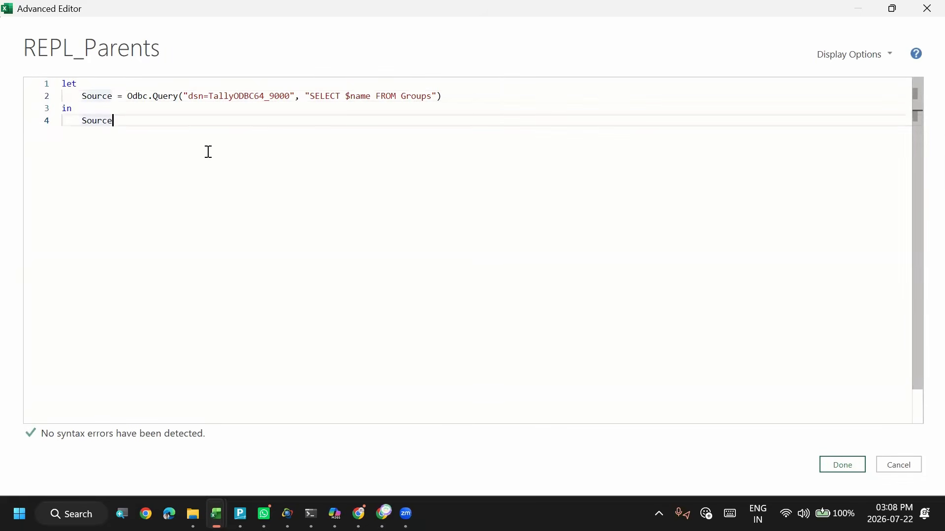
pyautogui.click(891, 463)
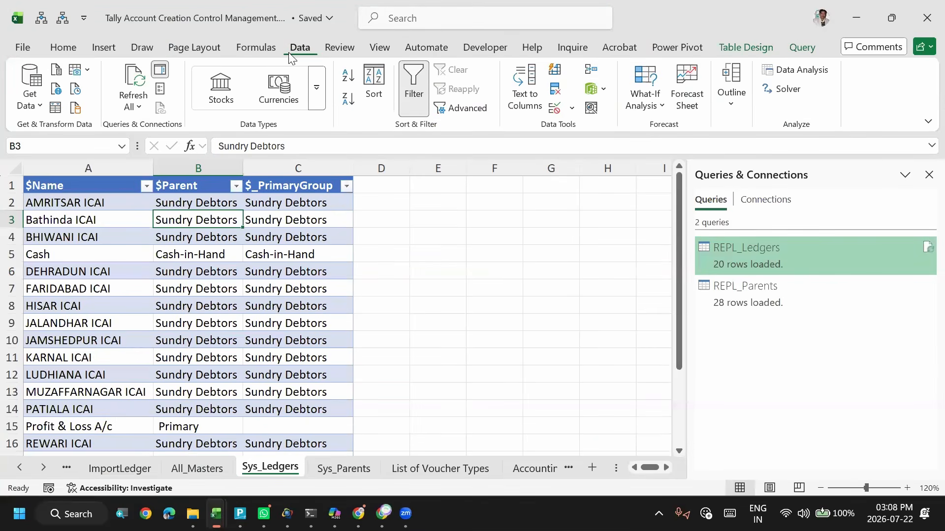
# - Start a new data import from ODBC, choose the TallyODBC64_9000 data source name, and cancel it
pyautogui.click(43, 113)
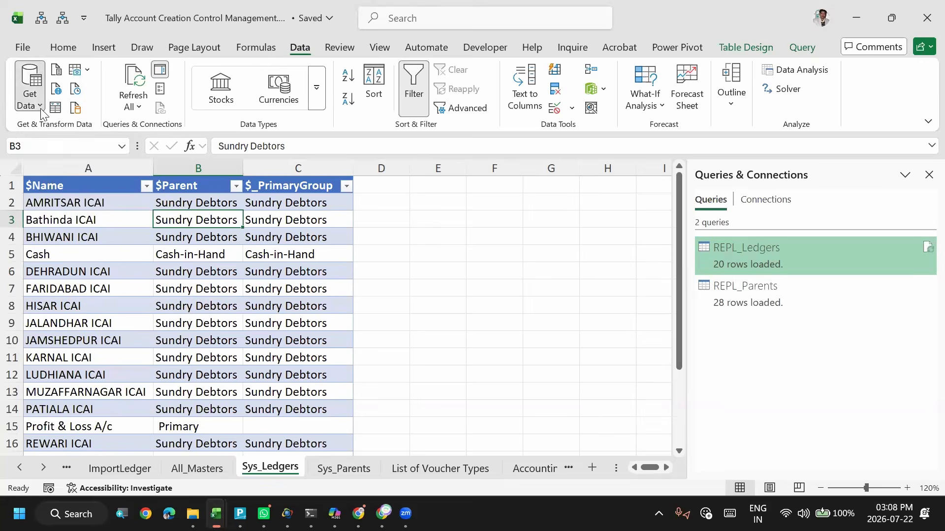
pyautogui.moveTo(131, 172)
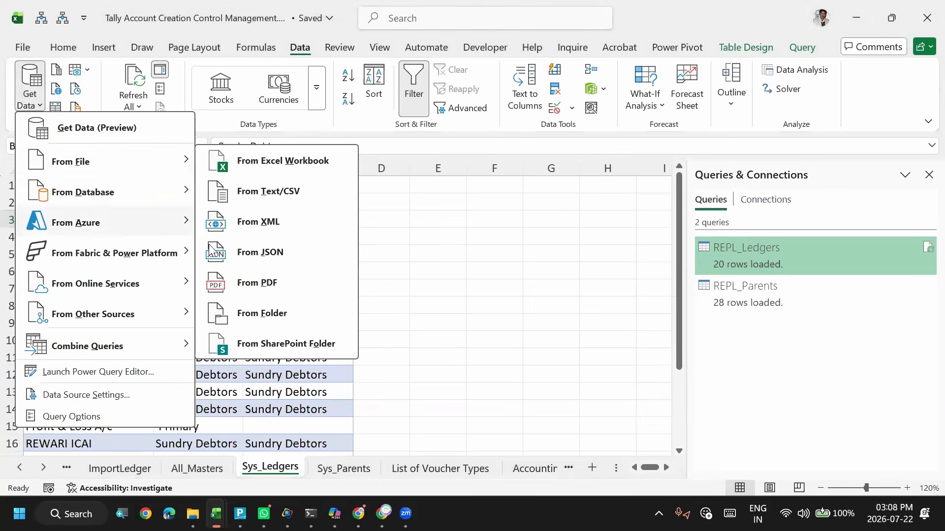
pyautogui.moveTo(96, 218)
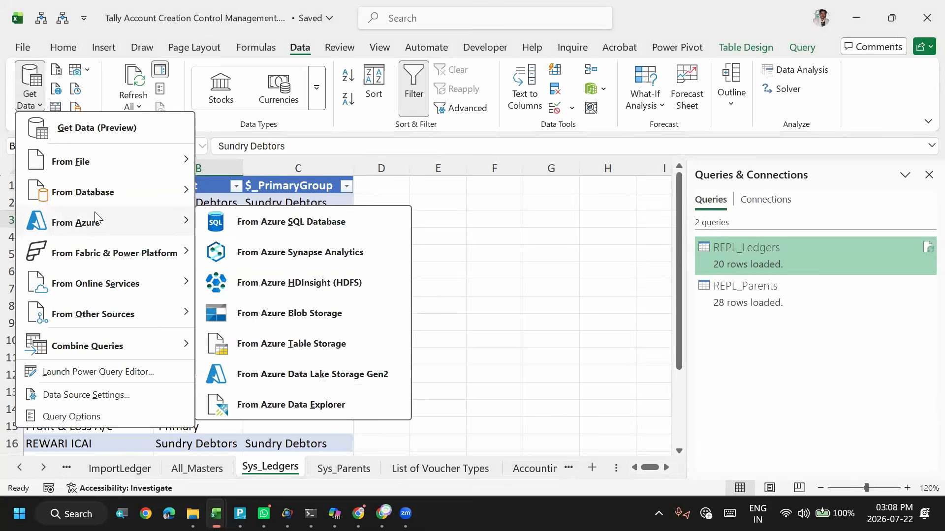
pyautogui.moveTo(136, 320)
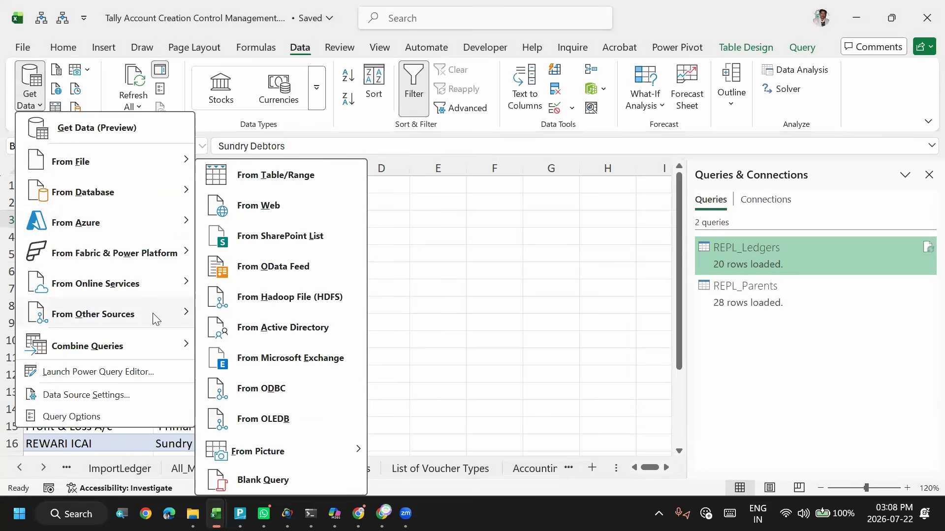
pyautogui.click(266, 394)
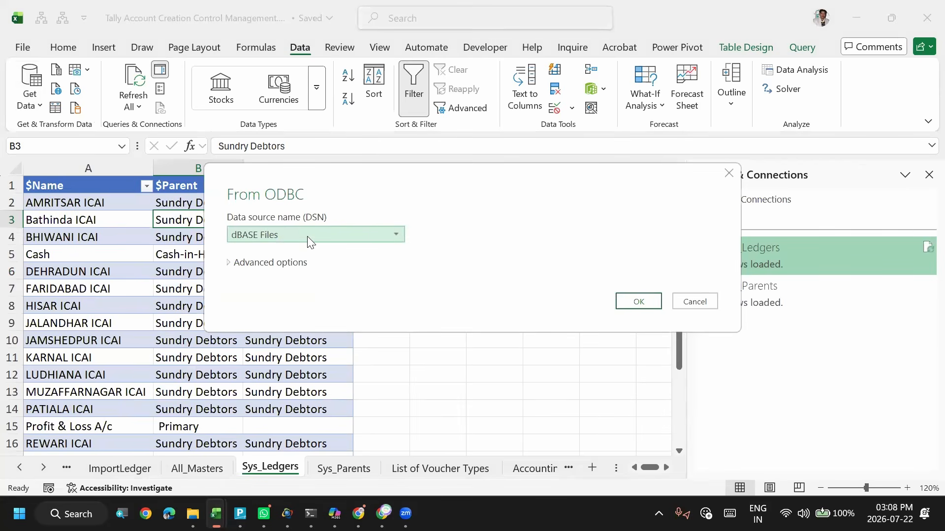
pyautogui.click(309, 235)
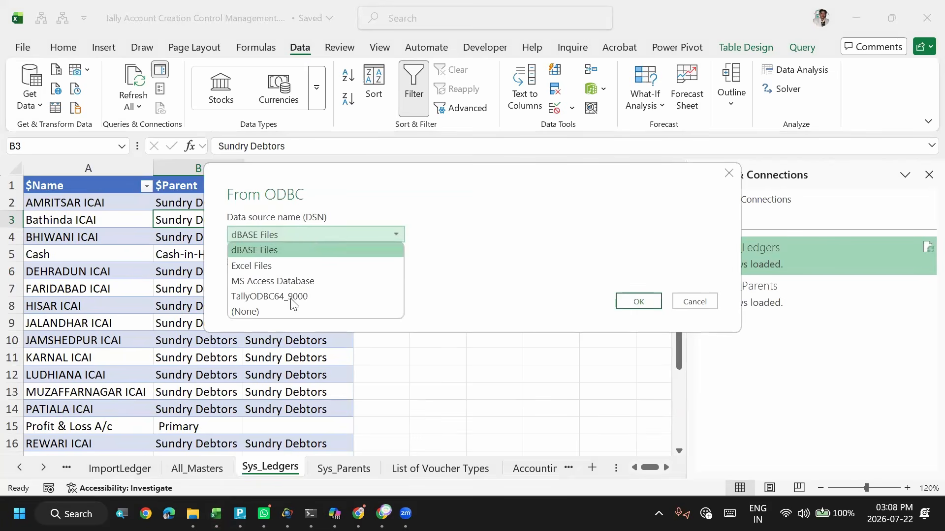
pyautogui.click(281, 298)
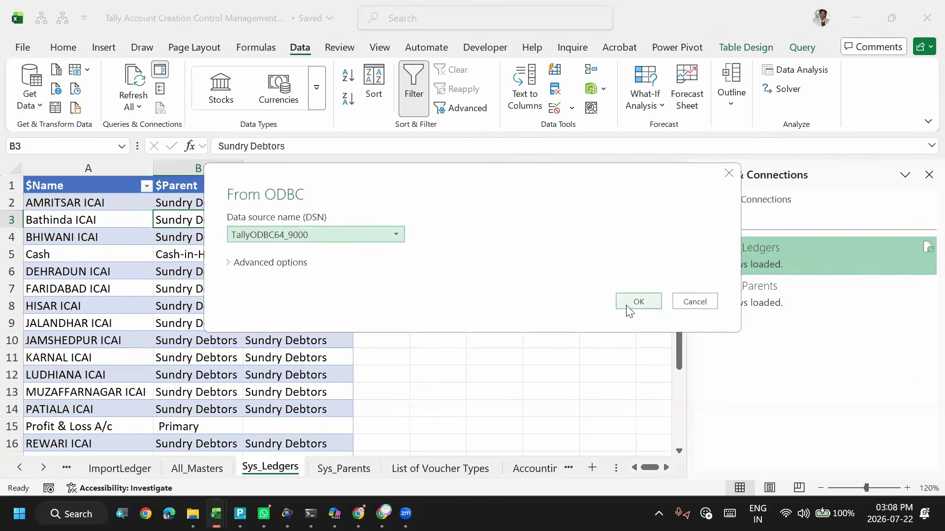
pyautogui.click(689, 302)
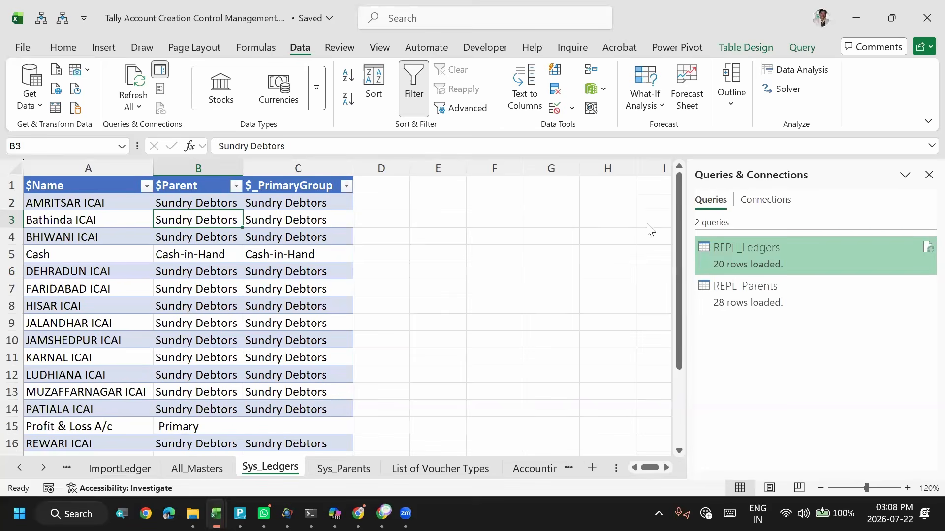
# - Reopen the REPL_Ledgers query in the Power Query Editor, compare it with REPL_Parents and expand the REPL_Parents formula
pyautogui.doubleClick(754, 261)
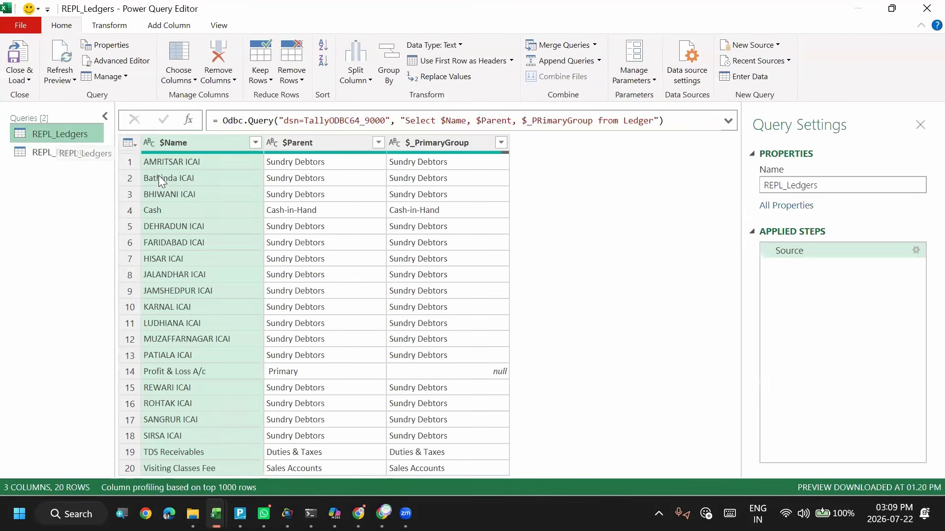
pyautogui.click(56, 153)
pyautogui.click(56, 137)
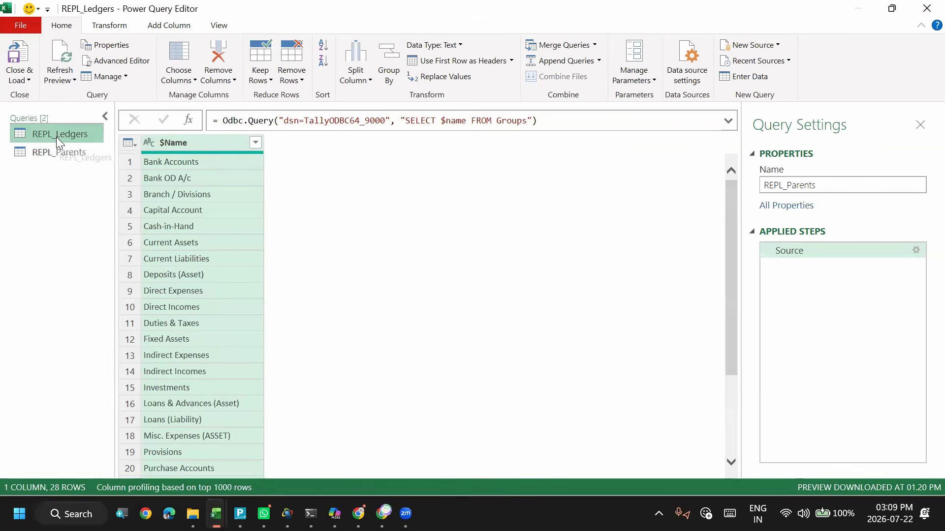
pyautogui.click(50, 155)
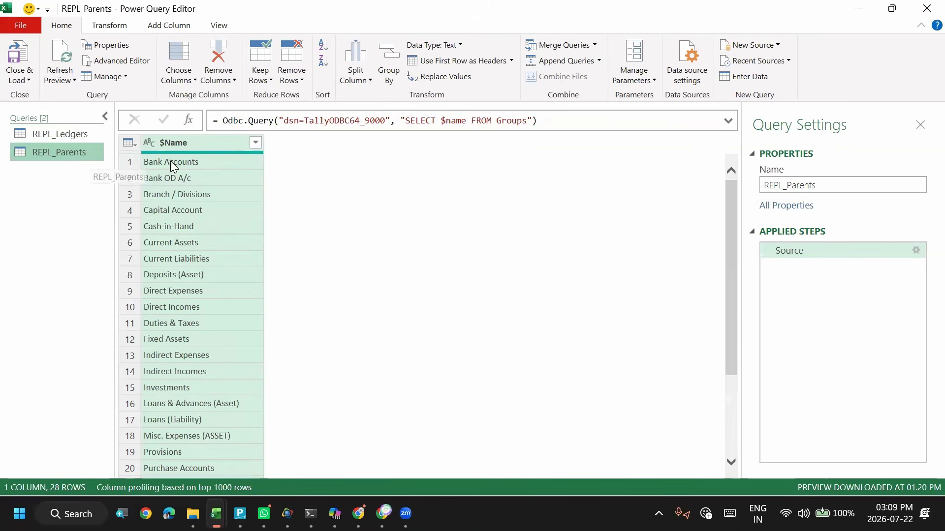
pyautogui.click(728, 121)
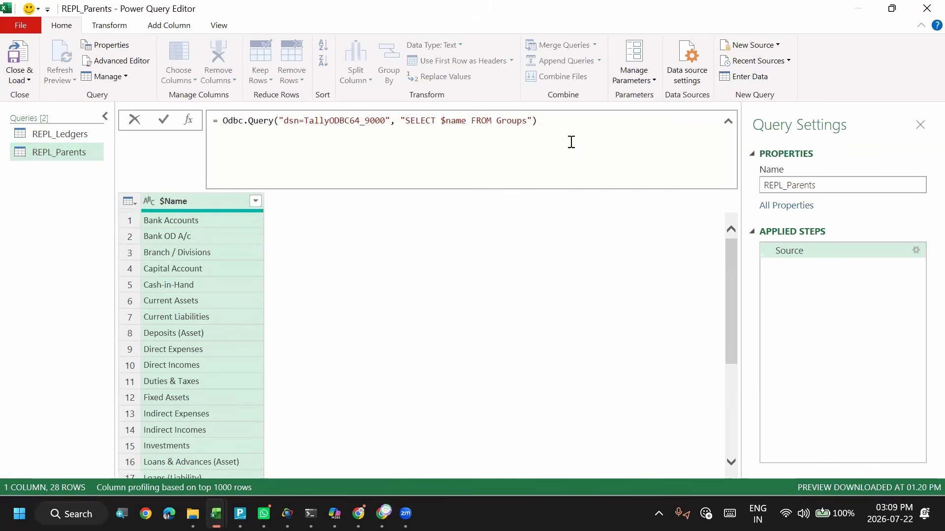
# - Review the full REPL_Parents query code in the Advanced Editor and return to the Power Query Editor
pyautogui.click(124, 60)
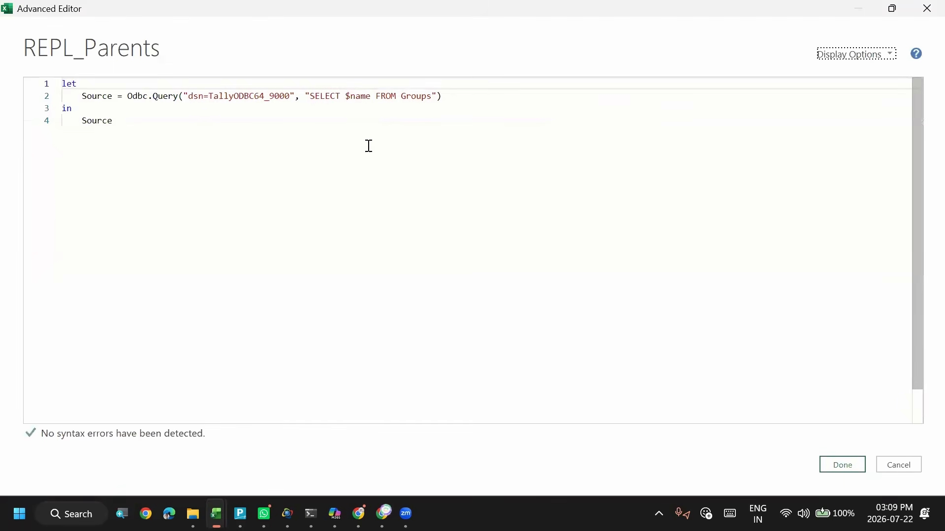
pyautogui.hotkey('ctrl', 'a')
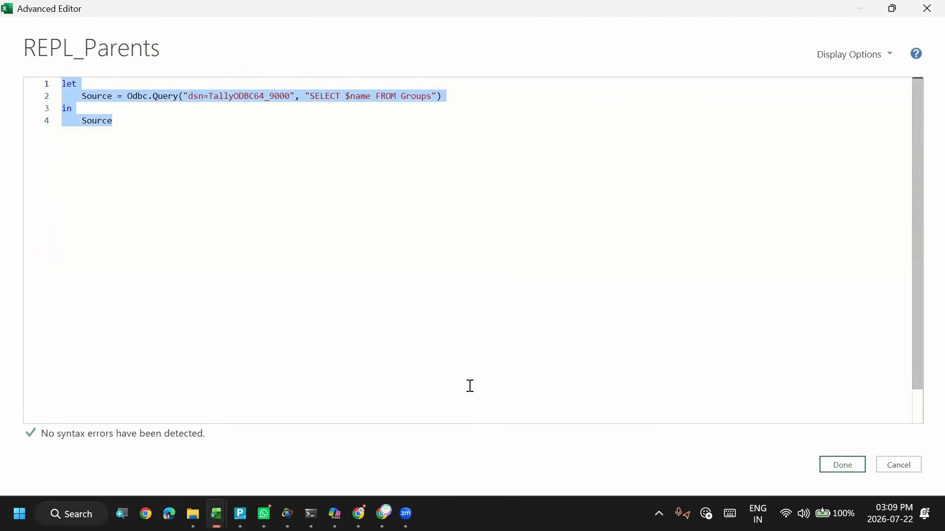
pyautogui.click(394, 21)
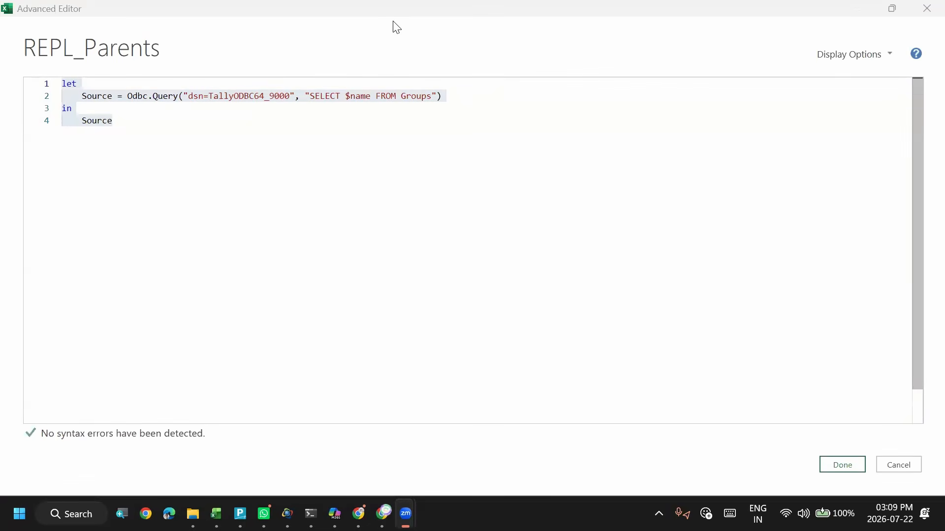
pyautogui.click(230, 202)
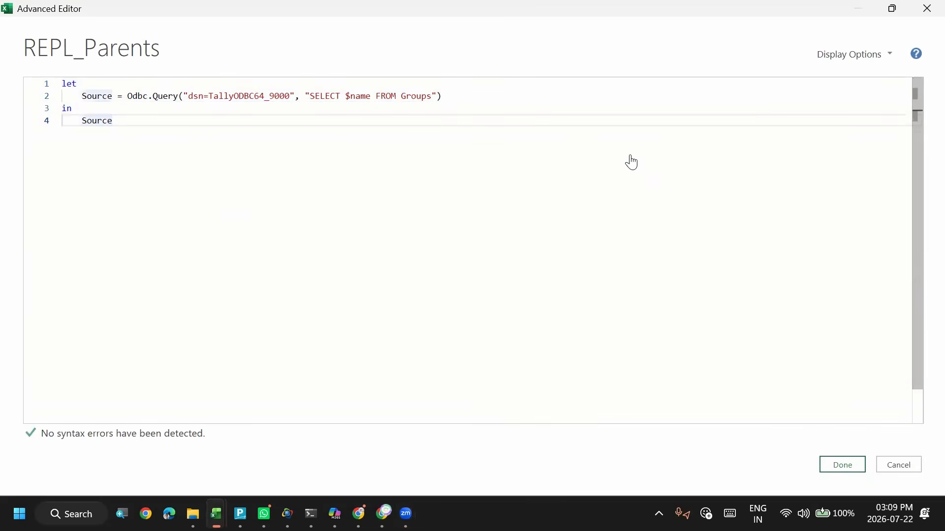
pyautogui.click(854, 467)
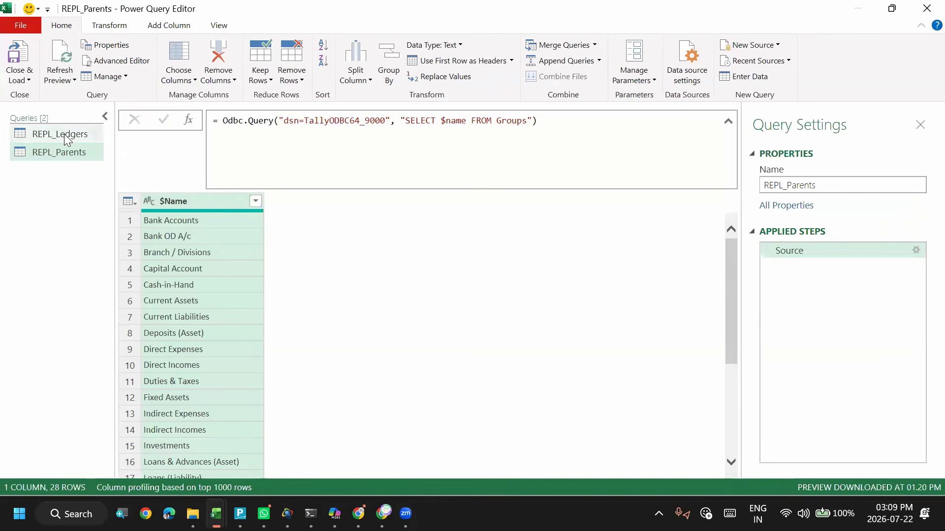
# - Review the REPL_Ledgers query formula and its full code in the Advanced Editor, and return to the Sys_Ledgers sheet
pyautogui.click(64, 134)
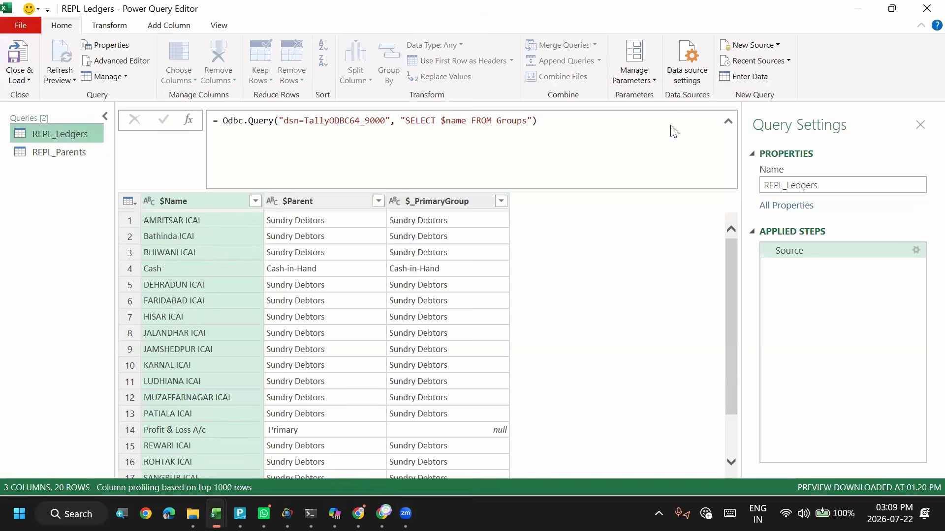
pyautogui.click(252, 114)
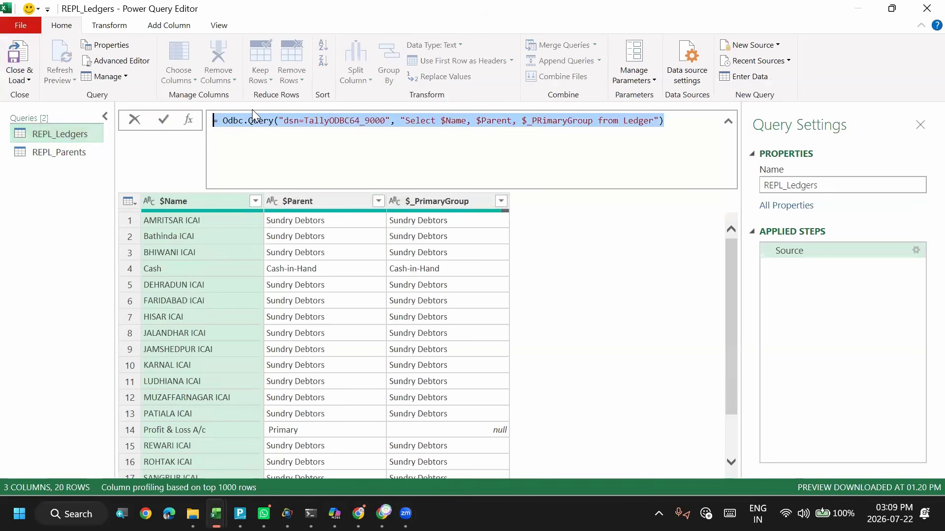
pyautogui.click(121, 60)
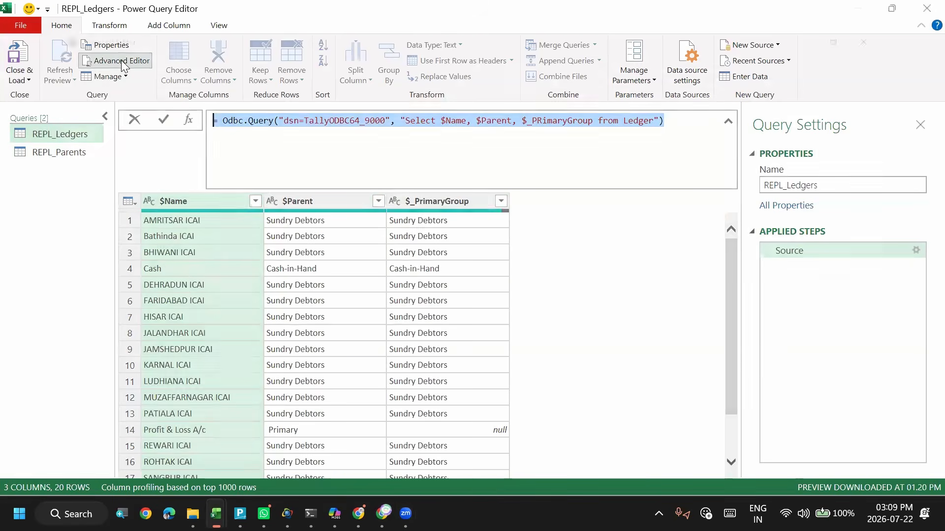
pyautogui.click(154, 122)
pyautogui.hotkey('ctrl', 'a')
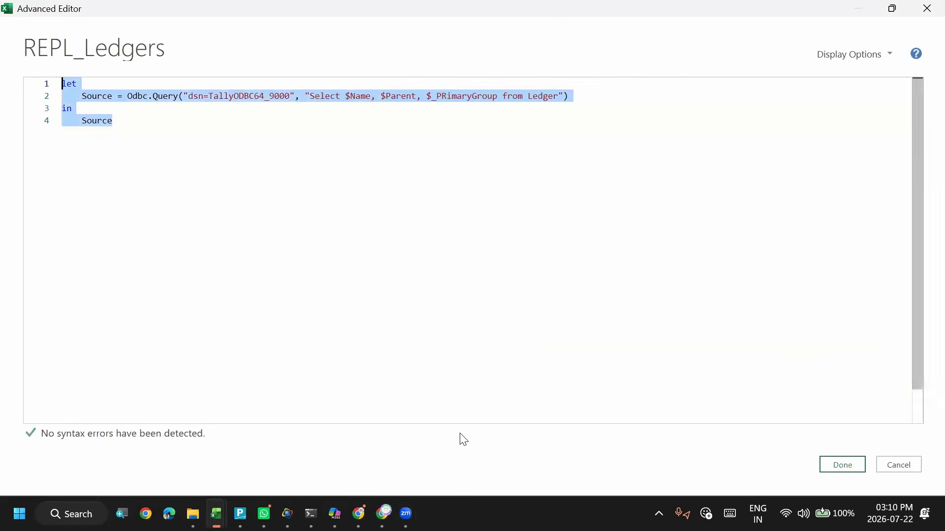
pyautogui.click(445, 433)
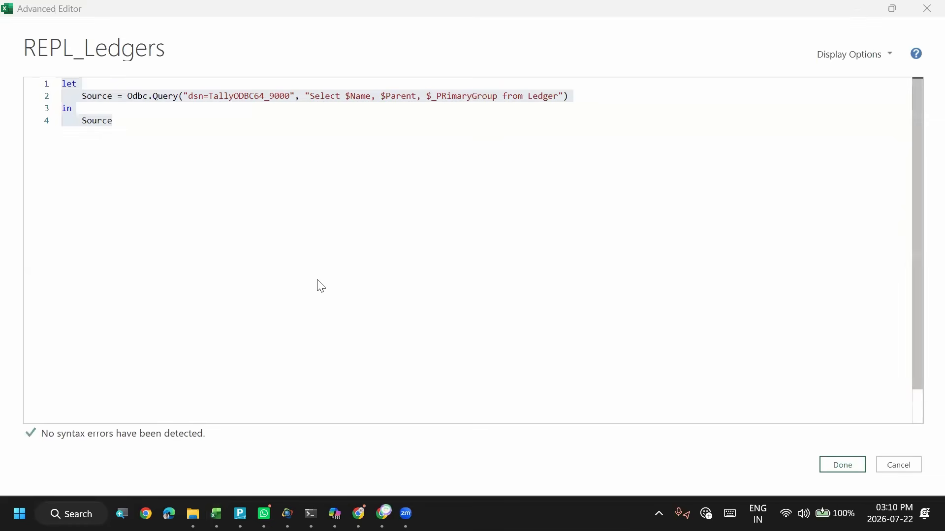
pyautogui.click(301, 273)
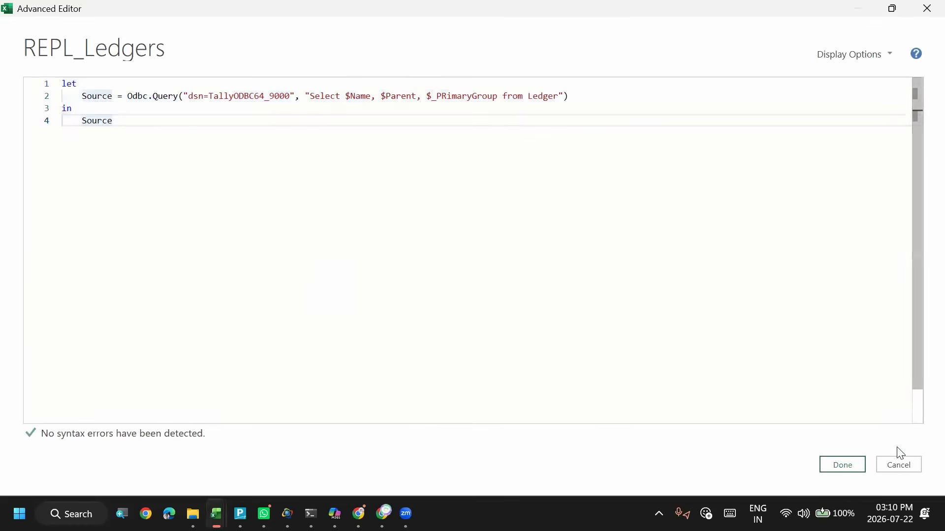
pyautogui.click(848, 467)
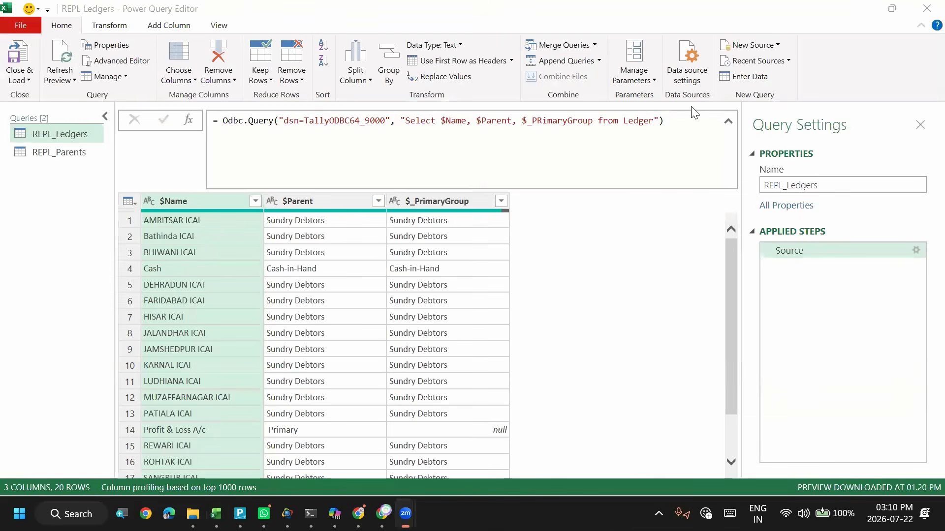
pyautogui.click(925, 11)
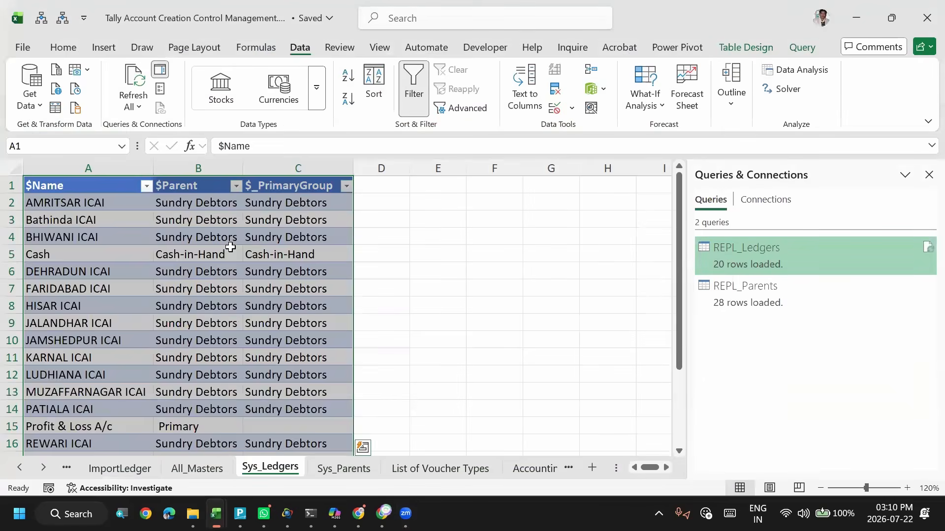
pyautogui.click(229, 251)
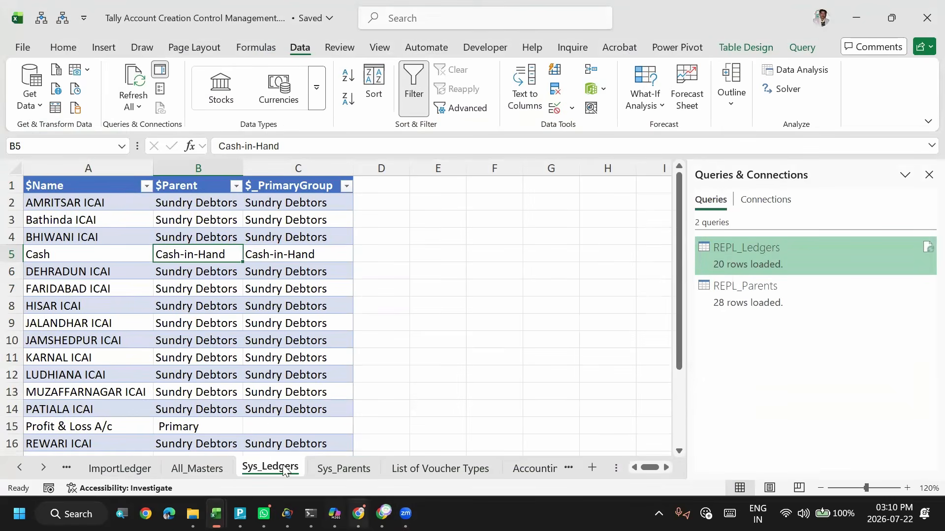
# - Open the All_Masters sheet and examine the first entries of its LedgerName column
pyautogui.click(204, 469)
pyautogui.click(141, 280)
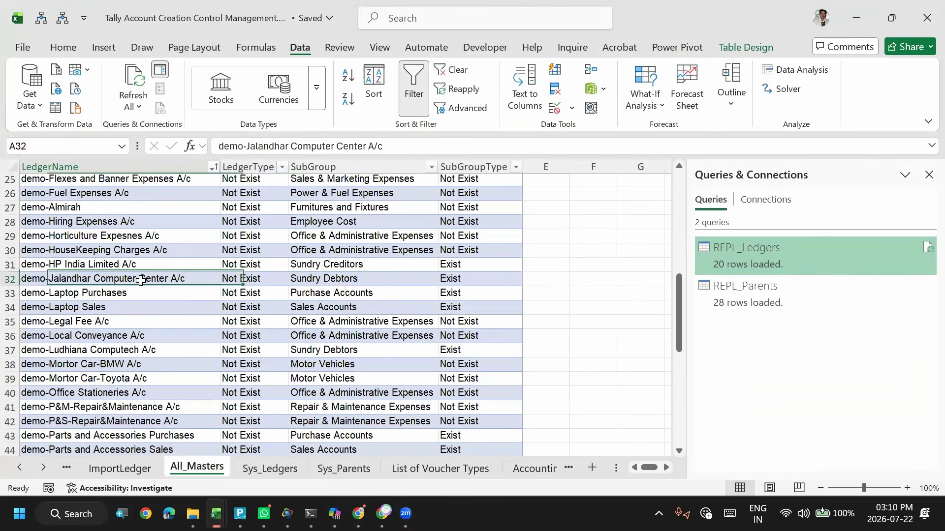
pyautogui.hotkey('ctrl', 'Home')
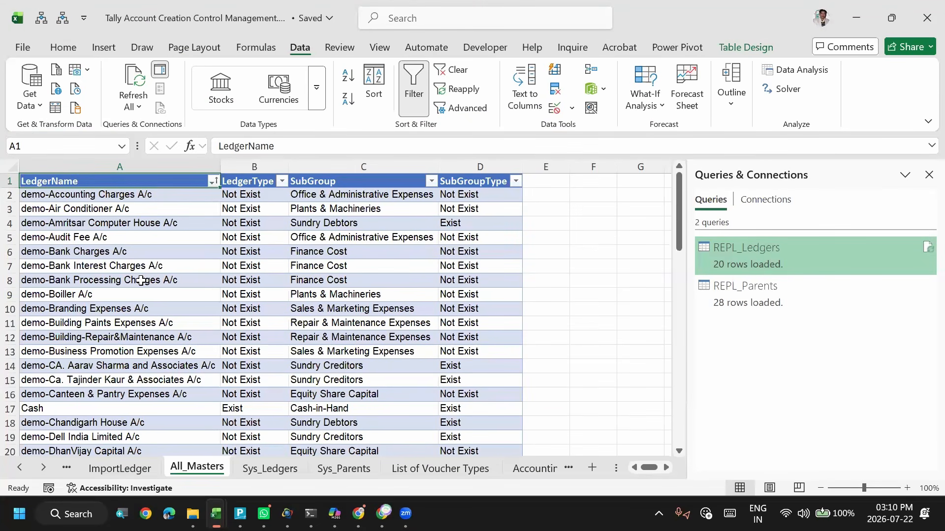
pyautogui.click(149, 197)
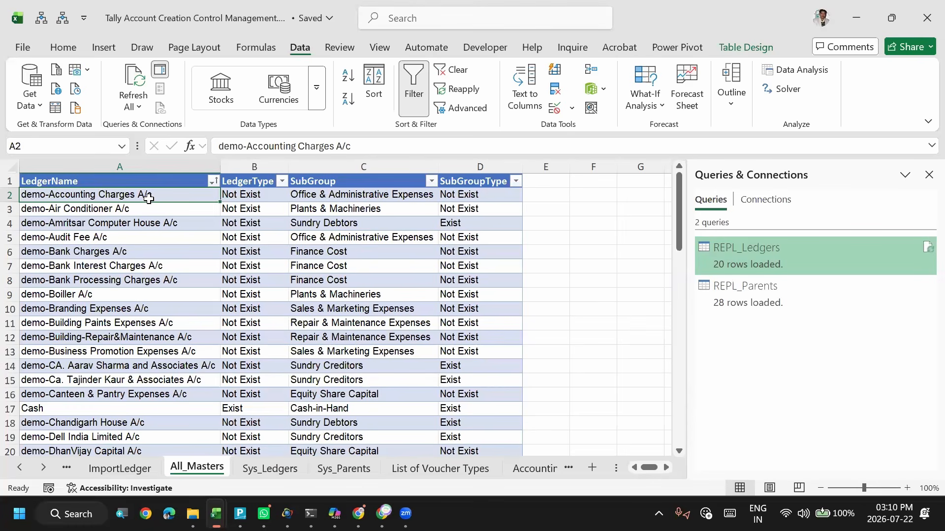
pyautogui.click(127, 210)
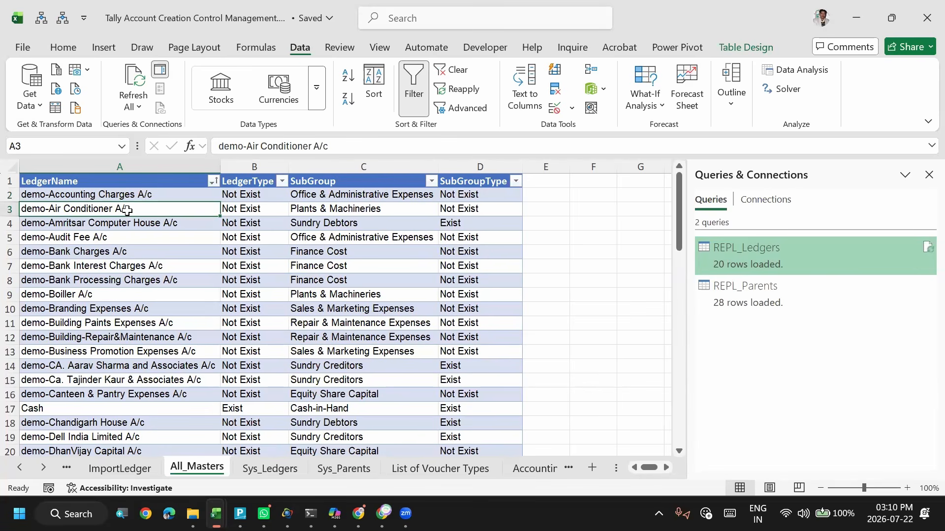
pyautogui.press('Up')
pyautogui.press('Up')
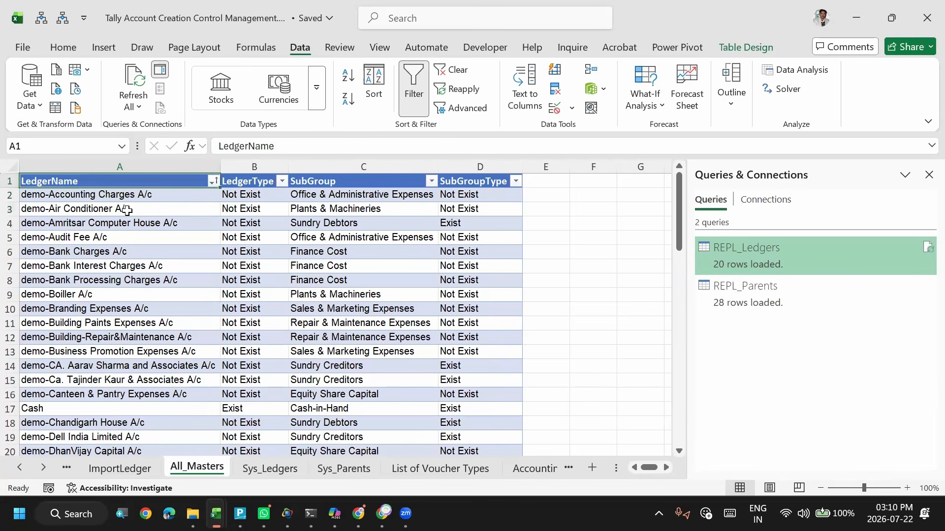
# - Examine the LedgerType, SubGroup and SubGroupType cells for the demo-Audit Fee A/c ledger in row 5
pyautogui.press('Down')
pyautogui.press('Down')
pyautogui.press('Down')
pyautogui.press('Down')
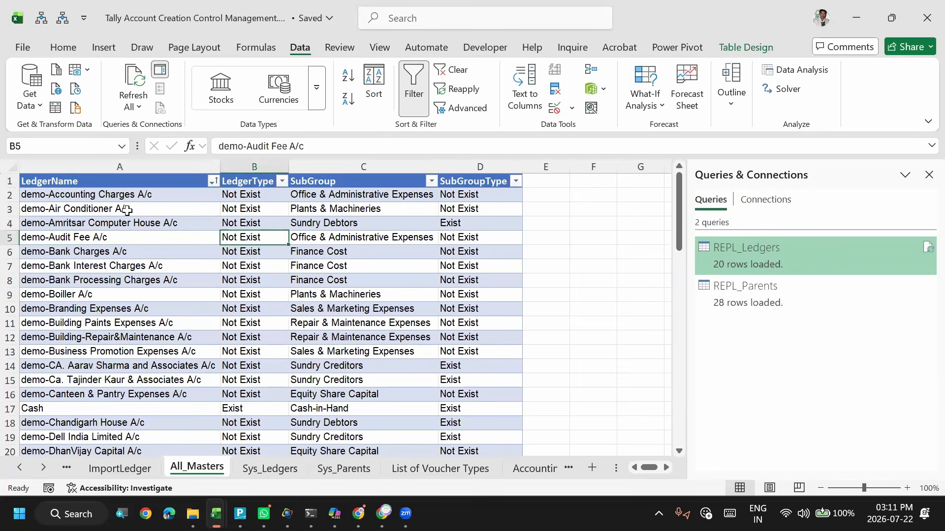
pyautogui.press('Right')
pyautogui.press('Right')
pyautogui.press('Left')
pyautogui.press('Right')
pyautogui.press('Left')
pyautogui.press('Right')
pyautogui.press('Right')
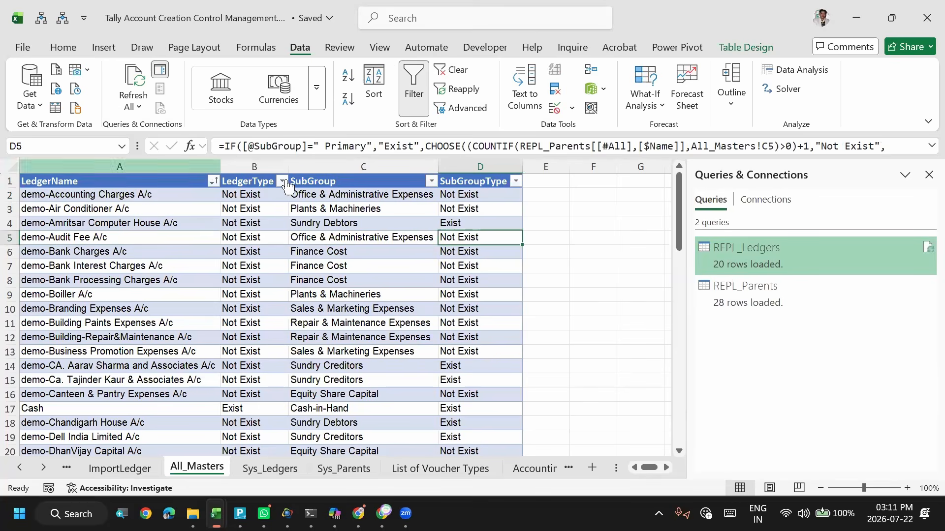
# - Inspect the full LedgerType formula in cell B2 that checks the ledger name against REPL_Ledgers, leaving it unedited
pyautogui.click(100, 183)
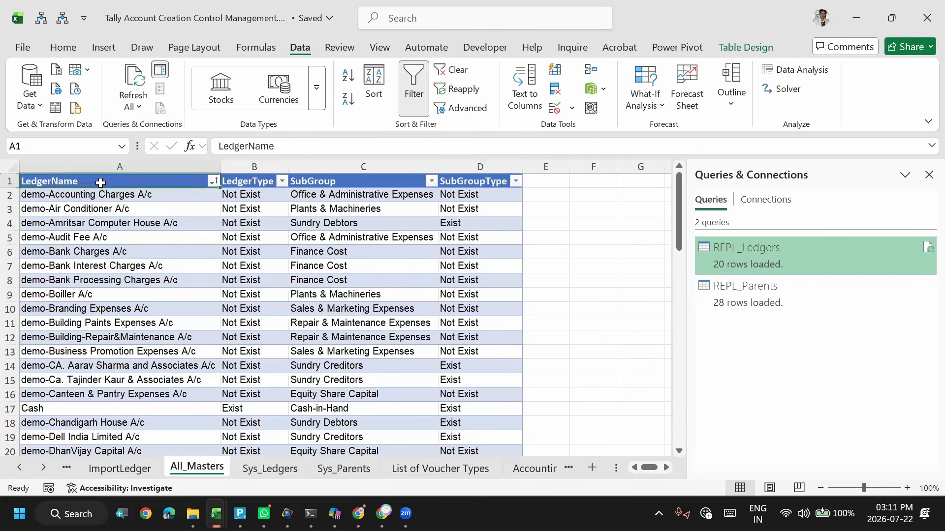
pyautogui.click(210, 197)
pyautogui.press('Right')
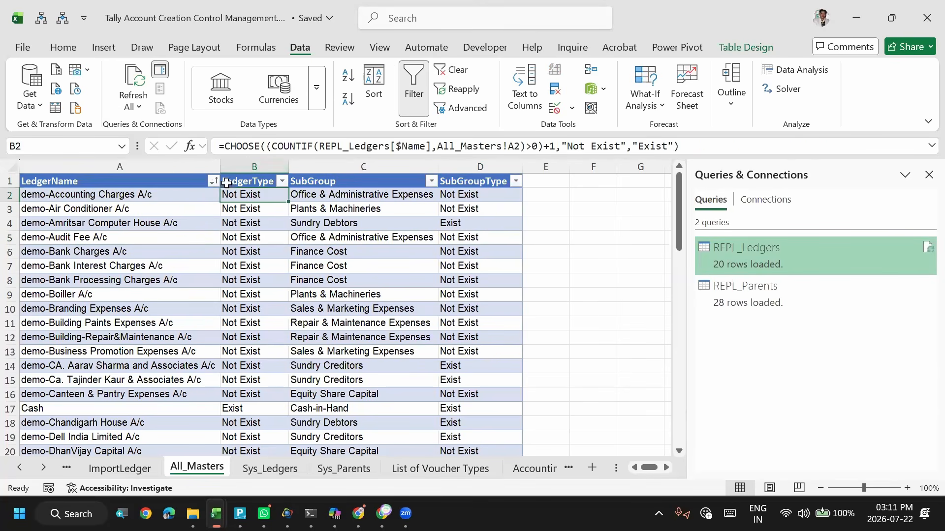
pyautogui.click(221, 146)
pyautogui.moveTo(447, 154); pyautogui.dragTo(725, 154)
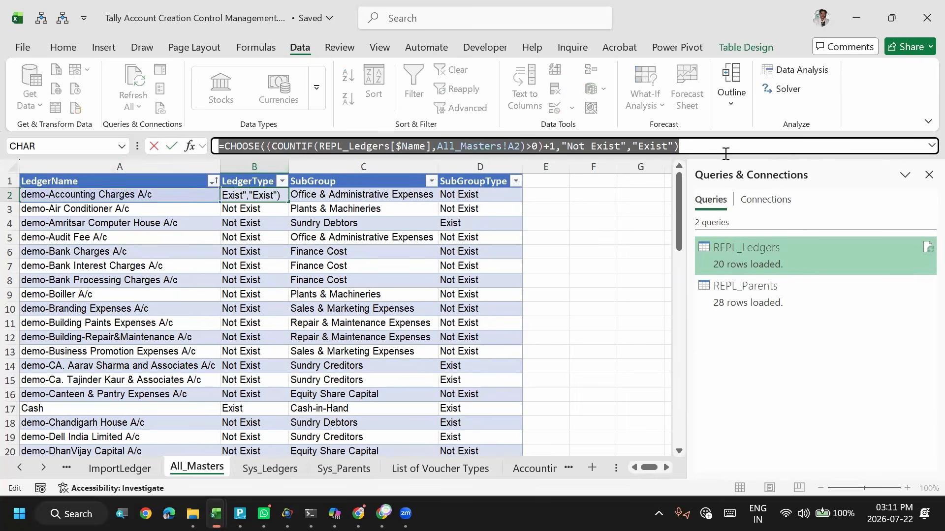
pyautogui.hotkey('alt', 'Tab')
pyautogui.hotkey('alt', 'Tab')
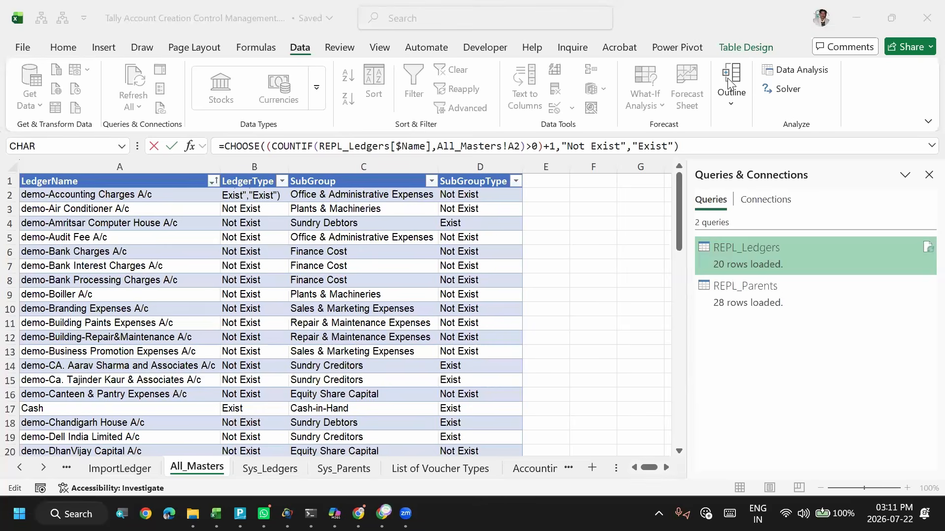
pyautogui.hotkey('alt', 'Tab')
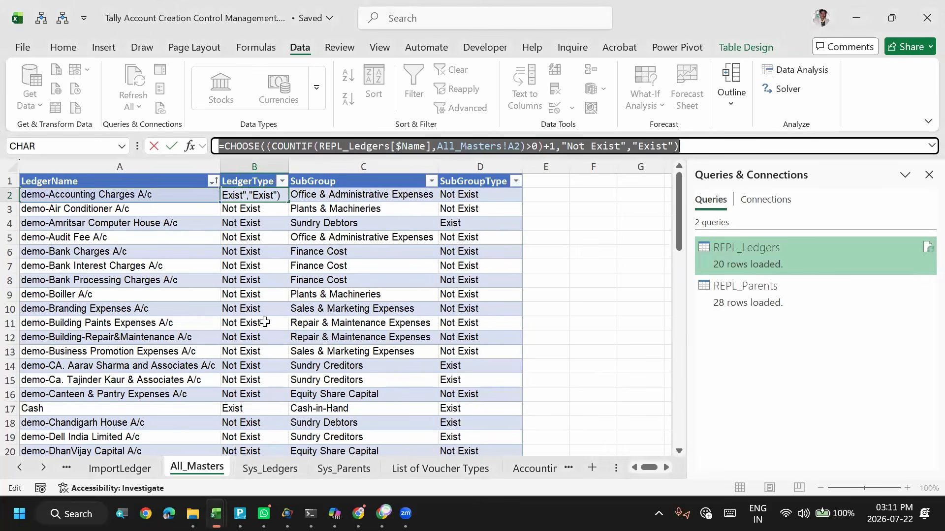
pyautogui.hotkey('alt', 'Tab')
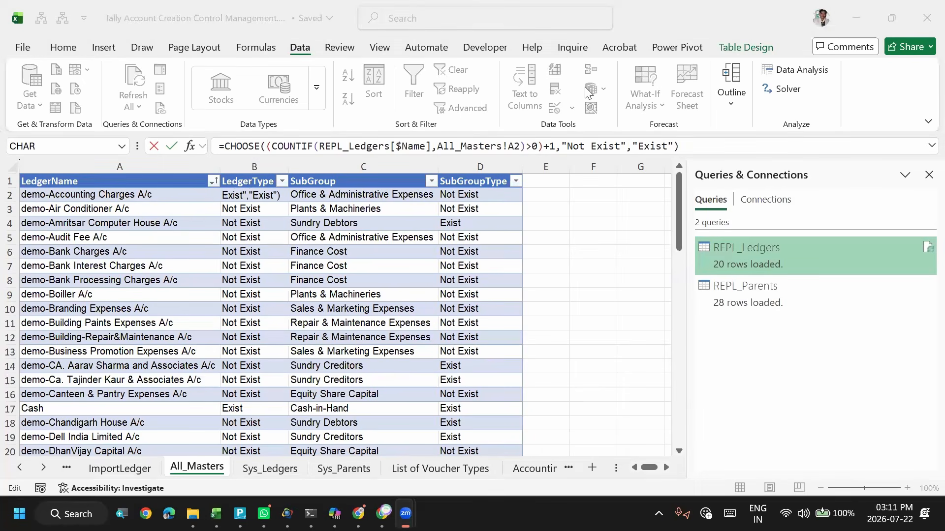
pyautogui.hotkey('alt', 'Tab')
pyautogui.press('Escape')
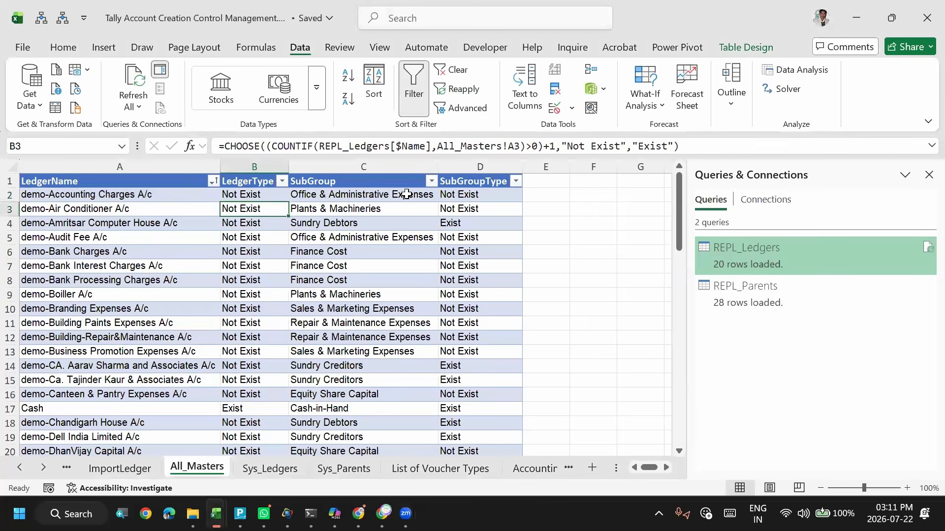
# - Inspect the SubGroupType formula in cell D2 that checks the subgroup against REPL_Parents, leaving it unedited
pyautogui.click(406, 194)
pyautogui.press('Right')
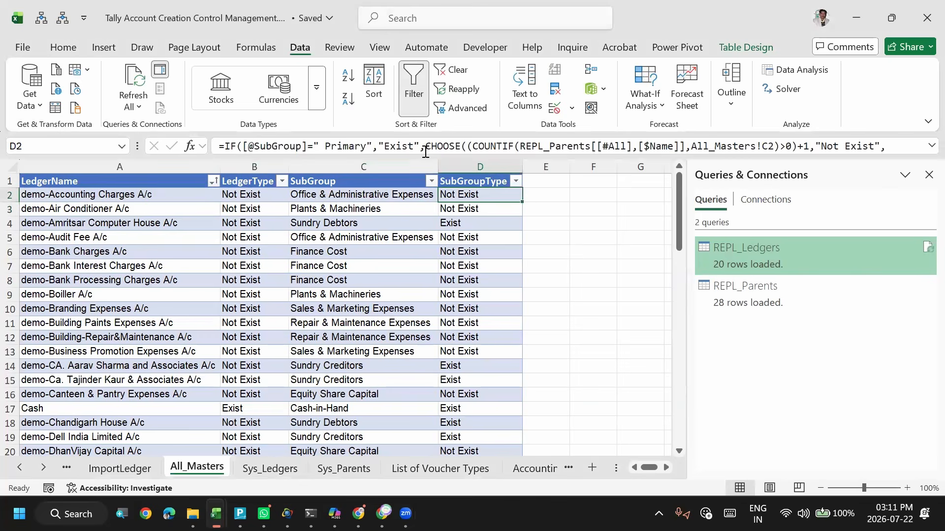
pyautogui.click(561, 149)
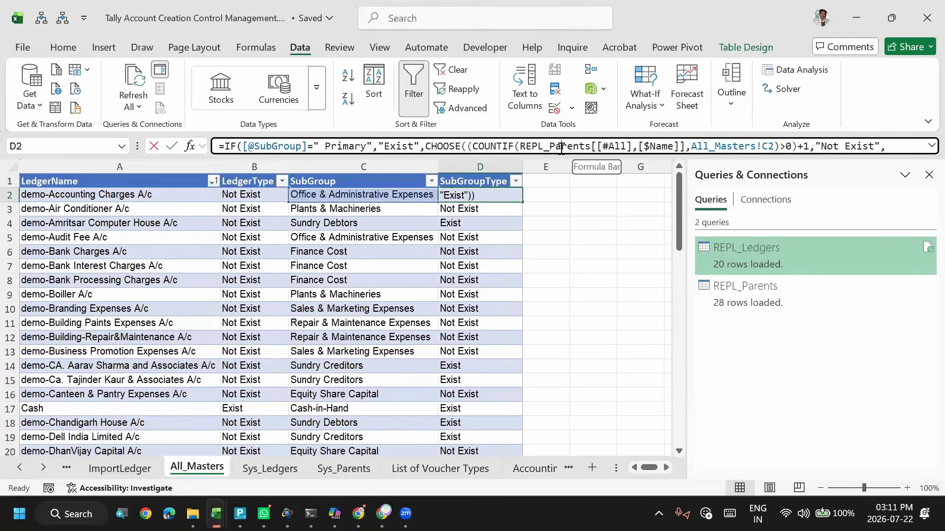
pyautogui.hotkey('ctrl', 'a')
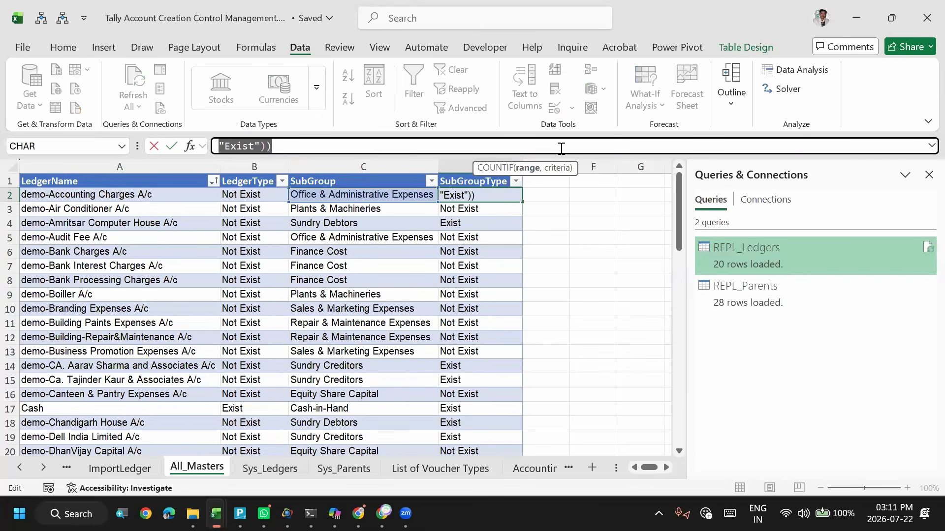
pyautogui.press('Return')
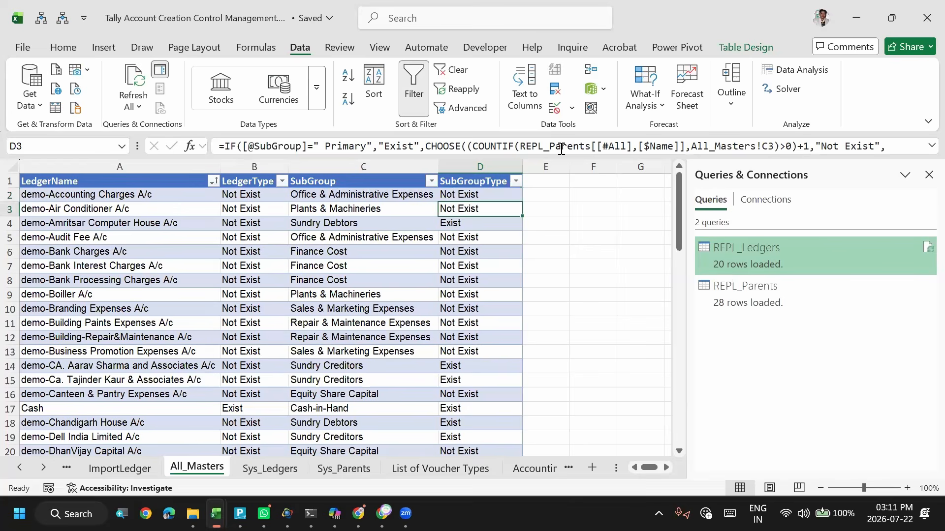
pyautogui.hotkey('alt', 'Tab')
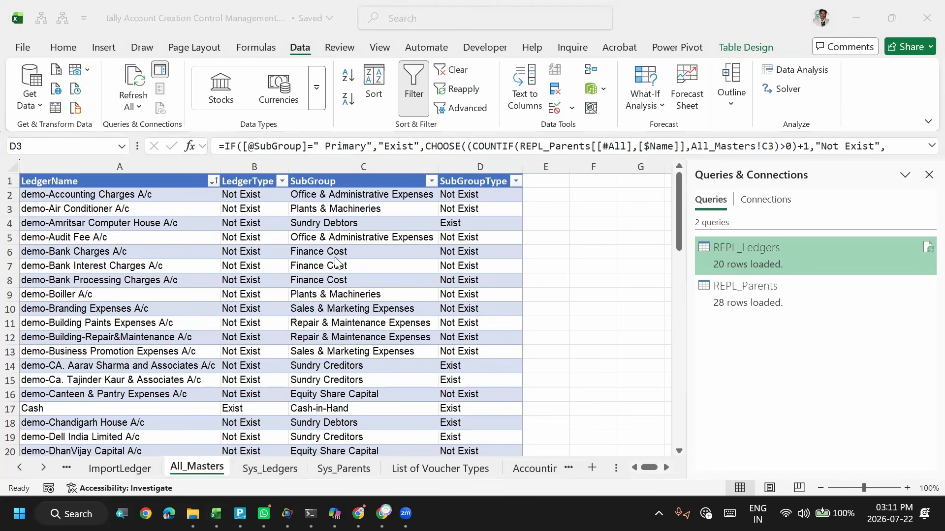
pyautogui.hotkey('alt', 'Tab')
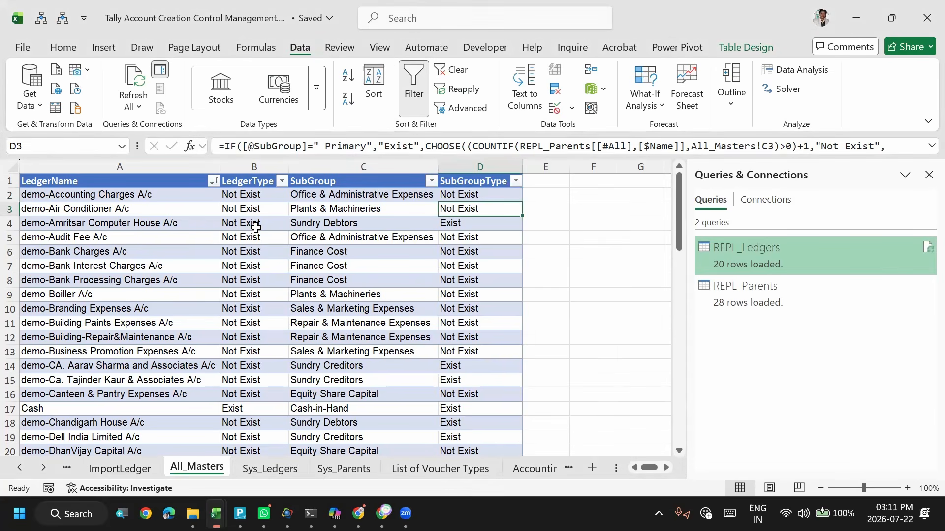
# - Review the LedgerType formula in B4 against the source lists on Sys_Ledgers and Sys_Parents, and return to All_Masters
pyautogui.click(254, 225)
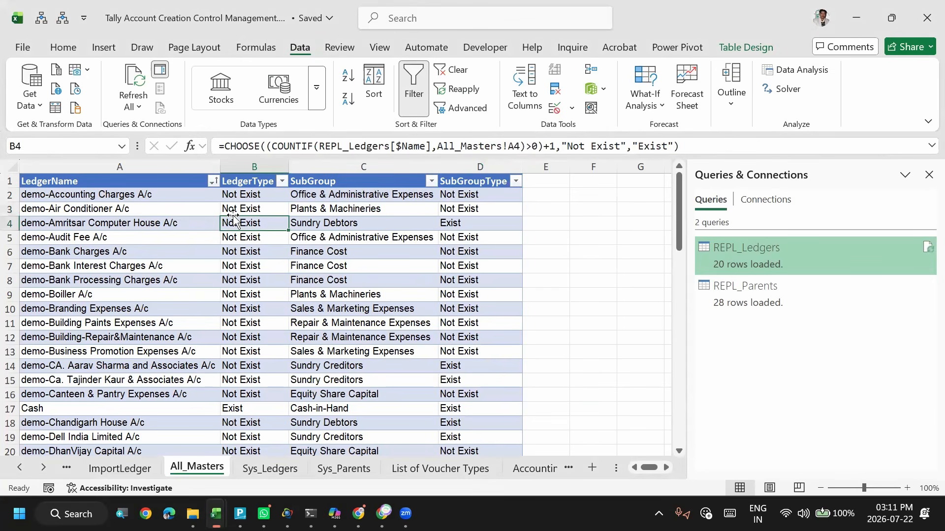
pyautogui.click(278, 467)
pyautogui.click(125, 252)
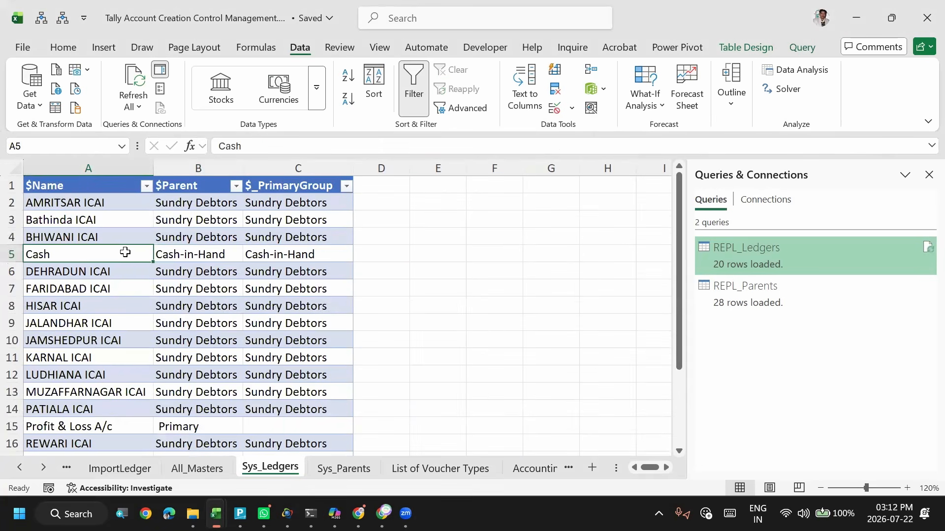
pyautogui.click(106, 195)
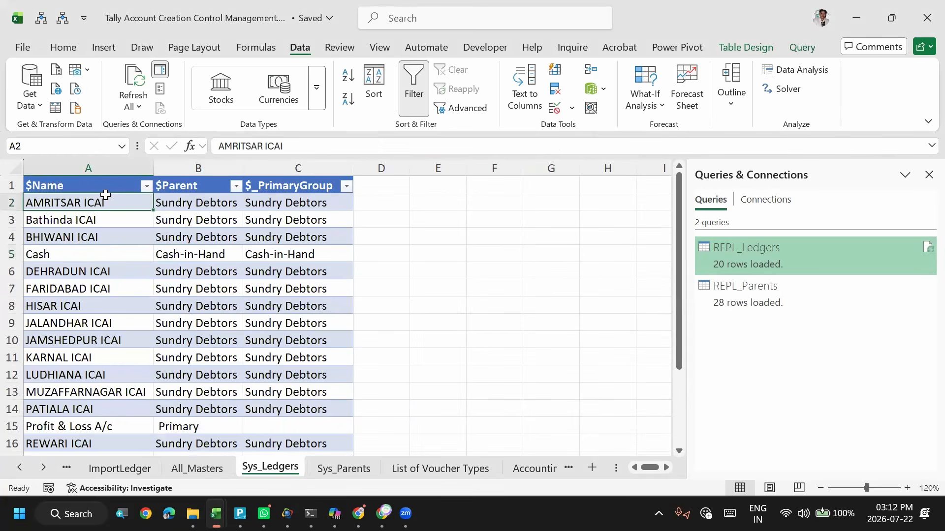
pyautogui.press('Right')
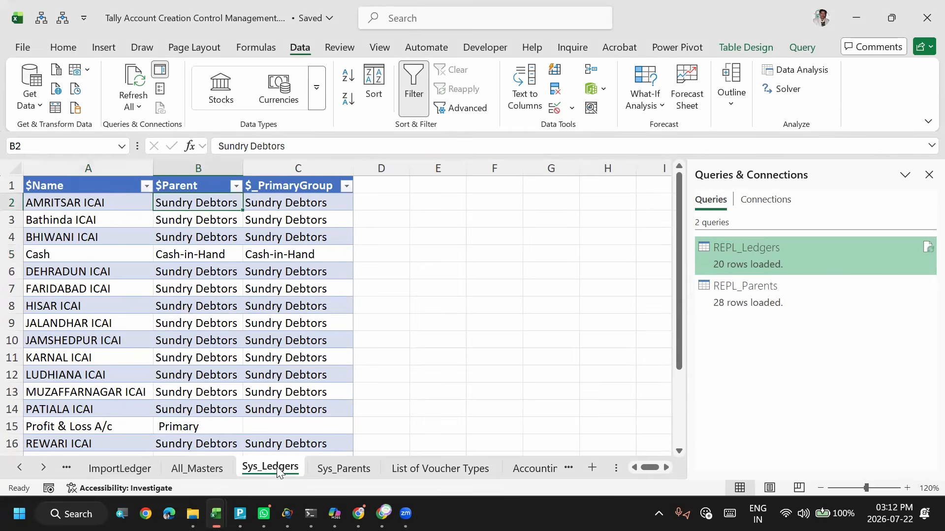
pyautogui.click(318, 468)
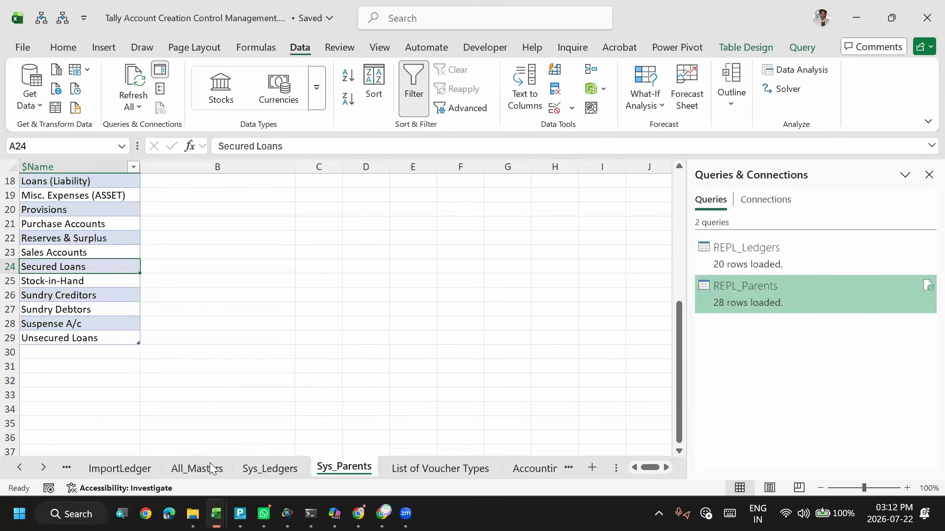
pyautogui.click(200, 468)
pyautogui.click(149, 285)
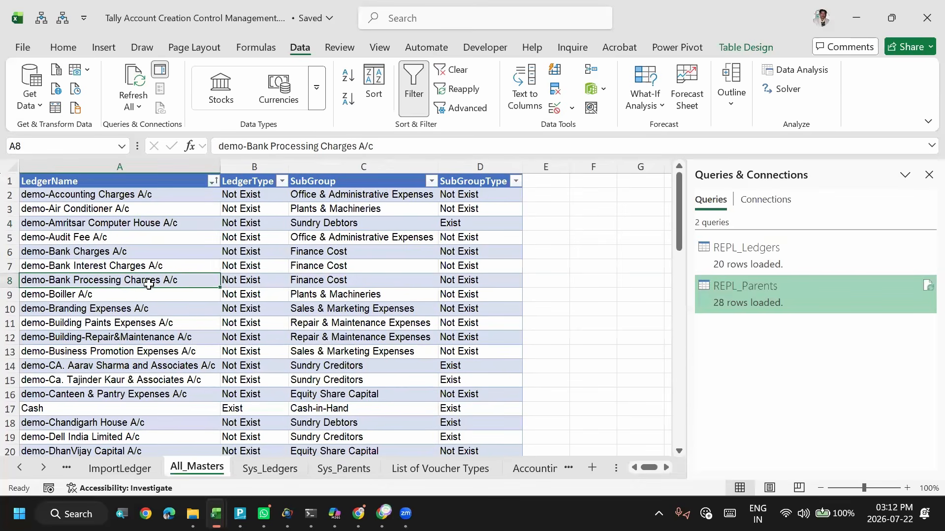
# - Examine the SubGroup and SubGroupType cells for the demo-Bank Charges A/c ledger and the ledger name in A8
pyautogui.click(356, 252)
pyautogui.click(480, 251)
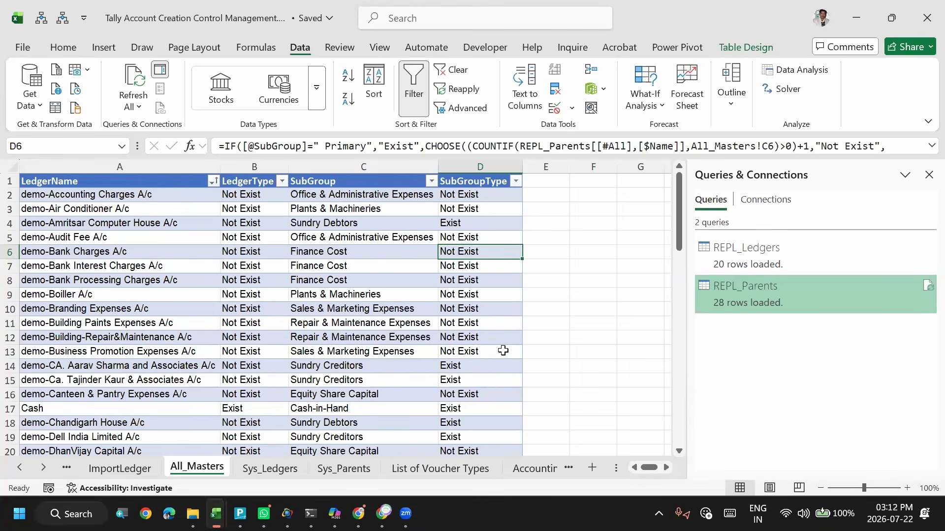
pyautogui.click(114, 278)
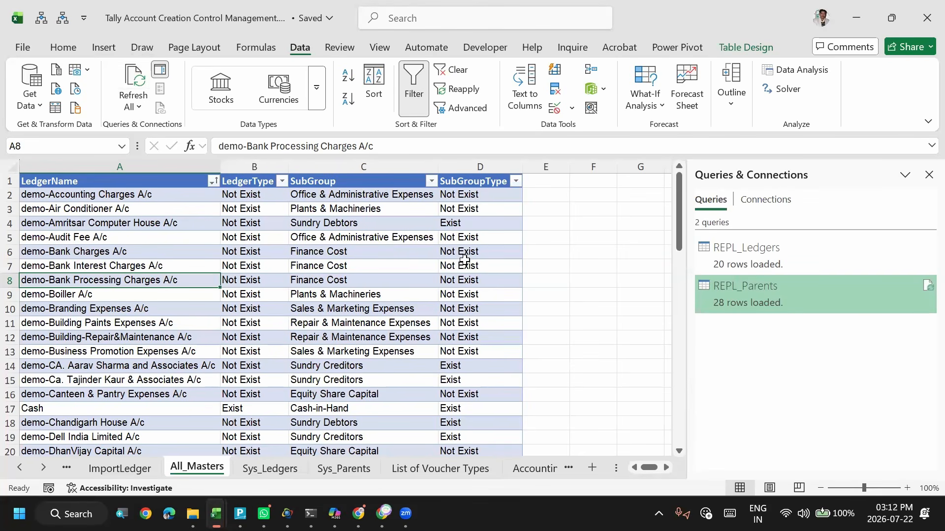
# - Check the source lists on Sys_Ledgers and Sys_Parents, including the Sundry Creditors group, and return to All_Masters
pyautogui.click(266, 471)
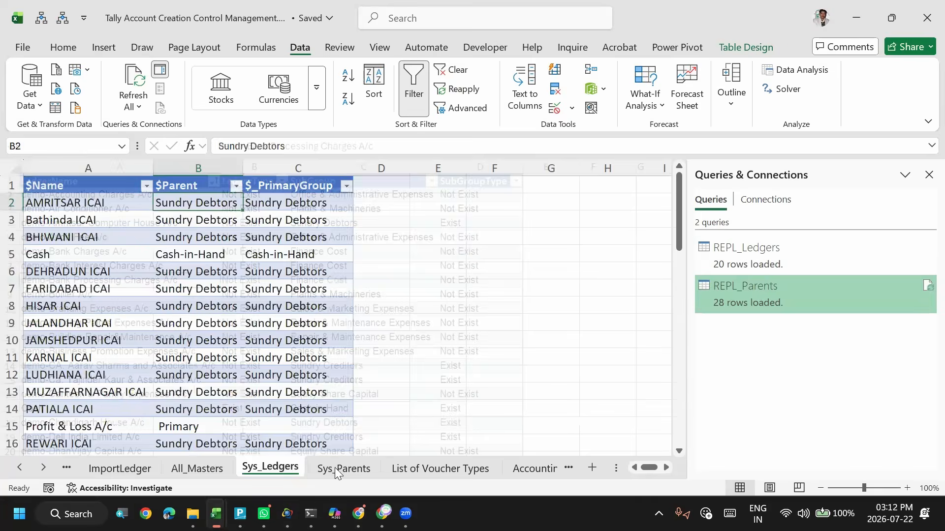
pyautogui.click(335, 468)
pyautogui.click(88, 292)
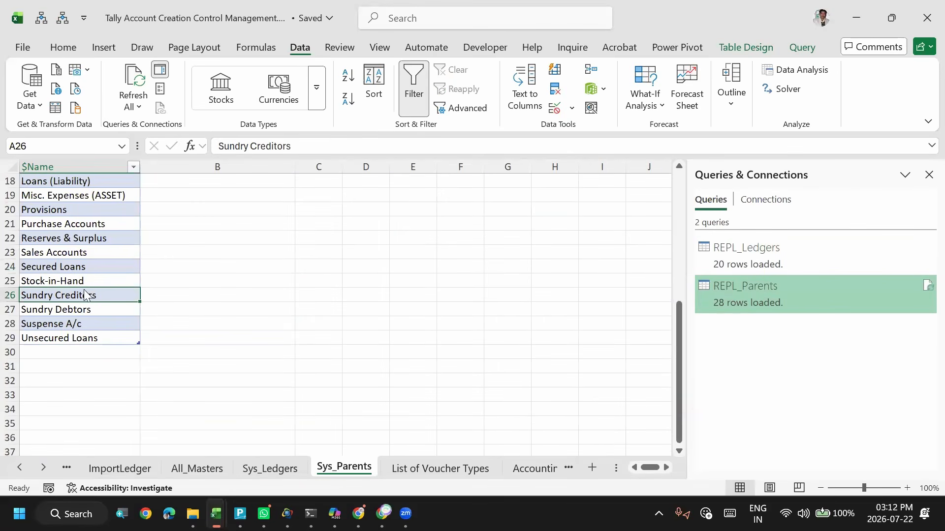
pyautogui.click(262, 471)
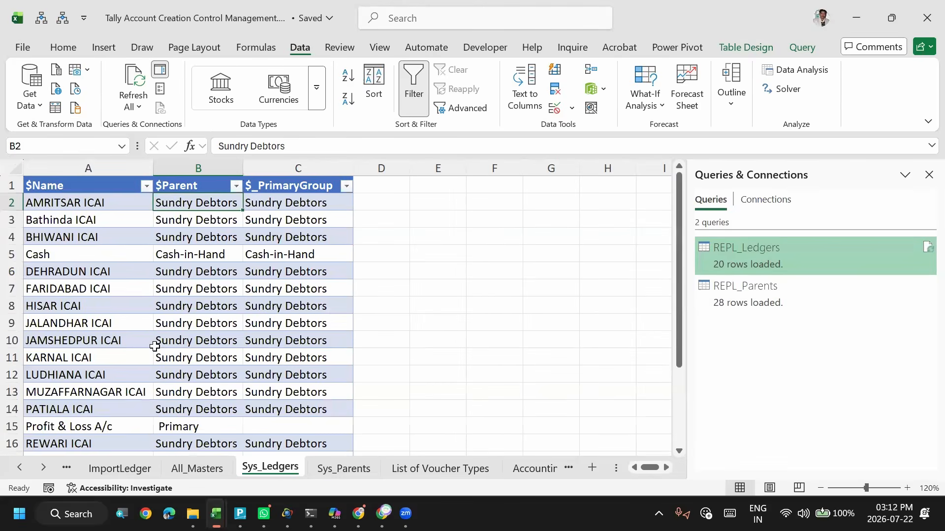
pyautogui.click(156, 344)
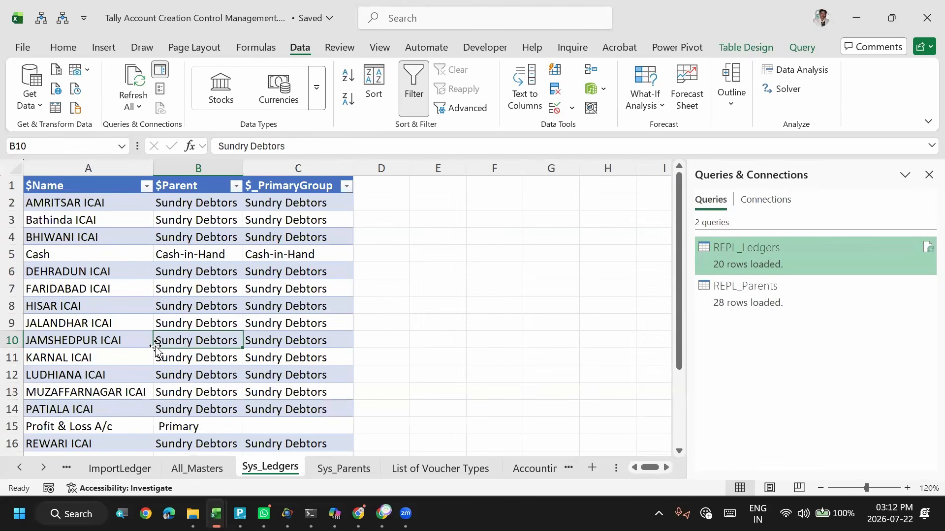
pyautogui.click(194, 472)
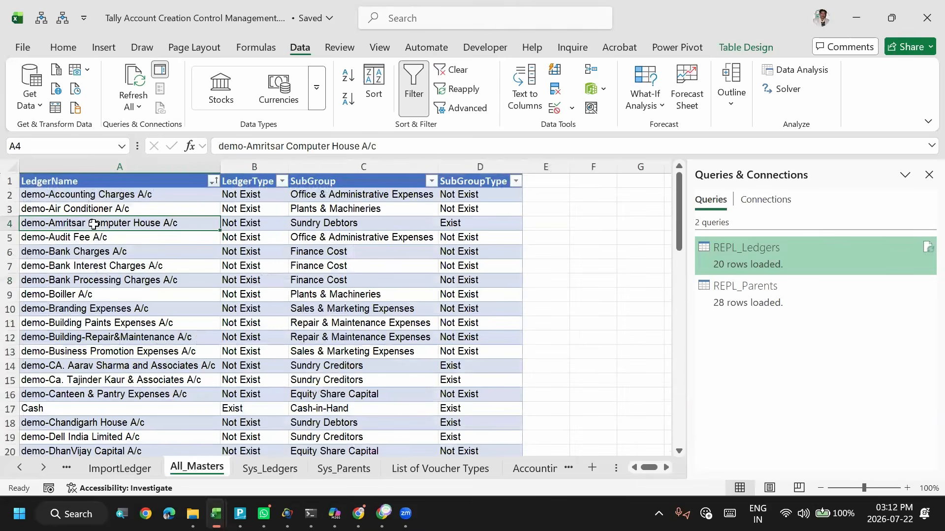
# - Review the first ledger rows on All_Masters down to demo-Boiller A/c, with their LedgerType, SubGroup and SubGroupType
pyautogui.press('Up')
pyautogui.press('Up')
pyautogui.press('Up')
pyautogui.press('Down')
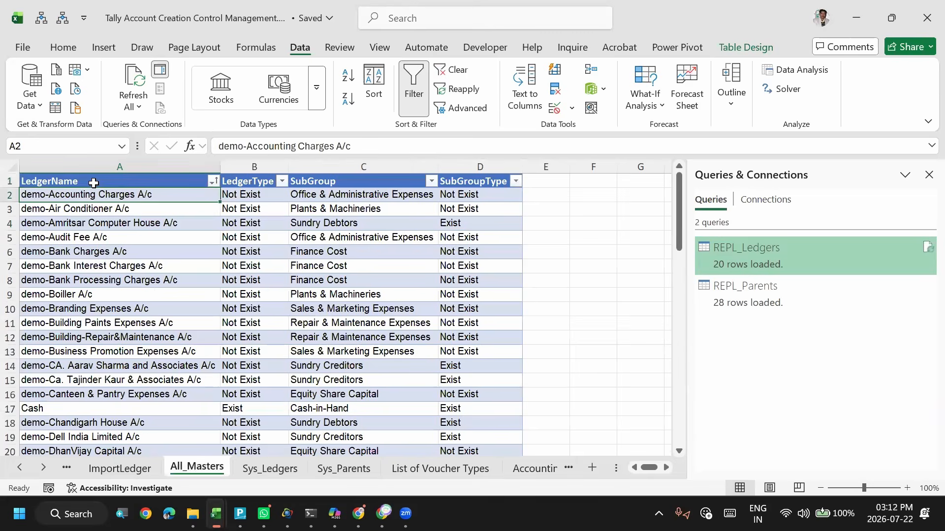
pyautogui.press('Down')
pyautogui.press('Down')
pyautogui.press('Down')
pyautogui.press('Down')
pyautogui.press('Down')
pyautogui.press('Down')
pyautogui.press('Down')
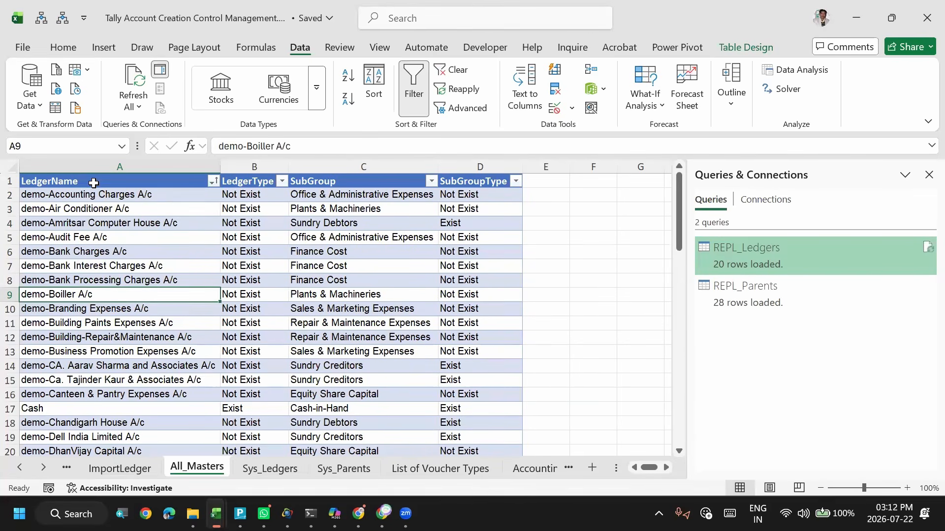
pyautogui.press('Right')
pyautogui.press('Right')
pyautogui.press('Right')
pyautogui.press('Up')
pyautogui.press('Left')
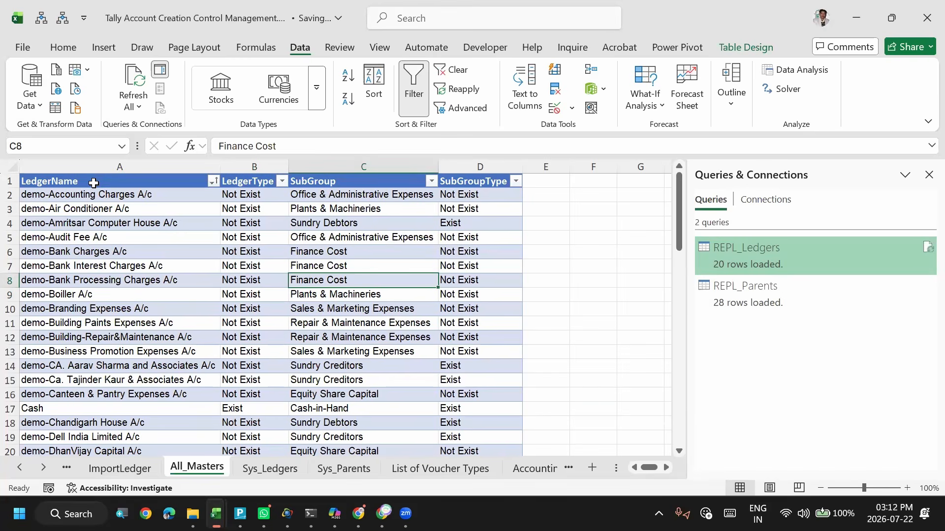
# - Inspect the FILTER formula on the ImportLedger sheet that lists the All_Masters ledgers marked Not Exist
pyautogui.hotkey('ctrl', 'pageup')
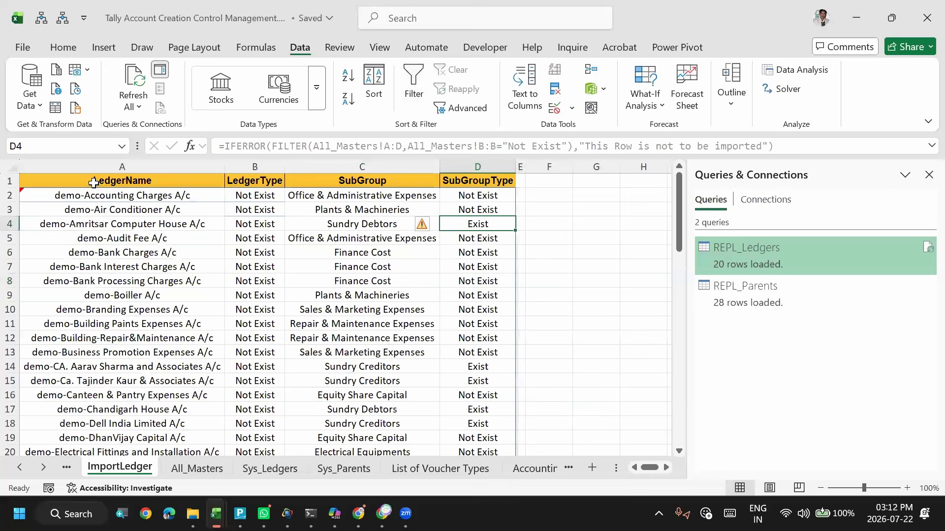
pyautogui.click(143, 199)
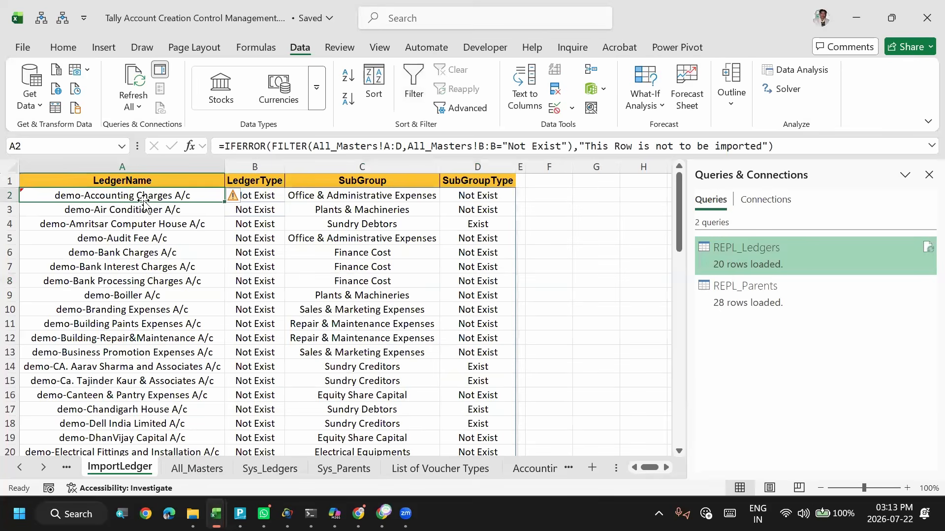
pyautogui.press('Right')
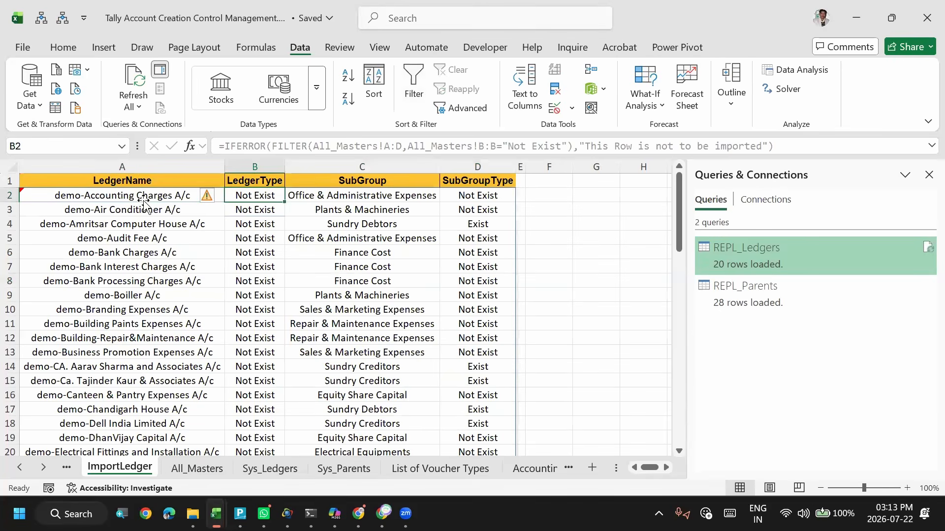
# - Review the Parent Group Name assignments on the ImportGroup sheet and view the choices for Mobile Phones, leaving its value as is
pyautogui.hotkey('ctrl', 'pageup')
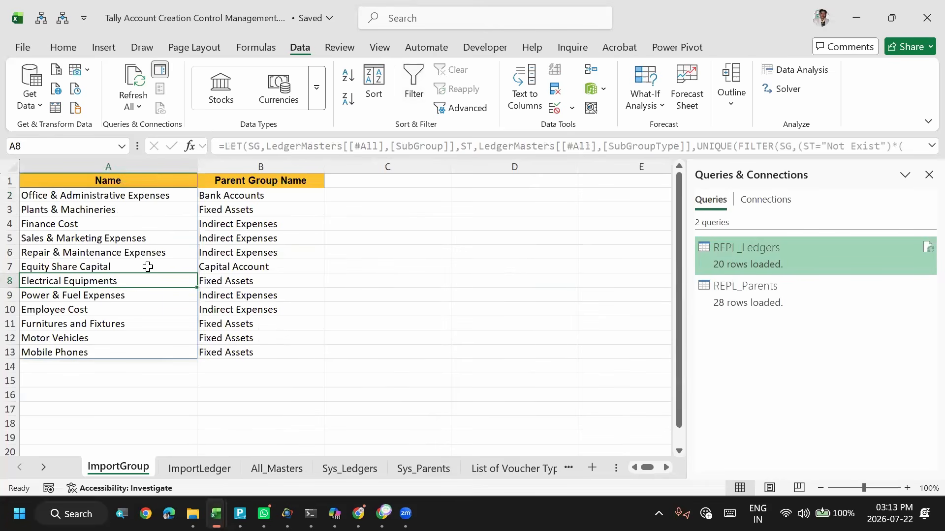
pyautogui.click(236, 208)
pyautogui.press('Up')
pyautogui.press('Up')
pyautogui.press('Down')
pyautogui.press('Down')
pyautogui.press('Down')
pyautogui.press('Down')
pyautogui.press('Down')
pyautogui.press('Down')
pyautogui.press('Down')
pyautogui.press('Down')
pyautogui.press('Down')
pyautogui.press('Down')
pyautogui.press('Down')
pyautogui.press('Down')
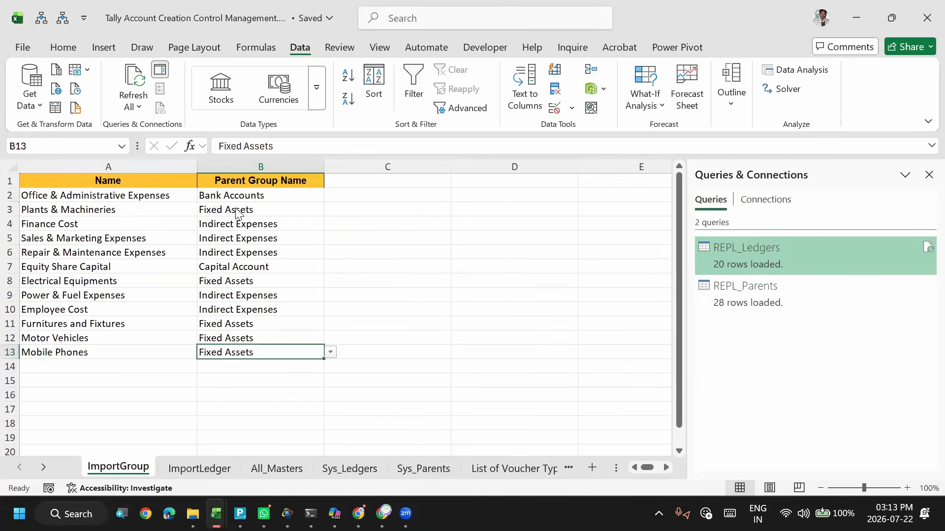
pyautogui.hotkey('alt', 'Down')
pyautogui.press('Escape')
pyautogui.press('Up')
pyautogui.press('Up')
pyautogui.press('Up')
pyautogui.press('Up')
pyautogui.press('Up')
pyautogui.press('Up')
pyautogui.press('Up')
pyautogui.press('Up')
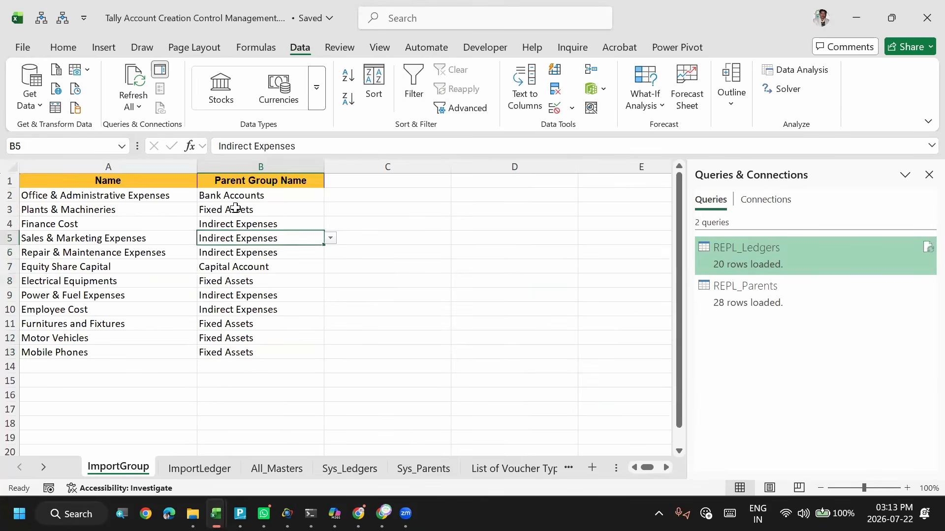
# - Inspect the full LET formula in A2 of ImportGroup that extracts the unique missing subgroups, leaving it unedited
pyautogui.press('Left')
pyautogui.press('Up')
pyautogui.press('Up')
pyautogui.press('Up')
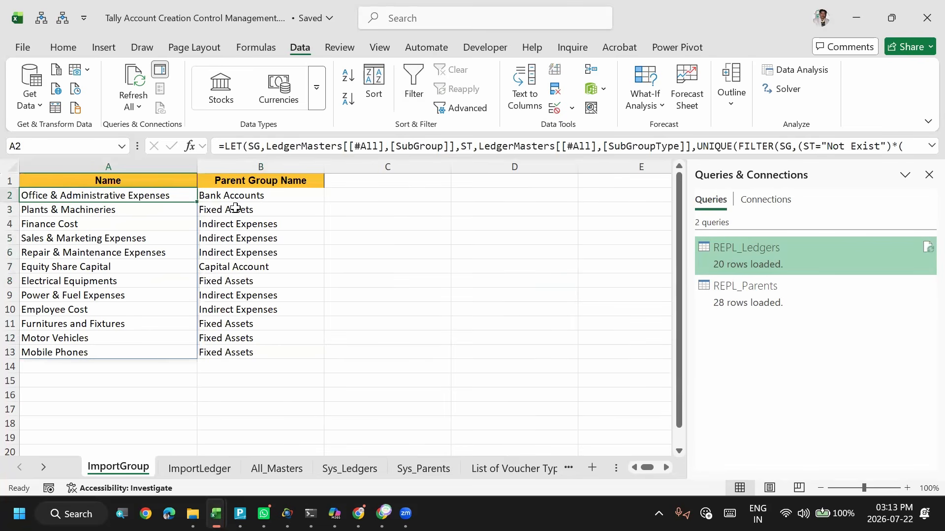
pyautogui.click(243, 143)
pyautogui.hotkey('ctrl', 'shift', 'End')
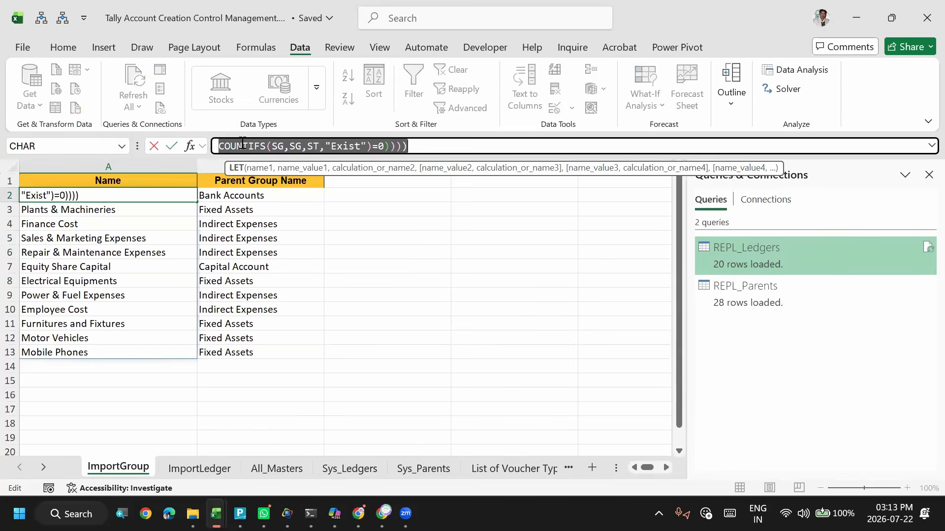
pyautogui.press('Escape')
# - Switch to TallyPrime and start a masters import using the Excel (Spreadsheet) file format
pyautogui.hotkey('alt', 'Tab')
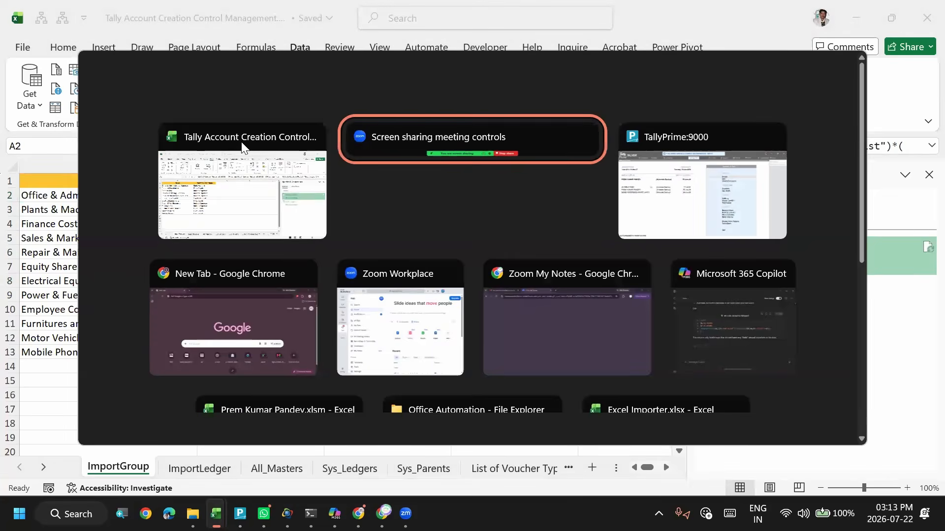
pyautogui.click(241, 148)
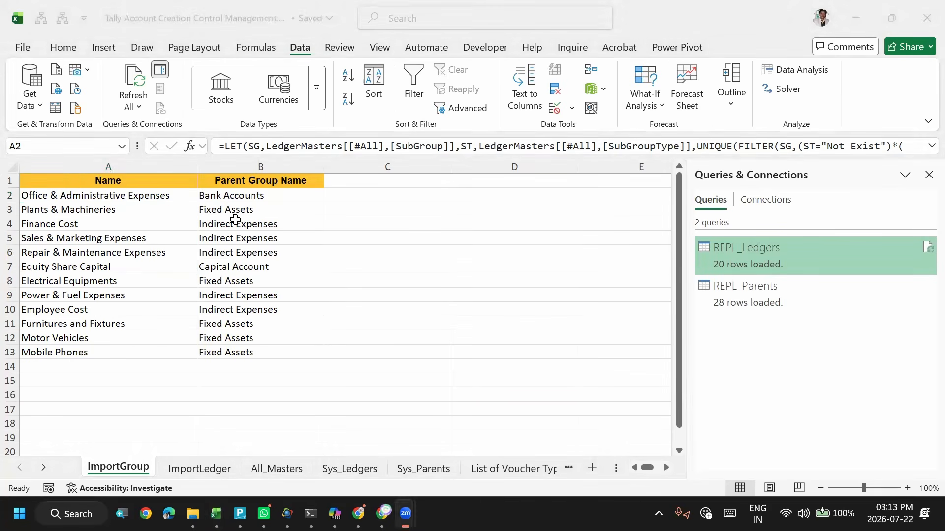
pyautogui.click(150, 228)
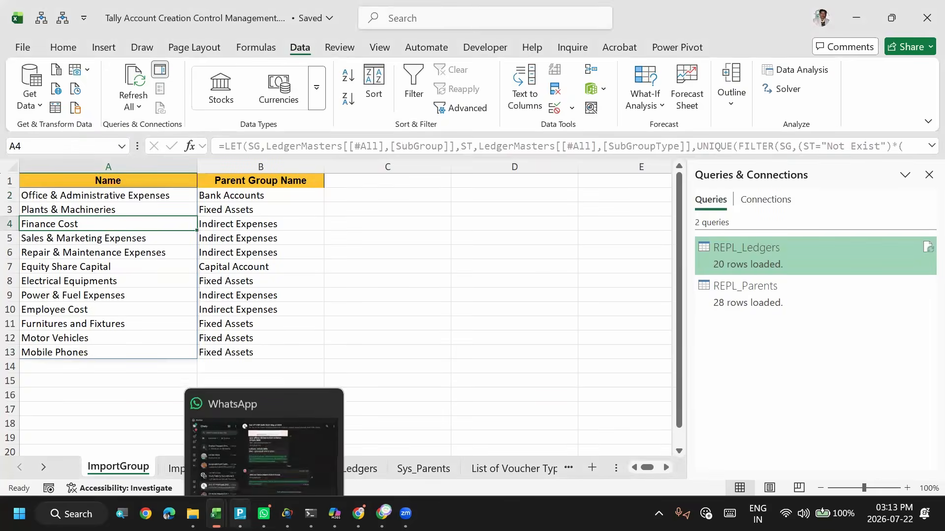
pyautogui.click(303, 395)
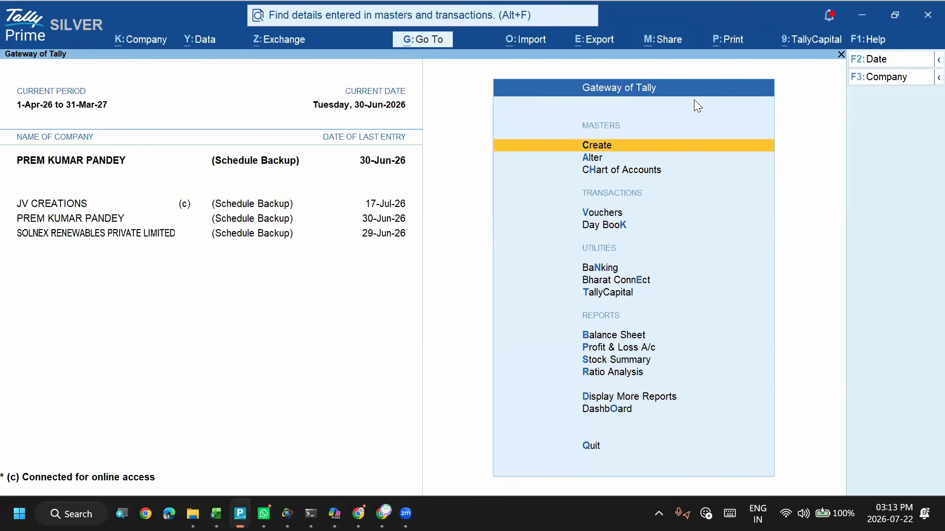
pyautogui.click(536, 42)
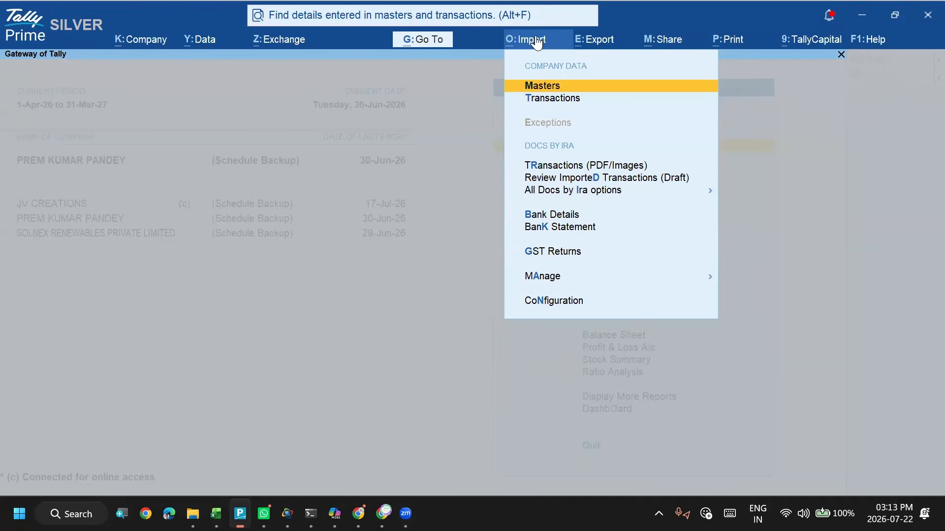
pyautogui.press('Return')
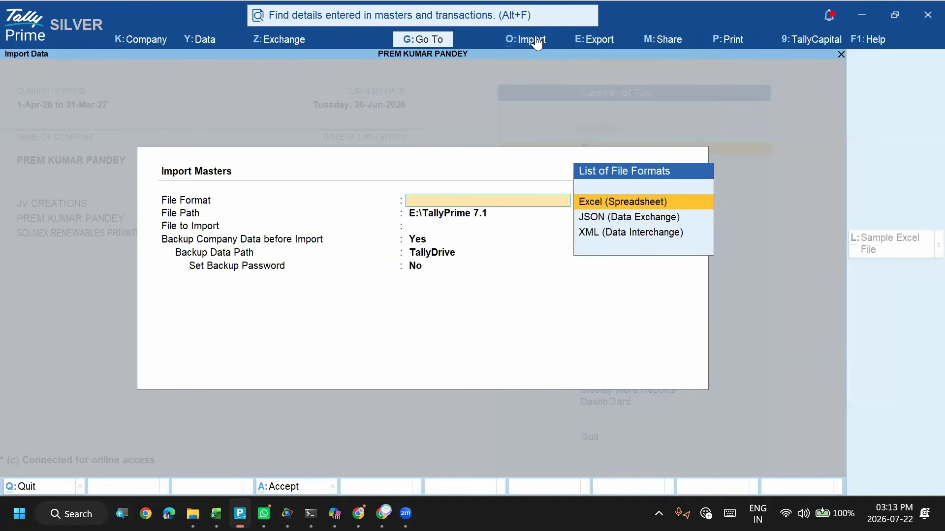
pyautogui.press('Return')
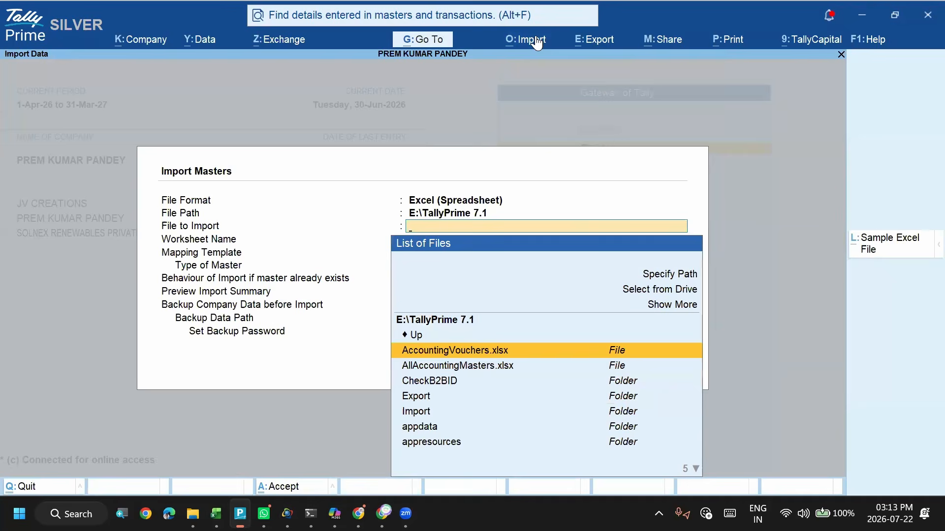
# - Switch to Excel and save a copy of Tally Account Creation Control Management.xlsm in the Tally Connect folder on the Desktop
pyautogui.hotkey('alt', 'Tab')
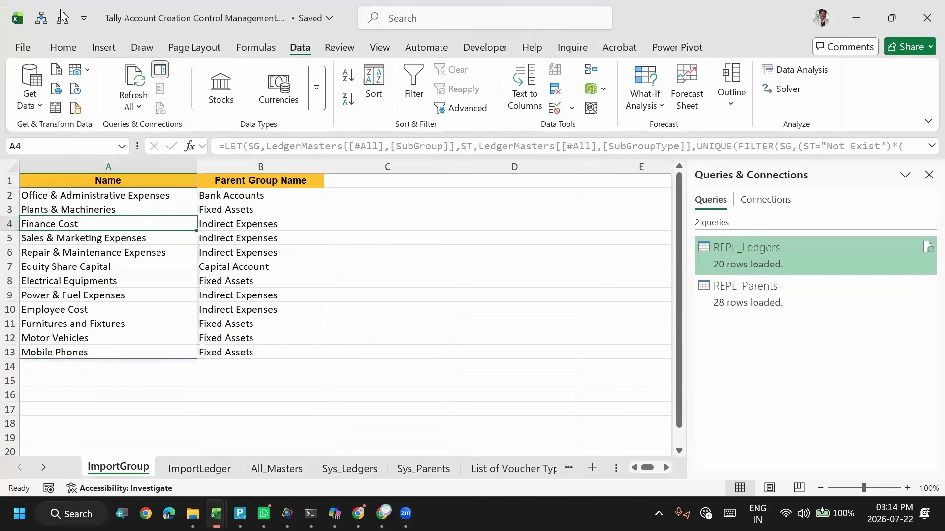
pyautogui.click(22, 48)
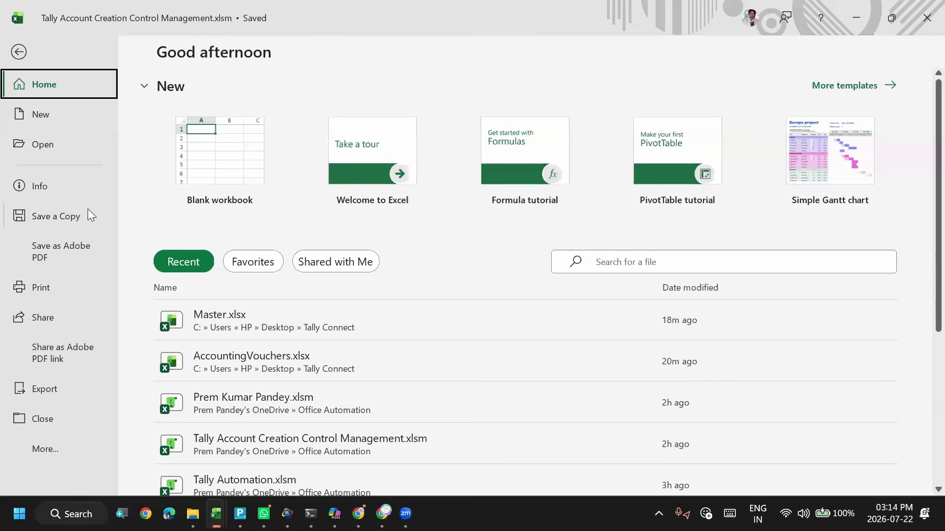
pyautogui.click(52, 217)
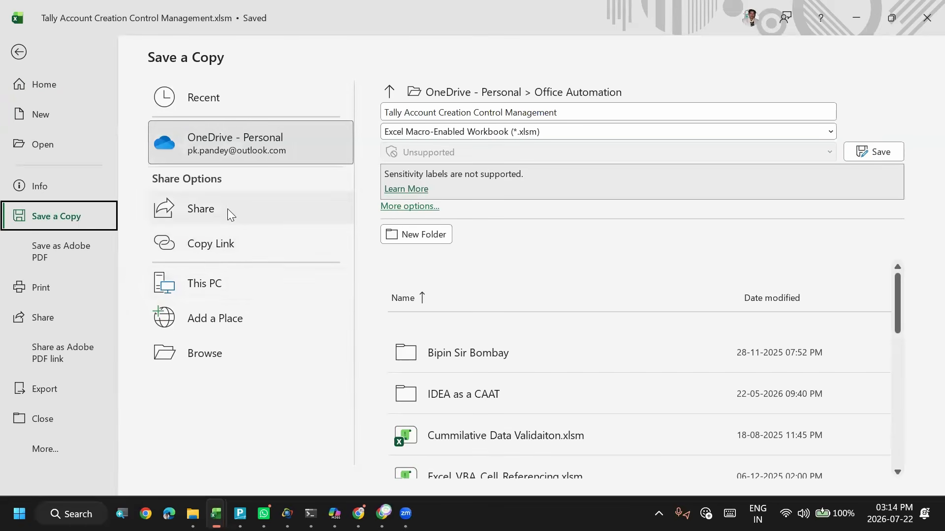
pyautogui.click(225, 280)
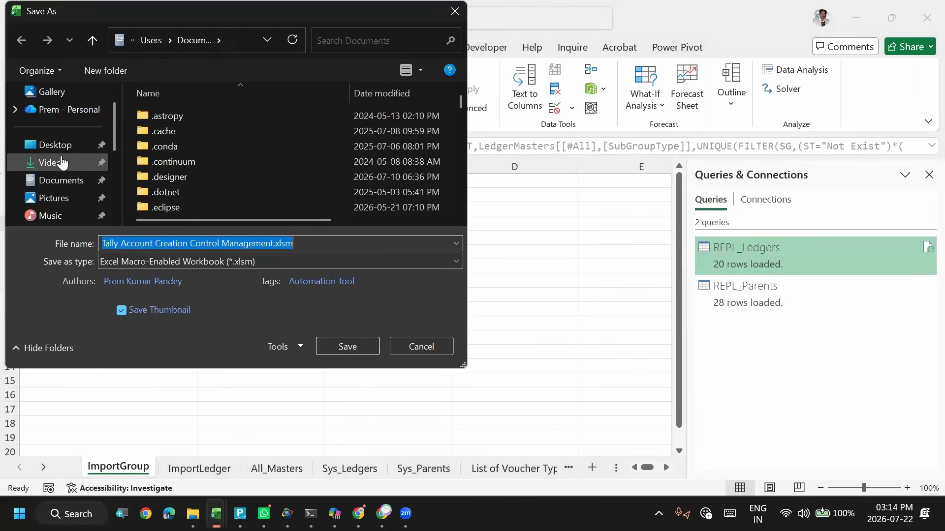
pyautogui.click(49, 150)
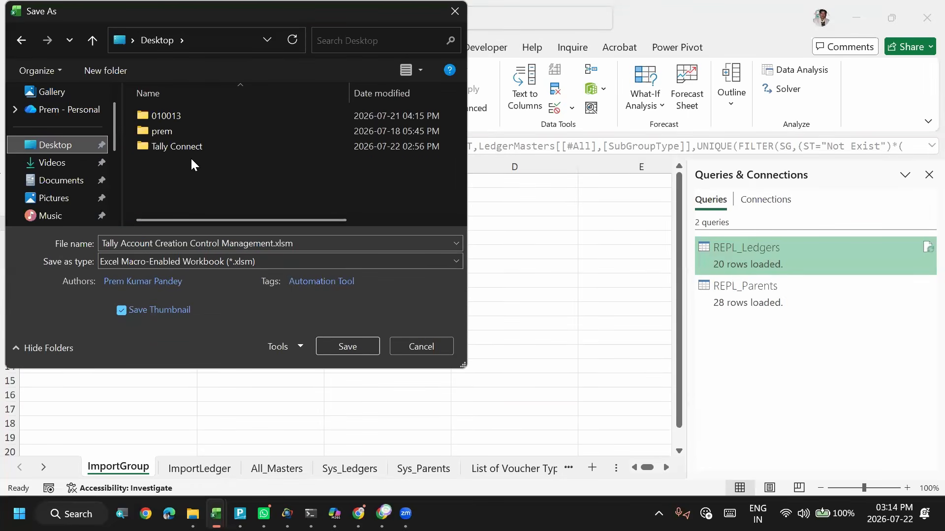
pyautogui.click(176, 148)
pyautogui.doubleClick(176, 148)
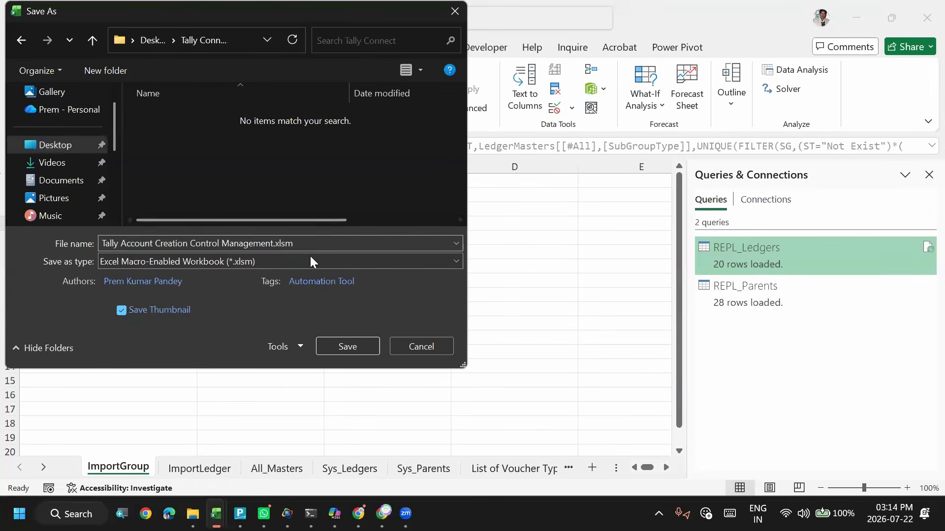
pyautogui.click(335, 348)
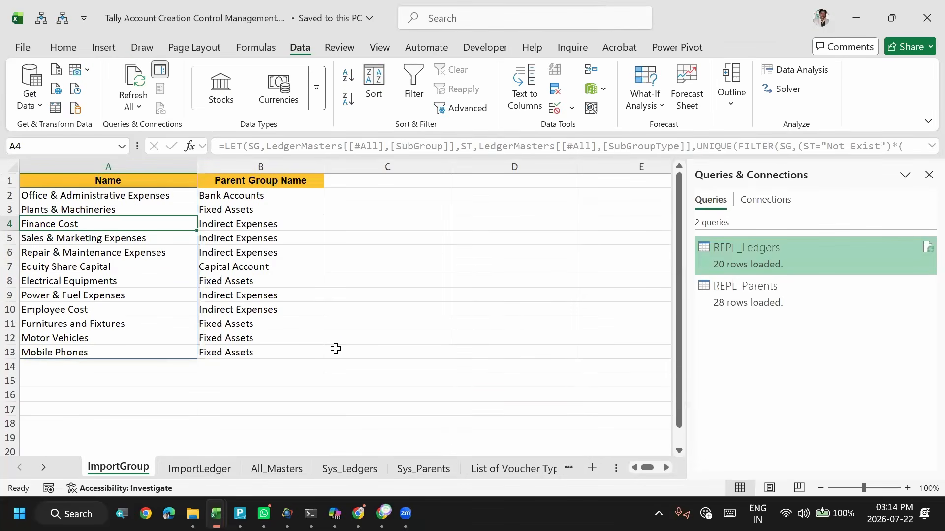
# - Recheck the first group names and parent groups on ImportGroup, ending on the formula cell A2
pyautogui.click(240, 207)
pyautogui.press('Up')
pyautogui.press('Up')
pyautogui.press('Left')
pyautogui.press('Down')
pyautogui.press('Up')
pyautogui.press('Down')
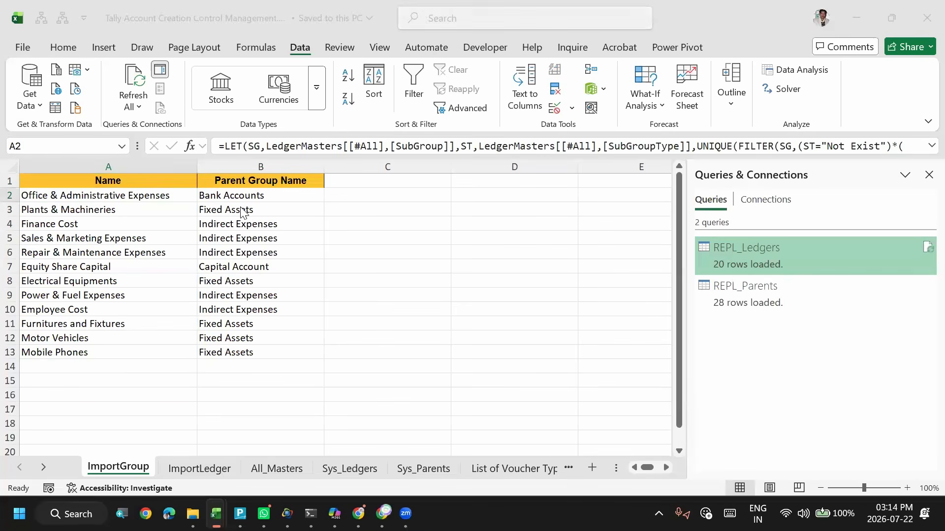
# - Switch to TallyPrime and set the import file path to the Desktop folder, with the full file list shown
pyautogui.hotkey('alt', 'Tab')
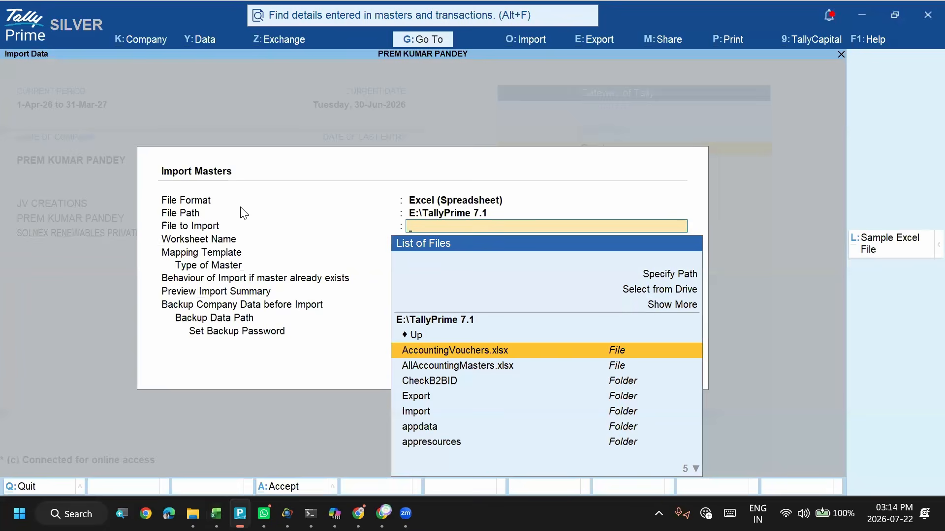
pyautogui.press('BackSpace')
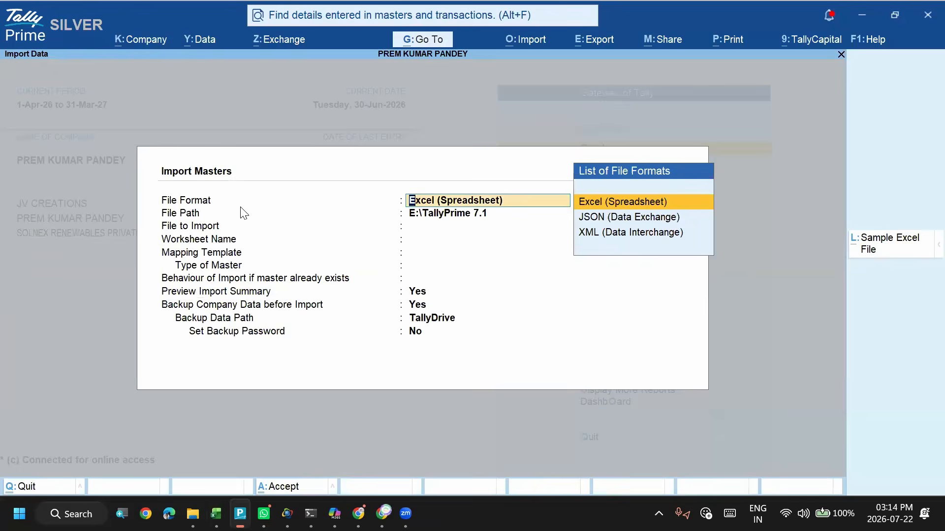
pyautogui.press('Return')
pyautogui.press('Up')
pyautogui.press('Up')
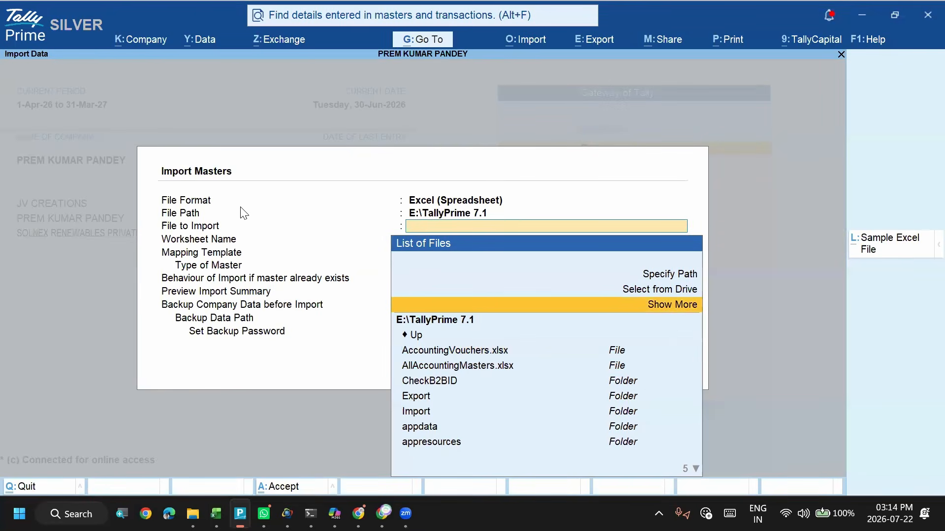
pyautogui.press('Return')
pyautogui.press('Up')
pyautogui.press('Return')
pyautogui.press('Down')
pyautogui.press('Down')
pyautogui.press('Down')
pyautogui.press('Return')
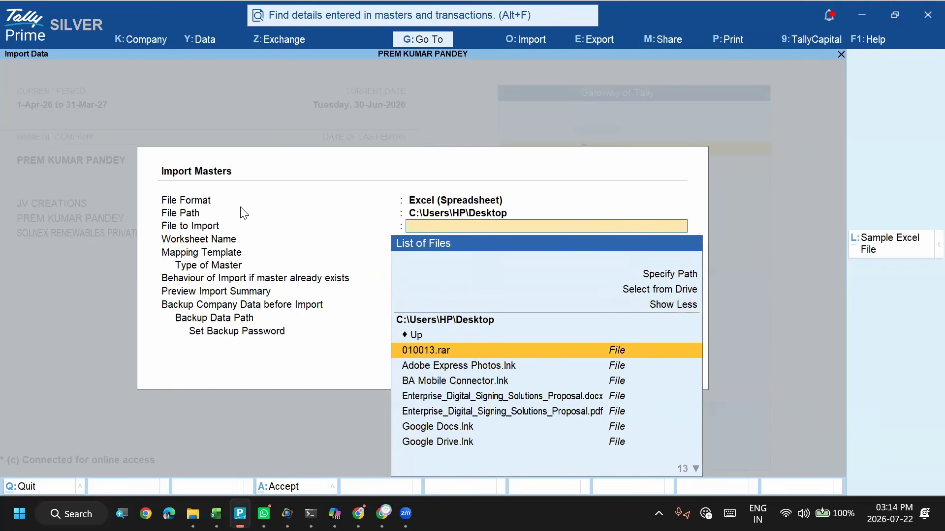
# - Open the Tally Connect folder and choose Tally Account Creation Control Management.xlsm as the file to import
pyautogui.write('ta')
pyautogui.press('Down')
pyautogui.press('Down')
pyautogui.press('Return')
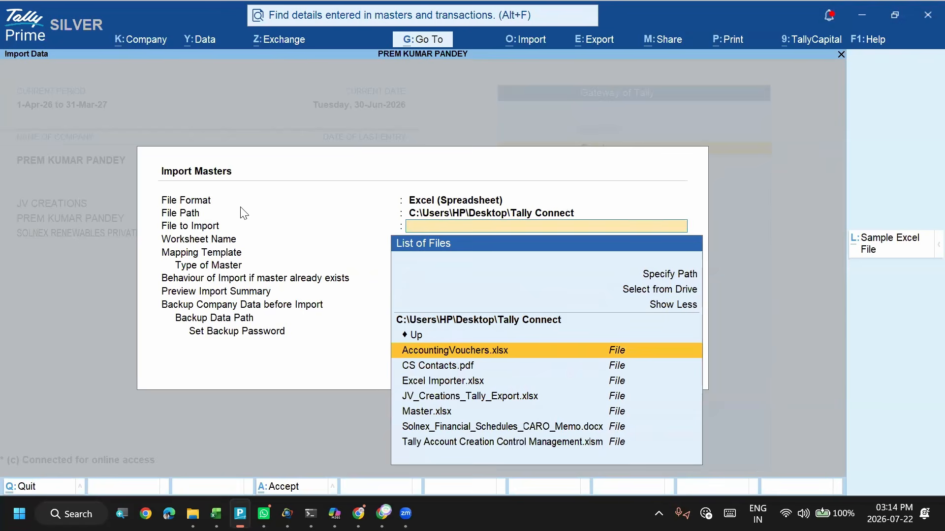
pyautogui.press('Down')
pyautogui.press('Down')
pyautogui.press('Down')
pyautogui.press('Down')
pyautogui.press('Down')
pyautogui.press('Down')
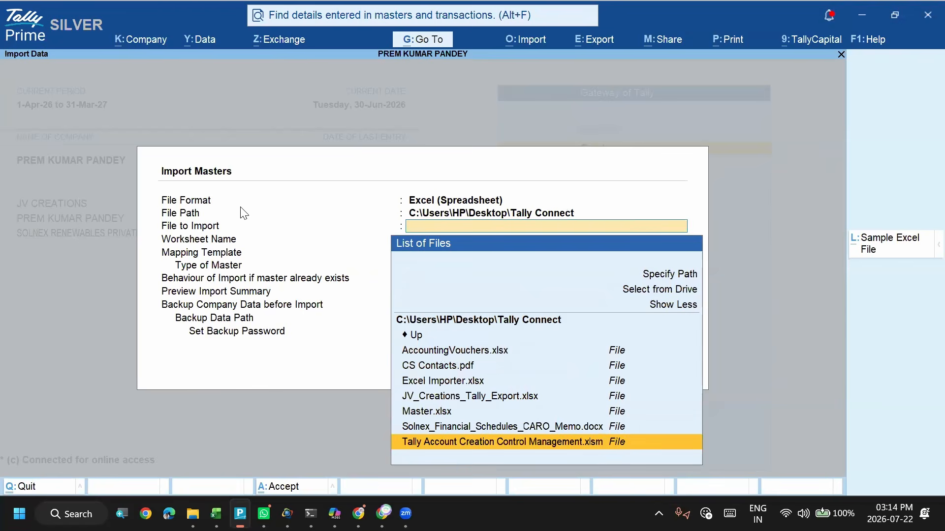
pyautogui.press('Return')
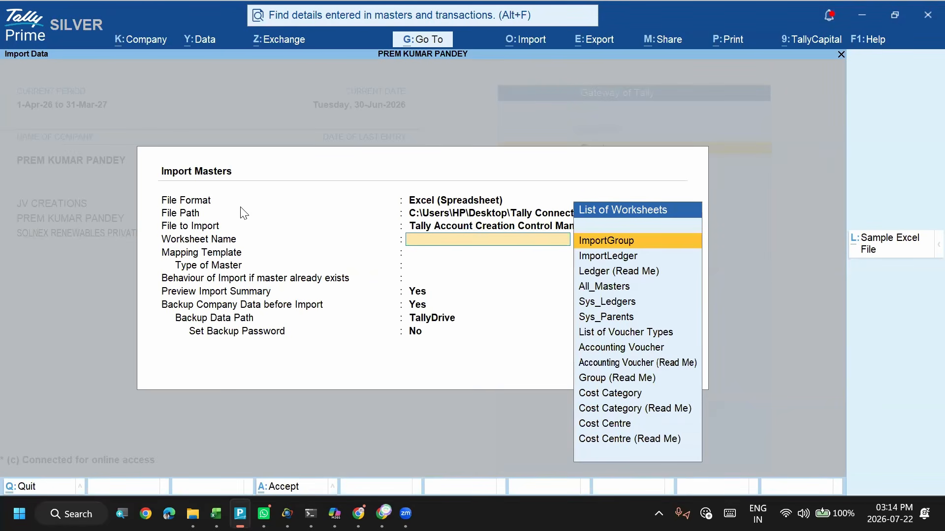
# - Choose ImportGroup as the worksheet to import
pyautogui.press('Return')
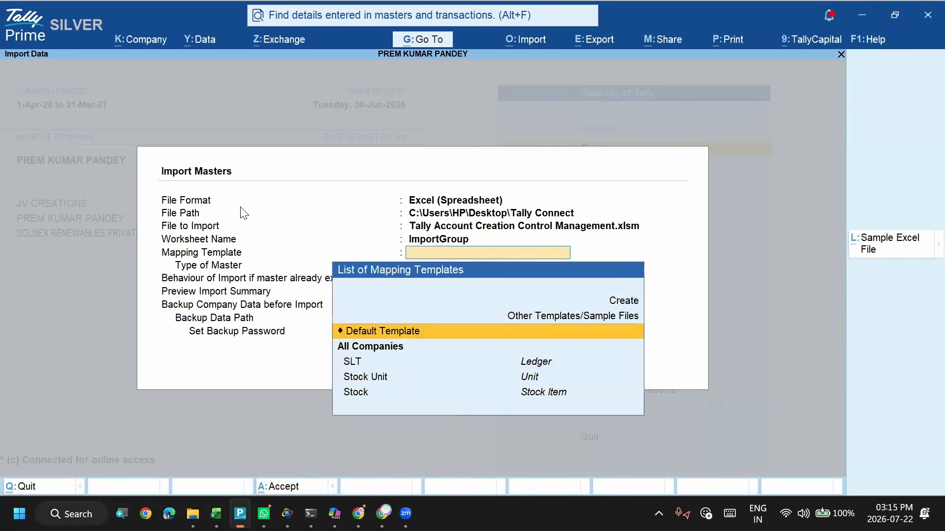
pyautogui.press('BackSpace')
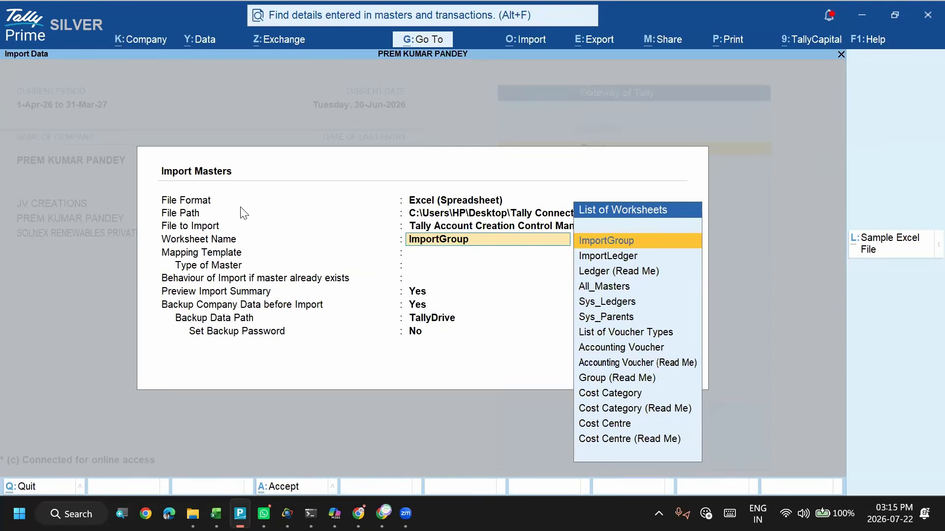
pyautogui.press('Return')
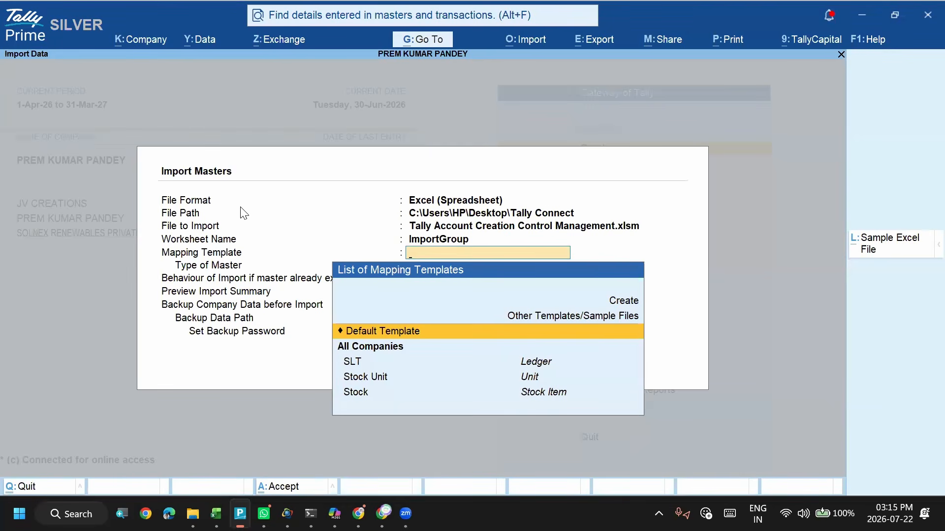
# - Create a new mapping template named ImportGroup with Group as the type of master
pyautogui.press('Up')
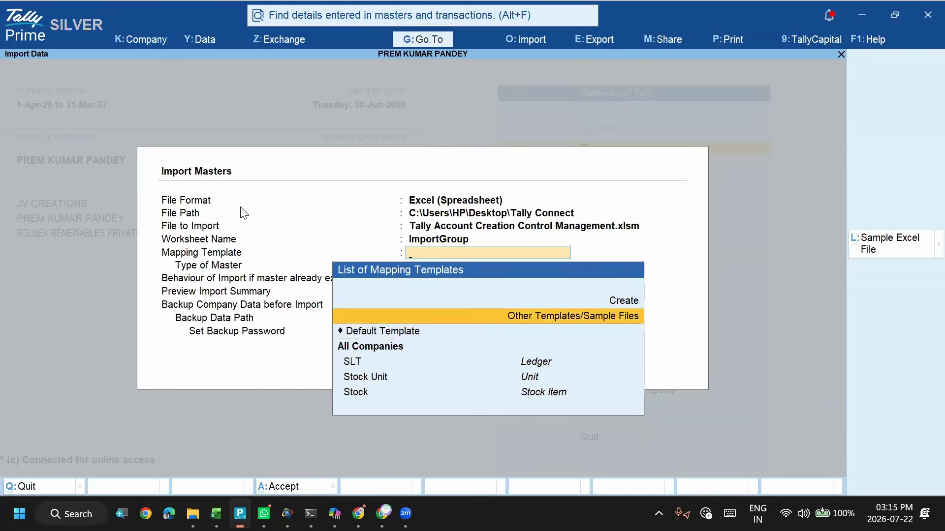
pyautogui.press('Up')
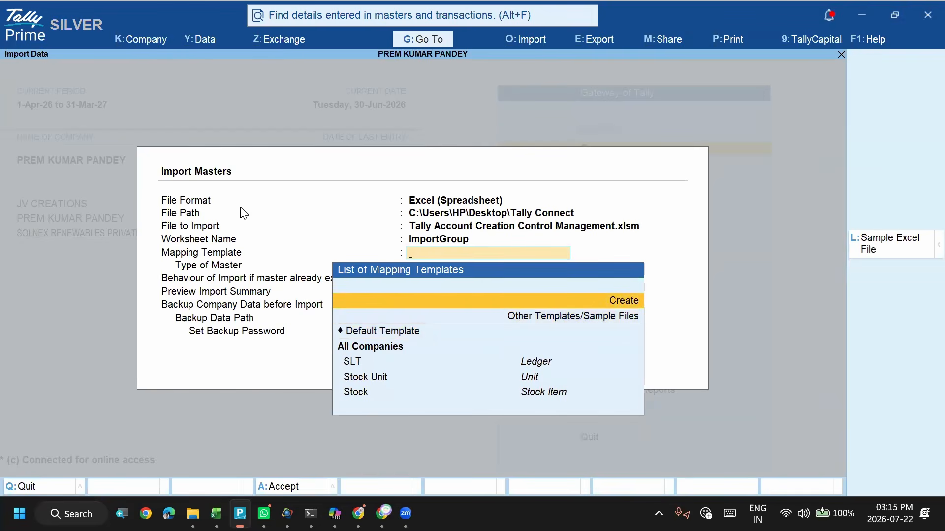
pyautogui.press('Return')
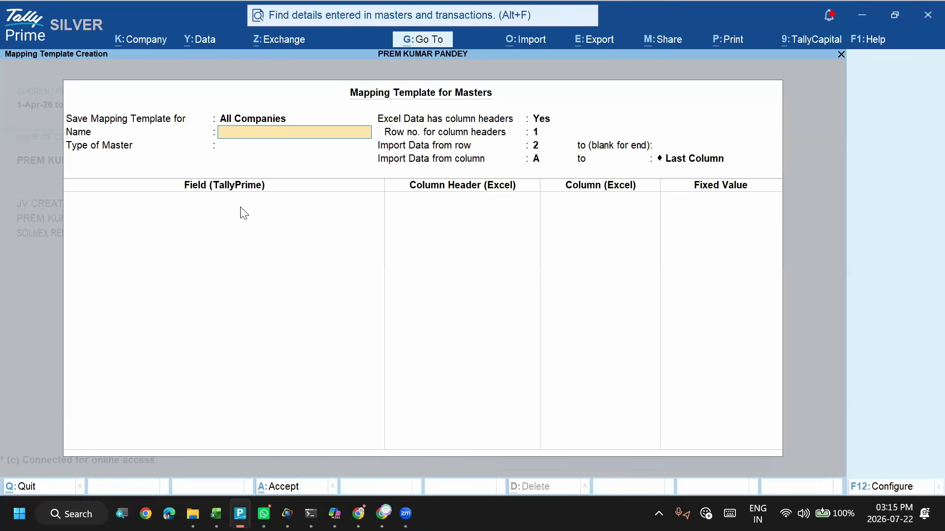
pyautogui.write('ImportGroup')
pyautogui.press('Return')
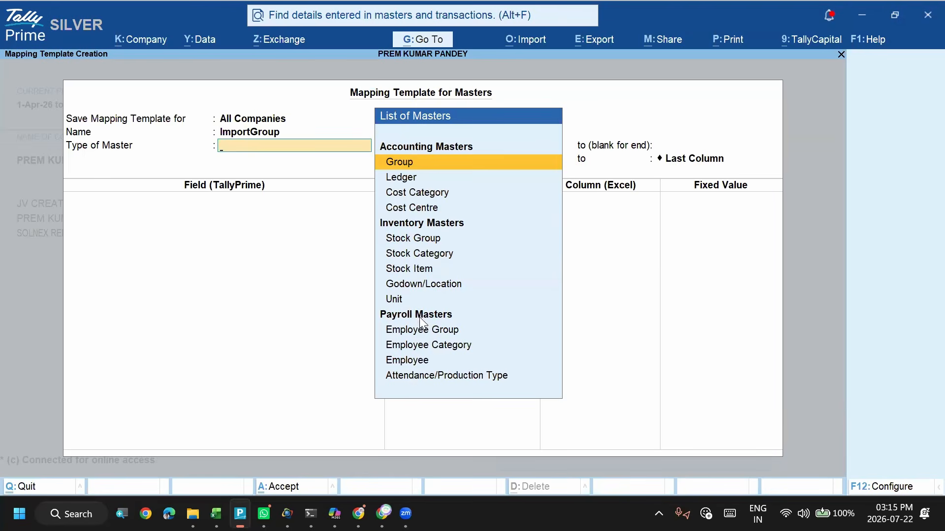
pyautogui.press('Return')
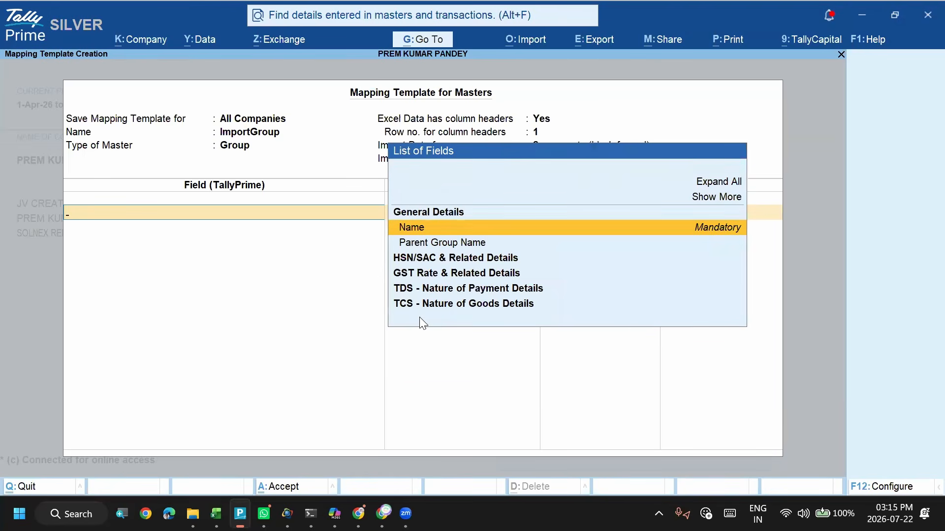
# - Map the Name and Parent Group Name fields to the Excel column headers of the same names and save the mapping template
pyautogui.press('Return')
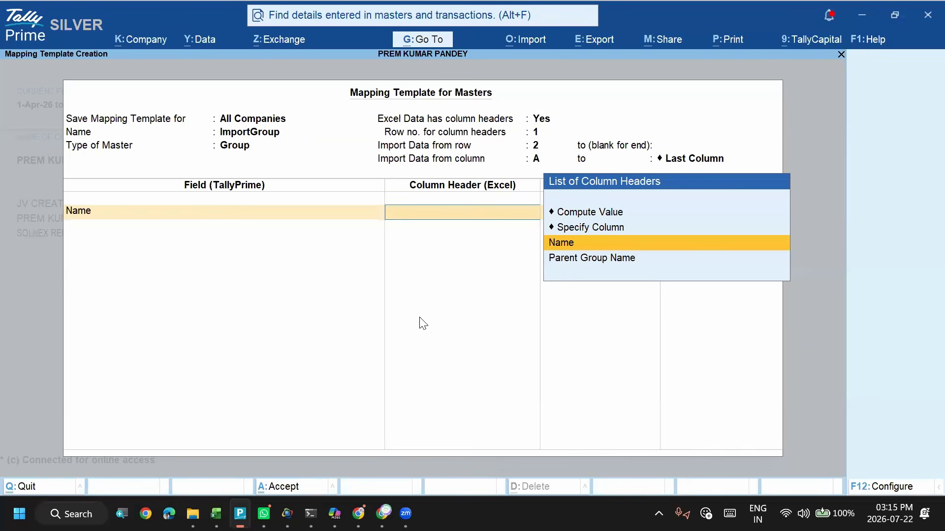
pyautogui.press('Return')
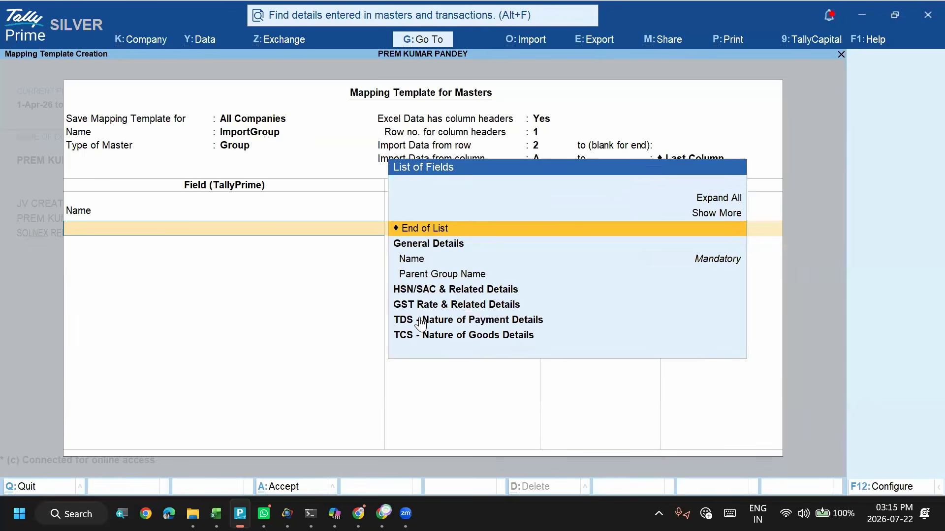
pyautogui.press('Down')
pyautogui.press('Down')
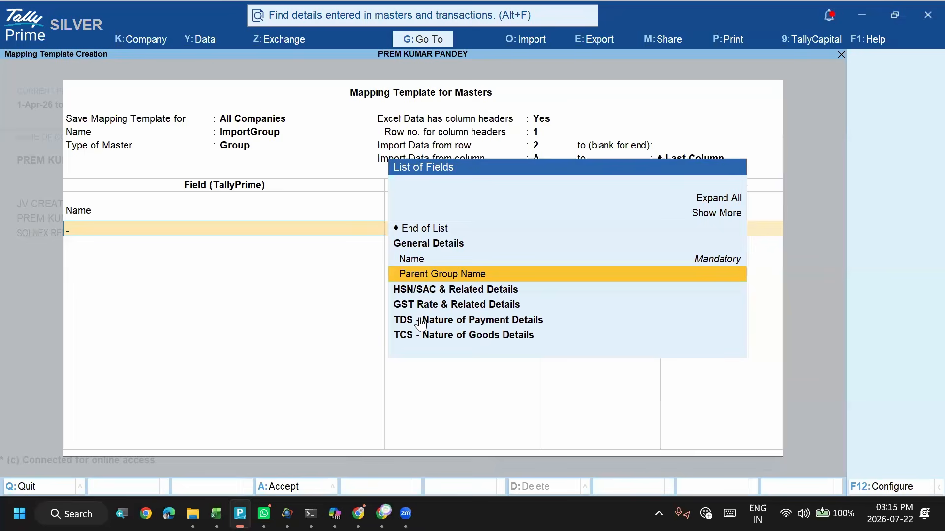
pyautogui.press('Return')
pyautogui.press('Down')
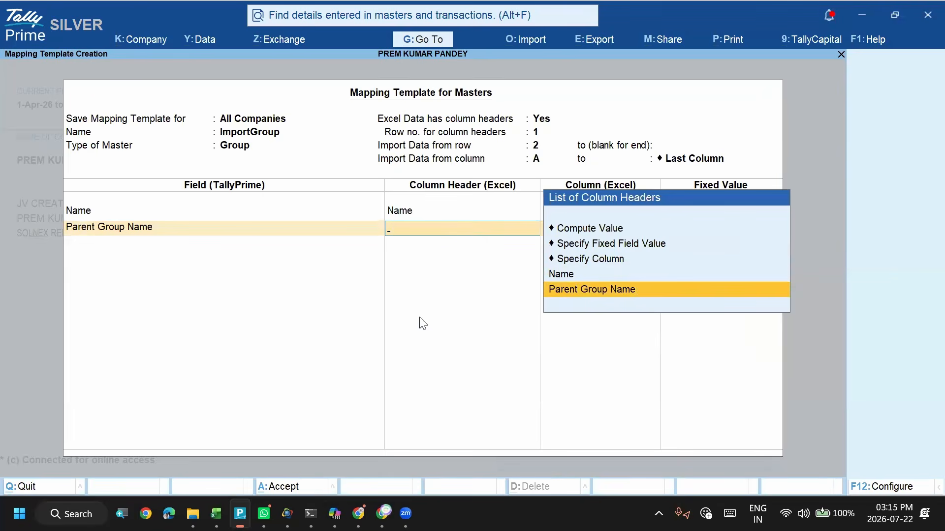
pyautogui.press('Return')
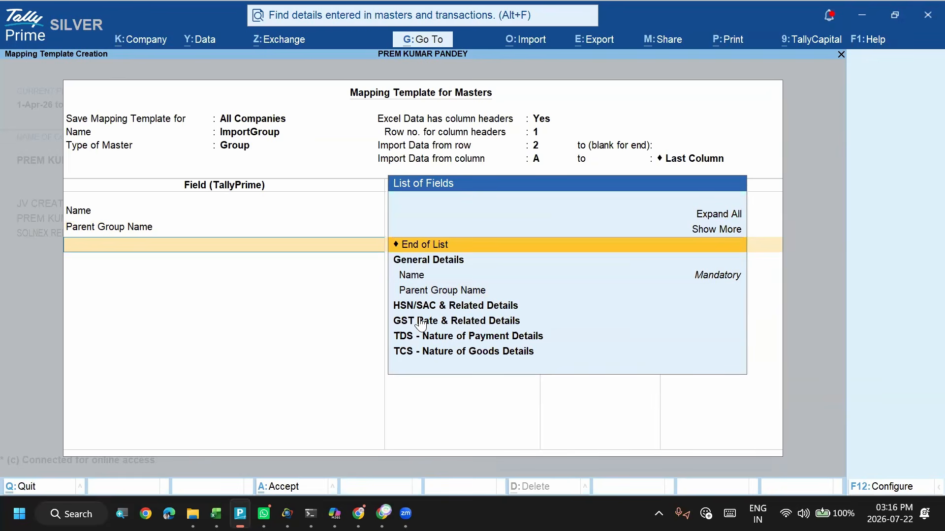
pyautogui.press('Return')
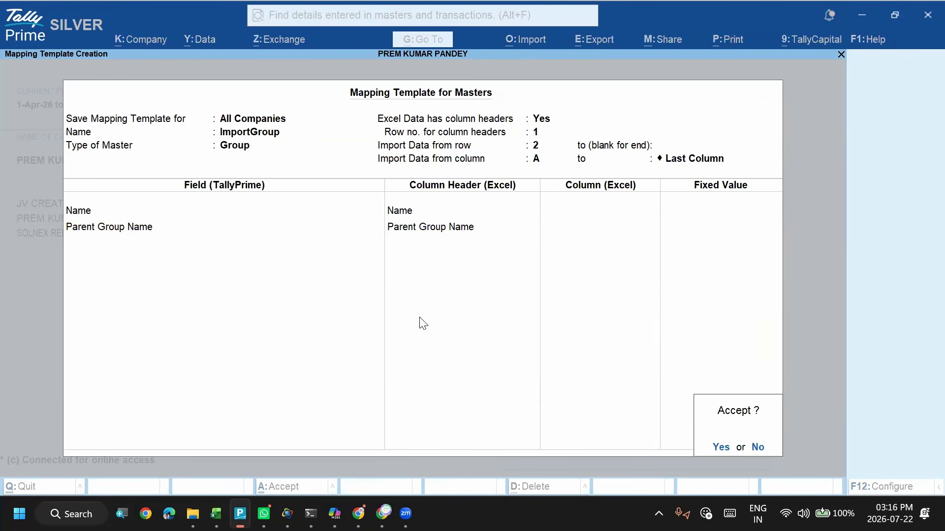
pyautogui.press('Return')
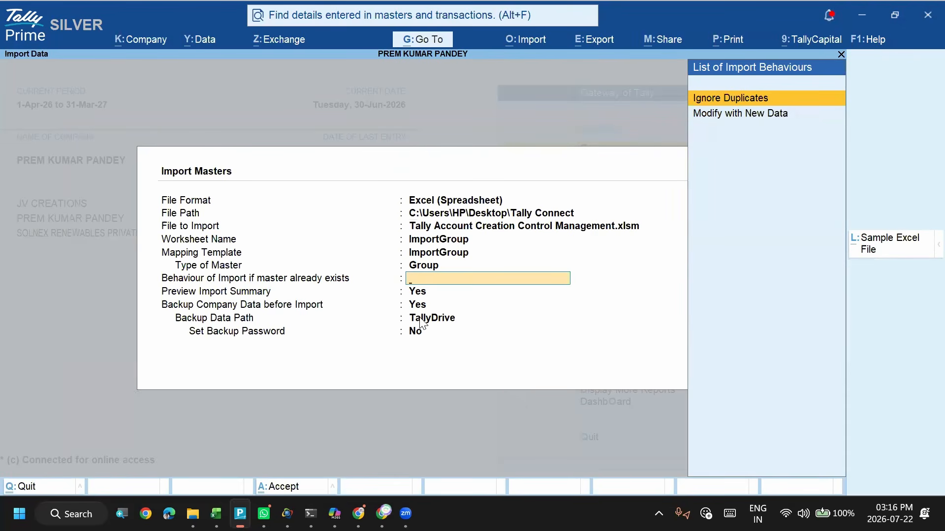
# - After a glance at the ImportGroup sheet in Excel, set TallyPrime's import to Ignore Duplicates, keeping the summary preview and company backup at Yes
pyautogui.hotkey('alt', 'Tab')
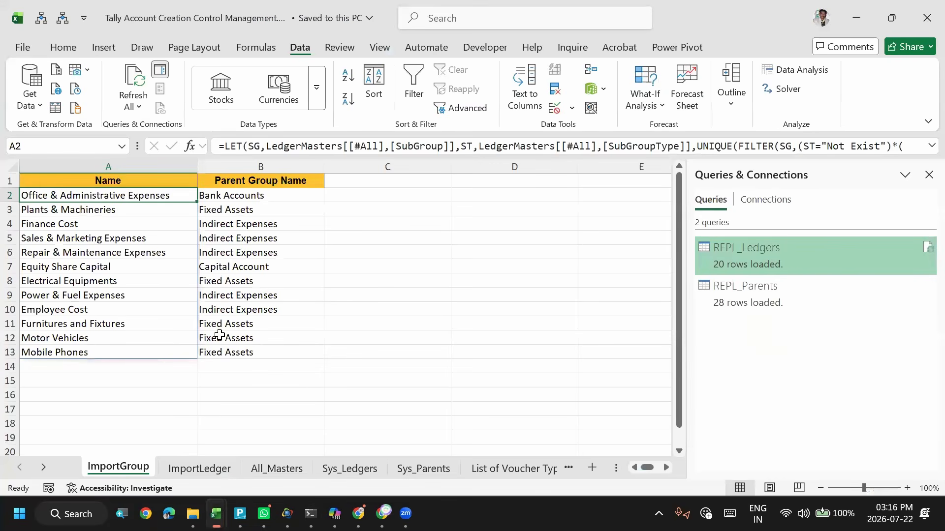
pyautogui.hotkey('alt', 'Tab')
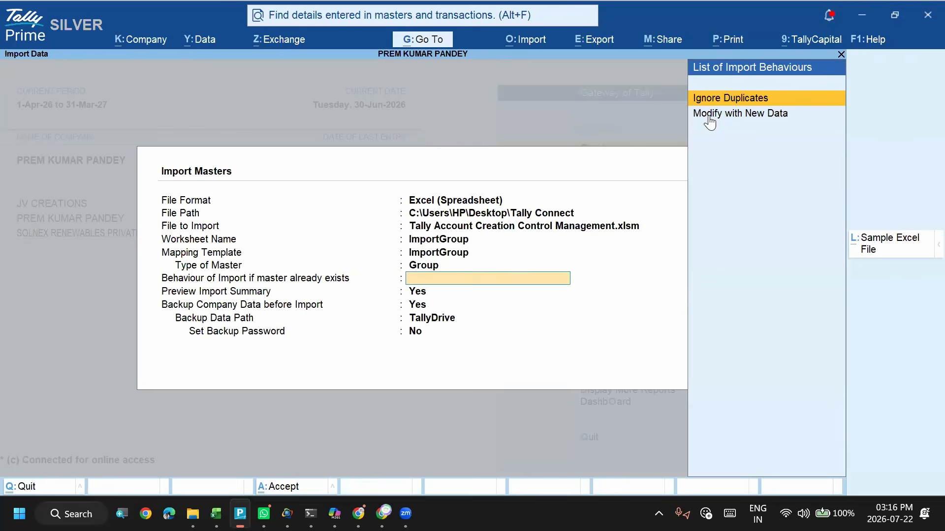
pyautogui.press('Return')
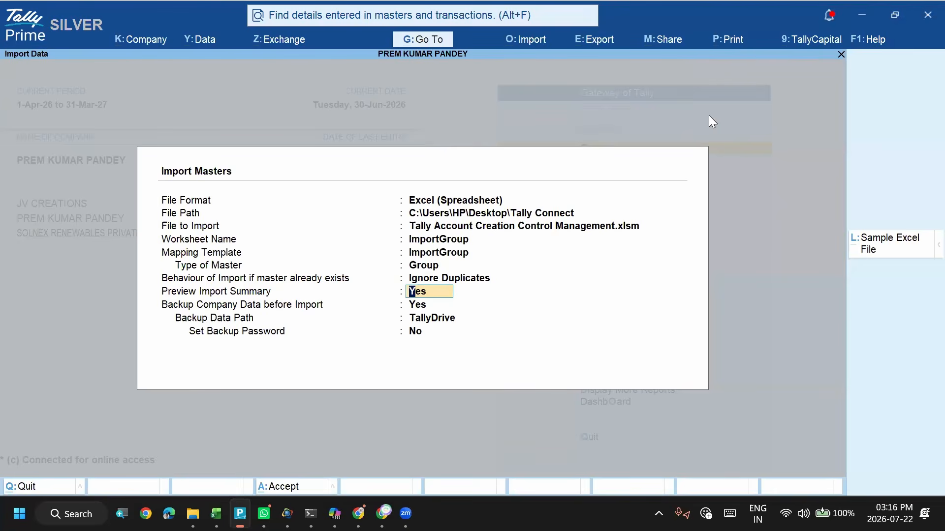
pyautogui.press('Return')
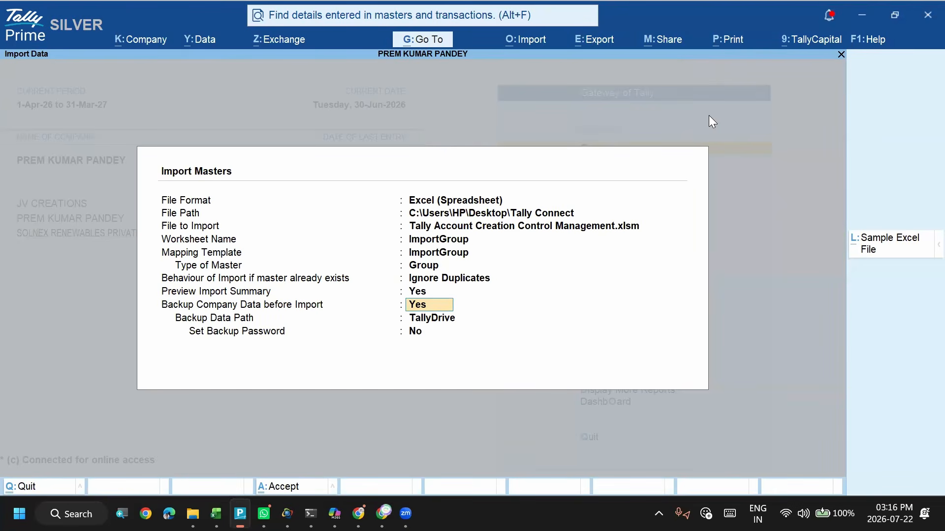
pyautogui.press('Return')
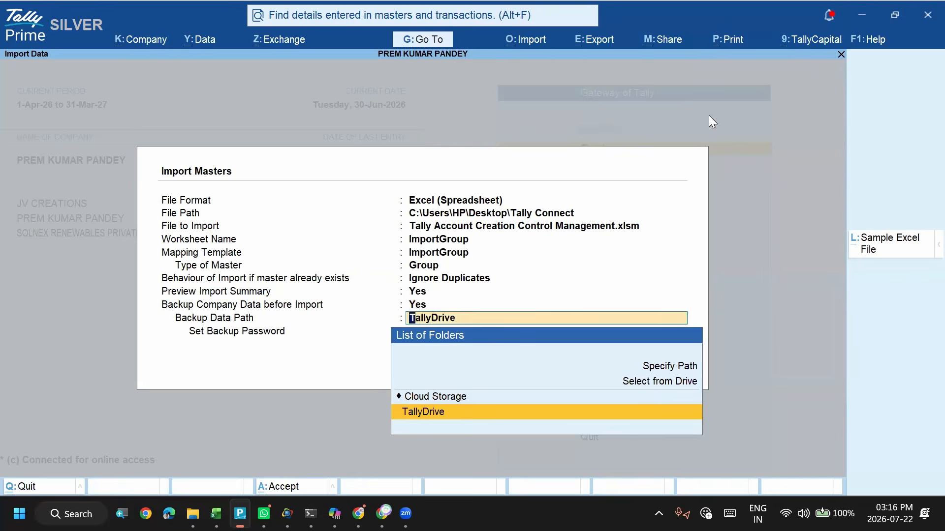
# - Set the backup data path to the Tally Connect folder on the Desktop and bring up the group import summary preview
pyautogui.press('Up')
pyautogui.press('Up')
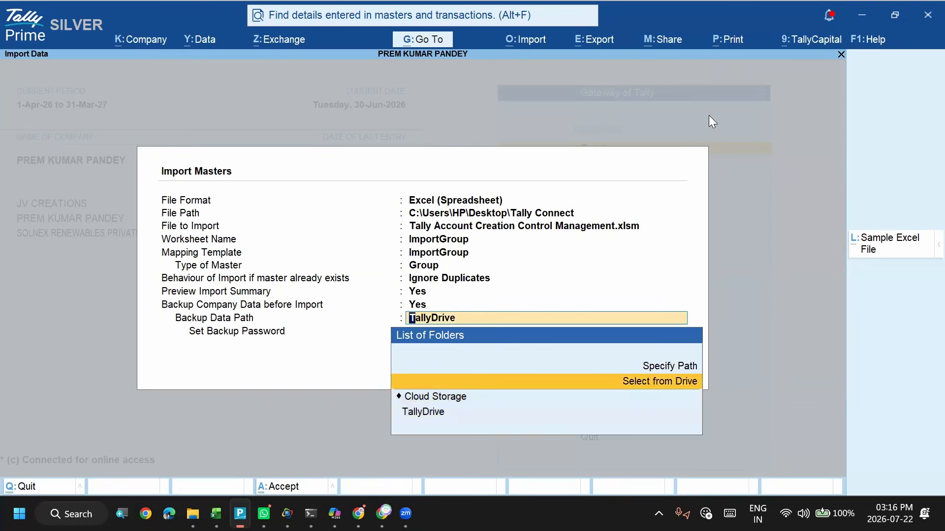
pyautogui.press('Return')
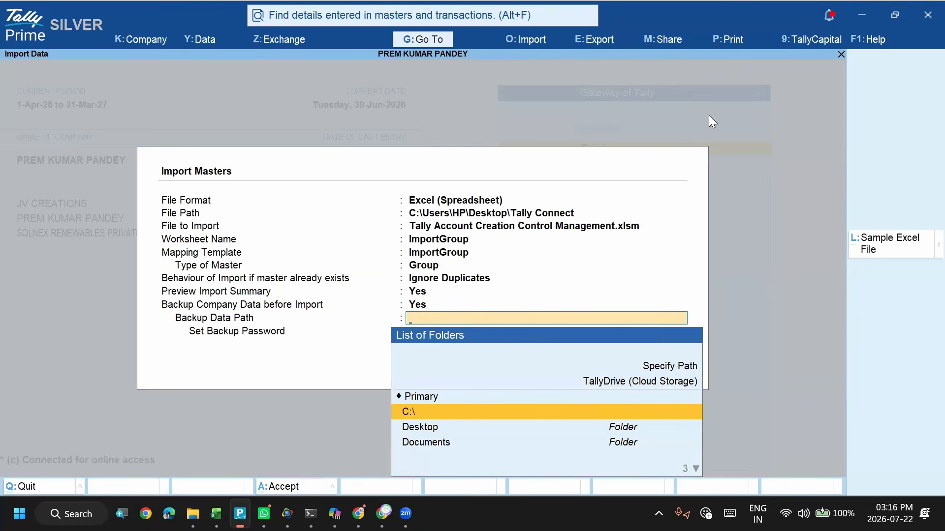
pyautogui.press('Down')
pyautogui.press('Return')
pyautogui.write('ta')
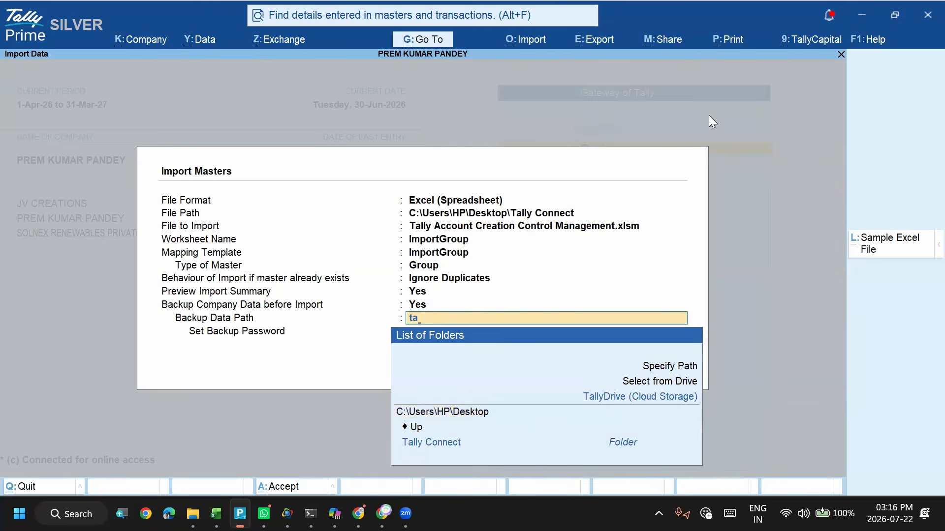
pyautogui.press('Return')
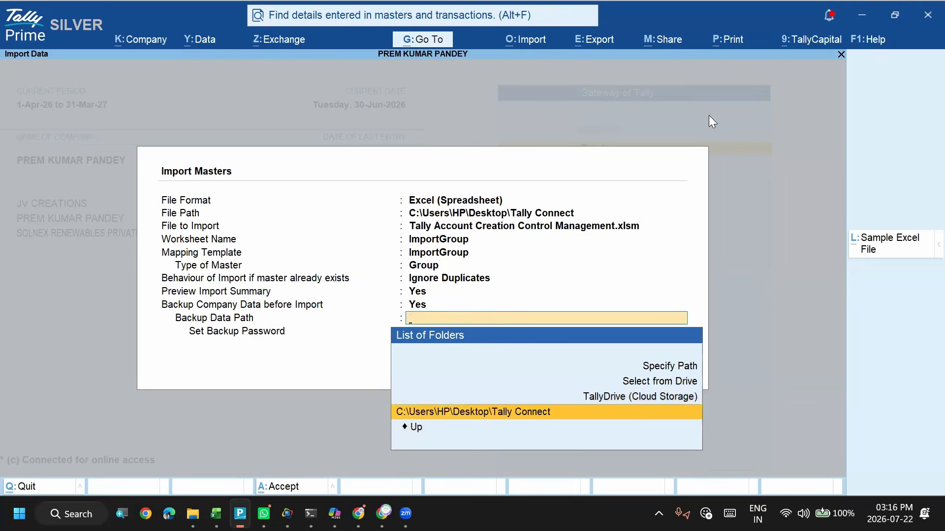
pyautogui.press('Return')
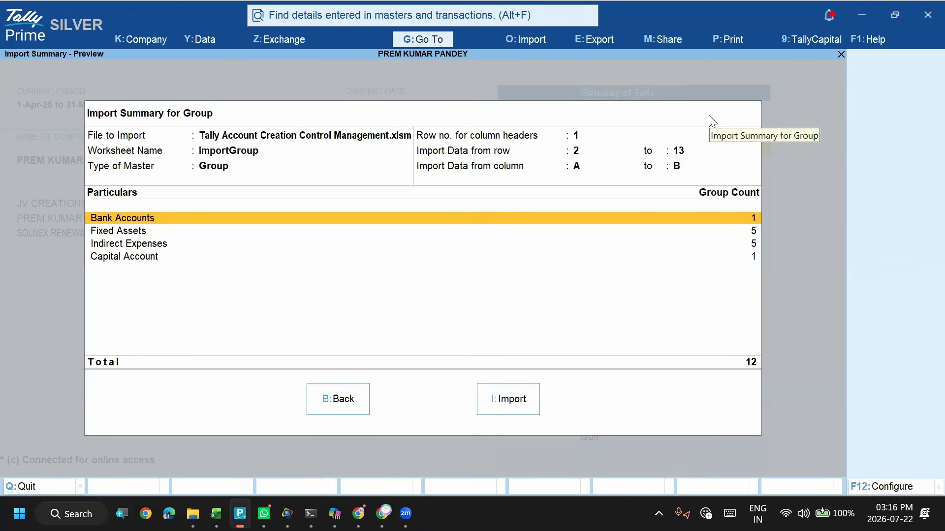
# - Switch to Excel, select the spilled group names in column A to compare their count with the import summary, and return to TallyPrime
pyautogui.hotkey('alt', 'Tab')
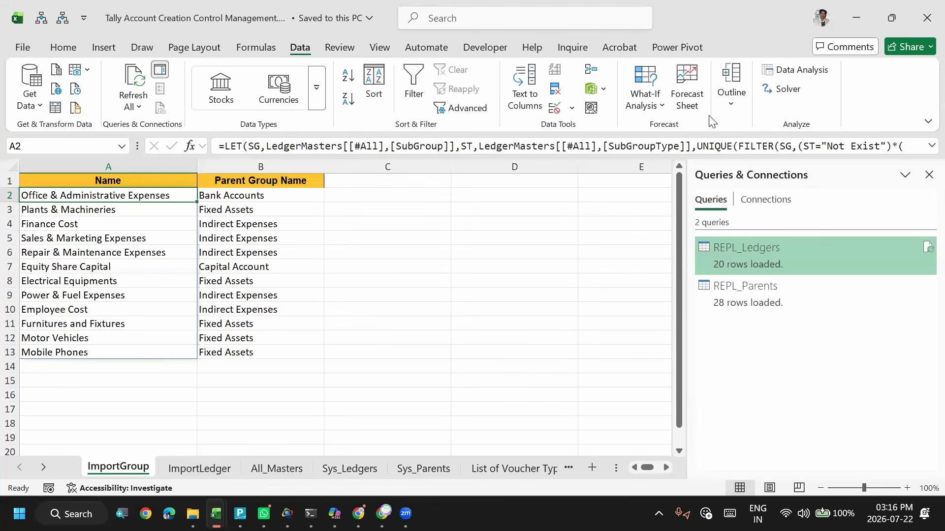
pyautogui.hotkey('ctrl', '/')
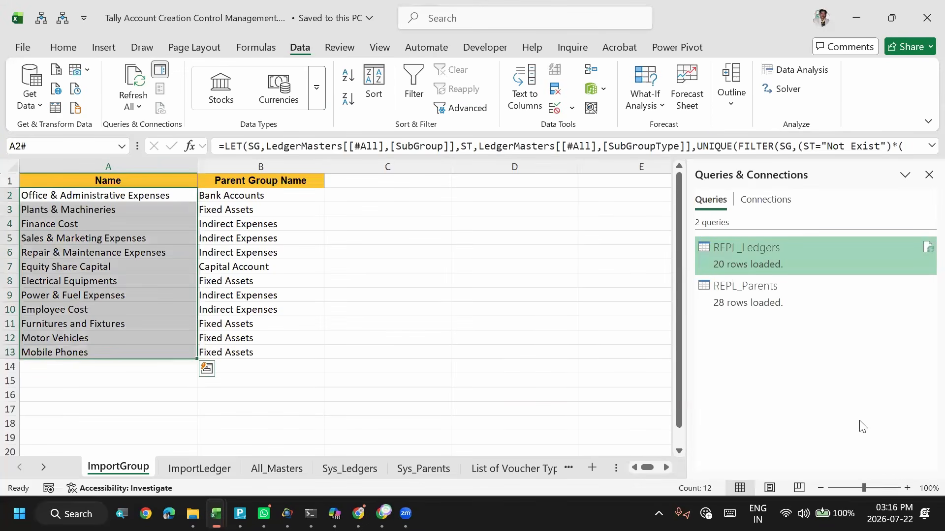
pyautogui.hotkey('alt', 'Tab')
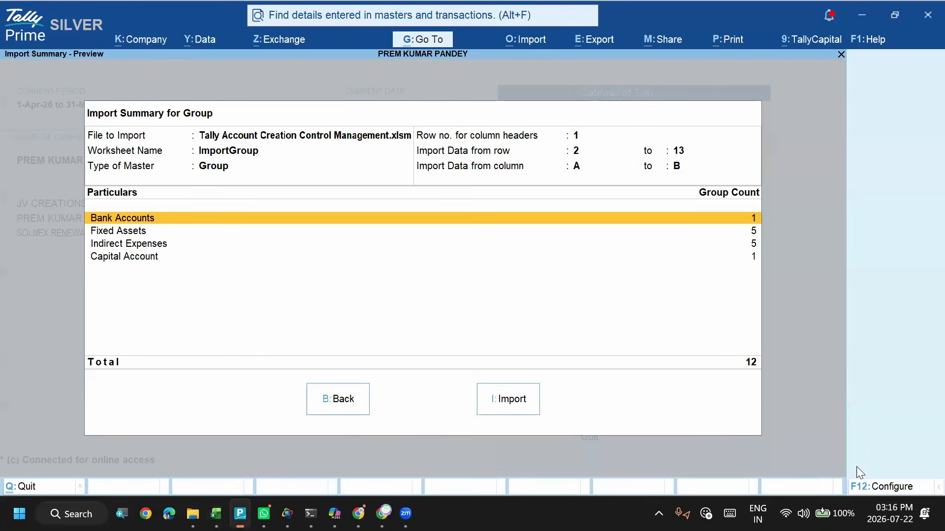
# - Run the group import from the summary preview and dismiss the completion notice
pyautogui.press('Down')
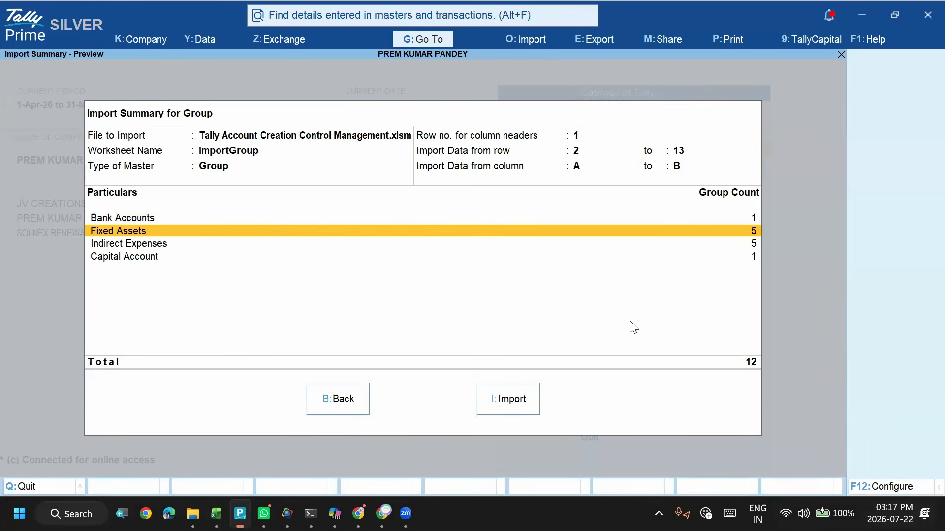
pyautogui.click(494, 404)
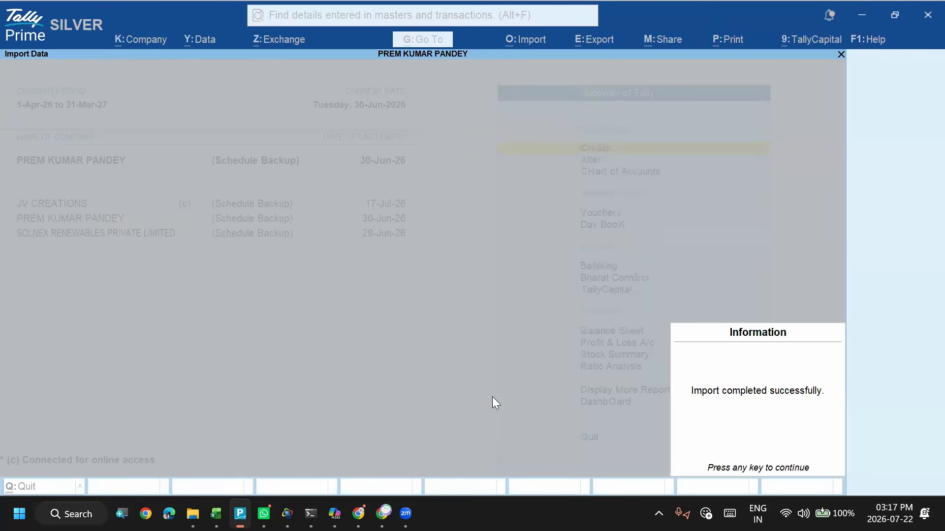
pyautogui.press('Return')
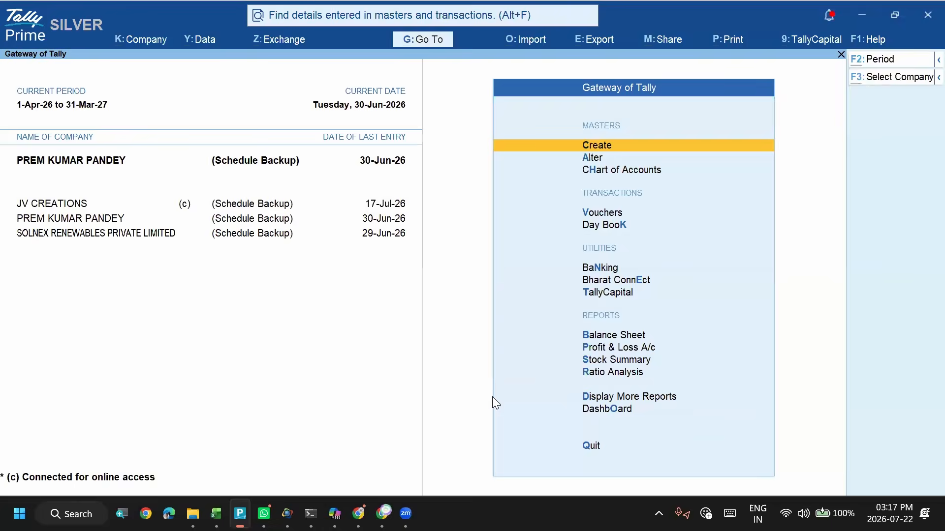
# - Switch to Excel, bring up the Sys_Parents sheet and refresh all the workbook's data connections
pyautogui.hotkey('alt', 'Tab')
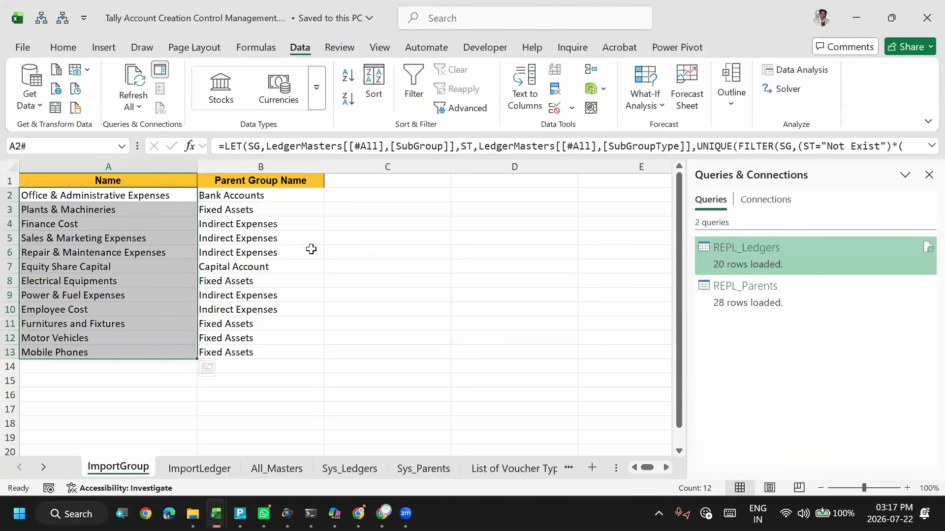
pyautogui.click(141, 237)
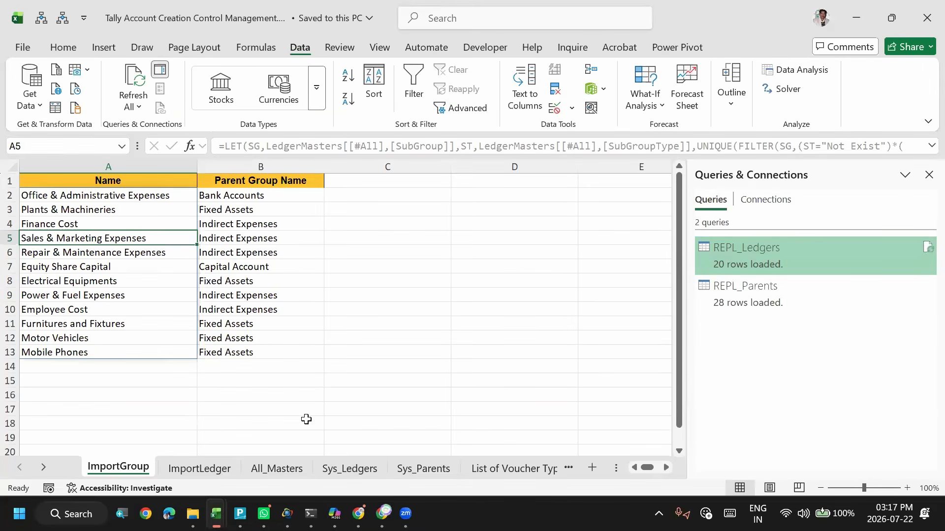
pyautogui.click(343, 469)
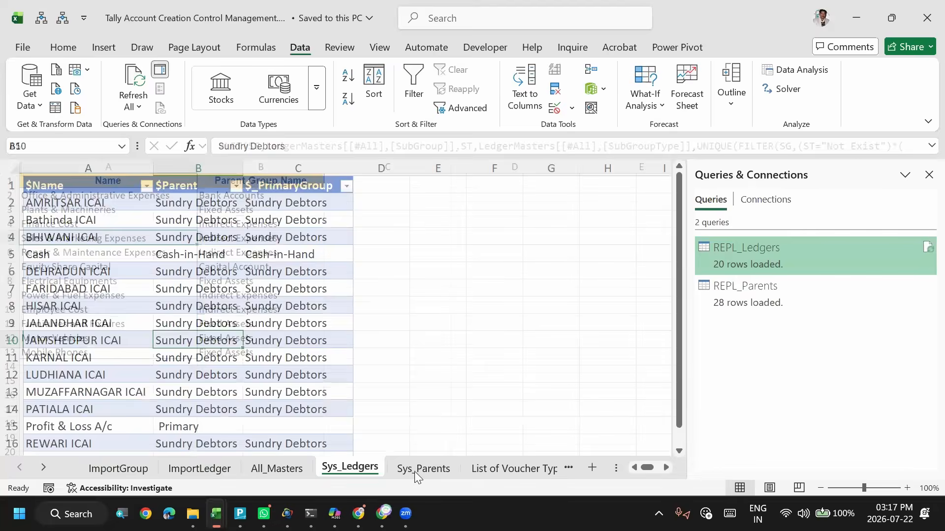
pyautogui.click(416, 471)
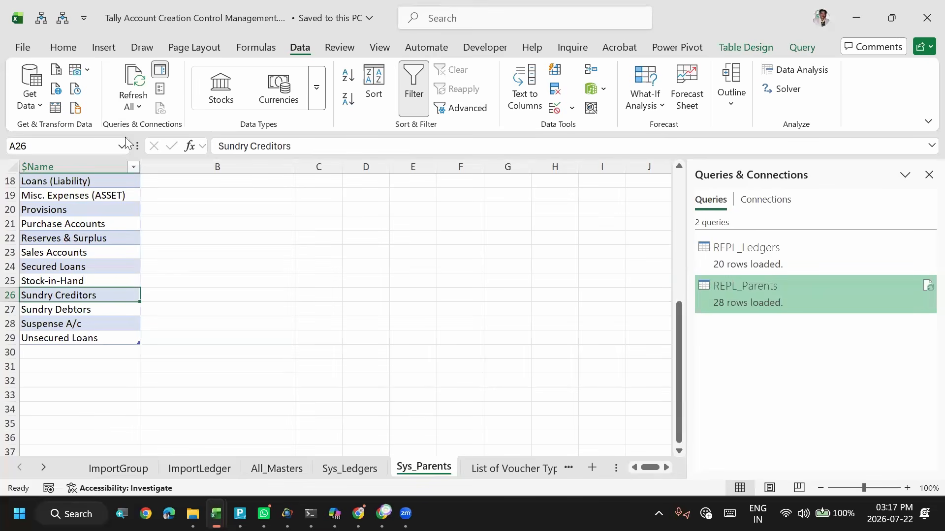
pyautogui.click(127, 72)
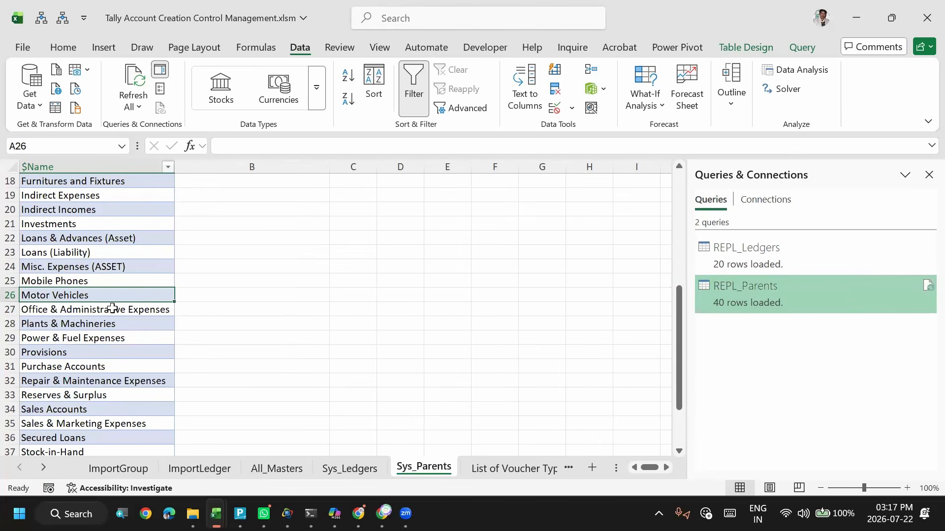
# - Check the refreshed group list on Sys_Parents down to its last row, select the whole table to count it, and locate Electrical Equipments
pyautogui.hotkey('ctrl', 'Down')
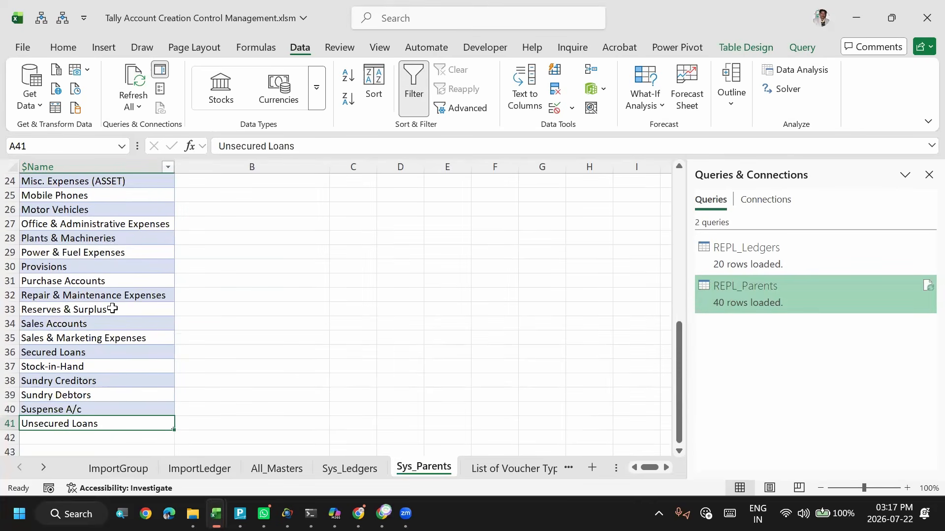
pyautogui.hotkey('ctrl', 'a')
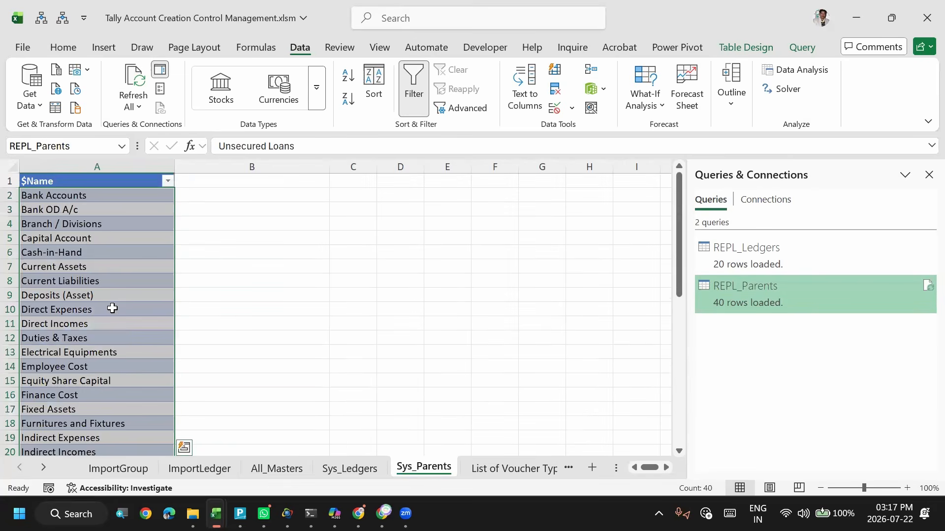
pyautogui.click(77, 253)
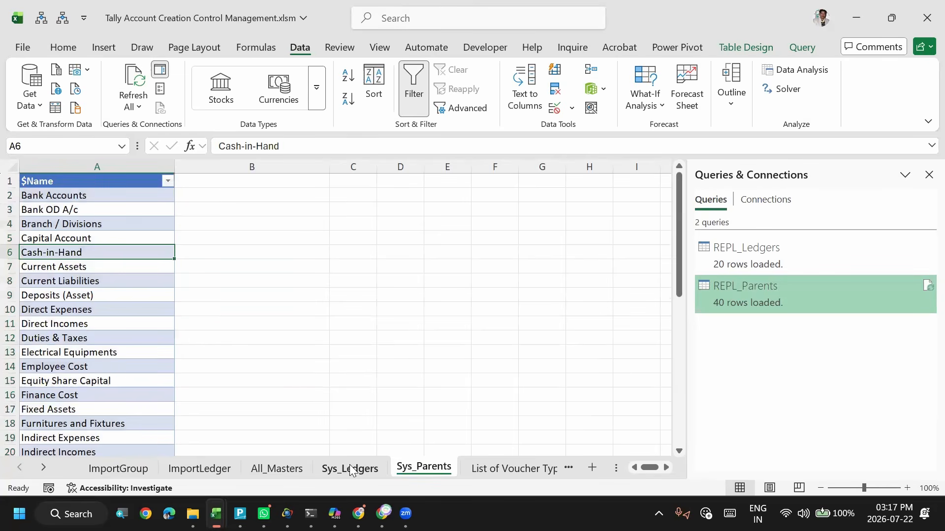
pyautogui.click(125, 354)
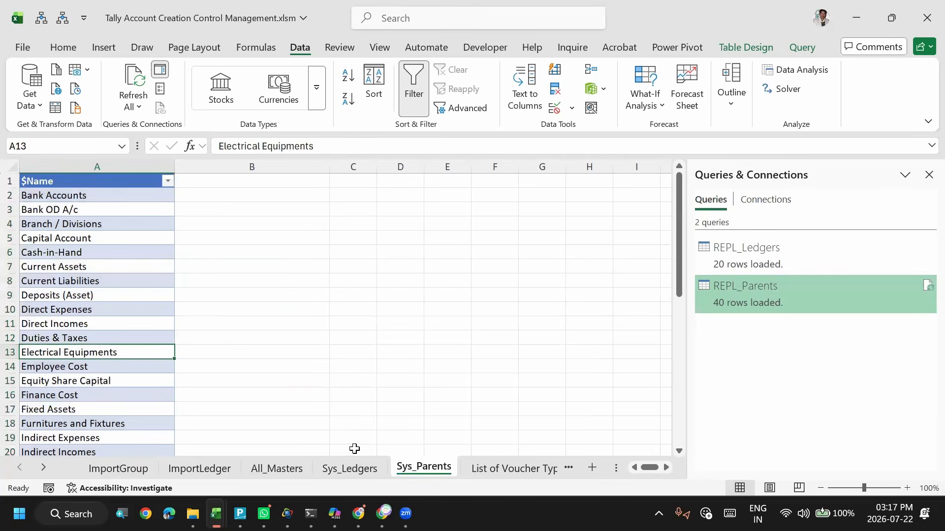
# - On the Sys_Ledgers sheet, go to the last ledger and select all entries in the $Name column to count them
pyautogui.click(350, 468)
pyautogui.click(219, 356)
pyautogui.press('Left')
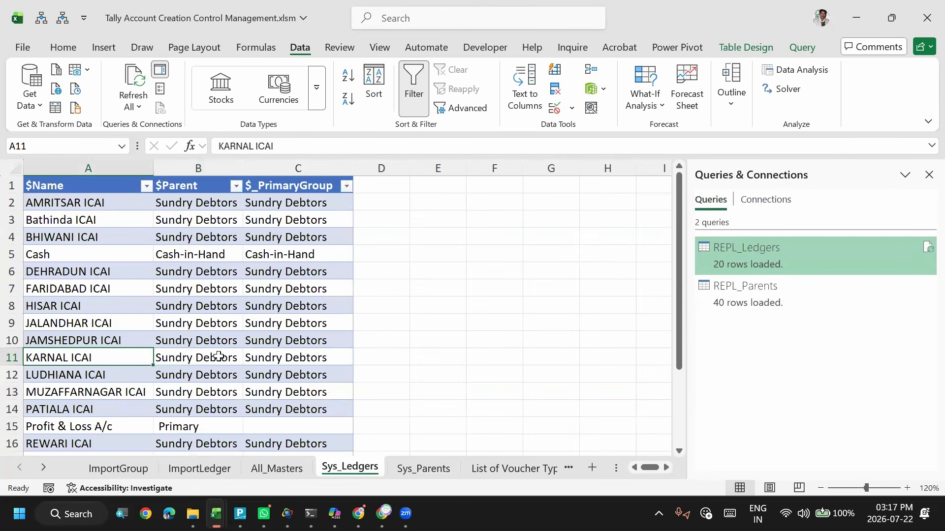
pyautogui.hotkey('ctrl', 'Down')
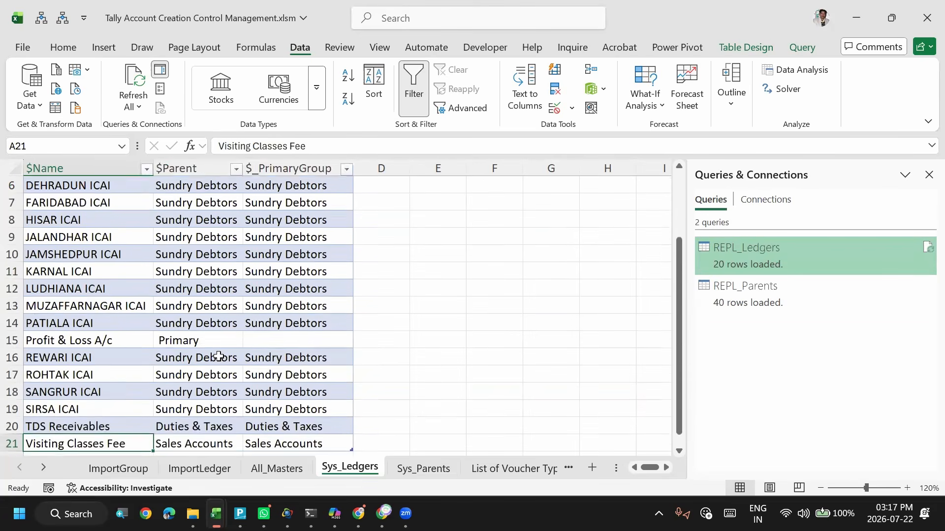
pyautogui.hotkey('ctrl', 'shift', 'Up')
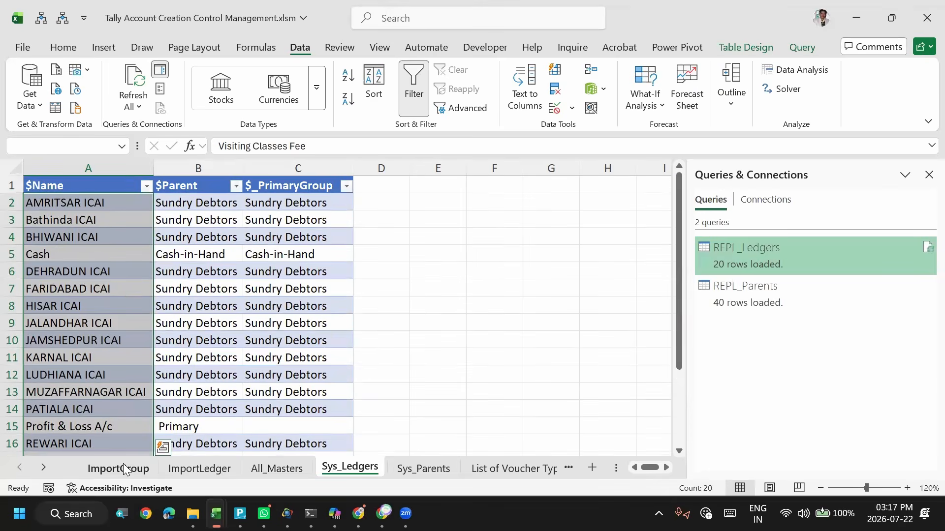
# - Inspect the Name and Parent Group Name columns on the ImportGroup sheet, selecting A2 to A13
pyautogui.click(138, 469)
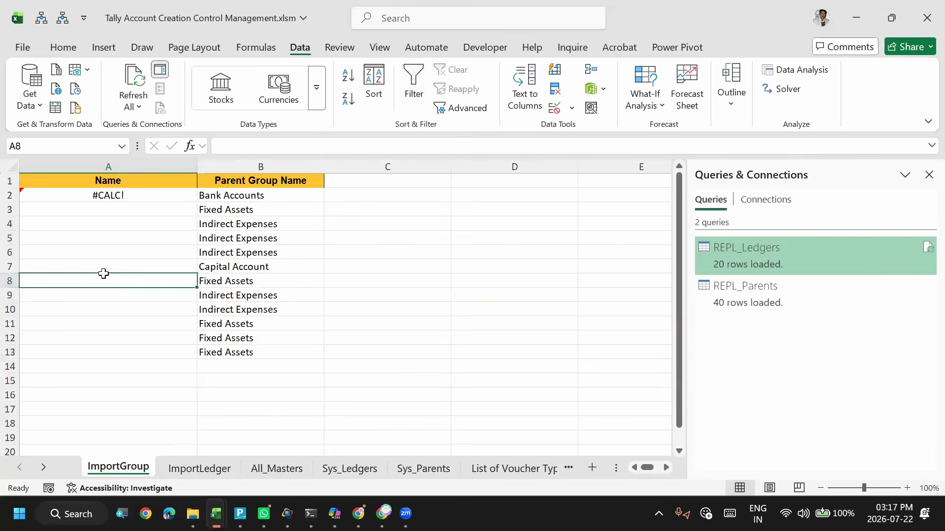
pyautogui.click(235, 236)
pyautogui.moveTo(116, 194); pyautogui.dragTo(110, 352)
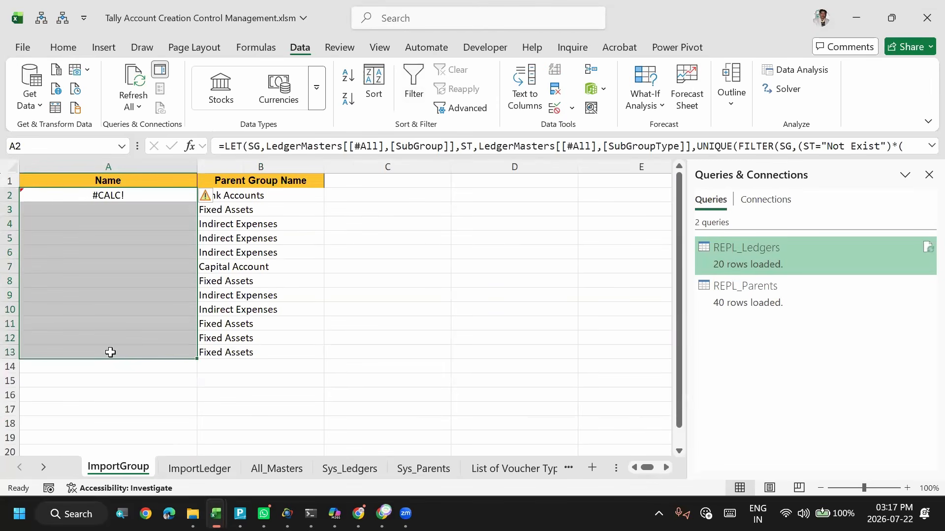
pyautogui.click(224, 273)
pyautogui.click(238, 211)
pyautogui.click(110, 222)
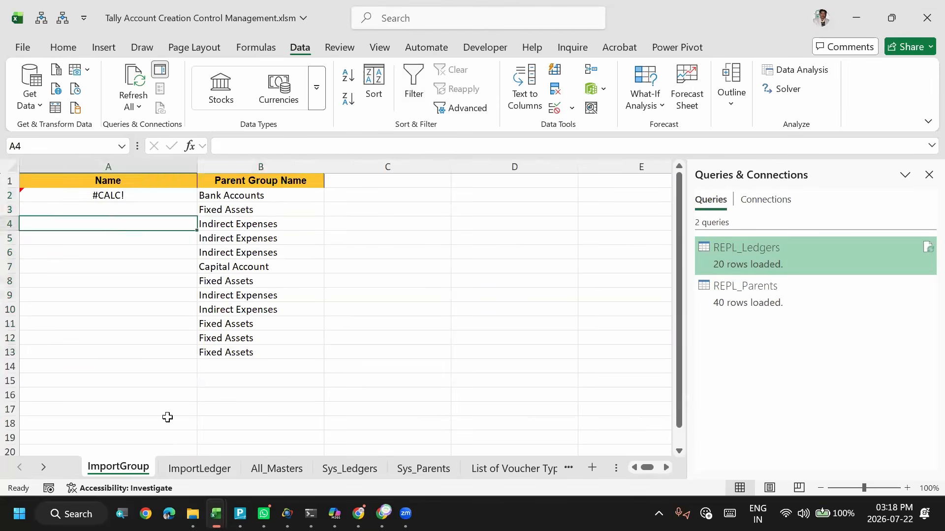
# - Examine the SubGroupType column on the ImportLedger sheet to verify the status of each ledger's subgroup, and return to A2
pyautogui.click(197, 468)
pyautogui.click(122, 256)
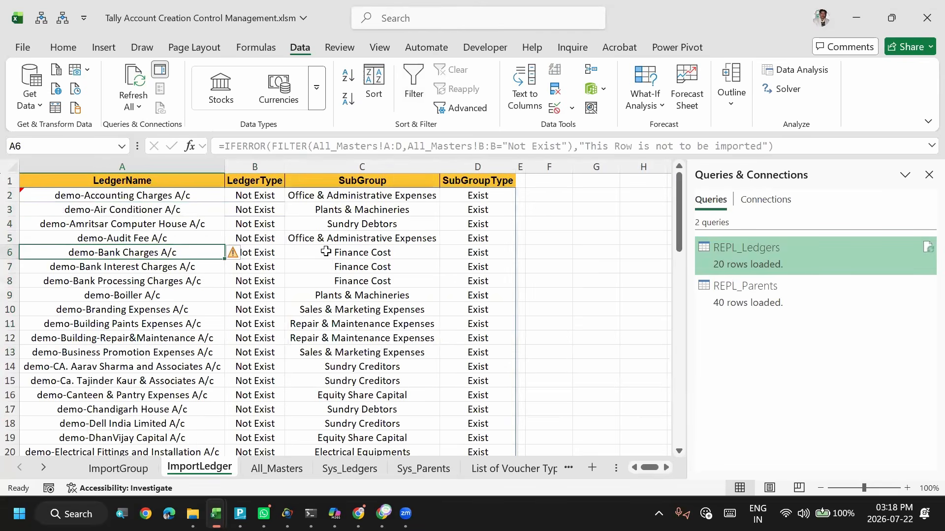
pyautogui.click(368, 232)
pyautogui.press('Right')
pyautogui.press('Down')
pyautogui.press('Down')
pyautogui.press('Down')
pyautogui.press('Down')
pyautogui.press('Down')
pyautogui.press('Down')
pyautogui.press('Down')
pyautogui.press('Down')
pyautogui.press('Down')
pyautogui.press('Down')
pyautogui.press('Down')
pyautogui.press('Down')
pyautogui.press('Down')
pyautogui.press('Down')
pyautogui.press('Down')
pyautogui.press('Down')
pyautogui.press('Down')
pyautogui.press('Down')
pyautogui.press('Down')
pyautogui.press('Down')
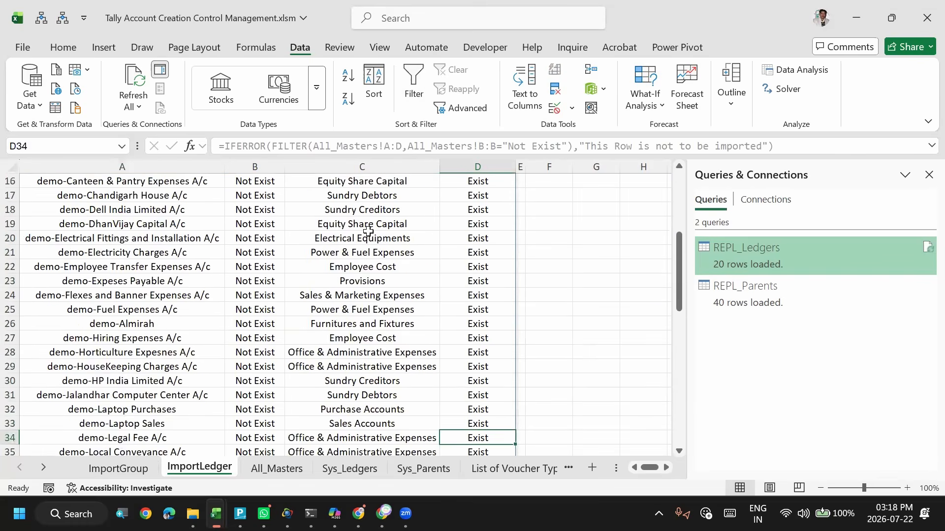
pyautogui.press('Down')
pyautogui.press('Down')
pyautogui.press('Down')
pyautogui.press('Down')
pyautogui.press('Down')
pyautogui.press('Down')
pyautogui.press('Down')
pyautogui.press('Down')
pyautogui.press('Down')
pyautogui.press('Down')
pyautogui.press('Down')
pyautogui.press('Down')
pyautogui.press('Down')
pyautogui.press('Down')
pyautogui.press('Down')
pyautogui.press('Down')
pyautogui.press('Down')
pyautogui.press('Down')
pyautogui.press('Down')
pyautogui.press('Down')
pyautogui.press('Up')
pyautogui.press('Up')
pyautogui.press('Up')
pyautogui.press('Up')
pyautogui.press('Up')
pyautogui.hotkey('ctrl', 'Up')
pyautogui.hotkey('ctrl', 'Up')
pyautogui.press('Down')
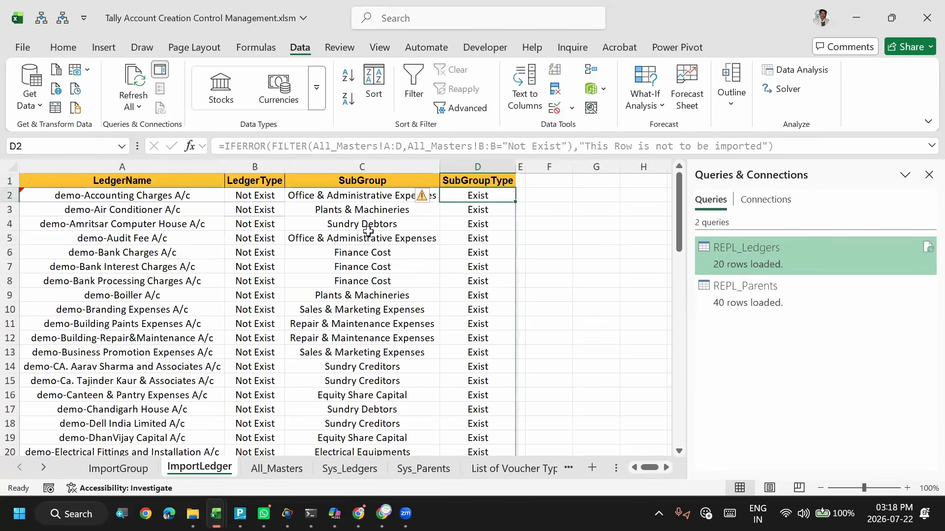
pyautogui.press('Home')
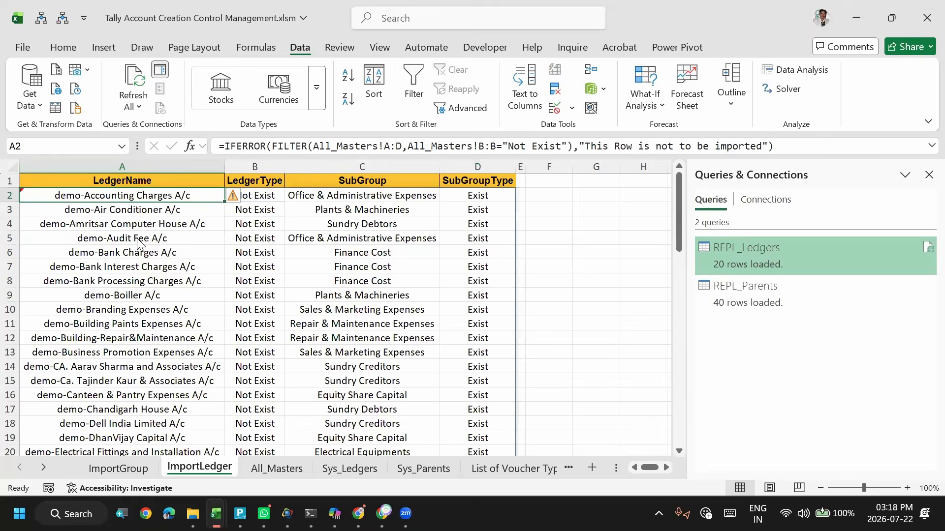
# - After a glance at TallyPrime, review the LedgerName column on ImportLedger through to the end of the list and return to A2
pyautogui.hotkey('alt', 'Tab')
pyautogui.hotkey('alt', 'Tab')
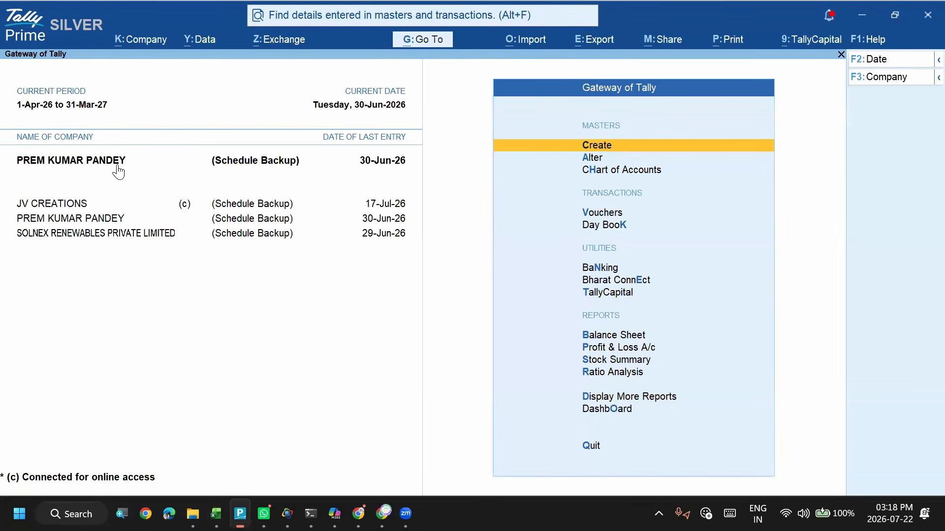
pyautogui.hotkey('alt', 'Tab')
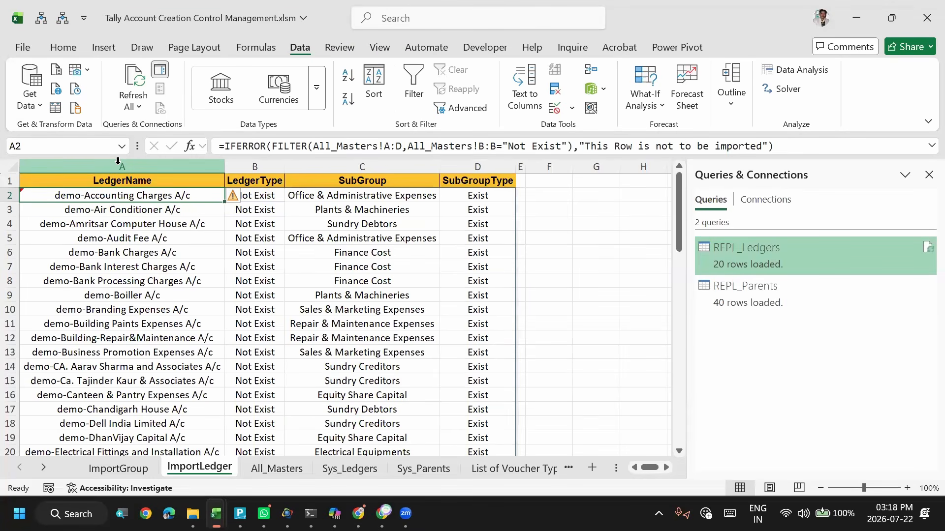
pyautogui.press('Down')
pyautogui.press('Down')
pyautogui.press('Up')
pyautogui.press('Up')
pyautogui.press('Down')
pyautogui.press('Down')
pyautogui.press('Down')
pyautogui.press('Down')
pyautogui.press('Down')
pyautogui.press('Down')
pyautogui.press('Down')
pyautogui.press('Down')
pyautogui.press('Down')
pyautogui.press('Down')
pyautogui.press('Down')
pyautogui.press('Down')
pyautogui.press('Down')
pyautogui.press('Down')
pyautogui.press('Down')
pyautogui.press('Down')
pyautogui.press('Down')
pyautogui.press('Down')
pyautogui.press('Down')
pyautogui.press('Down')
pyautogui.press('Down')
pyautogui.press('Down')
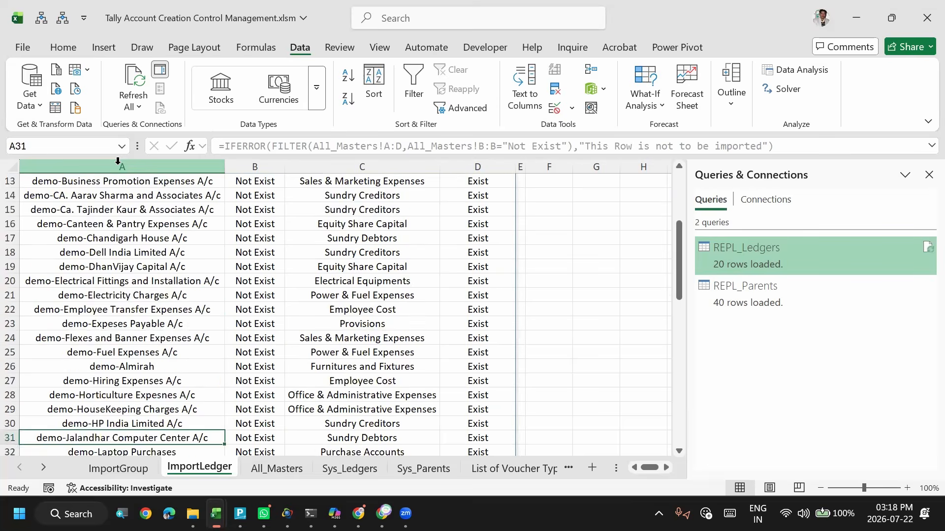
pyautogui.press('Down')
pyautogui.press('Down')
pyautogui.press('Down')
pyautogui.press('Down')
pyautogui.press('Down')
pyautogui.press('Down')
pyautogui.press('Down')
pyautogui.press('Down')
pyautogui.press('Down')
pyautogui.press('Down')
pyautogui.press('Down')
pyautogui.press('Down')
pyautogui.press('Down')
pyautogui.press('Down')
pyautogui.press('Down')
pyautogui.press('Down')
pyautogui.press('Down')
pyautogui.press('Down')
pyautogui.press('Down')
pyautogui.press('Down')
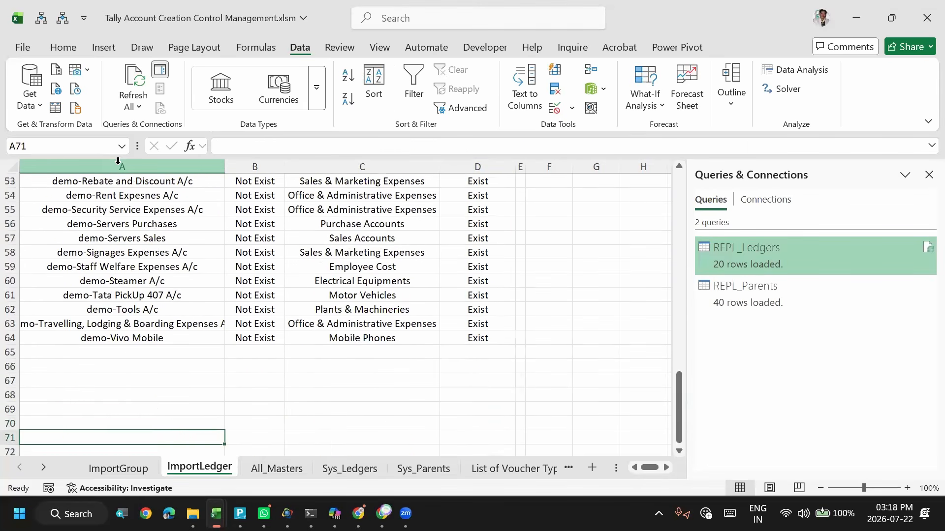
pyautogui.press('Up')
pyautogui.press('Up')
pyautogui.press('Up')
pyautogui.press('Up')
pyautogui.press('Up')
pyautogui.press('Up')
pyautogui.press('Up')
pyautogui.press('Up')
pyautogui.press('Up')
pyautogui.press('Up')
pyautogui.press('Up')
pyautogui.press('Up')
pyautogui.press('Up')
pyautogui.press('Up')
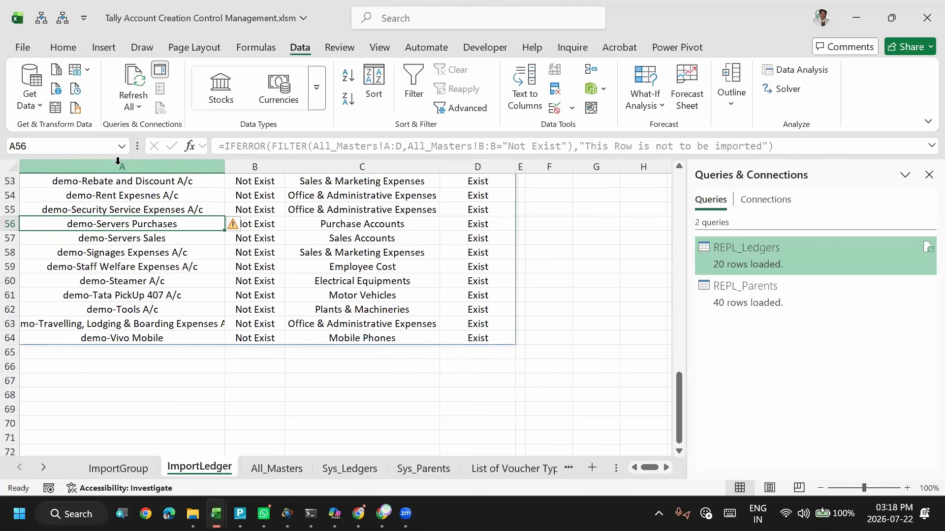
pyautogui.hotkey('ctrl', 'Home')
pyautogui.press('Down')
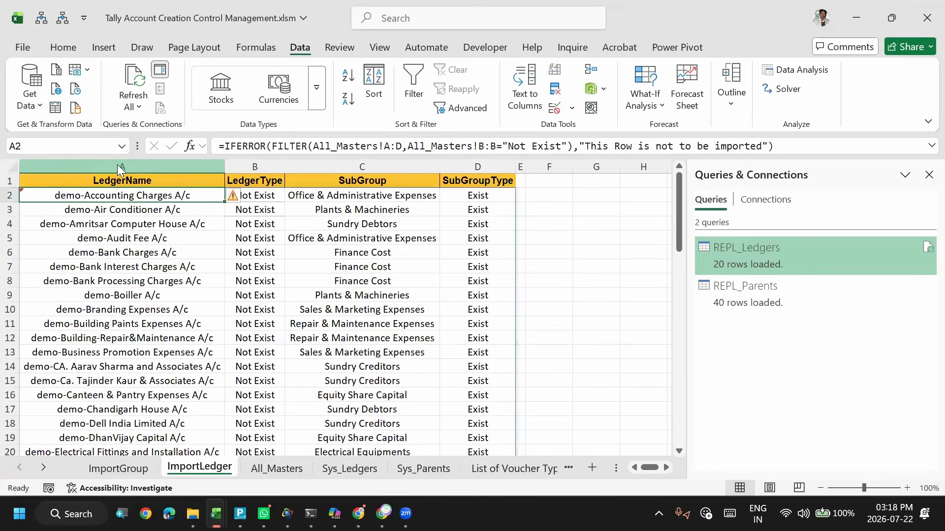
# - Switch to TallyPrime, start a masters import from Tally Account Creation Control Management.xlsm, and choose the ImportLedger worksheet
pyautogui.hotkey('alt', 'Tab')
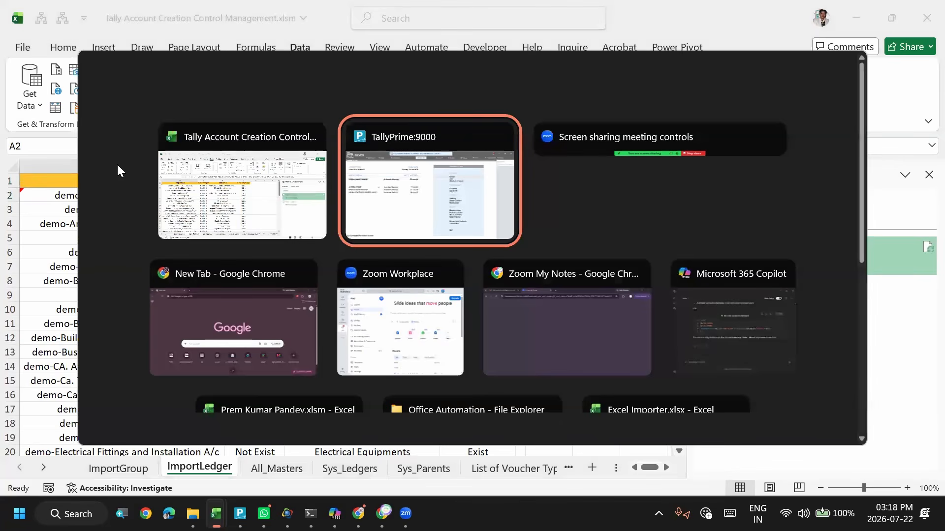
pyautogui.press('Down')
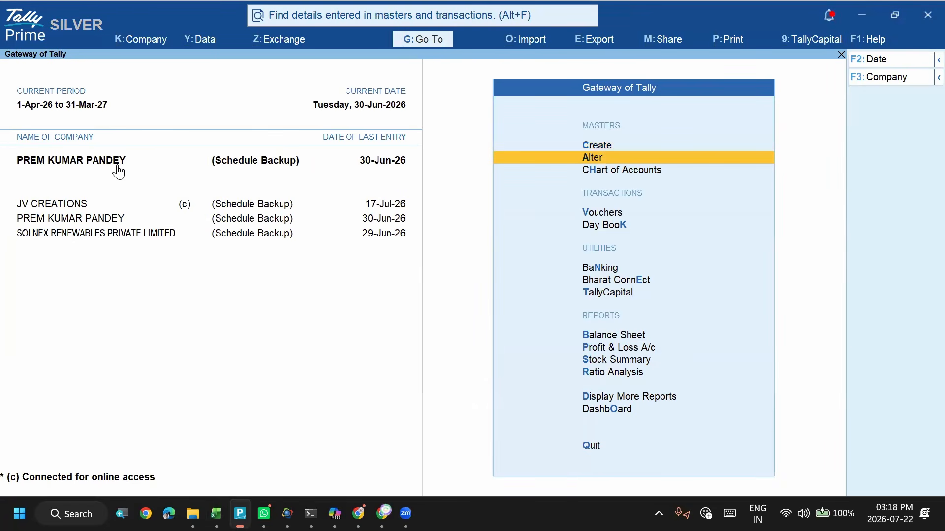
pyautogui.hotkey('alt', 'o')
pyautogui.press('Return')
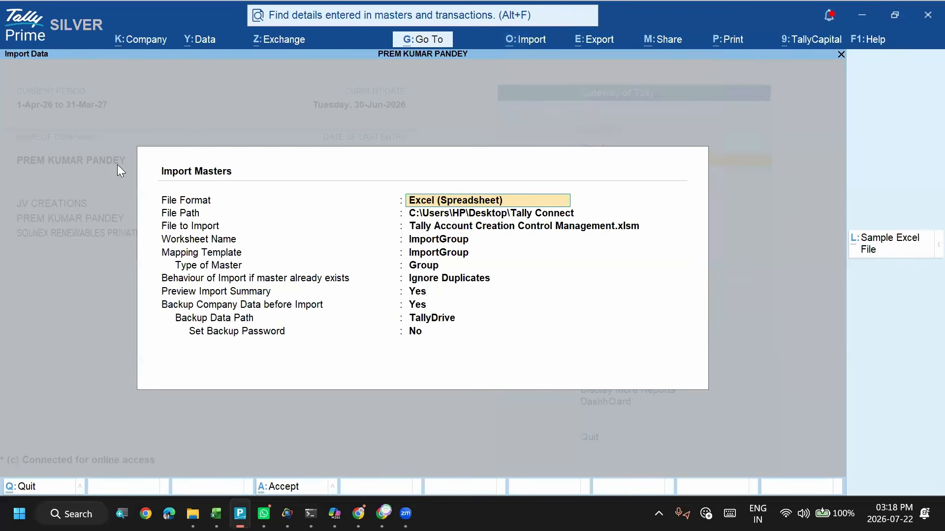
pyautogui.press('Return')
pyautogui.press('Return')
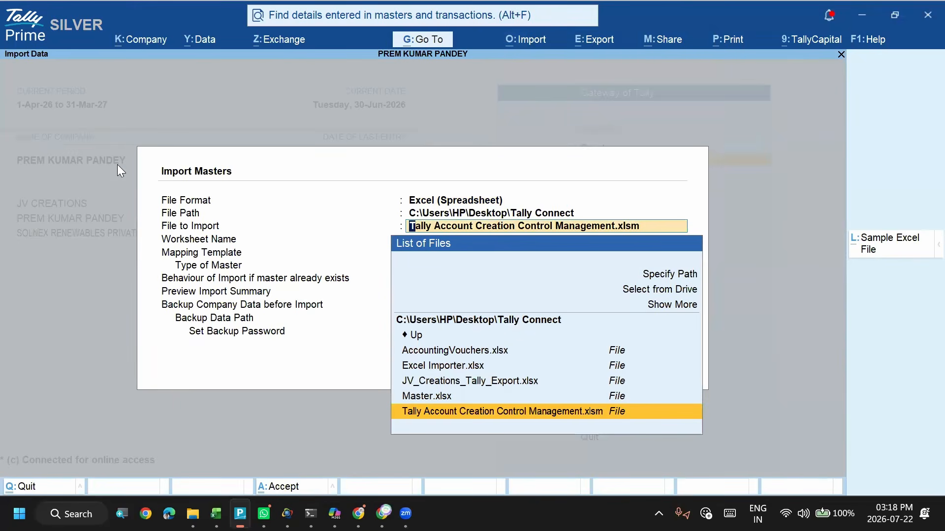
pyautogui.press('Return')
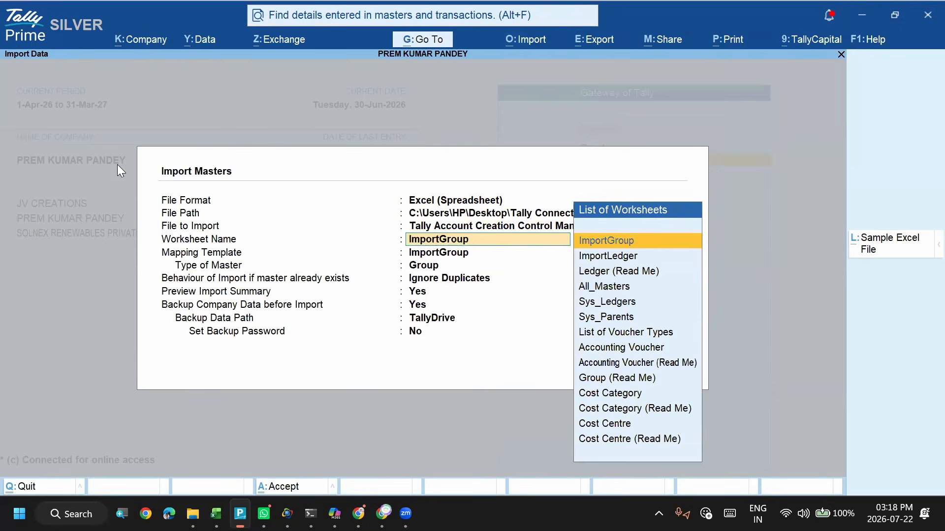
pyautogui.press('Down')
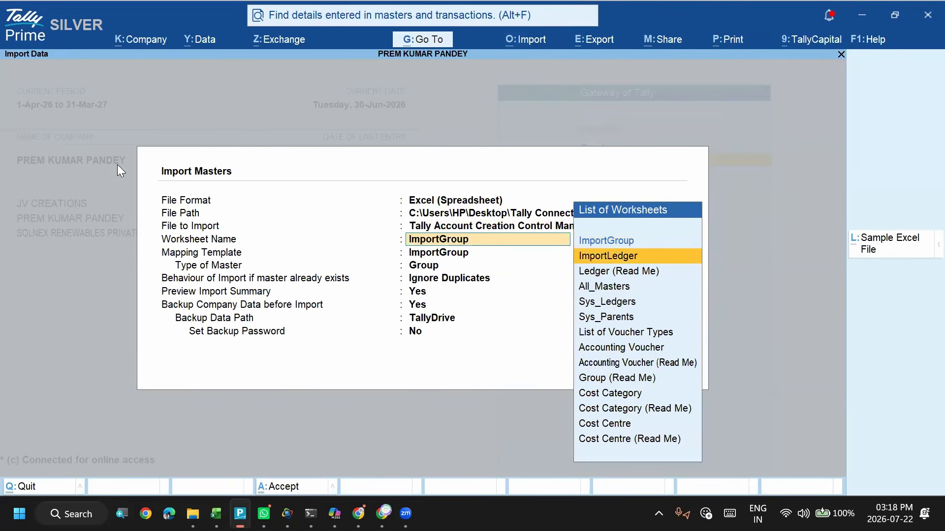
pyautogui.press('Return')
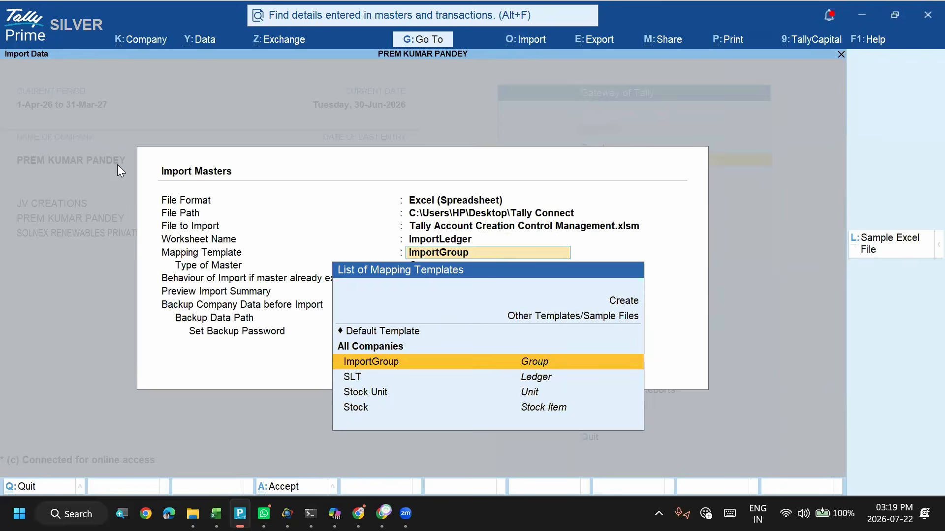
# - Create a new mapping template for all companies named ImportLedger, with Ledger as the type of master
pyautogui.press('Up')
pyautogui.press('Up')
pyautogui.press('Up')
pyautogui.press('Up')
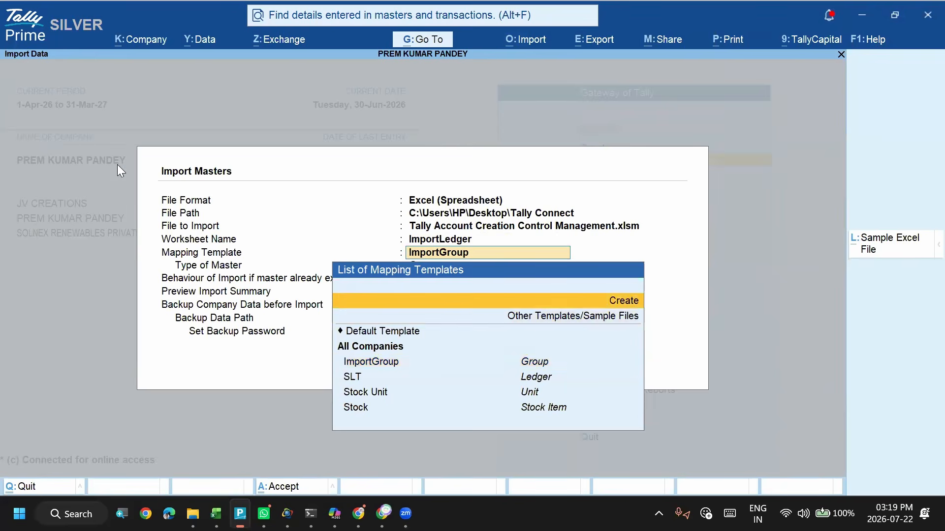
pyautogui.press('Return')
pyautogui.write('Imp')
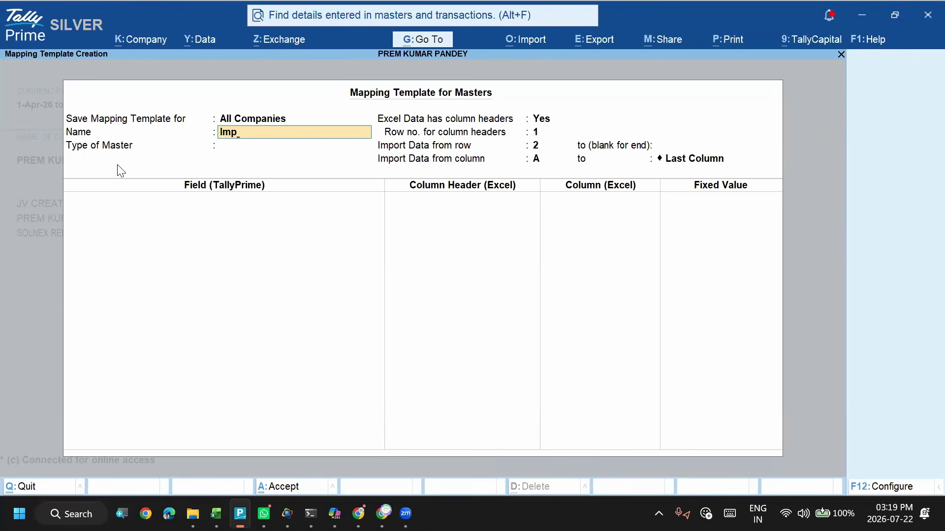
pyautogui.write('ortLedger')
pyautogui.press('Return')
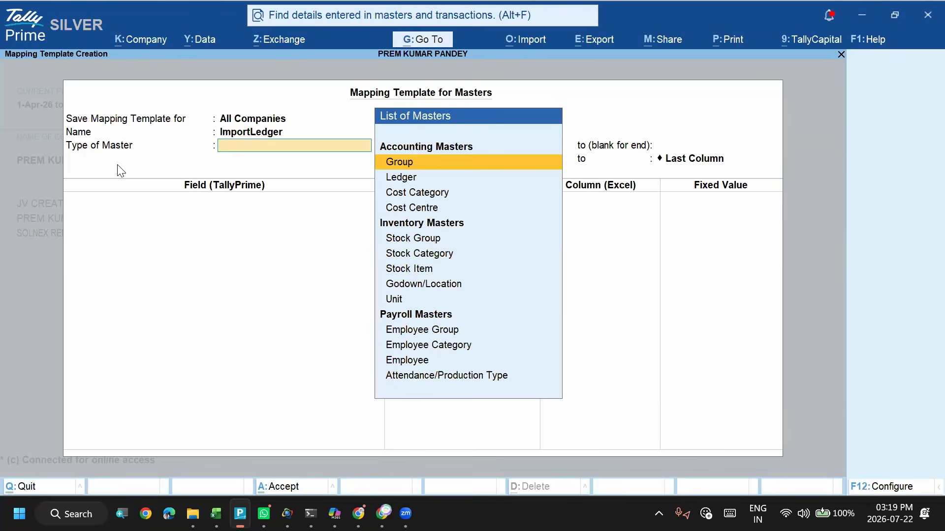
pyautogui.press('Down')
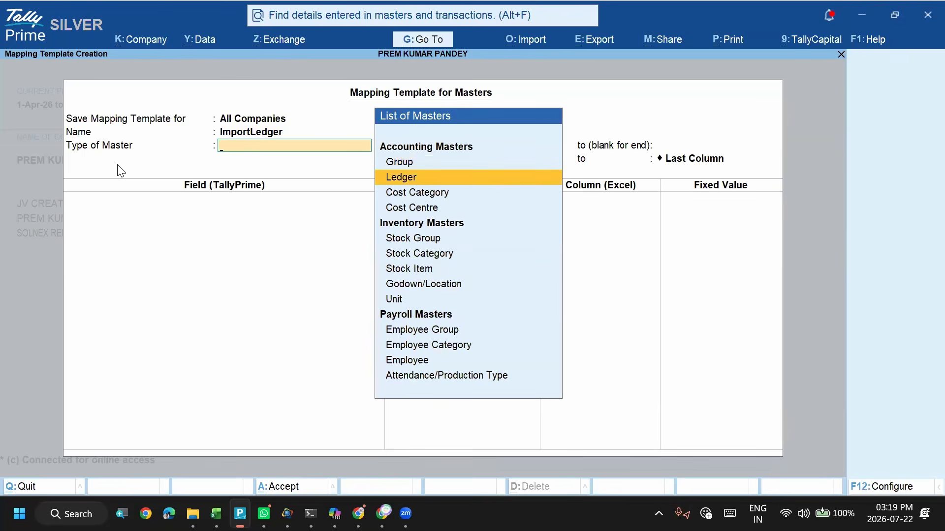
pyautogui.press('Return')
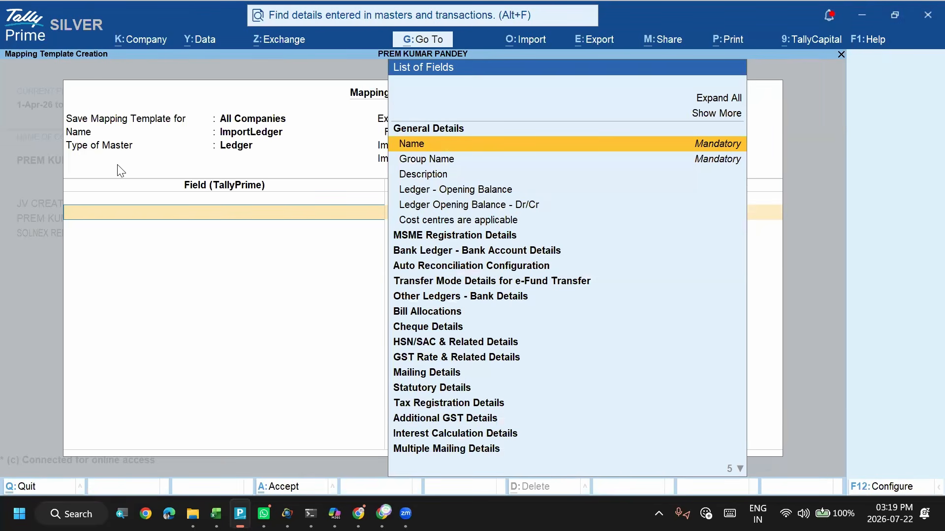
# - Map the template's Name field to the LedgerName column header
pyautogui.press('Return')
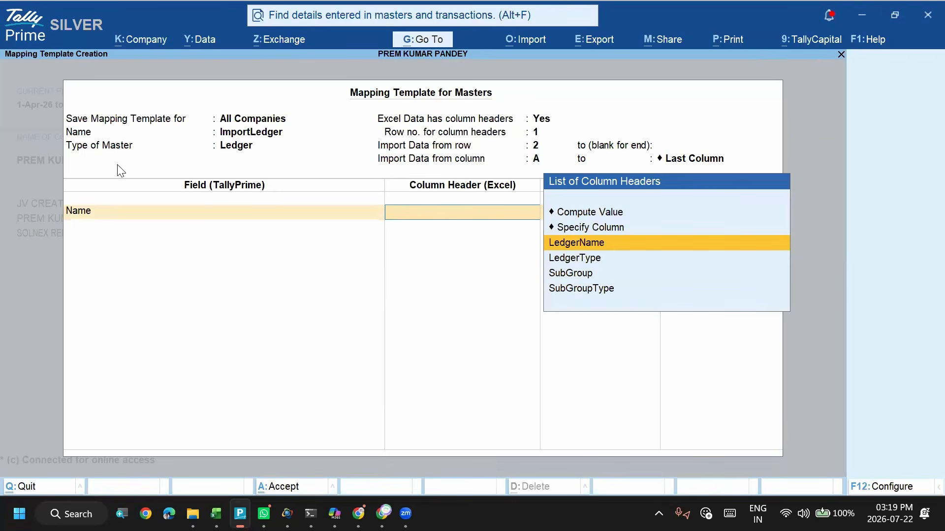
pyautogui.hotkey('alt', 'Tab')
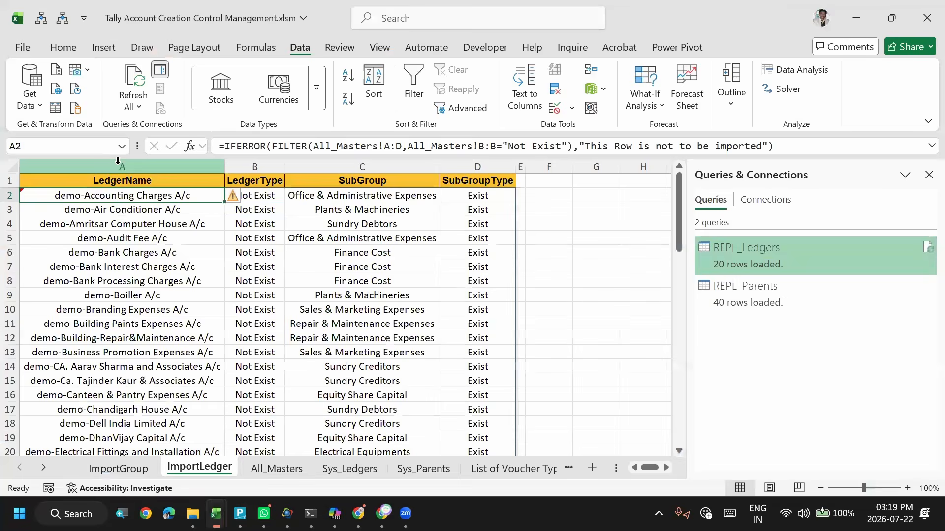
pyautogui.click(118, 166)
pyautogui.hotkey('alt', 'Tab')
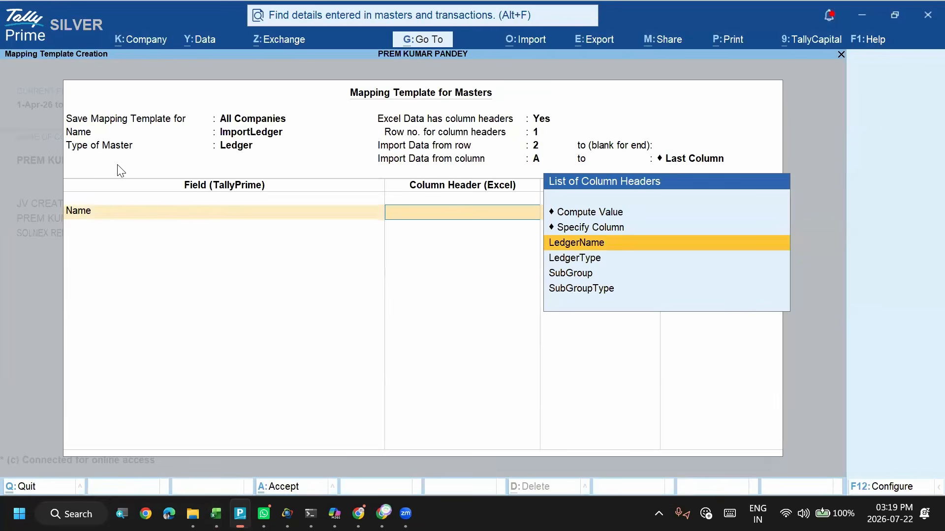
pyautogui.press('Return')
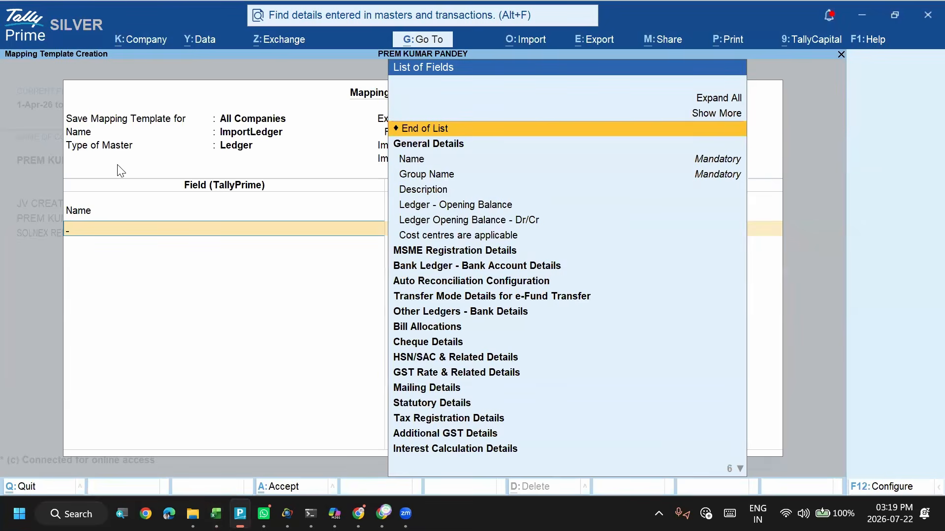
# - Add the Group Name field and map it to the SubGroup column header, checking the headers in the Excel workbook
pyautogui.press('Down')
pyautogui.press('Down')
pyautogui.press('Down')
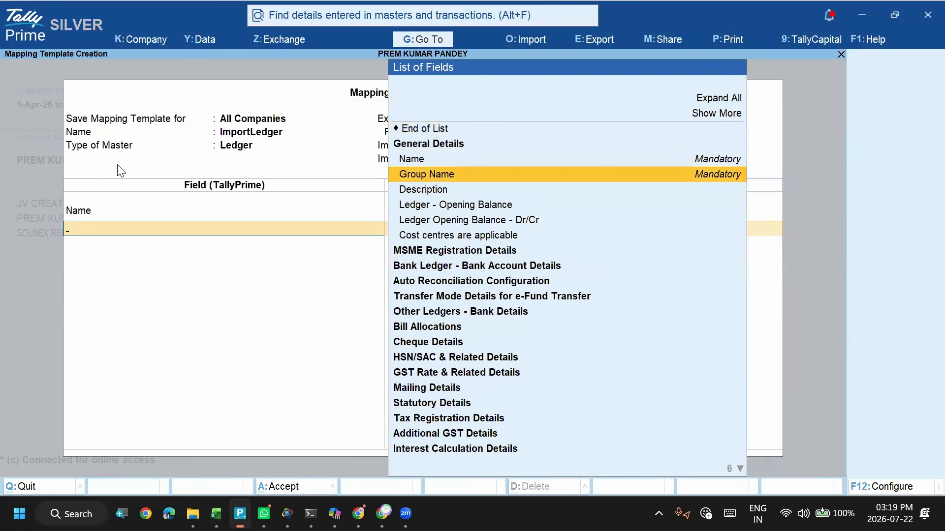
pyautogui.press('Return')
pyautogui.press('Down')
pyautogui.press('Down')
pyautogui.press('Down')
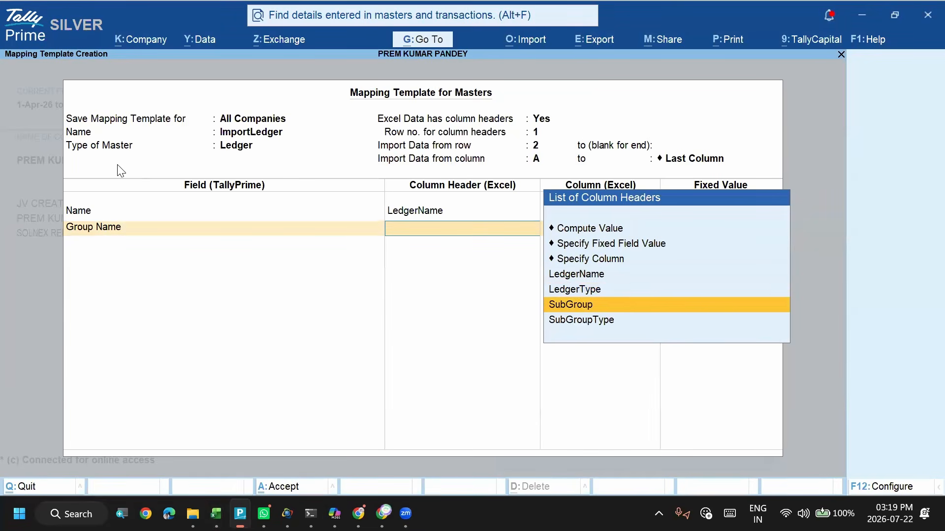
pyautogui.press('Up')
pyautogui.hotkey('alt', 'Tab')
pyautogui.press('Right')
pyautogui.press('Right')
pyautogui.hotkey('alt', 'Tab')
pyautogui.press('Down')
pyautogui.press('Up')
pyautogui.press('Return')
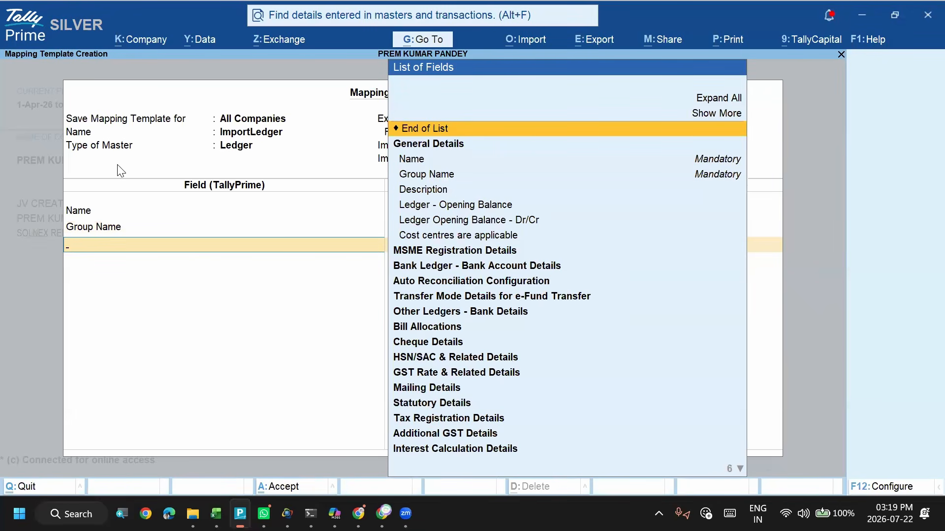
# - Switch to the Excel workbook, widen column E on the ImportLedger sheet, and enter the header State in E1
pyautogui.hotkey('alt', 'Tab')
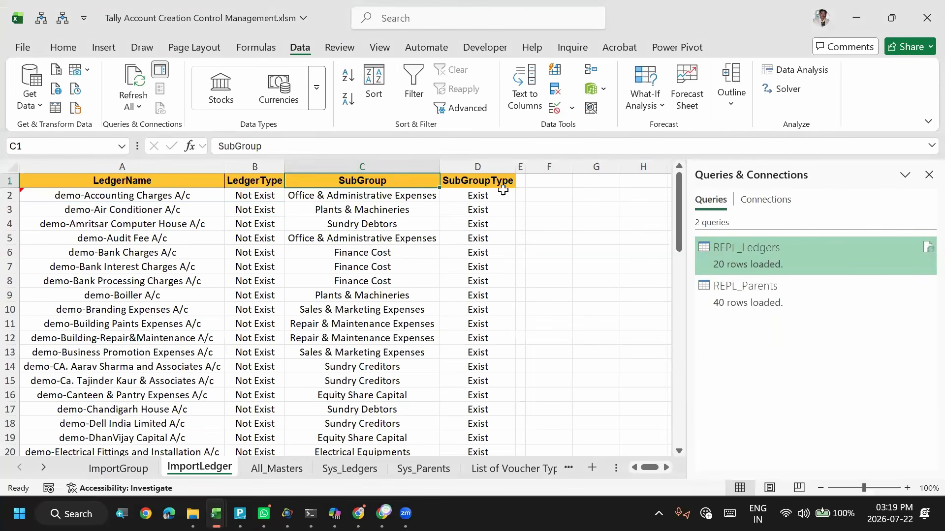
pyautogui.click(527, 183)
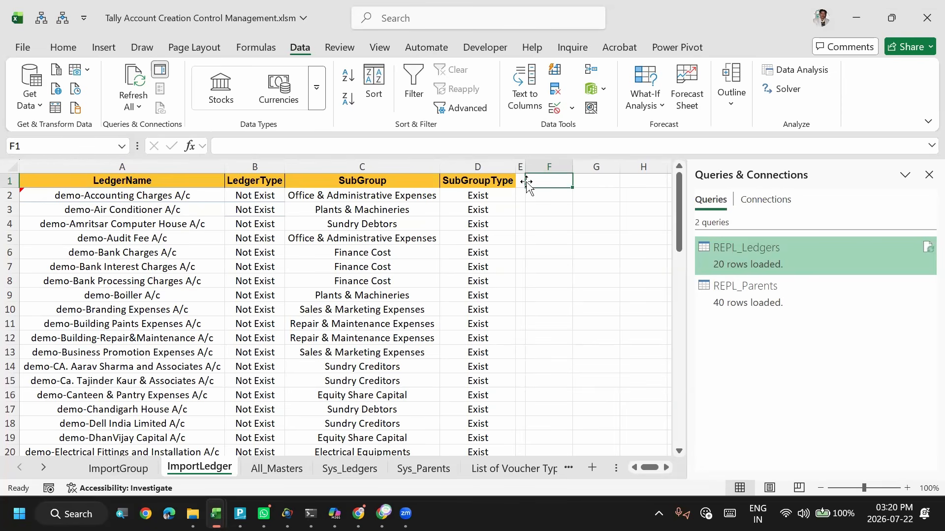
pyautogui.press('Left')
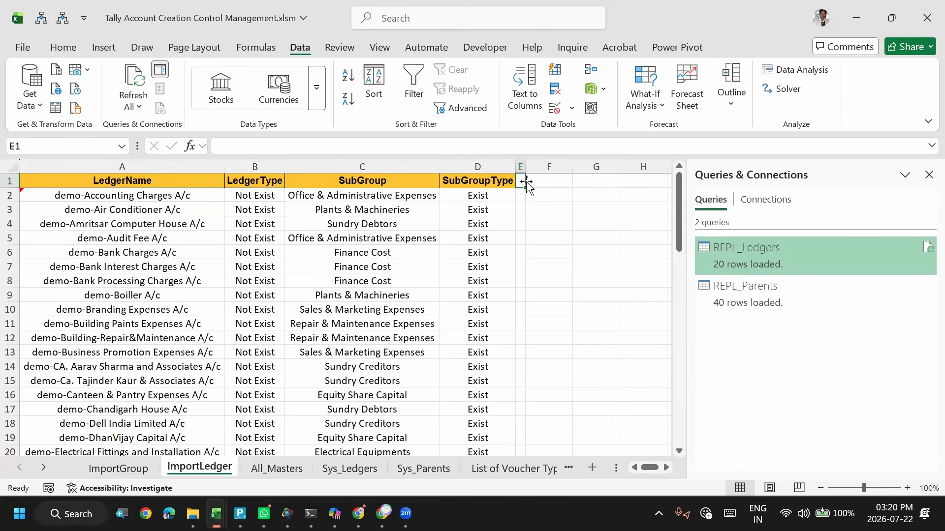
pyautogui.moveTo(525, 167); pyautogui.dragTo(597, 171)
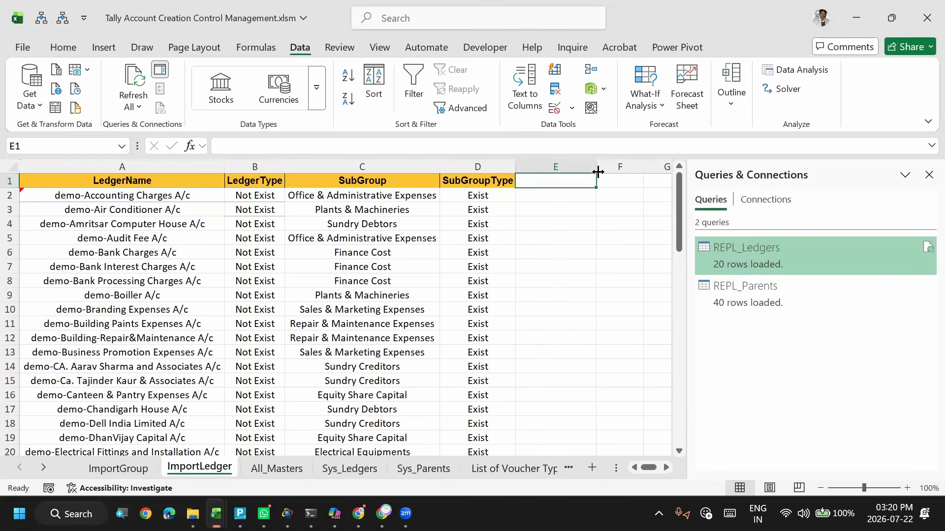
pyautogui.write('State')
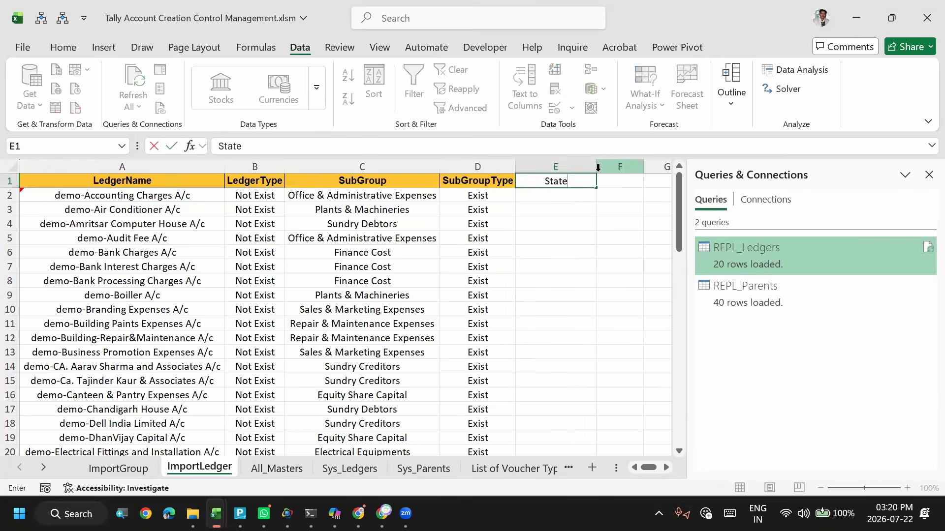
pyautogui.press('Return')
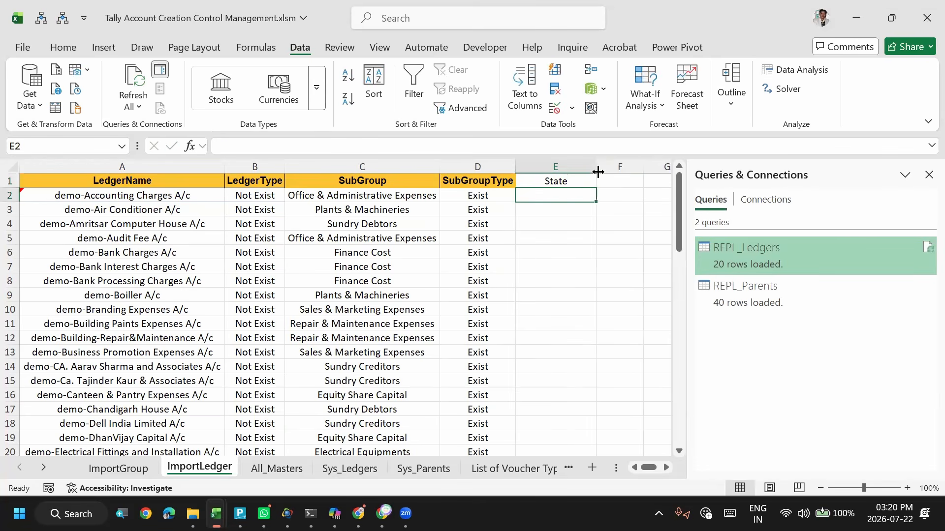
# - Return to TallyPrime and add the State field under Mailing Details to the ImportLedger mapping template
pyautogui.hotkey('alt', 'Tab')
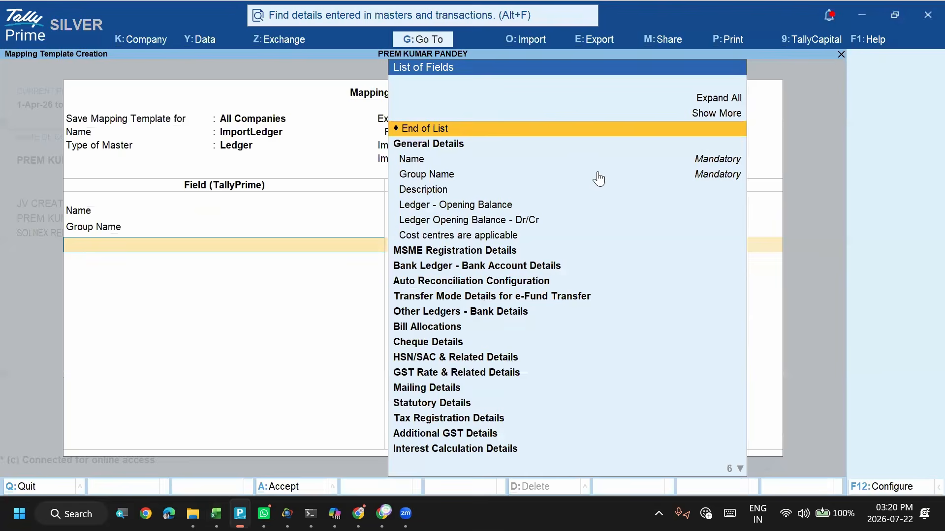
pyautogui.press('Down')
pyautogui.press('Down')
pyautogui.press('Down')
pyautogui.press('Down')
pyautogui.press('Down')
pyautogui.press('Down')
pyautogui.press('Down')
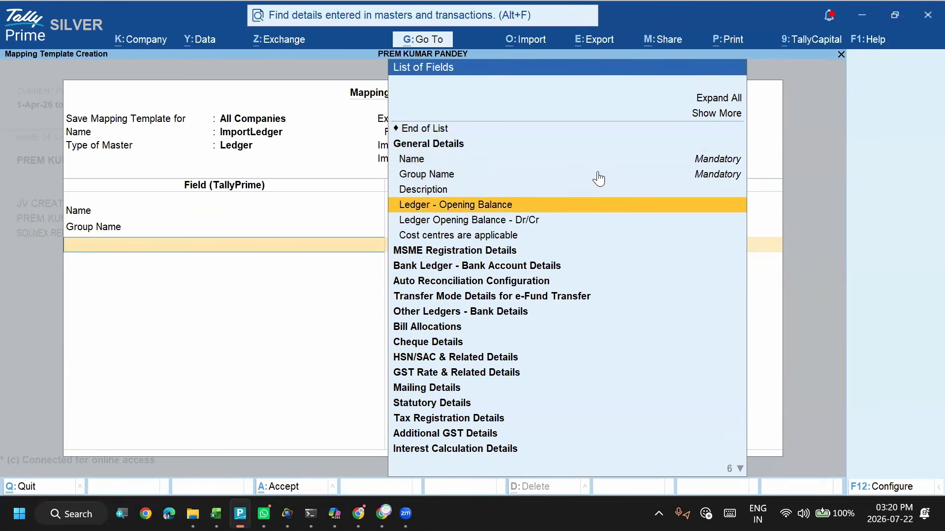
pyautogui.press('Up')
pyautogui.press('Up')
pyautogui.press('Up')
pyautogui.press('Up')
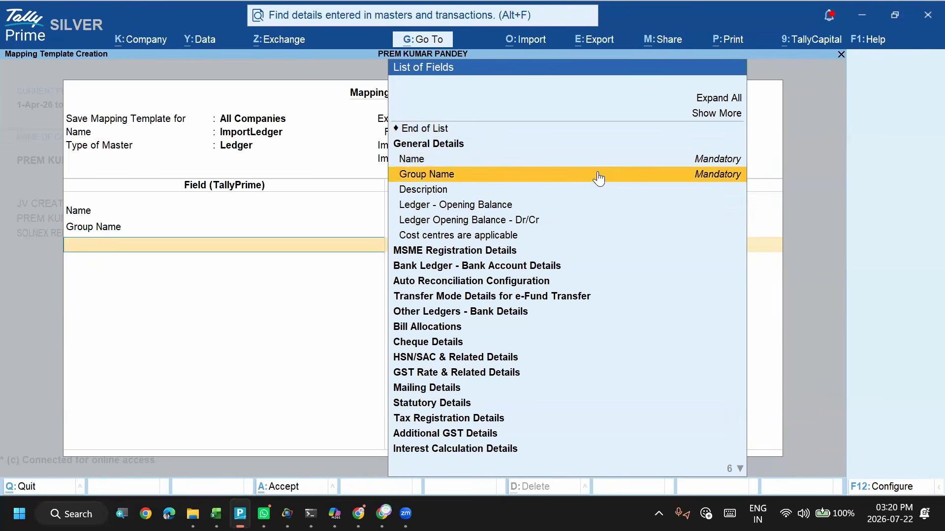
pyautogui.write('Stat')
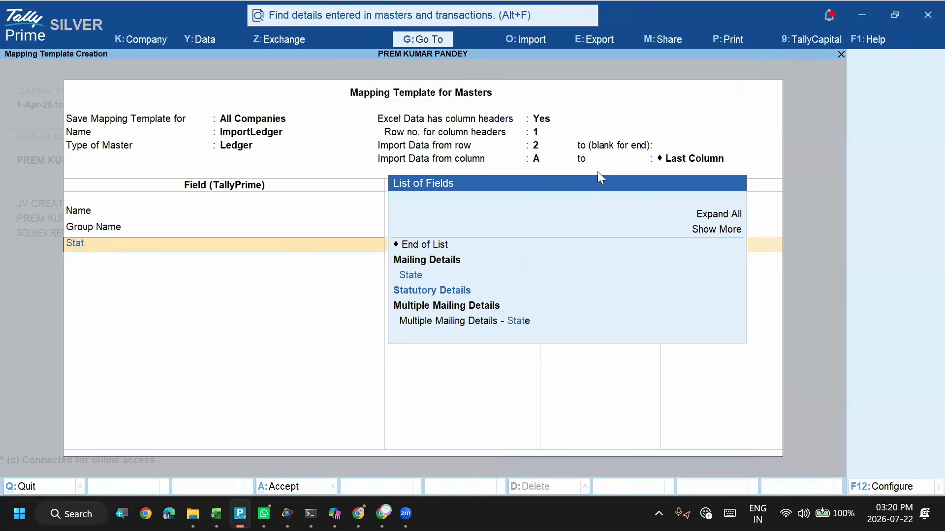
pyautogui.press('Down')
pyautogui.press('Down')
pyautogui.press('Up')
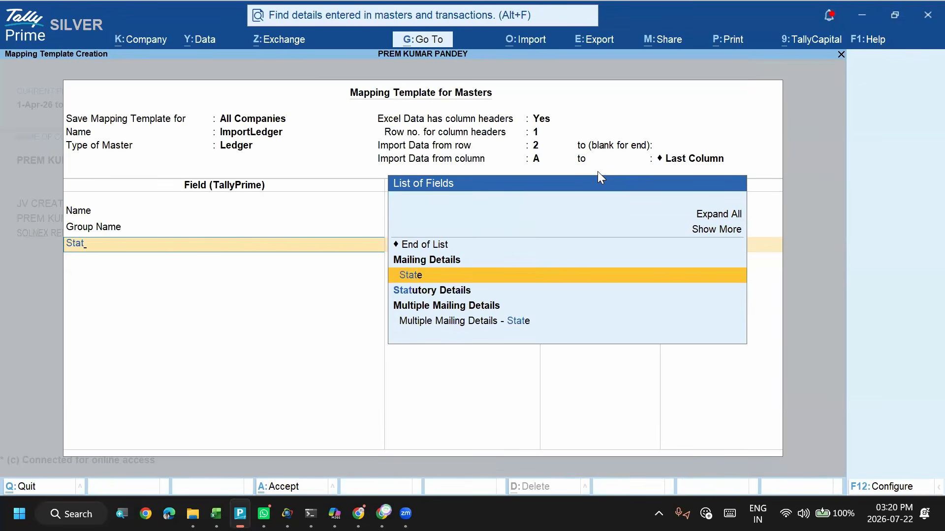
pyautogui.press('Return')
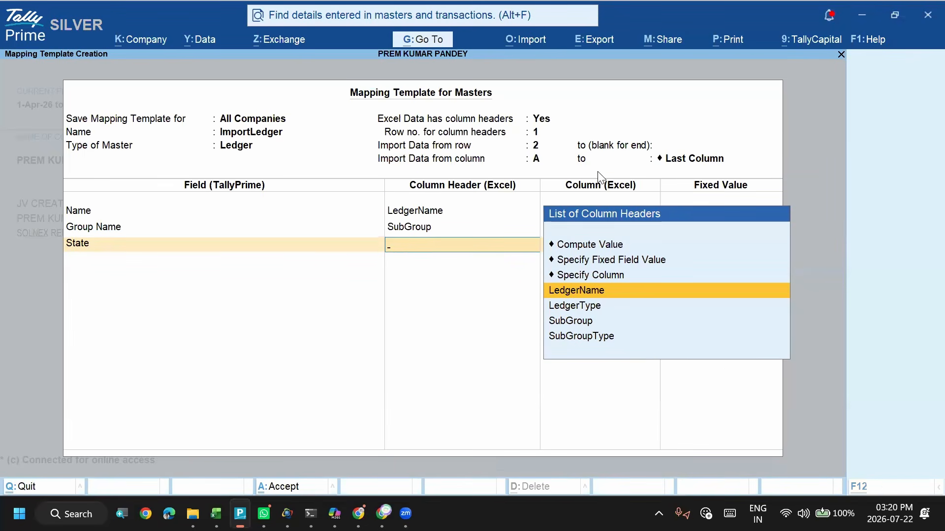
# - Check the State header in Excel and try to map the State field in TallyPrime with Specify Column
pyautogui.hotkey('alt', 'Tab')
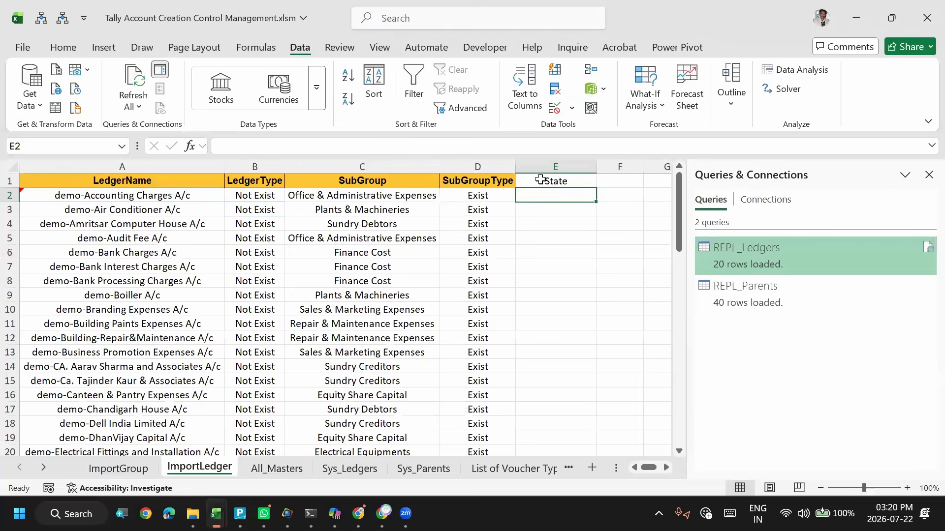
pyautogui.click(540, 180)
pyautogui.hotkey('alt', 'Tab')
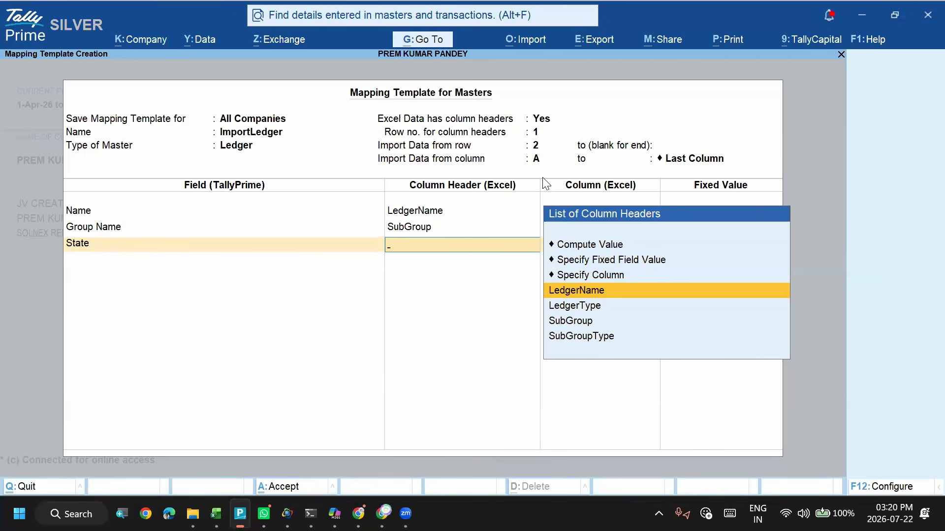
pyautogui.press('Up')
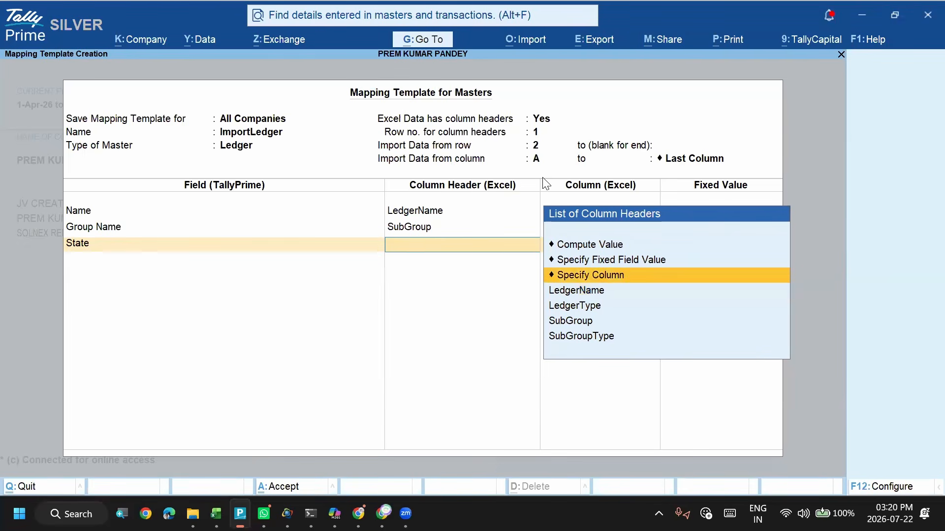
pyautogui.press('Return')
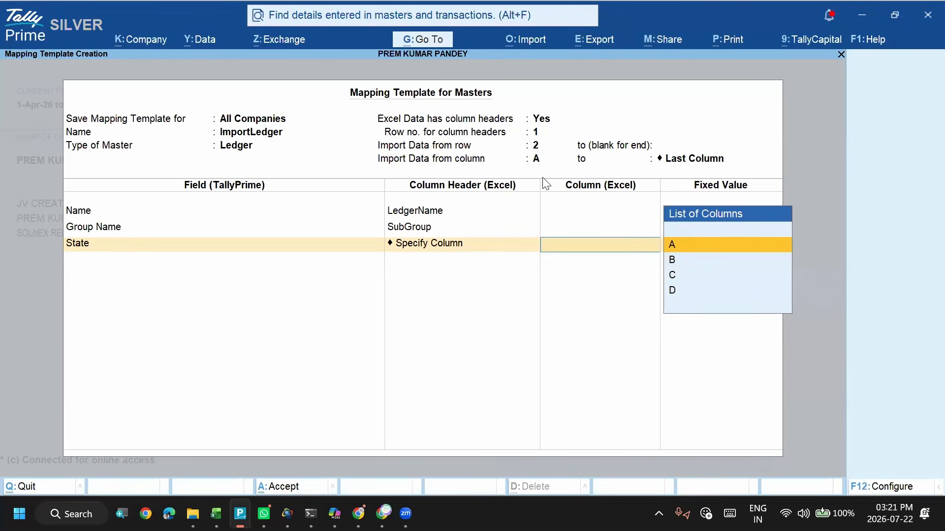
pyautogui.press('Down')
pyautogui.press('Down')
pyautogui.press('Down')
pyautogui.press('Up')
pyautogui.press('Up')
pyautogui.press('Up')
# - Compare the Excel headers from SubGroup to State with the columns TallyPrime offers, and go back to the State field's column header choice
pyautogui.hotkey('alt', 'Tab')
pyautogui.press('Left')
pyautogui.press('Left')
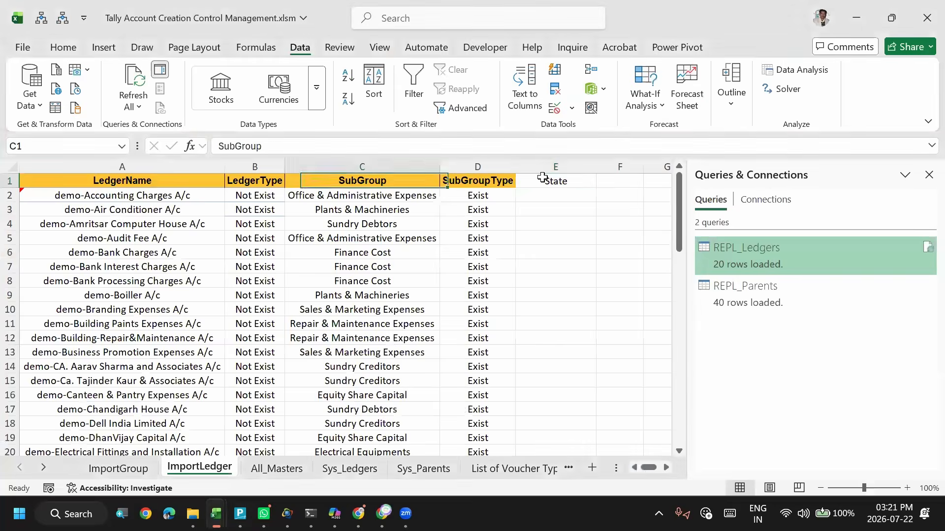
pyautogui.press('Right')
pyautogui.press('Right')
pyautogui.hotkey('alt', 'Tab')
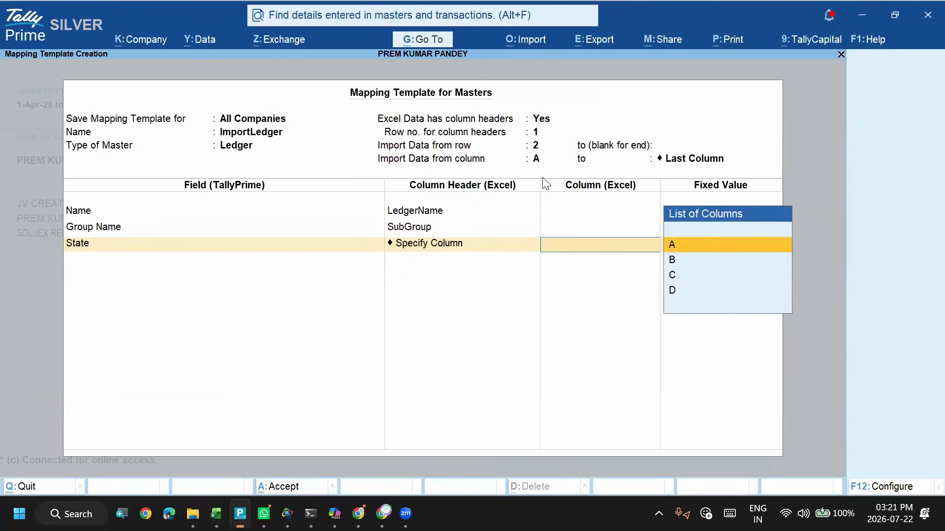
pyautogui.press('Down')
pyautogui.press('Down')
pyautogui.press('Down')
pyautogui.press('Up')
pyautogui.press('Up')
pyautogui.press('Up')
pyautogui.press('BackSpace')
# - Try Compute Value as the source for the State field
pyautogui.press('Up')
pyautogui.press('Up')
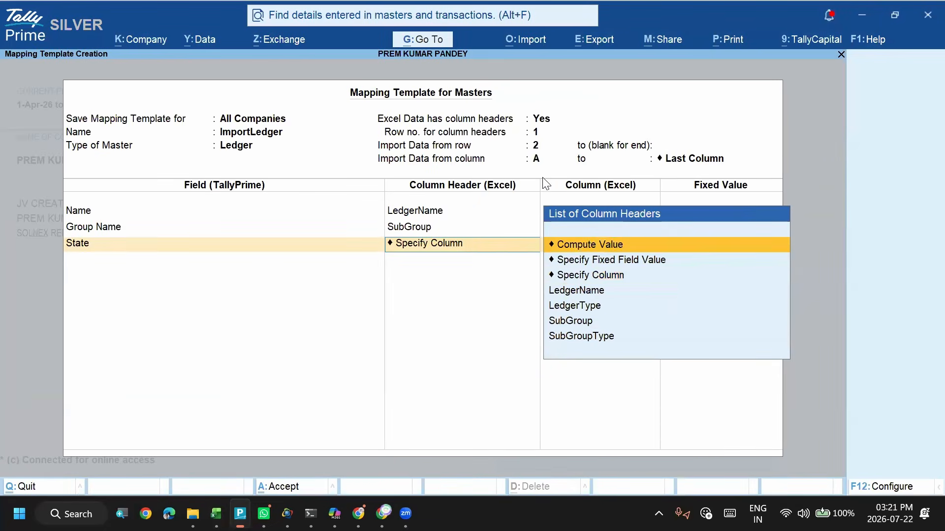
pyautogui.press('Return')
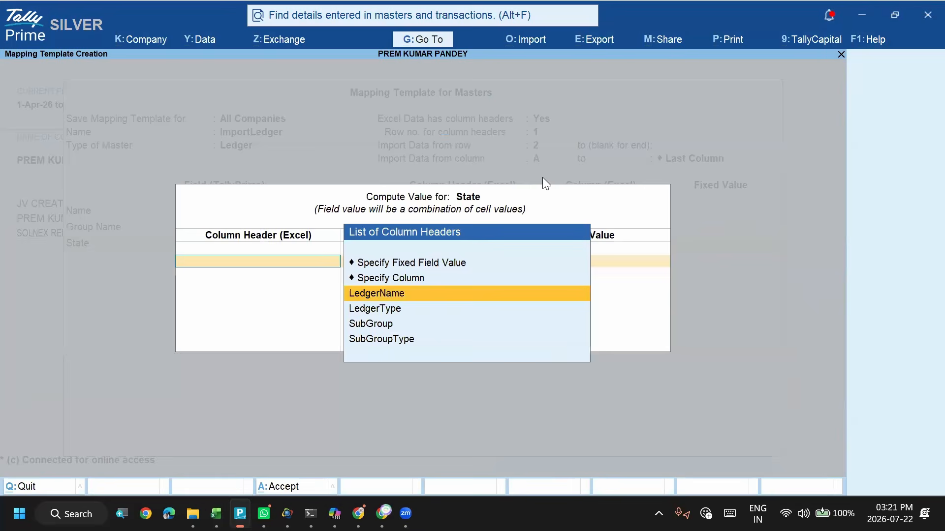
pyautogui.press('Escape')
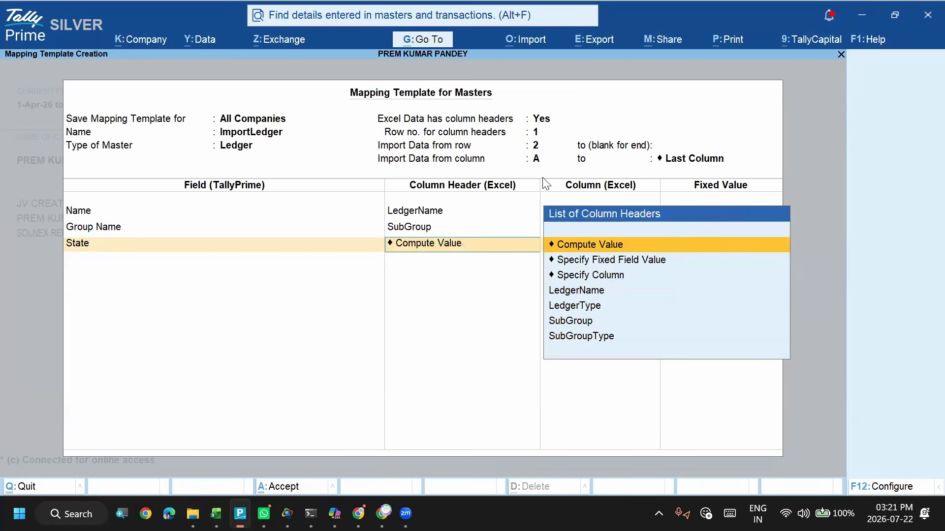
# - Choose Specify Fixed Field Value as the source for the State field
pyautogui.press('Down')
pyautogui.press('Return')
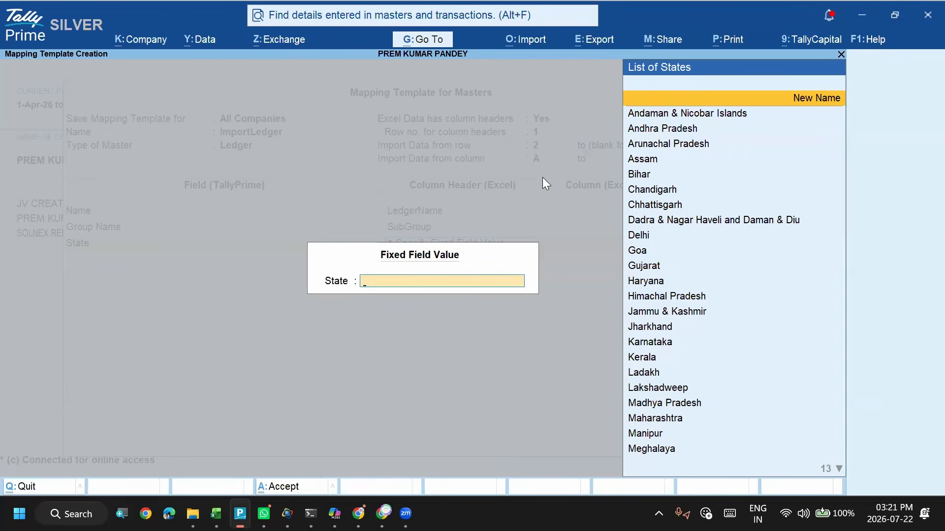
# - Try Compute Value as the State field's source, first from a specified column and then from a fixed field value
pyautogui.press('Escape')
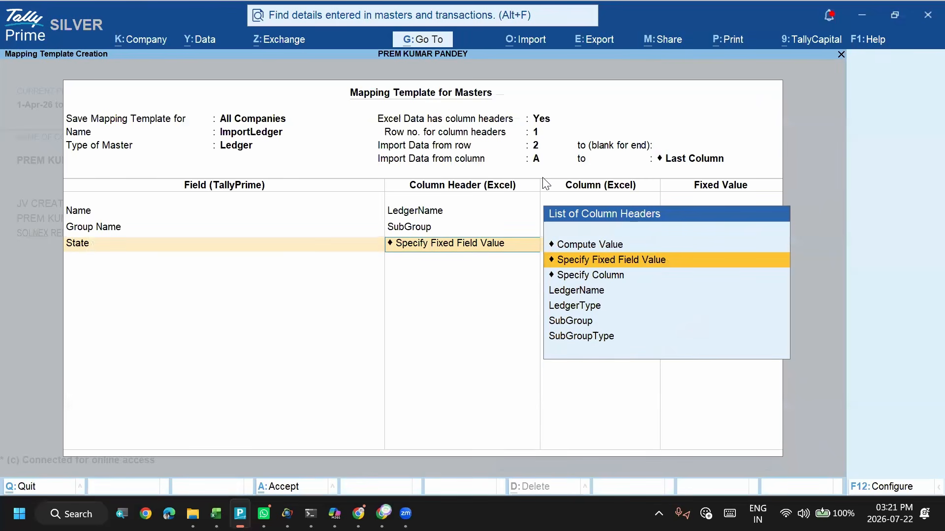
pyautogui.press('Up')
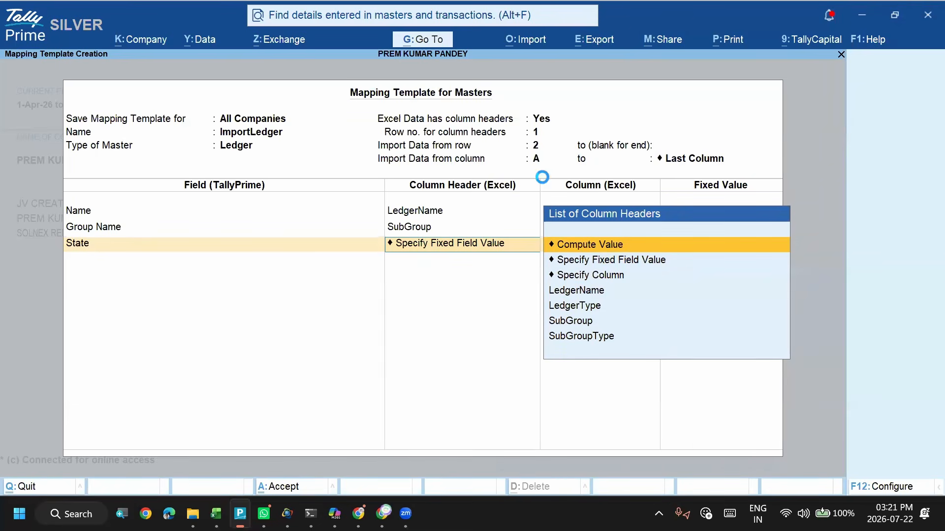
pyautogui.press('Return')
pyautogui.press('Up')
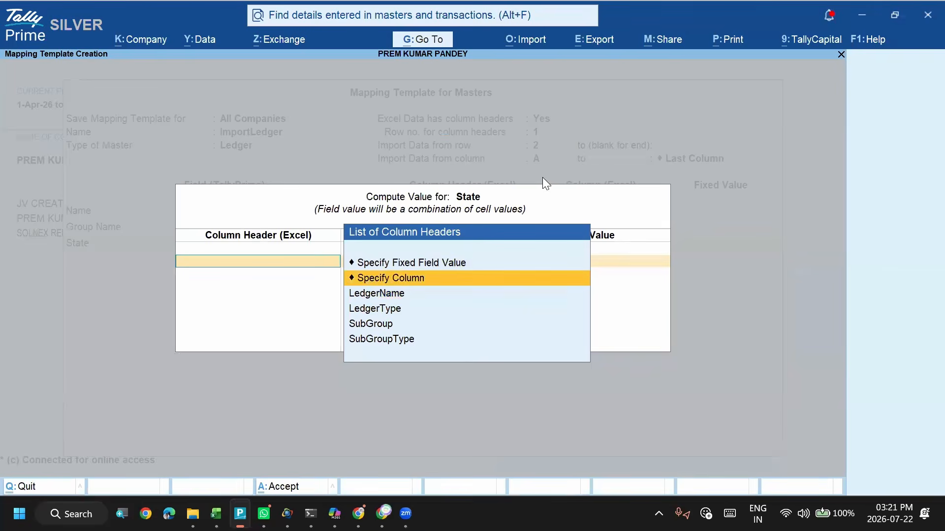
pyautogui.press('Return')
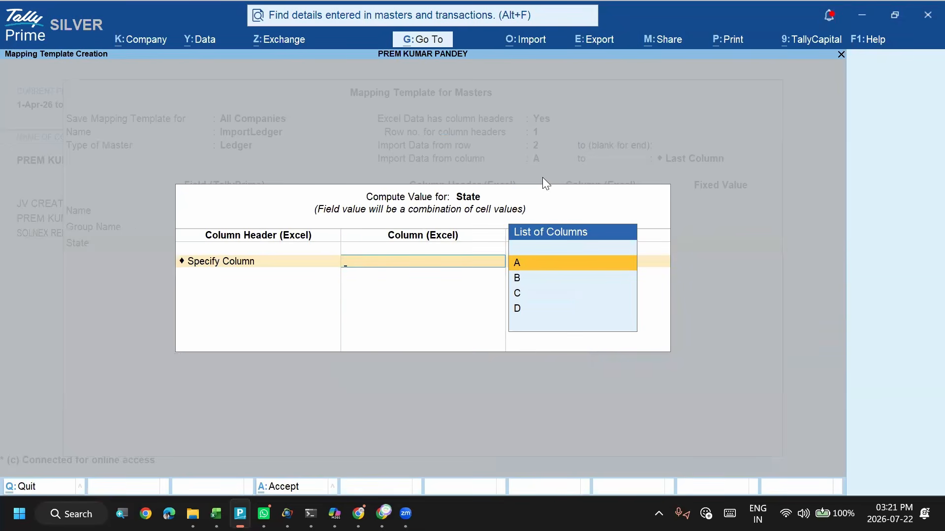
pyautogui.press('BackSpace')
pyautogui.press('Up')
pyautogui.press('Return')
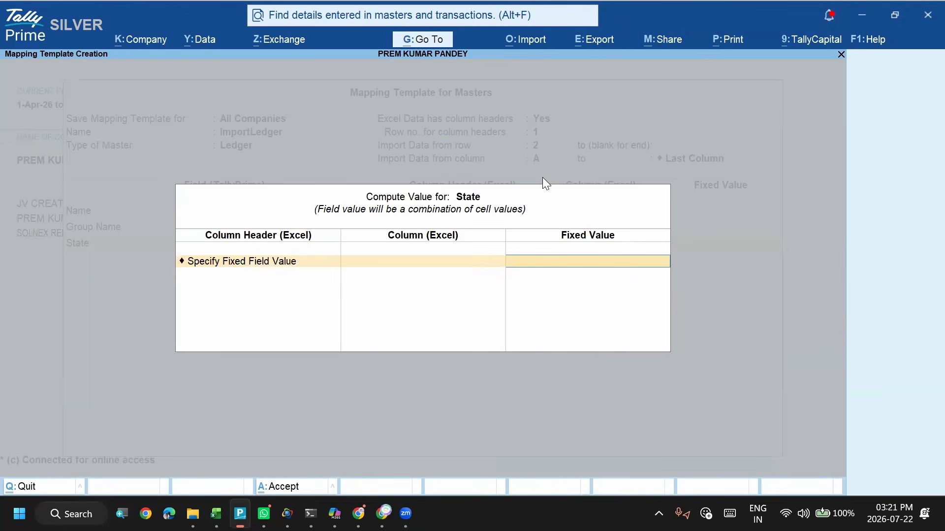
pyautogui.write('e')
pyautogui.press('BackSpace')
pyautogui.press('BackSpace')
pyautogui.press('Escape')
# - Try Specify Column and Specify Fixed Field Value as direct sources for the State field
pyautogui.press('Down')
pyautogui.press('Down')
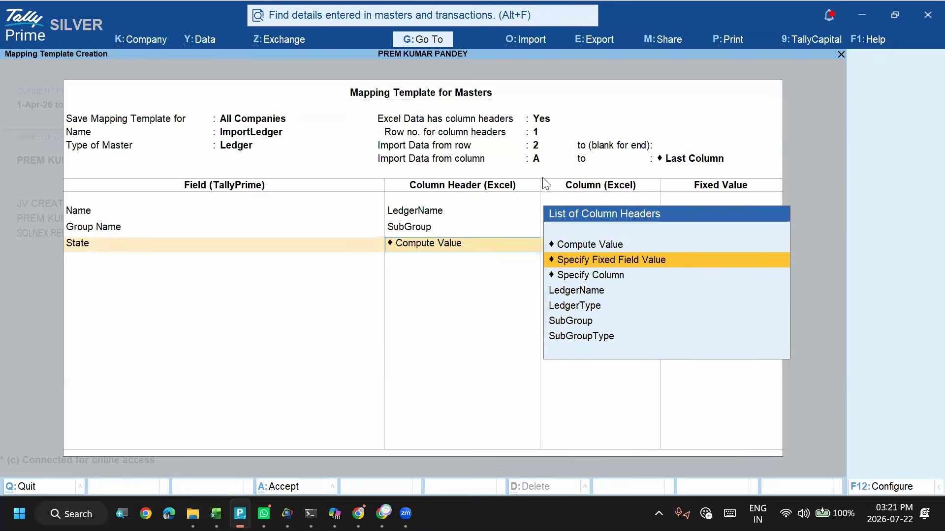
pyautogui.press('Return')
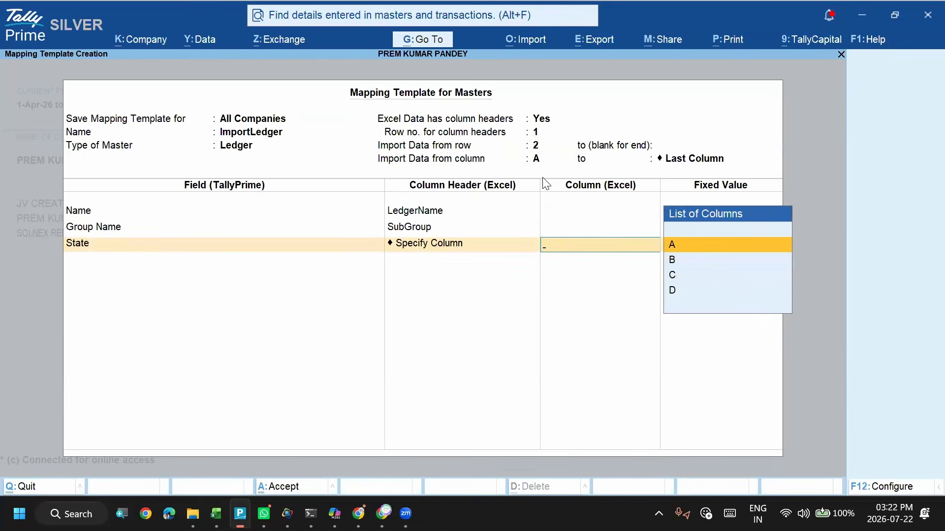
pyautogui.press('space')
pyautogui.press('space')
pyautogui.press('space')
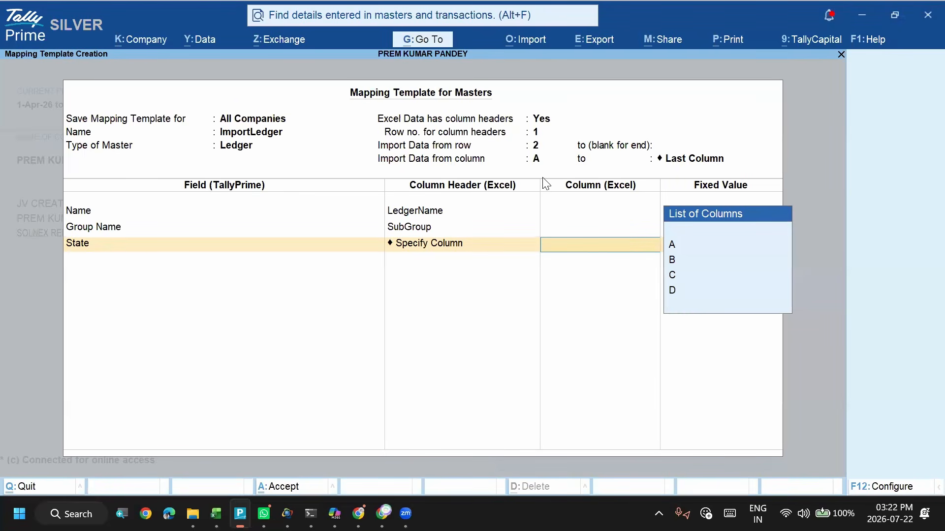
pyautogui.press('BackSpace')
pyautogui.press('Up')
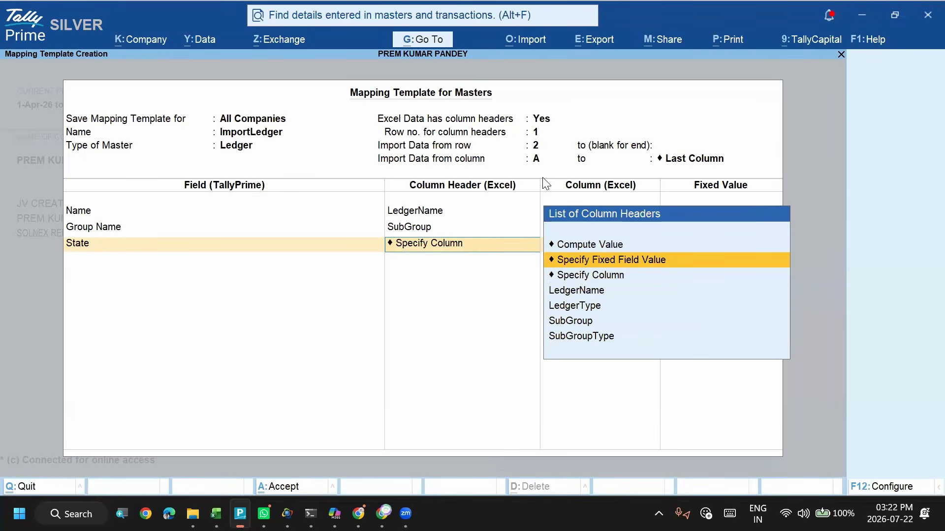
pyautogui.press('Return')
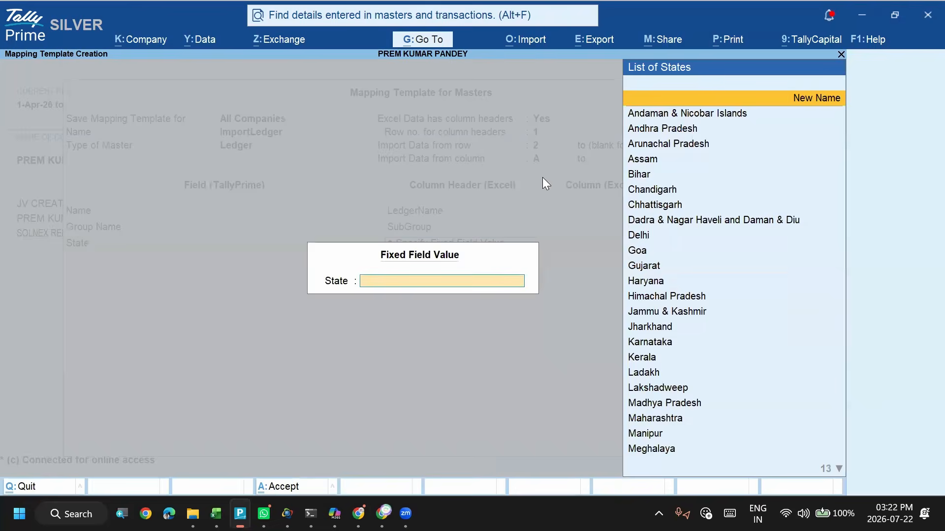
pyautogui.press('Escape')
# - Try Compute Value for State with Specify Column, browsing the available columns A to D
pyautogui.press('Up')
pyautogui.press('Return')
pyautogui.press('Down')
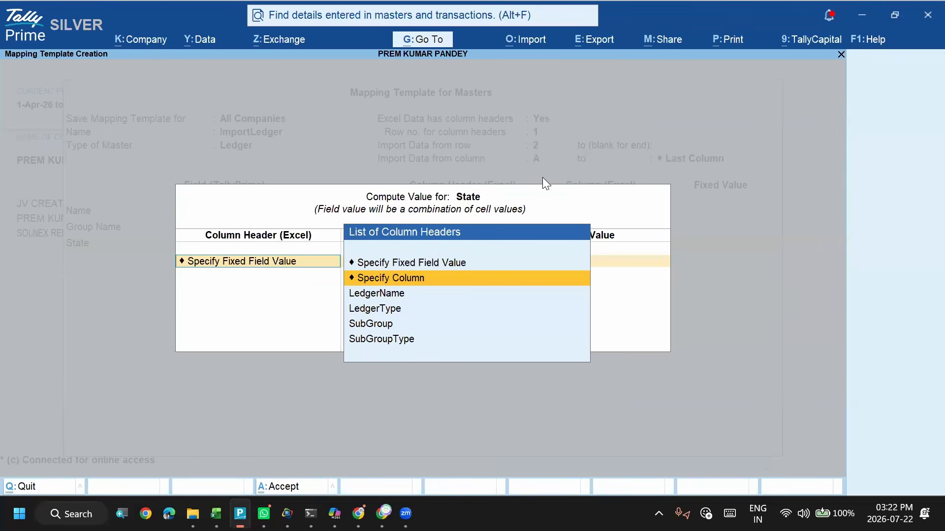
pyautogui.press('Return')
pyautogui.press('Return')
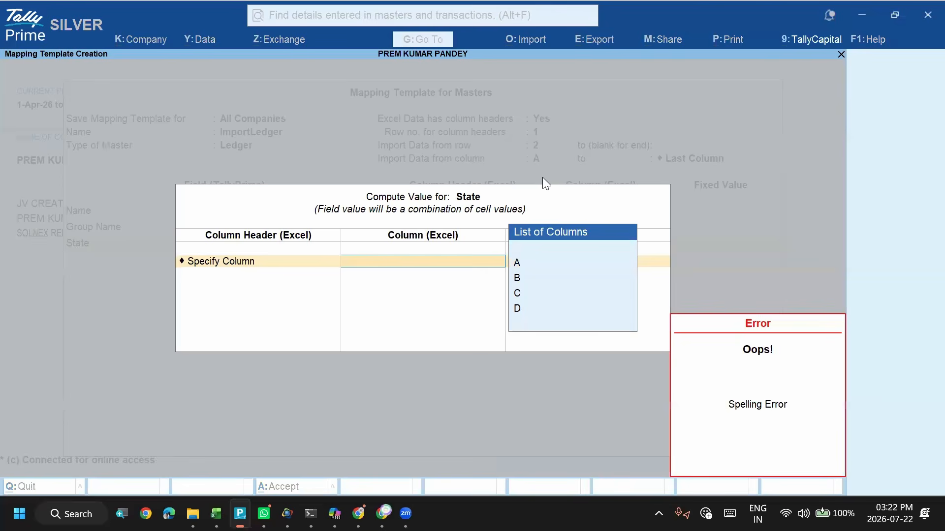
pyautogui.press('Return')
pyautogui.press('Down')
pyautogui.press('Down')
pyautogui.press('Down')
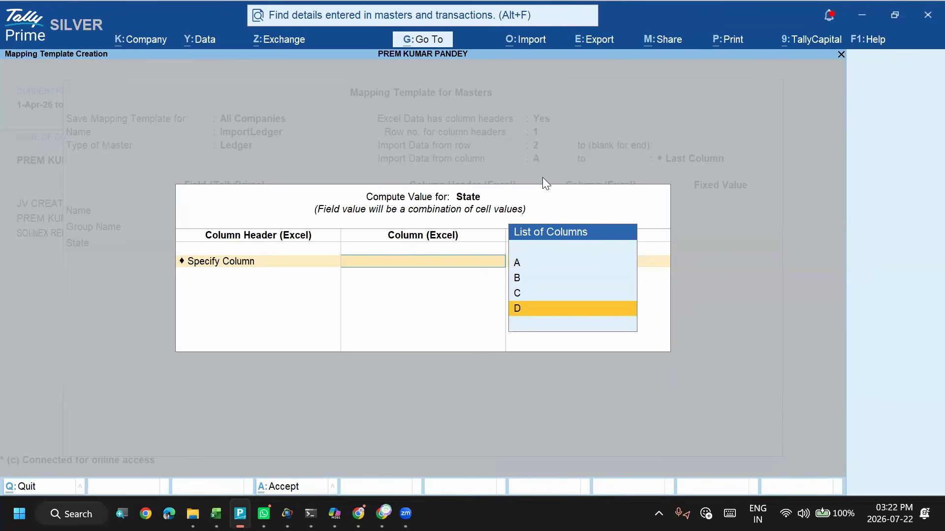
pyautogui.press('Up')
pyautogui.press('Up')
pyautogui.press('BackSpace')
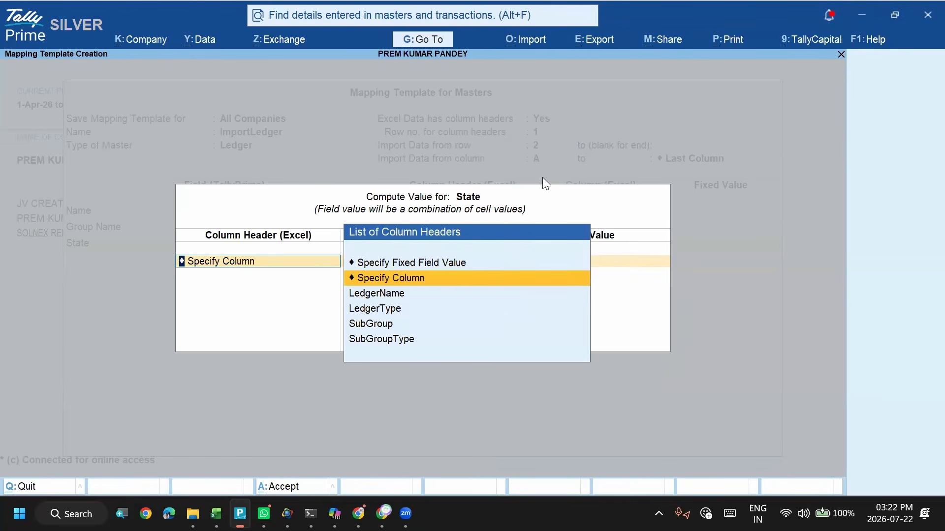
# - Compute the State field from the fixed field value E and end the list of combined columns
pyautogui.press('Up')
pyautogui.press('Return')
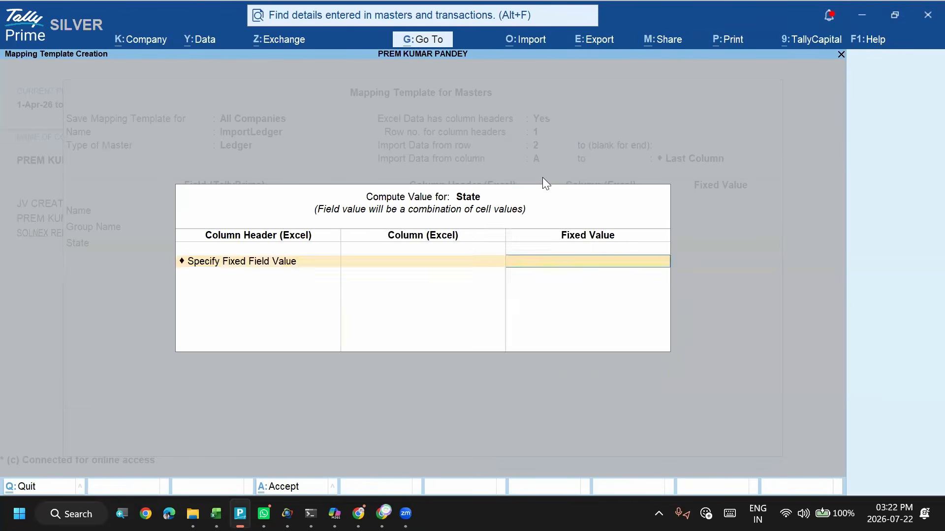
pyautogui.write('E')
pyautogui.press('Return')
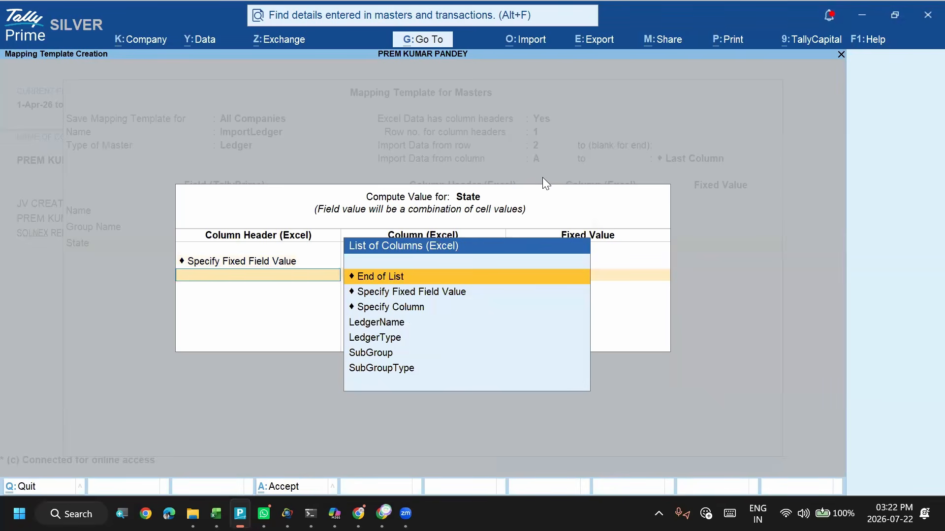
pyautogui.press('Return')
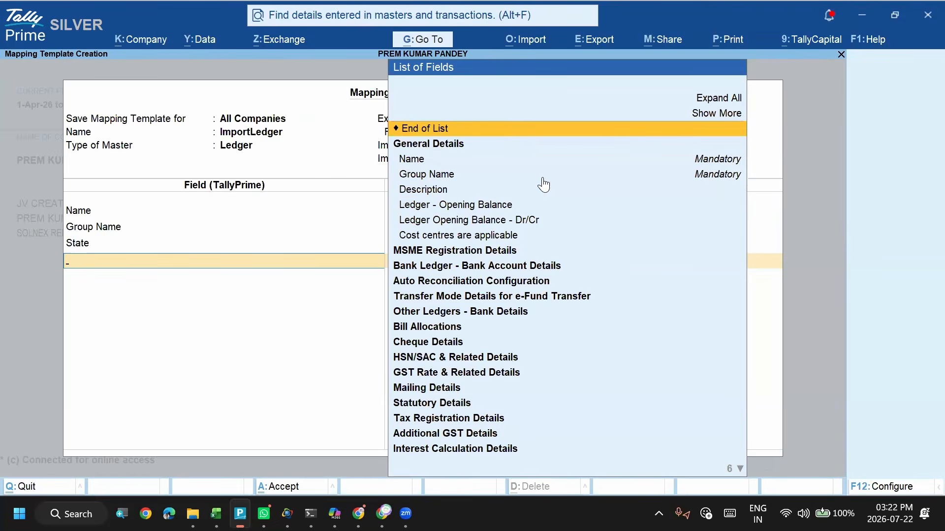
# - Reopen the State field's computed value and try Specify Column as its source again
pyautogui.press('Escape')
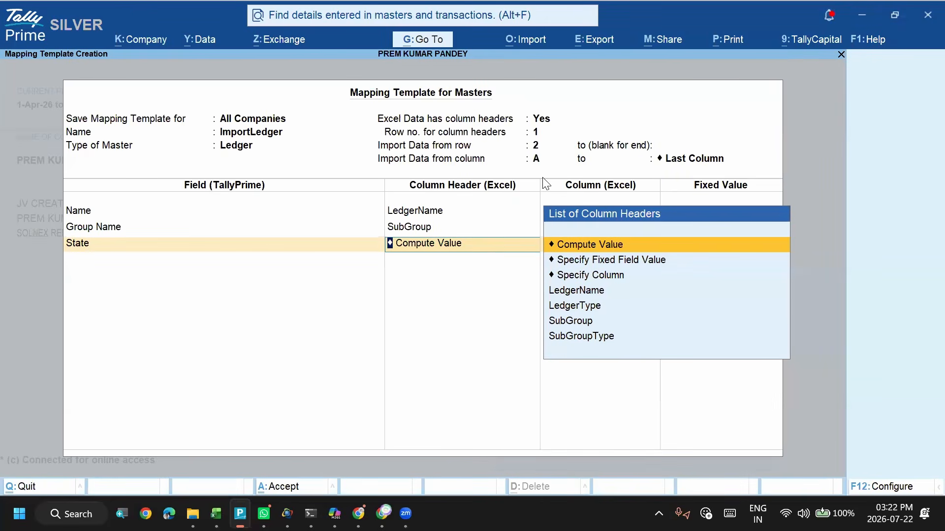
pyautogui.press('Return')
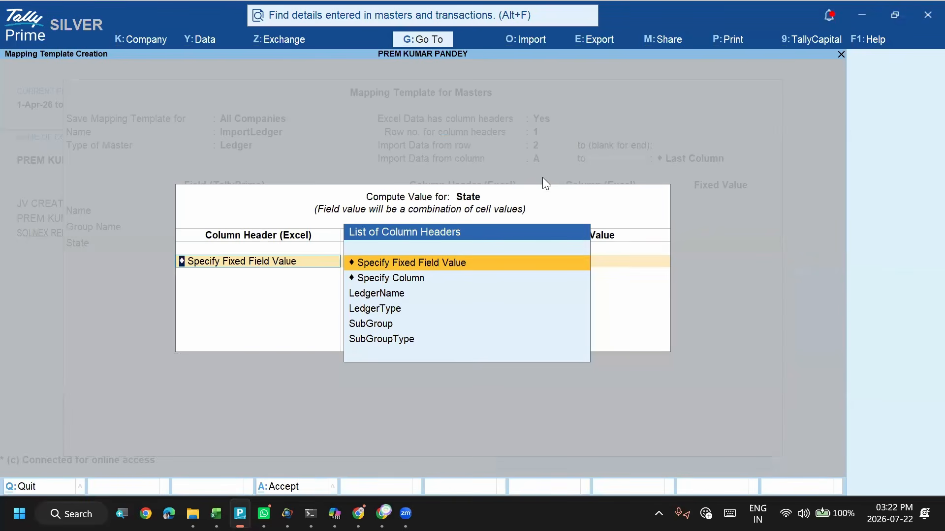
pyautogui.press('Down')
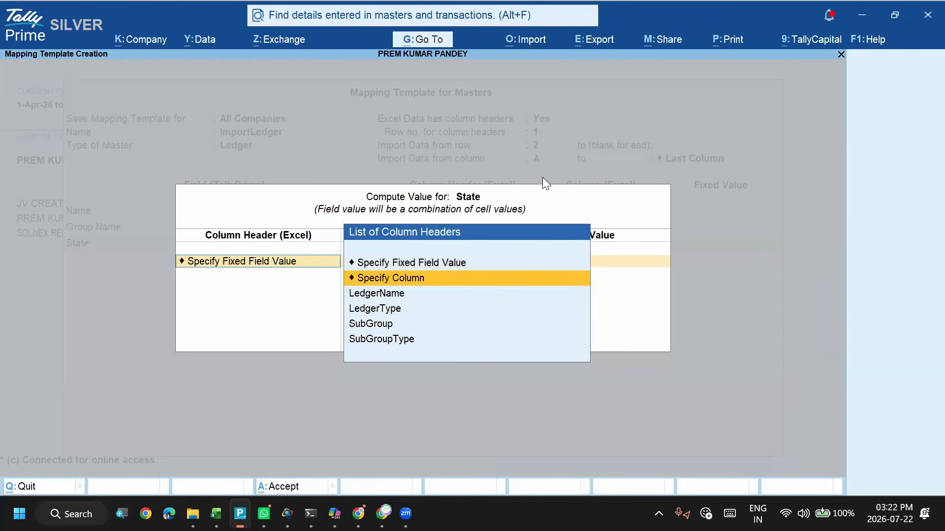
pyautogui.press('Return')
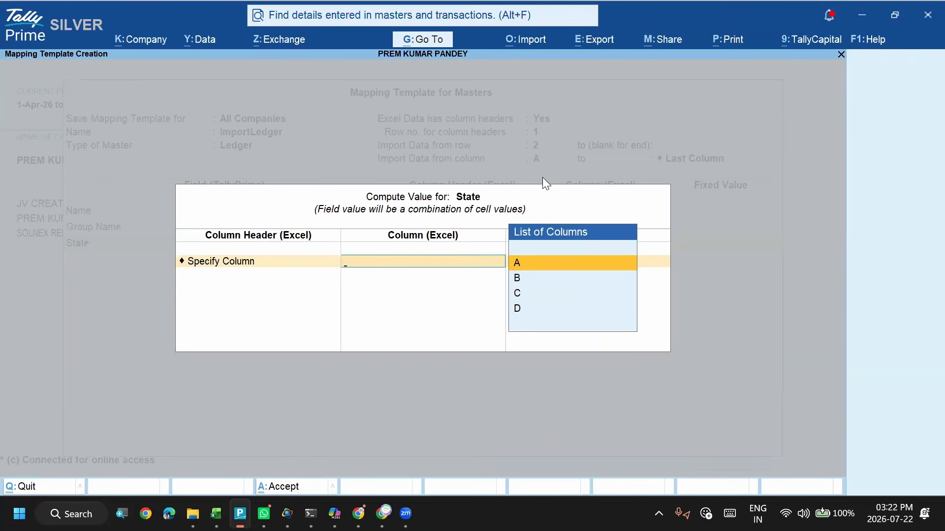
pyautogui.press('BackSpace')
pyautogui.press('Up')
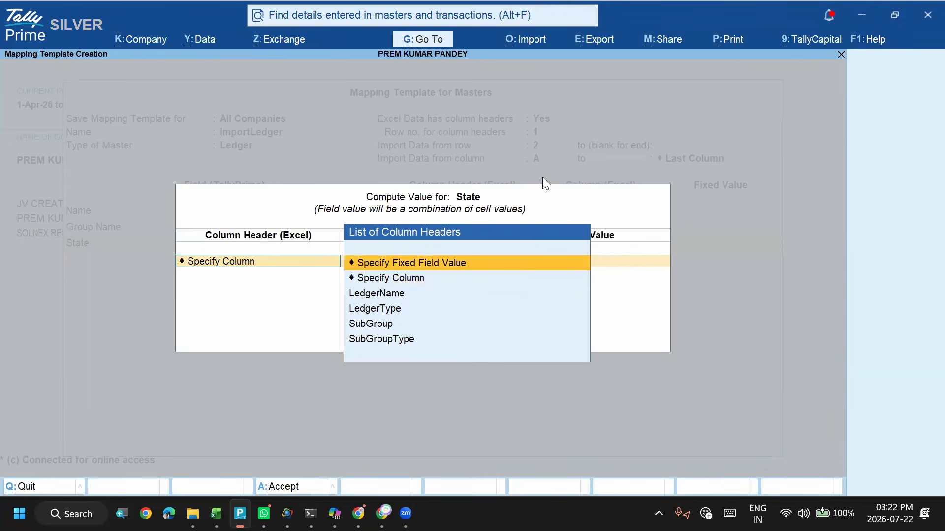
# - Specify E as the fixed field value for computing State, and end both the column list and the field list
pyautogui.press('Return')
pyautogui.write('E')
pyautogui.press('BackSpace')
pyautogui.write('E')
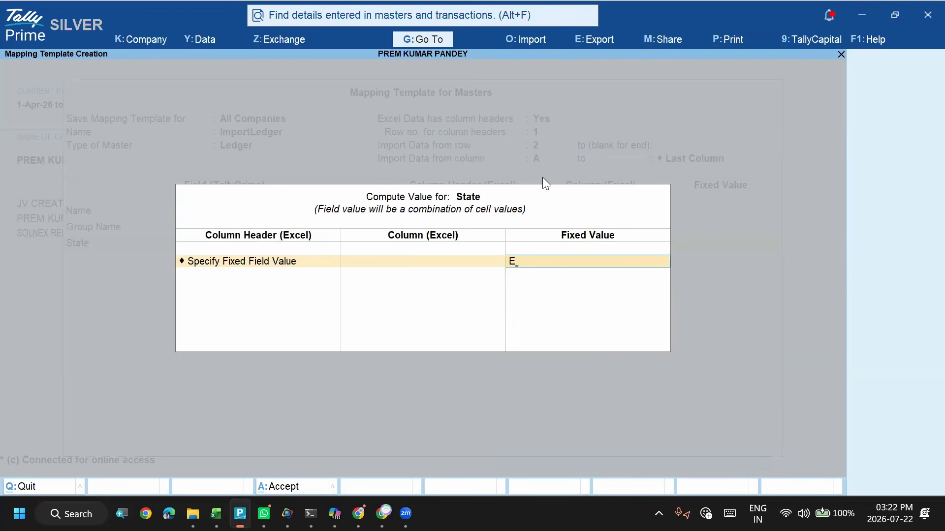
pyautogui.press('BackSpace')
pyautogui.write('E')
pyautogui.press('Return')
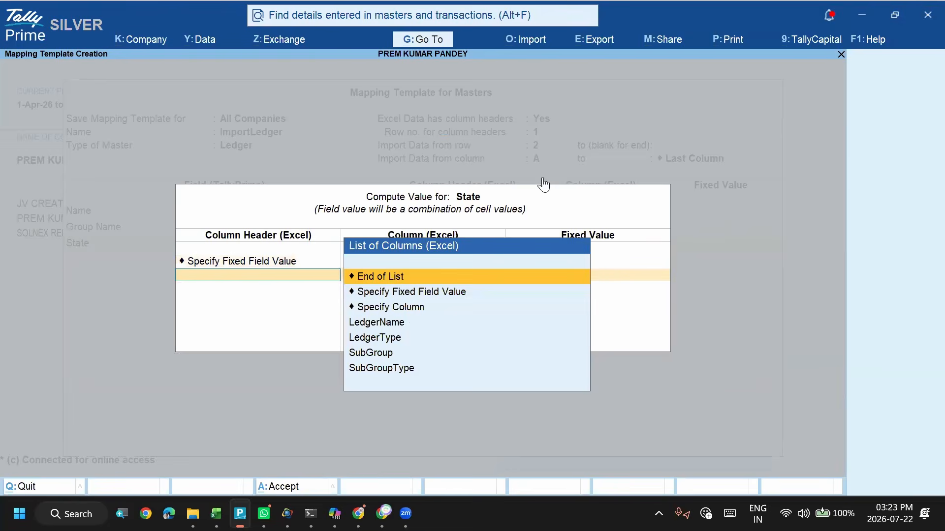
pyautogui.press('Return')
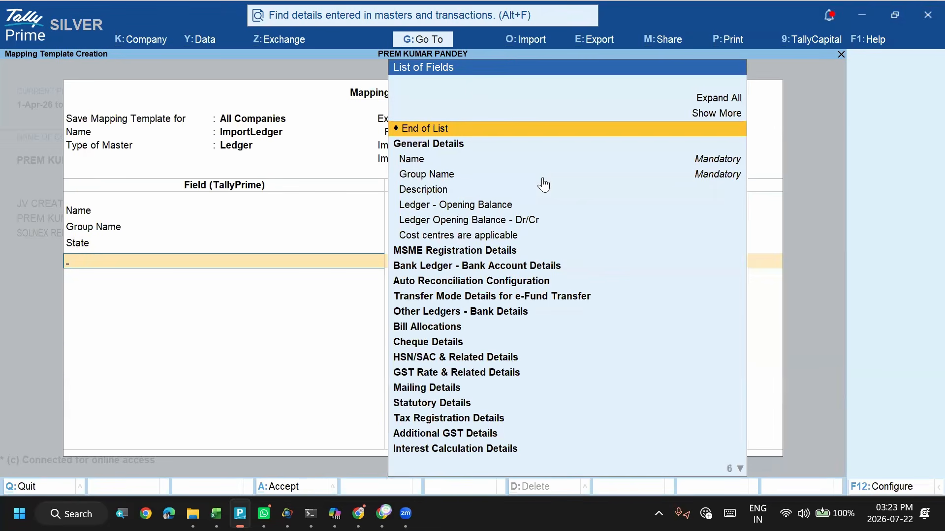
pyautogui.press('Return')
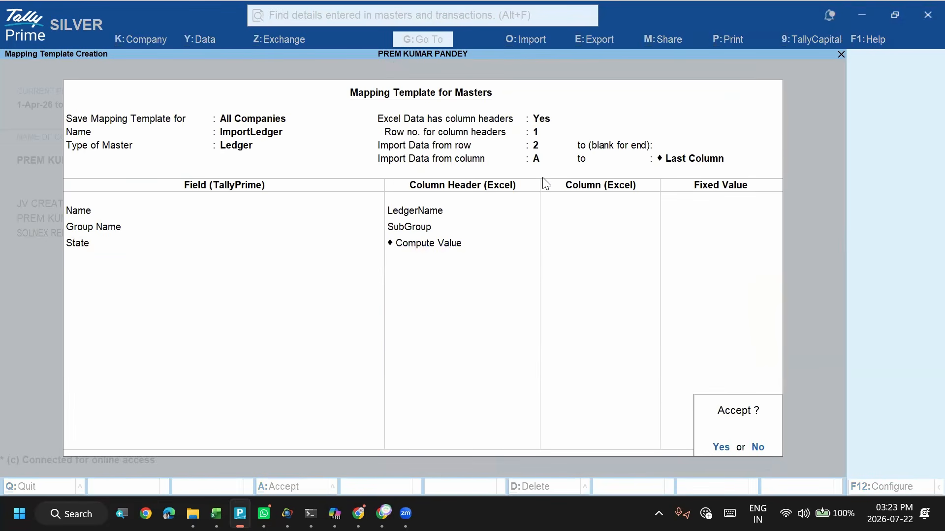
# - Go back from the acceptance prompt to the import column range and examine the columns offered as its end
pyautogui.press('BackSpace')
pyautogui.press('BackSpace')
pyautogui.press('BackSpace')
pyautogui.press('BackSpace')
pyautogui.press('BackSpace')
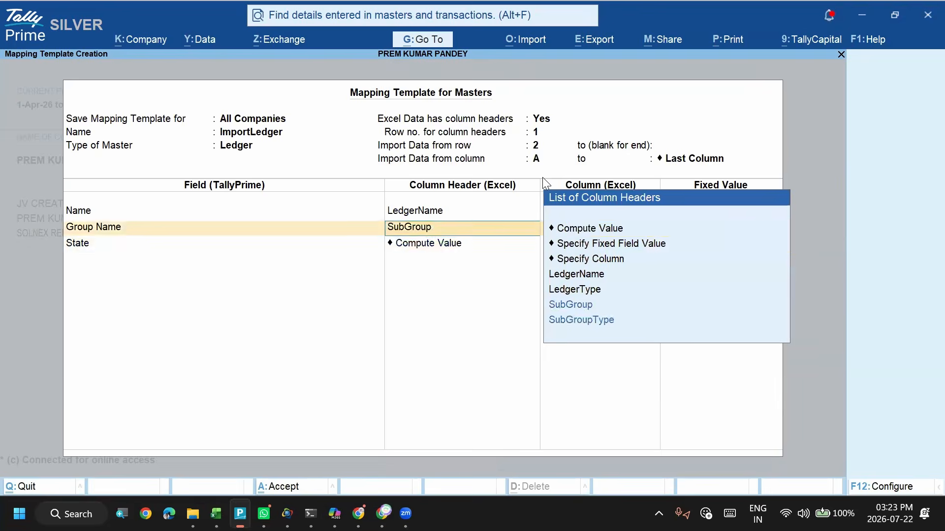
pyautogui.press('BackSpace')
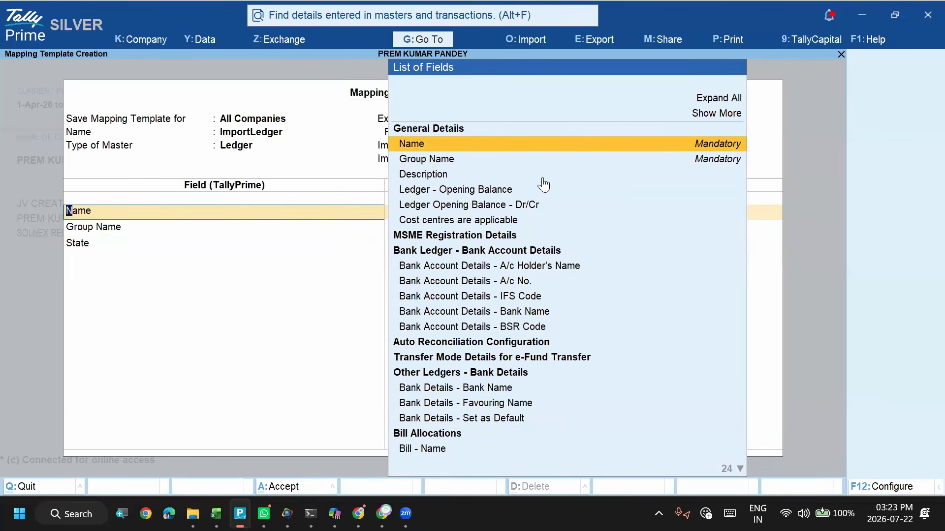
pyautogui.press('BackSpace')
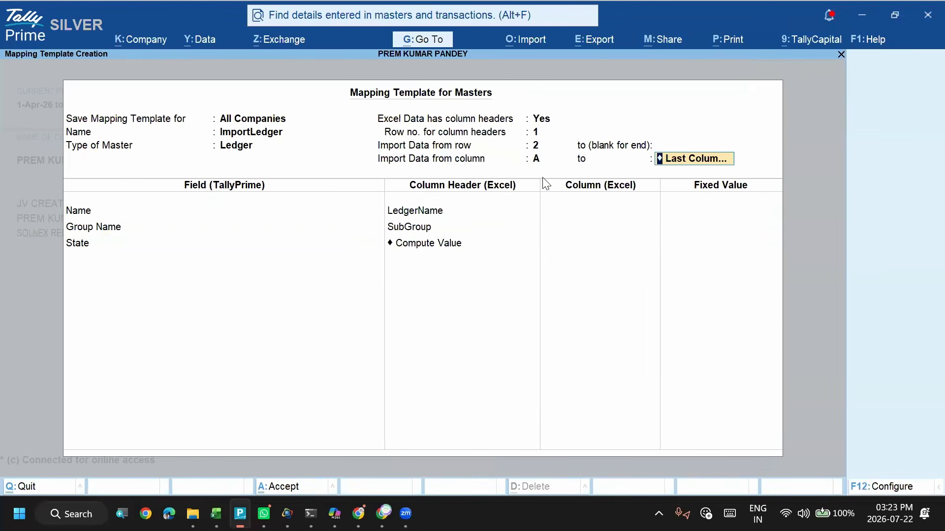
pyautogui.press('space')
pyautogui.press('Down')
pyautogui.press('Down')
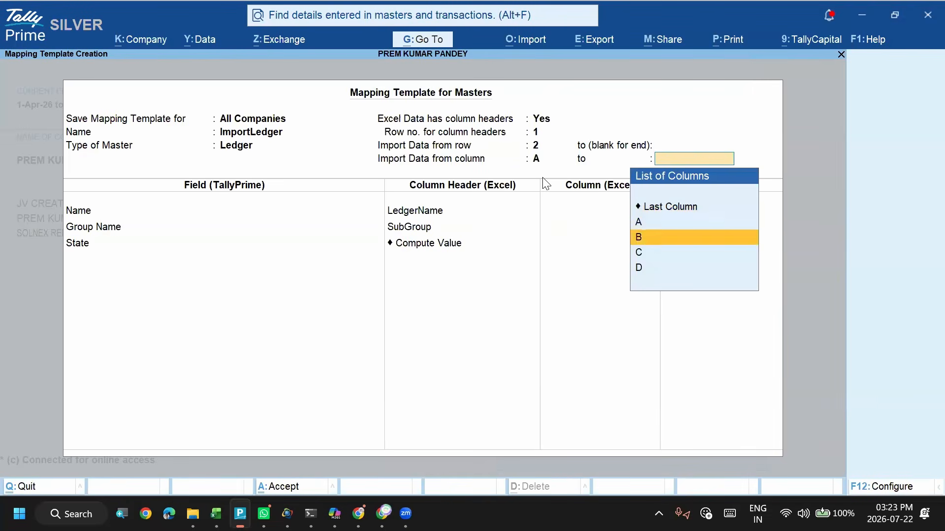
pyautogui.press('Up')
pyautogui.press('Up')
pyautogui.press('Down')
pyautogui.press('Down')
pyautogui.press('Down')
pyautogui.press('Down')
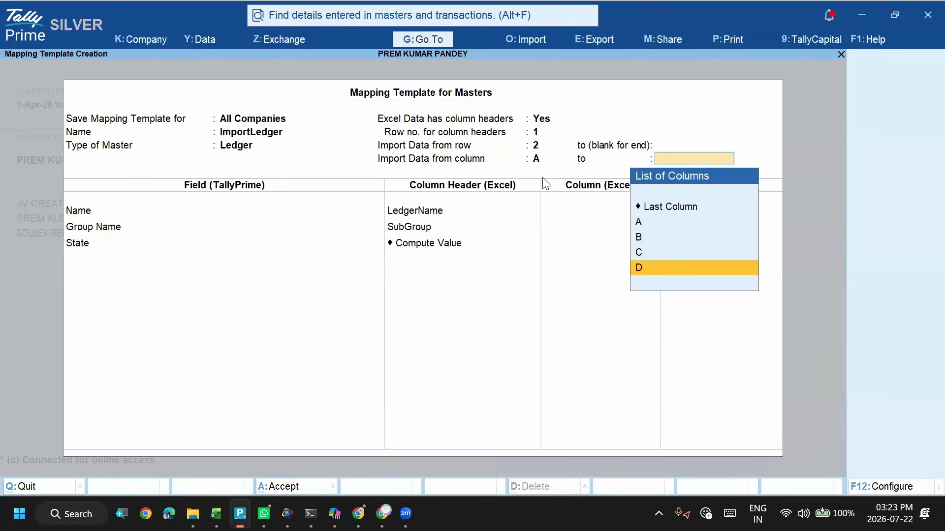
pyautogui.press('BackSpace')
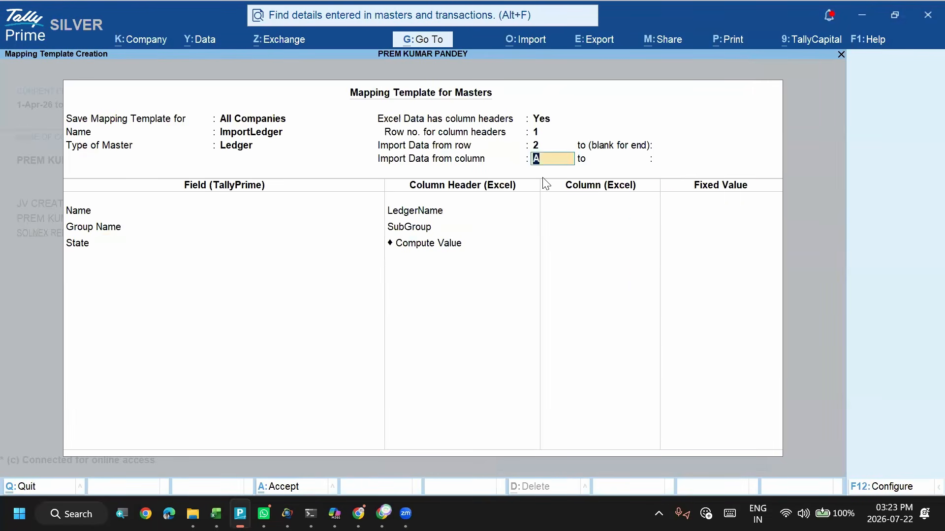
pyautogui.press('Return')
pyautogui.press('Return')
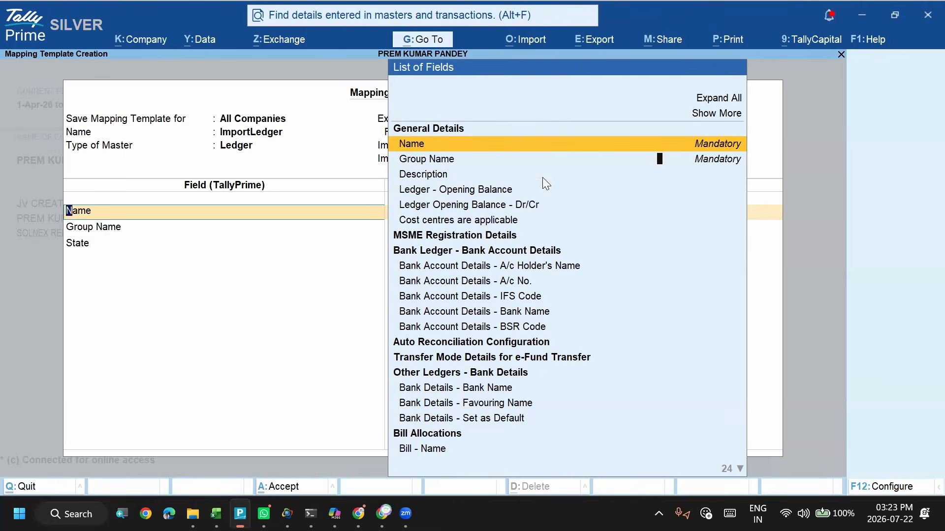
# - Return to the end of the import column range, review the offered columns and keep Last Column
pyautogui.press('BackSpace')
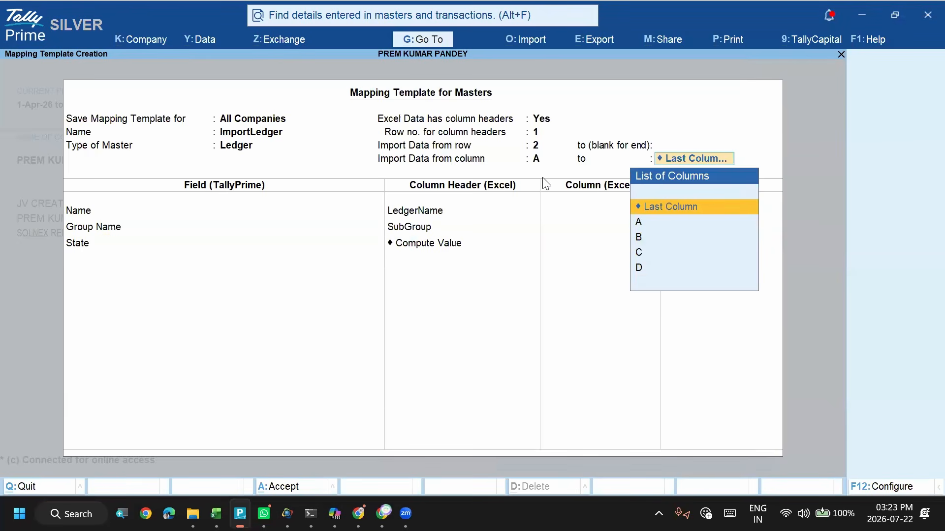
pyautogui.press('Down')
pyautogui.press('Down')
pyautogui.press('Down')
pyautogui.press('Down')
pyautogui.press('Up')
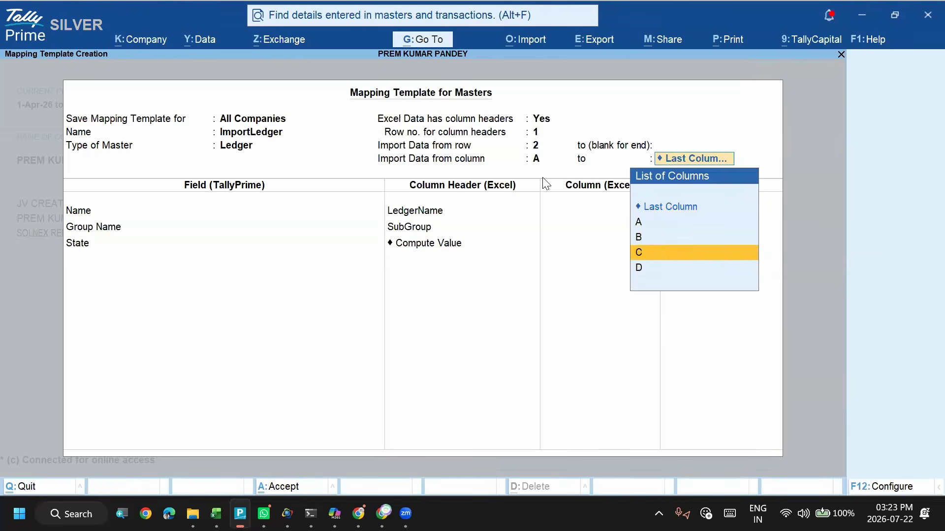
pyautogui.press('Up')
pyautogui.press('Up')
pyautogui.press('Up')
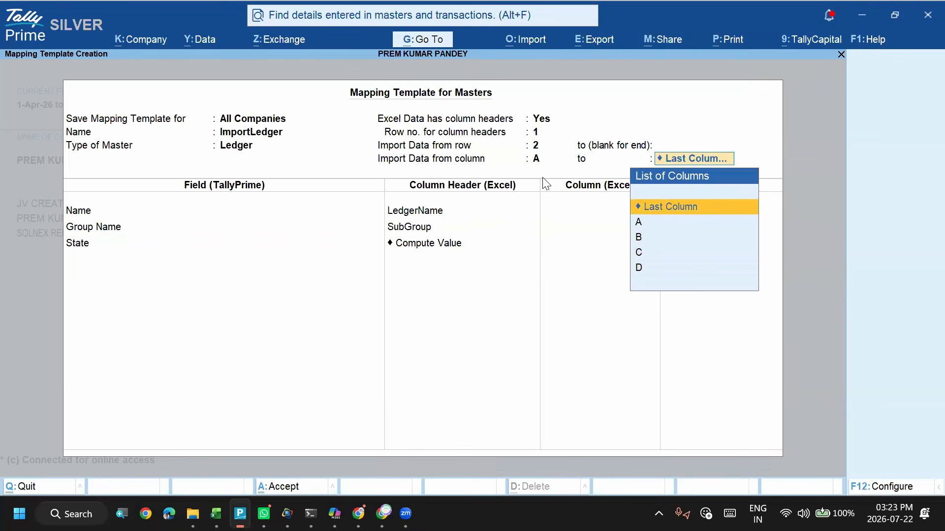
pyautogui.press('Return')
# - Compute State from the fixed field value E, end both lists and accept the ImportLedger mapping template
pyautogui.press('Return')
pyautogui.press('Return')
pyautogui.press('Return')
pyautogui.press('Return')
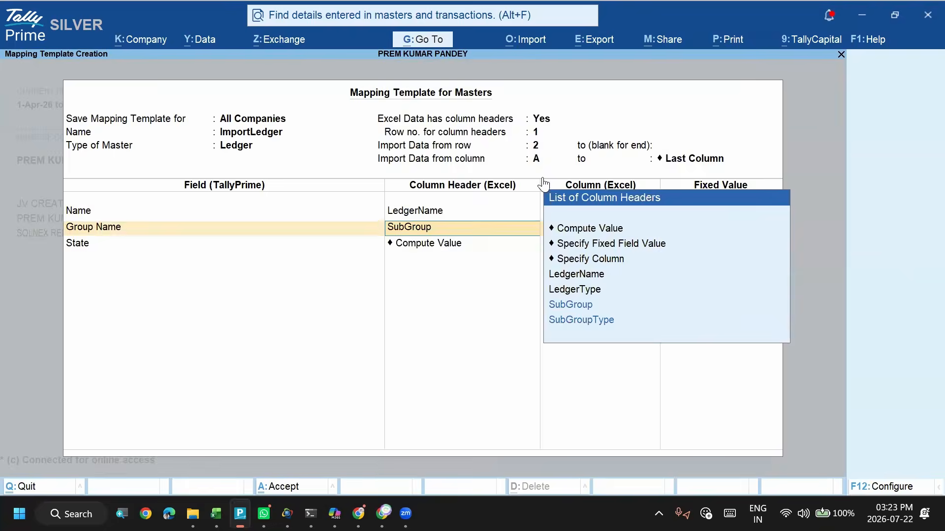
pyautogui.press('Return')
pyautogui.write('E')
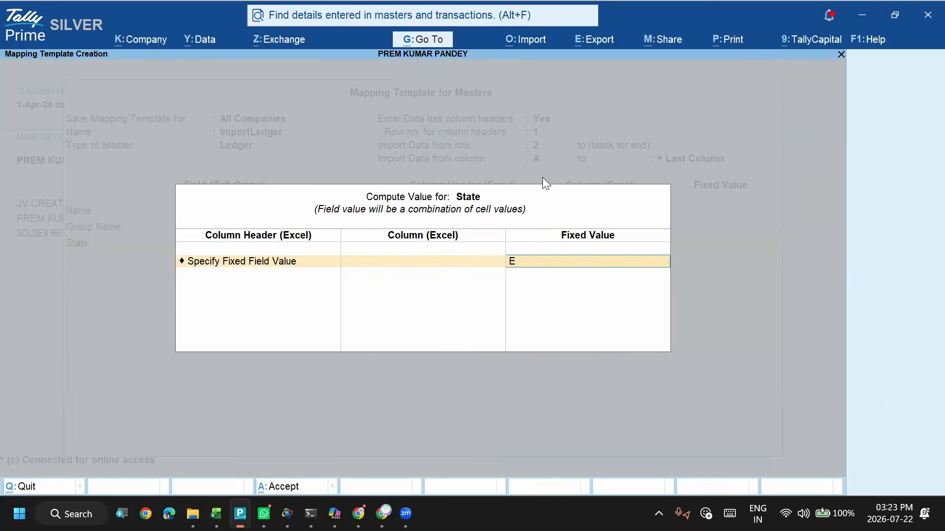
pyautogui.press('Return')
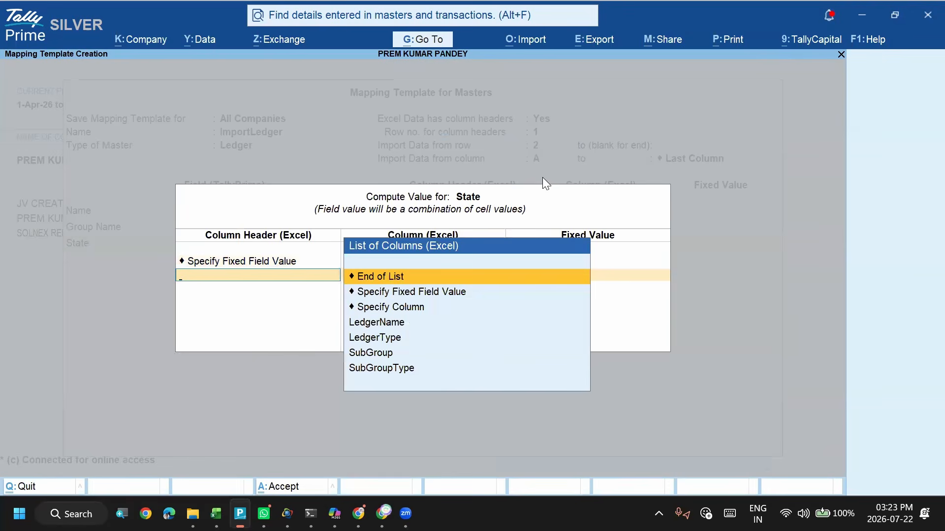
pyautogui.press('Return')
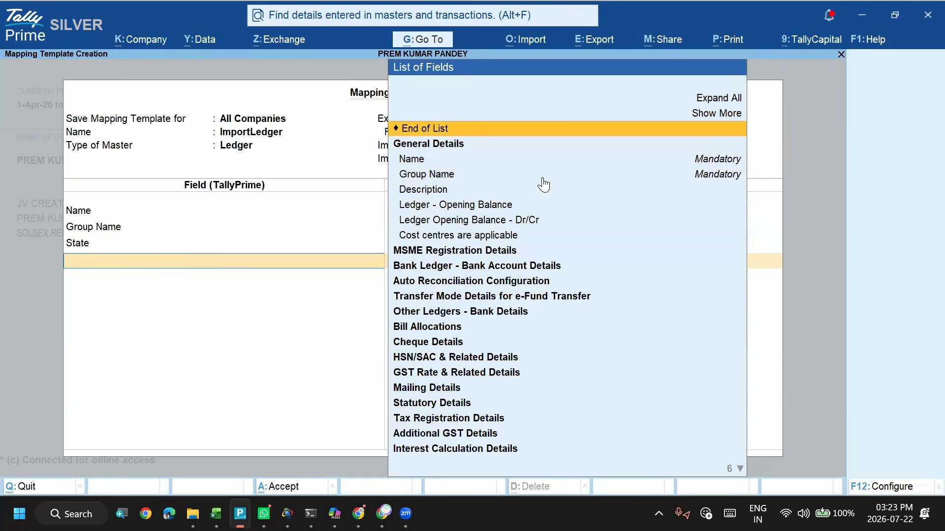
pyautogui.press('Return')
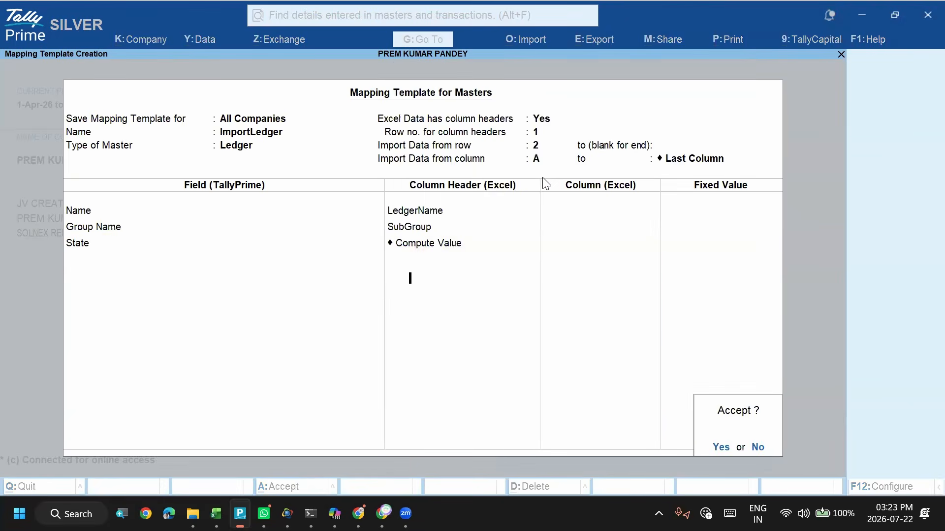
pyautogui.press('Return')
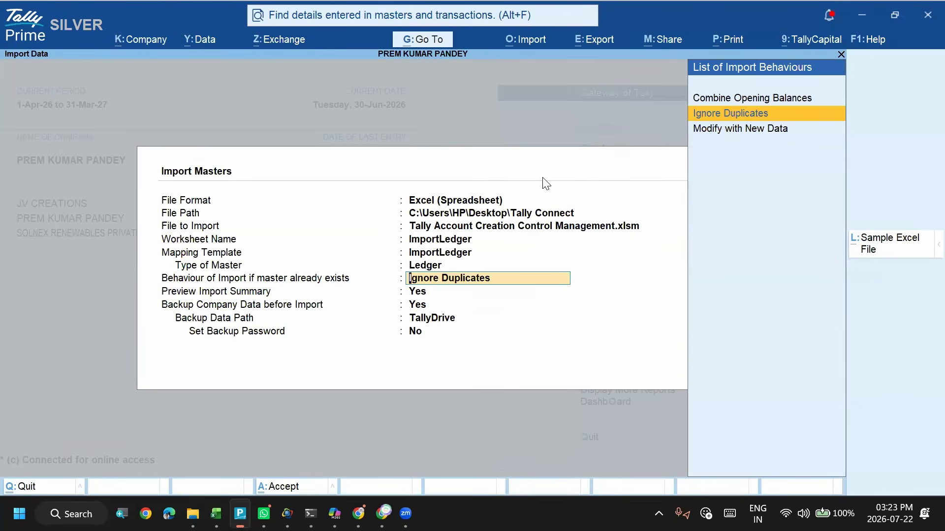
# - Switch to the Excel workbook and enter Punjab as the State in cell E14 of the ImportLedger sheet
pyautogui.hotkey('alt', 'Tab')
pyautogui.press('Down')
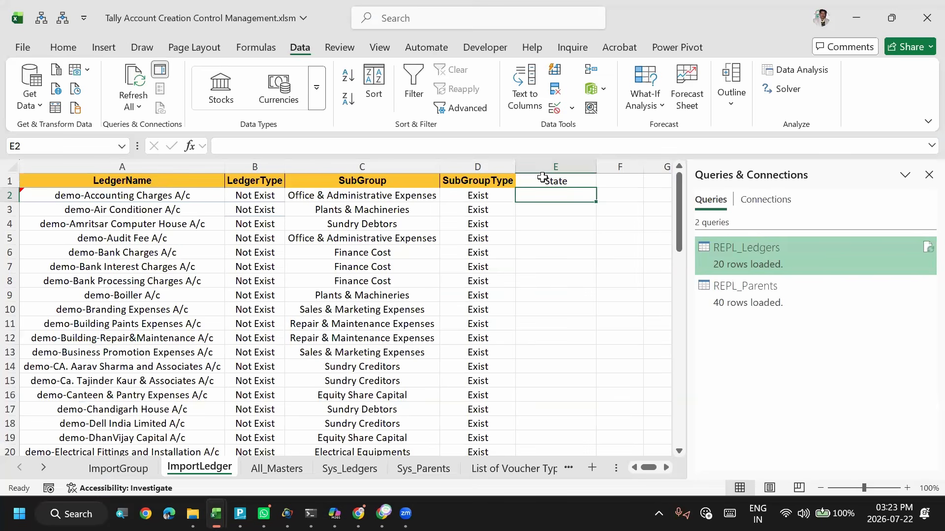
pyautogui.press('Down')
pyautogui.press('Down')
pyautogui.press('Down')
pyautogui.press('Down')
pyautogui.press('Down')
pyautogui.press('Down')
pyautogui.press('Down')
pyautogui.press('Down')
pyautogui.press('Down')
pyautogui.press('Down')
pyautogui.press('Down')
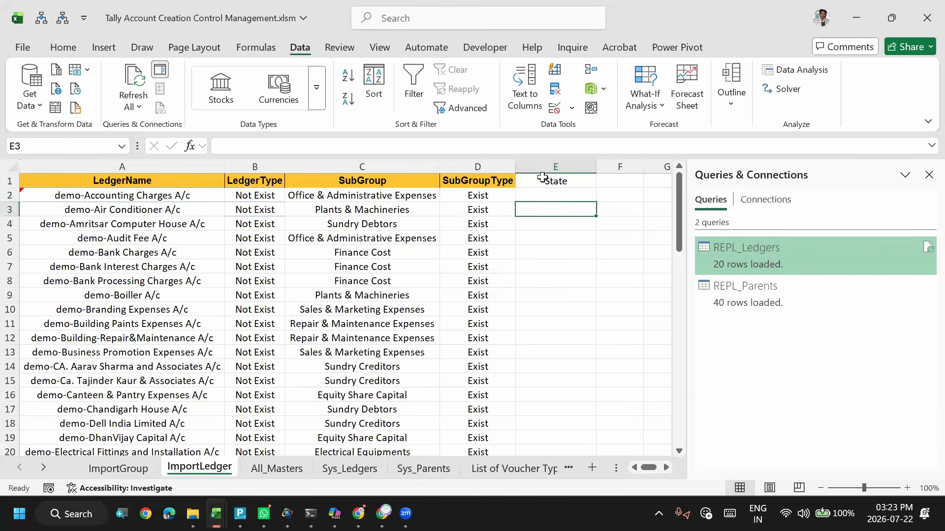
pyautogui.press('Down')
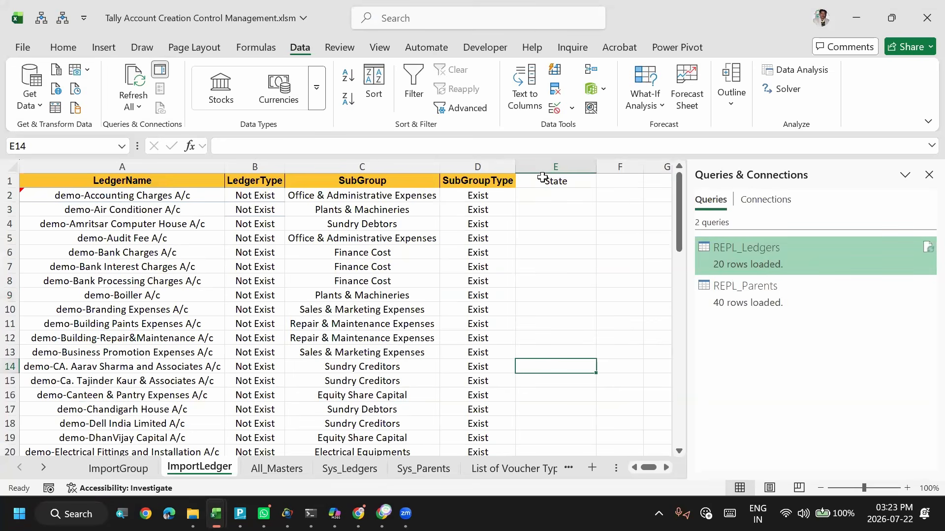
pyautogui.write('Punja')
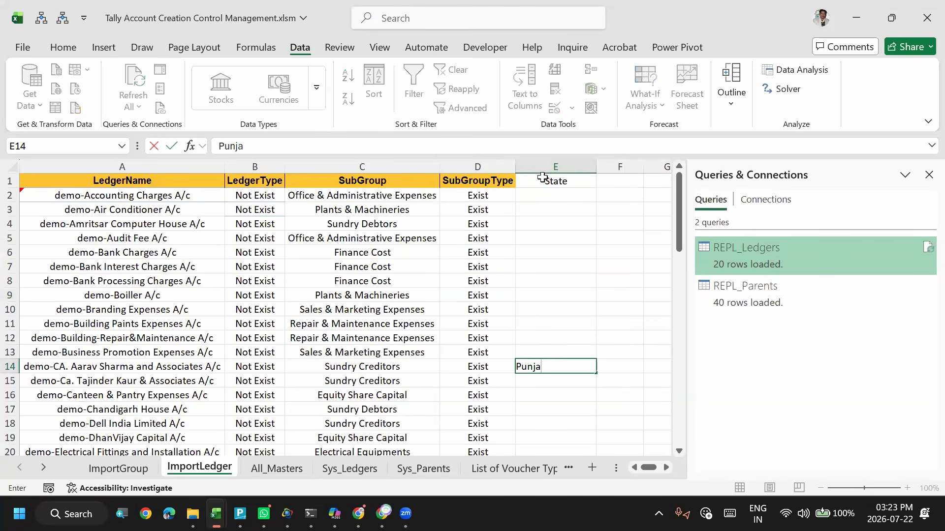
pyautogui.write('b')
pyautogui.press('Return')
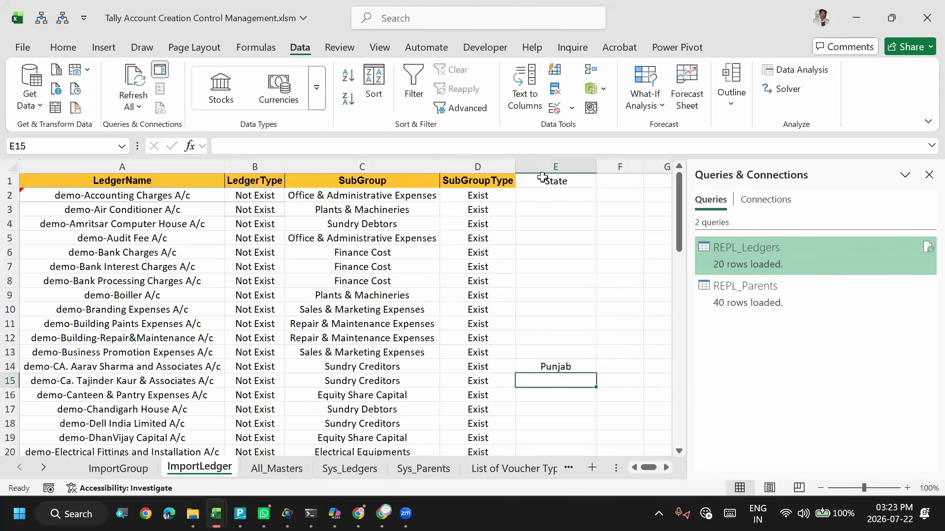
# - Enter Haryana in cell E15 and Chandigarh in cell E17 of the State column
pyautogui.write('Haryana')
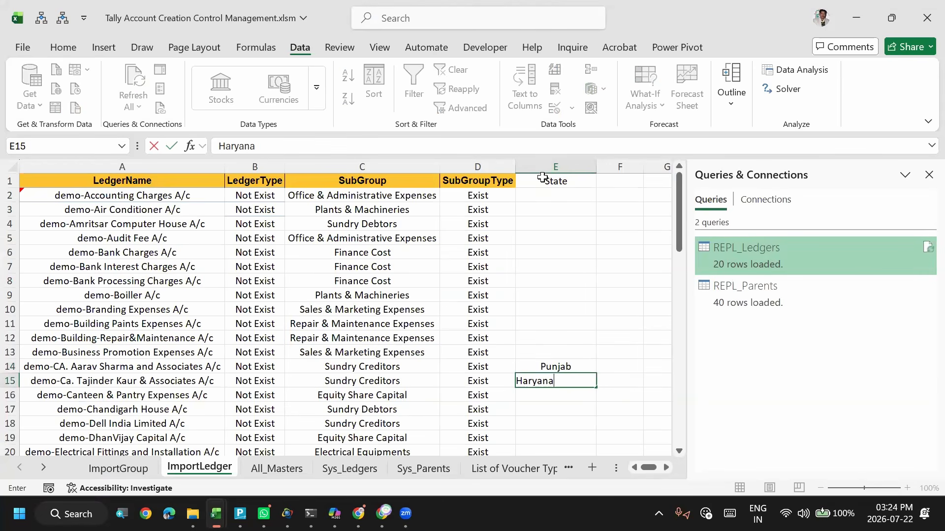
pyautogui.press('Return')
pyautogui.press('Return')
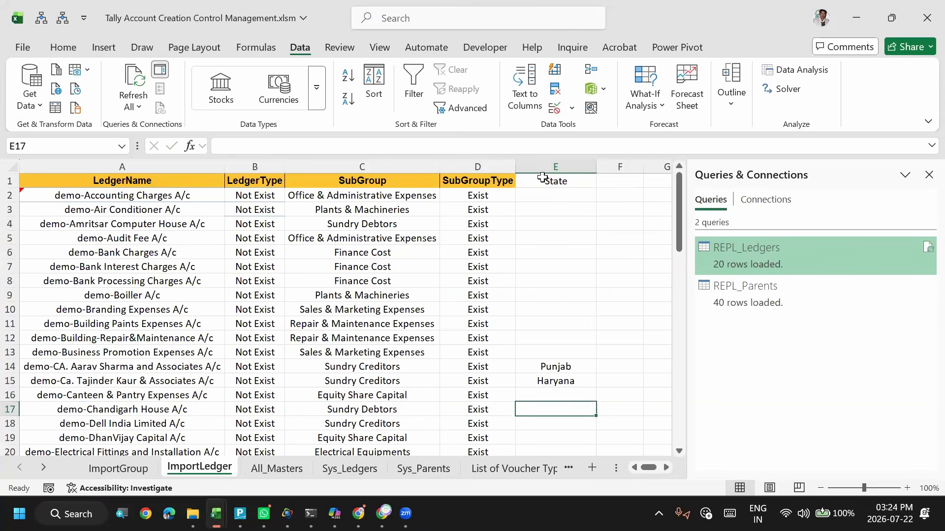
pyautogui.write('Chandigar')
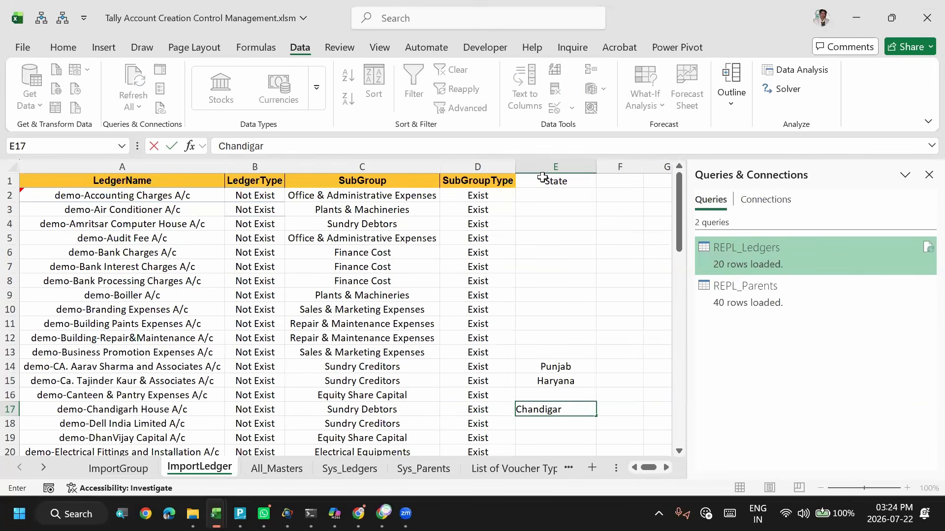
pyautogui.write('h')
pyautogui.press('Return')
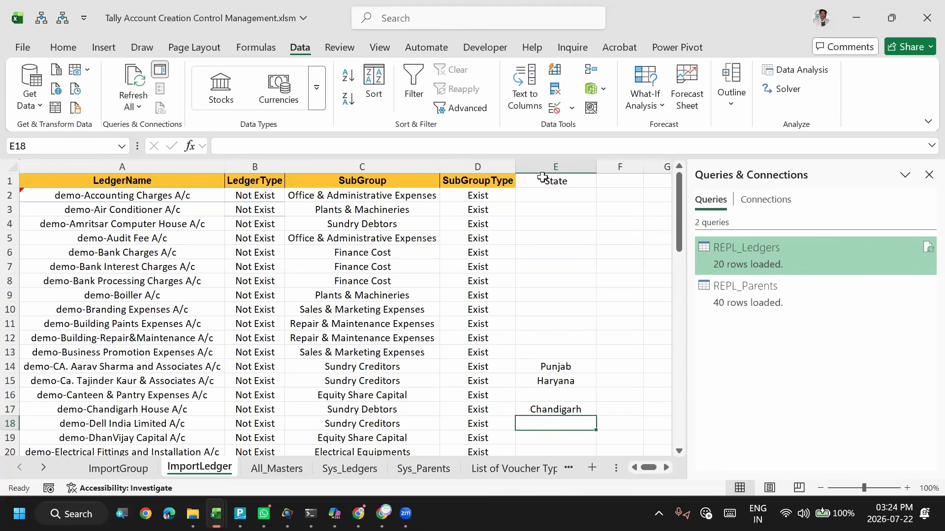
# - Enter Telangana as the State in cell E18 for the Dell India ledger
pyautogui.write('Telan')
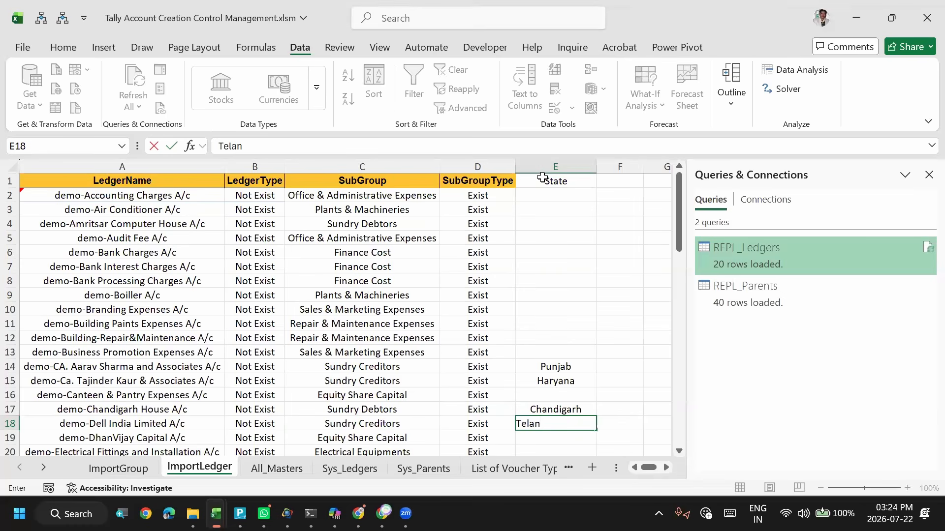
pyautogui.write('gana')
pyautogui.hotkey('ctrl', 'Return')
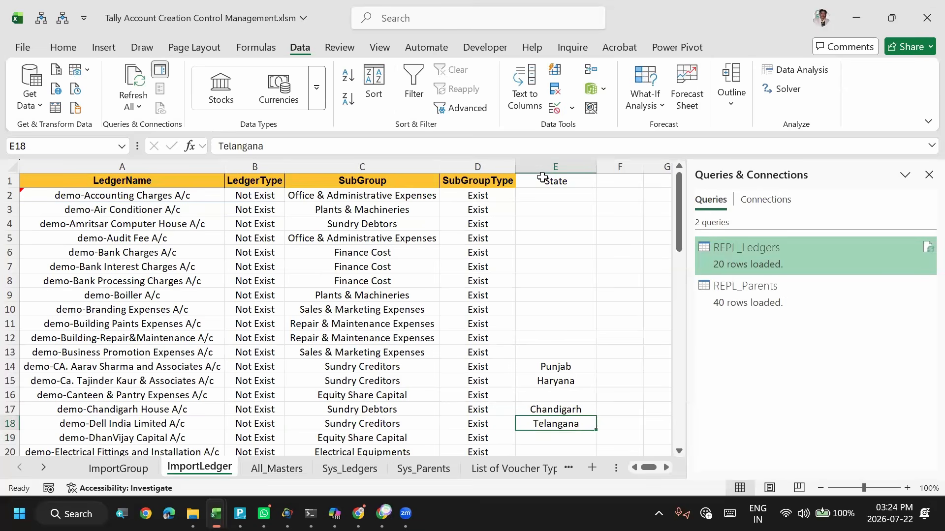
# - Switch to TallyPrime and keep the ImportLedger mapping template, Ignore Duplicates and the import summary preview for the master import
pyautogui.hotkey('alt', 'Tab')
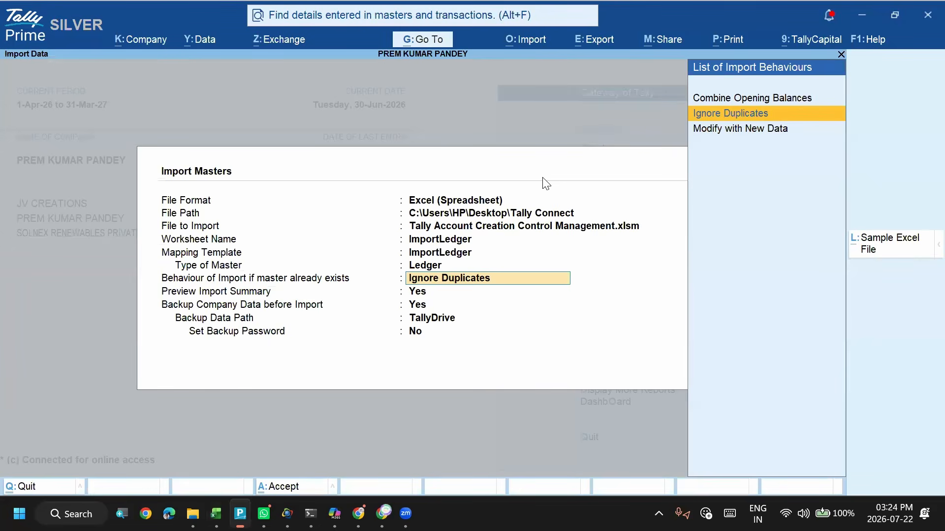
pyautogui.hotkey('shift', 'Tab')
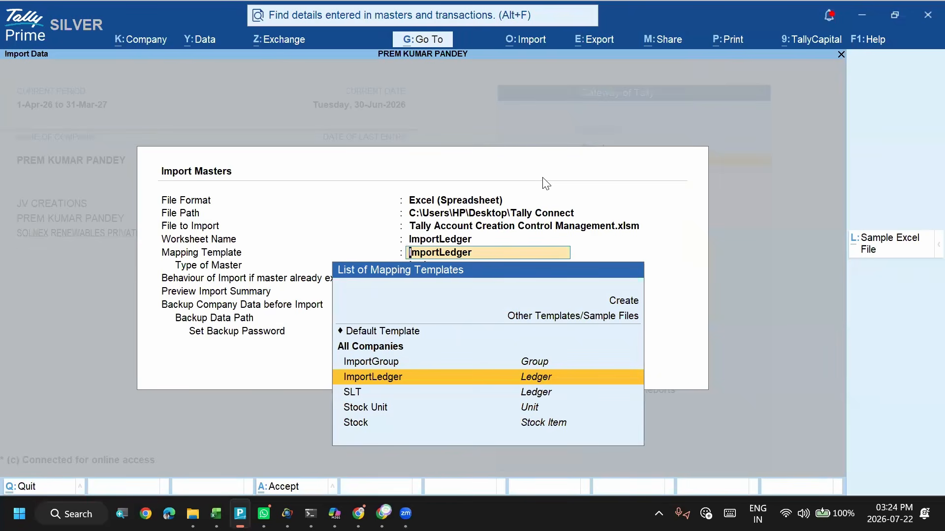
pyautogui.press('Return')
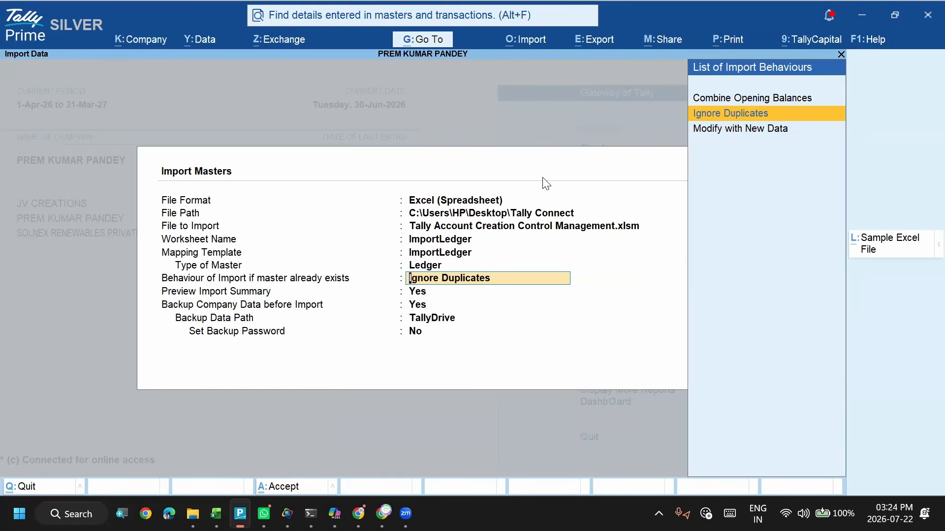
pyautogui.press('Return')
# - Set the backup data path to C:\Users\HP\Desktop\Tally Connect and accept the import settings
pyautogui.press('Return')
pyautogui.press('Return')
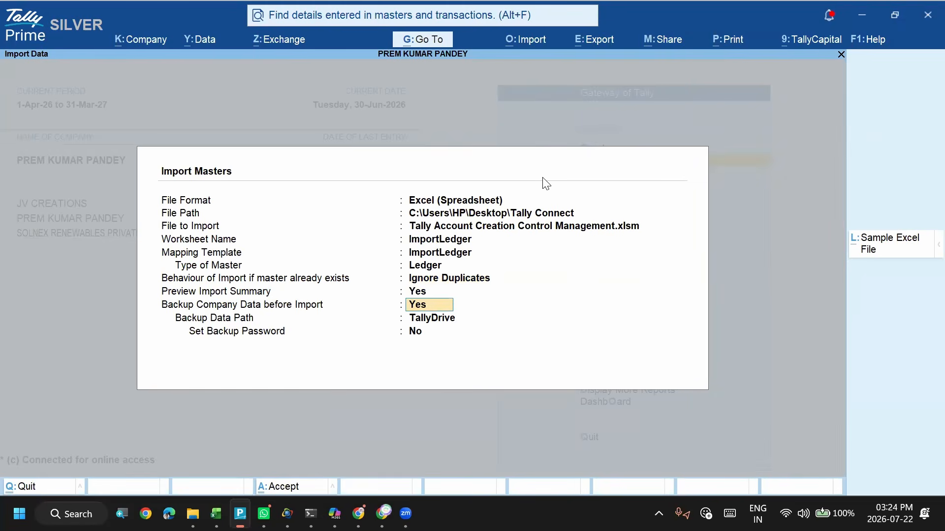
pyautogui.press('Up')
pyautogui.press('Up')
pyautogui.press('Return')
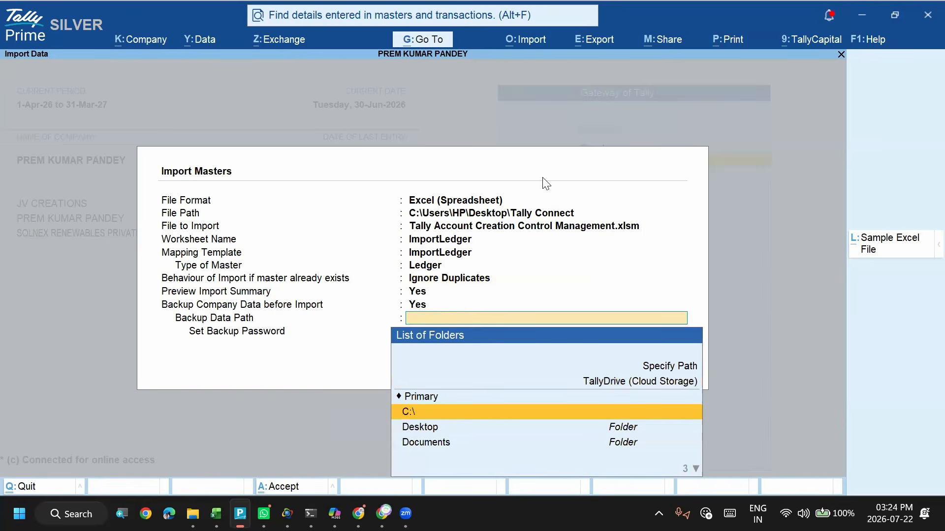
pyautogui.press('Down')
pyautogui.press('Return')
pyautogui.write('ta')
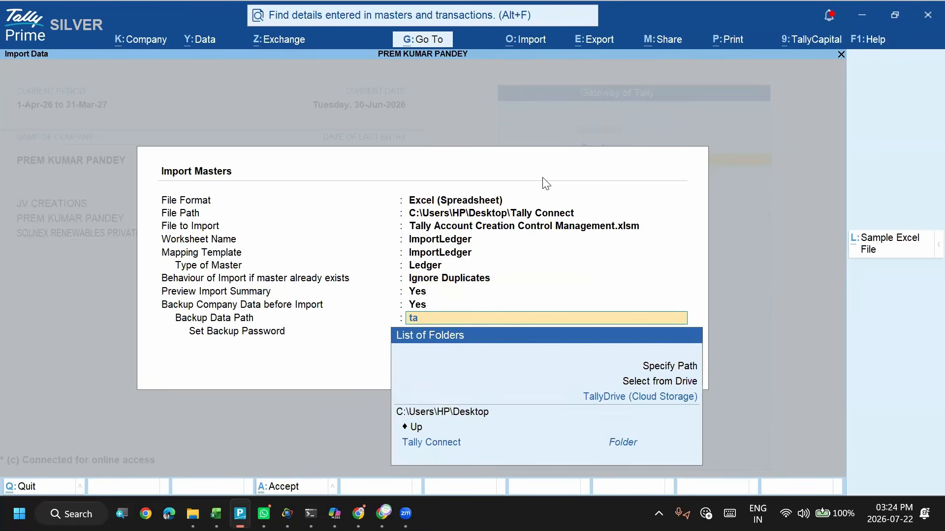
pyautogui.press('Down')
pyautogui.press('Down')
pyautogui.press('Down')
pyautogui.press('Return')
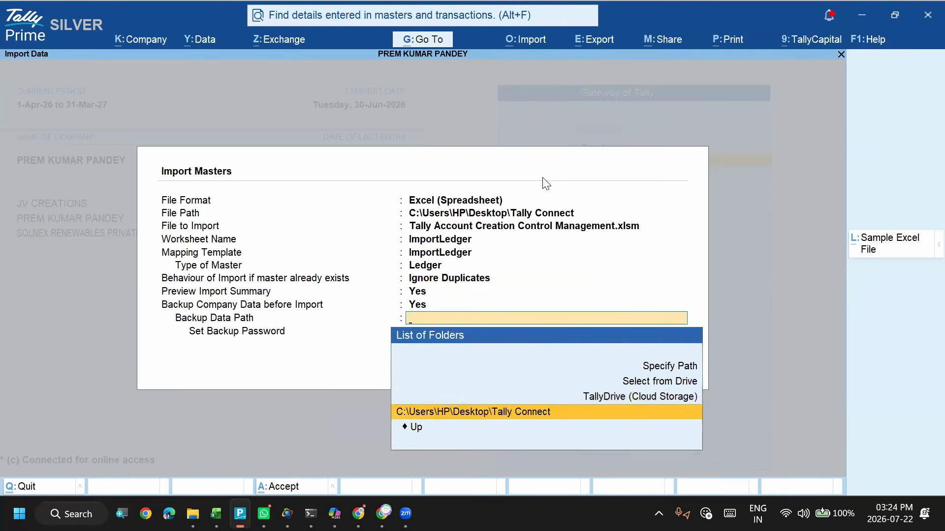
pyautogui.hotkey('ctrl', 'a')
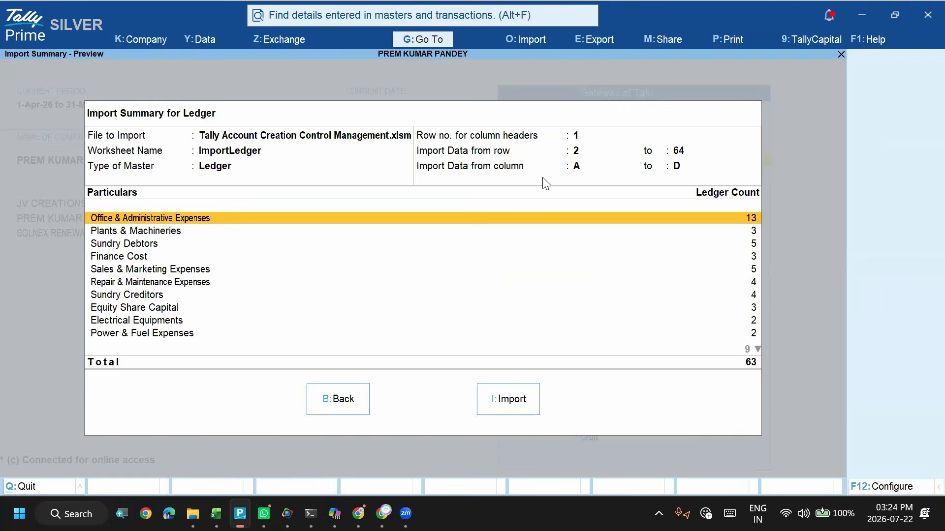
# - Check the end of the LedgerName list in the Excel workbook, and return to the TallyPrime import summary
pyautogui.hotkey('alt', 'Tab')
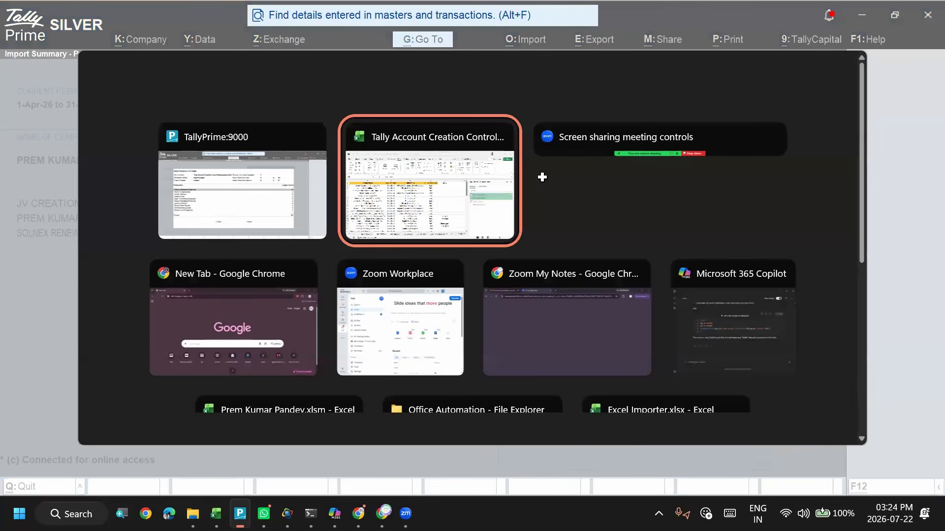
pyautogui.press('Home')
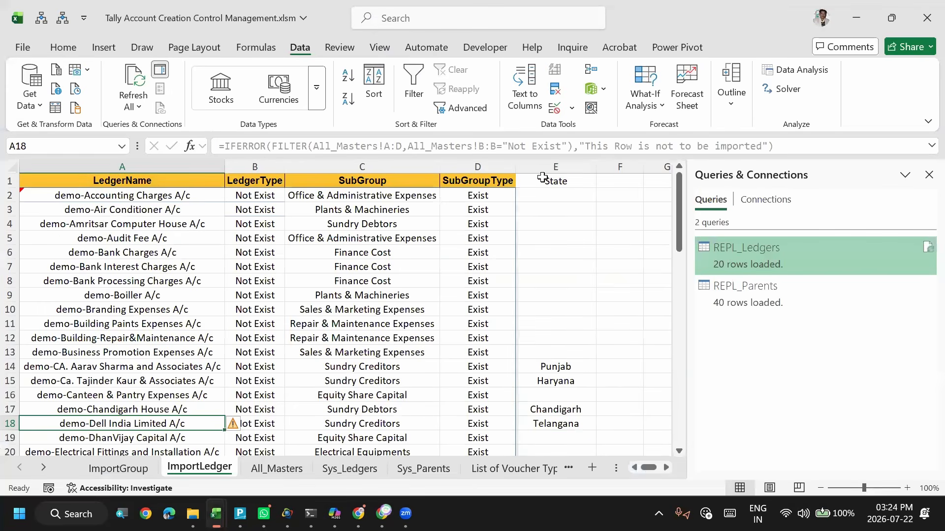
pyautogui.hotkey('ctrl', 'Down')
pyautogui.hotkey('alt', 'Tab')
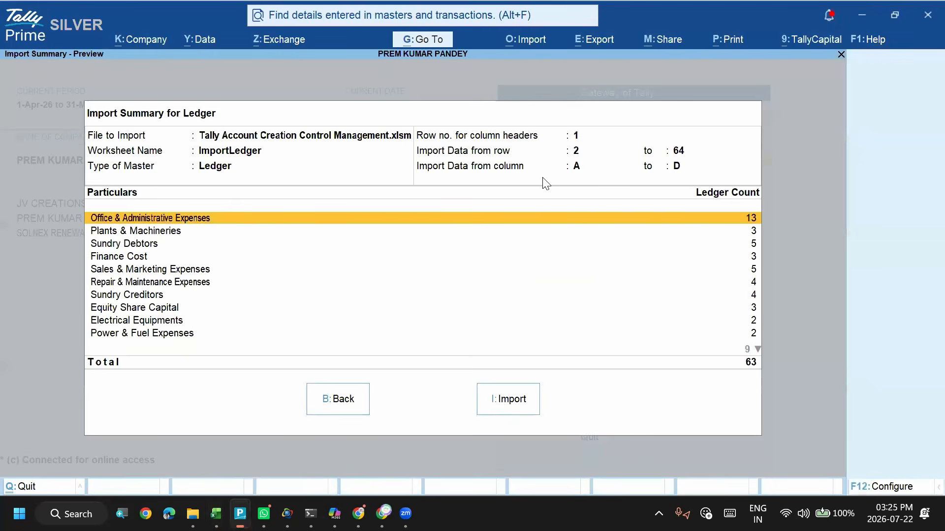
# - Import the previewed ledgers and open the missing referenced group from the import exceptions for creation
pyautogui.click(511, 408)
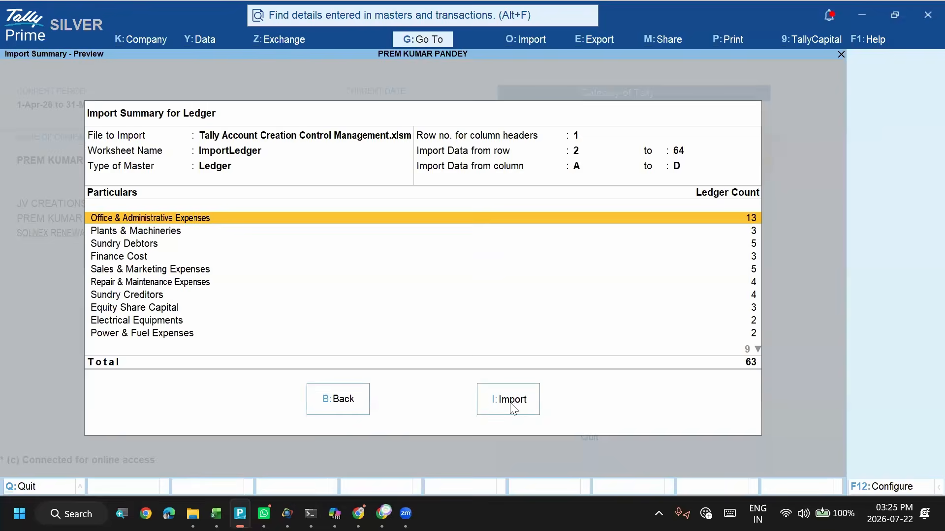
pyautogui.click(430, 306)
pyautogui.press('Down')
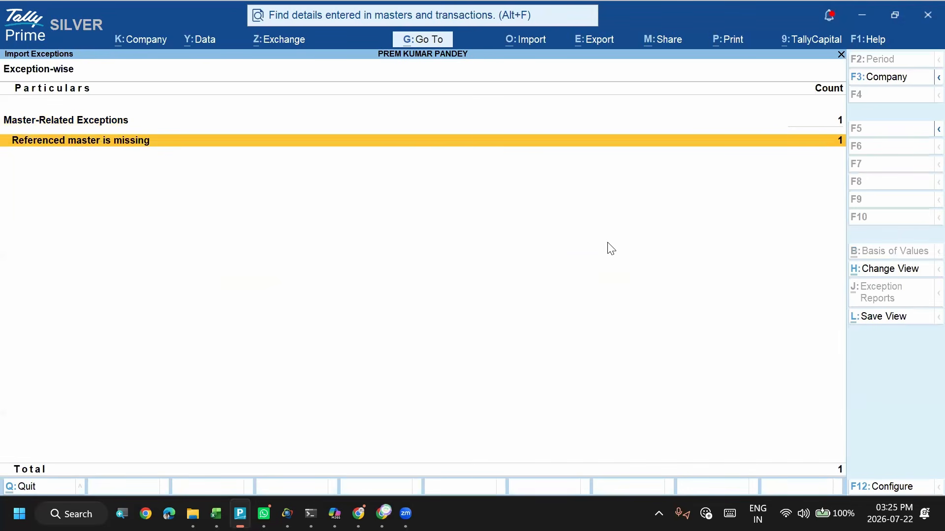
pyautogui.press('Return')
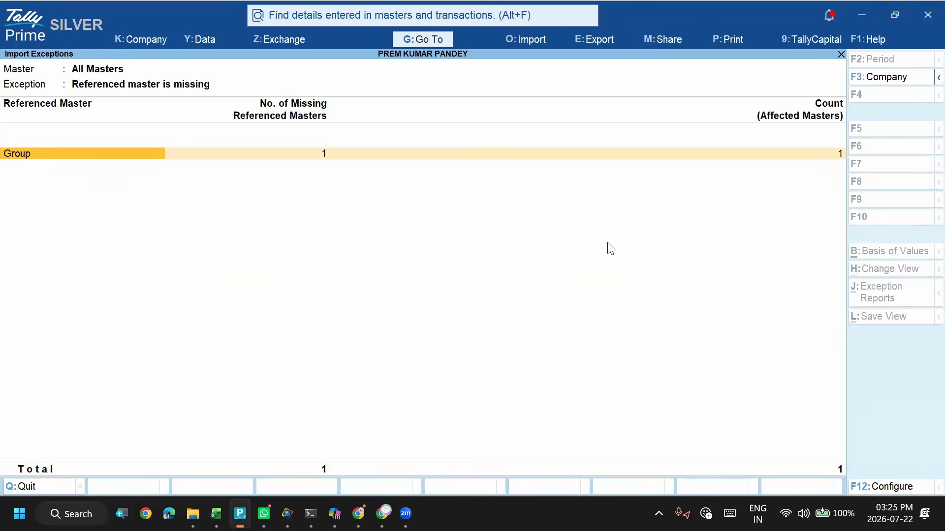
pyautogui.press('Return')
pyautogui.press('Return')
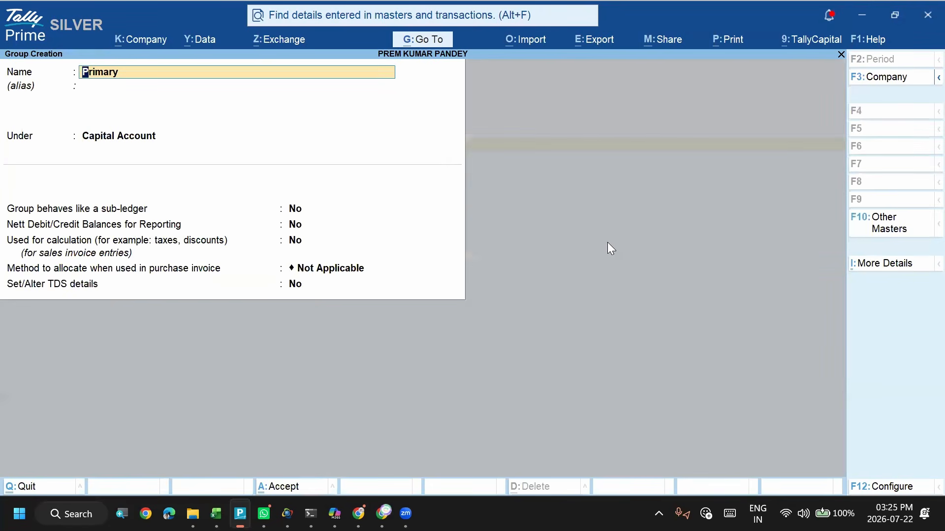
pyautogui.press('Escape')
pyautogui.press('Escape')
pyautogui.press('Return')
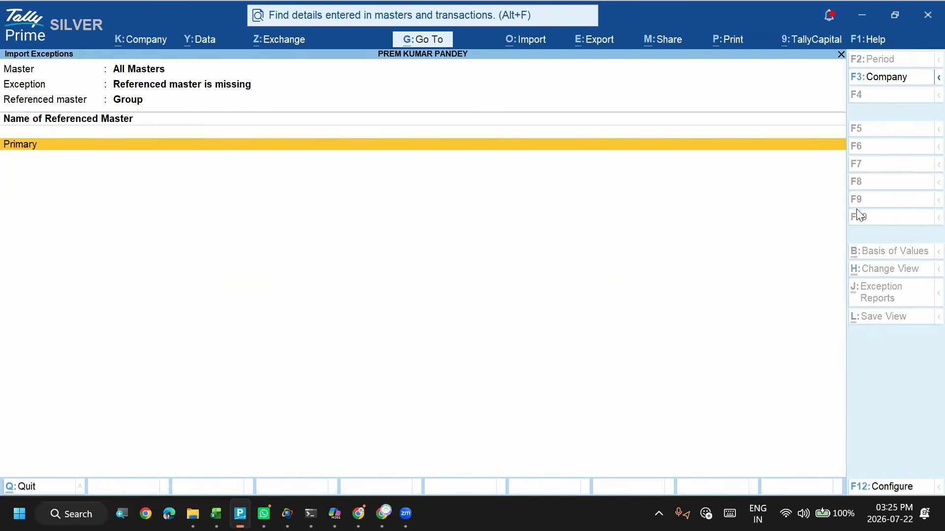
pyautogui.press('Escape')
pyautogui.press('Return')
pyautogui.press('Return')
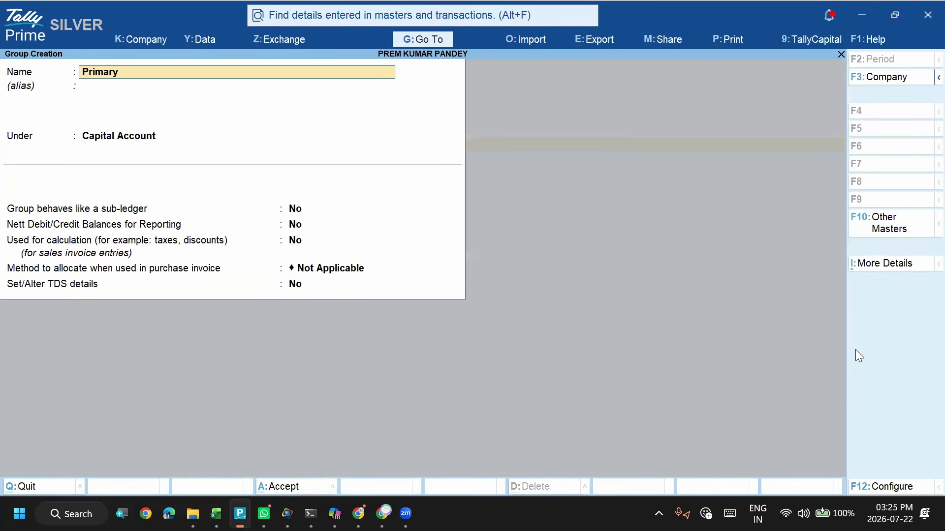
pyautogui.press('BackSpace')
pyautogui.press('Escape')
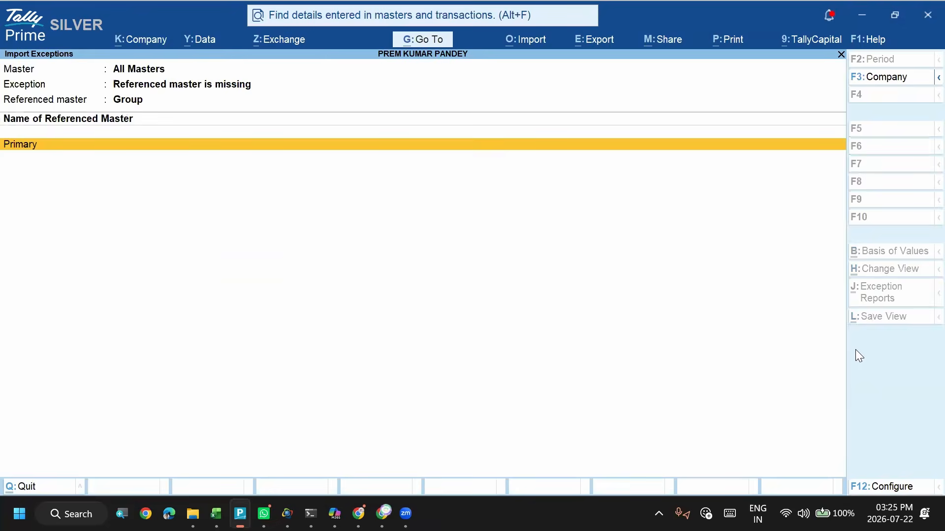
# - Switch to the Excel workbook, review the LedgerName and SubGroup entries on the ImportLedger sheet, and return to the TallyPrime import exceptions
pyautogui.hotkey('alt', 'Tab')
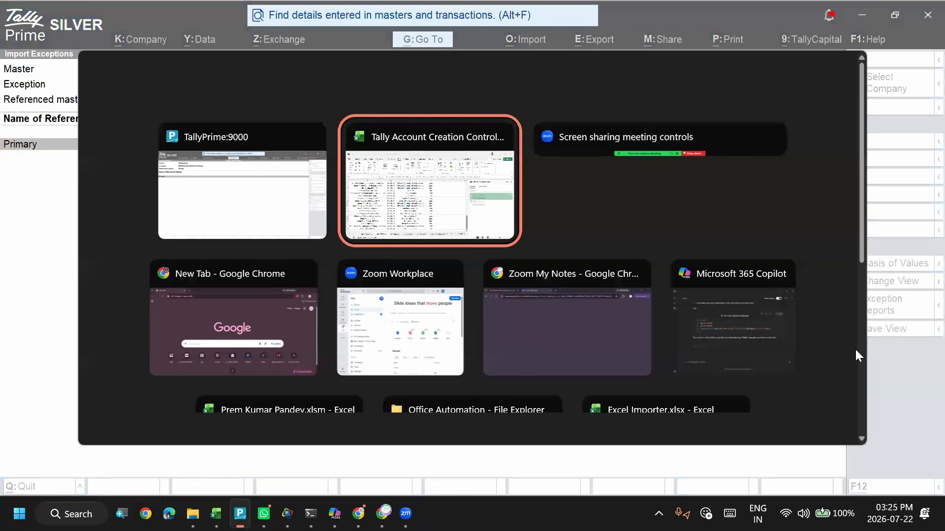
pyautogui.press('Up')
pyautogui.press('Up')
pyautogui.press('Up')
pyautogui.press('Up')
pyautogui.press('Up')
pyautogui.press('Up')
pyautogui.press('Up')
pyautogui.press('Up')
pyautogui.press('Up')
pyautogui.press('Up')
pyautogui.press('Up')
pyautogui.press('Up')
pyautogui.press('Up')
pyautogui.press('Up')
pyautogui.press('Up')
pyautogui.press('Up')
pyautogui.press('Up')
pyautogui.press('Up')
pyautogui.press('Up')
pyautogui.press('Up')
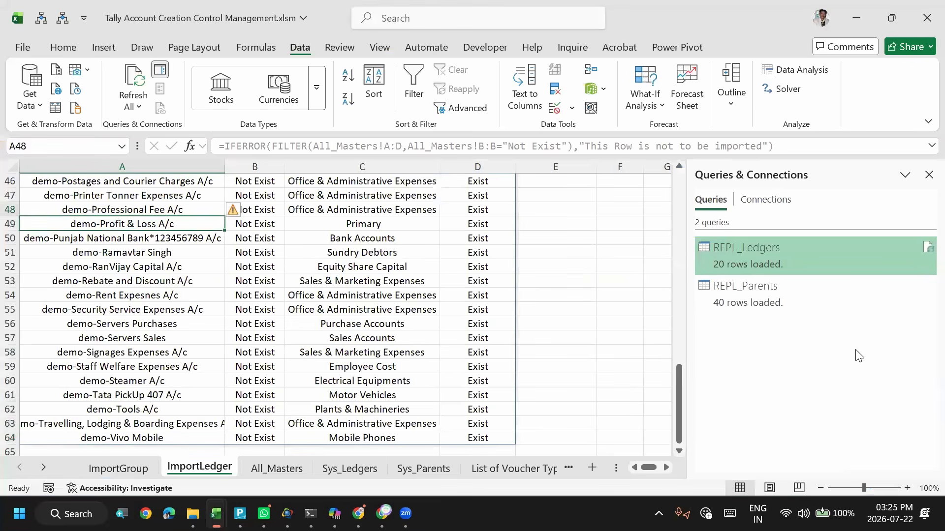
pyautogui.press('Up')
pyautogui.press('Up')
pyautogui.press('Up')
pyautogui.press('Up')
pyautogui.press('Up')
pyautogui.press('Up')
pyautogui.press('Up')
pyautogui.press('Up')
pyautogui.press('Up')
pyautogui.press('Up')
pyautogui.press('Up')
pyautogui.press('Up')
pyautogui.press('Up')
pyautogui.press('Up')
pyautogui.press('Up')
pyautogui.press('Up')
pyautogui.press('Up')
pyautogui.press('Up')
pyautogui.press('Up')
pyautogui.press('Up')
pyautogui.press('Down')
pyautogui.press('Down')
pyautogui.press('Down')
pyautogui.press('Down')
pyautogui.press('Down')
pyautogui.press('Down')
pyautogui.press('Down')
pyautogui.press('Down')
pyautogui.press('Down')
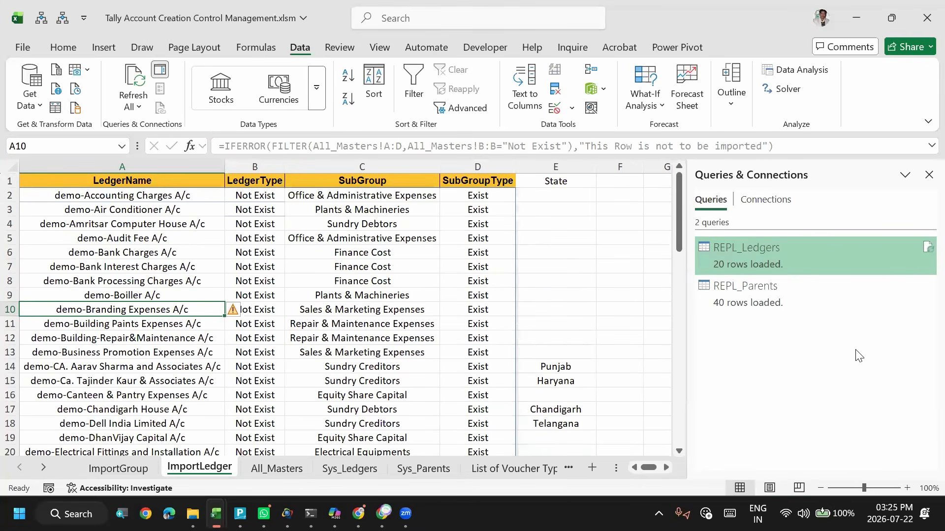
pyautogui.press('Down')
pyautogui.press('Down')
pyautogui.press('Down')
pyautogui.press('Down')
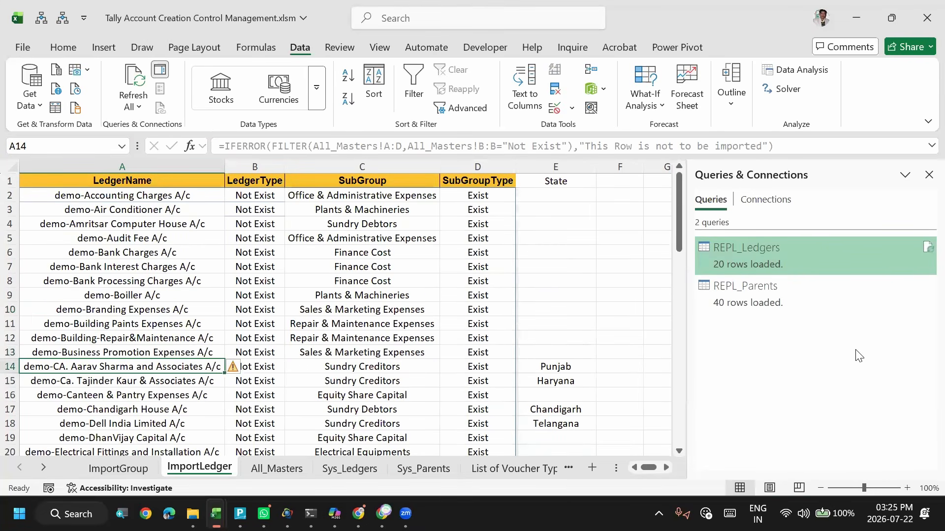
pyautogui.hotkey('alt', 'Tab')
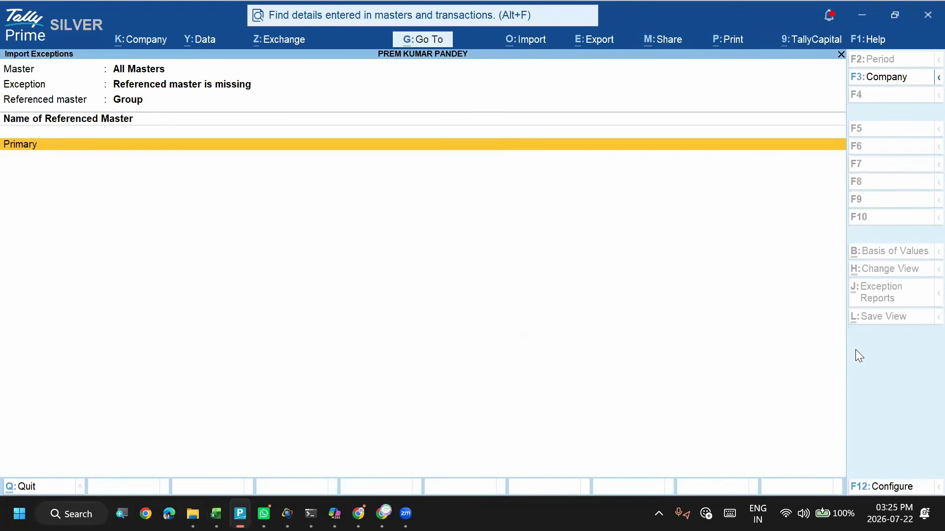
pyautogui.press('Return')
pyautogui.press('BackSpace')
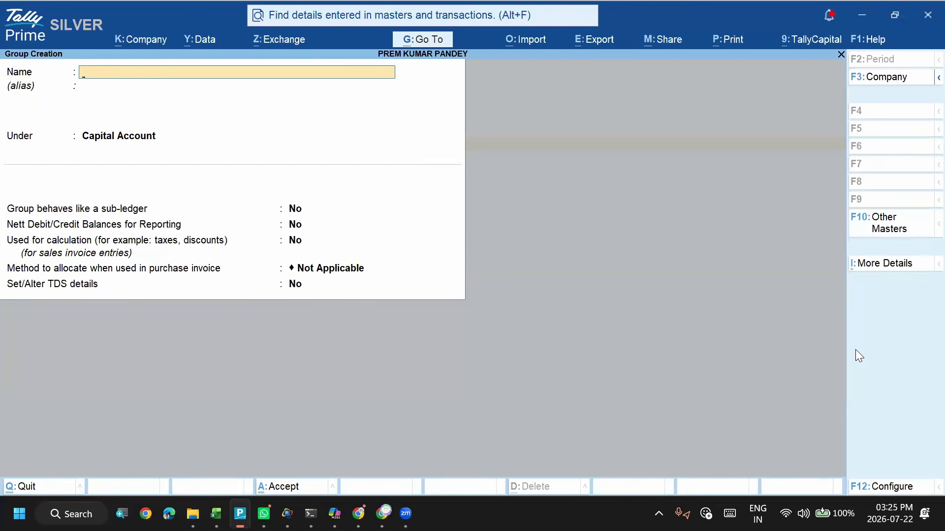
pyautogui.press('Escape')
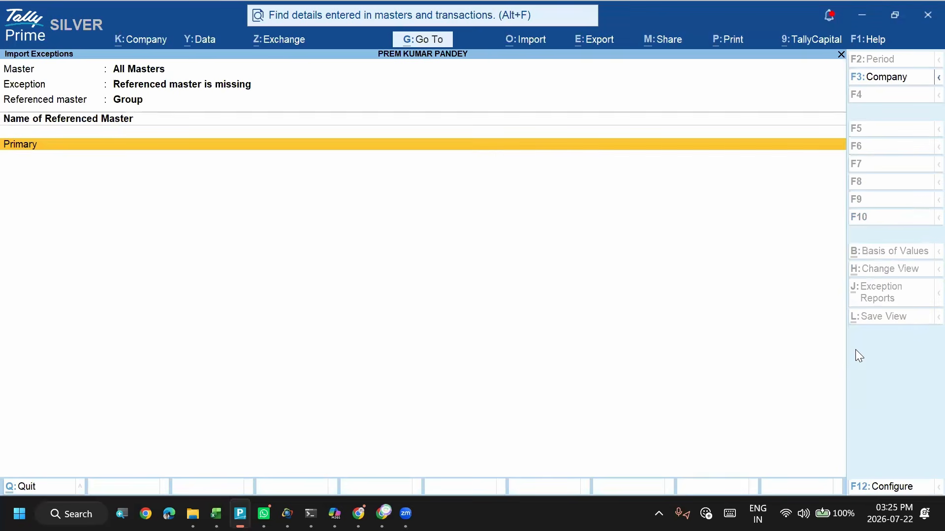
pyautogui.press('Escape')
pyautogui.press('Escape')
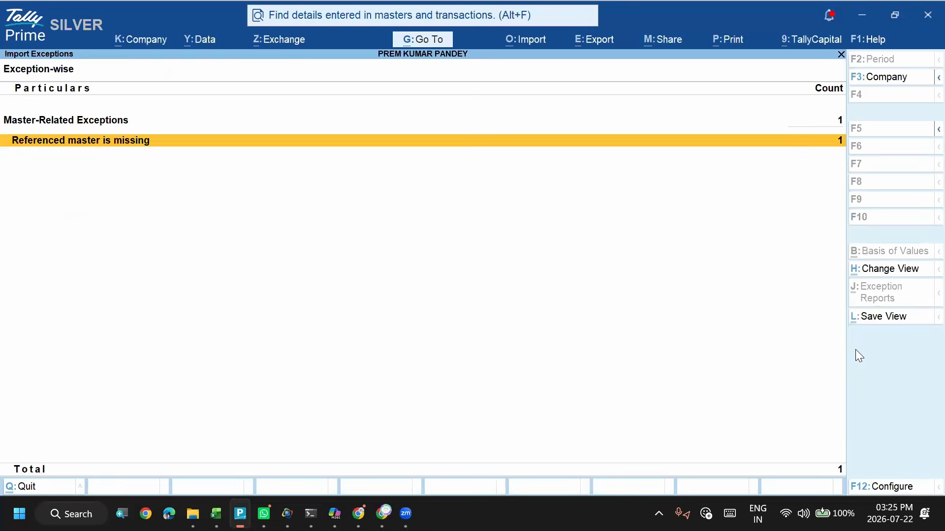
pyautogui.press('Up')
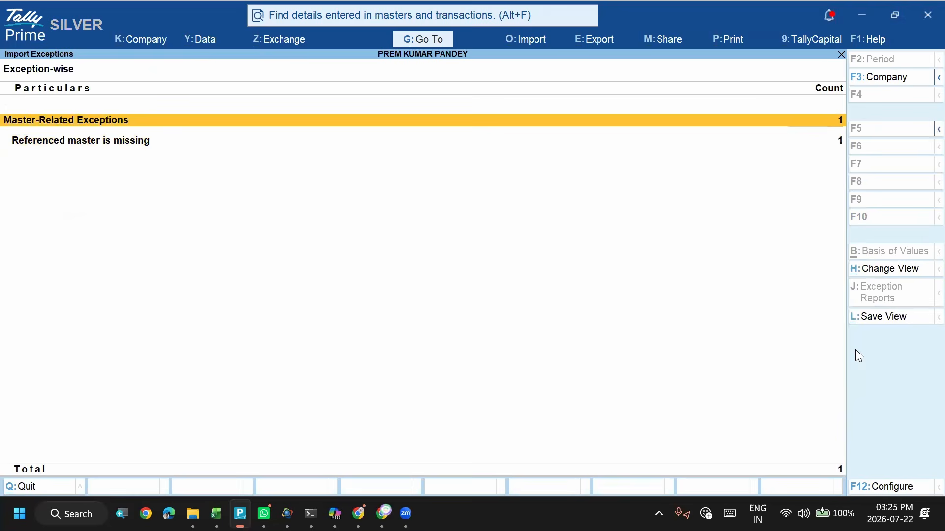
pyautogui.press('Down')
pyautogui.press('Return')
pyautogui.press('Return')
pyautogui.press('Return')
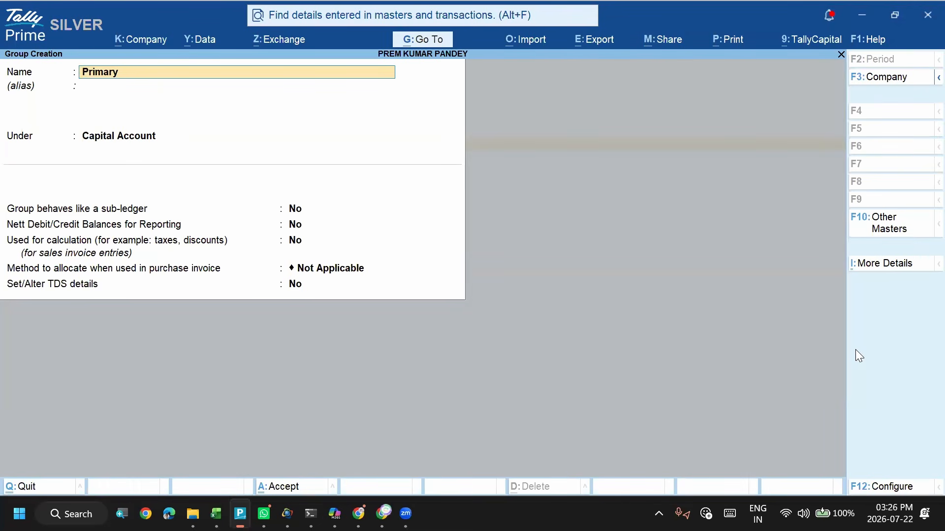
pyautogui.press('Escape')
pyautogui.press('Escape')
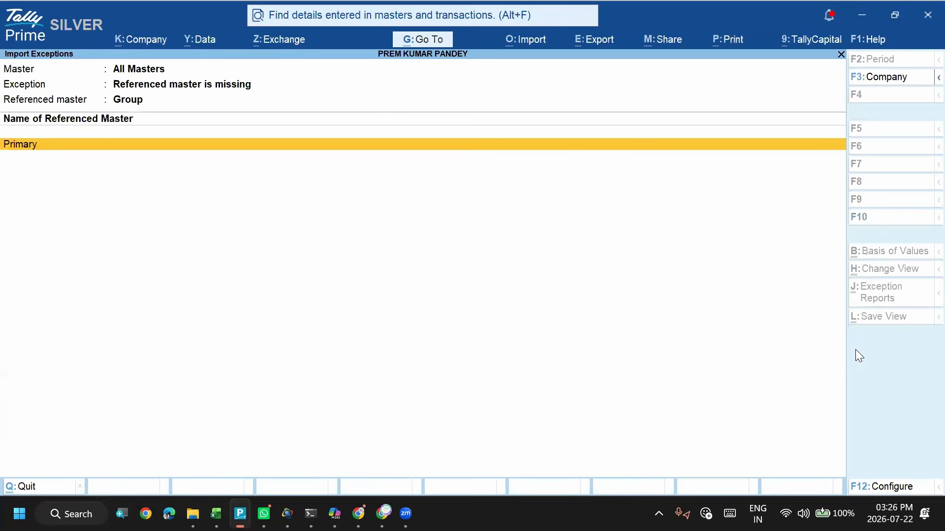
# - Create the missing Primary group under Capital Account from the import exceptions, and close the exceptions report
pyautogui.press('Return')
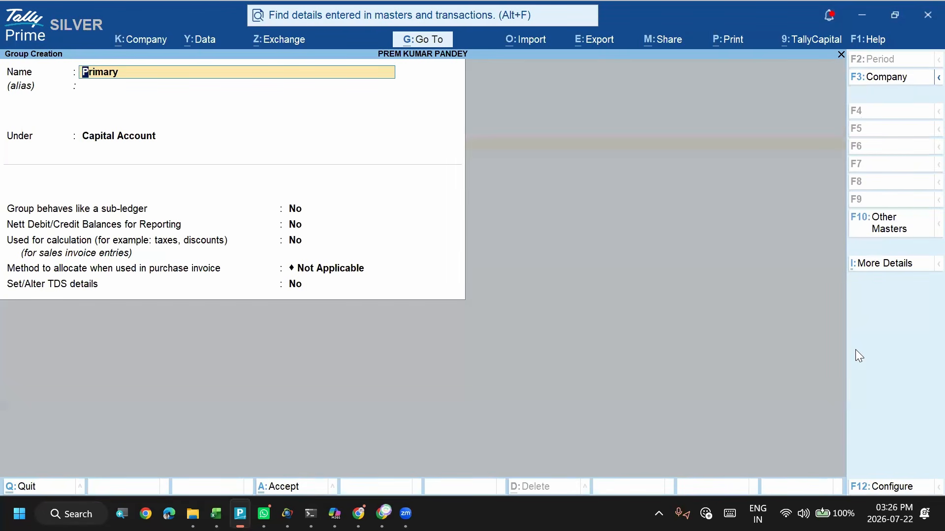
pyautogui.press('Return')
pyautogui.hotkey('ctrl', 'a')
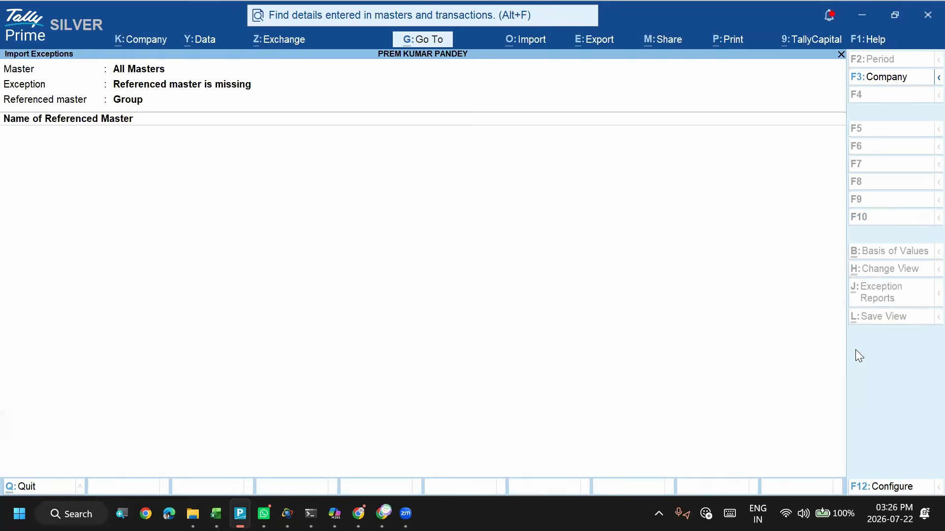
pyautogui.press('Escape')
pyautogui.press('Escape')
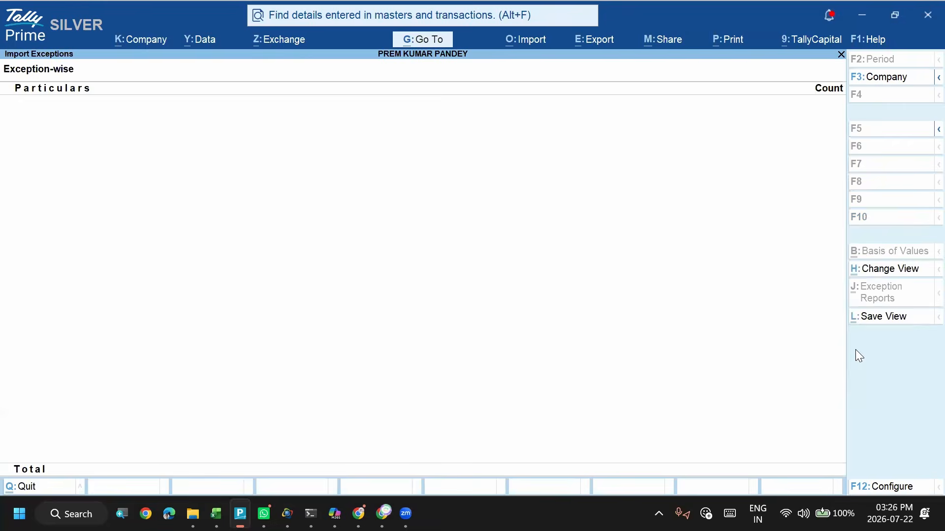
pyautogui.press('Escape')
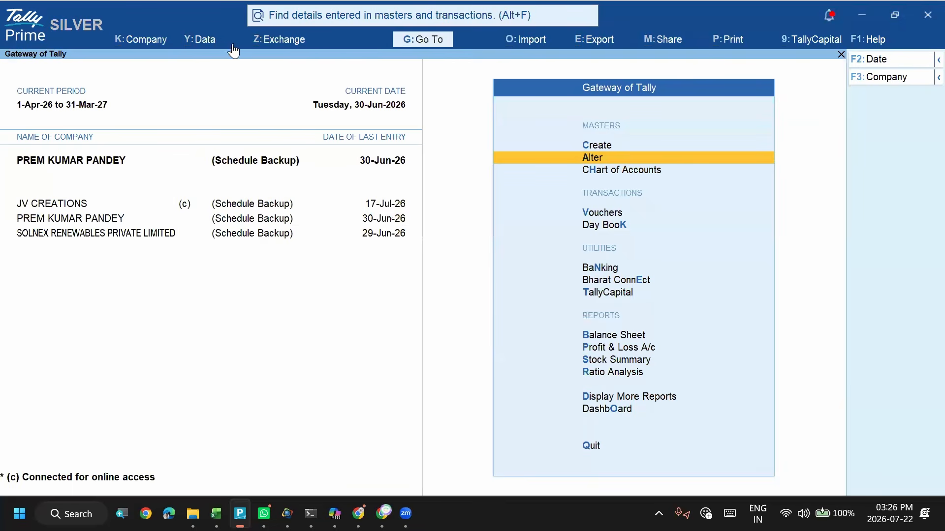
# - Open the company's Chart of Accounts for ledgers and display it in Ledger View
pyautogui.click(208, 46)
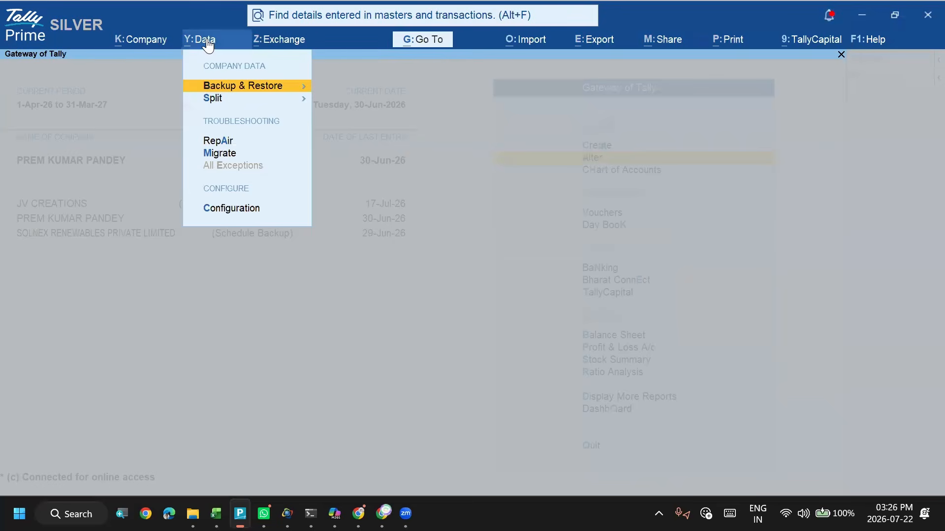
pyautogui.click(209, 46)
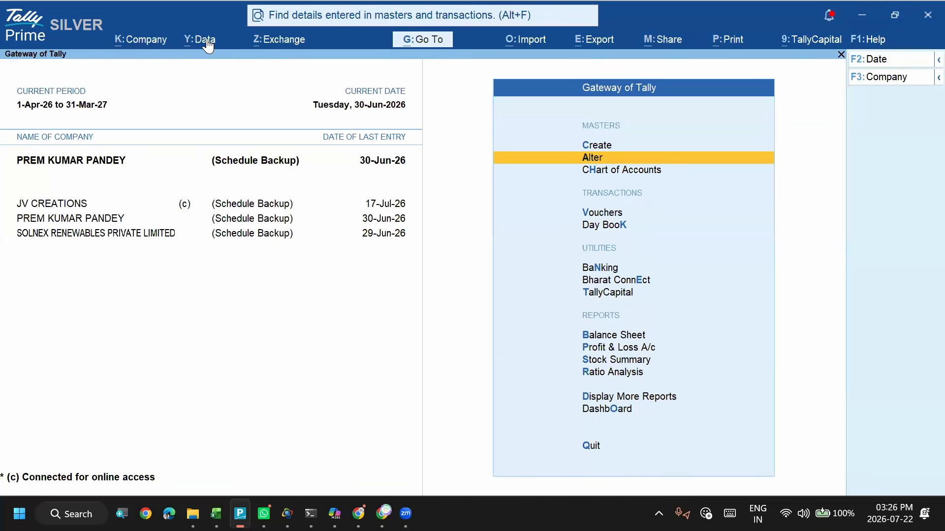
pyautogui.press('h')
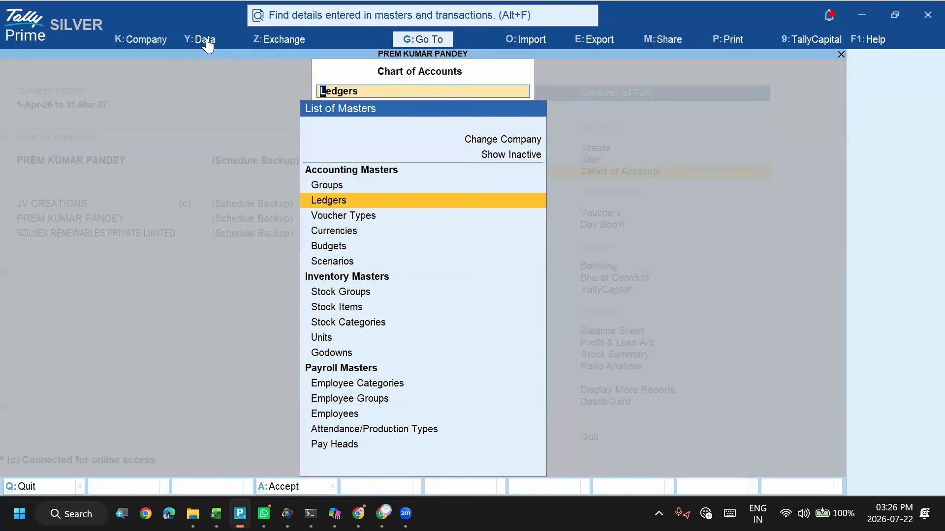
pyautogui.press('Return')
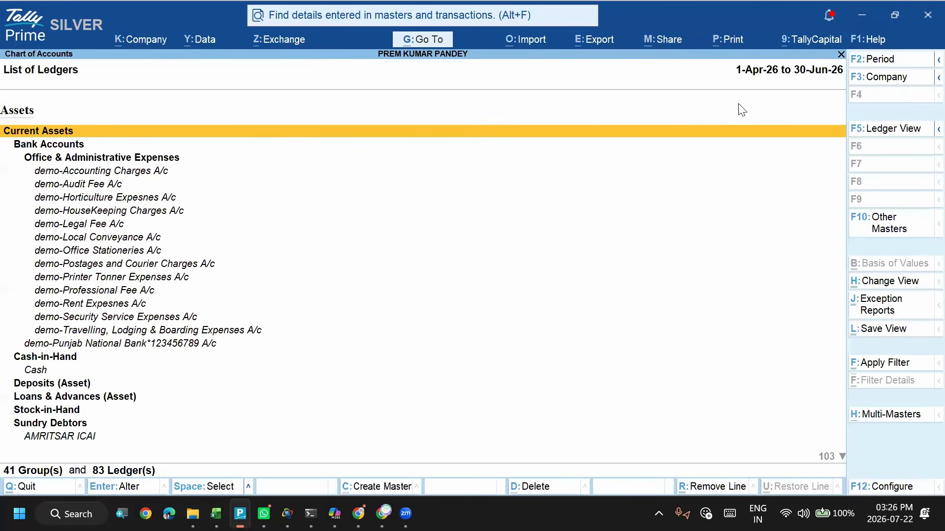
pyautogui.click(884, 129)
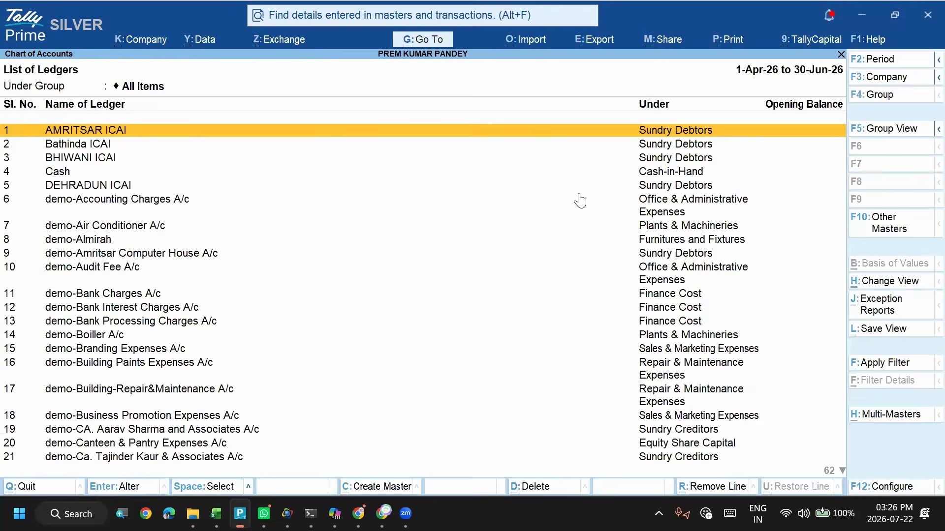
# - Inspect the group and mailing state of the demo-Accounting Charges A/c ledger, and quit without saving changes
pyautogui.click(223, 185)
pyautogui.press('Down')
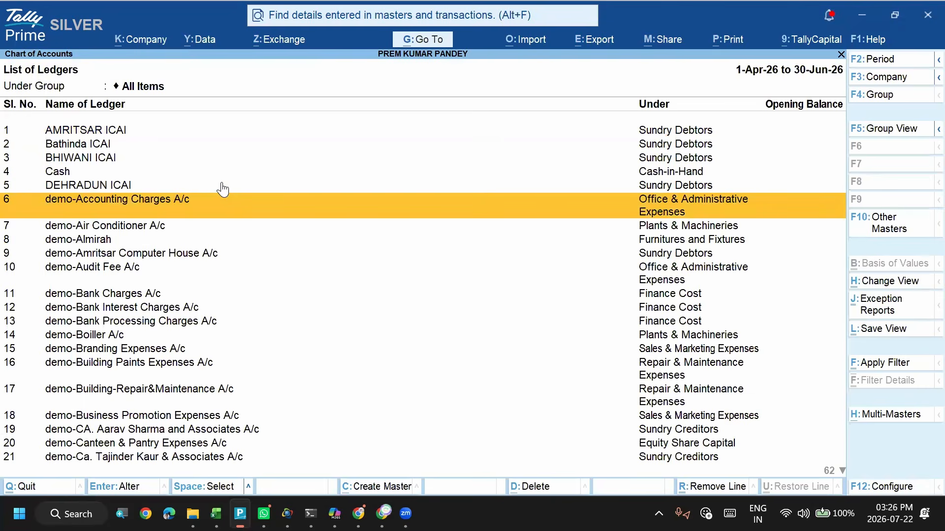
pyautogui.press('Return')
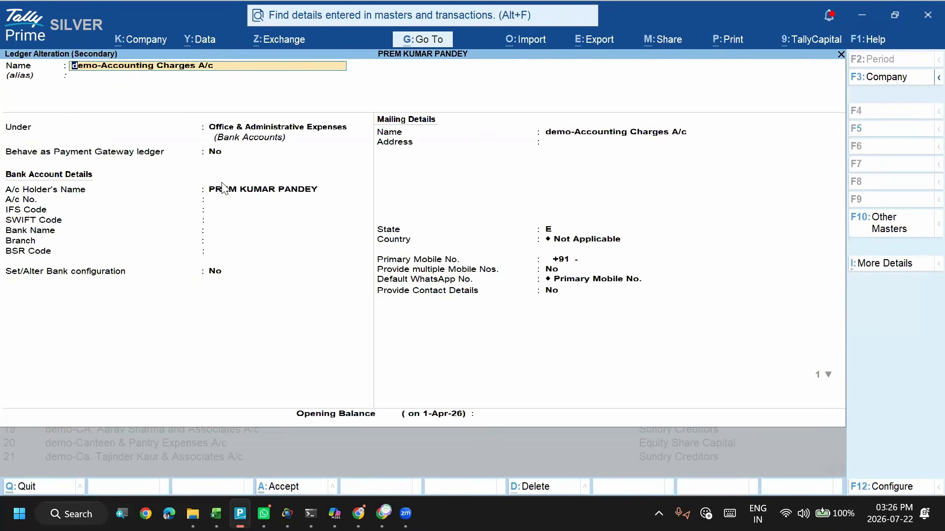
pyautogui.press('Escape')
pyautogui.press('Escape')
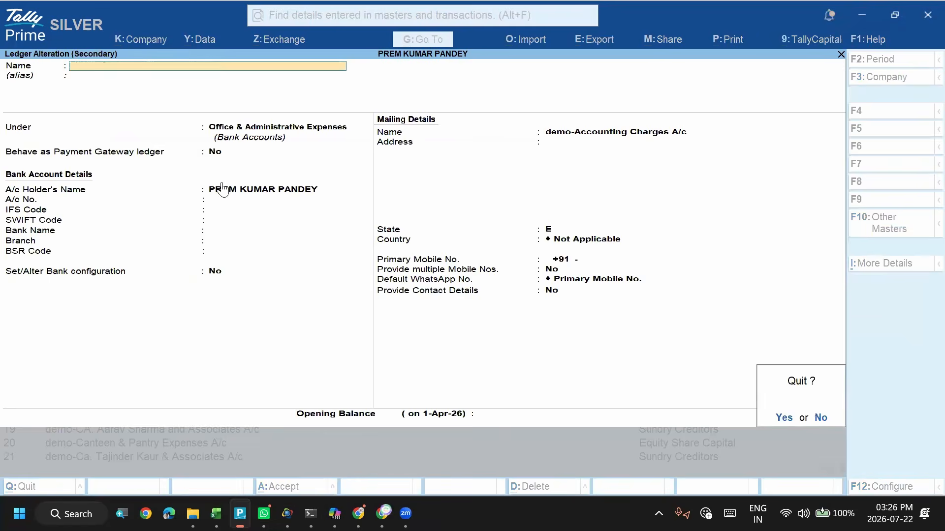
pyautogui.press('y')
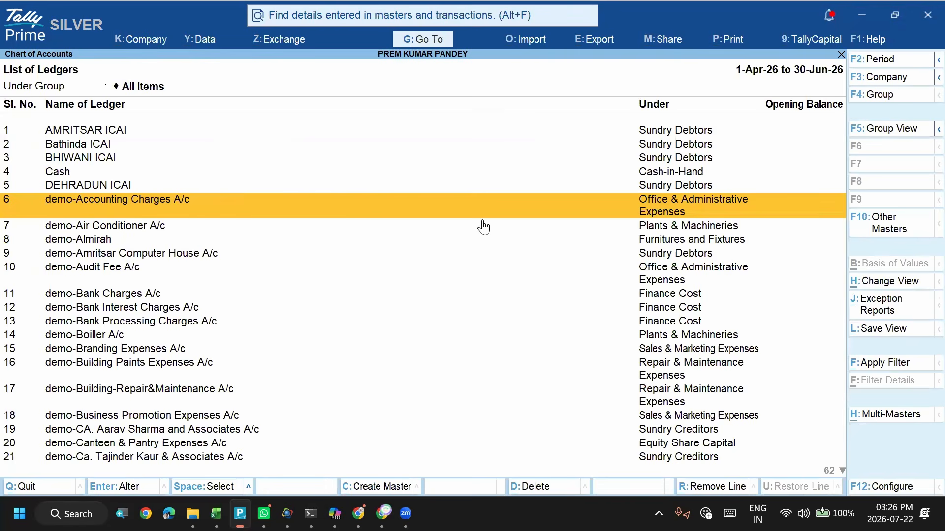
# - Switch to the Excel workbook to check the State column on the ImportLedger sheet, and return to the TallyPrime ledger list
pyautogui.press('Down')
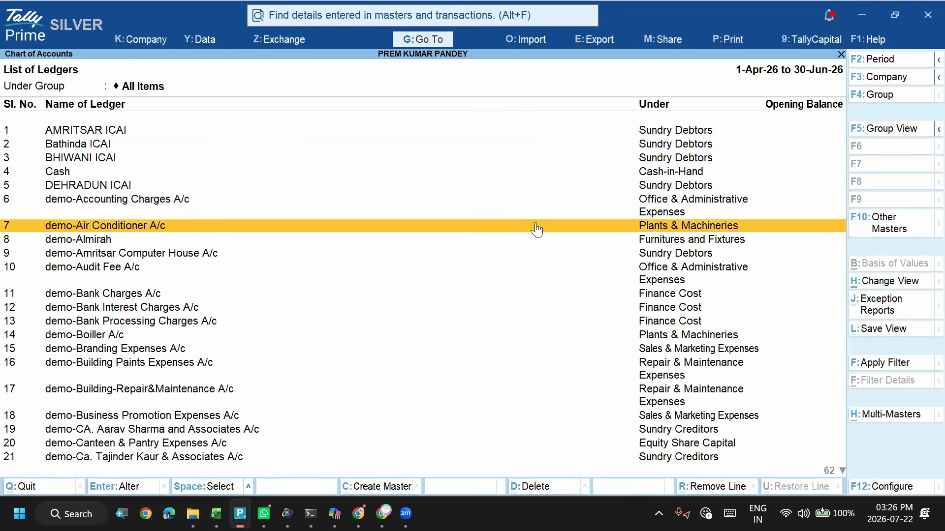
pyautogui.press('Up')
pyautogui.press('Up')
pyautogui.press('Down')
pyautogui.hotkey('alt', 'Tab')
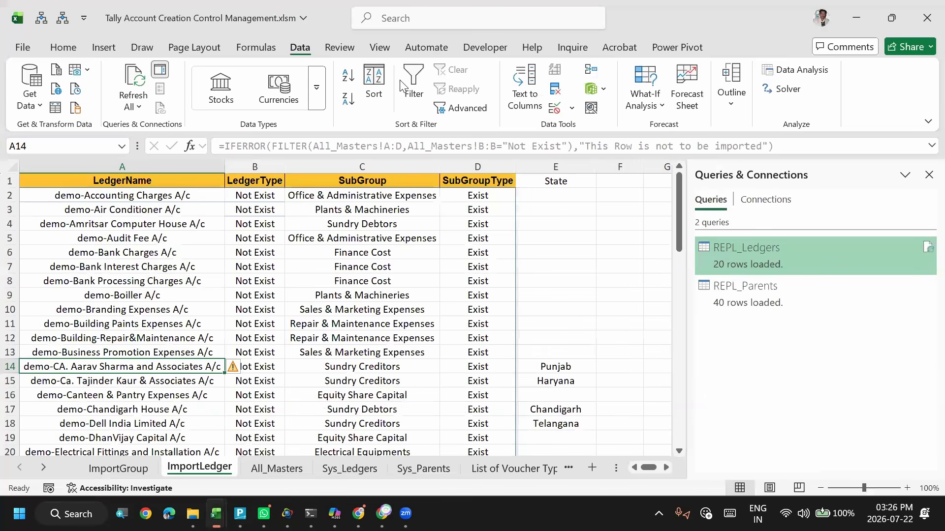
pyautogui.click(522, 275)
pyautogui.click(546, 184)
pyautogui.hotkey('alt', 'Tab')
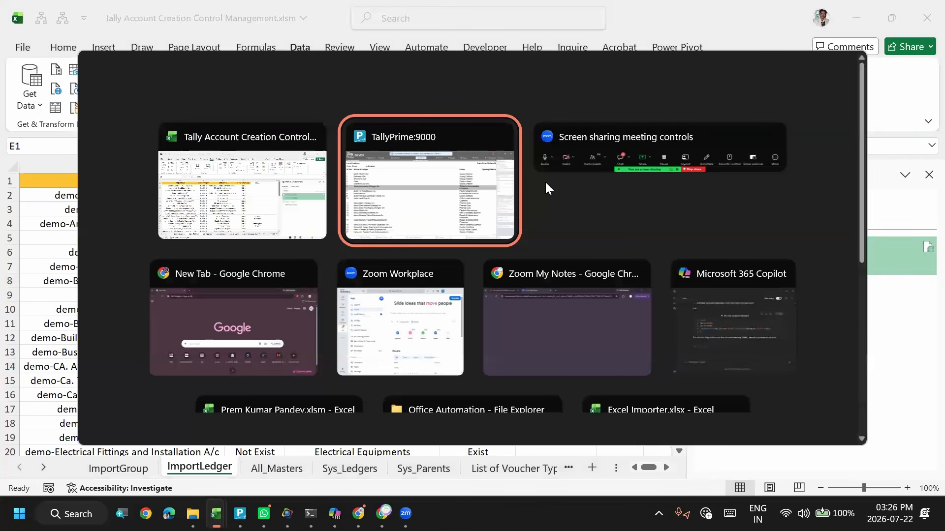
pyautogui.hotkey('alt', 'Tab')
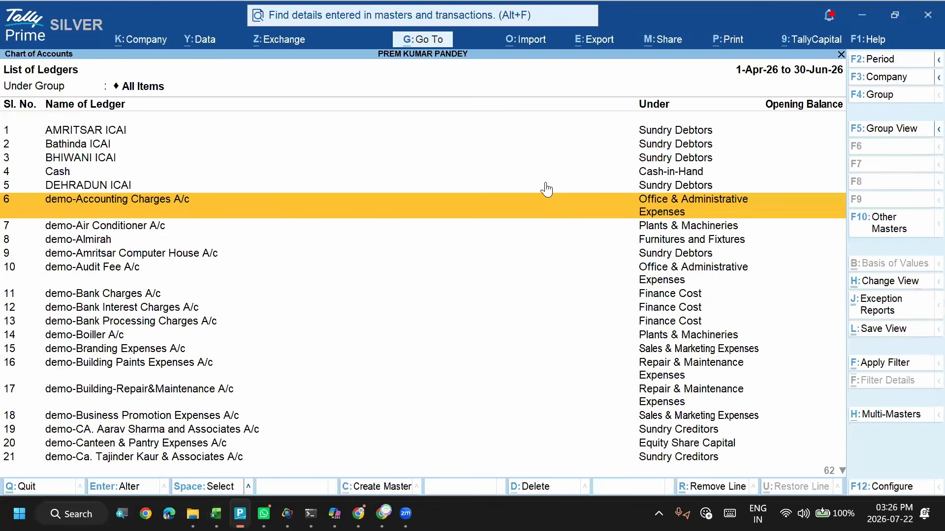
# - Review the imported demo ledgers and their parent groups in the List of Ledgers, and go back to the master type selection
pyautogui.press('Up')
pyautogui.press('Up')
pyautogui.press('Up')
pyautogui.press('Down')
pyautogui.press('Down')
pyautogui.press('Down')
pyautogui.press('Down')
pyautogui.press('Down')
pyautogui.press('Down')
pyautogui.press('Down')
pyautogui.press('Down')
pyautogui.press('Down')
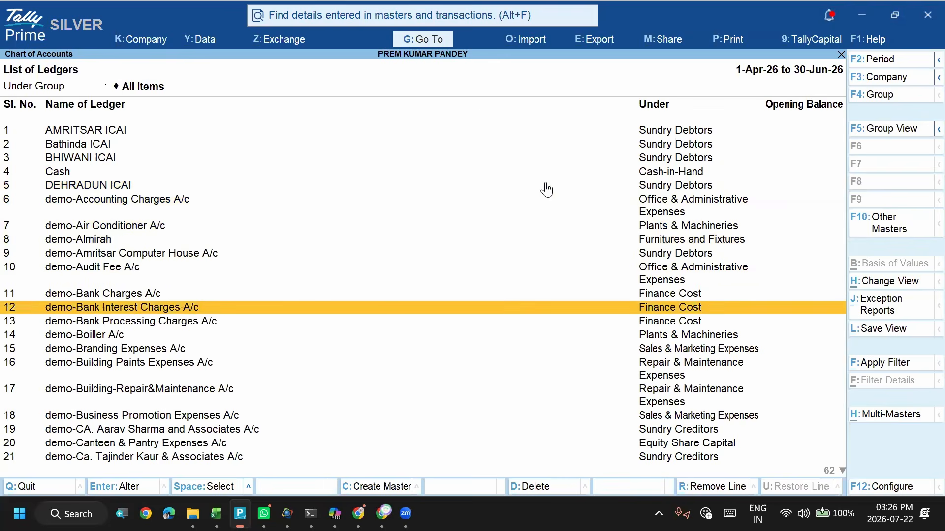
pyautogui.press('Up')
pyautogui.press('Up')
pyautogui.press('Up')
pyautogui.press('Up')
pyautogui.press('Up')
pyautogui.press('Up')
pyautogui.press('Up')
pyautogui.press('Up')
pyautogui.press('Up')
pyautogui.press('Up')
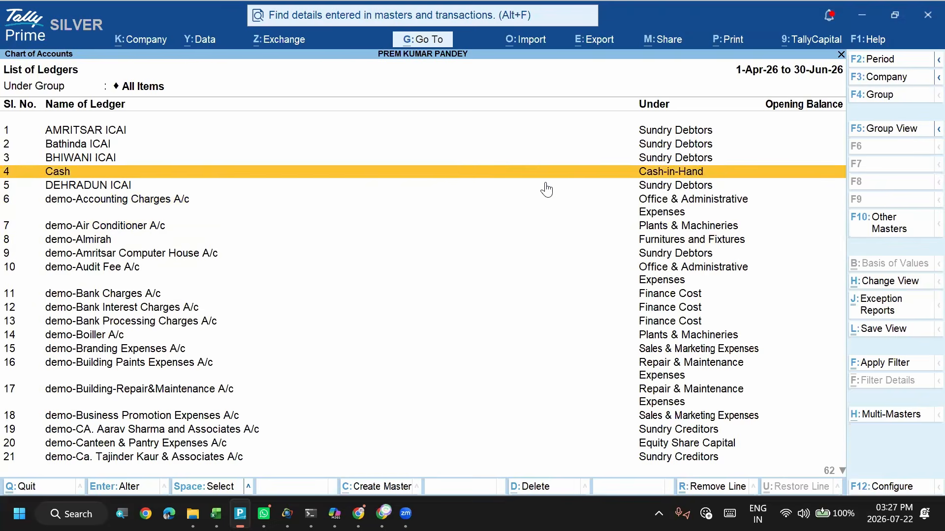
pyautogui.press('Up')
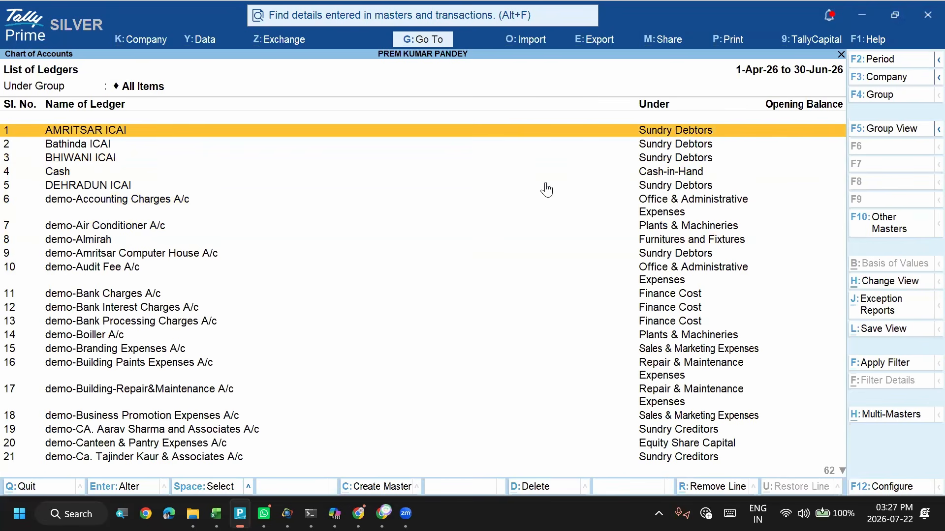
pyautogui.press('Escape')
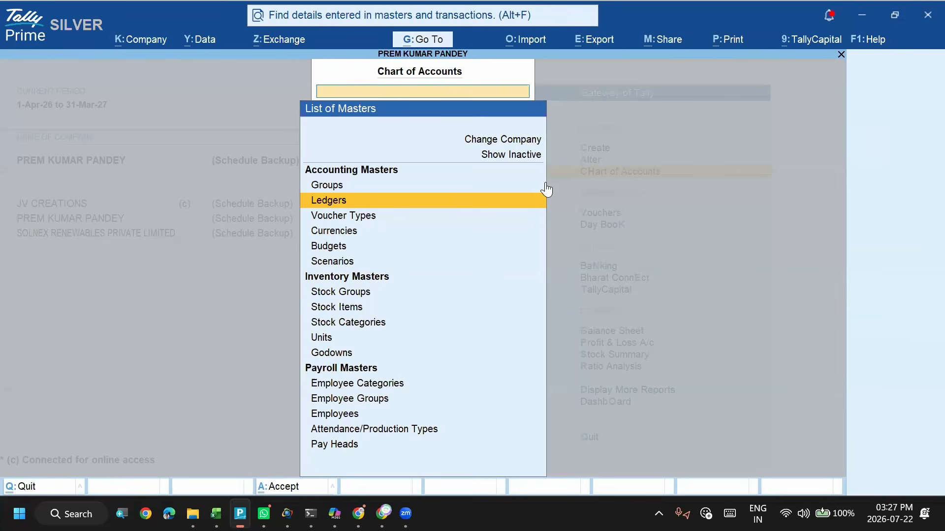
# - Close the Chart of Accounts master selection and switch to the Excel workbook's ImportLedger sheet
pyautogui.press('Escape')
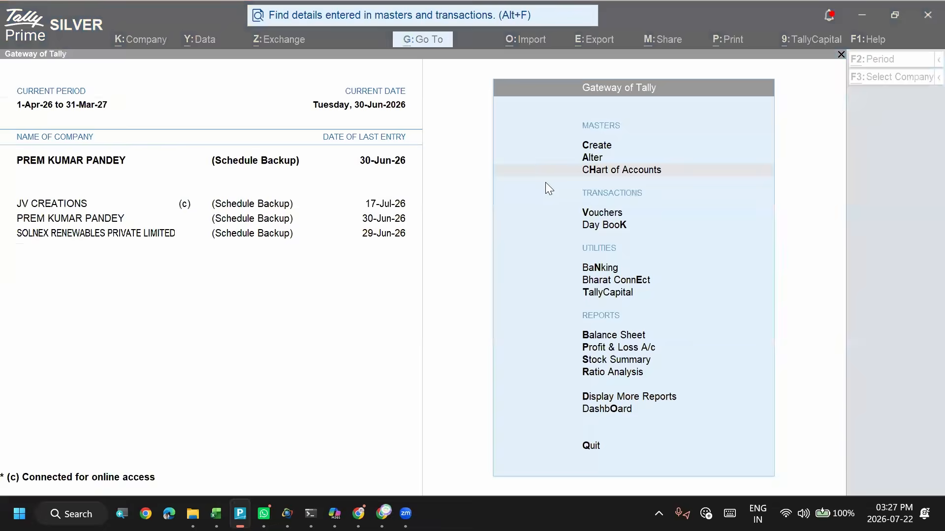
pyautogui.hotkey('alt', 'Tab')
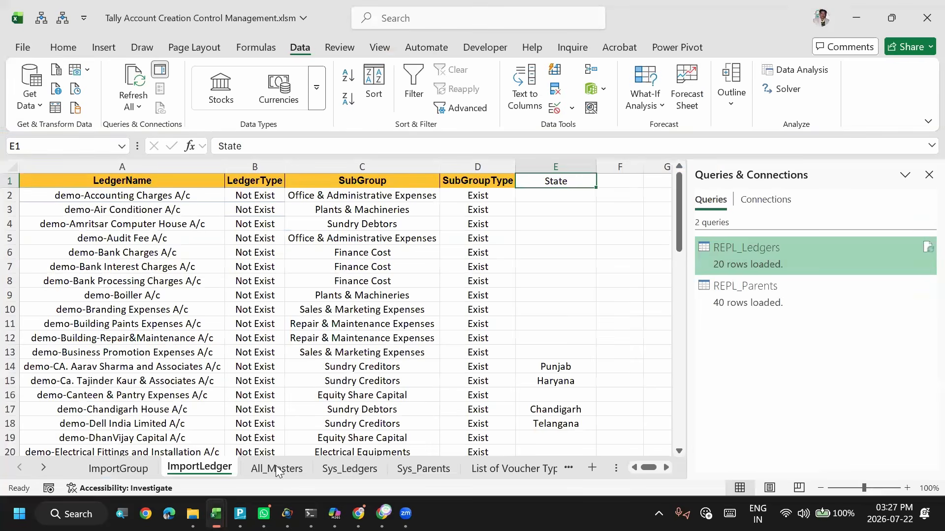
pyautogui.click(275, 467)
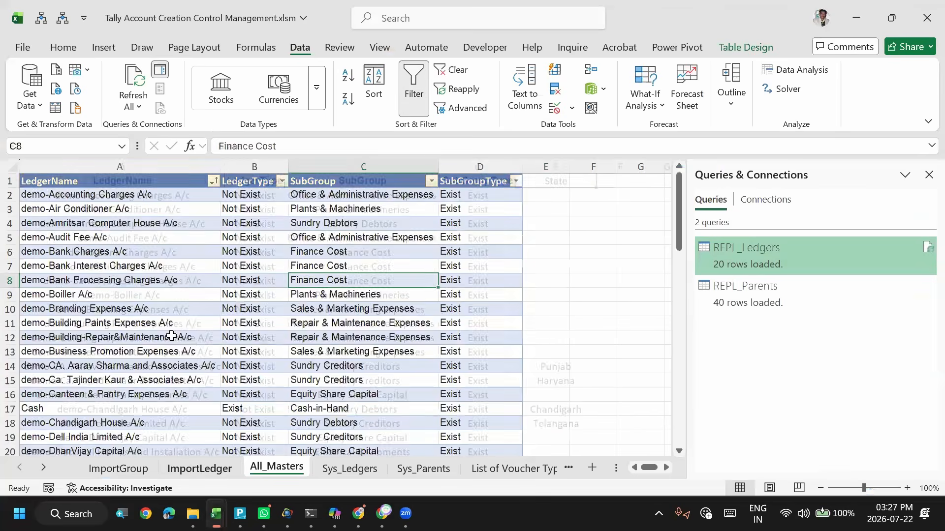
pyautogui.click(201, 468)
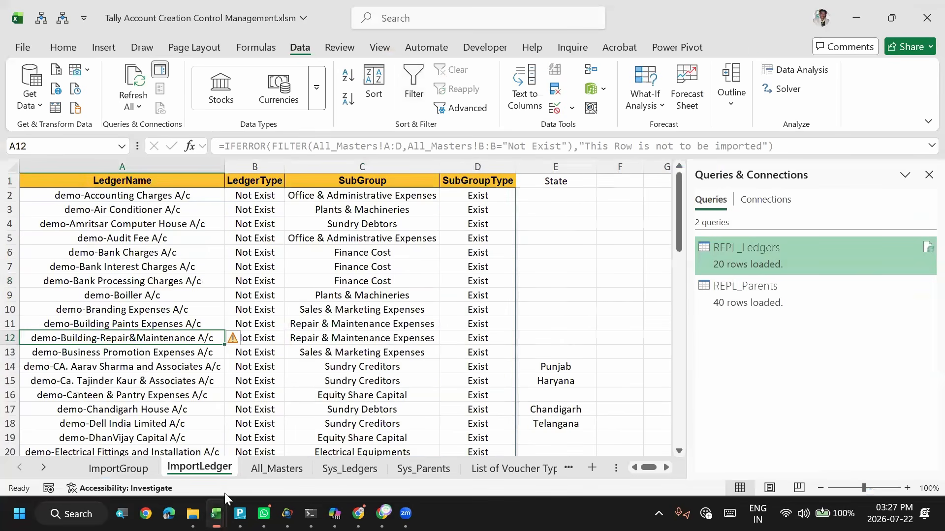
# - Examine the State column on the ImportLedger sheet from its header down to the Sundry Creditors rows
pyautogui.click(545, 223)
pyautogui.press('Up')
pyautogui.press('Up')
pyautogui.press('Up')
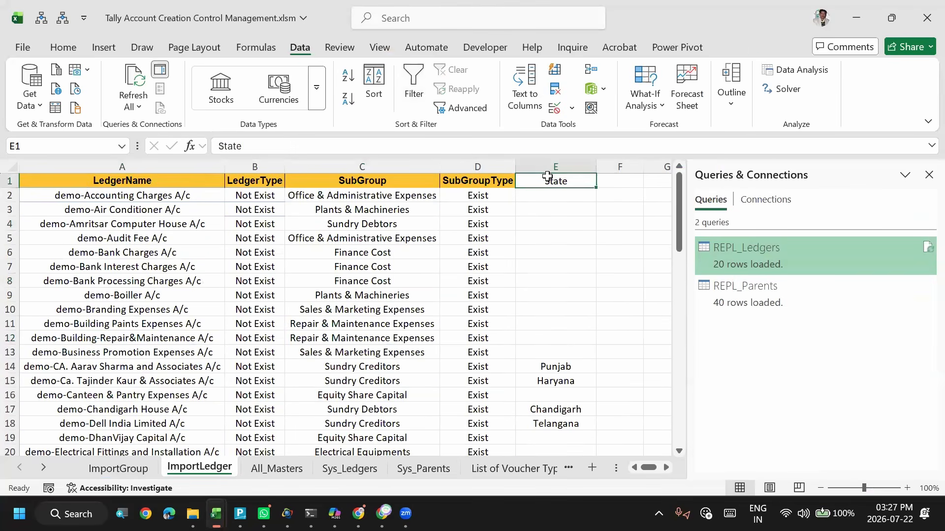
pyautogui.press('Down')
pyautogui.press('Down')
pyautogui.press('Down')
pyautogui.press('Down')
pyautogui.press('Down')
pyautogui.press('Down')
pyautogui.press('Down')
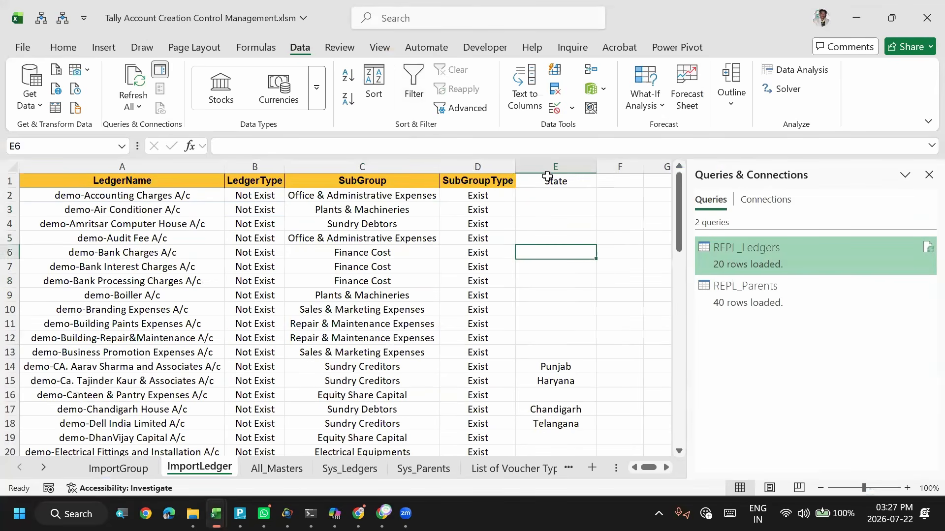
pyautogui.press('Down')
pyautogui.press('Down')
pyautogui.press('Down')
pyautogui.press('Down')
pyautogui.press('Down')
pyautogui.press('Down')
pyautogui.press('Down')
pyautogui.press('Up')
pyautogui.press('Down')
pyautogui.press('Down')
pyautogui.press('Down')
pyautogui.press('Down')
pyautogui.press('Up')
pyautogui.press('Up')
pyautogui.press('Up')
pyautogui.press('Up')
pyautogui.press('Up')
pyautogui.press('Up')
pyautogui.press('Down')
pyautogui.press('Down')
pyautogui.press('Down')
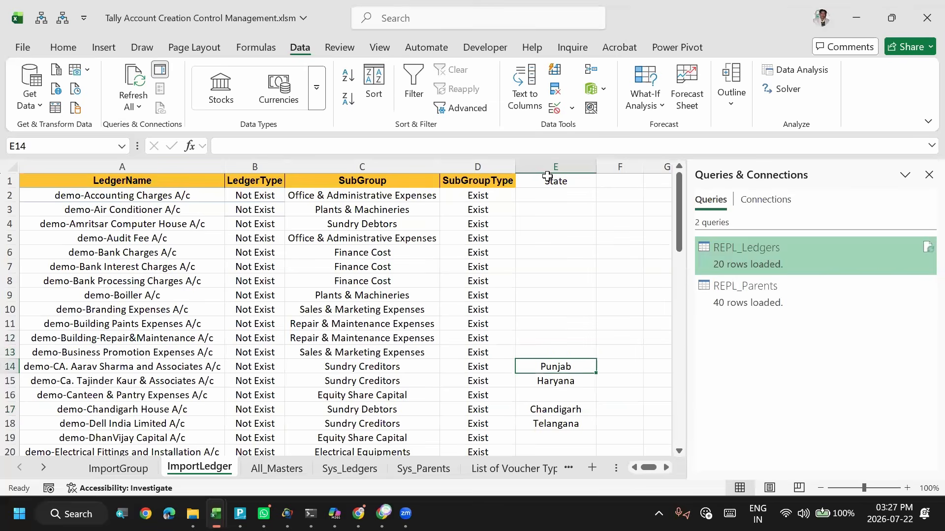
pyautogui.hotkey('alt', 'Tab')
pyautogui.hotkey('alt', 'shift', 'Tab')
pyautogui.press('Right')
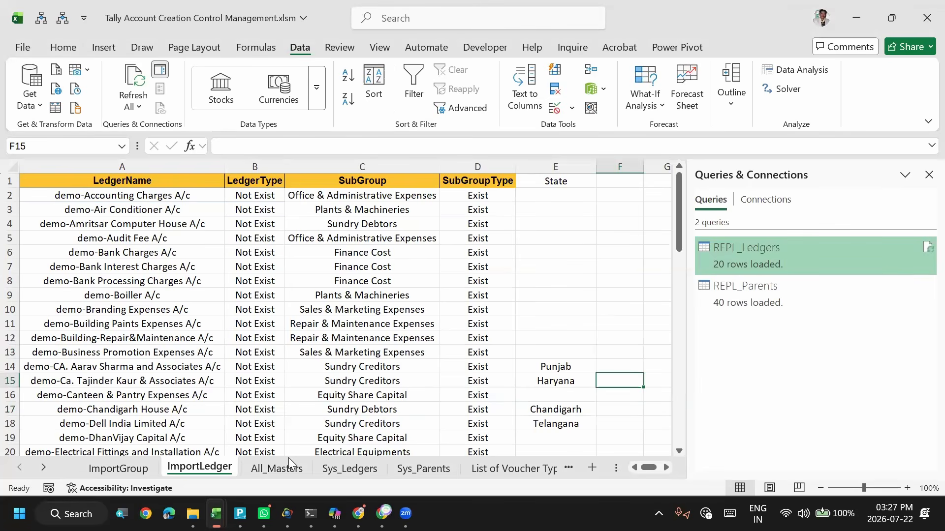
# - Check the extent of the ledger table on the Sys_Ledgers sheet, and refresh all of the workbook's queries
pyautogui.click(338, 470)
pyautogui.click(187, 254)
pyautogui.click(50, 254)
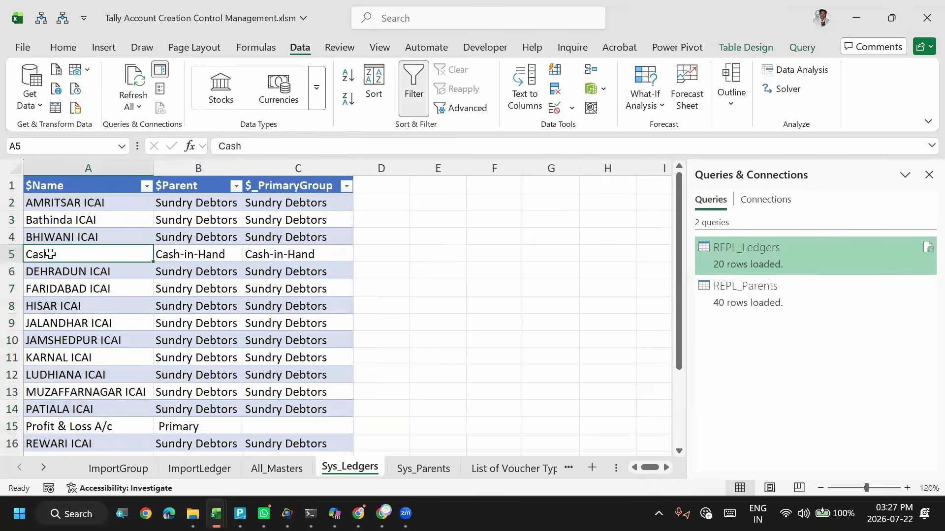
pyautogui.hotkey('ctrl', 'Down')
pyautogui.press('Down')
pyautogui.press('Down')
pyautogui.press('Down')
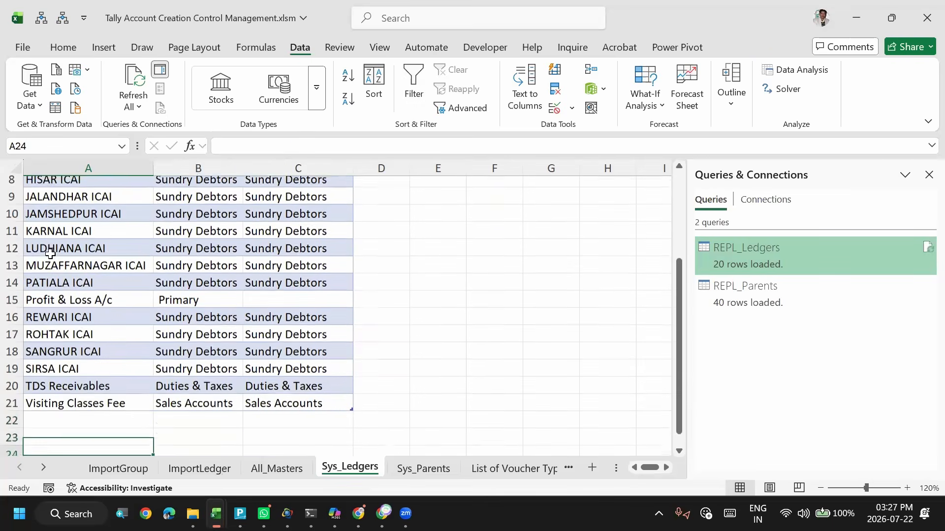
pyautogui.hotkey('ctrl', 'Up')
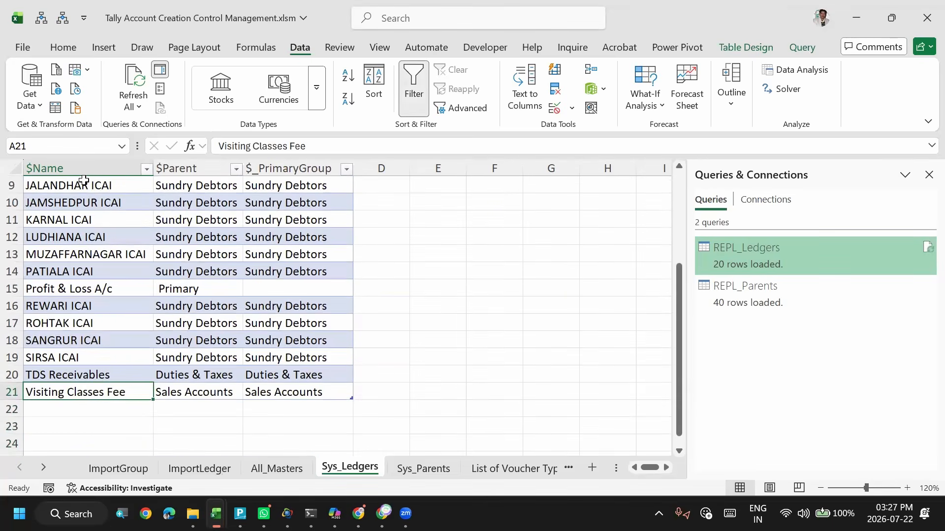
pyautogui.click(133, 78)
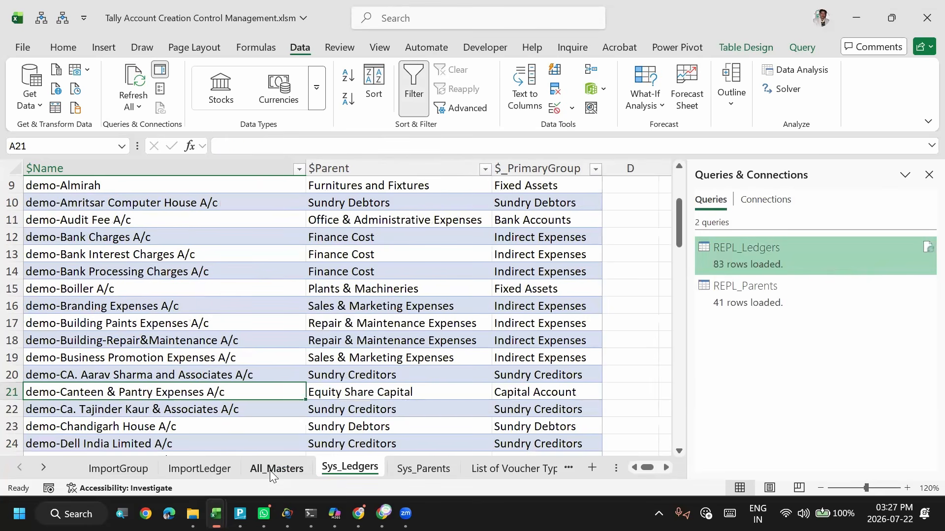
# - Examine the LedgerType status of the masters on the All_Masters sheet from the first to the last row
pyautogui.click(270, 469)
pyautogui.click(253, 338)
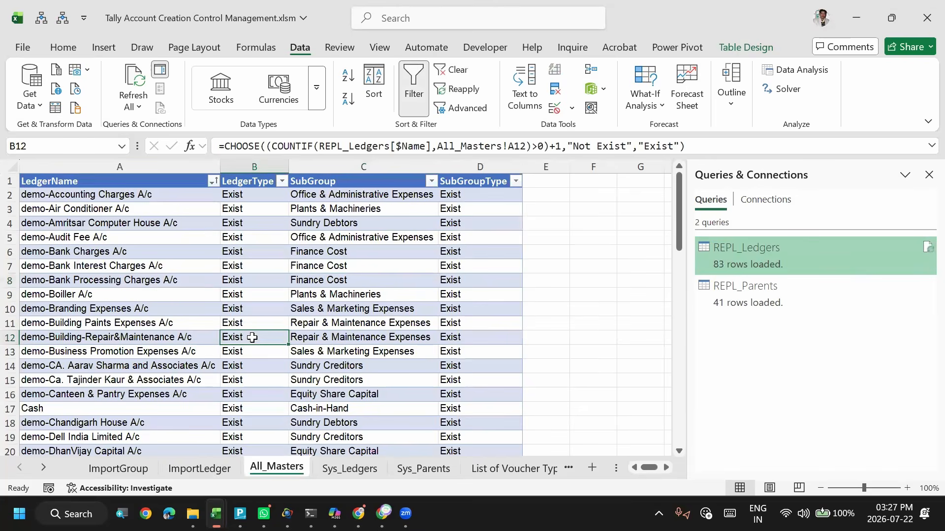
pyautogui.hotkey('ctrl', 'Down')
pyautogui.press('Up')
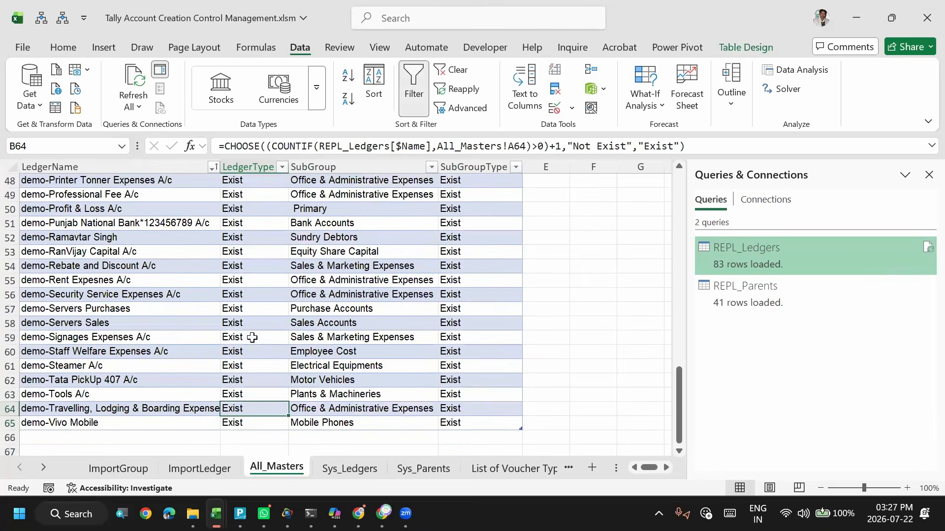
pyautogui.hotkey('ctrl', 'Up')
pyautogui.press('Down')
pyautogui.press('Down')
pyautogui.press('Down')
pyautogui.press('Down')
pyautogui.press('Down')
pyautogui.press('Down')
pyautogui.press('Down')
pyautogui.press('Down')
pyautogui.press('Down')
pyautogui.press('Down')
pyautogui.press('Down')
pyautogui.press('Down')
pyautogui.press('Down')
pyautogui.press('Down')
pyautogui.press('Down')
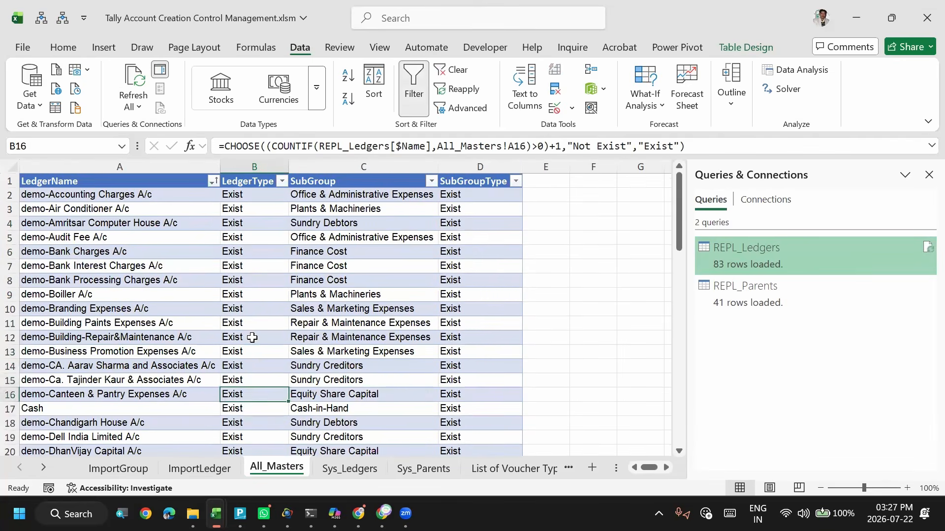
pyautogui.hotkey('ctrl', 'Down')
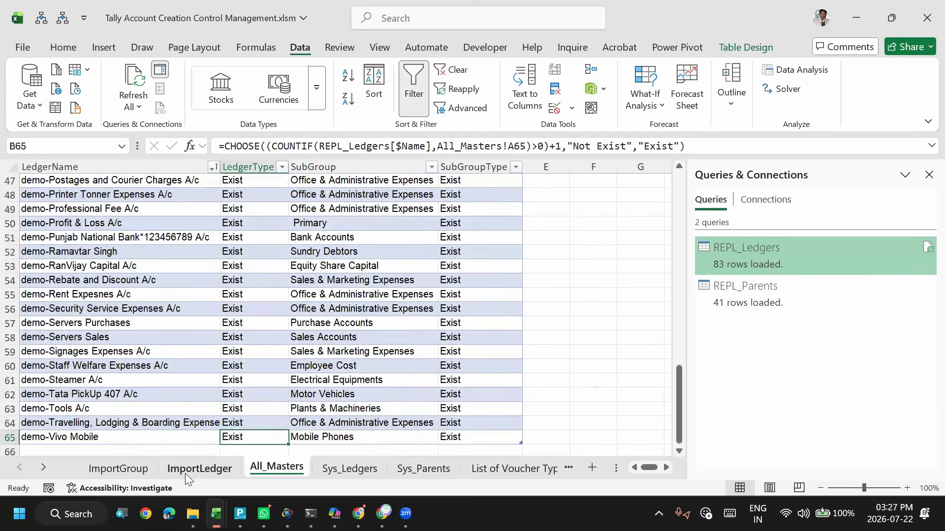
# - Check the first ledger row on ImportLedger, and clear the parent group names in B2:B13 of the ImportGroup sheet
pyautogui.click(186, 471)
pyautogui.click(169, 196)
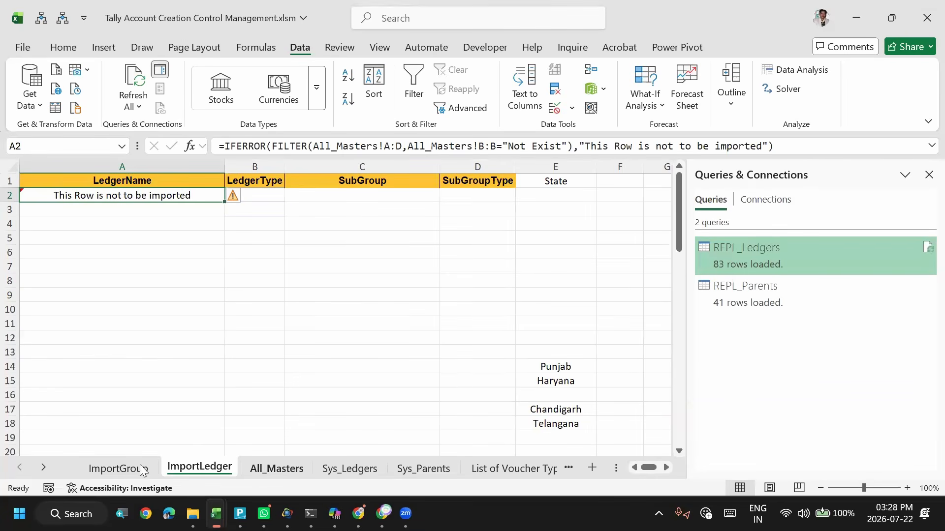
pyautogui.click(117, 469)
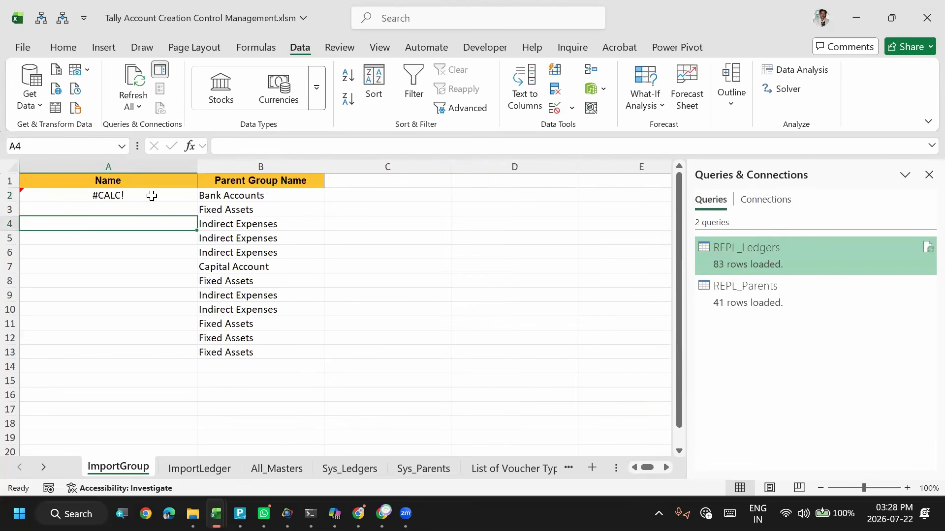
pyautogui.moveTo(224, 195); pyautogui.dragTo(224, 353)
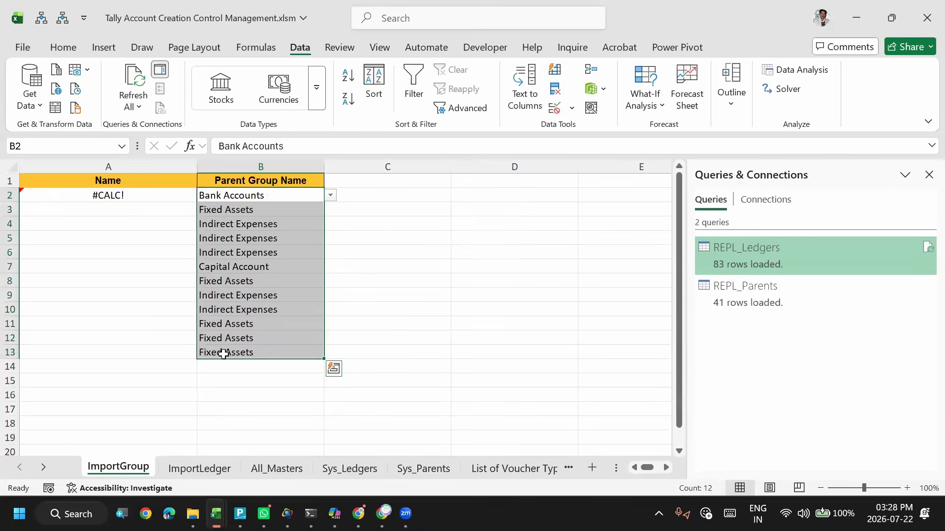
pyautogui.press('Delete')
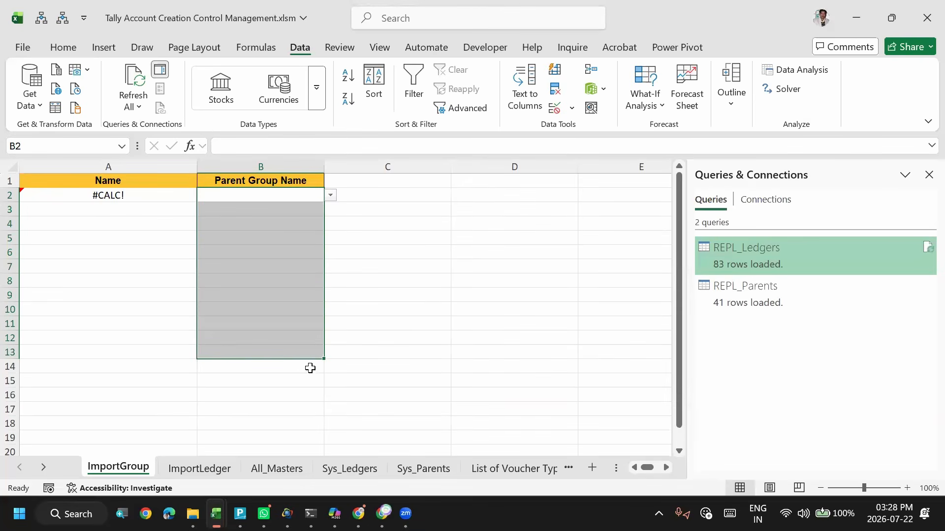
# - Review the refreshed name, parent and primary group columns on the Sys_Ledgers sheet
pyautogui.click(342, 467)
pyautogui.click(303, 342)
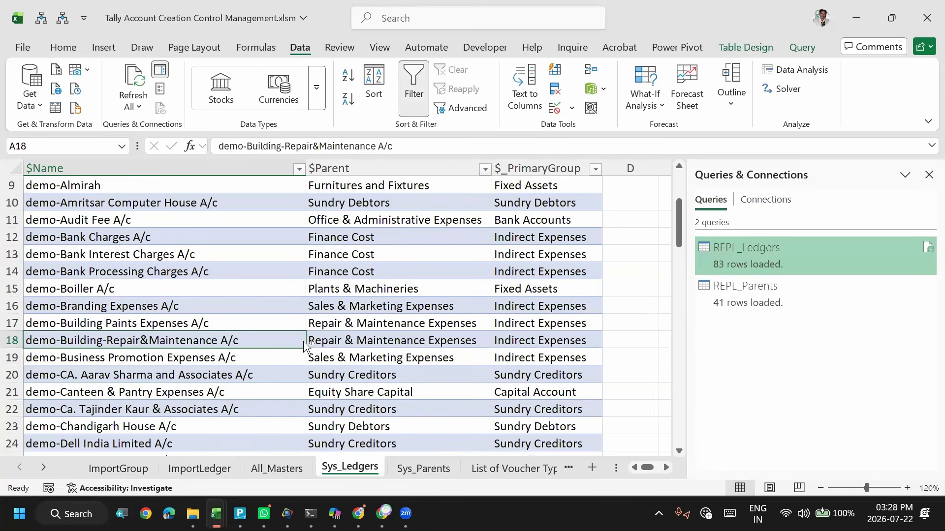
pyautogui.press('Right')
pyautogui.press('Right')
pyautogui.hotkey('ctrl', 'Up')
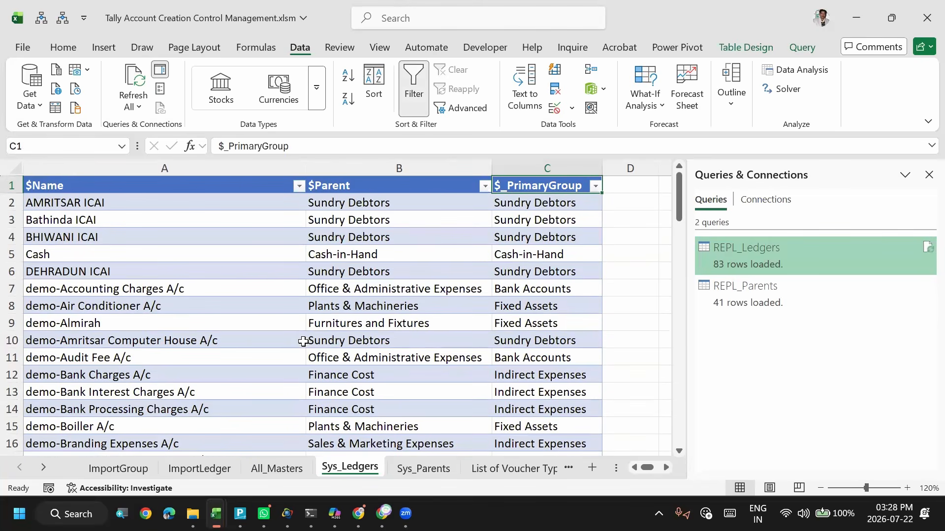
pyautogui.click(368, 318)
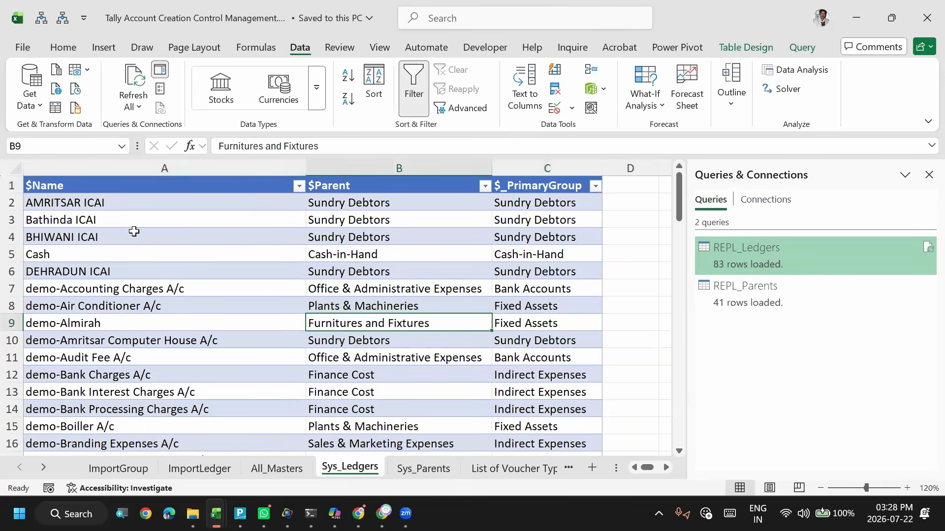
pyautogui.click(134, 232)
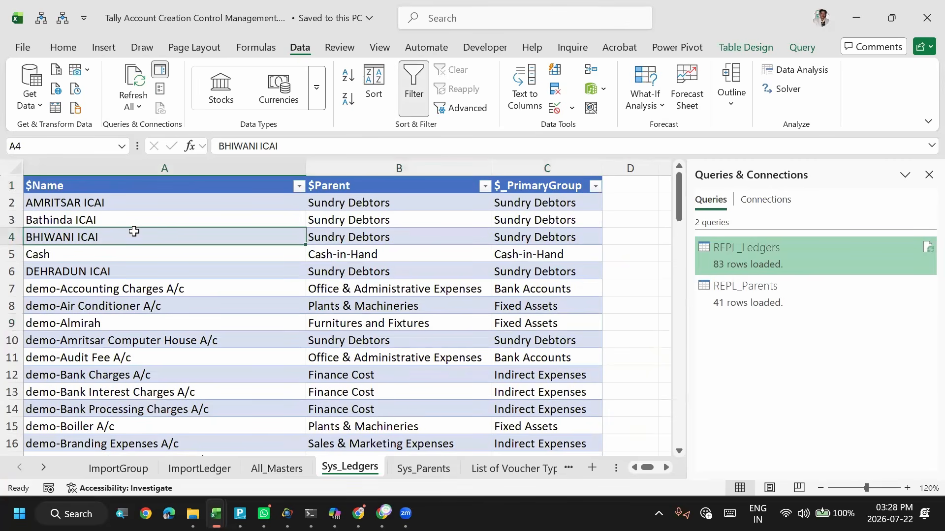
# - Go back to the All_Masters sheet and review the ledger, subgroup and status columns in its first rows
pyautogui.hotkey('ctrl', 'pageup')
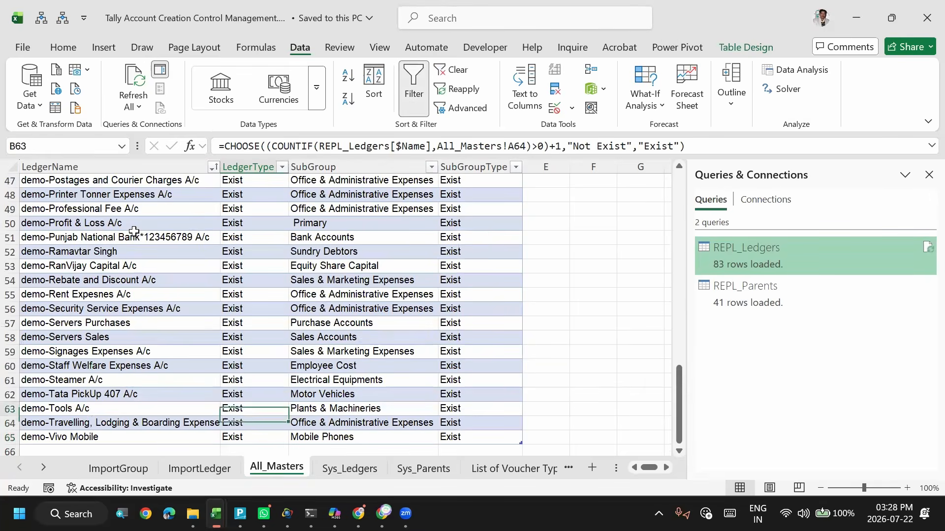
pyautogui.scroll(4, 134, 231)
pyautogui.press('Down')
pyautogui.press('Down')
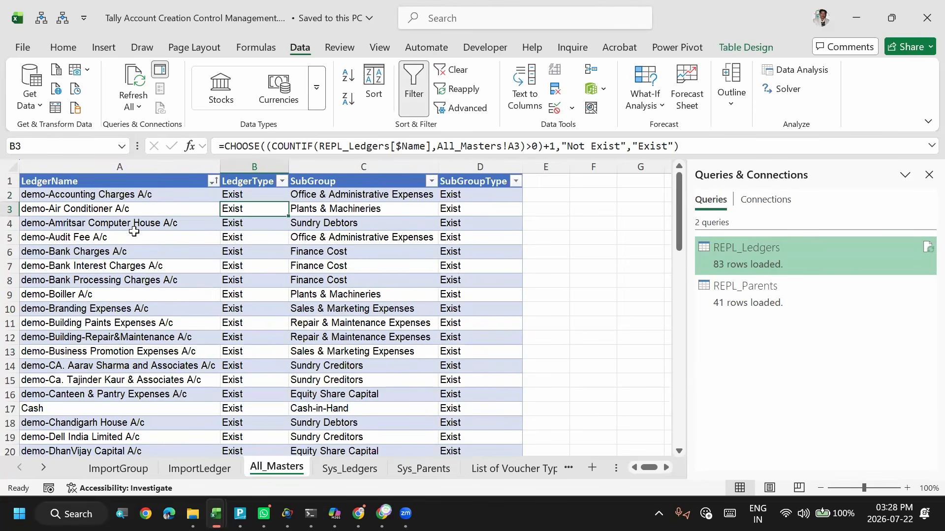
pyautogui.press('Left')
pyautogui.press('Right')
pyautogui.press('Right')
pyautogui.press('Right')
pyautogui.press('Left')
pyautogui.press('Left')
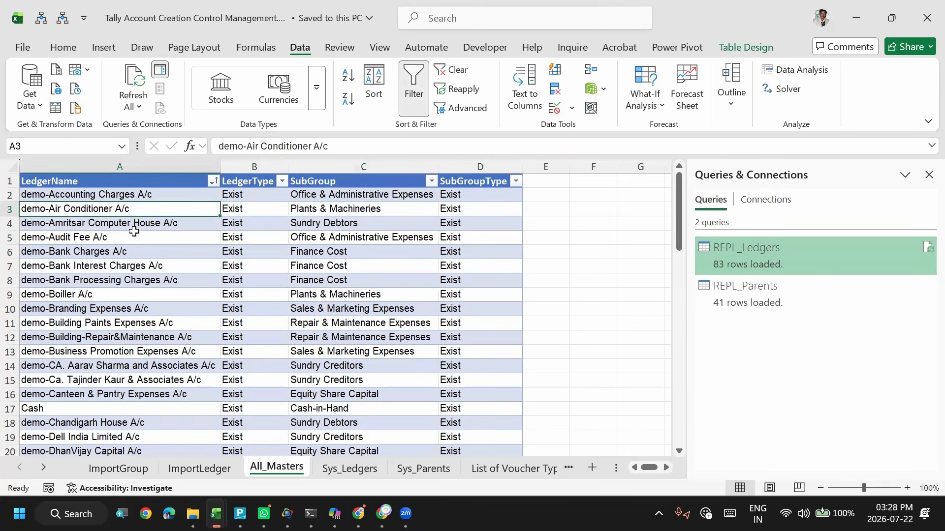
# - Examine the $Parent and $_PrimaryGroup columns of the ledgers on the Sys_Ledgers sheet
pyautogui.click(348, 468)
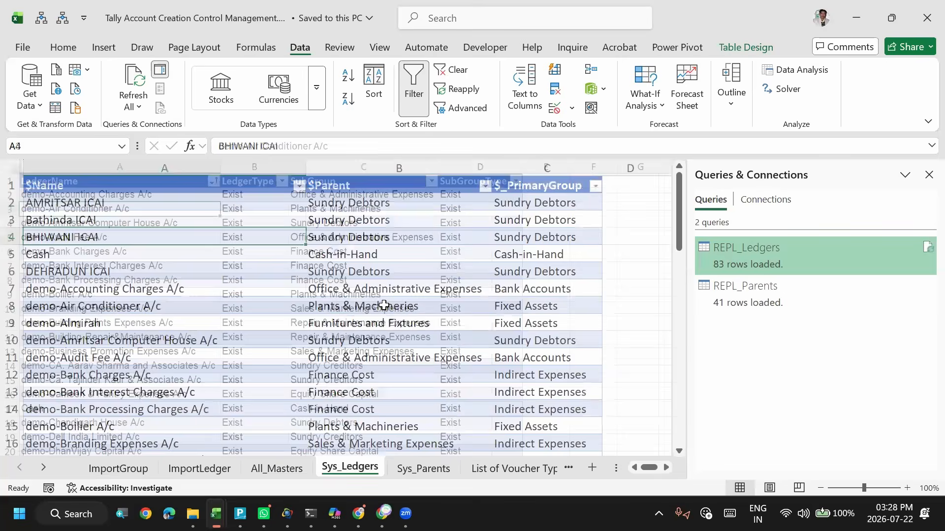
pyautogui.click(384, 306)
pyautogui.press('Up')
pyautogui.press('Up')
pyautogui.press('Up')
pyautogui.press('Up')
pyautogui.press('Up')
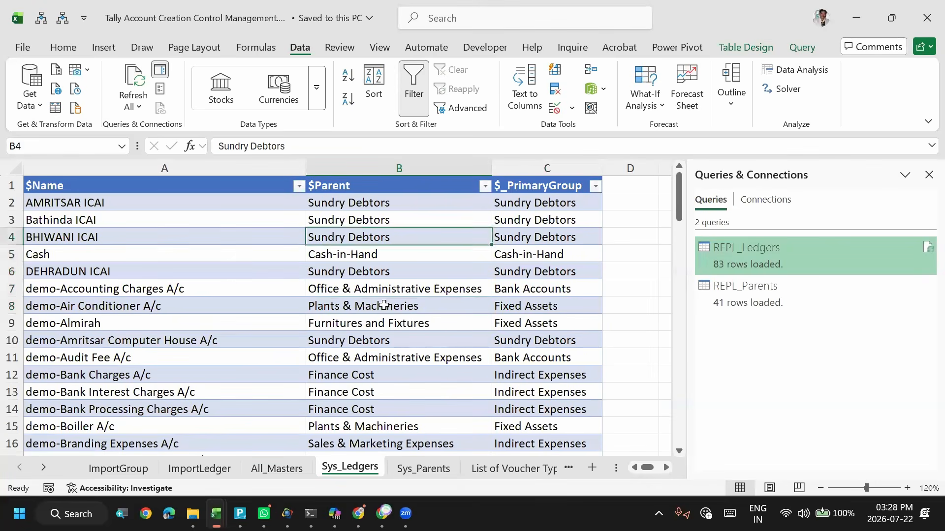
pyautogui.press('Right')
pyautogui.press('Right')
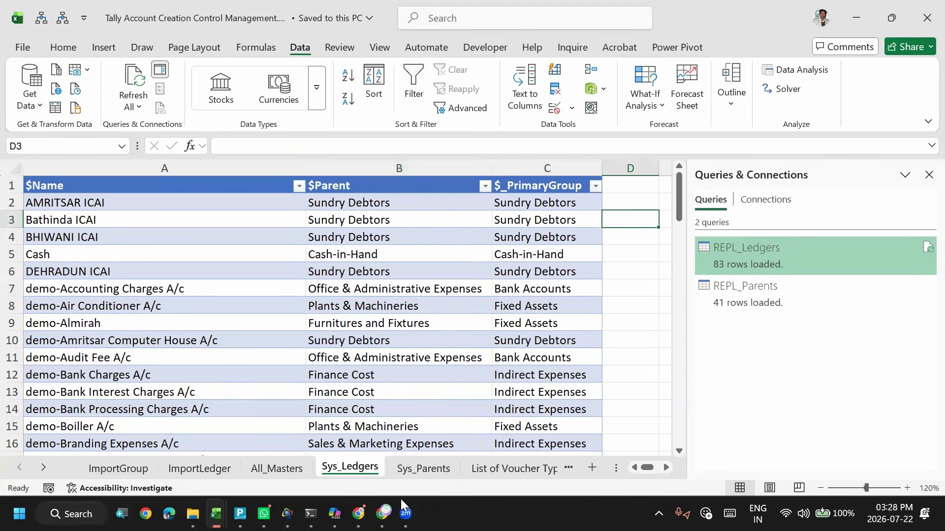
pyautogui.click(345, 357)
# - Open the Accounting Voucher sheet and review its column headers from Voucher Date through Change Mode
pyautogui.click(493, 474)
pyautogui.click(493, 474)
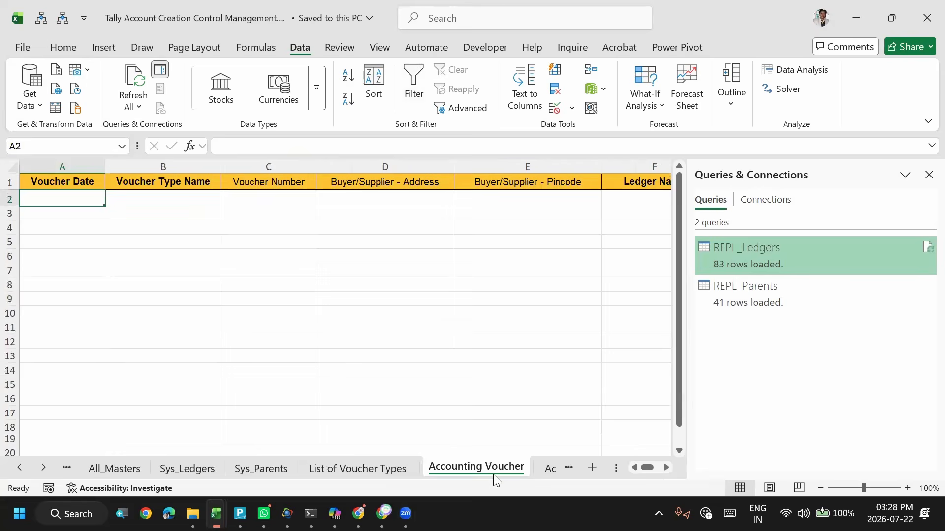
pyautogui.press('Up')
pyautogui.press('Down')
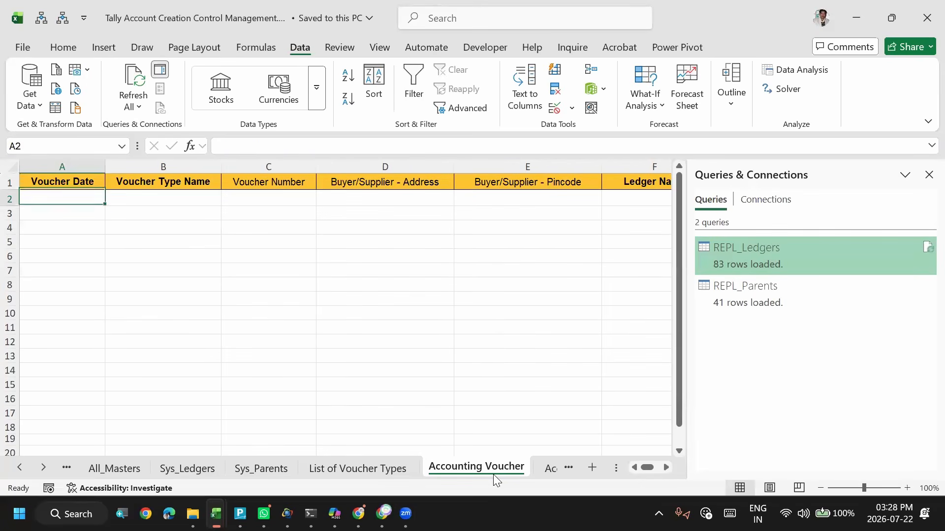
pyautogui.press('Up')
pyautogui.press('Down')
pyautogui.press('Up')
pyautogui.press('Right')
pyautogui.press('Right')
pyautogui.press('Right')
pyautogui.press('Right')
pyautogui.press('Right')
pyautogui.press('Right')
pyautogui.press('Right')
pyautogui.press('Right')
pyautogui.press('Right')
pyautogui.press('Right')
pyautogui.press('Right')
pyautogui.press('Right')
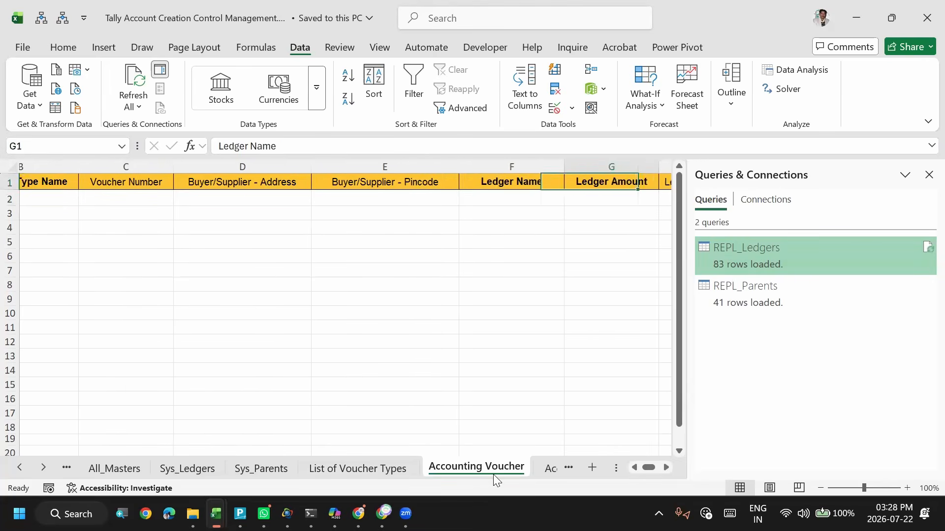
pyautogui.press('Right')
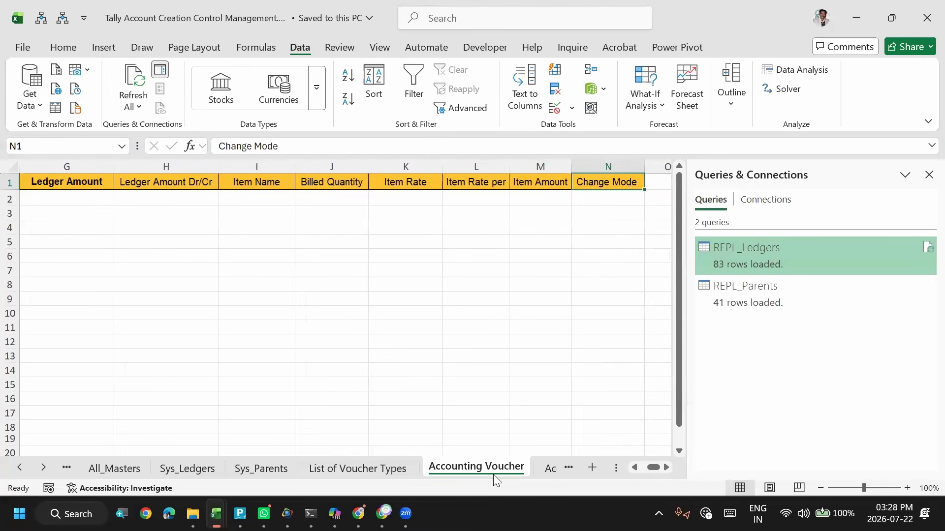
pyautogui.hotkey('ctrl', 'Home')
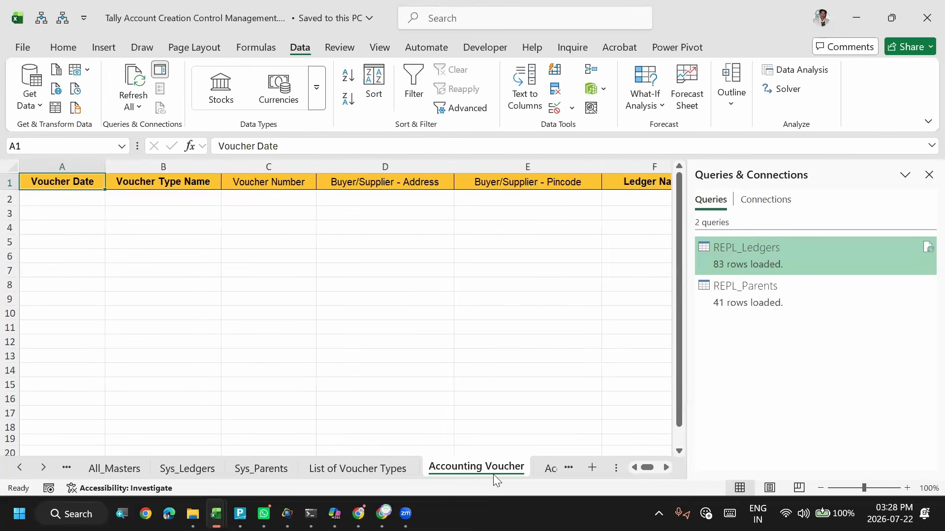
pyautogui.press('Right')
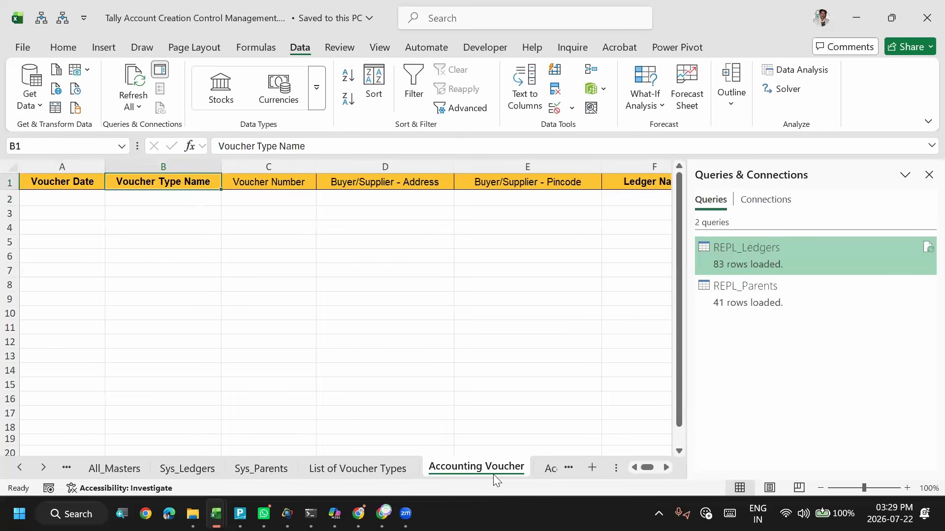
# - View the Accounting Voucher (Read Me) sheet, then review the entries on the List of Voucher Types sheet
pyautogui.click(545, 469)
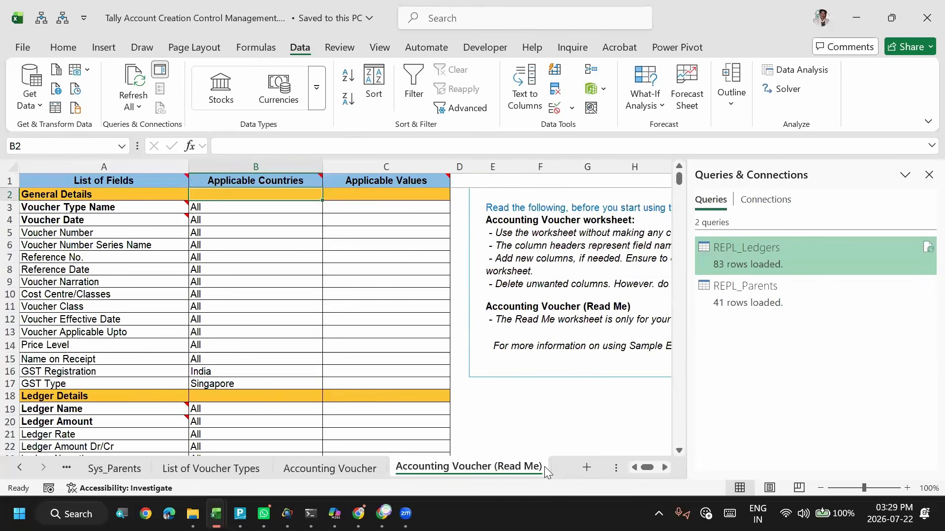
pyautogui.click(242, 468)
pyautogui.click(80, 238)
pyautogui.press('Down')
pyautogui.press('Down')
pyautogui.press('Down')
pyautogui.press('Down')
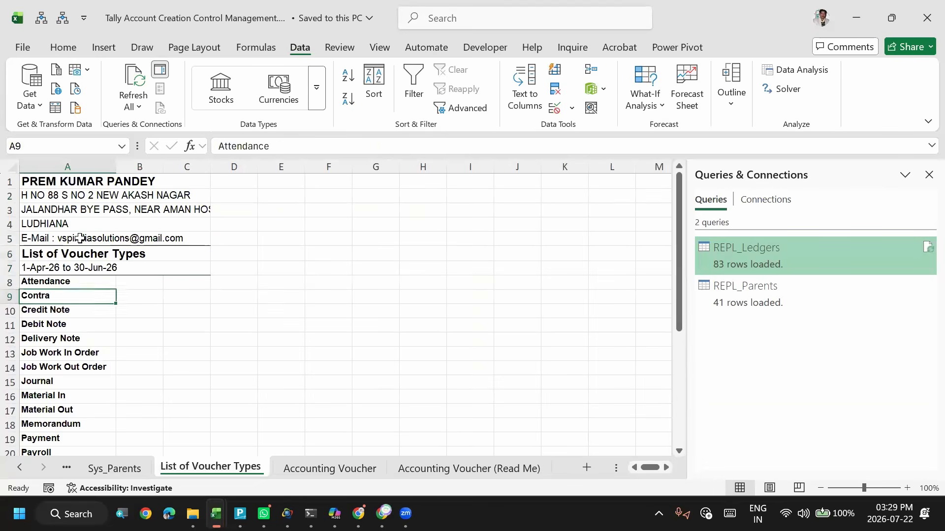
pyautogui.press('Down')
pyautogui.press('Down')
pyautogui.press('Down')
pyautogui.hotkey('ctrl', 'Home')
pyautogui.press('Down')
pyautogui.press('Down')
pyautogui.press('Down')
pyautogui.press('Down')
pyautogui.press('Down')
pyautogui.press('Down')
pyautogui.press('Down')
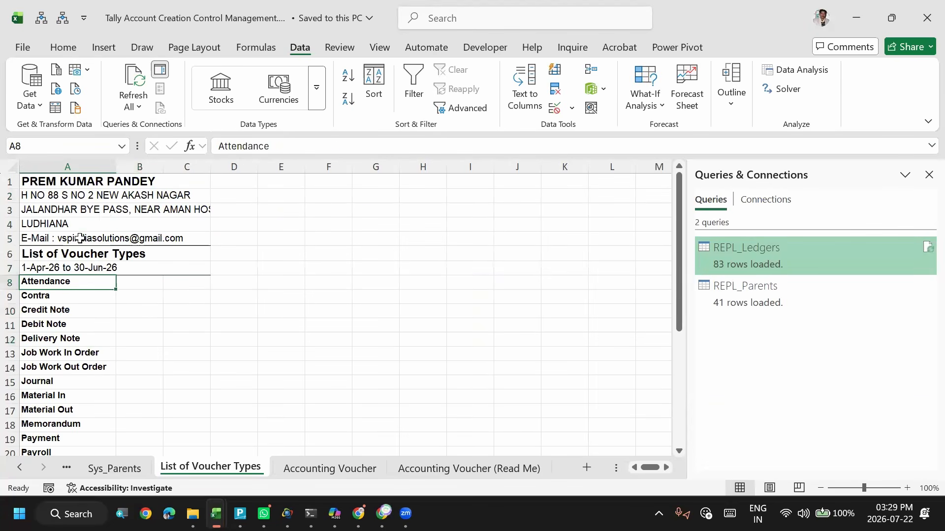
# - Clear the contents of the voucher type count row directly below Stock Journal
pyautogui.hotkey('ctrl', 'shift', 'Down')
pyautogui.hotkey('shift', 'Up')
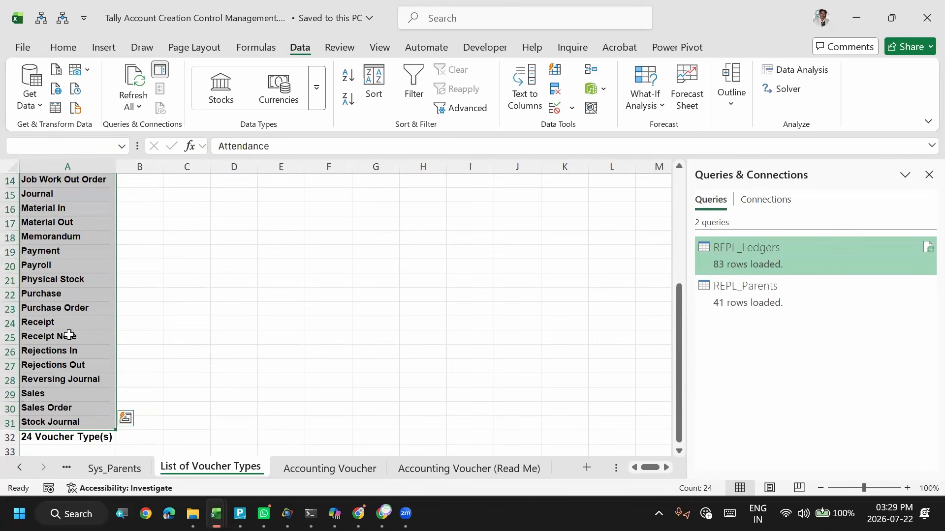
pyautogui.hotkey('ctrl', 'Down')
pyautogui.hotkey('shift', 'space')
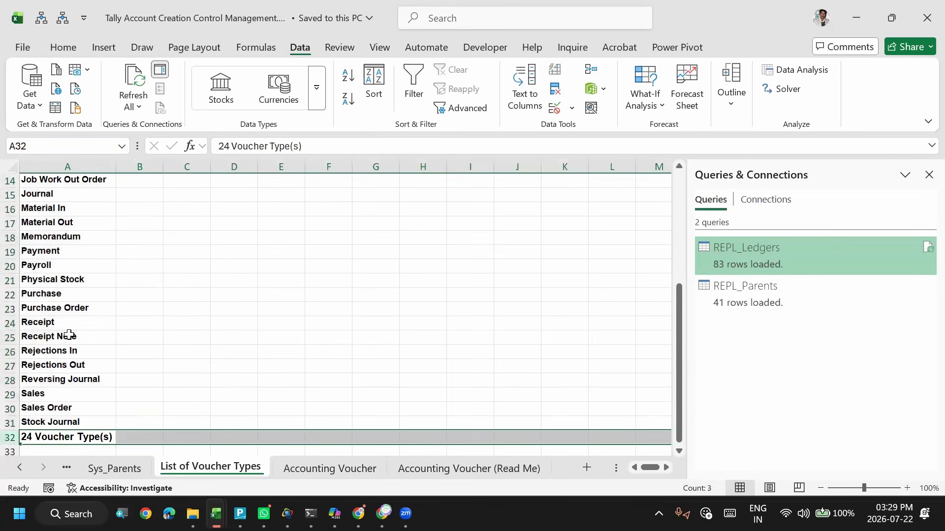
pyautogui.press('Delete')
# - Check the end of the voucher type list, then glance at the Sys_Parents and Accounting Voucher sheets
pyautogui.click(61, 409)
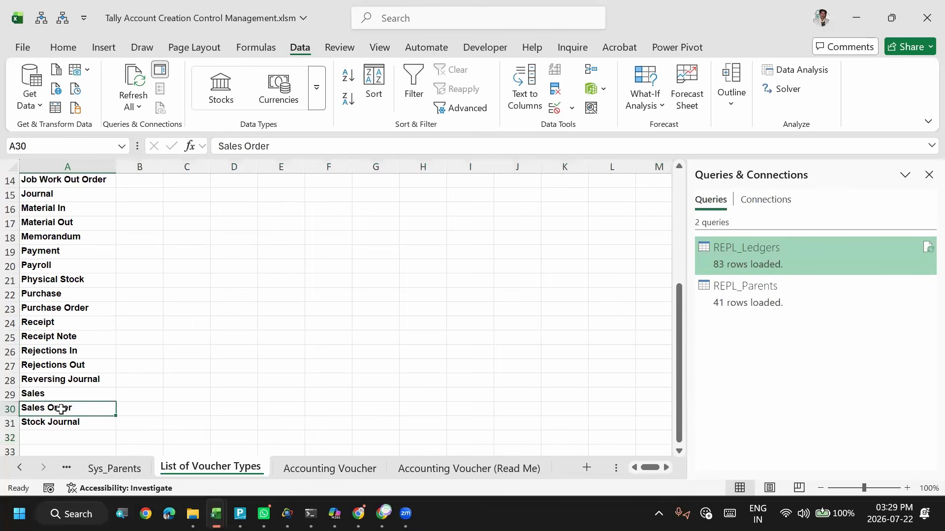
pyautogui.press('Down')
pyautogui.press('Down')
pyautogui.press('Down')
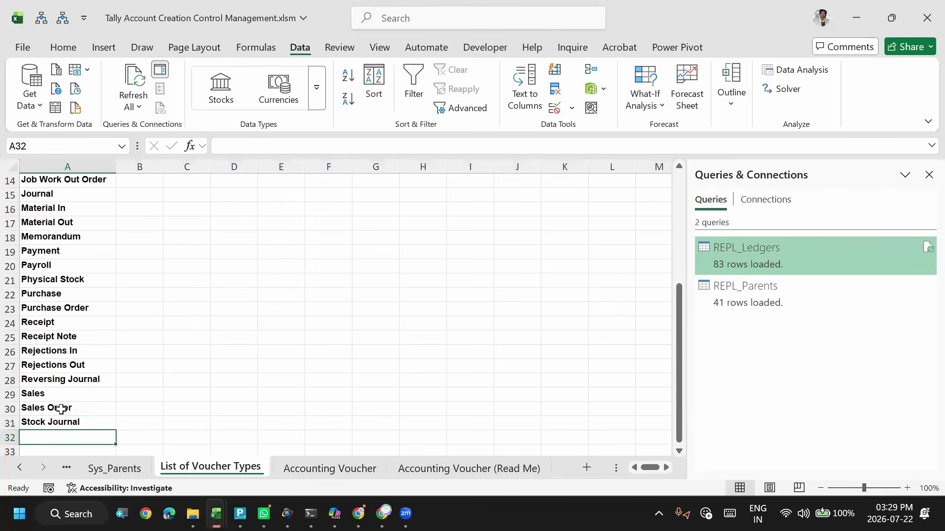
pyautogui.press('Up')
pyautogui.press('Up')
pyautogui.press('Down')
pyautogui.press('Down')
pyautogui.press('Up')
pyautogui.press('Up')
pyautogui.press('Up')
pyautogui.press('Down')
pyautogui.press('Down')
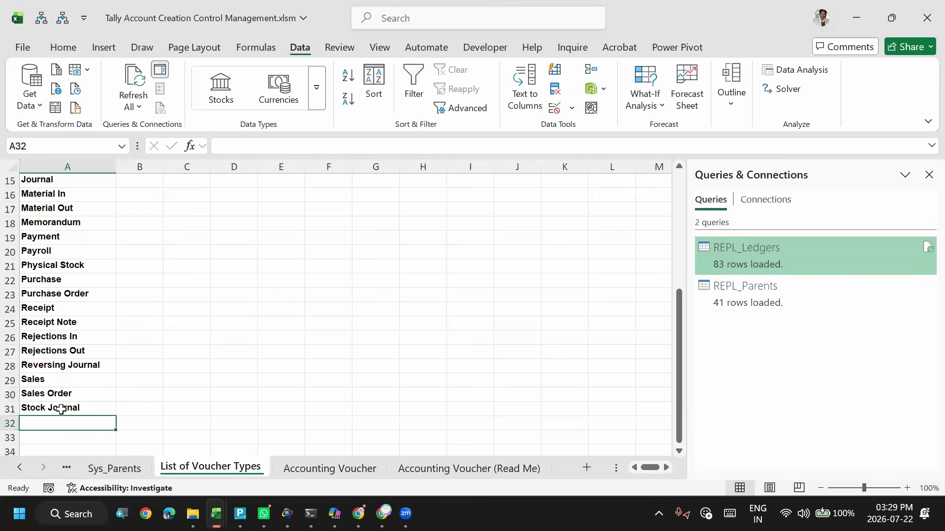
pyautogui.click(72, 378)
pyautogui.click(110, 473)
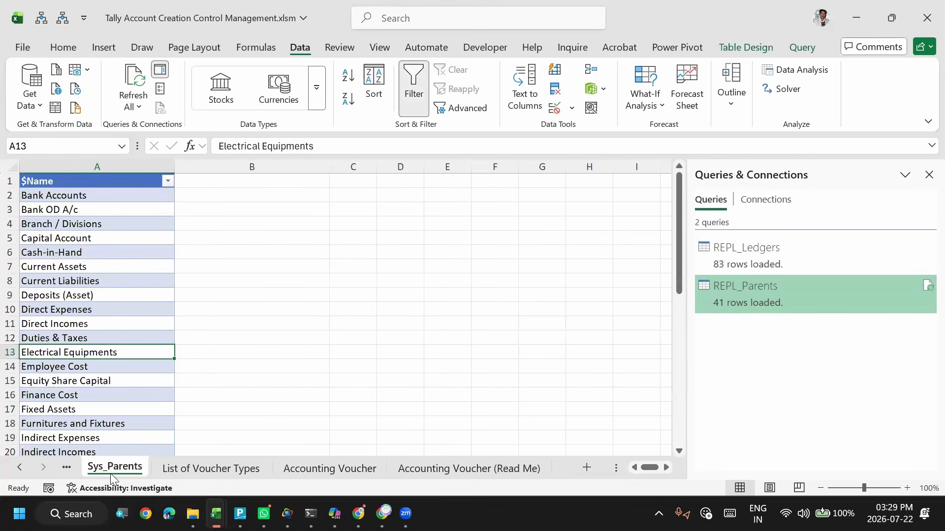
pyautogui.click(204, 475)
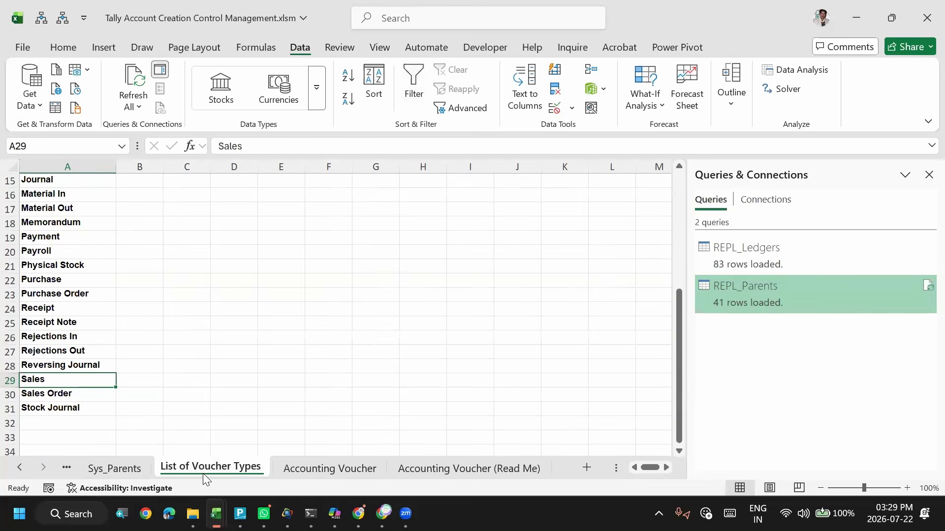
pyautogui.click(320, 468)
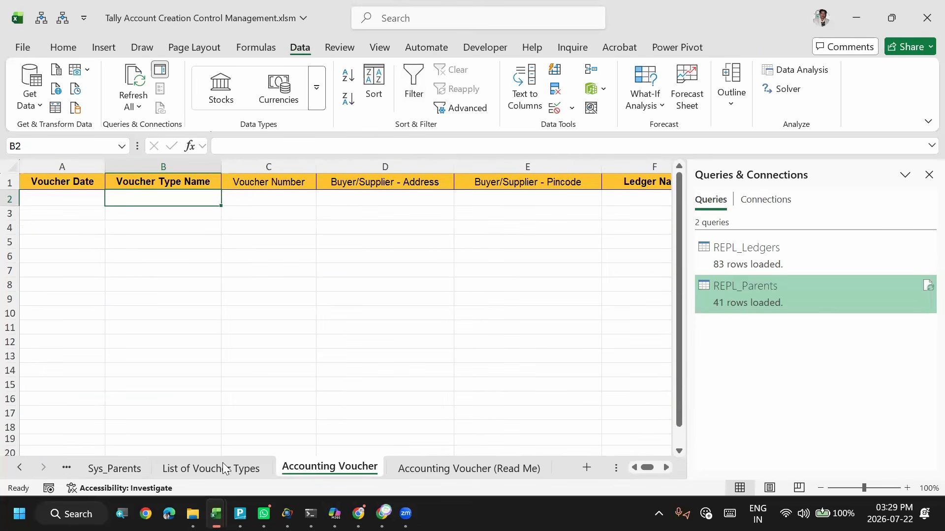
# - Name the range from Attendance to Stock Journal on the List of Voucher Types sheet voucher_type
pyautogui.click(183, 469)
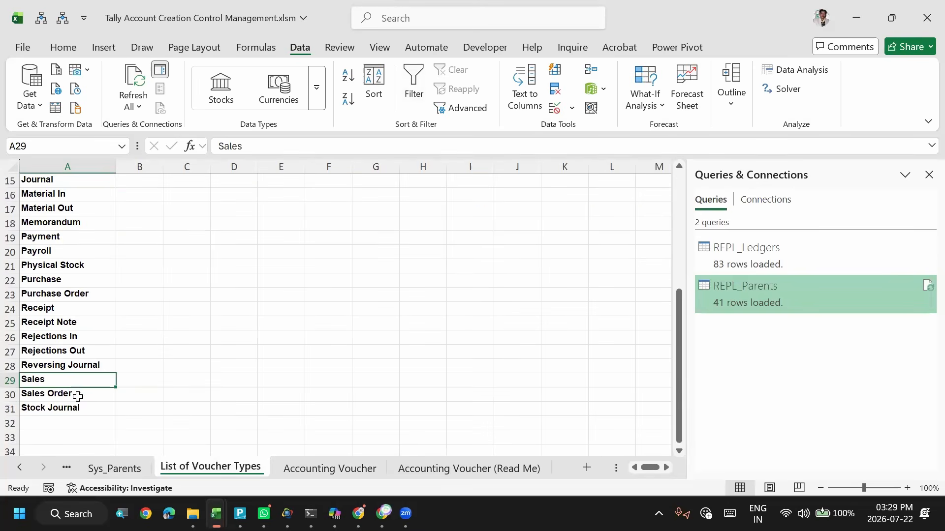
pyautogui.click(76, 394)
pyautogui.click(81, 406)
pyautogui.hotkey('ctrl', 'shift', 'Up')
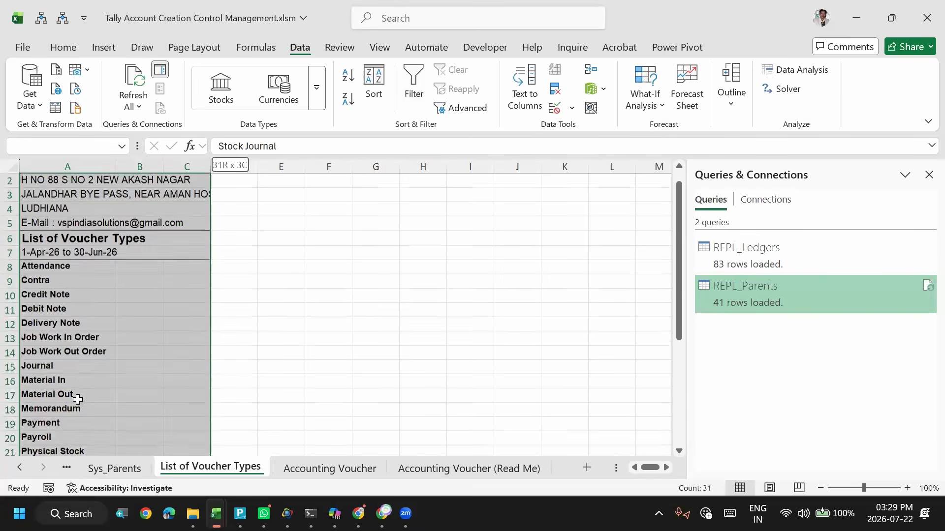
pyautogui.hotkey('shift', 'Down')
pyautogui.hotkey('shift', 'Left')
pyautogui.hotkey('shift', 'Left')
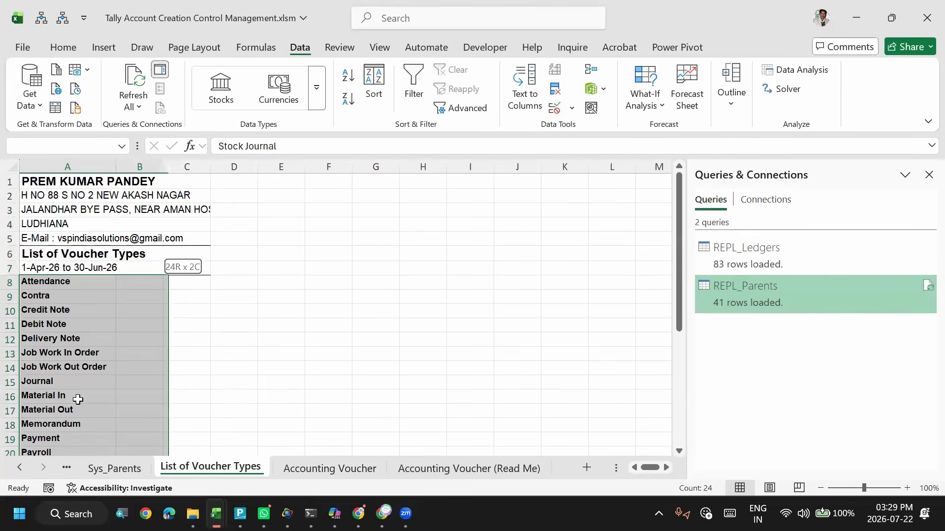
pyautogui.click(77, 143)
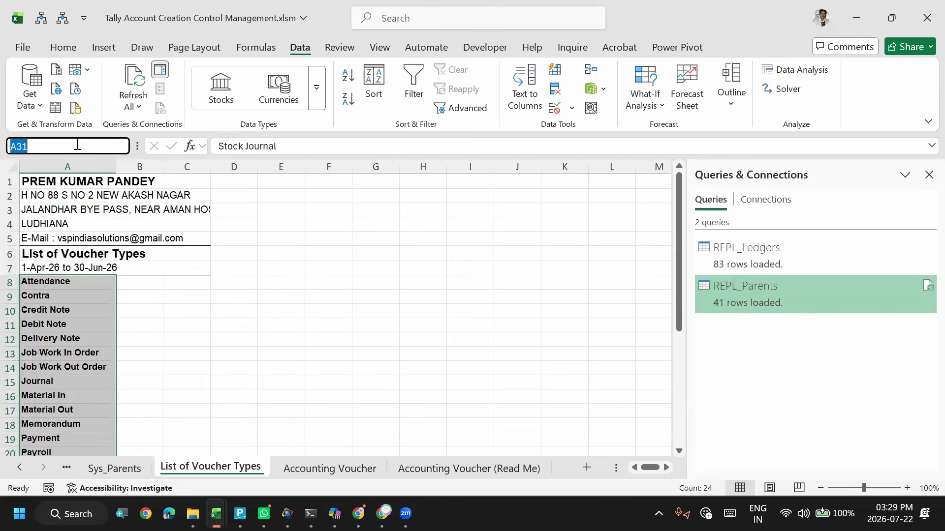
pyautogui.write('vou')
pyautogui.write('cher_type')
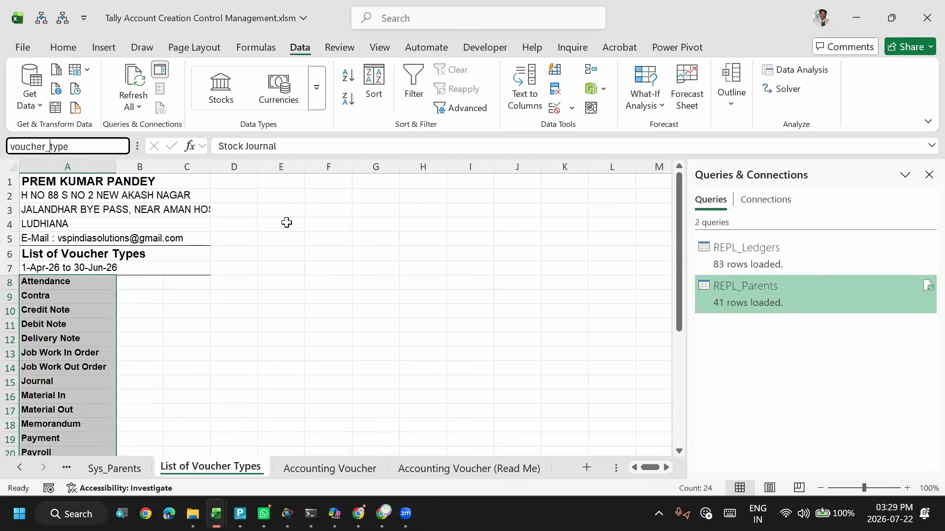
pyautogui.press('Return')
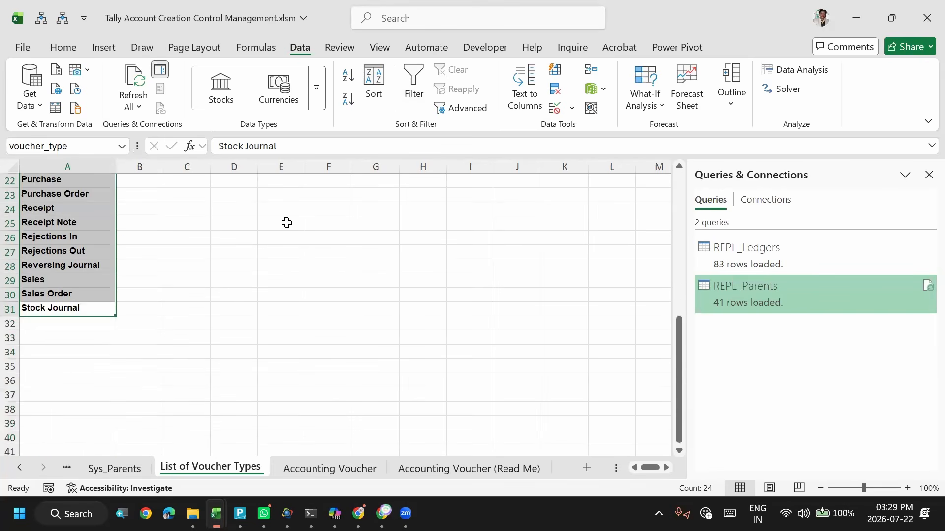
# - Add list validation sourced from =voucher_type to cell B2 under Voucher Type Name on the Accounting Voucher sheet, and check its drop-down choices
pyautogui.click(343, 471)
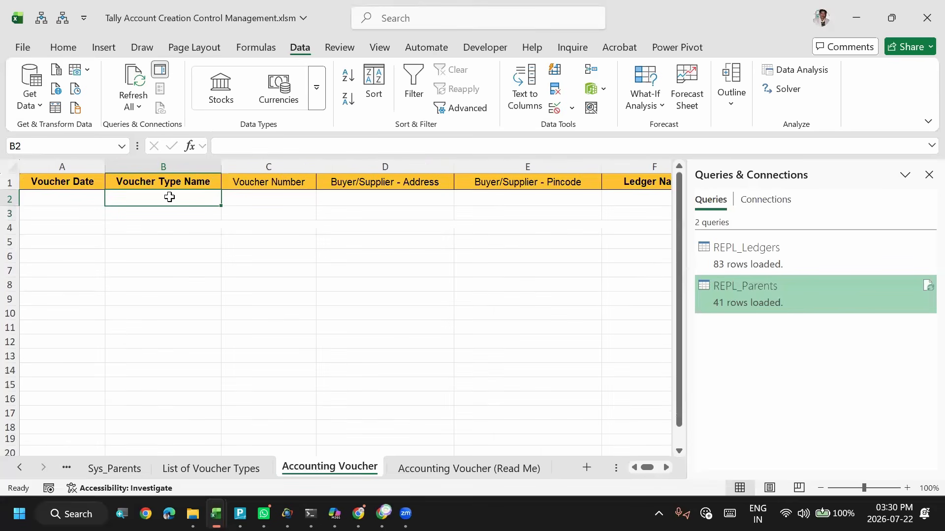
pyautogui.click(557, 109)
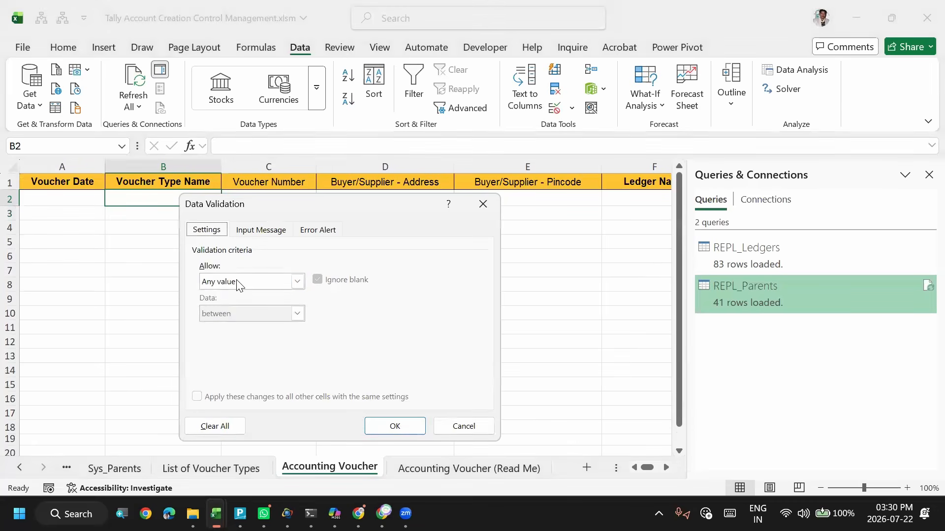
pyautogui.click(238, 285)
pyautogui.click(220, 325)
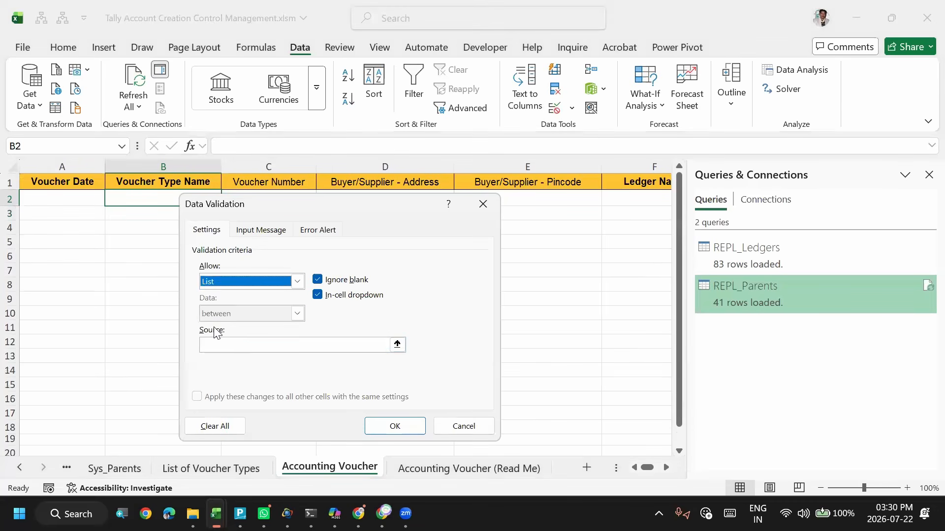
pyautogui.click(242, 349)
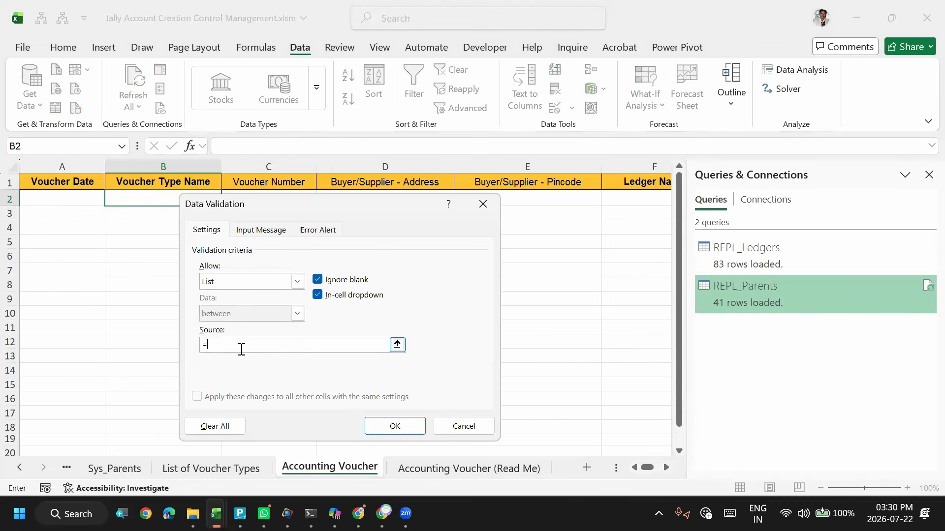
pyautogui.write('r_type')
pyautogui.click(401, 428)
pyautogui.click(261, 230)
pyautogui.click(315, 231)
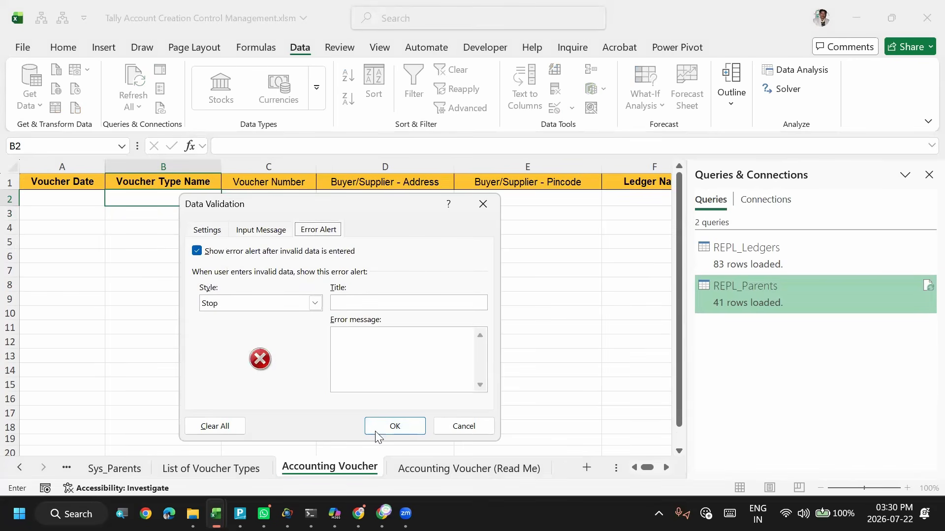
pyautogui.click(386, 426)
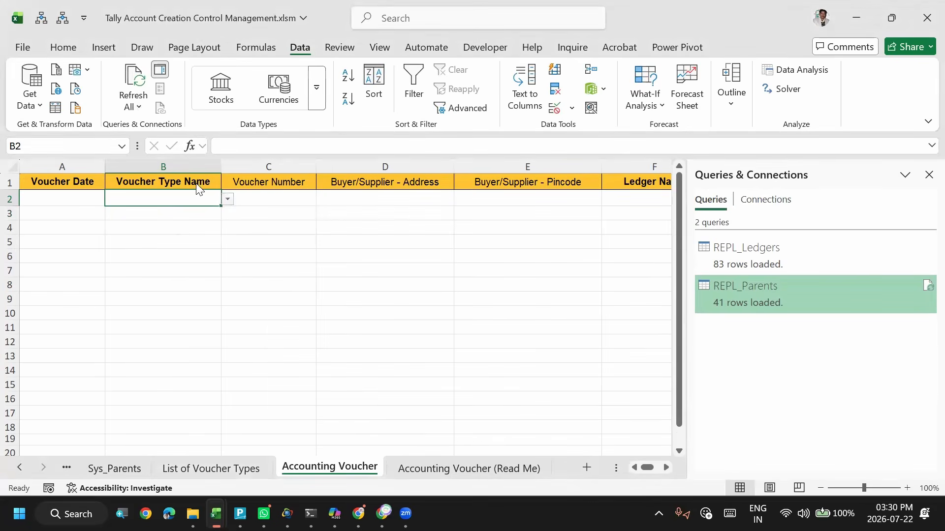
pyautogui.click(229, 200)
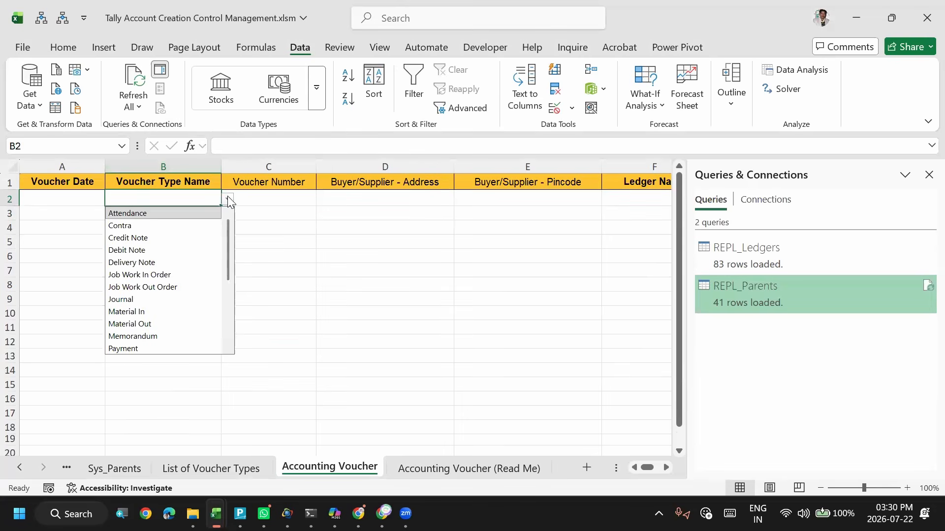
pyautogui.click(43, 220)
# - Enter 2026-04-01 as the voucher date in A2 and extend the date series one row to 2026-04-02
pyautogui.click(45, 200)
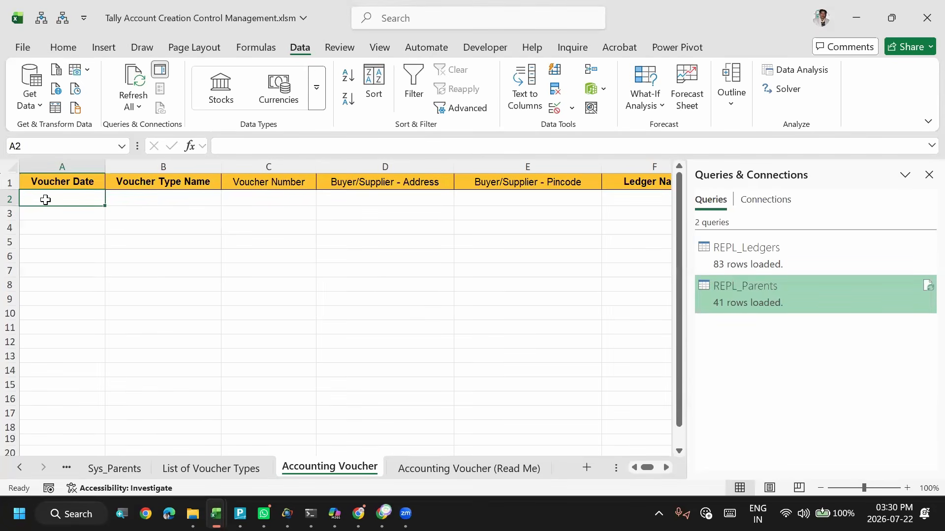
pyautogui.hotkey('ctrl', ';')
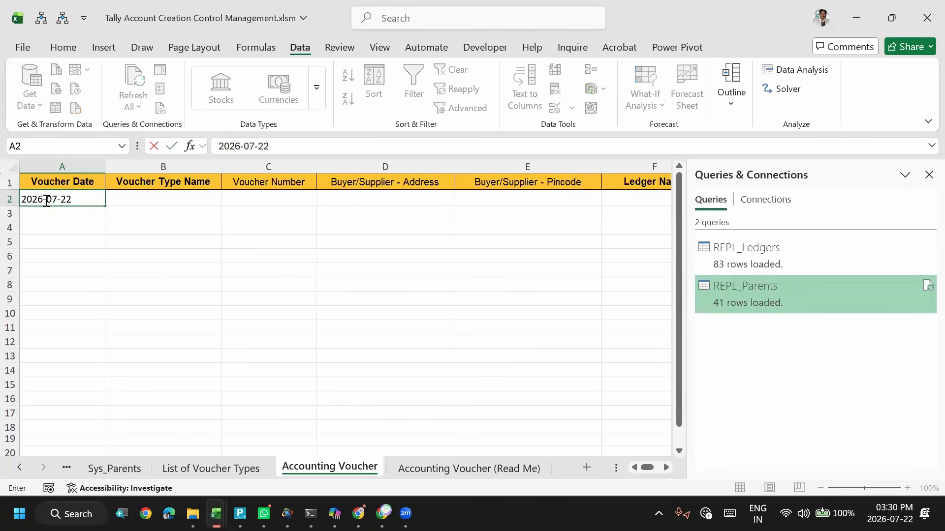
pyautogui.hotkey('ctrl', 'Return')
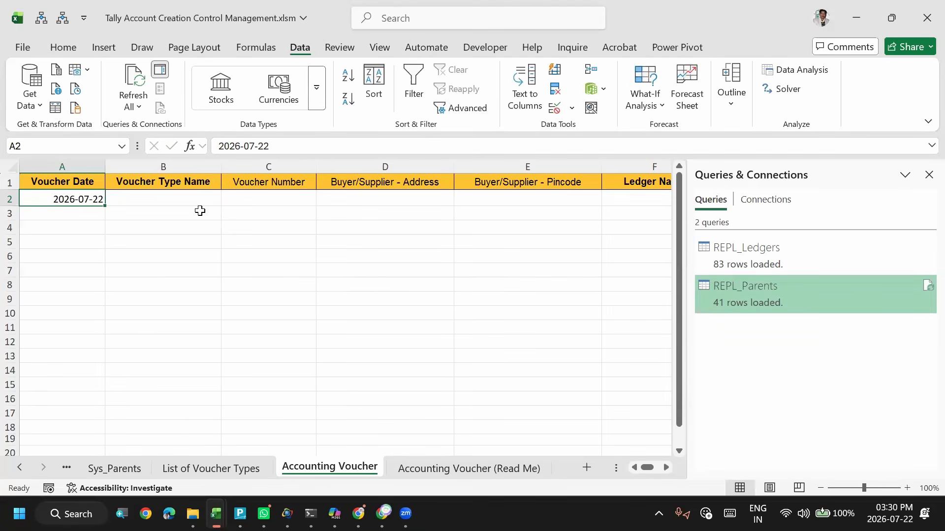
pyautogui.click(255, 145)
pyautogui.doubleClick(256, 144)
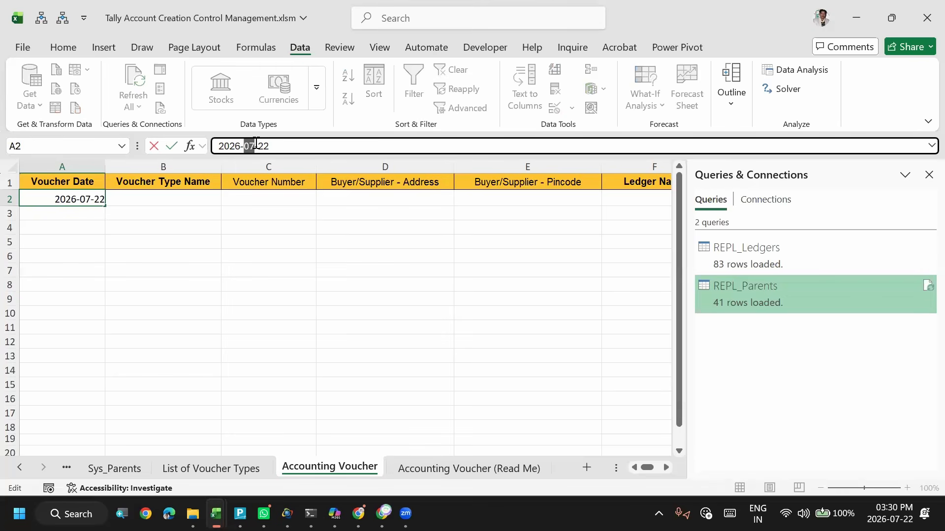
pyautogui.write('04')
pyautogui.hotkey('shift', 'Right')
pyautogui.hotkey('shift', 'Right')
pyautogui.write('01')
pyautogui.press('Return')
pyautogui.press('Up')
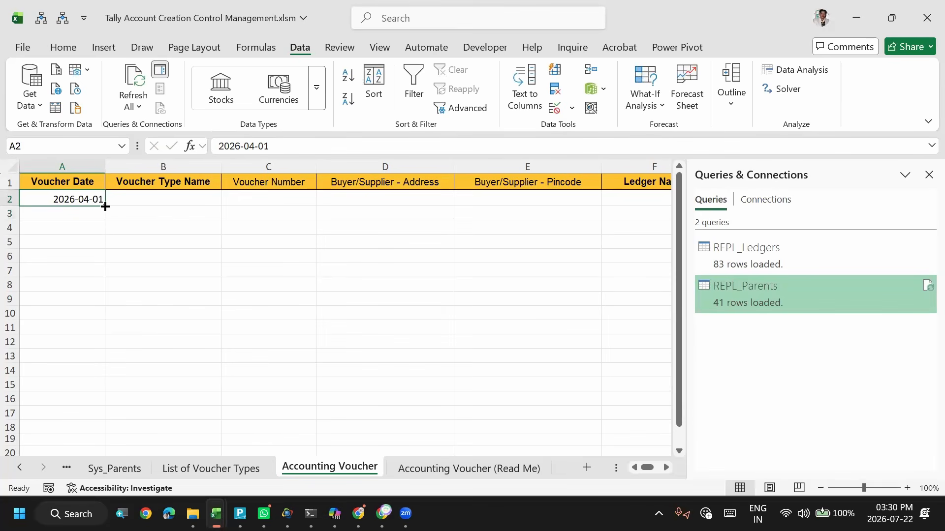
pyautogui.moveTo(104, 207); pyautogui.dragTo(104, 219)
# - Choose Receipt as the voucher type in B2 and copy it down to B3
pyautogui.click(146, 202)
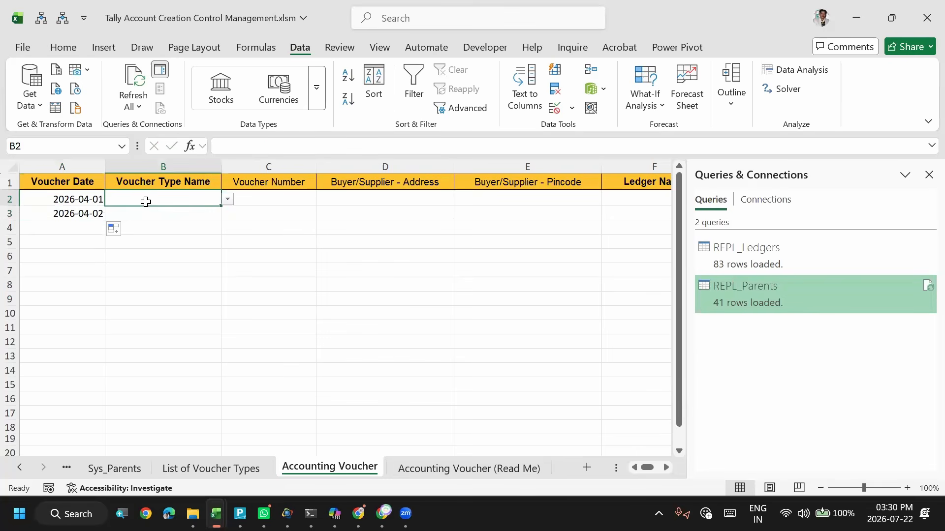
pyautogui.hotkey('alt', 'Down')
pyautogui.press('Down')
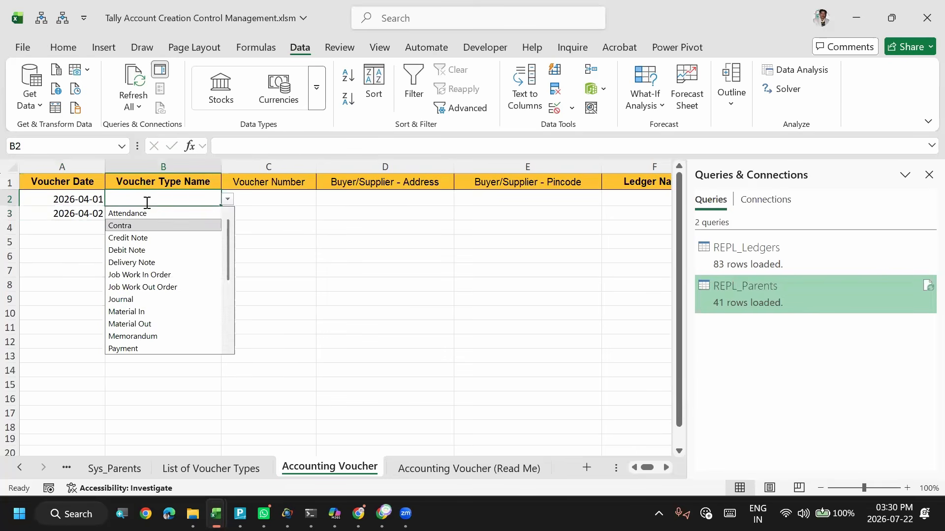
pyautogui.write('re')
pyautogui.press('Return')
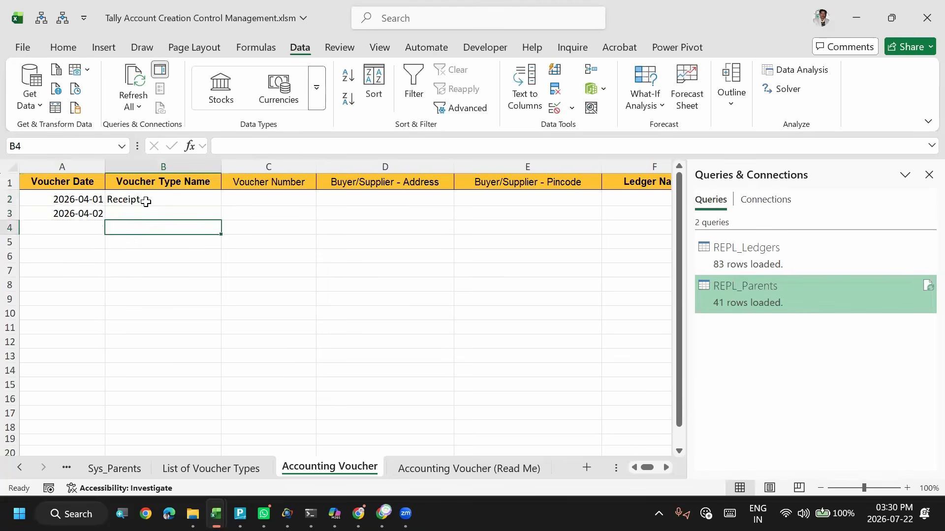
pyautogui.hotkey('ctrl', 'd')
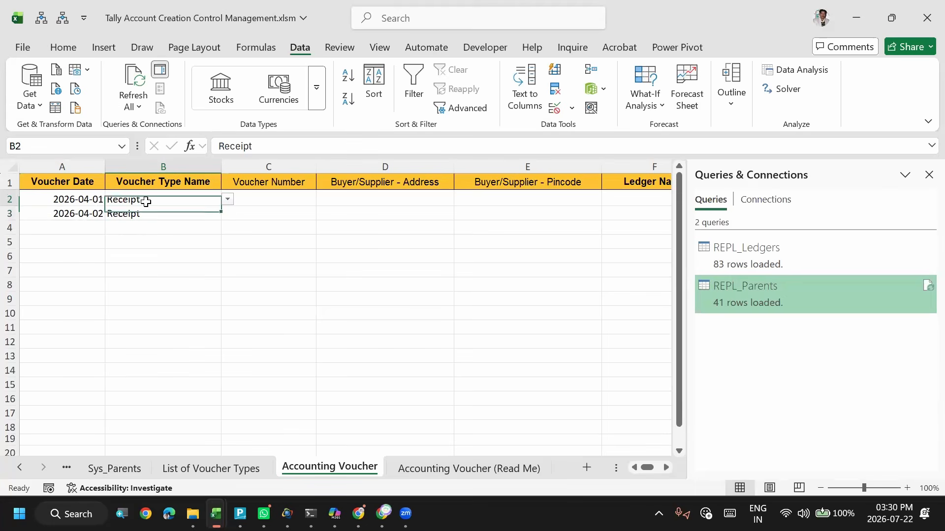
# - Enter 1 as the voucher number for both receipt rows
pyautogui.press('Up')
pyautogui.press('Right')
pyautogui.write('1')
pyautogui.press('Return')
pyautogui.write('1')
pyautogui.press('Tab')
pyautogui.press('Up')
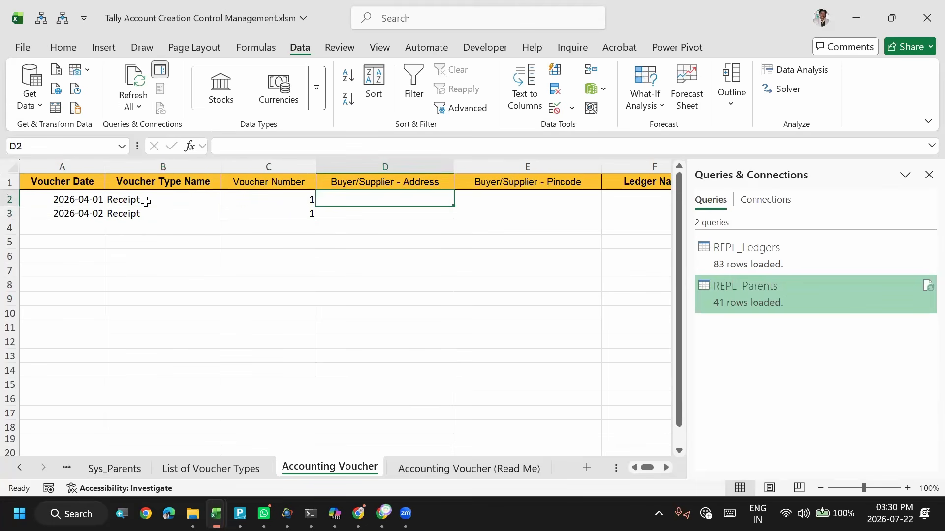
# - Compare the Ledger Name column on the Accounting Voucher sheet with the ledger names listed on the Sys_Ledgers sheet
pyautogui.press('Right')
pyautogui.press('Right')
pyautogui.press('Left')
pyautogui.press('Left')
pyautogui.press('Right')
pyautogui.press('Right')
pyautogui.press('Right')
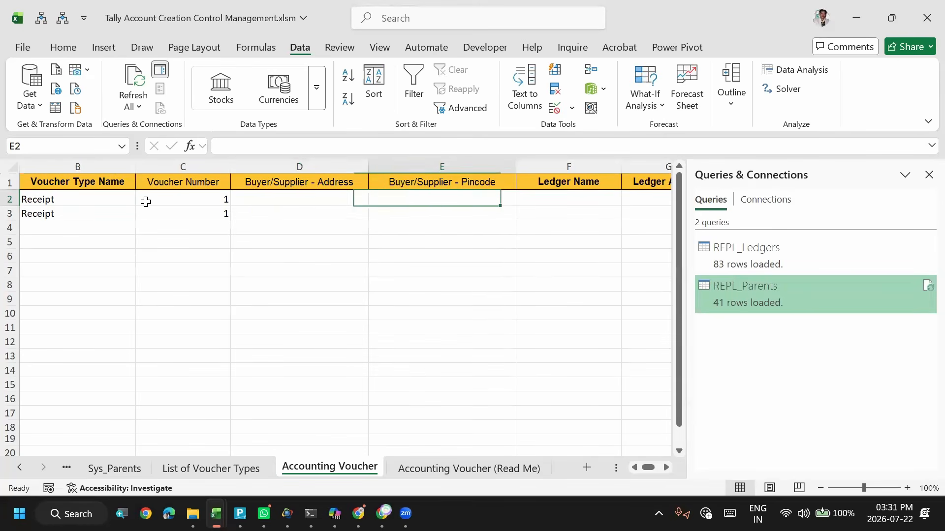
pyautogui.press('Left')
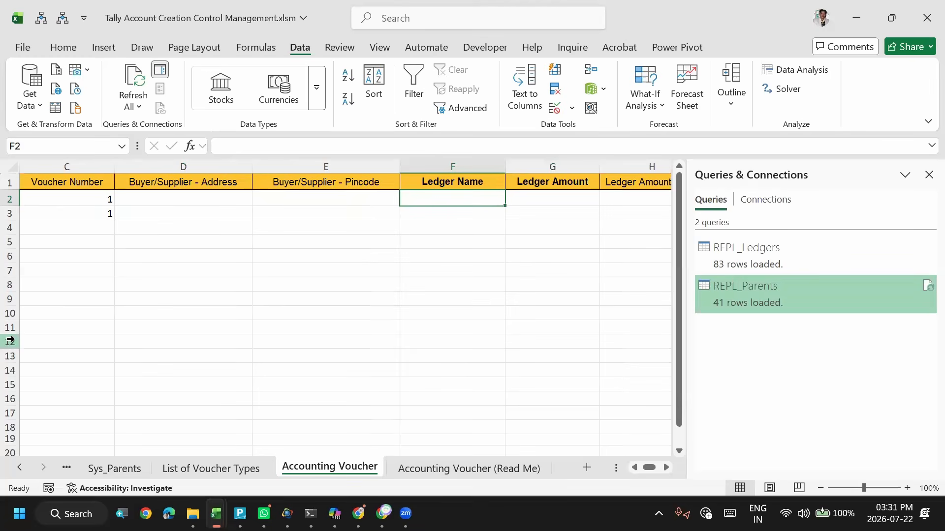
pyautogui.hotkey('ctrl', 'pageup')
pyautogui.hotkey('ctrl', 'pageup')
pyautogui.hotkey('ctrl', 'pageup')
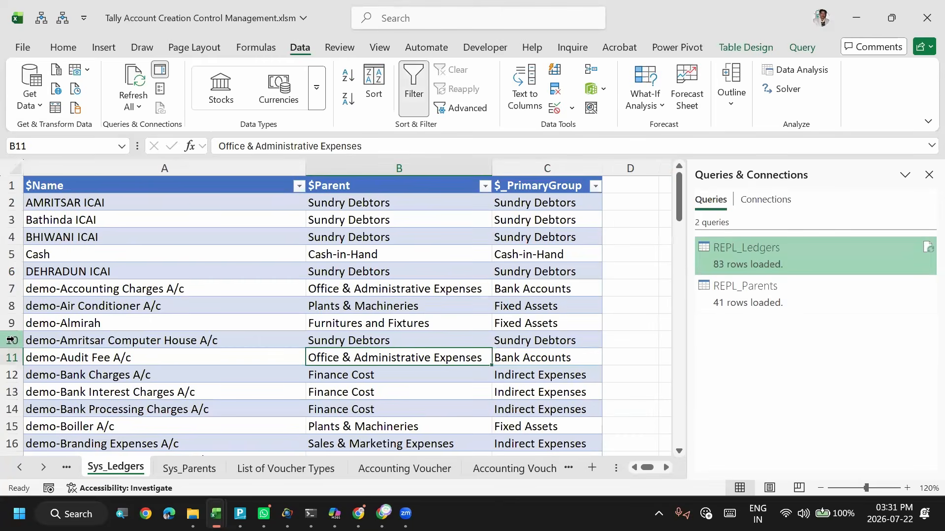
pyautogui.click(98, 363)
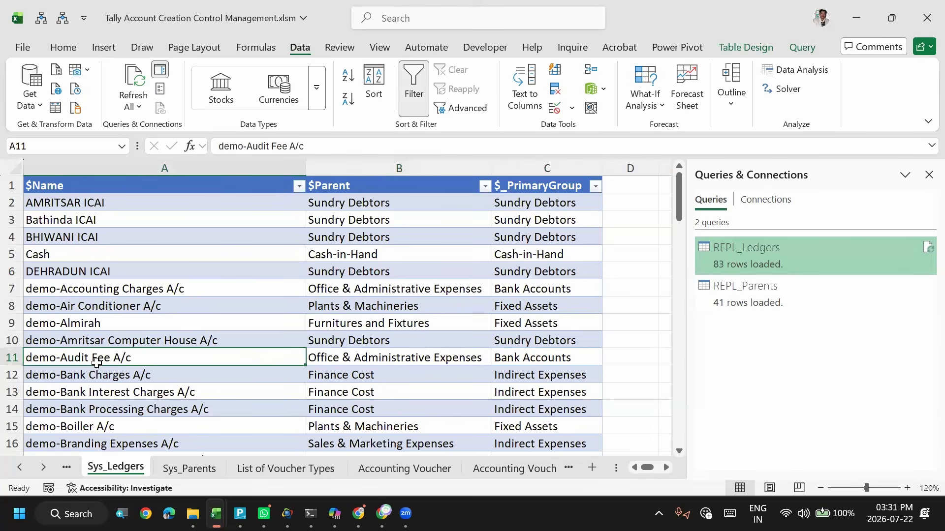
pyautogui.hotkey('ctrl', 'pagedown')
pyautogui.hotkey('ctrl', 'pagedown')
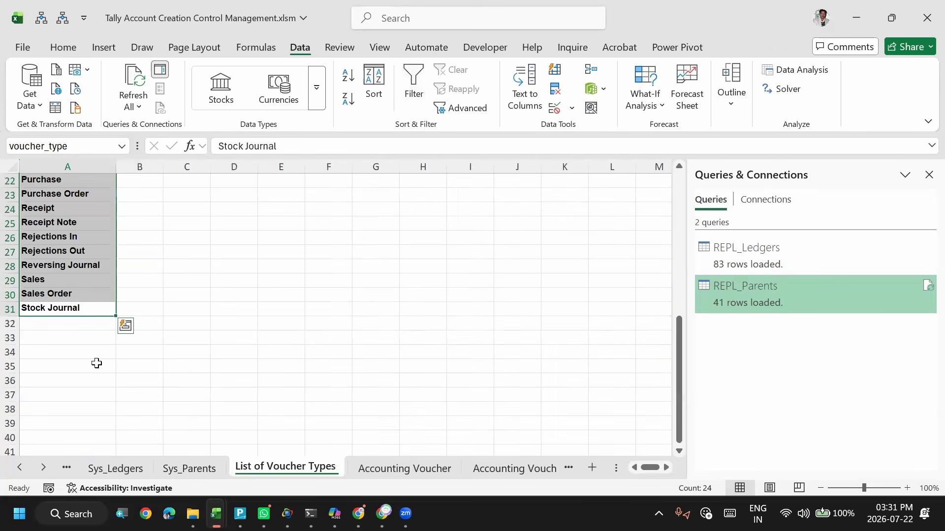
pyautogui.hotkey('ctrl', 'pagedown')
pyautogui.press('Up')
pyautogui.press('Down')
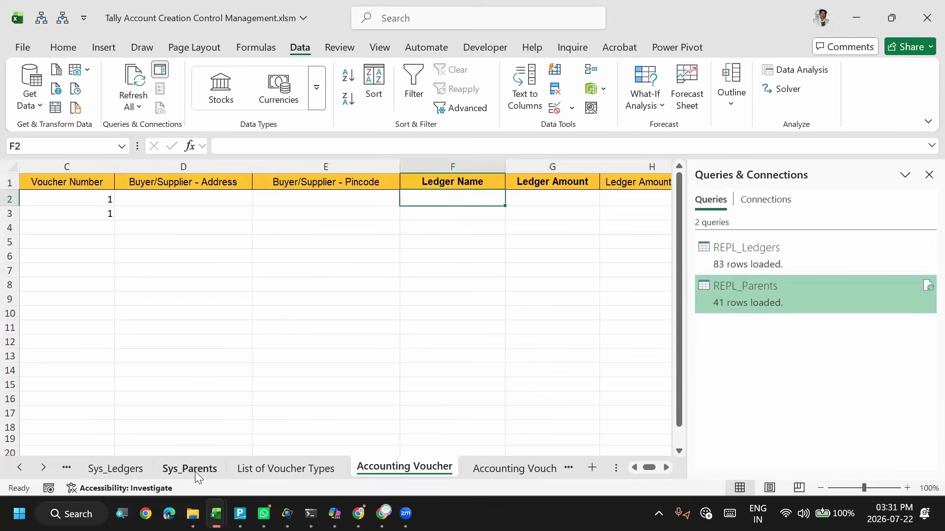
# - Assign the range name ledger_name to the entire $Name column on the Sys_Ledgers sheet
pyautogui.click(138, 471)
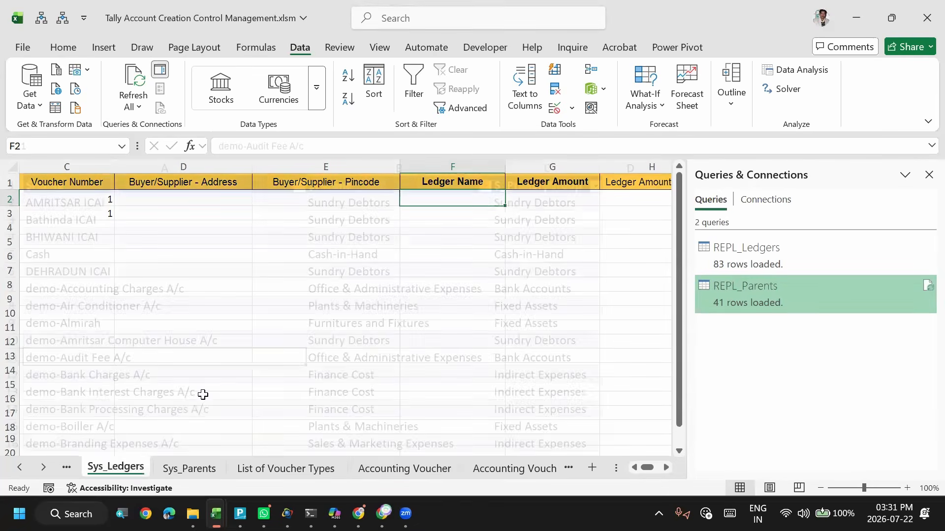
pyautogui.click(213, 319)
pyautogui.hotkey('ctrl', 'Home')
pyautogui.press('Down')
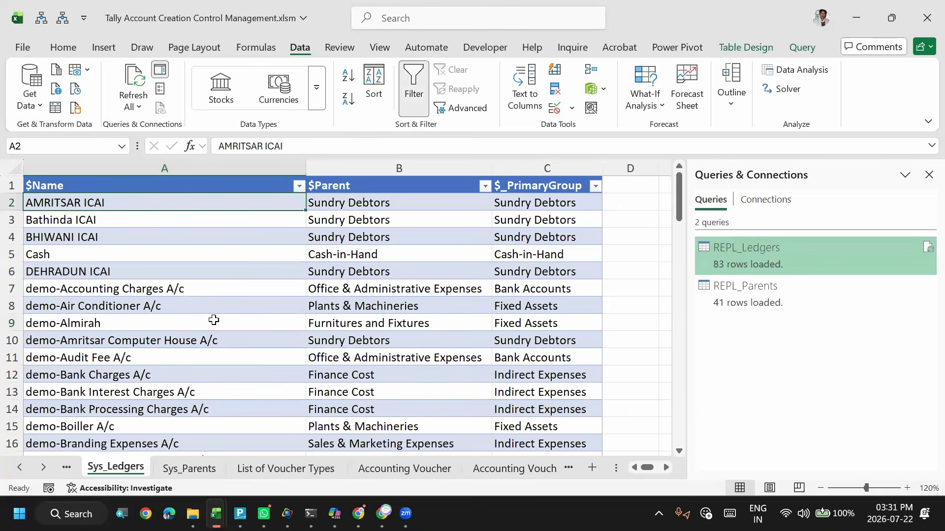
pyautogui.hotkey('ctrl', 'shift', 'Down')
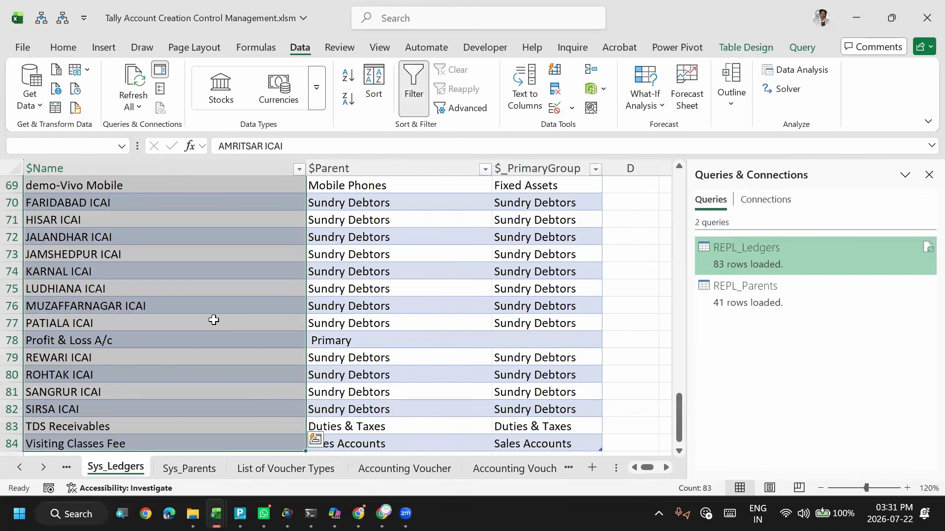
pyautogui.click(76, 165)
pyautogui.click(70, 146)
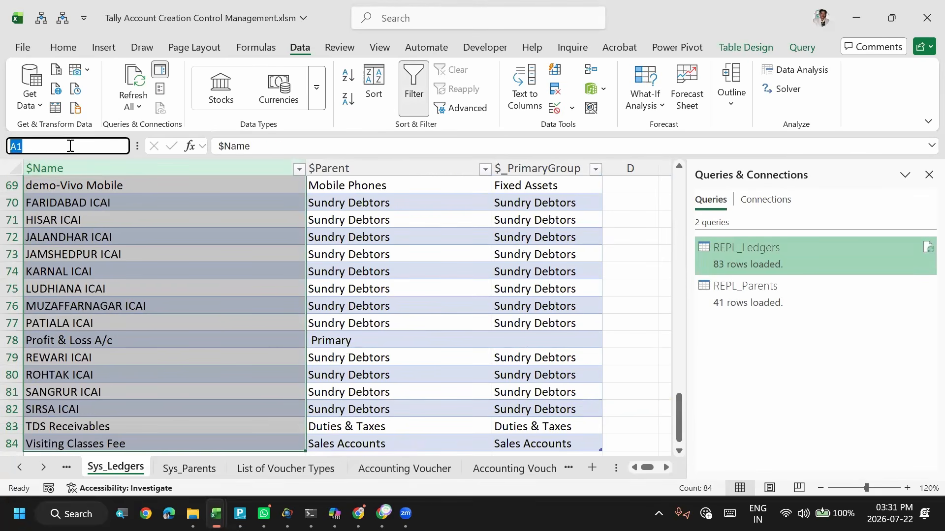
pyautogui.write('ledger_name')
pyautogui.press('Return')
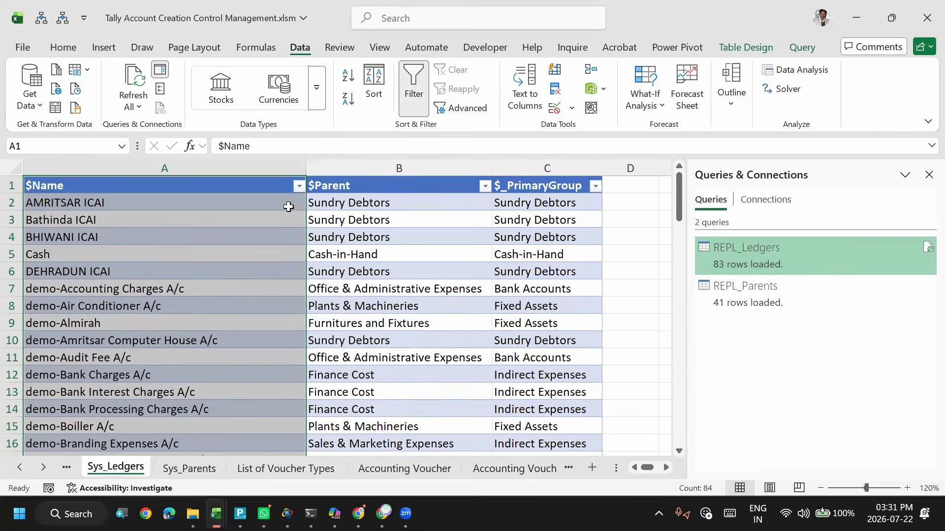
# - Assign the range name Ledger_Parent to the entire $Parent column on the Sys_Ledgers sheet
pyautogui.click(370, 202)
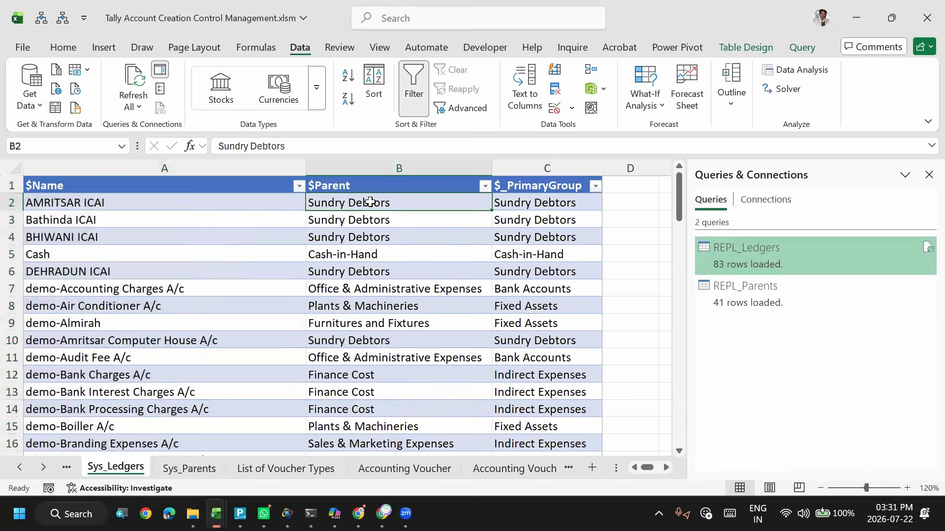
pyautogui.click(378, 164)
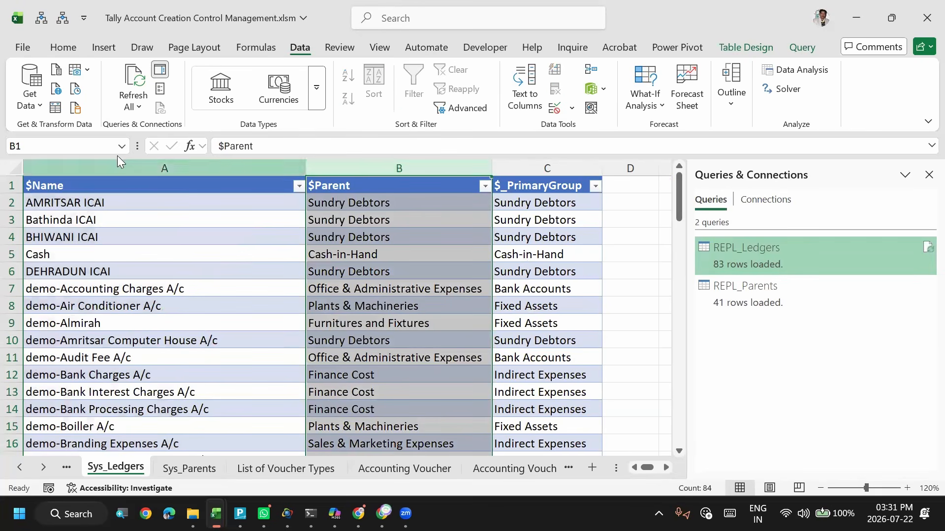
pyautogui.click(90, 146)
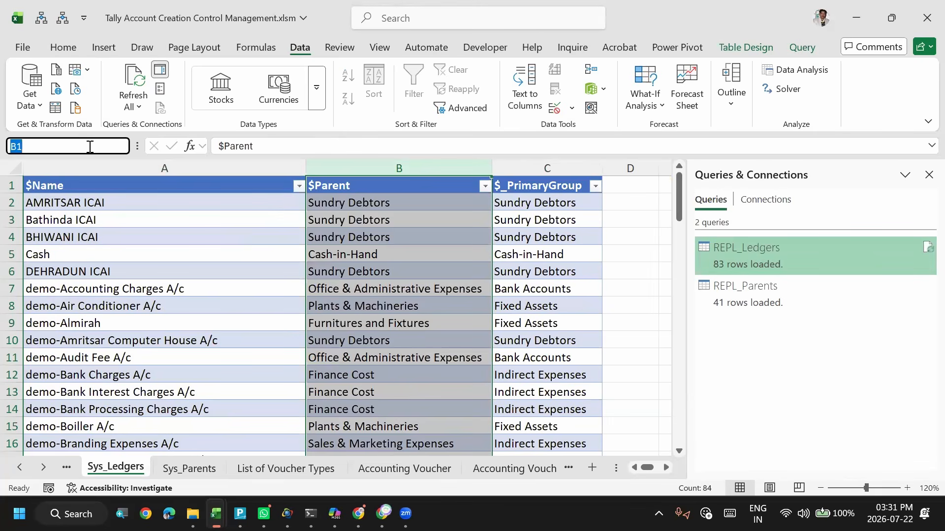
pyautogui.write('Ledger_Parent')
pyautogui.press('Return')
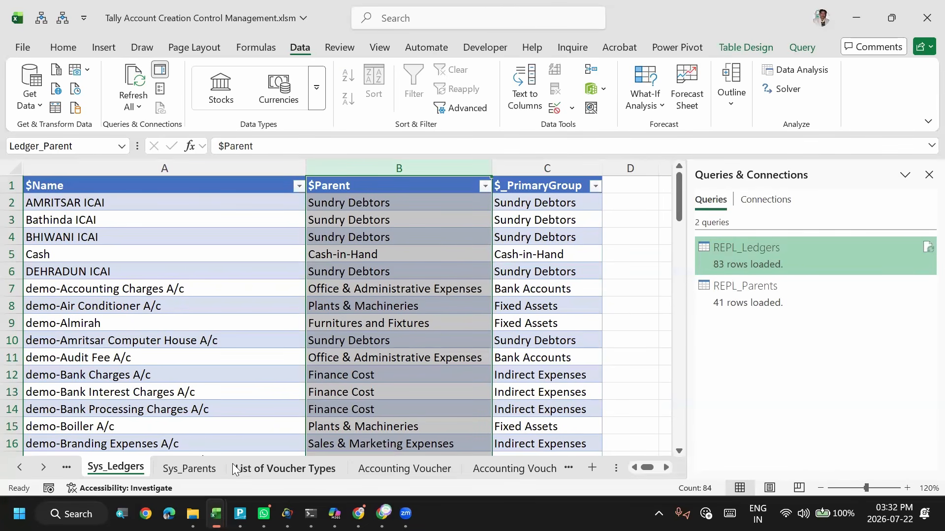
# - Add list validation sourced from =ledger_name to cell F2 under Ledger Name on the Accounting Voucher sheet, and check its drop-down choices
pyautogui.click(274, 471)
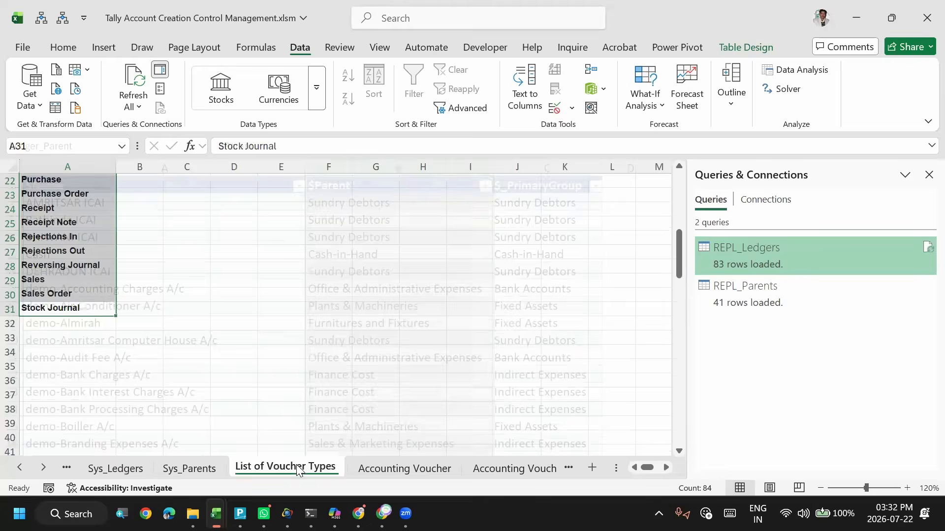
pyautogui.click(394, 471)
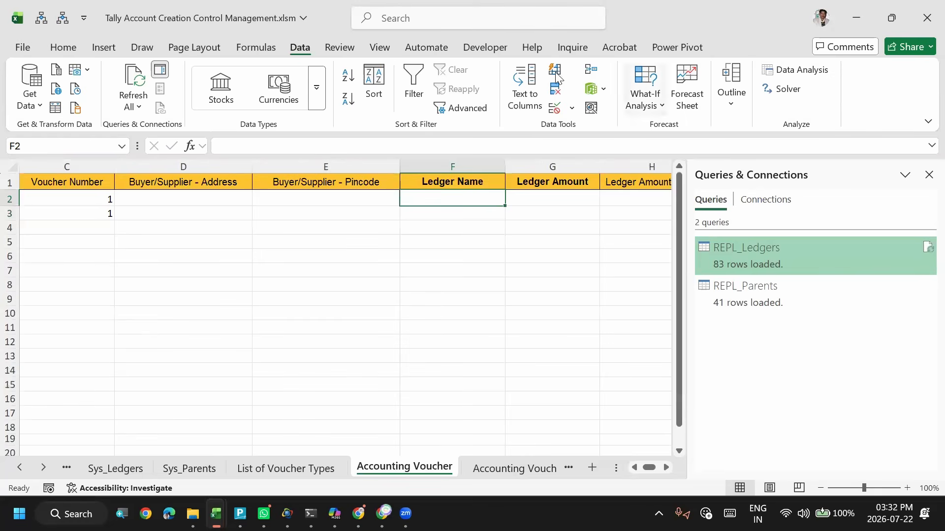
pyautogui.click(555, 108)
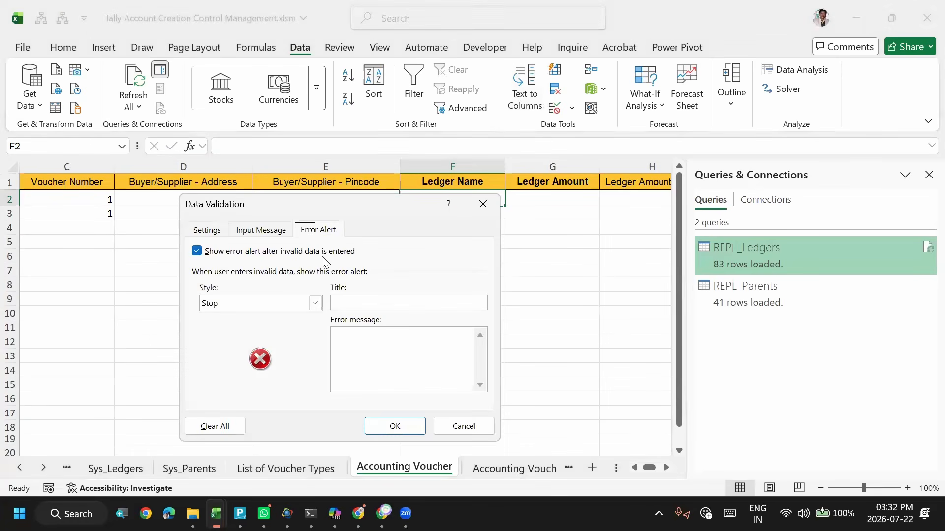
pyautogui.click(214, 229)
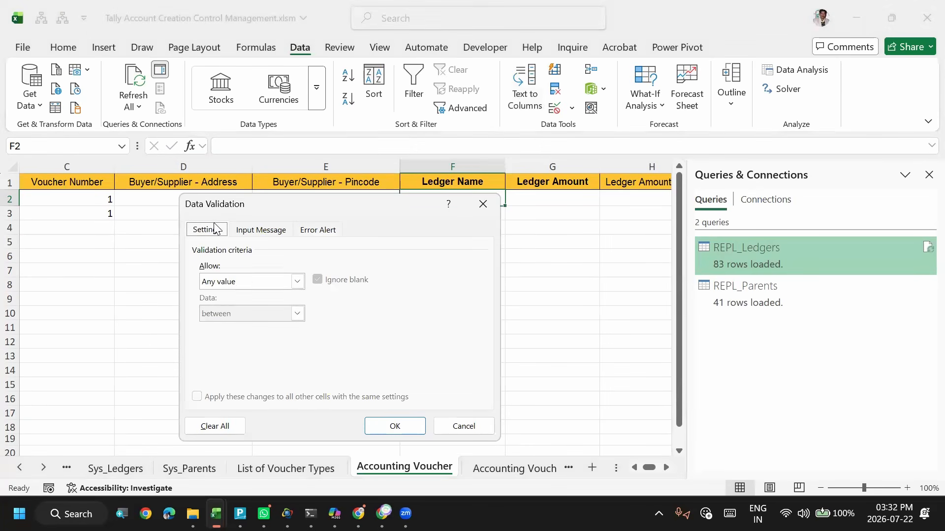
pyautogui.click(246, 277)
pyautogui.press('Down')
pyautogui.press('Down')
pyautogui.press('Down')
pyautogui.press('Return')
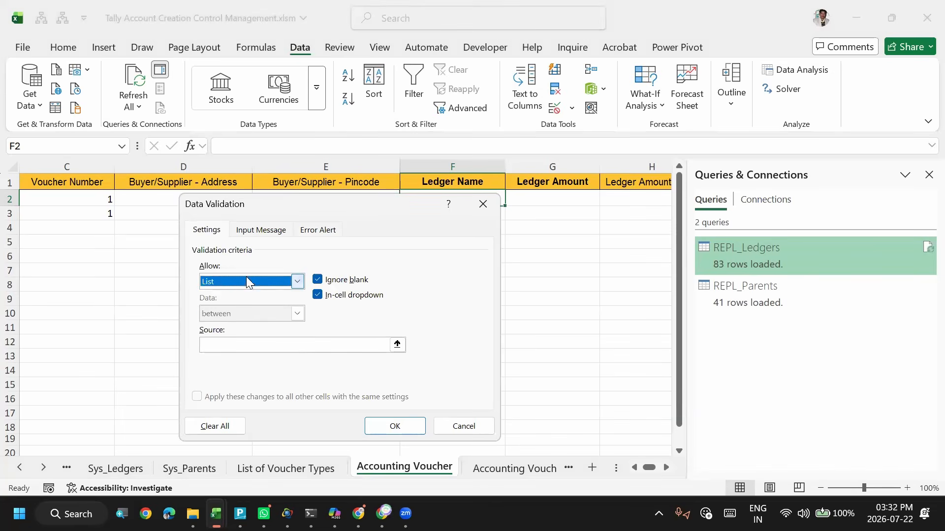
pyautogui.click(252, 348)
pyautogui.write('=ledger')
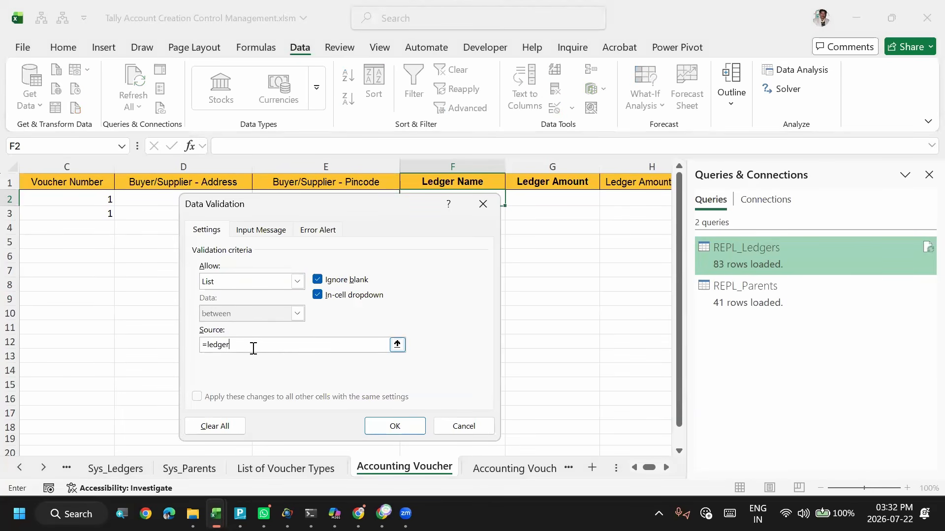
pyautogui.write('_name')
pyautogui.press('Return')
pyautogui.hotkey('alt', 'Down')
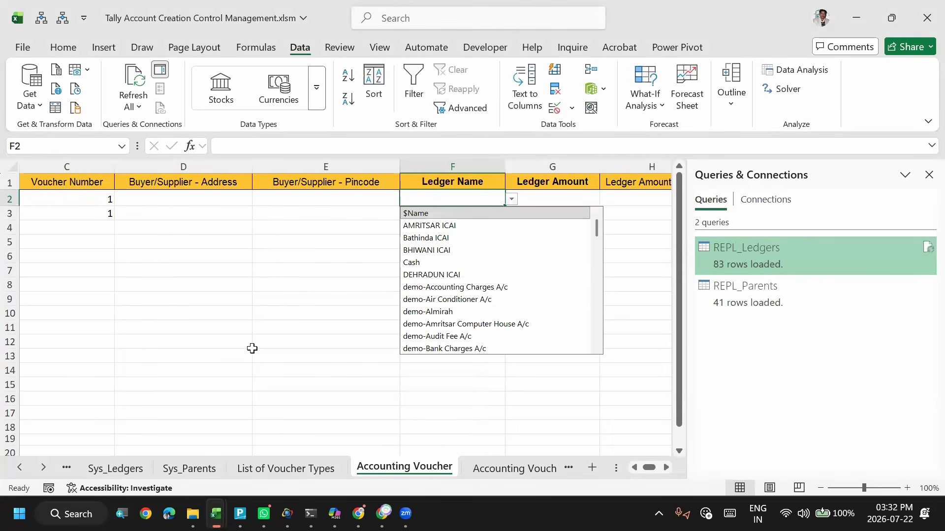
pyautogui.press('Escape')
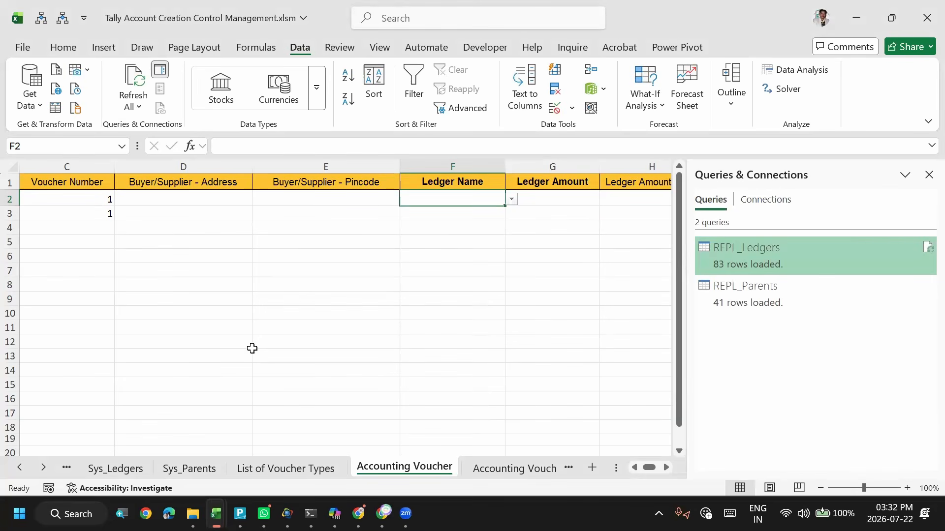
# - Search the F2 ledger choices for eq and clear the search text
pyautogui.write('e')
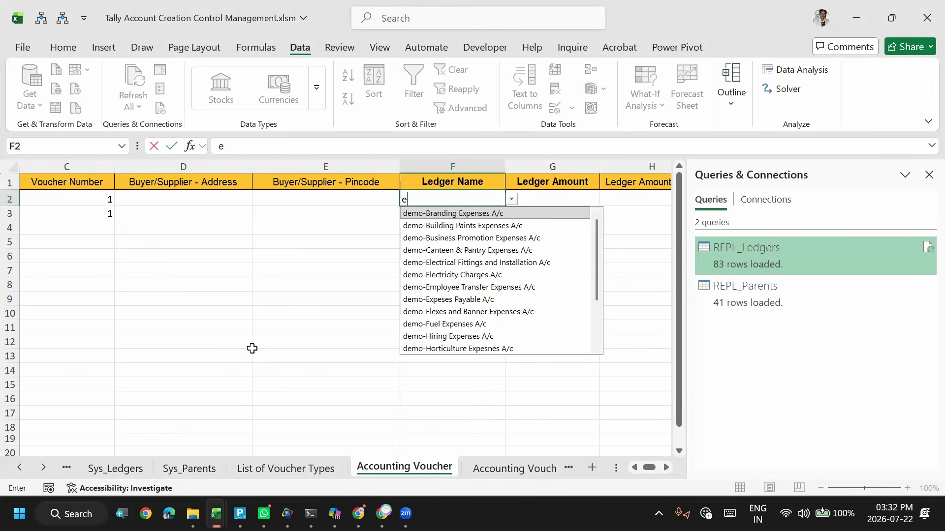
pyautogui.write('q')
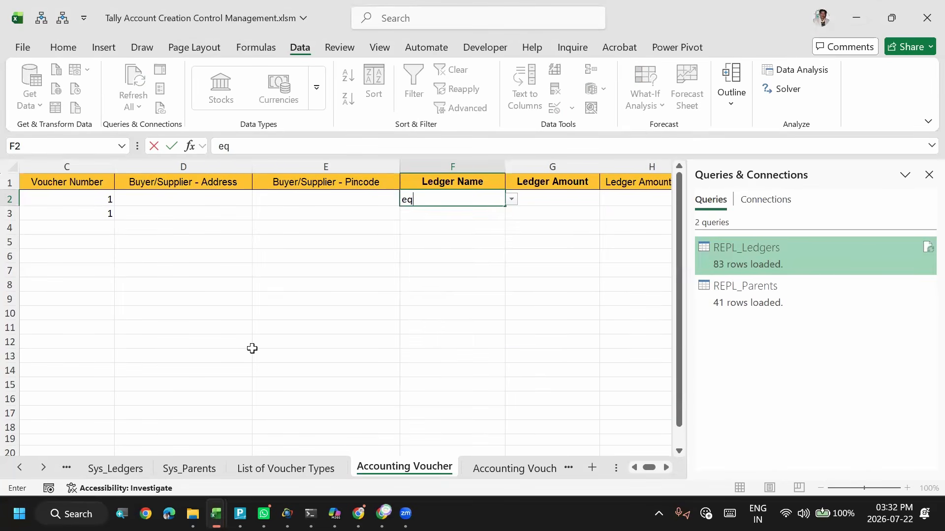
pyautogui.press('BackSpace')
pyautogui.press('BackSpace')
# - Look through the complete list of ledger choices in cell F2's drop-down from end to end, and close the list without picking a ledger
pyautogui.press('Down')
pyautogui.press('Down')
pyautogui.press('Down')
pyautogui.press('Down')
pyautogui.press('Down')
pyautogui.press('Down')
pyautogui.press('Down')
pyautogui.press('Down')
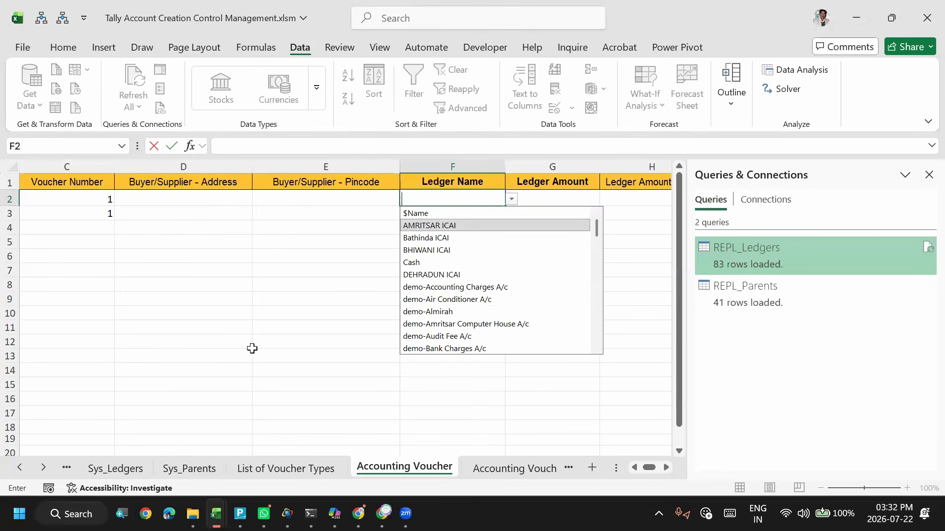
pyautogui.press('Down')
pyautogui.press('Down')
pyautogui.press('Down')
pyautogui.press('Down')
pyautogui.press('Down')
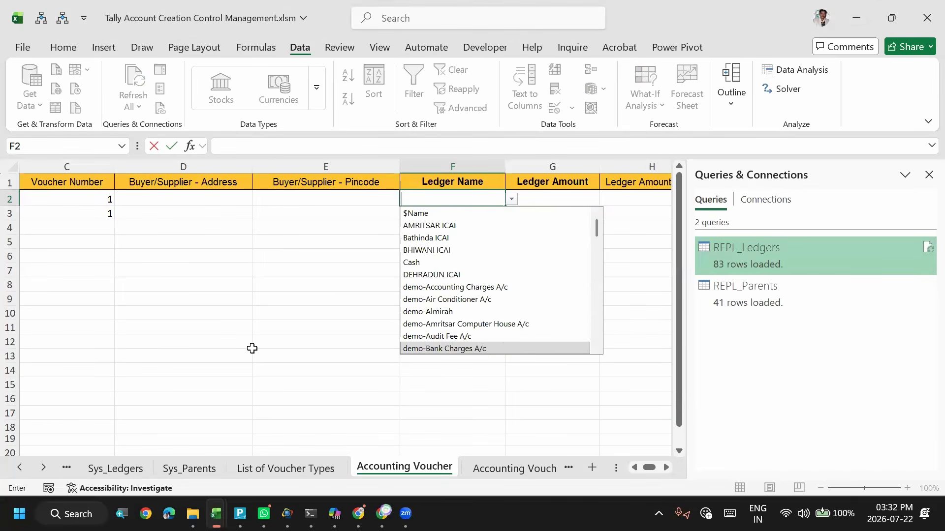
pyautogui.press('Down')
pyautogui.press('Down')
pyautogui.press('Down')
pyautogui.press('Down')
pyautogui.press('Down')
pyautogui.press('Down')
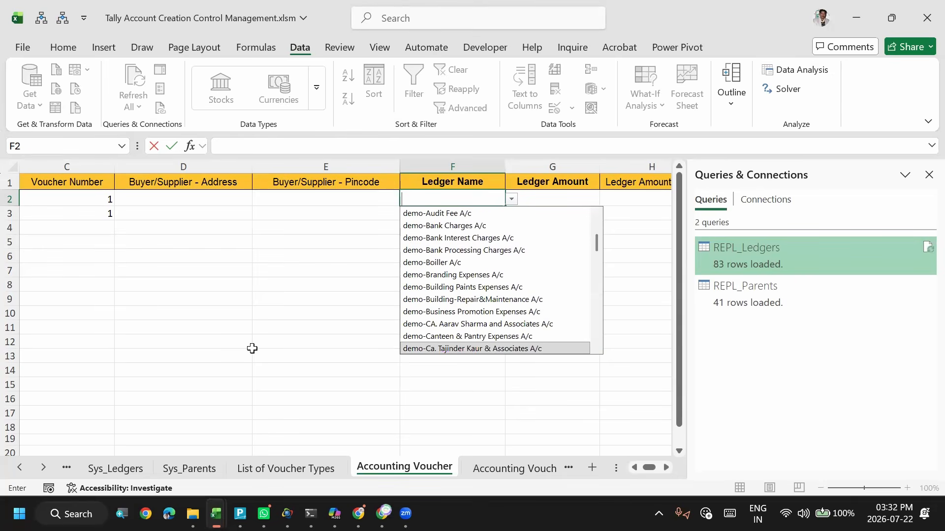
pyautogui.press('Down')
pyautogui.press('Down')
pyautogui.press('Down')
pyautogui.press('Down')
pyautogui.press('Down')
pyautogui.press('Down')
pyautogui.press('Down')
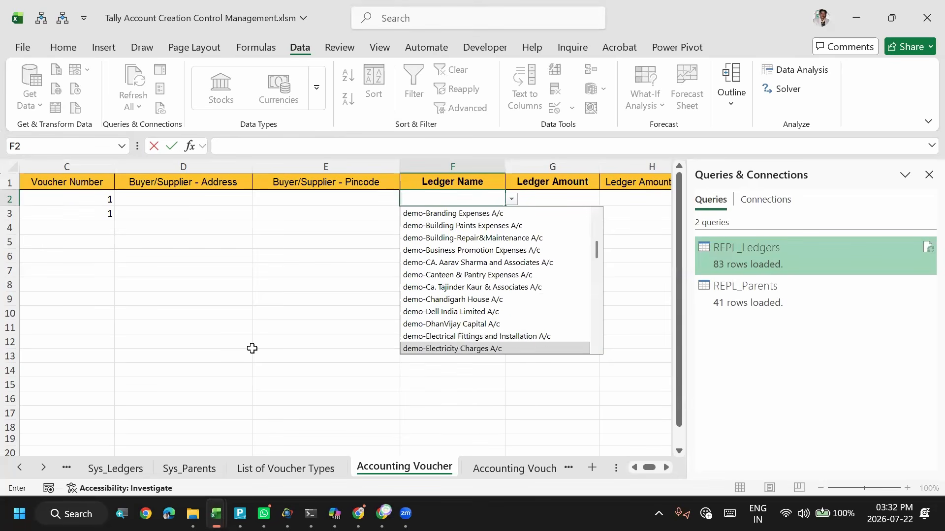
pyautogui.press('Down')
pyautogui.press('Down')
pyautogui.press('Down')
pyautogui.press('Down')
pyautogui.press('Down')
pyautogui.press('Down')
pyautogui.press('Down')
pyautogui.press('Down')
pyautogui.press('Down')
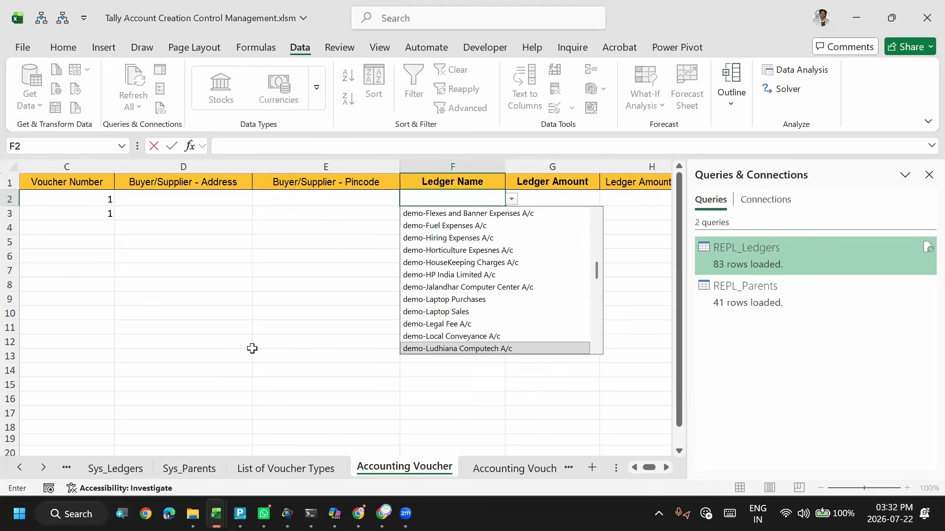
pyautogui.press('Down')
pyautogui.press('Down')
pyautogui.press('Down')
pyautogui.press('Down')
pyautogui.press('Down')
pyautogui.press('Down')
pyautogui.press('Down')
pyautogui.press('Down')
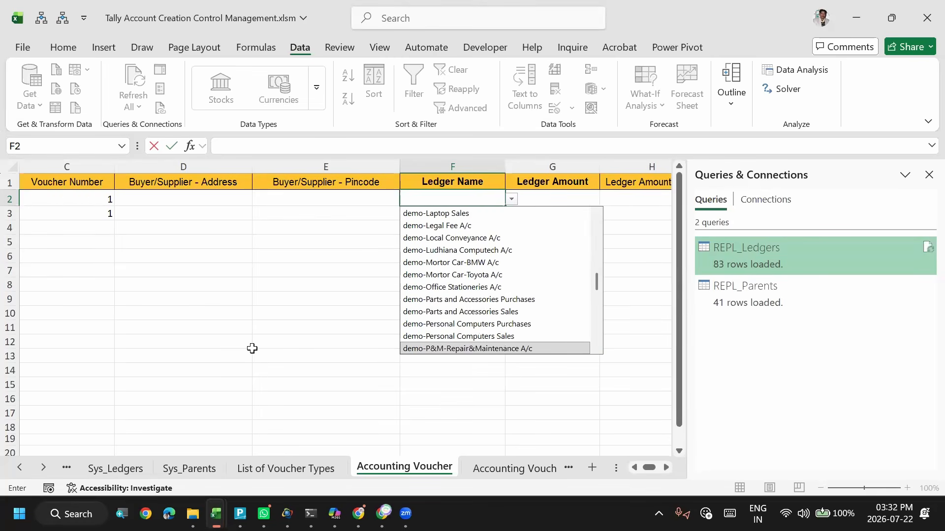
pyautogui.press('Down')
pyautogui.press('Down')
pyautogui.press('Down')
pyautogui.press('Down')
pyautogui.press('Down')
pyautogui.press('Down')
pyautogui.press('Down')
pyautogui.press('Down')
pyautogui.press('Down')
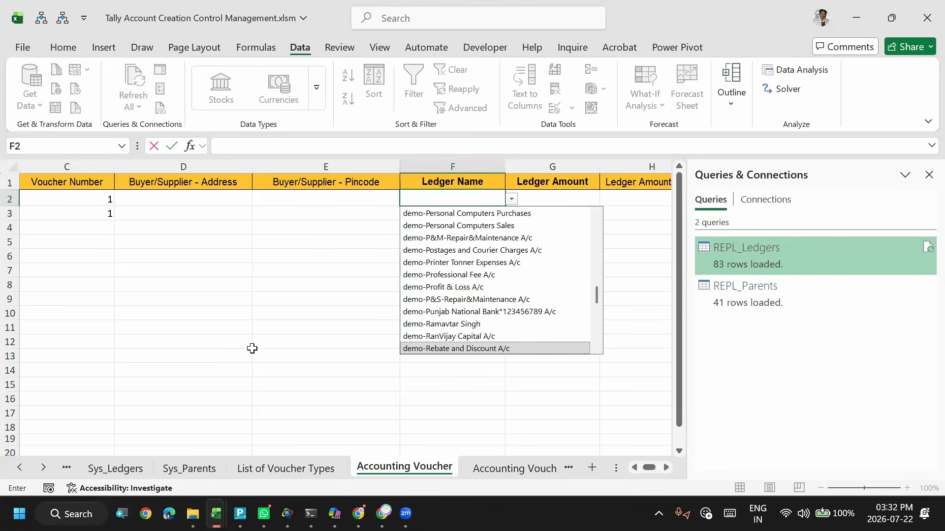
pyautogui.press('Down')
pyautogui.press('Down')
pyautogui.press('Down')
pyautogui.press('Down')
pyautogui.press('Down')
pyautogui.press('Down')
pyautogui.press('Down')
pyautogui.press('Down')
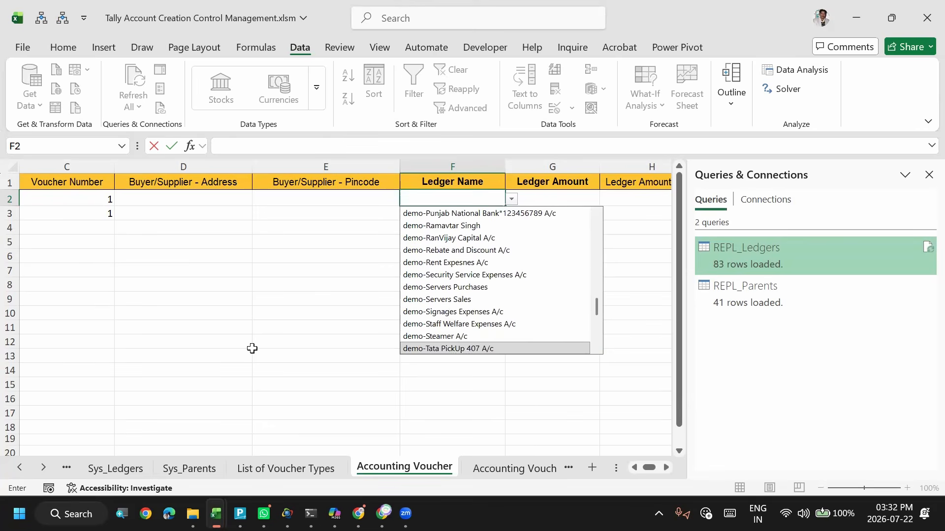
pyautogui.press('Down')
pyautogui.press('Down')
pyautogui.press('Down')
pyautogui.press('Down')
pyautogui.press('Down')
pyautogui.press('Down')
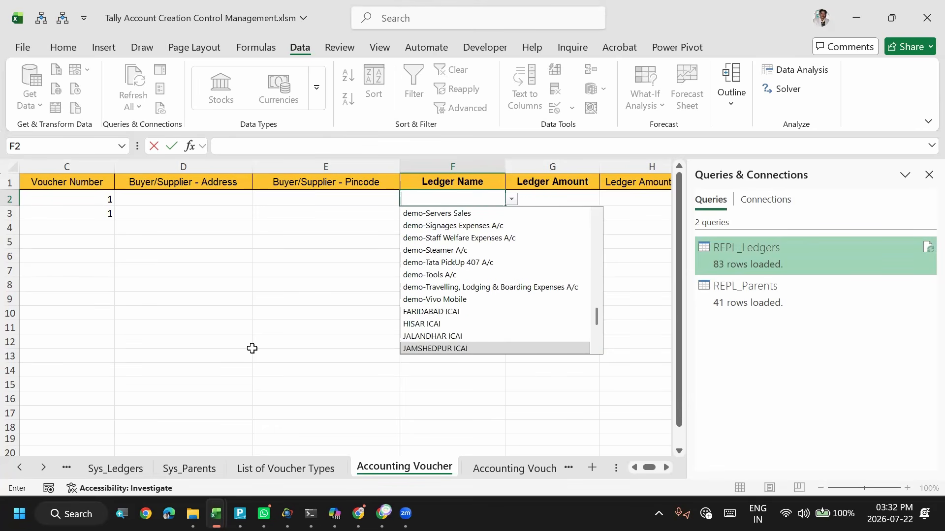
pyautogui.press('Down')
pyautogui.press('Down')
pyautogui.press('Down')
pyautogui.press('Down')
pyautogui.press('Down')
pyautogui.press('Down')
pyautogui.press('Down')
pyautogui.press('Down')
pyautogui.press('Down')
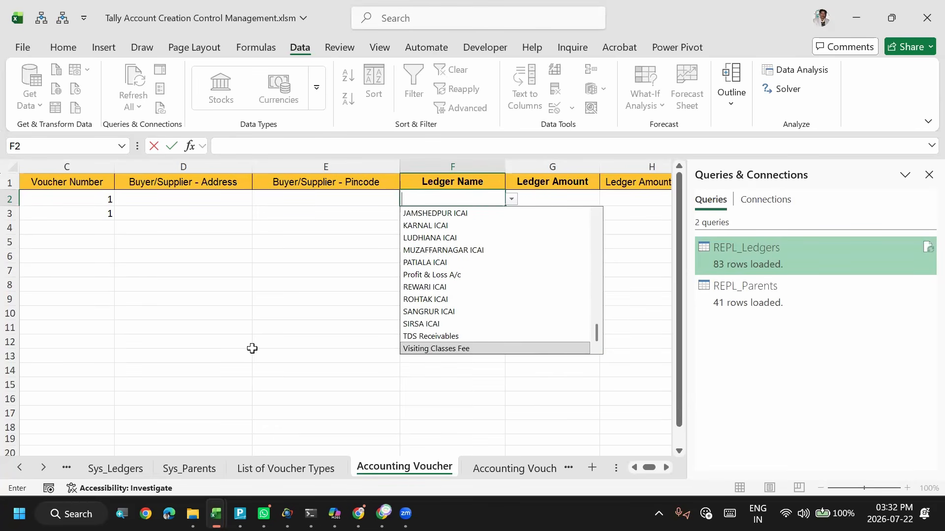
pyautogui.press('Up')
pyautogui.press('Up')
pyautogui.press('Up')
pyautogui.press('Up')
pyautogui.press('Up')
pyautogui.press('Up')
pyautogui.press('Up')
pyautogui.press('Up')
pyautogui.press('Up')
pyautogui.press('Up')
pyautogui.press('Up')
pyautogui.press('Up')
pyautogui.press('Up')
pyautogui.press('Up')
pyautogui.press('Up')
pyautogui.press('Up')
pyautogui.press('Up')
pyautogui.press('Up')
pyautogui.press('Up')
pyautogui.press('Up')
pyautogui.press('Up')
pyautogui.press('Up')
pyautogui.press('Up')
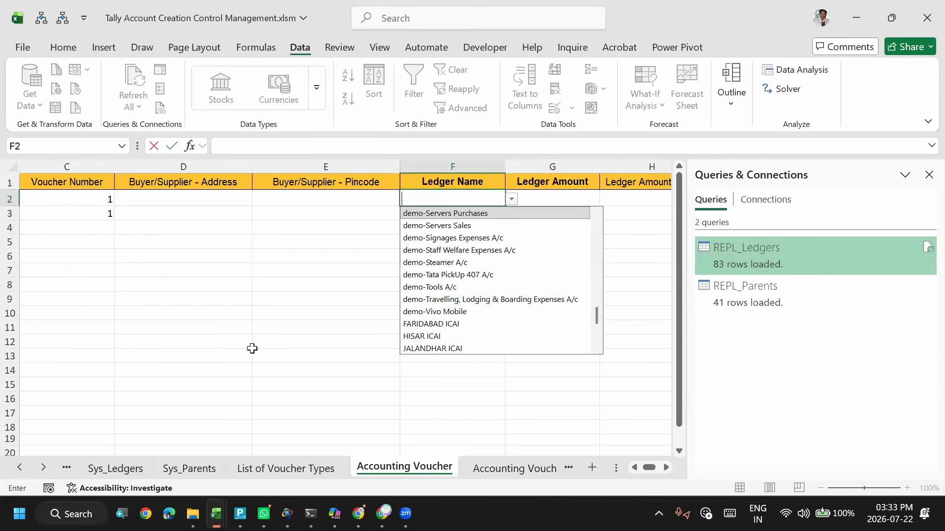
pyautogui.press('Up')
pyautogui.press('Up')
pyautogui.press('Up')
pyautogui.press('Up')
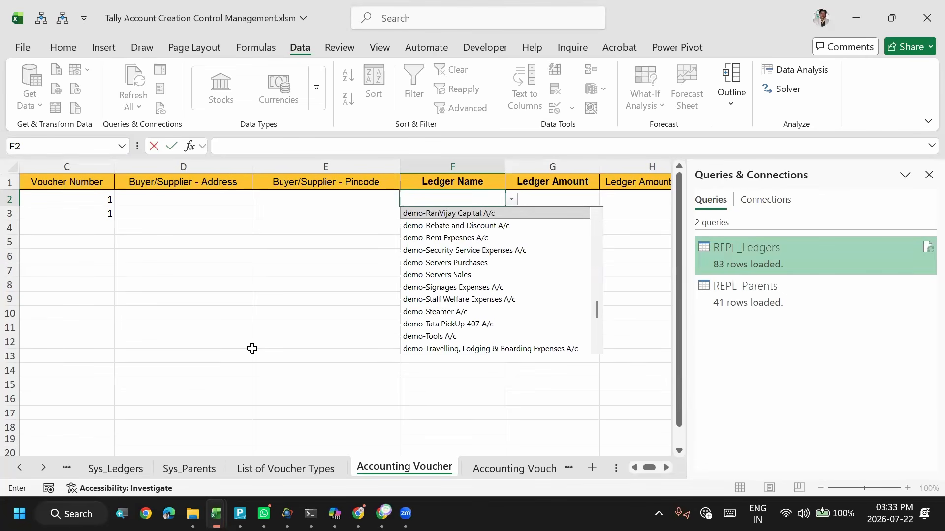
pyautogui.press('Up')
pyautogui.press('Up')
pyautogui.press('Up')
pyautogui.press('Up')
pyautogui.press('Up')
pyautogui.press('Up')
pyautogui.press('Up')
pyautogui.press('Up')
pyautogui.press('Up')
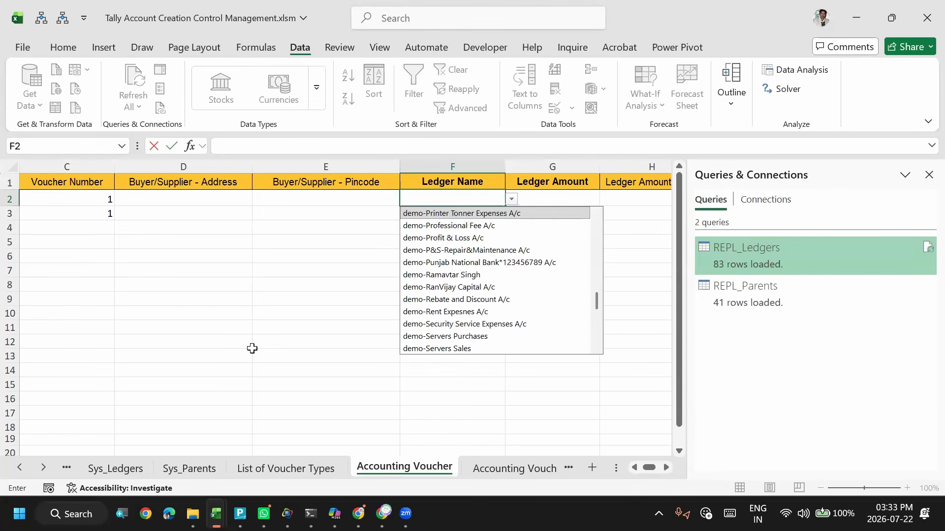
pyautogui.press('Up')
pyautogui.press('Up')
pyautogui.press('Up')
pyautogui.press('Up')
pyautogui.press('Up')
pyautogui.press('Up')
pyautogui.press('Up')
pyautogui.press('Up')
pyautogui.press('Up')
pyautogui.press('Up')
pyautogui.press('Up')
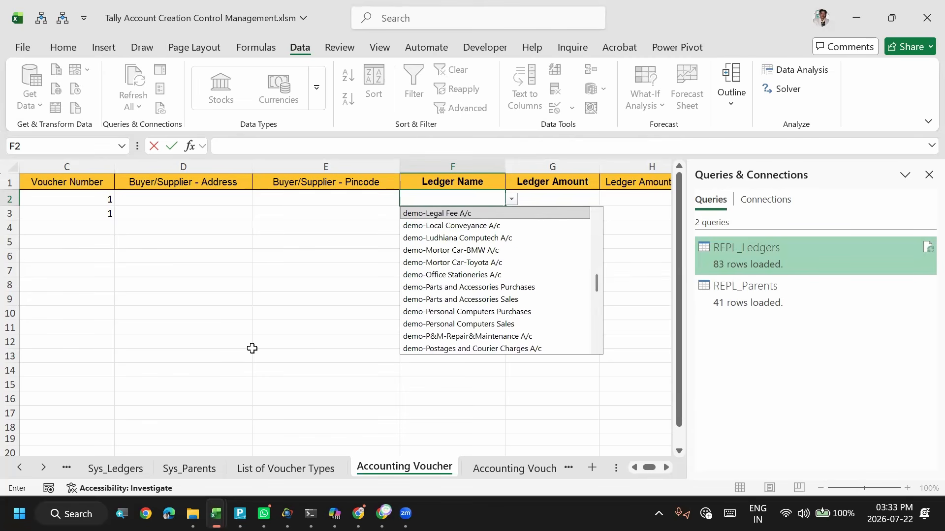
pyautogui.press('Up')
pyautogui.press('Up')
pyautogui.press('Up')
pyautogui.press('Up')
pyautogui.press('Up')
pyautogui.press('Up')
pyautogui.press('Up')
pyautogui.press('Up')
pyautogui.press('Up')
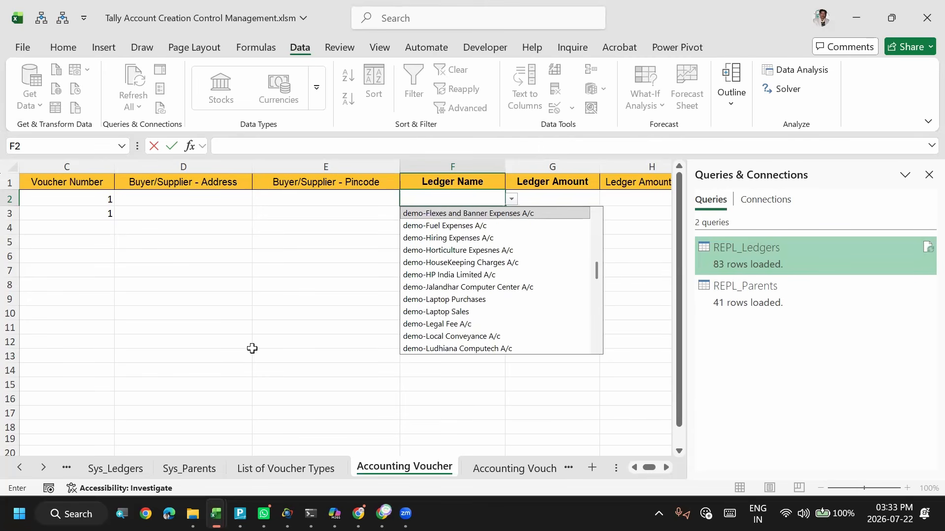
pyautogui.press('Up')
pyautogui.press('Up')
pyautogui.press('Up')
pyautogui.press('Up')
pyautogui.press('Up')
pyautogui.press('Up')
pyautogui.press('Up')
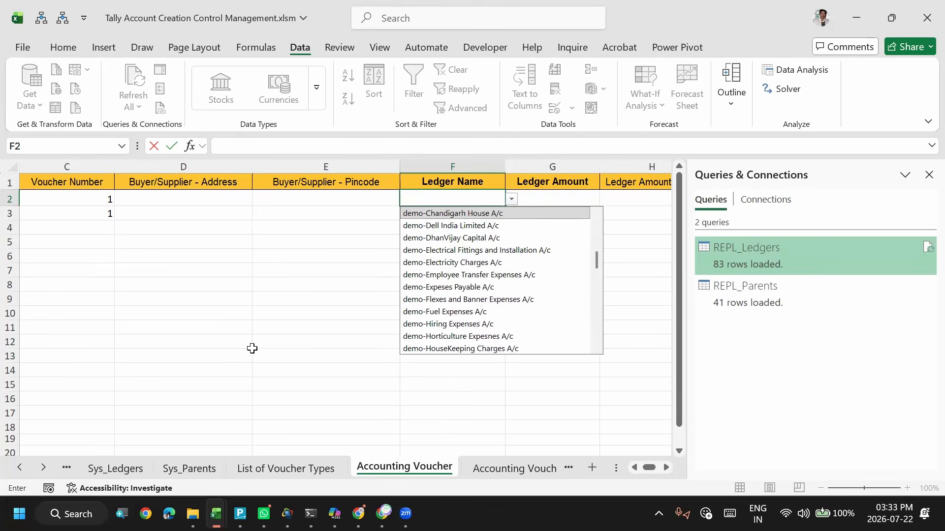
pyautogui.press('Up')
pyautogui.press('Up')
pyautogui.press('Up')
pyautogui.press('Up')
pyautogui.press('Up')
pyautogui.press('Up')
pyautogui.press('Up')
pyautogui.press('Up')
pyautogui.press('Up')
pyautogui.press('Up')
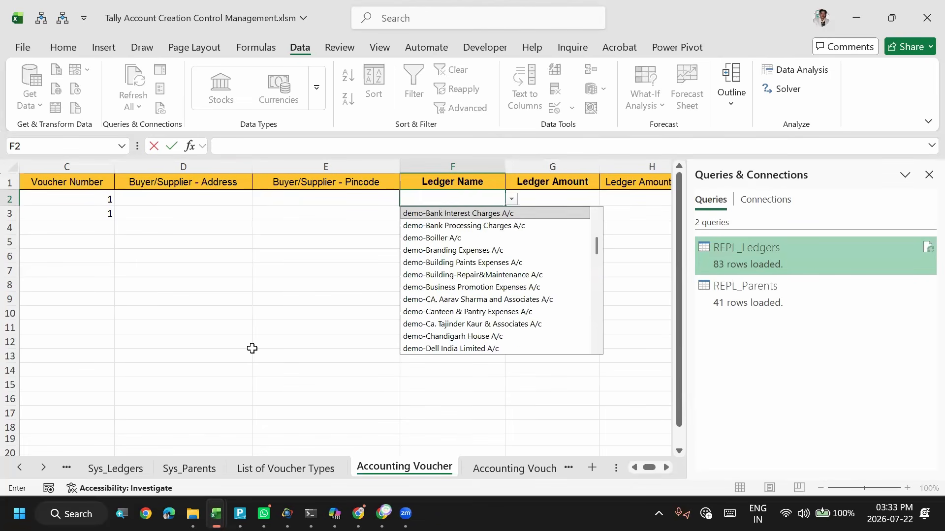
pyautogui.press('Up')
pyautogui.press('Up')
pyautogui.press('Up')
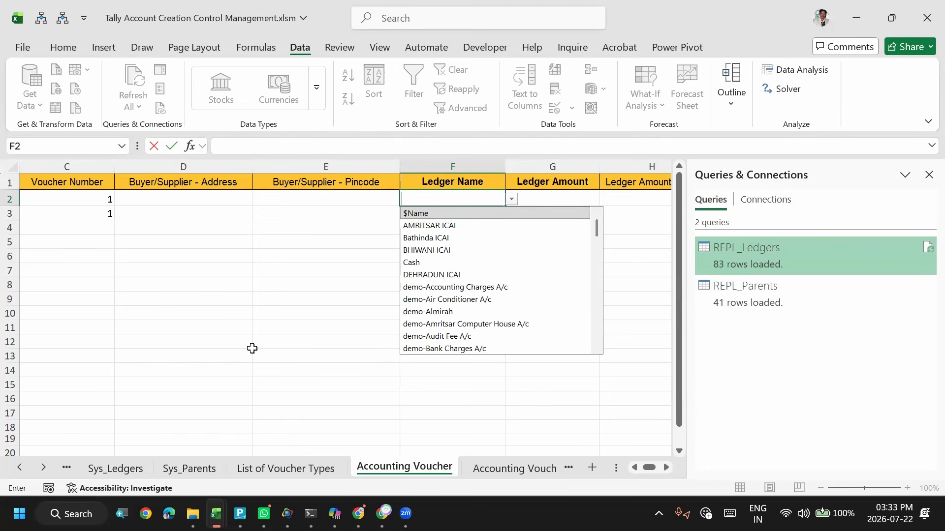
pyautogui.press('Down')
pyautogui.press('Down')
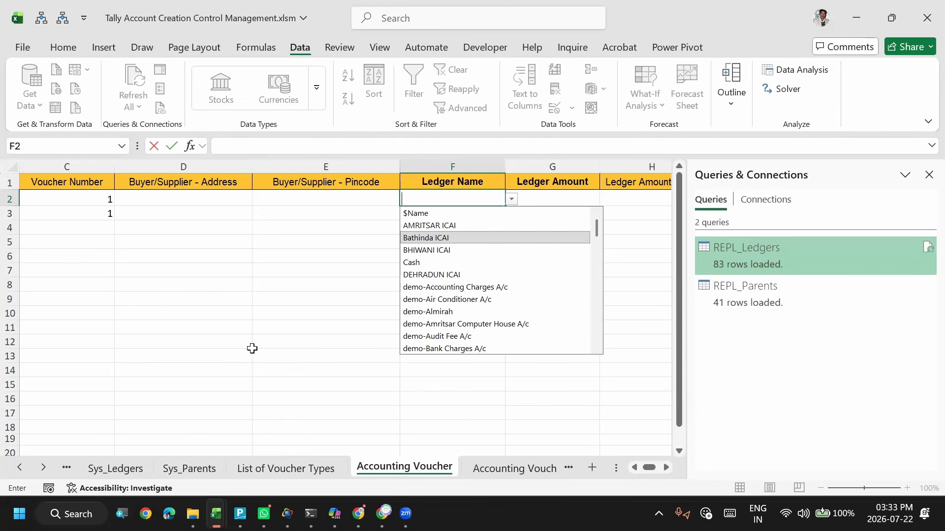
pyautogui.press('Down')
pyautogui.press('Escape')
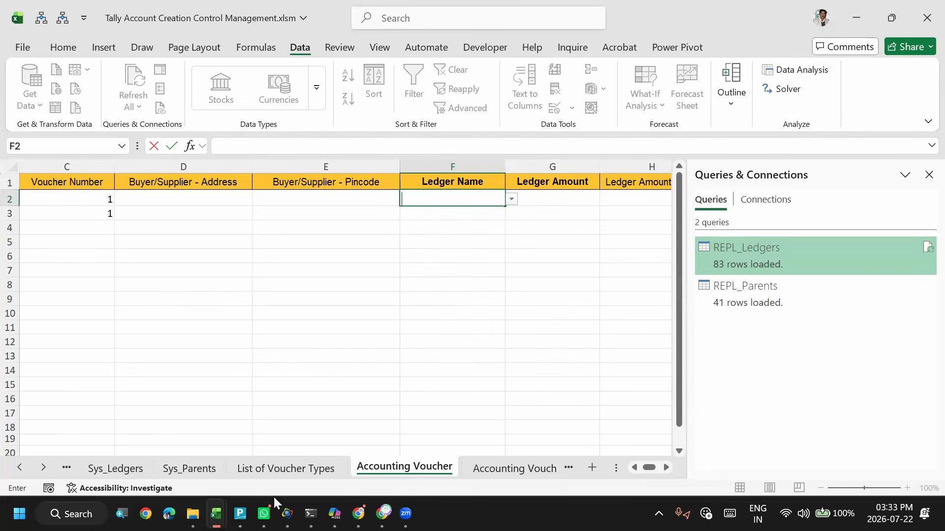
# - On the Sys_Ledgers sheet, examine the ledger names and the parent group of demo-Canteen & Pantry Expenses A/c
pyautogui.click(130, 471)
pyautogui.press('Down')
pyautogui.press('Down')
pyautogui.press('Down')
pyautogui.press('Down')
pyautogui.press('Down')
pyautogui.press('Down')
pyautogui.press('Down')
pyautogui.press('Down')
pyautogui.press('Down')
pyautogui.press('Down')
pyautogui.press('Down')
pyautogui.press('Down')
pyautogui.press('Down')
pyautogui.press('Down')
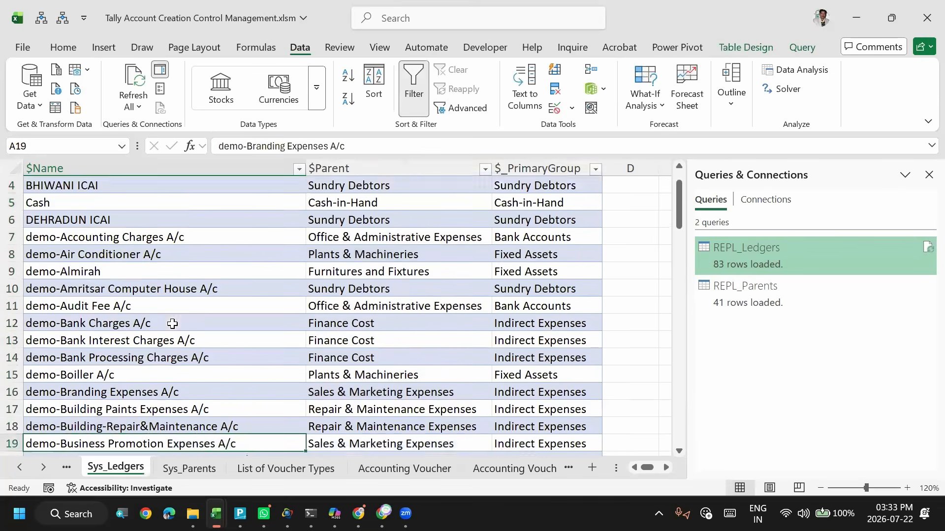
pyautogui.press('Up')
pyautogui.press('Up')
pyautogui.press('Up')
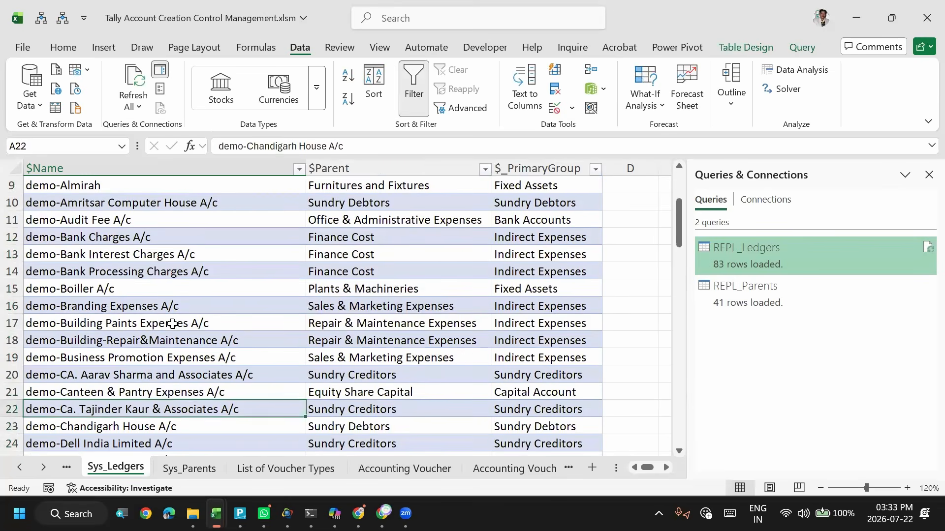
pyautogui.press('Right')
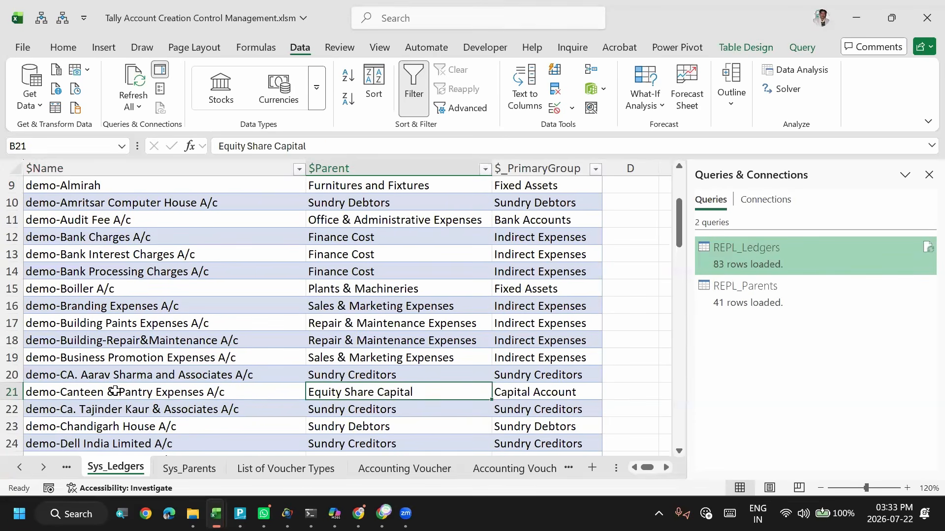
pyautogui.press('Left')
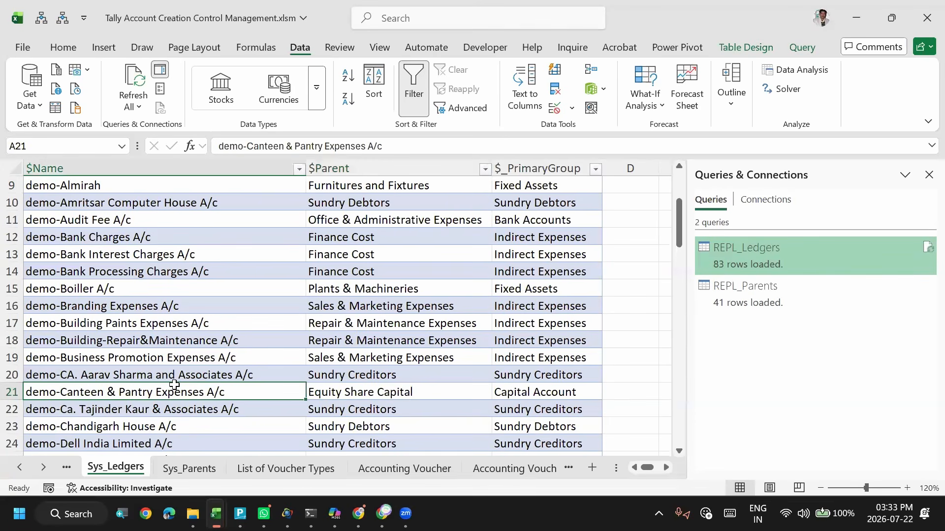
pyautogui.click(396, 397)
pyautogui.click(255, 389)
# - On the All_Masters sheet, examine the last ledgers in the table and the SubGroup of the capital account in row 53
pyautogui.hotkey('ctrl', 'pageup')
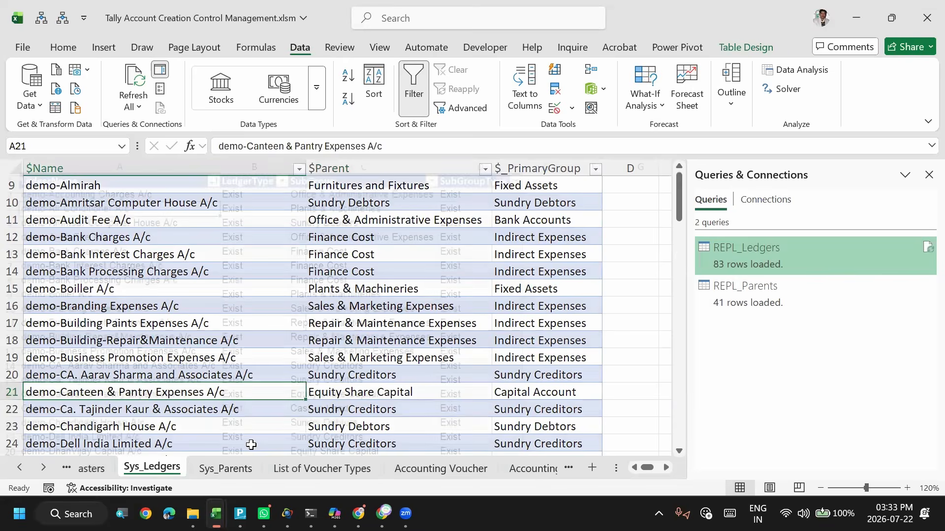
pyautogui.hotkey('ctrl', 'Down')
pyautogui.press('Up')
pyautogui.press('Up')
pyautogui.press('Up')
pyautogui.press('Up')
pyautogui.press('Up')
pyautogui.press('Up')
pyautogui.press('Up')
pyautogui.press('Up')
pyautogui.press('Up')
pyautogui.press('Up')
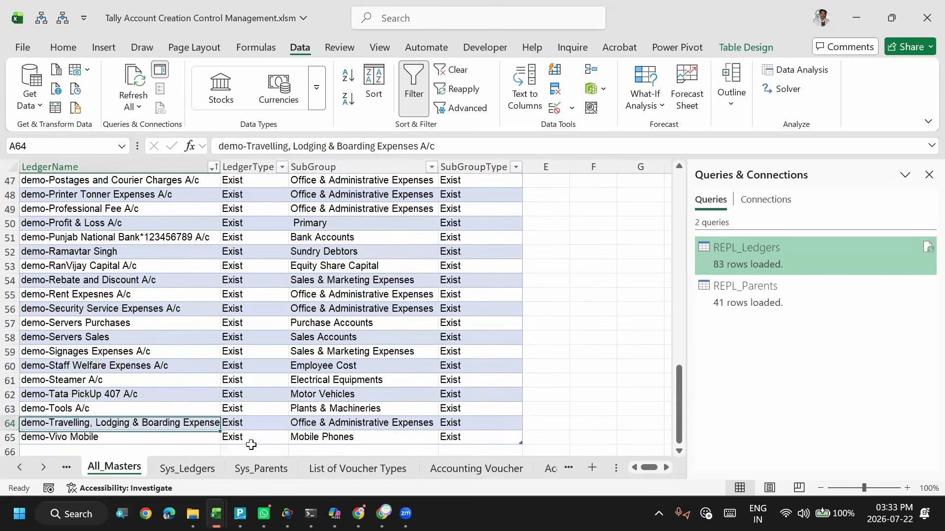
pyautogui.press('Up')
pyautogui.press('Up')
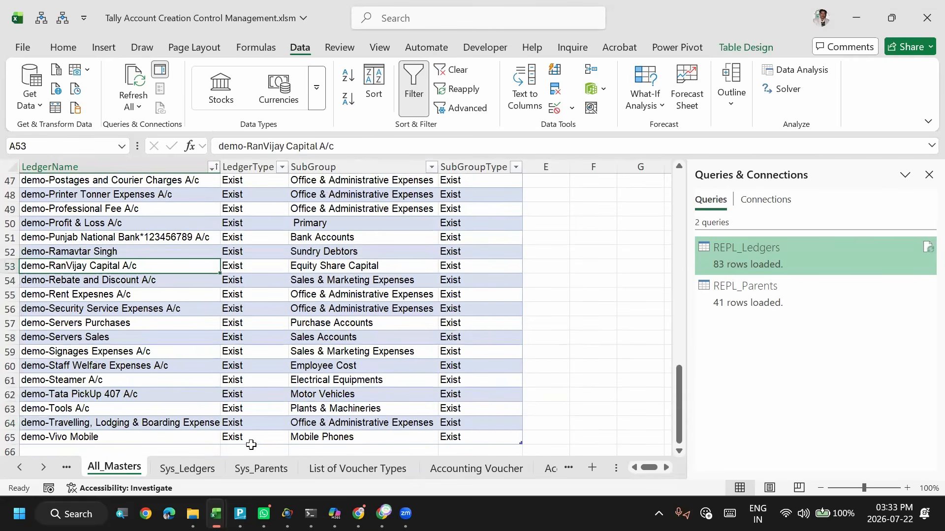
pyautogui.press('Right')
pyautogui.press('Right')
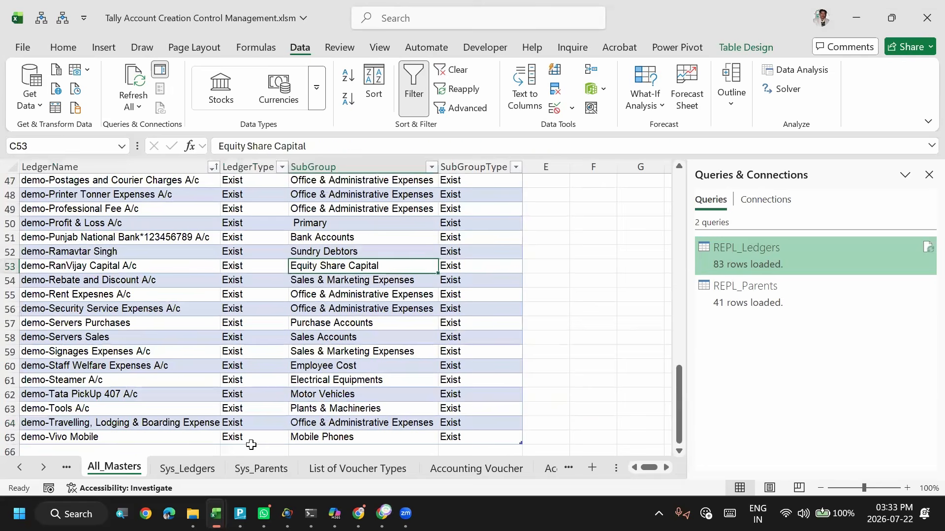
pyautogui.press('Left')
pyautogui.press('Left')
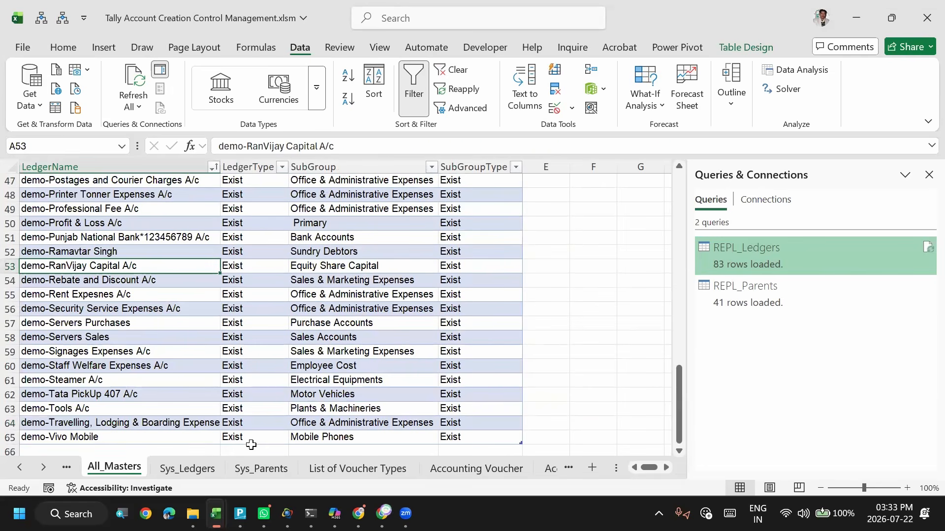
# - Look over the Sys_Parents, ImportLedger, All_Masters and List of Voucher Types sheets, and return to the Accounting Voucher sheet
pyautogui.hotkey('ctrl', 'pagedown')
pyautogui.hotkey('ctrl', 'pagedown')
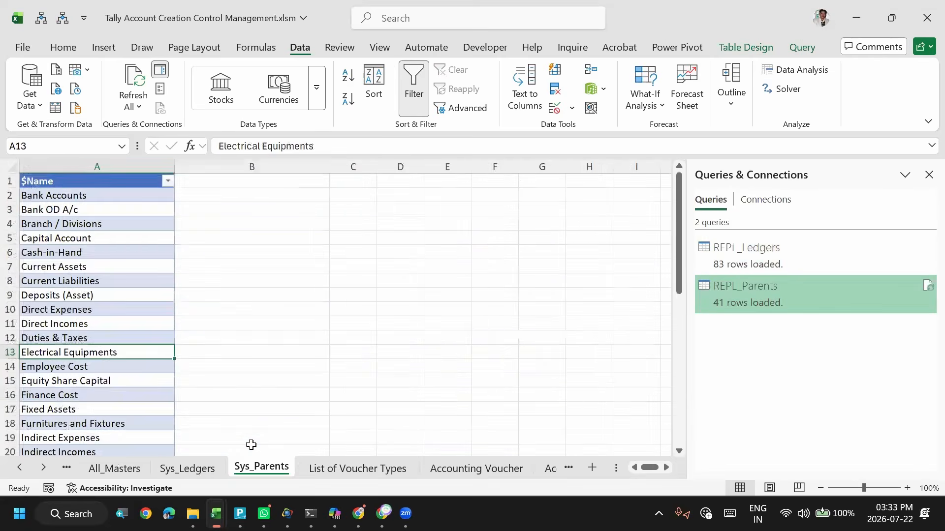
pyautogui.hotkey('ctrl', 'pageup')
pyautogui.hotkey('ctrl', 'pageup')
pyautogui.hotkey('ctrl', 'pageup')
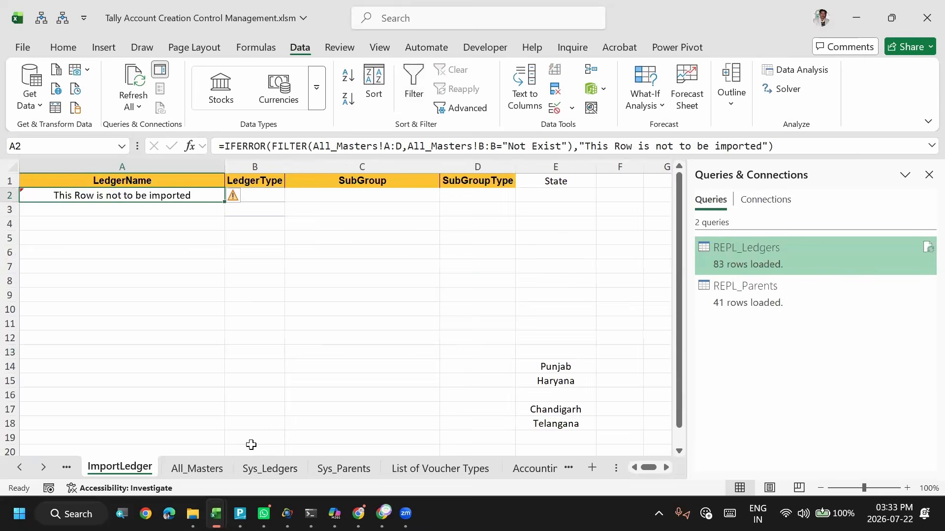
pyautogui.hotkey('ctrl', 'pagedown')
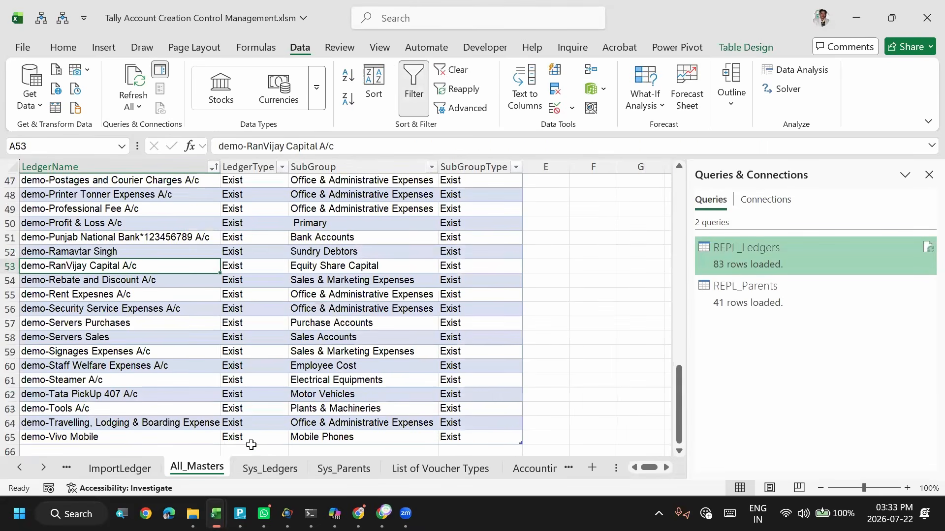
pyautogui.hotkey('ctrl', 'pagedown')
pyautogui.hotkey('ctrl', 'pagedown')
pyautogui.hotkey('ctrl', 'pagedown')
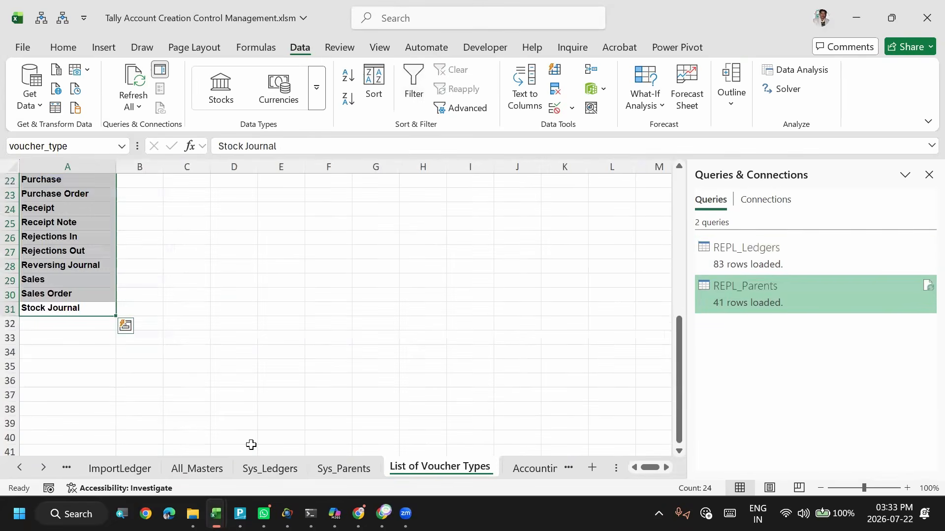
pyautogui.hotkey('ctrl', 'pagedown')
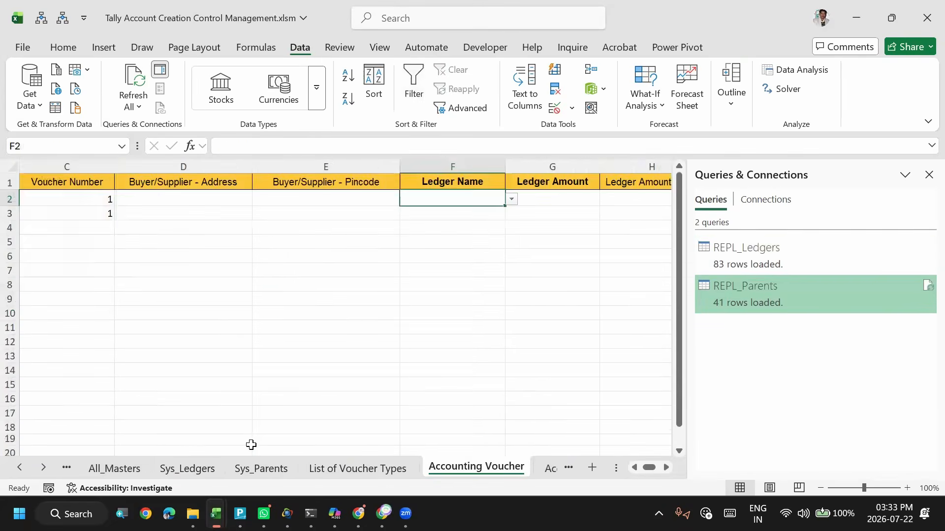
# - Filter the ledger choices in cell F2 with demo-r and pick the matching capital account as the ledger name
pyautogui.click(512, 199)
pyautogui.click(512, 199)
pyautogui.write('dem')
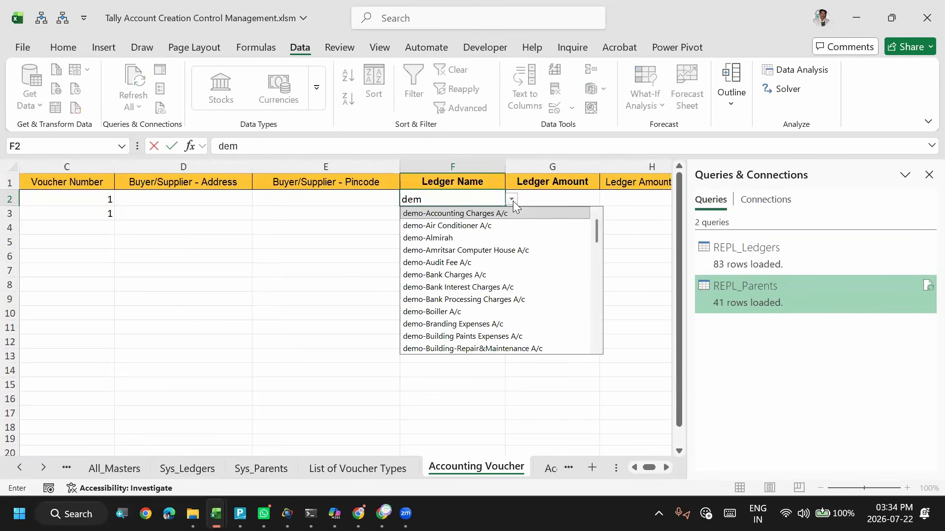
pyautogui.write('o-r')
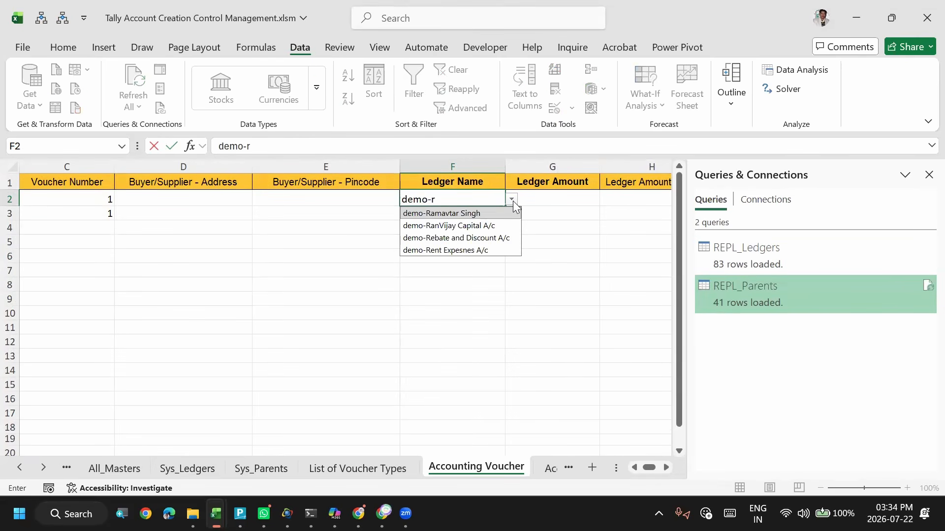
pyautogui.press('Down')
pyautogui.press('Return')
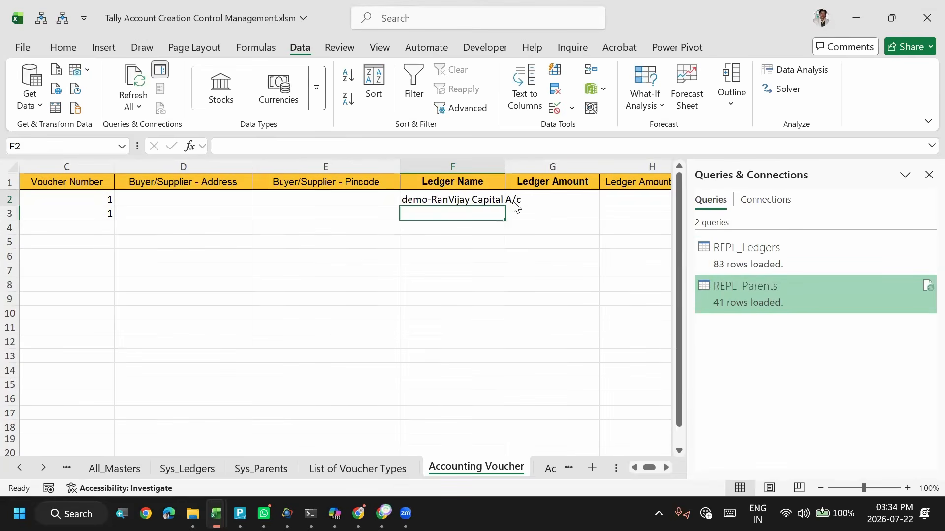
# - Set the ledger amount in cell G2 to 500000
pyautogui.press('Up')
pyautogui.click(512, 201)
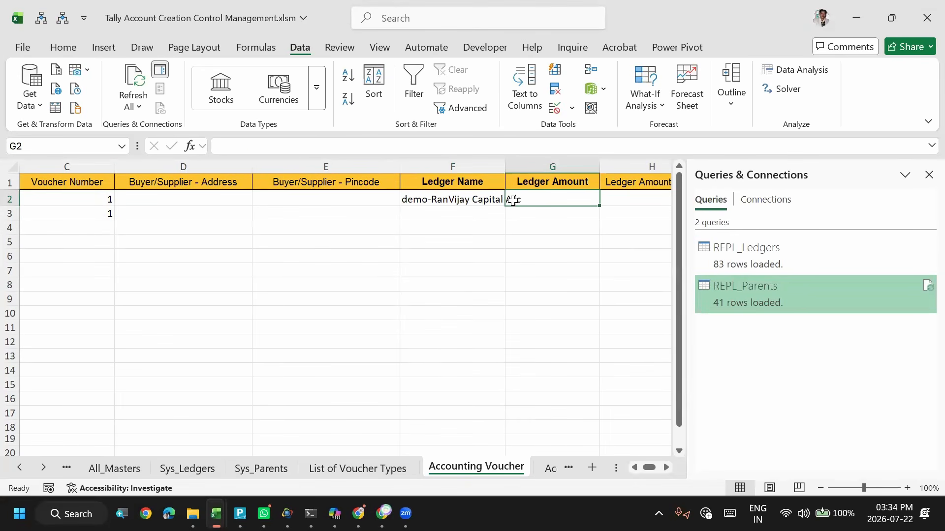
pyautogui.write('50000')
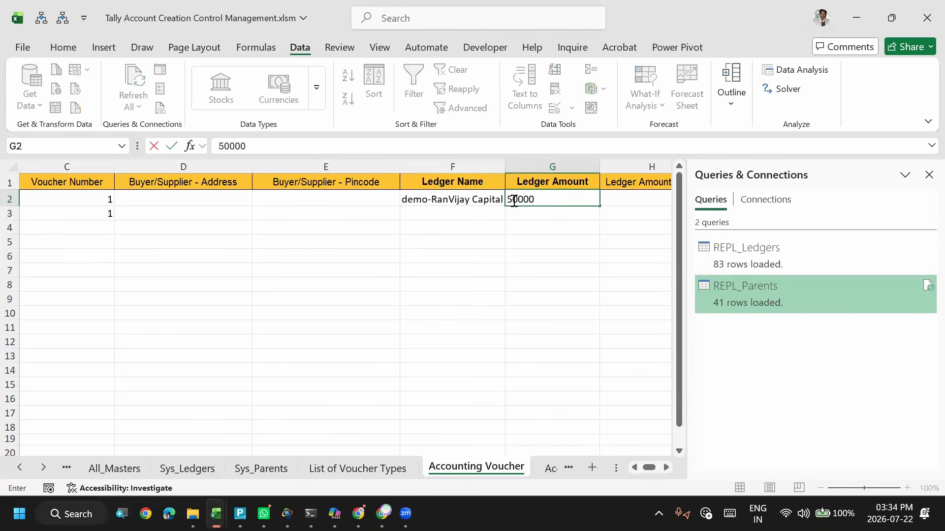
pyautogui.write('0')
pyautogui.press('Return')
pyautogui.press('Up')
# - Look across the voucher row's columns, from Voucher Number through the ledger and item fields to Change Mode
pyautogui.press('Right')
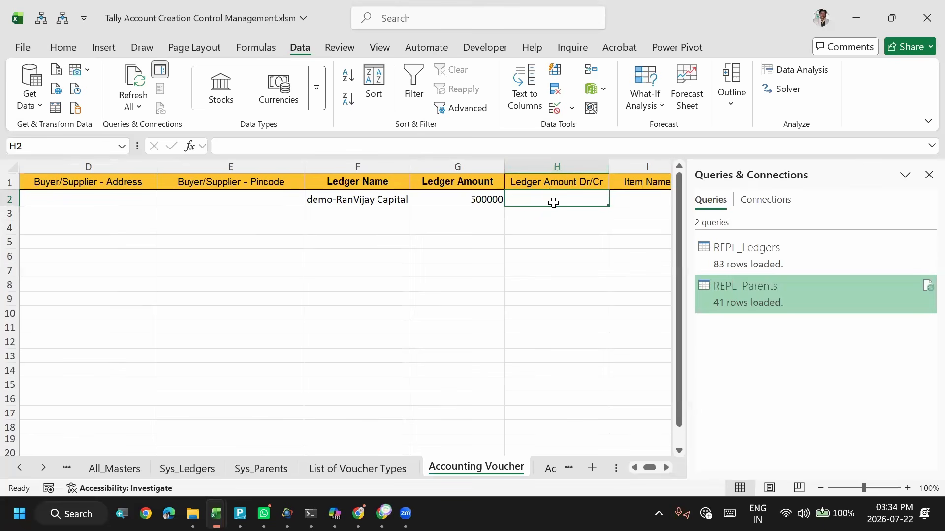
pyautogui.press('Left')
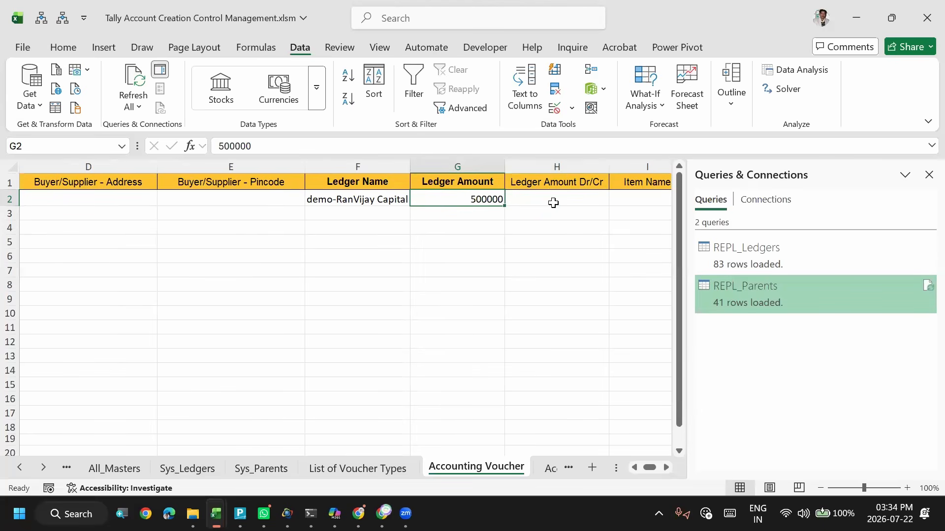
pyautogui.press('Right')
pyautogui.press('Right')
pyautogui.press('Left')
pyautogui.press('Left')
pyautogui.press('Right')
pyautogui.press('Right')
pyautogui.press('Right')
pyautogui.press('Right')
pyautogui.press('Right')
pyautogui.press('Right')
pyautogui.press('Right')
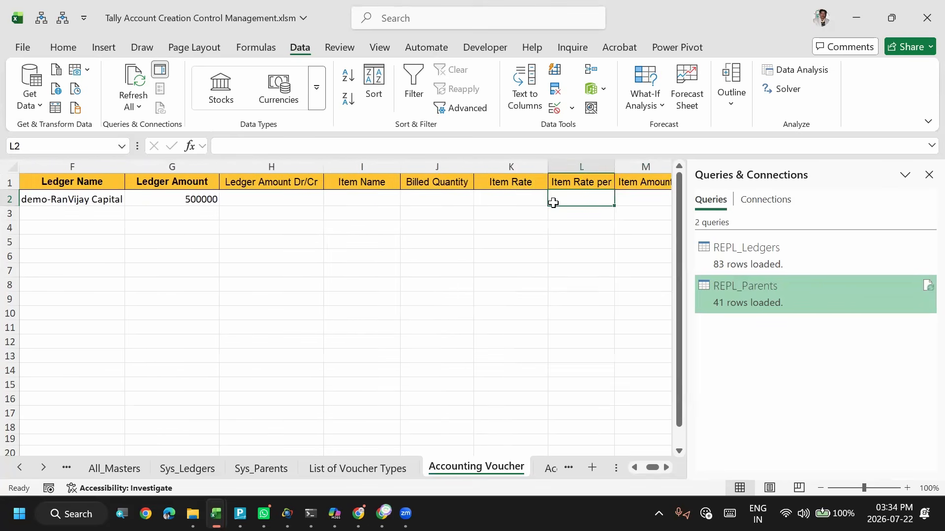
pyautogui.press('Left')
pyautogui.press('Left')
pyautogui.press('Left')
pyautogui.press('Left')
pyautogui.press('Left')
pyautogui.press('Left')
pyautogui.press('Left')
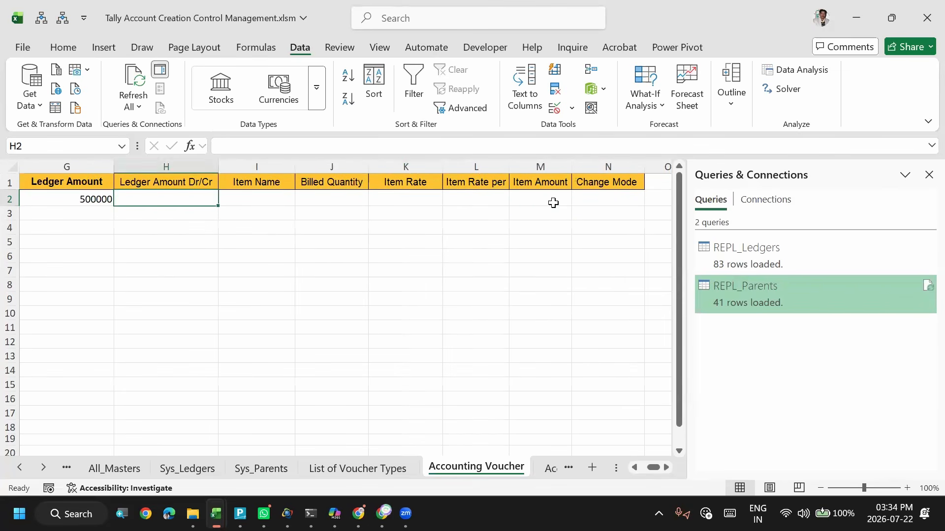
pyautogui.press('Right')
pyautogui.press('Right')
pyautogui.press('Right')
pyautogui.press('Left')
pyautogui.press('Left')
pyautogui.press('Left')
pyautogui.press('Right')
pyautogui.press('Right')
pyautogui.press('Right')
pyautogui.press('Right')
pyautogui.press('Right')
pyautogui.press('Right')
pyautogui.press('Right')
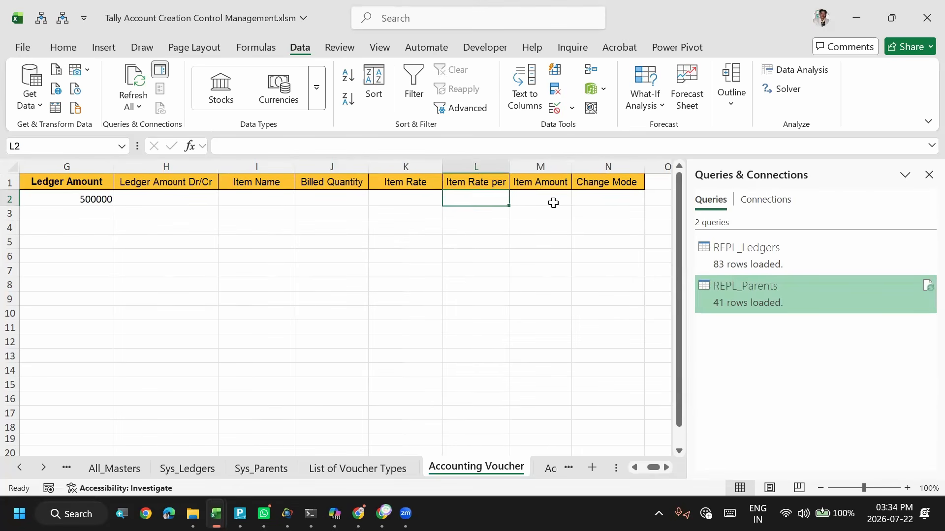
pyautogui.press('Left')
pyautogui.press('Left')
pyautogui.press('Left')
pyautogui.press('Left')
pyautogui.press('Left')
pyautogui.press('Left')
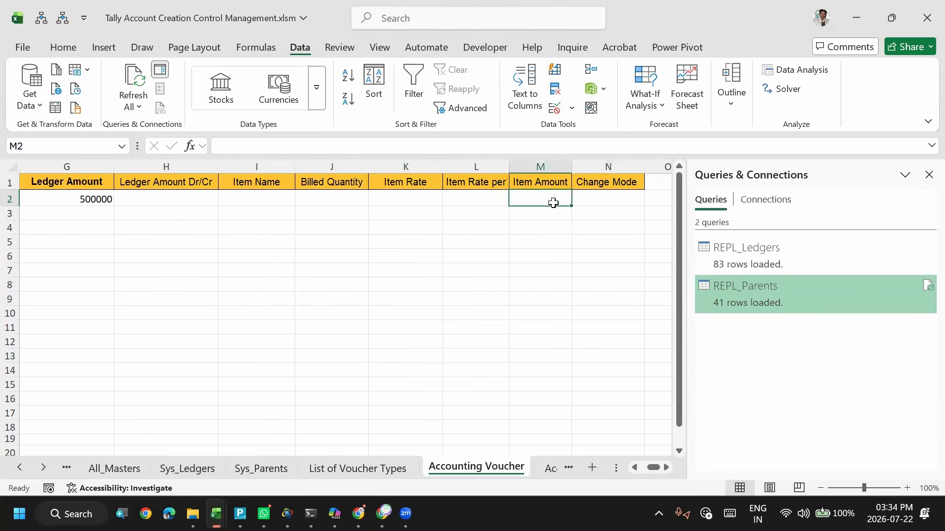
pyautogui.press('Right')
pyautogui.press('Left')
pyautogui.press('Left')
pyautogui.press('Left')
pyautogui.press('Left')
pyautogui.press('Left')
pyautogui.press('Left')
pyautogui.press('Left')
pyautogui.press('Left')
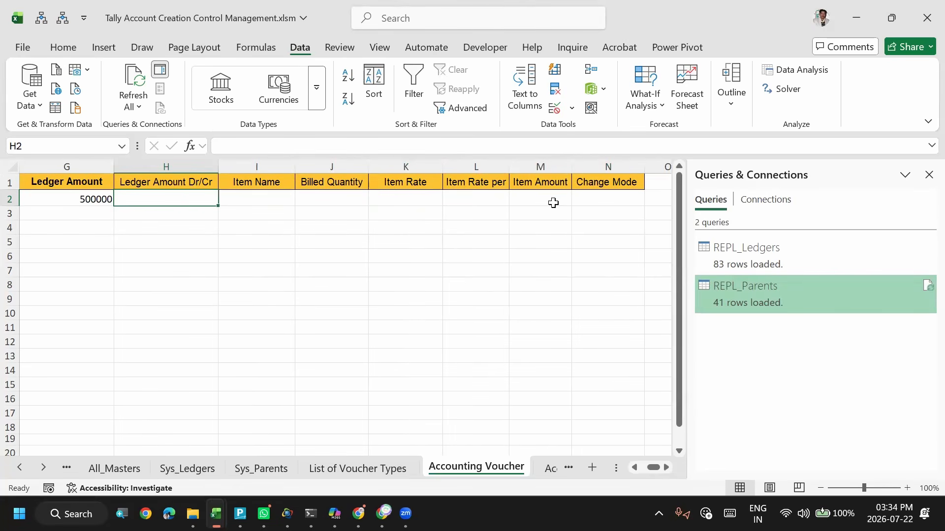
pyautogui.press('Right')
pyautogui.press('Right')
pyautogui.press('Right')
pyautogui.press('Right')
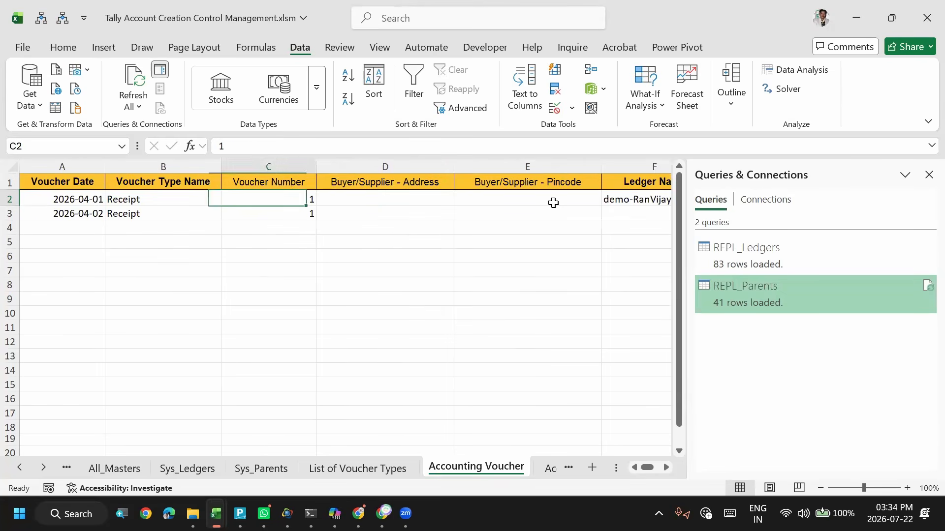
pyautogui.press('Right')
pyautogui.press('Right')
pyautogui.press('Left')
# - Fill the ledger name and its validation list from F2 down into F3
pyautogui.press('Down')
pyautogui.press('Left')
pyautogui.press('Right')
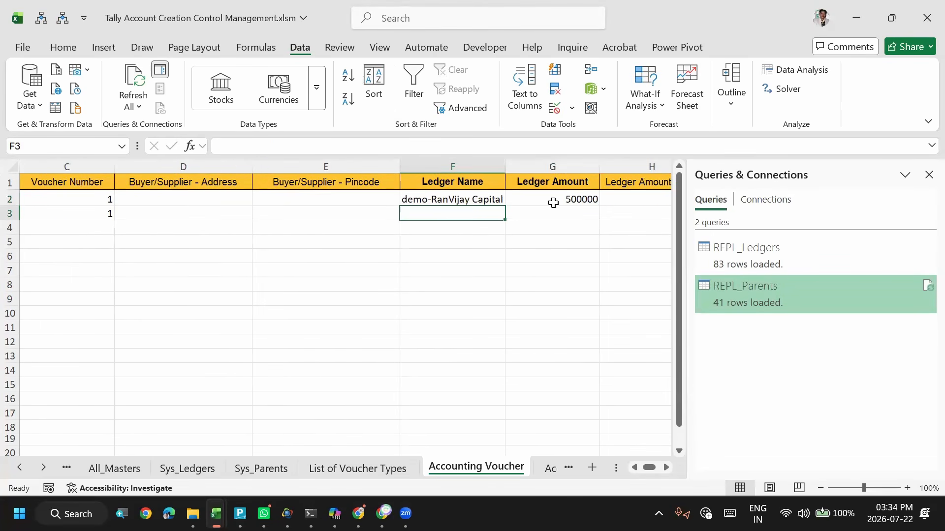
pyautogui.write('c')
pyautogui.press('BackSpace')
pyautogui.write('C')
pyautogui.press('Escape')
pyautogui.hotkey('ctrl', 'd')
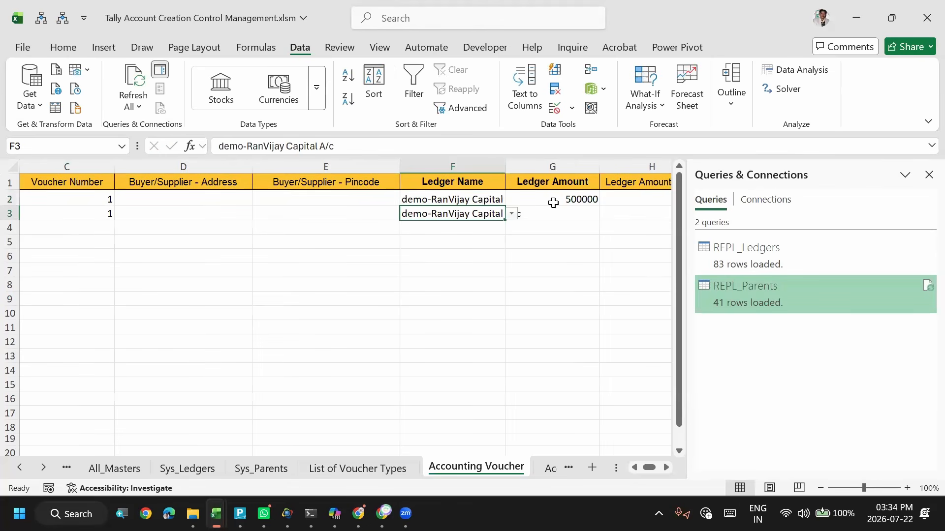
# - Set the ledger name in cell F3 to Cash
pyautogui.write('Cah')
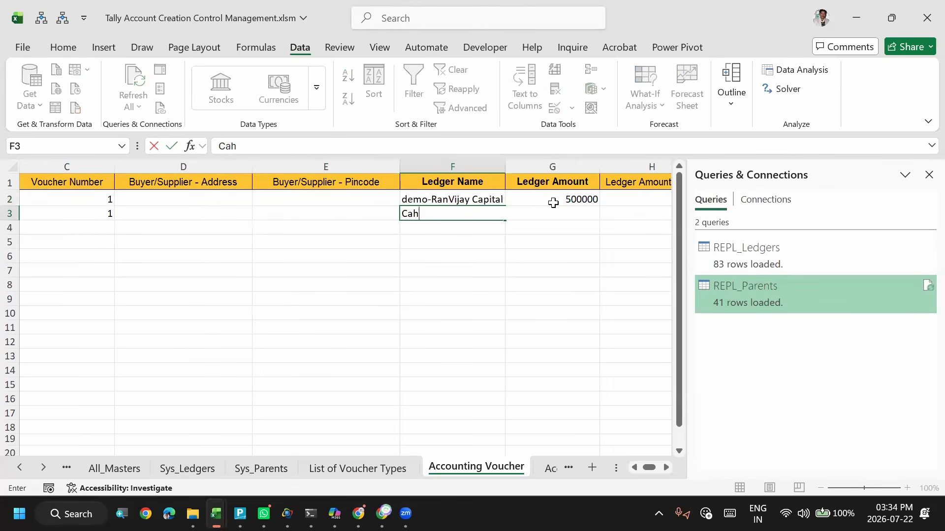
pyautogui.press('BackSpace')
pyautogui.write('sh')
pyautogui.press('Return')
# - Fill the ledger amount from G2 down into G3
pyautogui.press('Up')
pyautogui.press('Right')
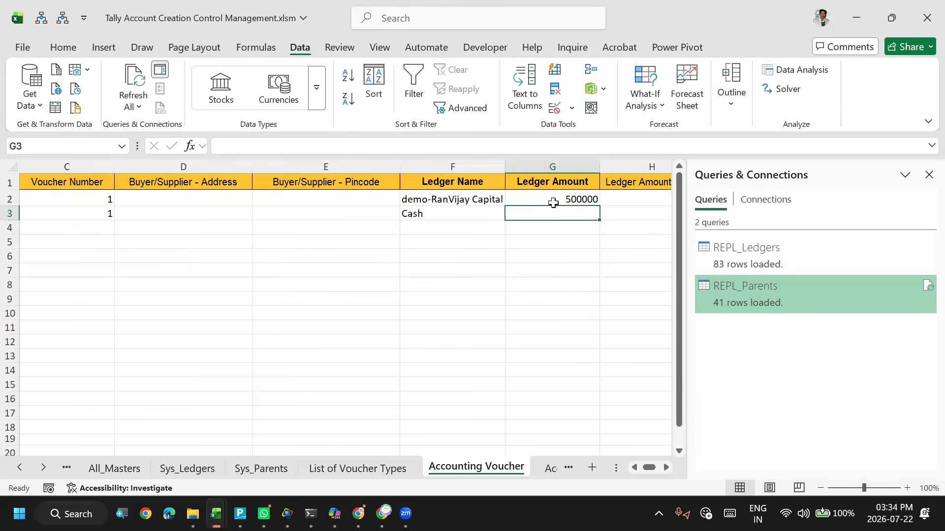
pyautogui.press('Up')
pyautogui.press('Down')
pyautogui.hotkey('ctrl', 'd')
# - Enter Dr in H2 and Cr in H3 as the ledger amount sides, and save the workbook
pyautogui.press('Up')
pyautogui.press('Right')
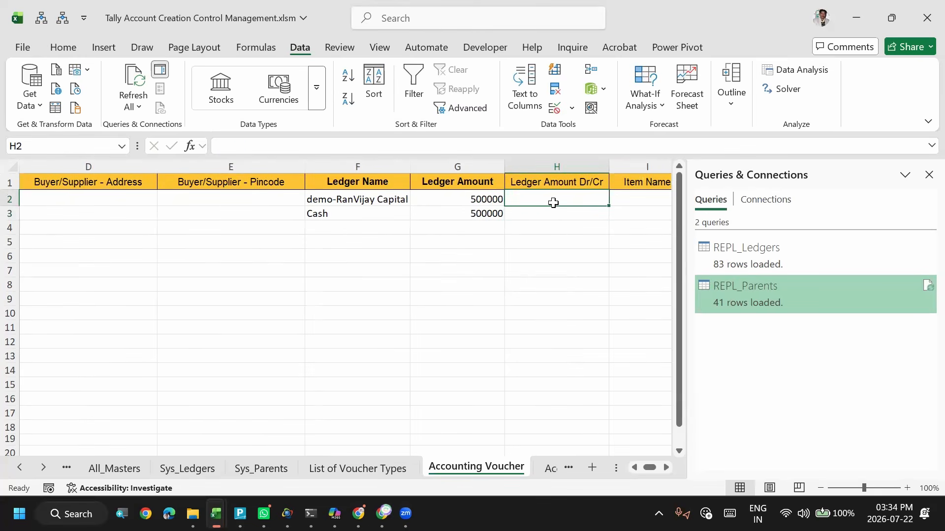
pyautogui.write('Dr')
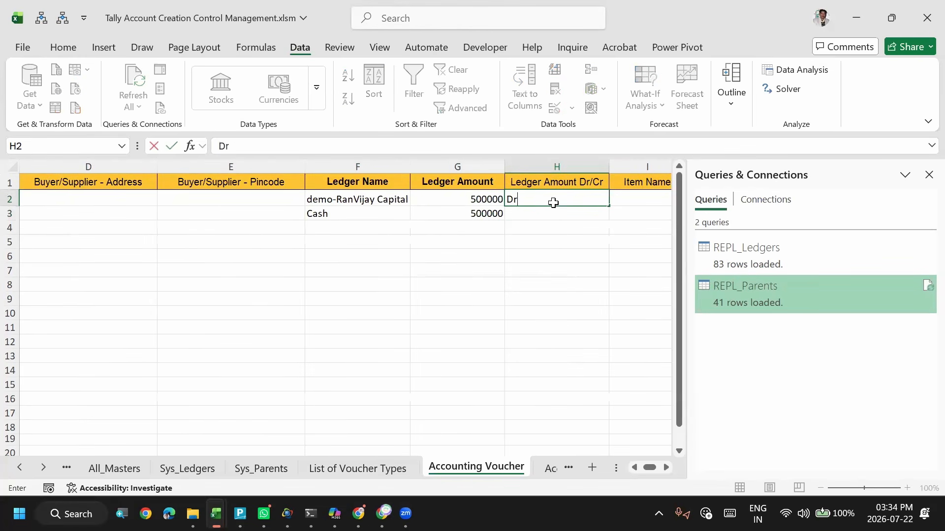
pyautogui.press('Return')
pyautogui.write('Cr')
pyautogui.press('Return')
pyautogui.press('Up')
pyautogui.press('Up')
pyautogui.press('Up')
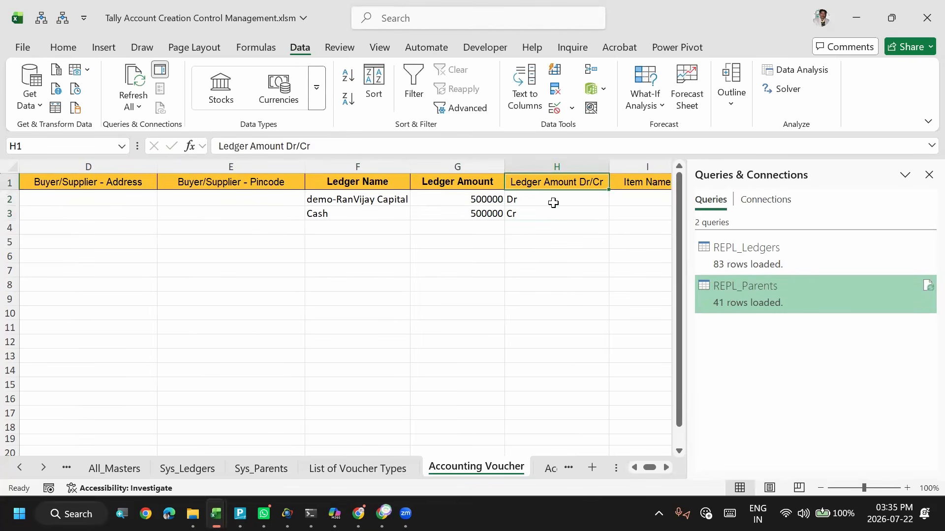
pyautogui.click(561, 202)
pyautogui.hotkey('ctrl', 's')
# - Look over the remaining item columns of row 3 up to Change Mode, and return to its voucher date in A3
pyautogui.click(575, 211)
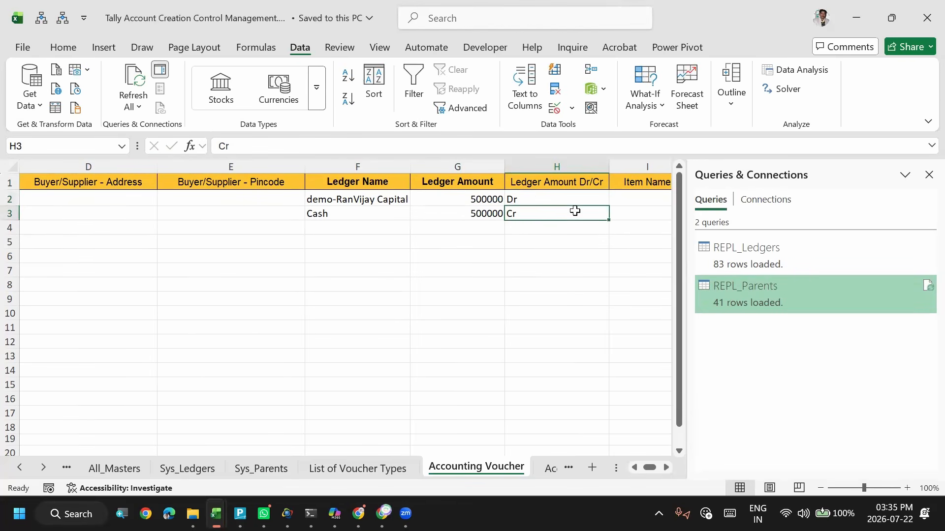
pyautogui.press('Right')
pyautogui.press('Right')
pyautogui.press('Right')
pyautogui.press('Right')
pyautogui.press('Right')
pyautogui.press('Right')
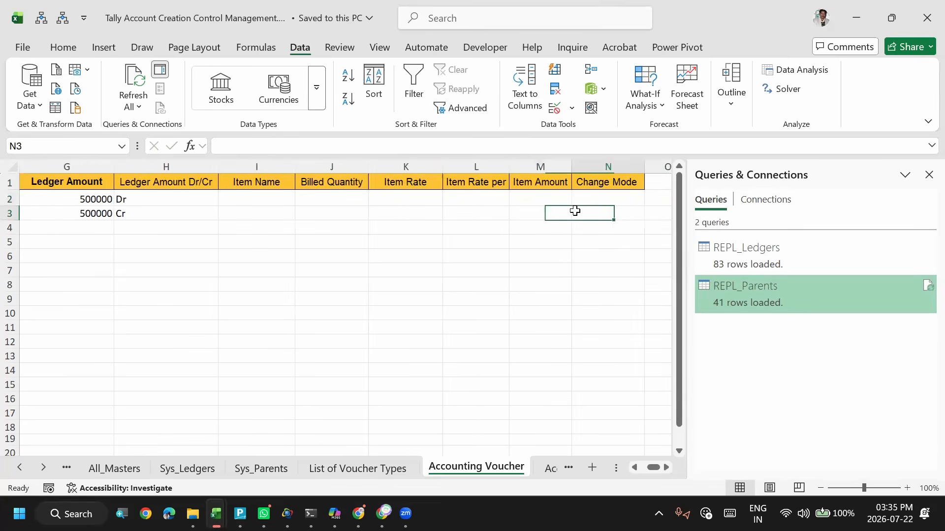
pyautogui.hotkey('ctrl', 'Left')
pyautogui.press('Home')
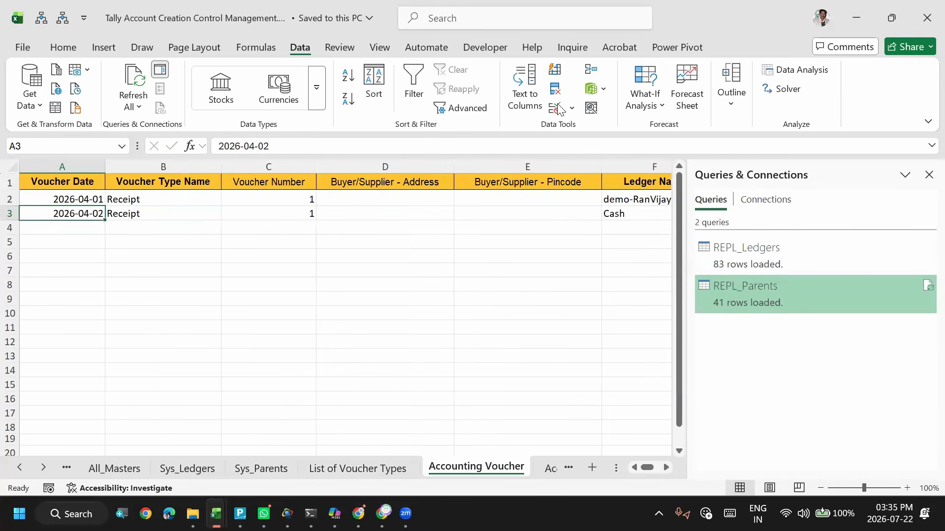
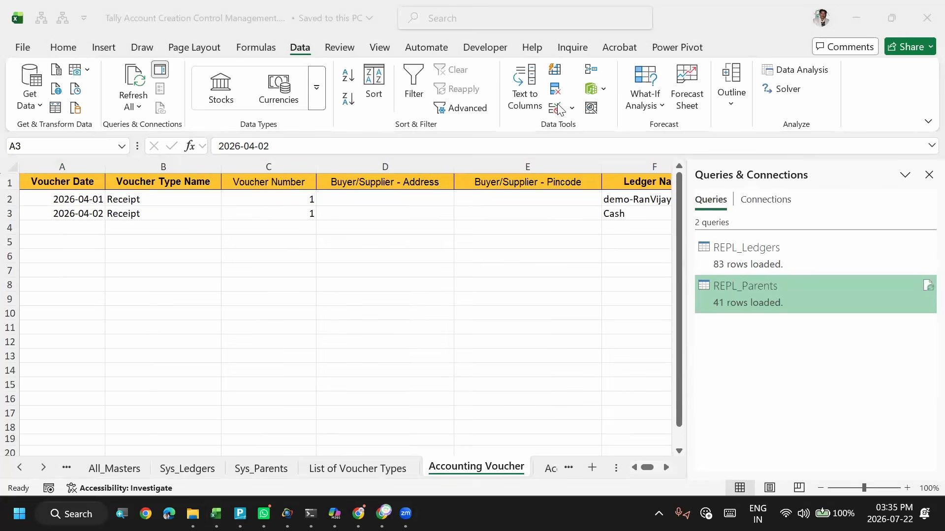
# - Restore the voucher date in cell A3 to 2026-04-01 on the Accounting Voucher sheet
pyautogui.press('super+z')
pyautogui.press('Escape')
pyautogui.press('super+z')
pyautogui.press('Escape')
pyautogui.click(77, 213)
pyautogui.hotkey('ctrl', 'z')
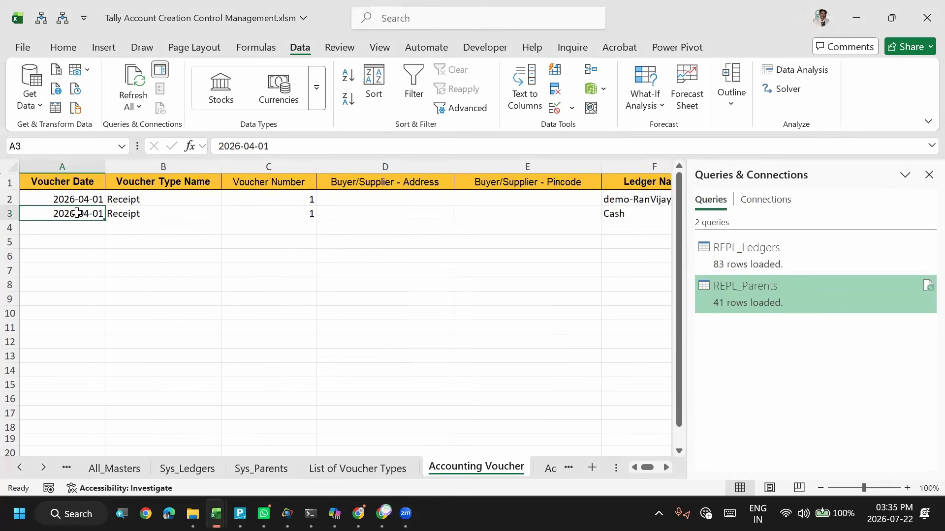
# - Check the voucher number, ledger names, amounts and Dr/Cr sides of the two receipt rows, and save the workbook
pyautogui.click(241, 223)
pyautogui.click(265, 209)
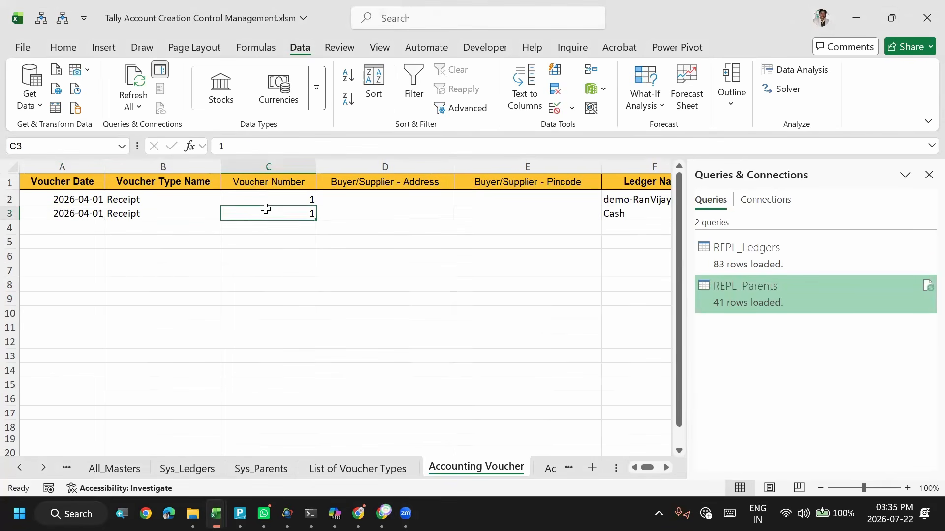
pyautogui.press('Right')
pyautogui.press('Right')
pyautogui.press('Right')
pyautogui.press('Right')
pyautogui.press('Up')
pyautogui.press('Right')
pyautogui.press('Down')
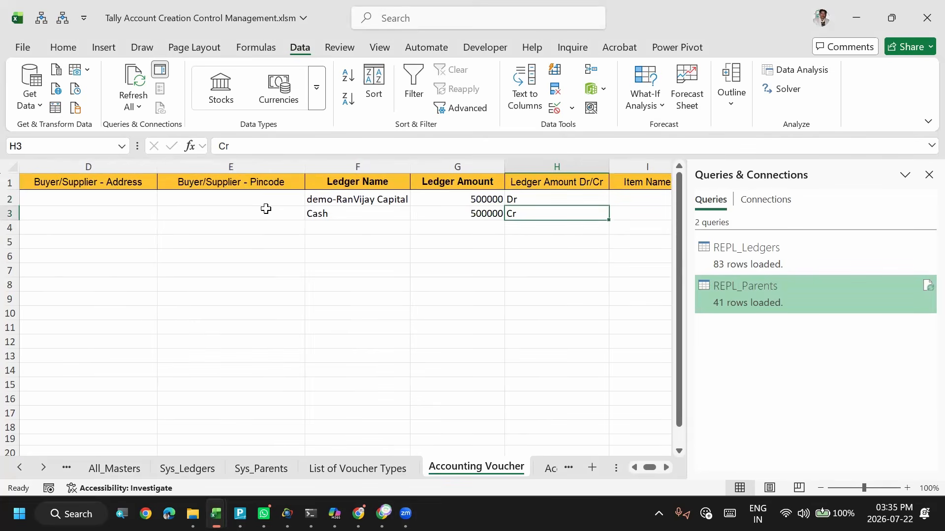
pyautogui.hotkey('ctrl', 's')
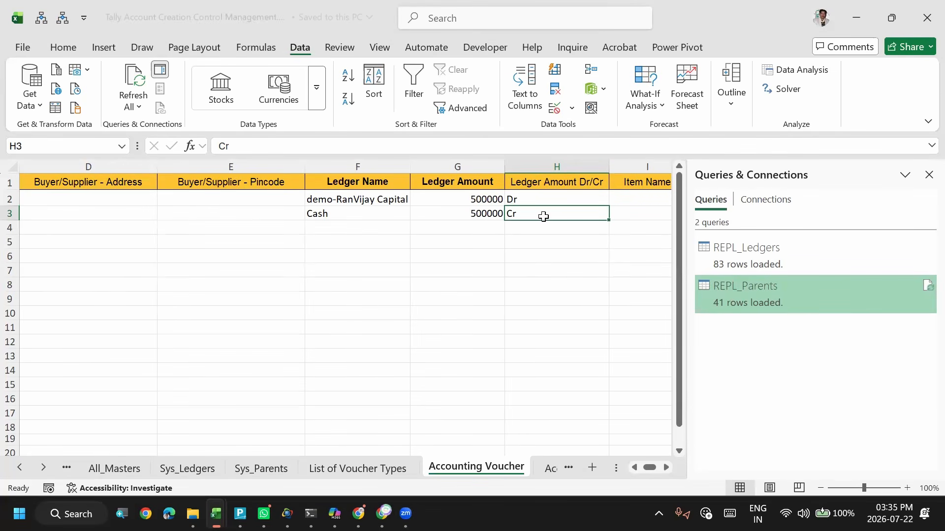
# - Look over row 3 from the item columns back through the ledger amount and name to its voucher date
pyautogui.press('Right')
pyautogui.press('Right')
pyautogui.press('Left')
pyautogui.press('Left')
pyautogui.press('Left')
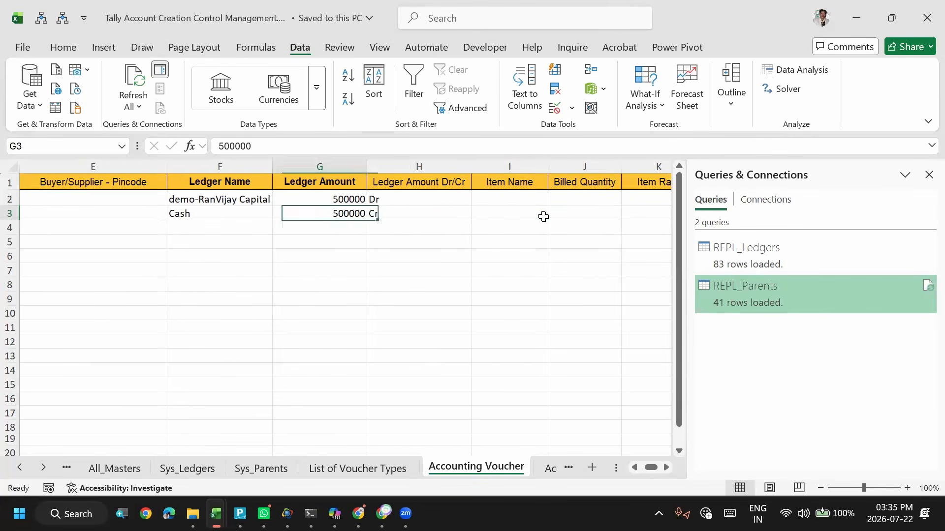
pyautogui.press('Left')
pyautogui.press('Left')
pyautogui.press('Left')
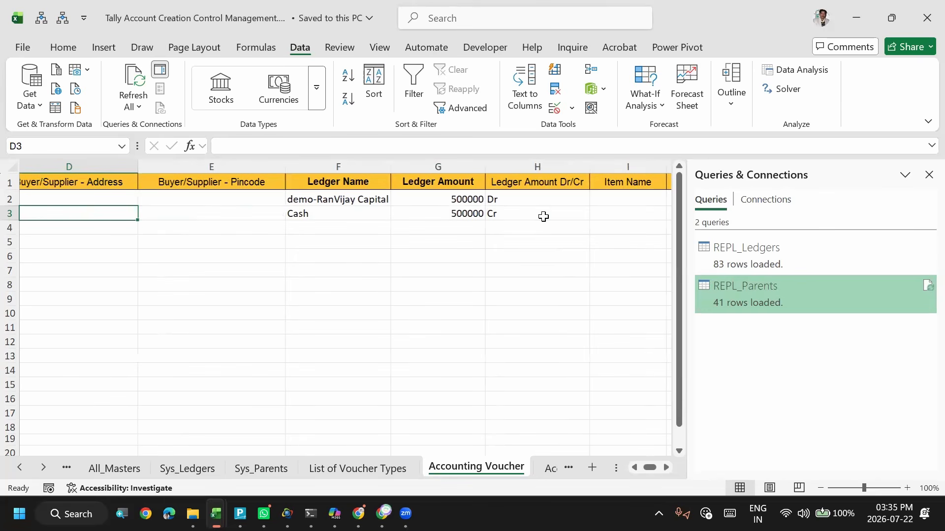
pyautogui.press('Home')
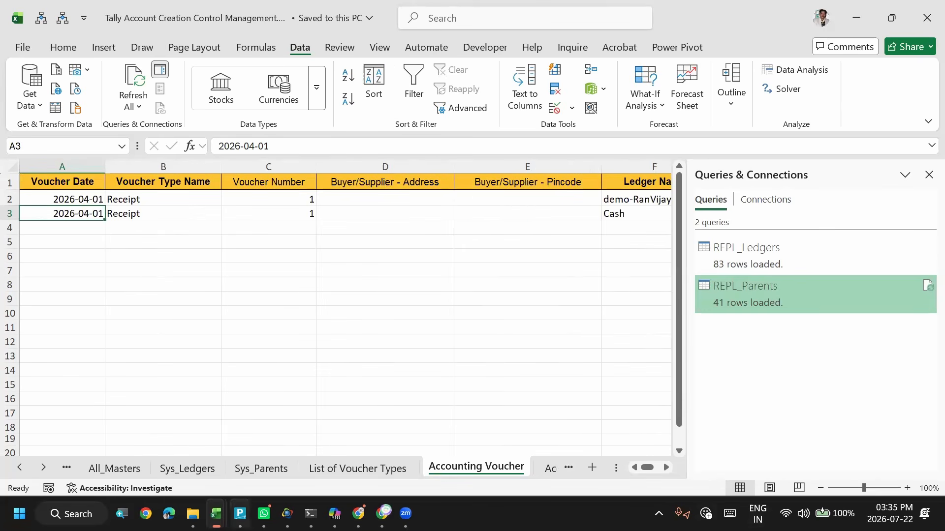
# - Switch to TallyPrime and start a transactions import of the Default type in Excel (Spreadsheet) format
pyautogui.click(239, 513)
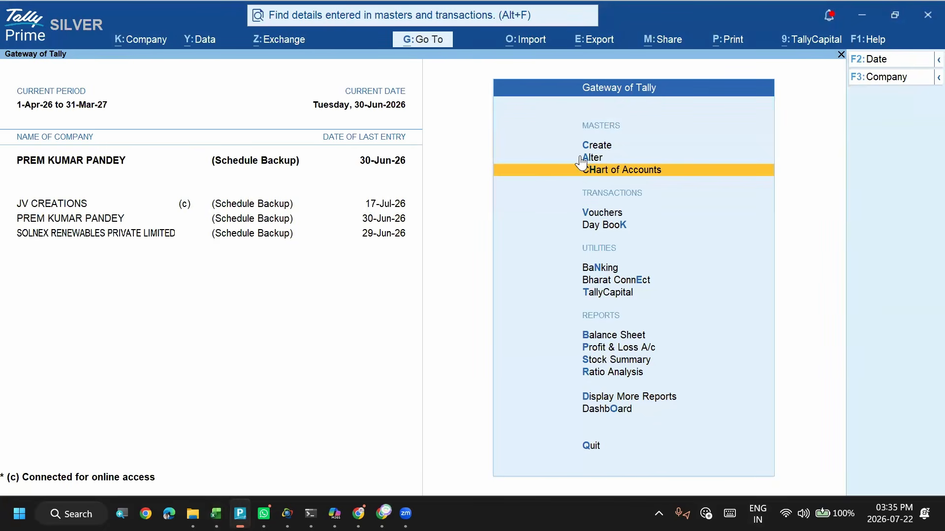
pyautogui.hotkey('alt', 'o')
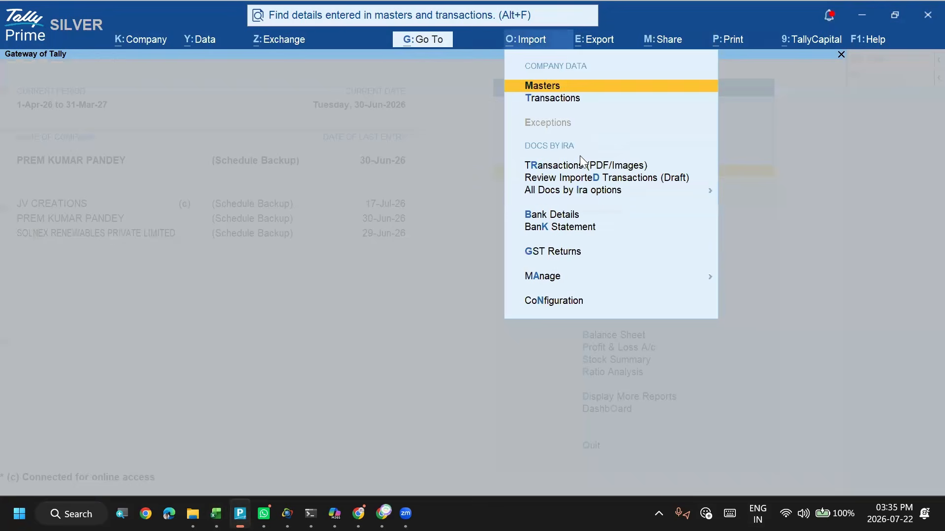
pyautogui.press('Down')
pyautogui.press('Return')
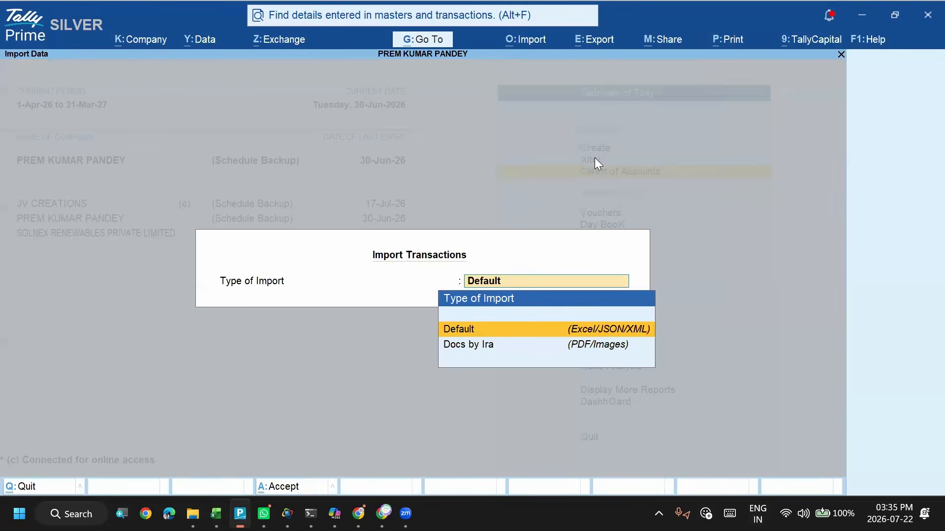
pyautogui.press('Return')
pyautogui.press('Return')
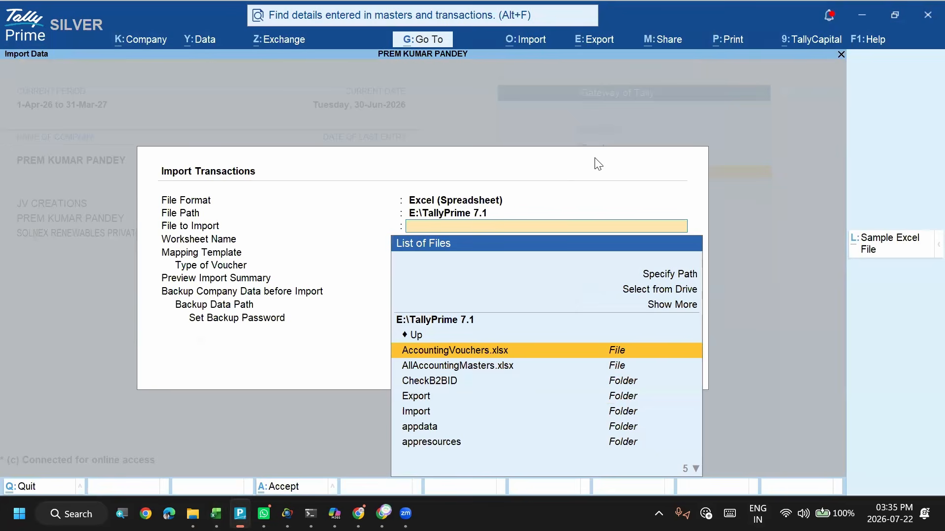
pyautogui.press('BackSpace')
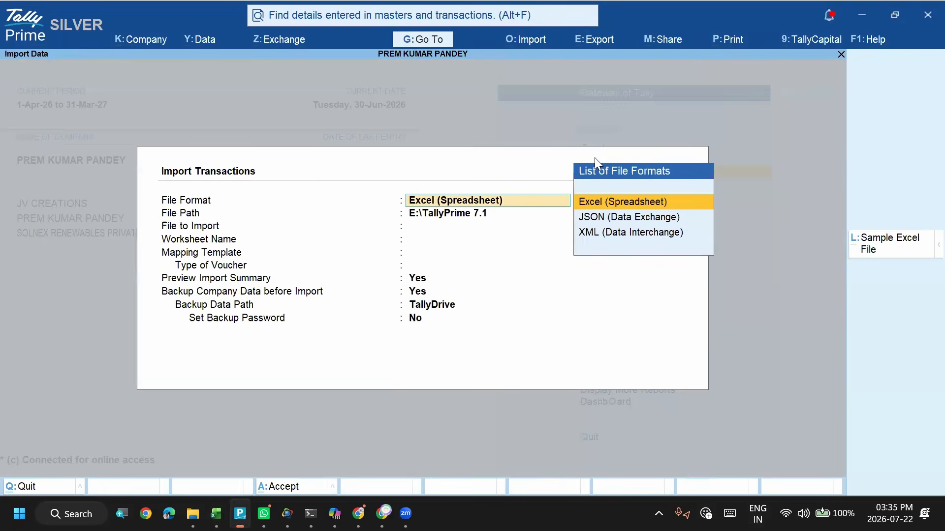
pyautogui.press('Return')
# - Set the import file path to the Tally Connect folder on the Desktop
pyautogui.press('Up')
pyautogui.press('Up')
pyautogui.press('Up')
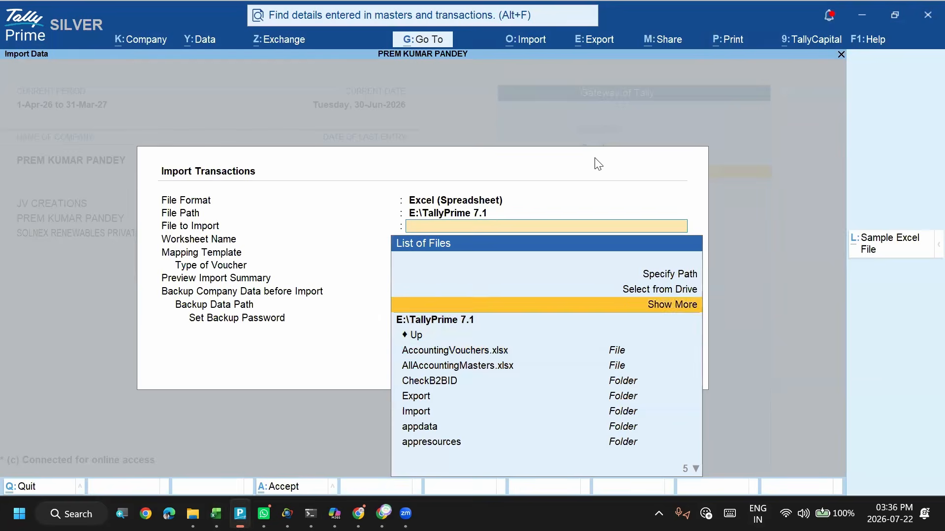
pyautogui.press('Return')
pyautogui.press('Down')
pyautogui.press('Down')
pyautogui.press('Down')
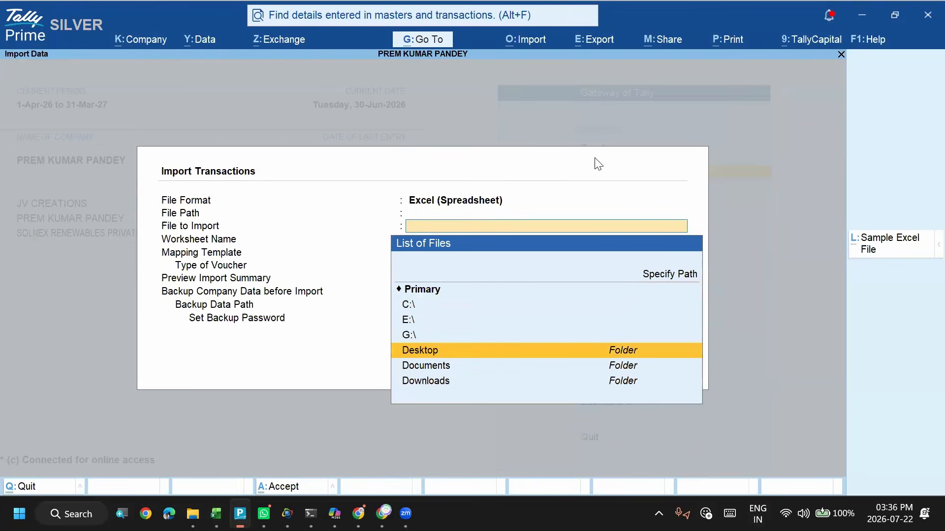
pyautogui.press('Return')
pyautogui.write('tal')
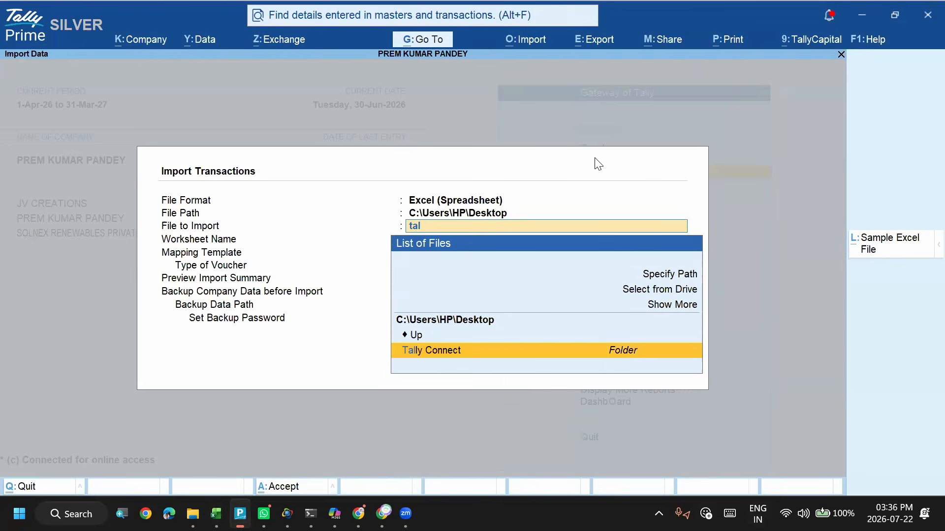
pyautogui.press('Return')
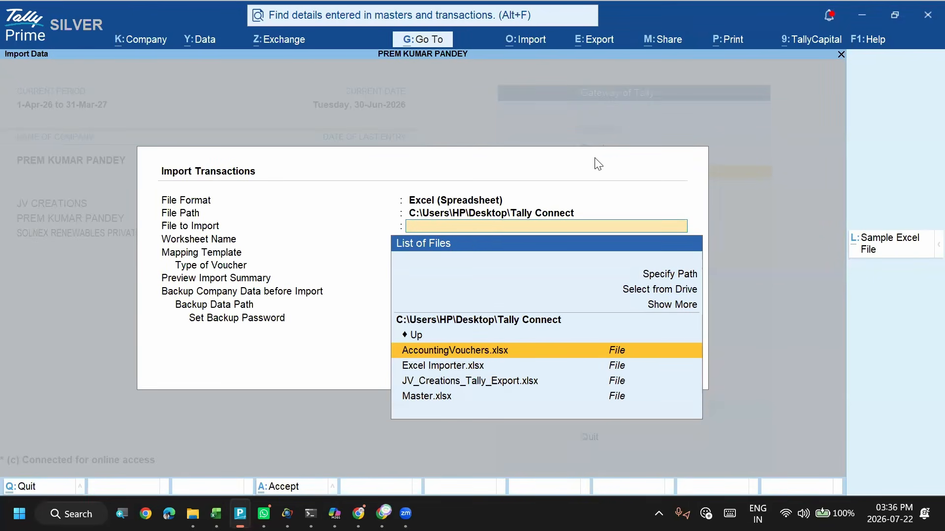
# - Choose Tally Account Creation Control Management.xlsm as the file to import, with its Accounting Voucher worksheet
pyautogui.write('ta')
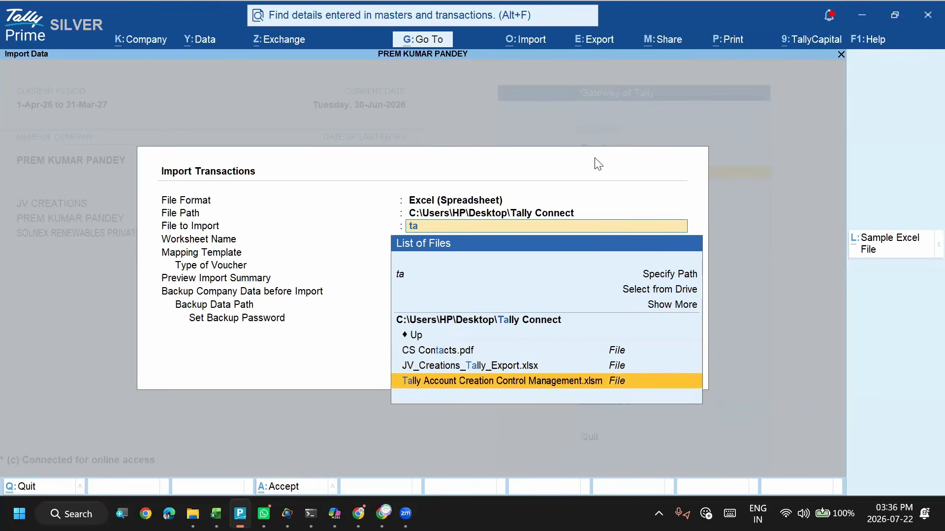
pyautogui.press('Return')
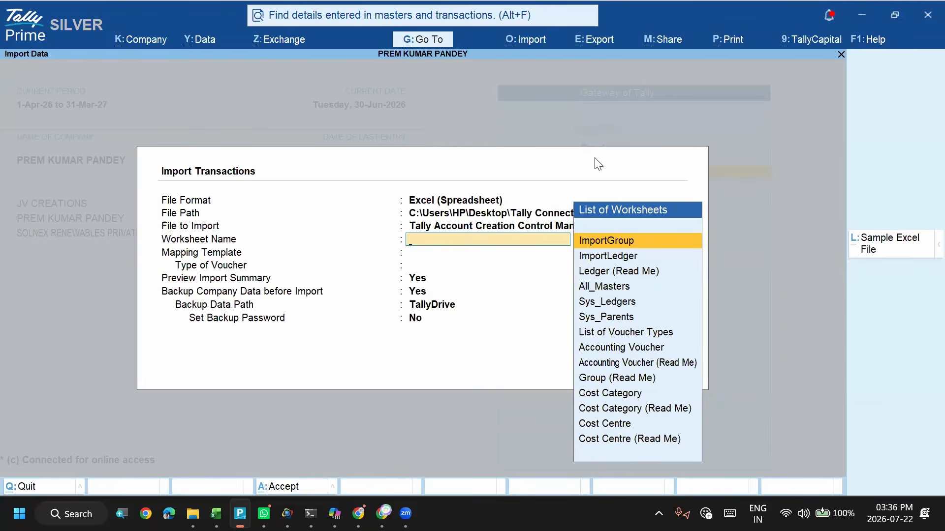
pyautogui.press('Down')
pyautogui.press('Down')
pyautogui.press('Down')
pyautogui.press('Down')
pyautogui.press('Down')
pyautogui.press('Down')
pyautogui.press('Down')
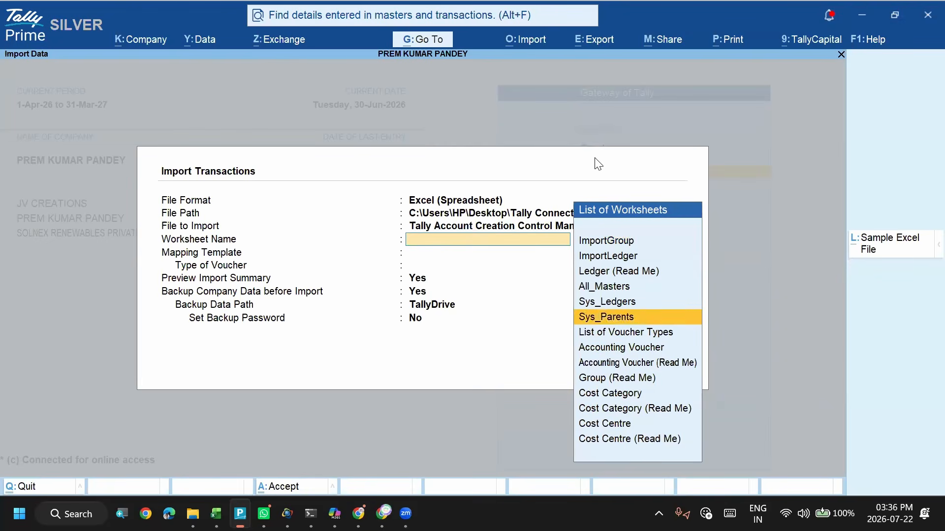
pyautogui.press('Return')
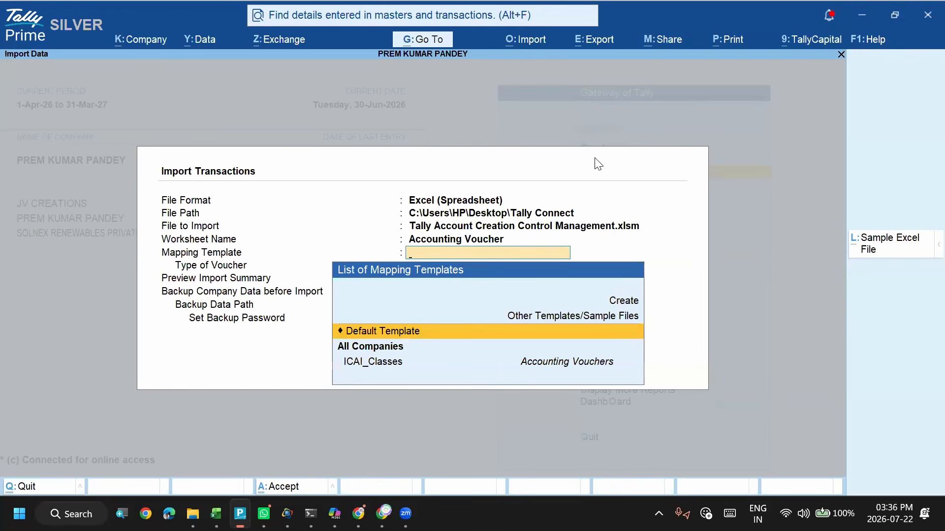
# - Create a new mapping template named Receipts with Accounting Vouchers as its type of voucher
pyautogui.press('Up')
pyautogui.press('Up')
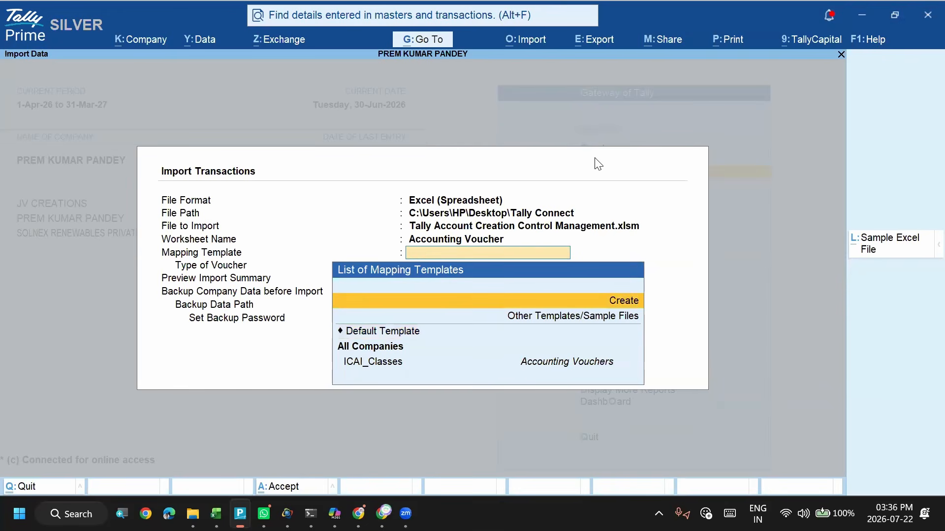
pyautogui.press('Return')
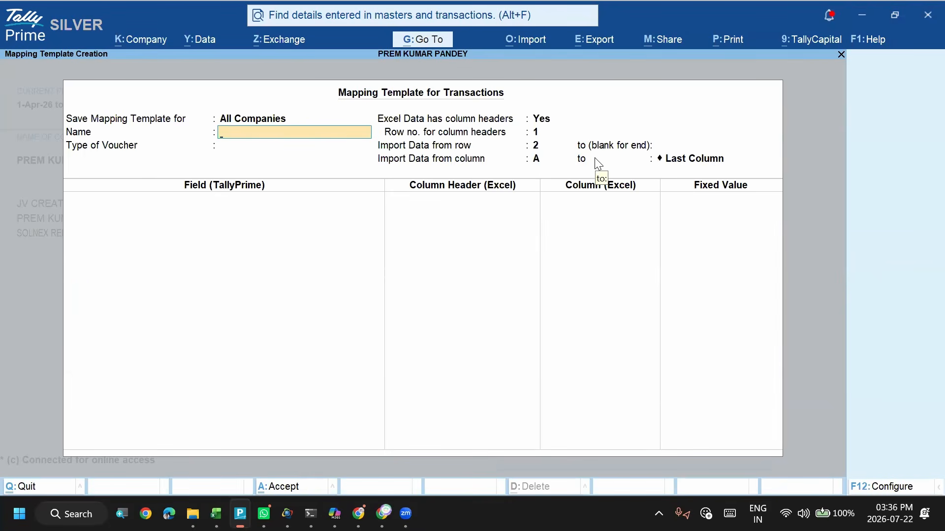
pyautogui.write('R')
pyautogui.press('BackSpace')
pyautogui.write('Receipts')
pyautogui.press('Return')
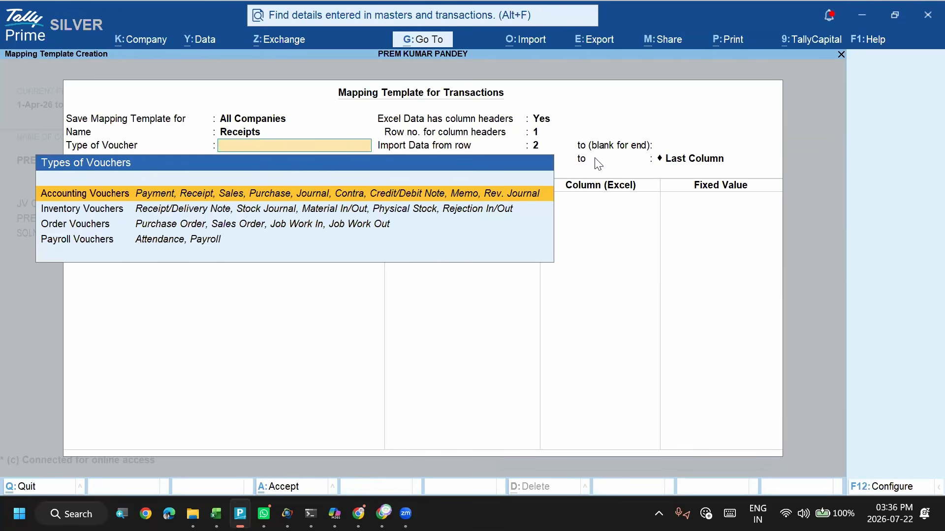
pyautogui.press('Return')
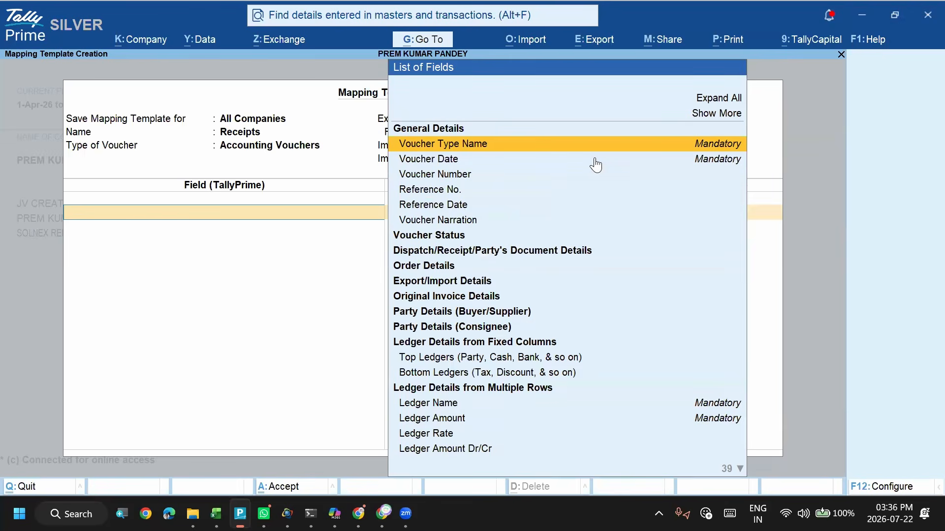
# - Map the Voucher Type Name field to the Voucher Type Name column header, checking it against the Excel sheet
pyautogui.press('Return')
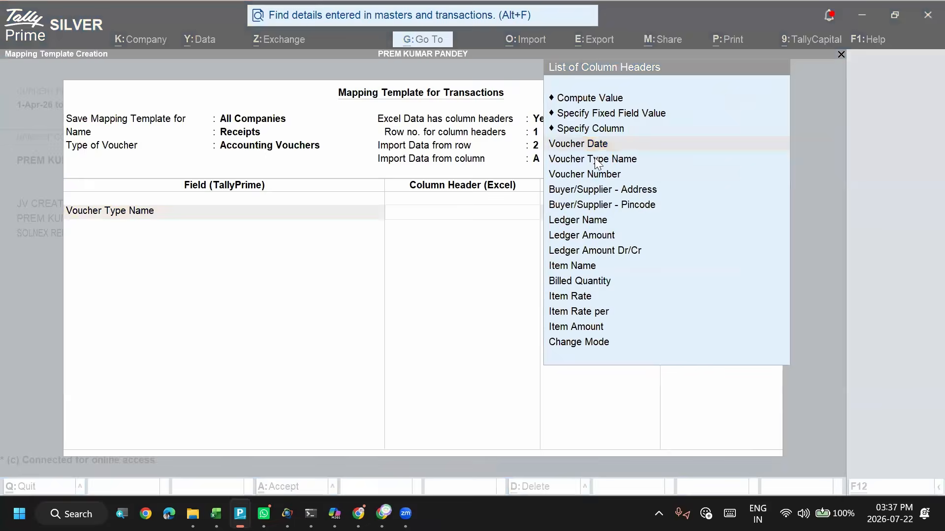
pyautogui.hotkey('alt', 'Tab')
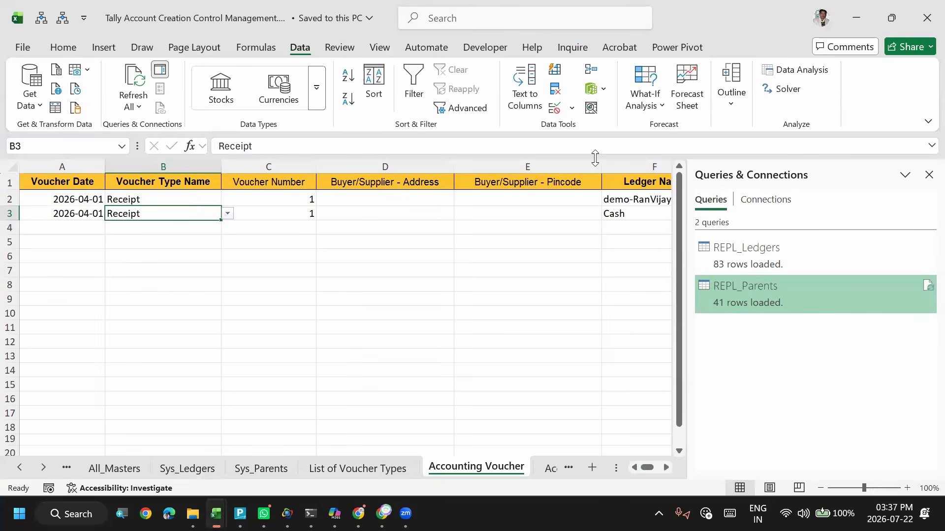
pyautogui.hotkey('alt', 'Tab')
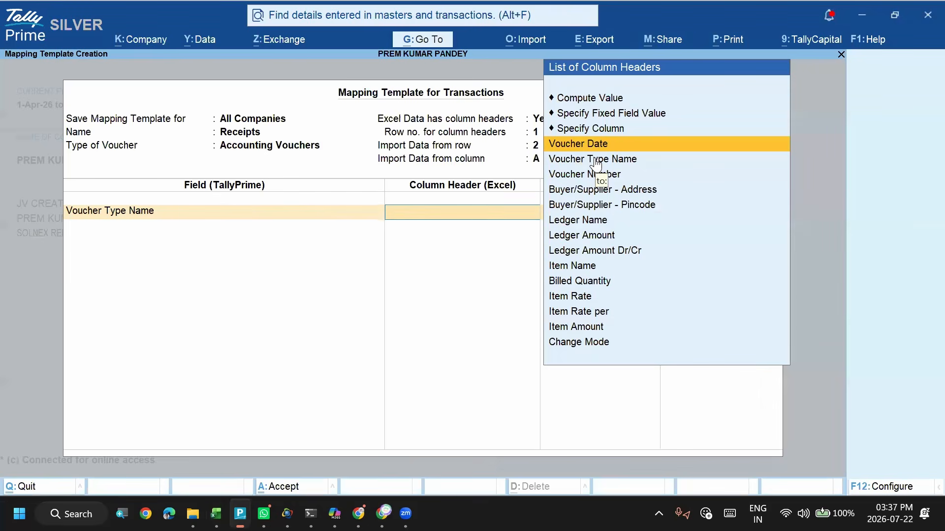
pyautogui.press('Down')
pyautogui.press('Return')
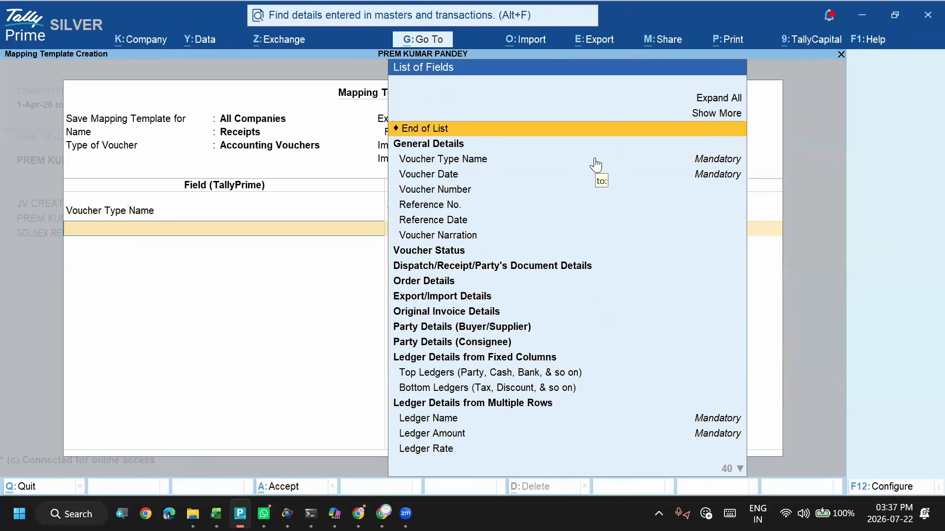
# - Map the Voucher Date field to the Voucher Date column header in the Receipts template
pyautogui.press('Down')
pyautogui.press('Down')
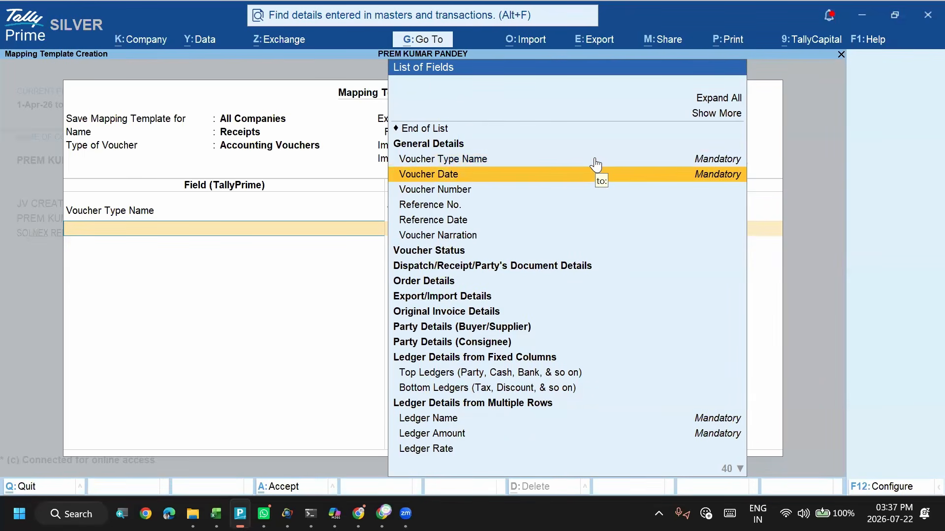
pyautogui.press('Return')
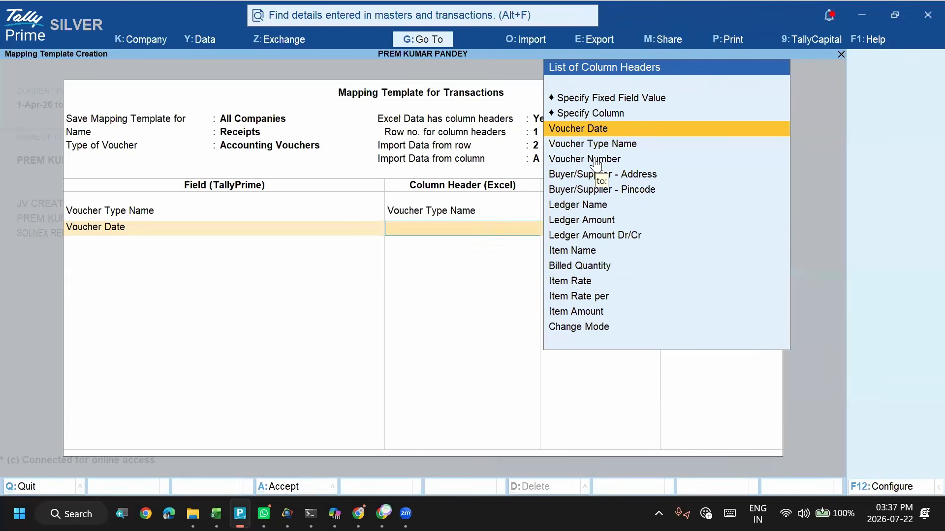
pyautogui.press('Return')
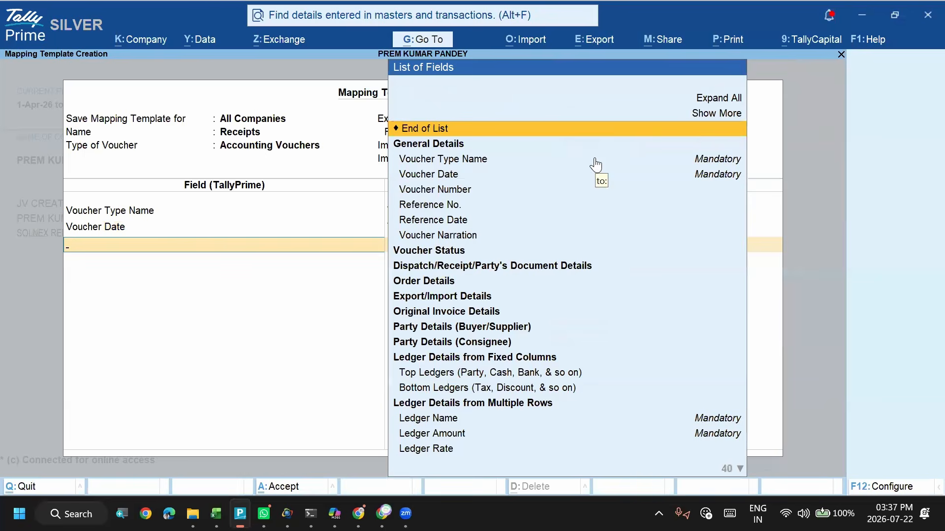
# - Check the column order in the Excel sheet and map the Voucher Number field to the Voucher Number column header
pyautogui.hotkey('alt', 'Tab')
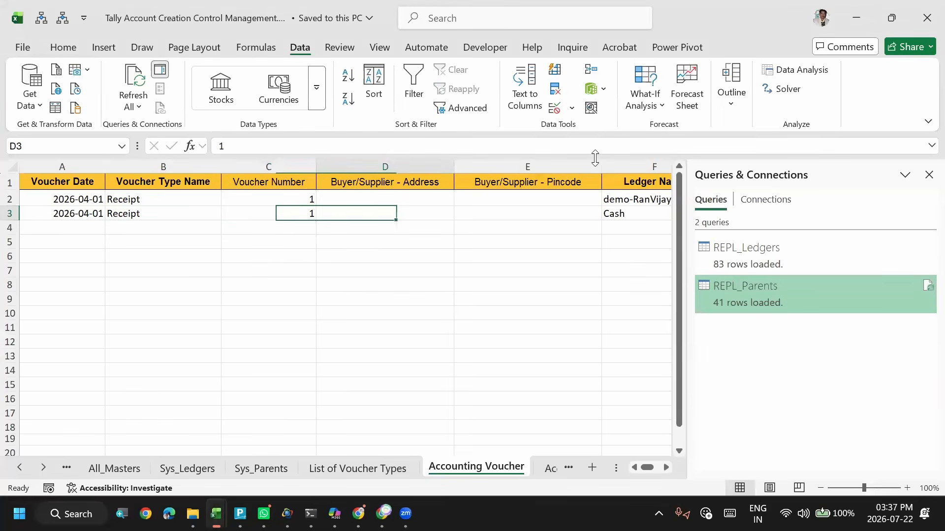
pyautogui.press('Left')
pyautogui.press('Left')
pyautogui.hotkey('alt', 'Tab')
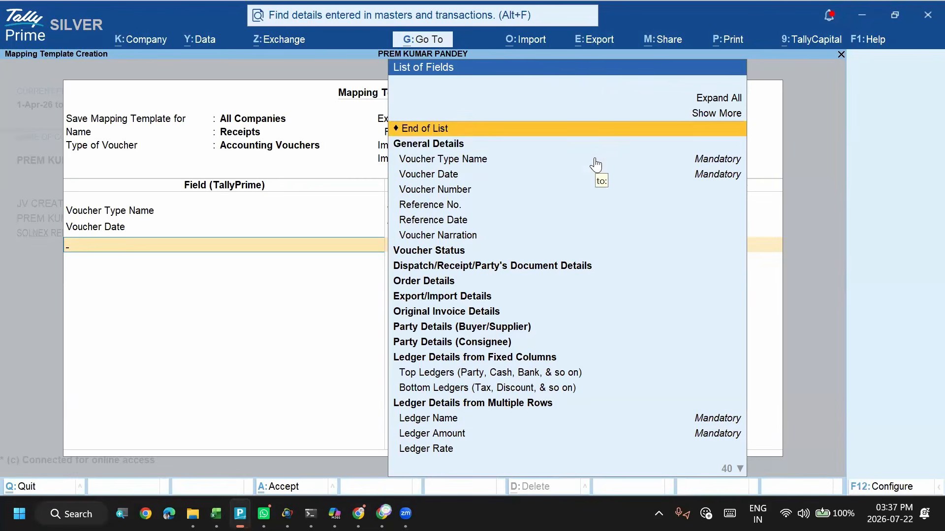
pyautogui.press('Down')
pyautogui.press('Down')
pyautogui.press('Down')
pyautogui.press('Down')
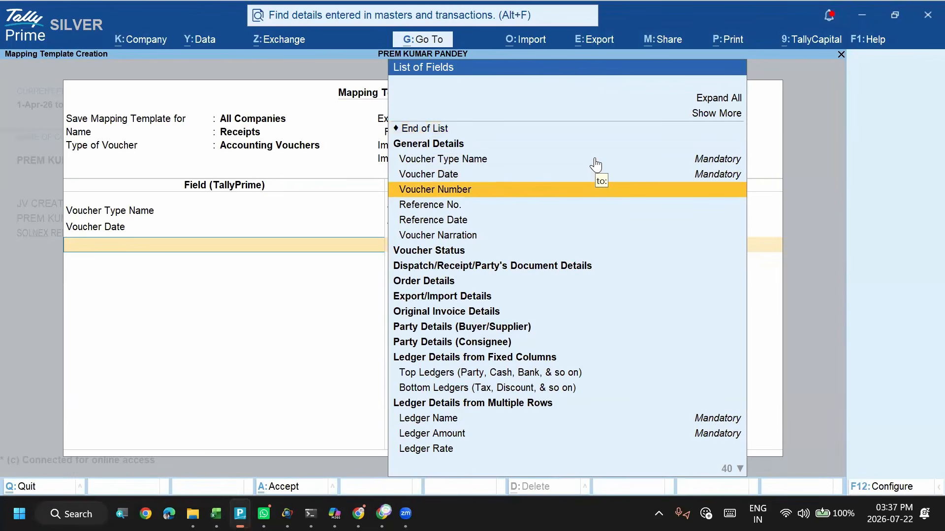
pyautogui.press('Return')
pyautogui.press('Down')
pyautogui.press('Down')
pyautogui.press('Return')
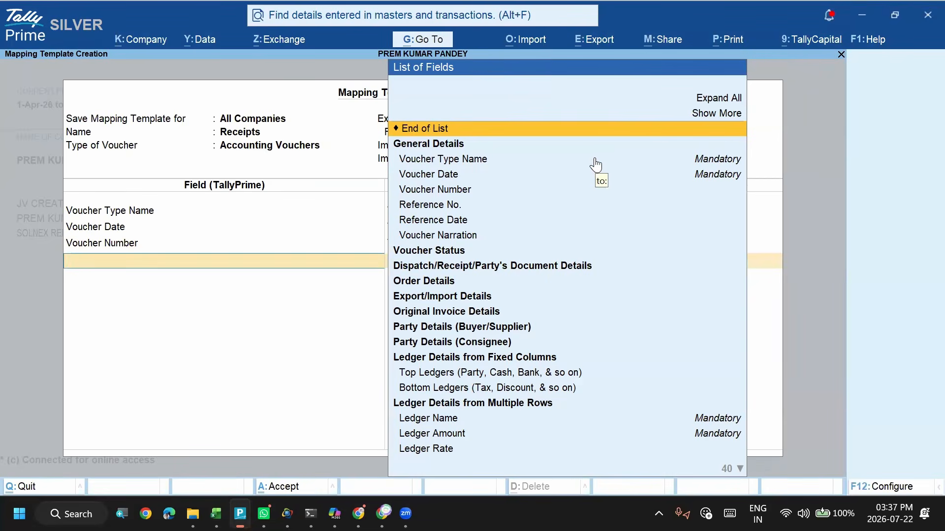
# - Map the Ledger Name field from the multiple-row ledger details to the Ledger Name column header
pyautogui.press('Down')
pyautogui.press('Down')
pyautogui.press('Down')
pyautogui.press('Down')
pyautogui.press('Down')
pyautogui.press('Down')
pyautogui.press('Down')
pyautogui.press('Down')
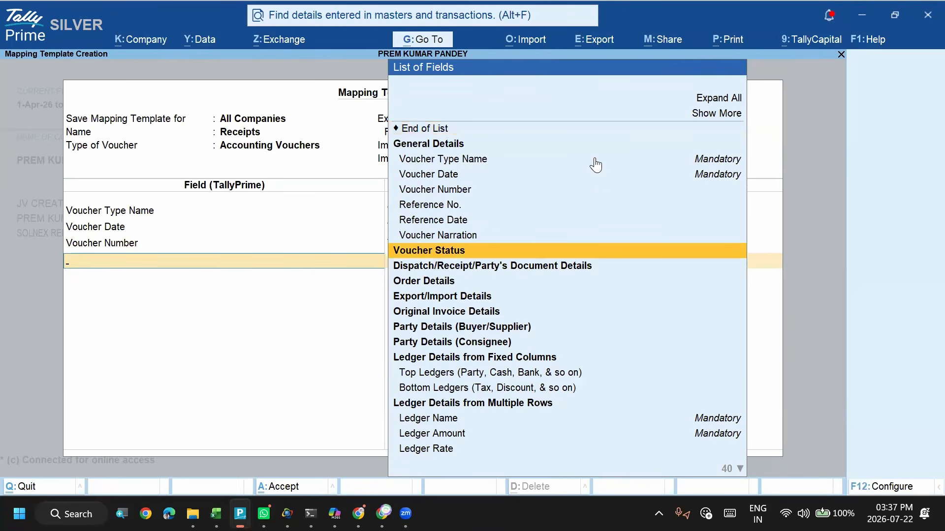
pyautogui.press('Down')
pyautogui.press('Down')
pyautogui.press('Down')
pyautogui.press('Down')
pyautogui.press('Down')
pyautogui.press('Down')
pyautogui.press('Down')
pyautogui.press('Down')
pyautogui.press('Down')
pyautogui.press('Down')
pyautogui.press('Down')
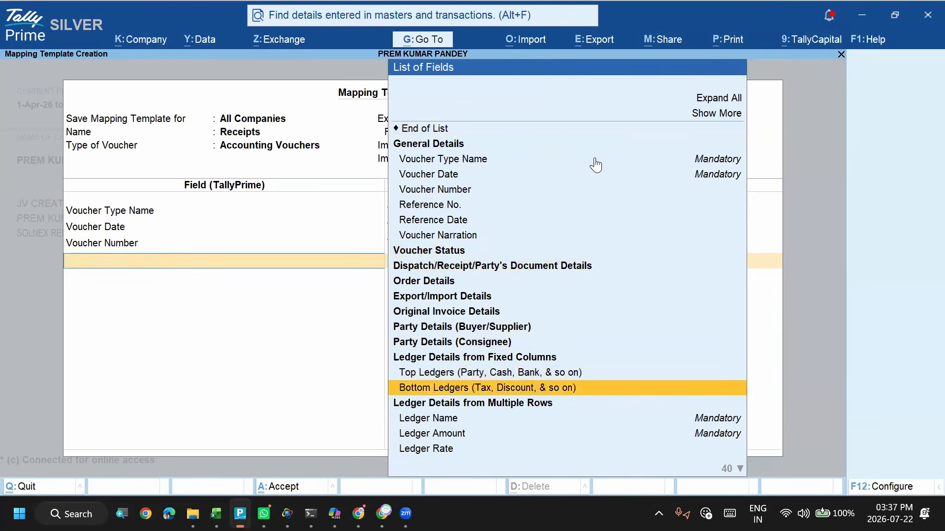
pyautogui.press('Return')
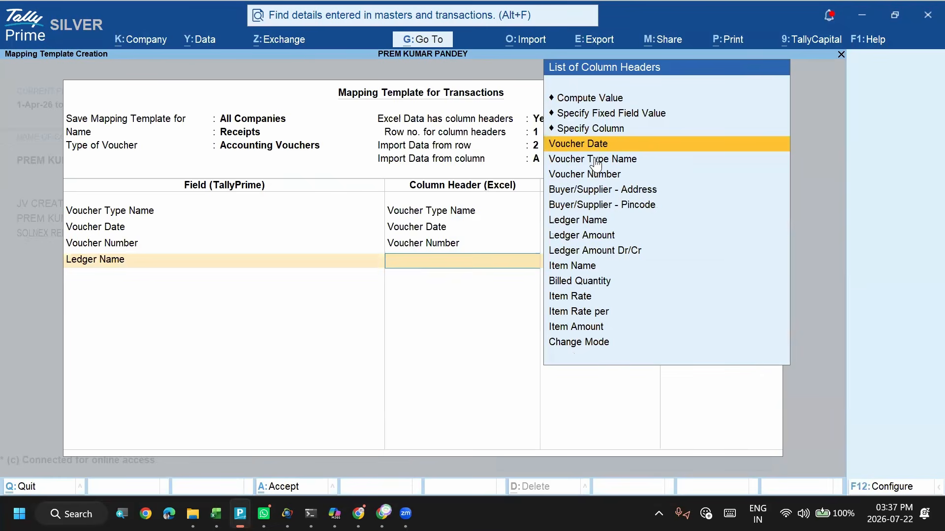
pyautogui.press('Down')
pyautogui.press('Down')
# - Map the Ledger Amount field to the Ledger Amount column header in the Receipts template
pyautogui.press('Down')
pyautogui.press('Down')
pyautogui.press('Down')
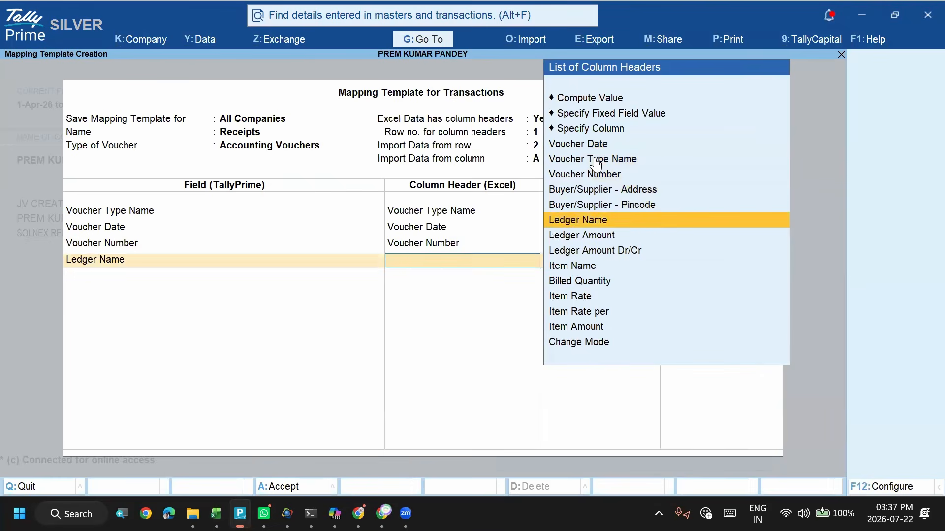
pyautogui.press('Return')
pyautogui.press('Down')
pyautogui.press('Down')
pyautogui.press('Down')
pyautogui.press('Down')
pyautogui.press('Down')
pyautogui.press('Down')
pyautogui.press('Down')
pyautogui.press('Down')
pyautogui.press('Down')
pyautogui.press('Down')
pyautogui.press('Down')
pyautogui.press('Down')
pyautogui.press('Down')
pyautogui.press('Down')
pyautogui.press('Down')
pyautogui.press('Down')
pyautogui.press('Down')
pyautogui.press('Down')
pyautogui.press('Down')
pyautogui.press('Down')
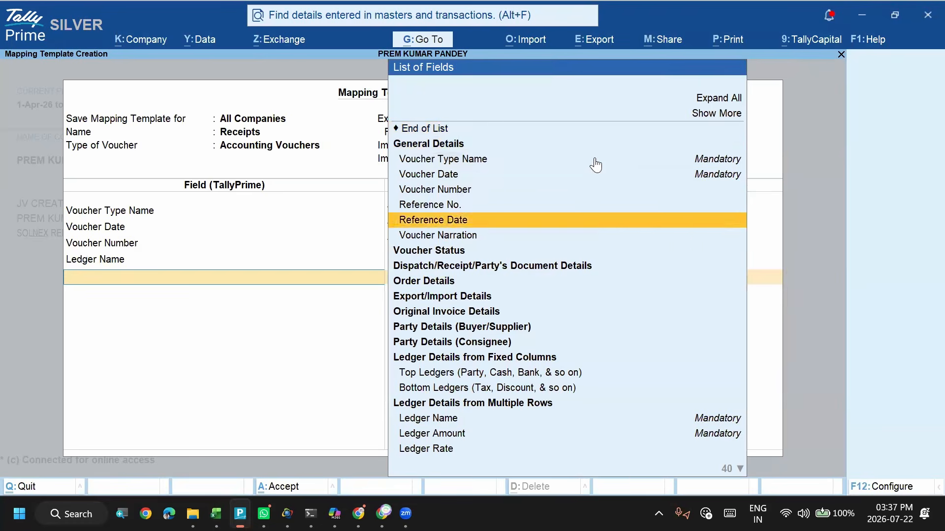
pyautogui.press('Return')
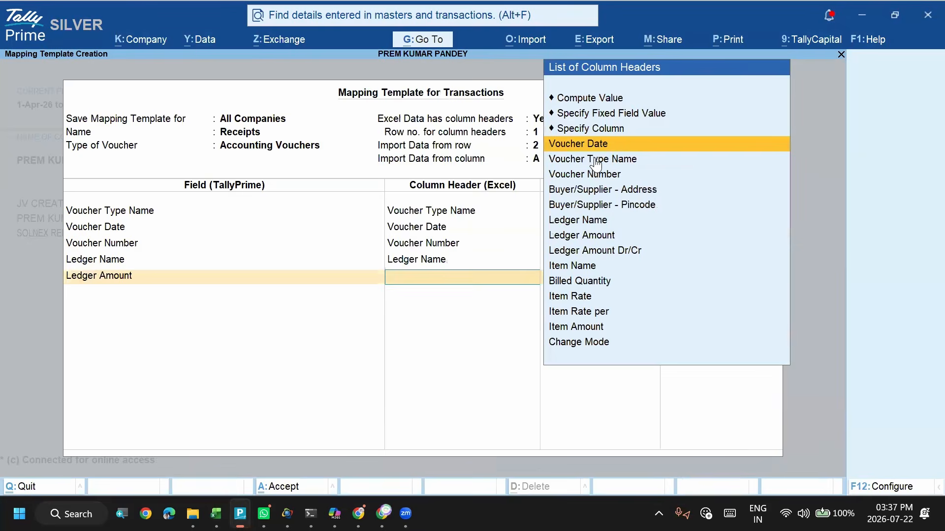
pyautogui.press('Down')
pyautogui.press('Down')
pyautogui.press('Down')
pyautogui.press('Down')
pyautogui.press('Down')
pyautogui.press('Down')
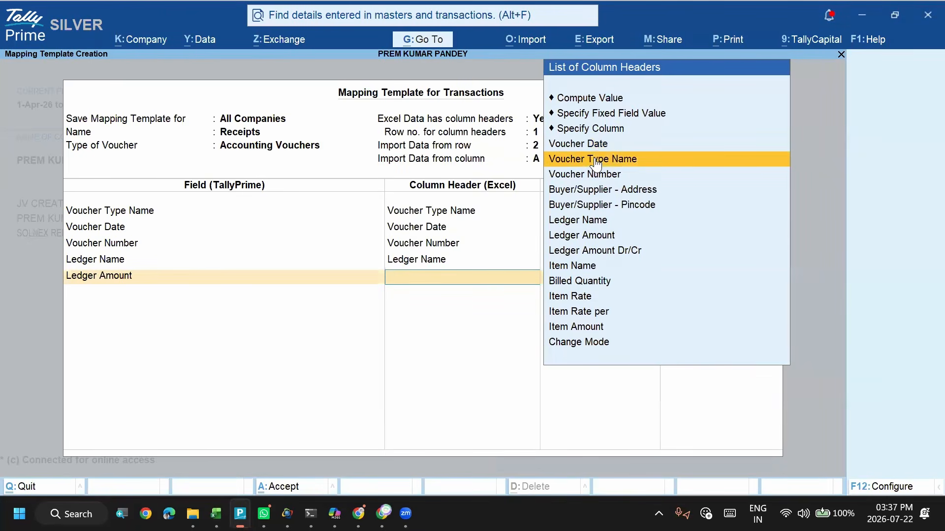
pyautogui.press('Return')
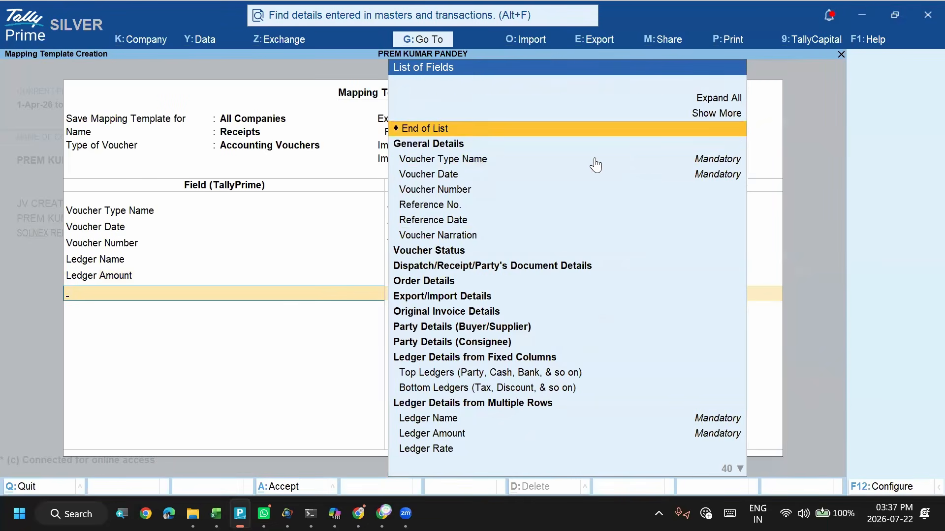
# - Map the Ledger Amount Dr/Cr field to the Ledger Amount Dr/Cr column header
pyautogui.press('Down')
pyautogui.press('Down')
pyautogui.press('Down')
pyautogui.press('Down')
pyautogui.press('Down')
pyautogui.press('Down')
pyautogui.press('Down')
pyautogui.press('Down')
pyautogui.press('Down')
pyautogui.press('Down')
pyautogui.press('Down')
pyautogui.press('Down')
pyautogui.press('Down')
pyautogui.press('Down')
pyautogui.press('Down')
pyautogui.press('Down')
pyautogui.press('Down')
pyautogui.press('Down')
pyautogui.press('Down')
pyautogui.press('Down')
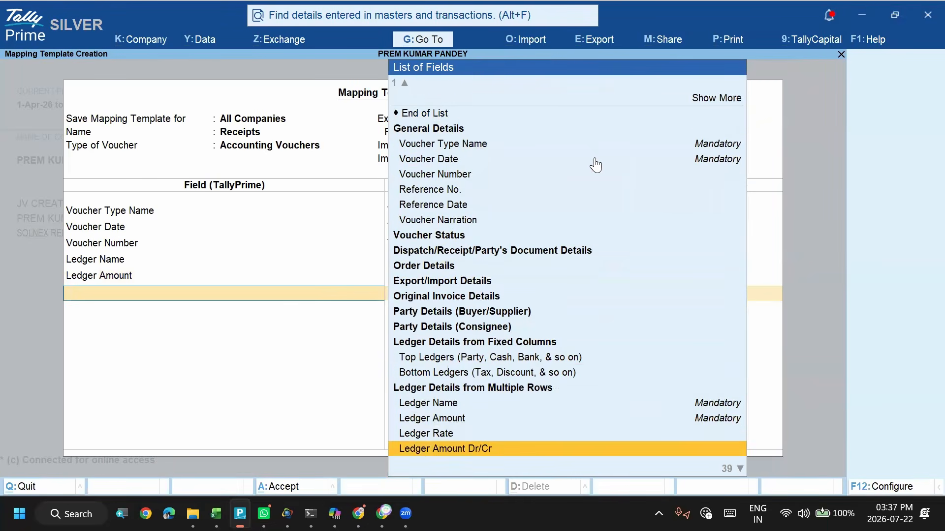
pyautogui.press('Down')
pyautogui.press('Up')
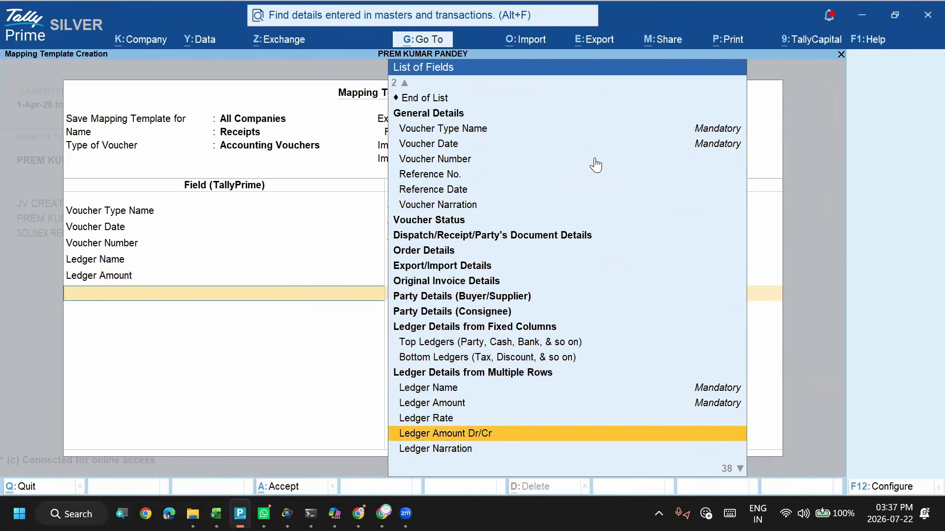
pyautogui.press('Return')
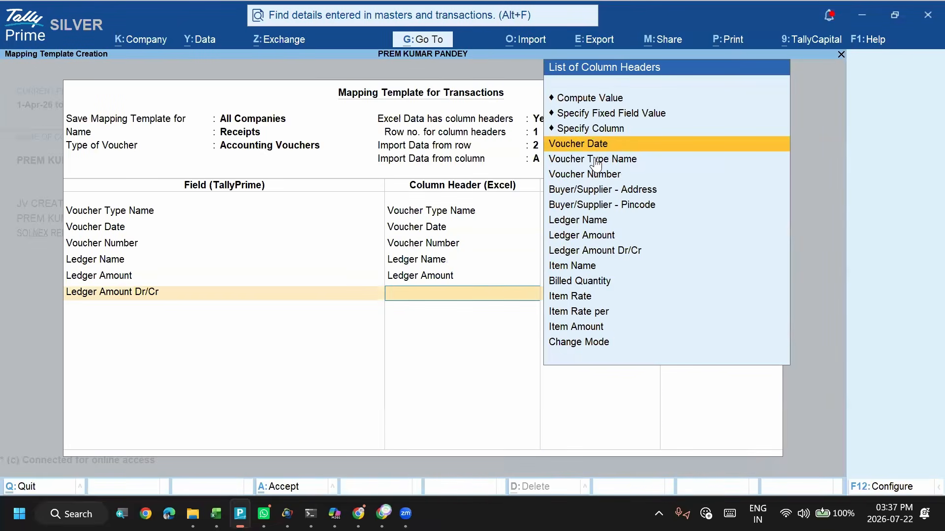
pyautogui.press('Down')
pyautogui.press('Down')
pyautogui.press('Down')
pyautogui.press('Down')
pyautogui.press('Down')
pyautogui.press('Down')
pyautogui.press('Down')
pyautogui.press('Return')
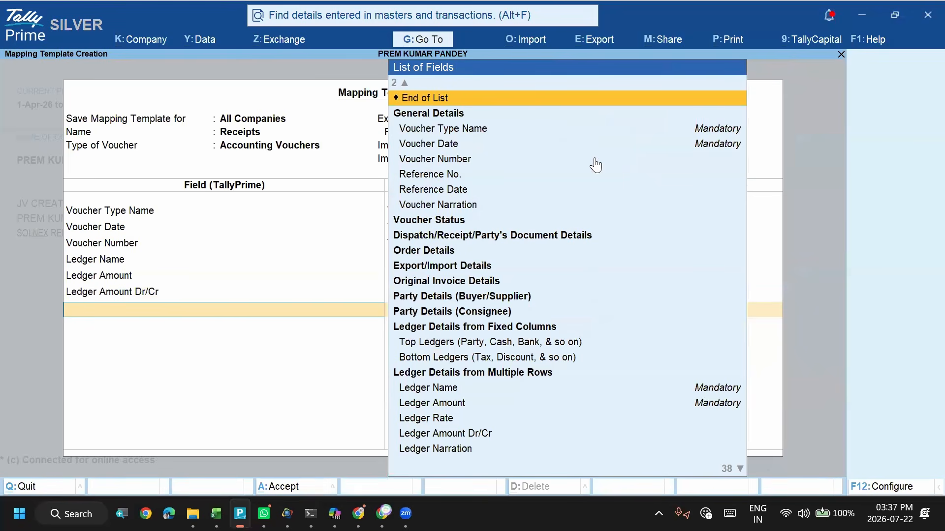
# - Check the remaining columns in the Excel sheet, end the field list and save the Receipts mapping template
pyautogui.hotkey('alt', 'Tab')
pyautogui.press('Right')
pyautogui.press('Right')
pyautogui.press('Right')
pyautogui.press('Right')
pyautogui.press('Right')
pyautogui.press('Right')
pyautogui.press('Right')
pyautogui.press('Right')
pyautogui.press('Right')
pyautogui.press('Right')
pyautogui.press('Right')
pyautogui.press('Right')
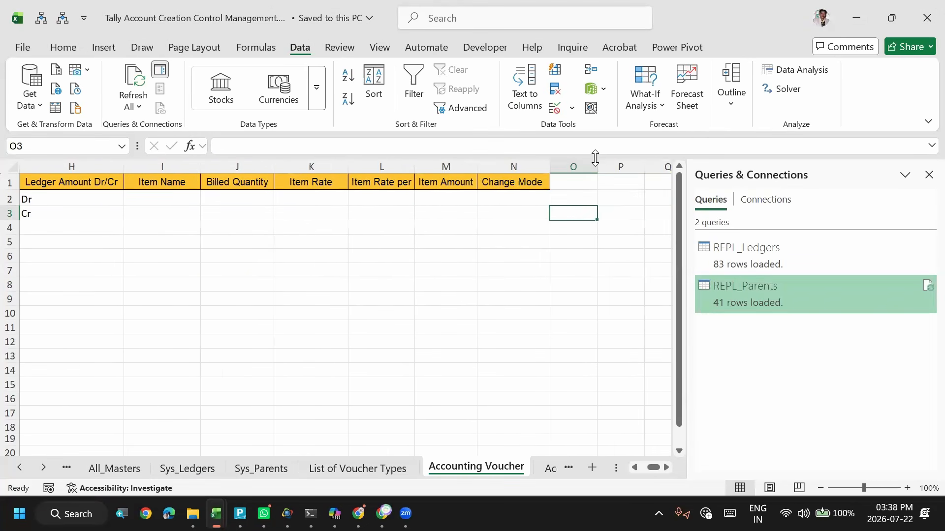
pyautogui.hotkey('alt', 'Tab')
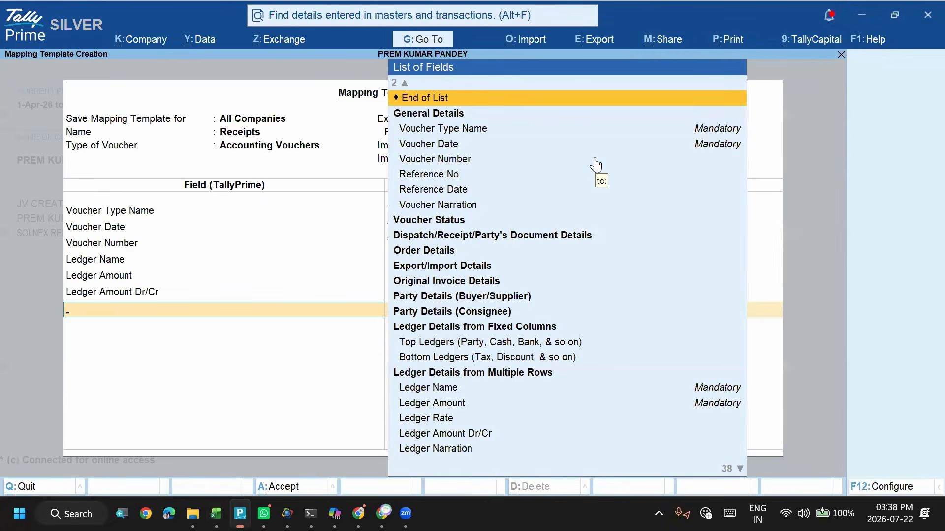
pyautogui.press('Return')
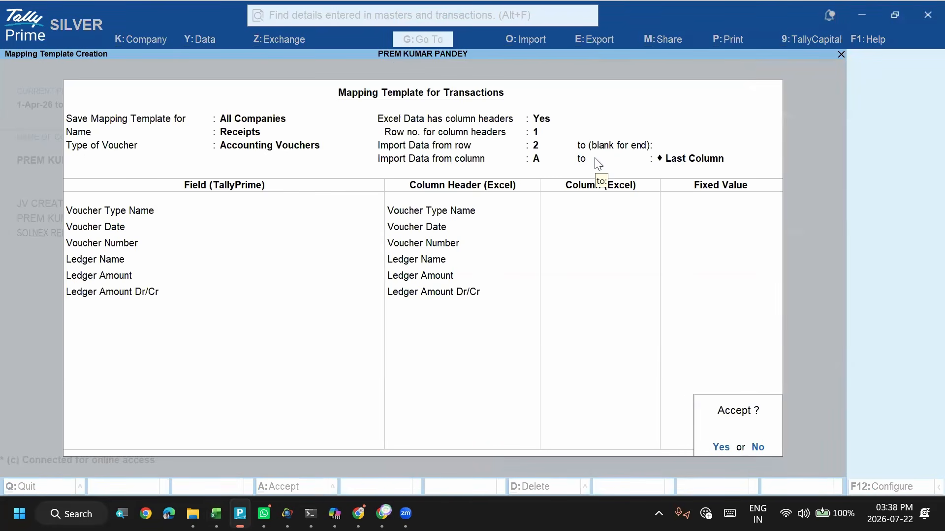
pyautogui.press('Return')
# - Set the backup data path for the import to the Tally Connect folder on the local desktop
pyautogui.press('Return')
pyautogui.press('Return')
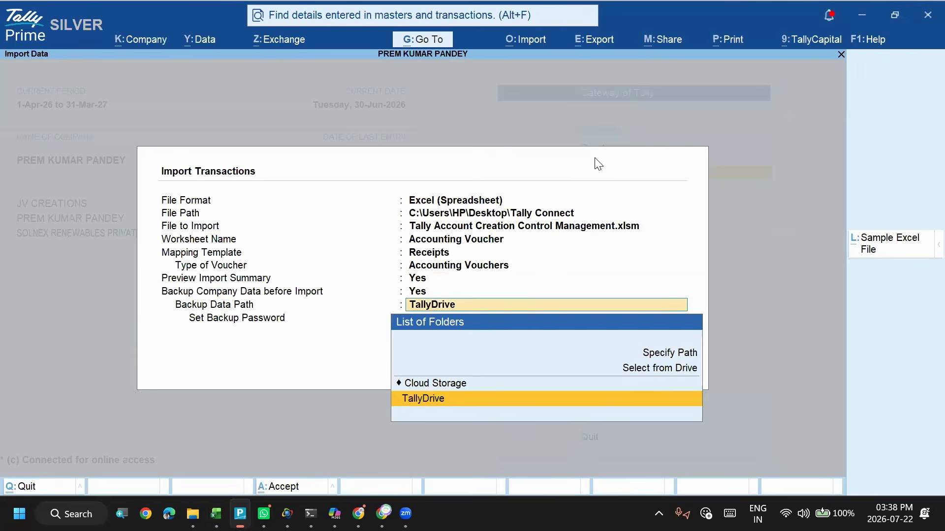
pyautogui.press('Up')
pyautogui.press('Return')
pyautogui.press('Down')
pyautogui.press('Return')
pyautogui.press('Down')
pyautogui.press('Down')
pyautogui.press('Down')
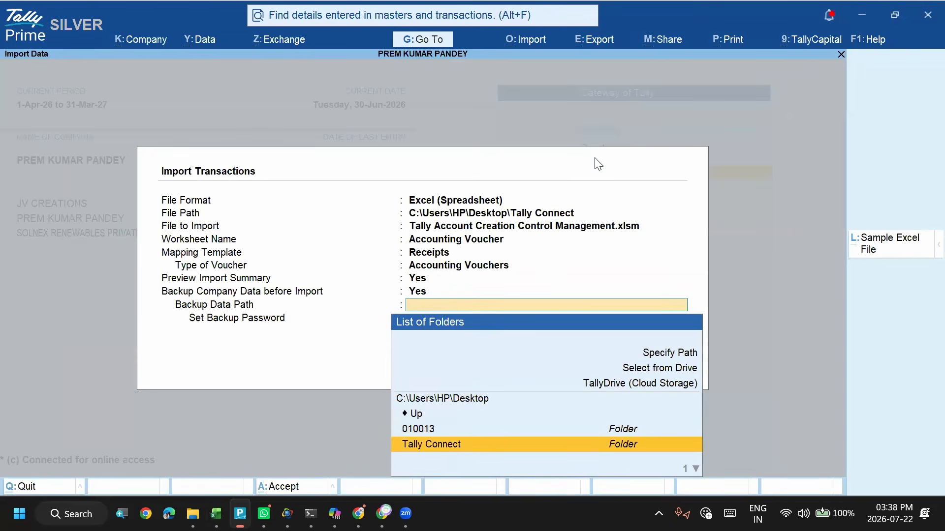
pyautogui.press('Return')
pyautogui.press('Return')
pyautogui.press('Return')
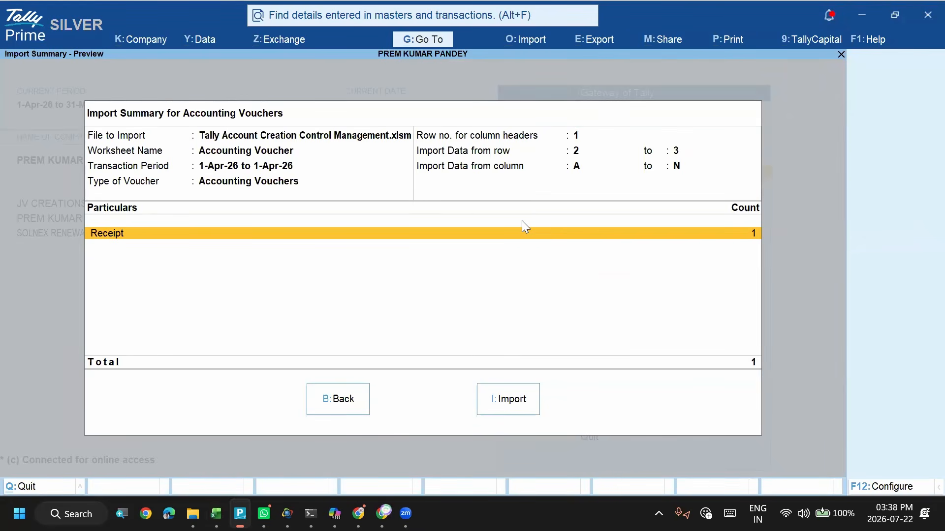
# - Accept the import settings, preview the summary and import the Accounting Voucher worksheet
pyautogui.press('i')
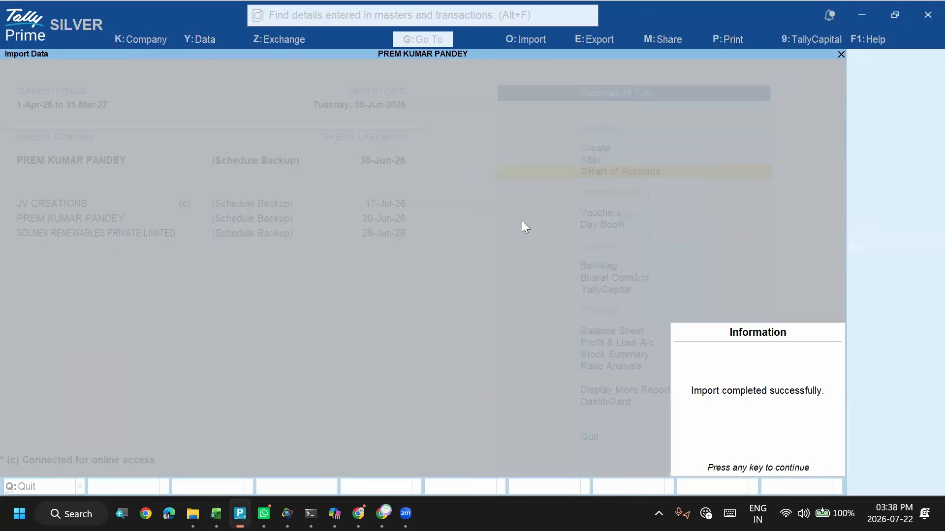
pyautogui.click(688, 407)
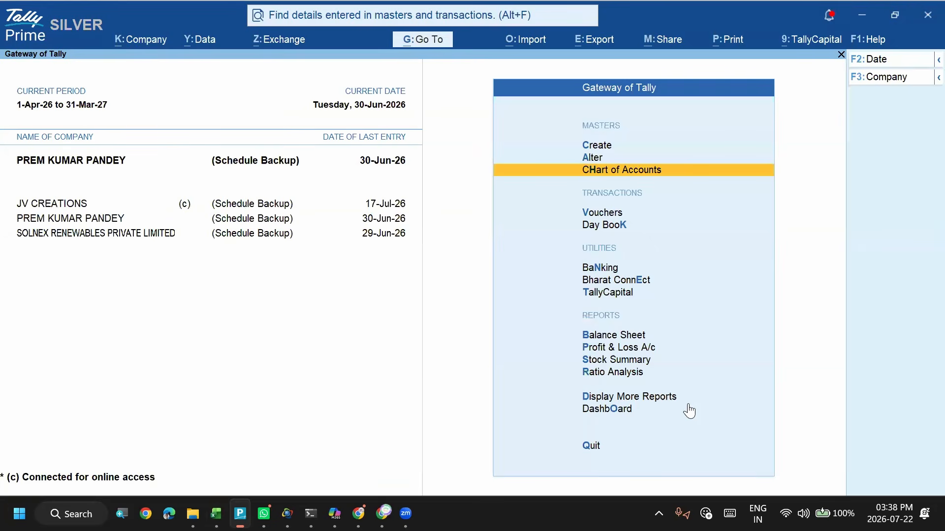
# - Open the Cash ledger report and drill down into the imported receipt voucher
pyautogui.press('Down')
pyautogui.press('Down')
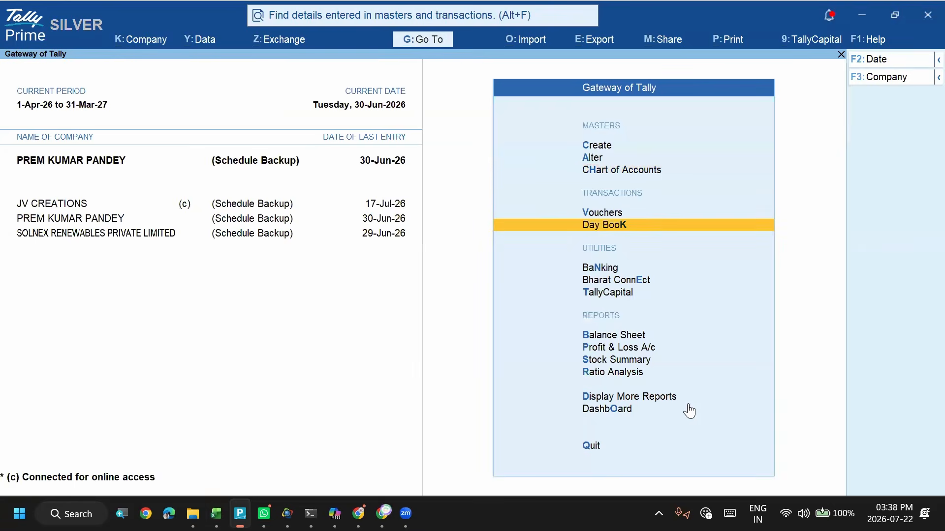
pyautogui.press('Up')
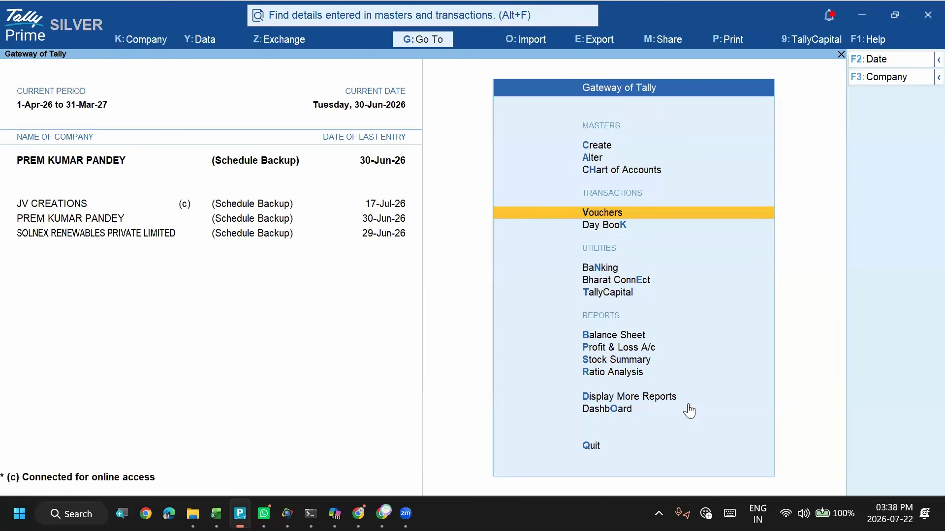
pyautogui.press('d')
pyautogui.write('al')
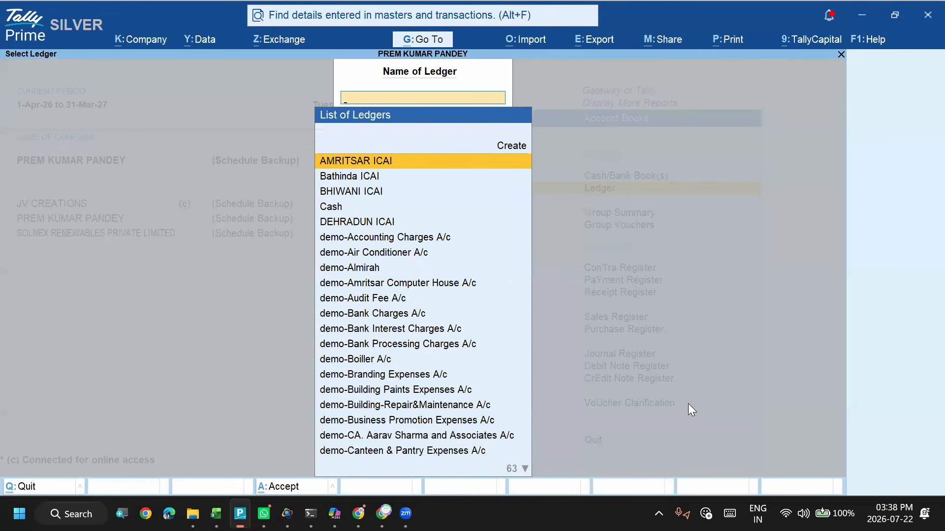
pyautogui.write('Cas')
pyautogui.press('Return')
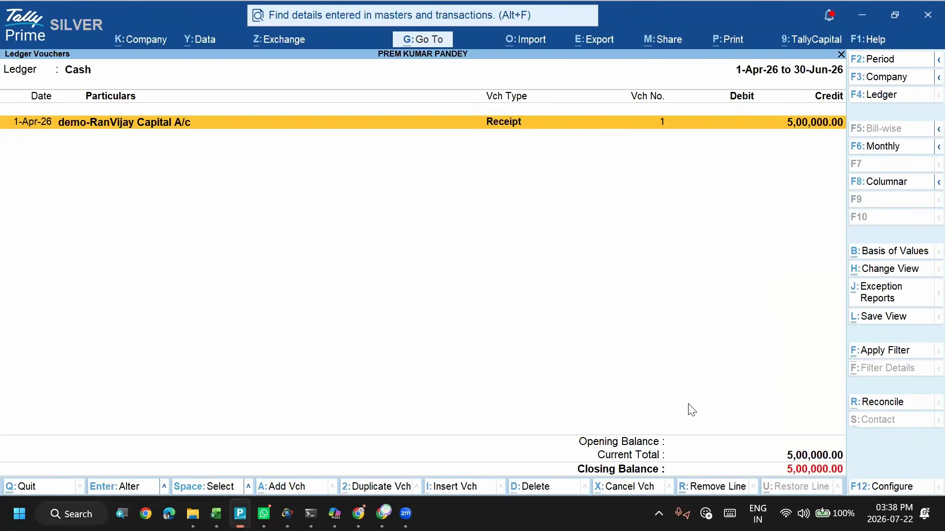
pyautogui.press('Return')
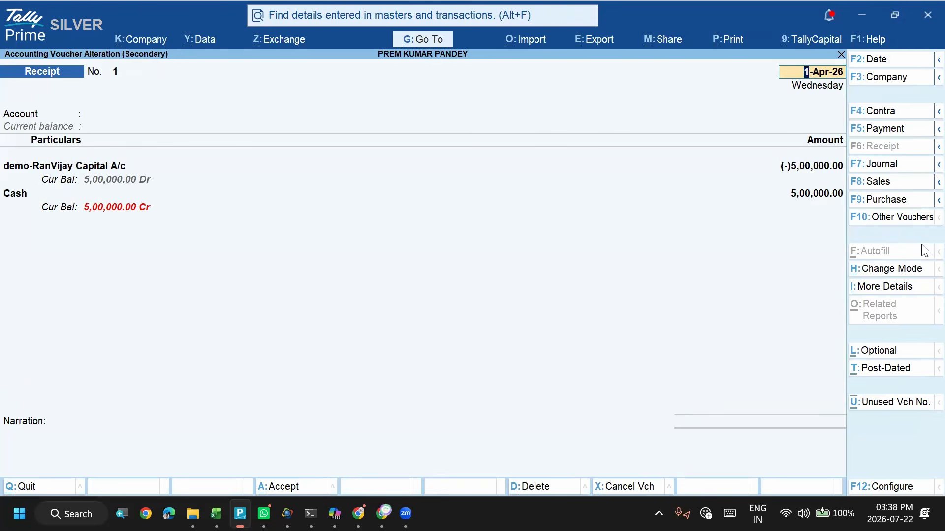
# - Open the receipt voucher's mode choices and compare them with the Change Mode column in the Excel sheet
pyautogui.click(898, 270)
pyautogui.hotkey('alt', 'Tab')
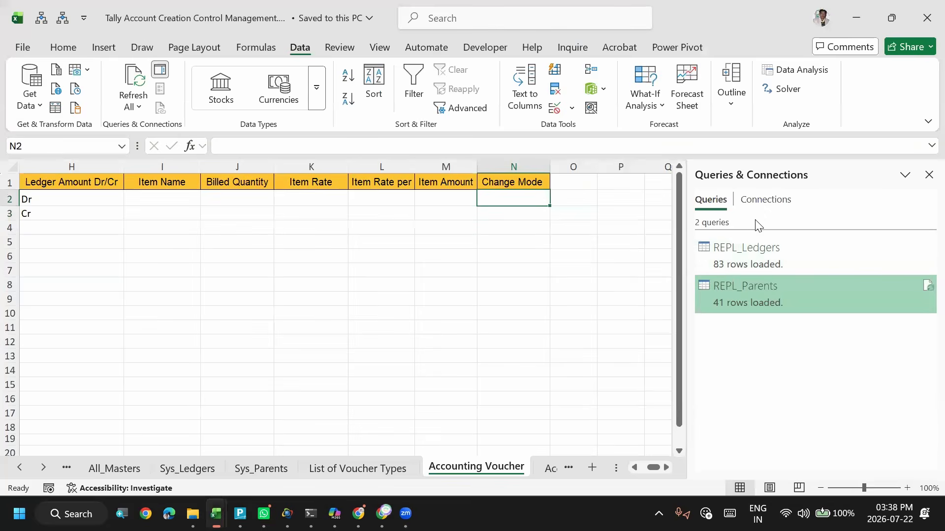
pyautogui.hotkey('alt', 'Tab')
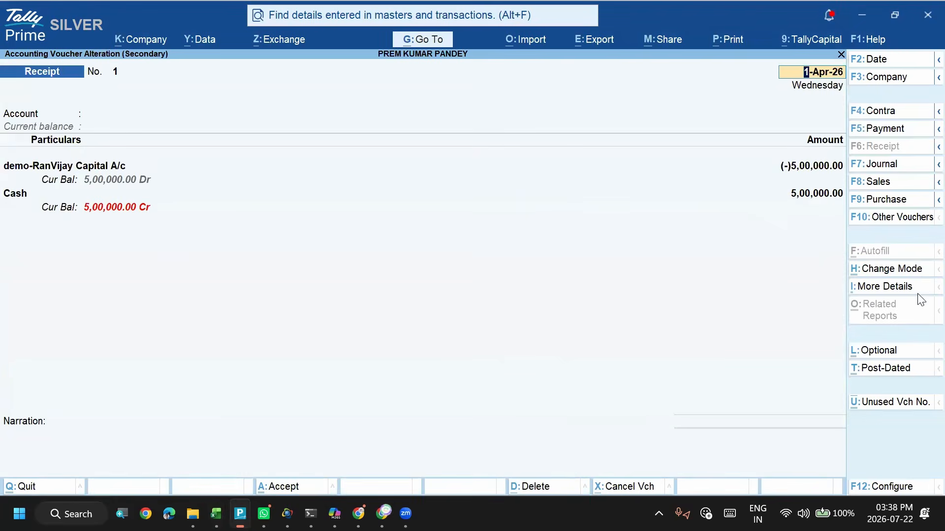
pyautogui.click(905, 269)
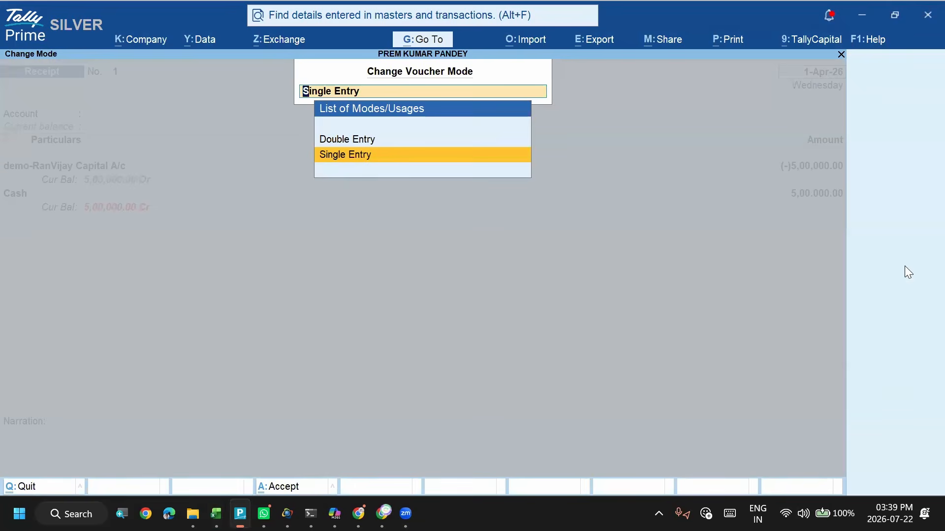
pyautogui.hotkey('alt', 'Tab')
pyautogui.moveTo(904, 267)
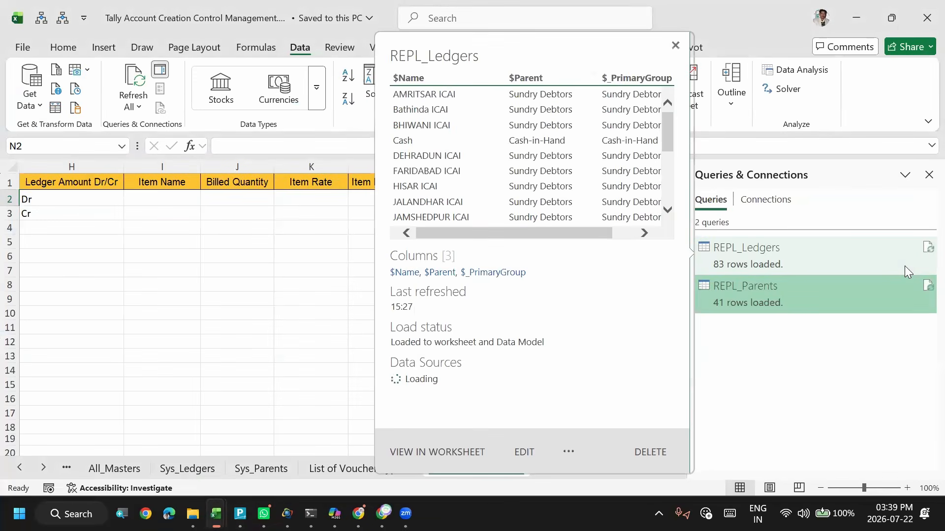
pyautogui.click(312, 204)
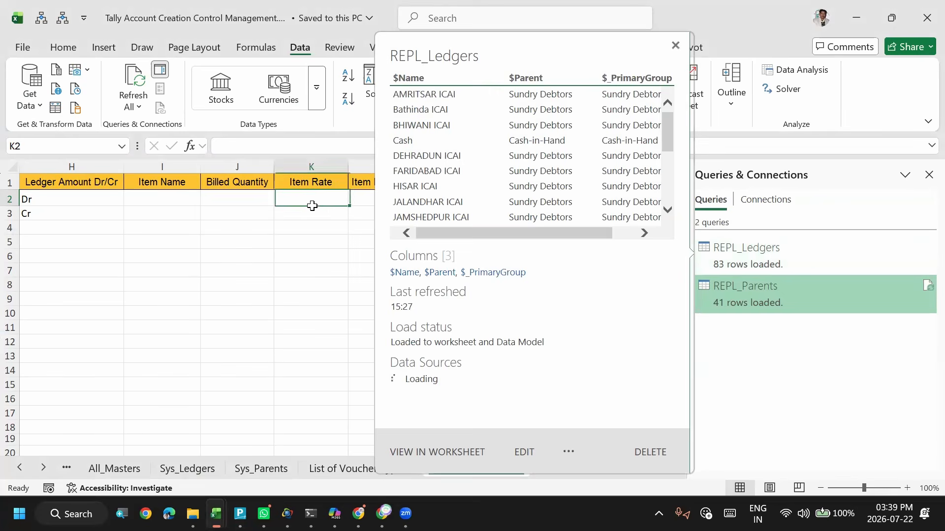
pyautogui.click(510, 193)
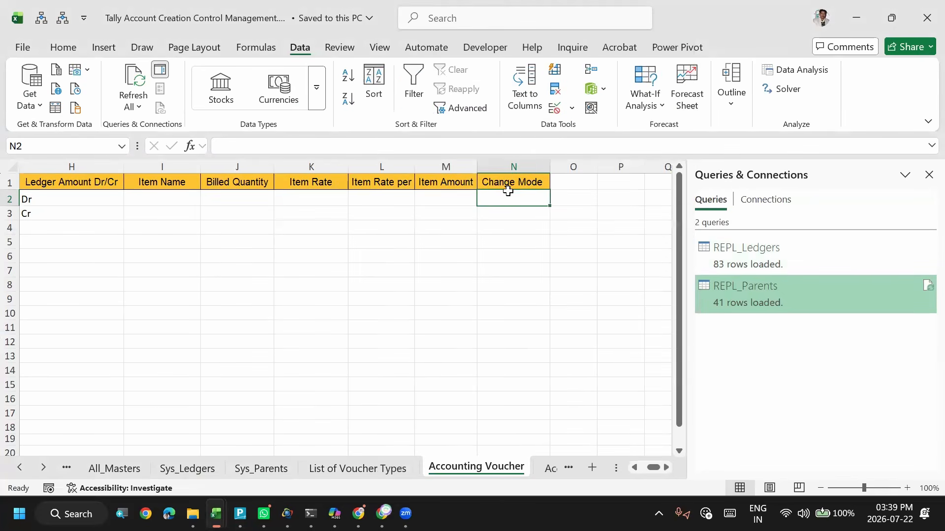
# - Select and copy the Voucher Date entries in A2:A3 of the Accounting Voucher sheet
pyautogui.hotkey('ctrl', 'Left')
pyautogui.press('Home')
pyautogui.hotkey('ctrl', 'shift', 'Down')
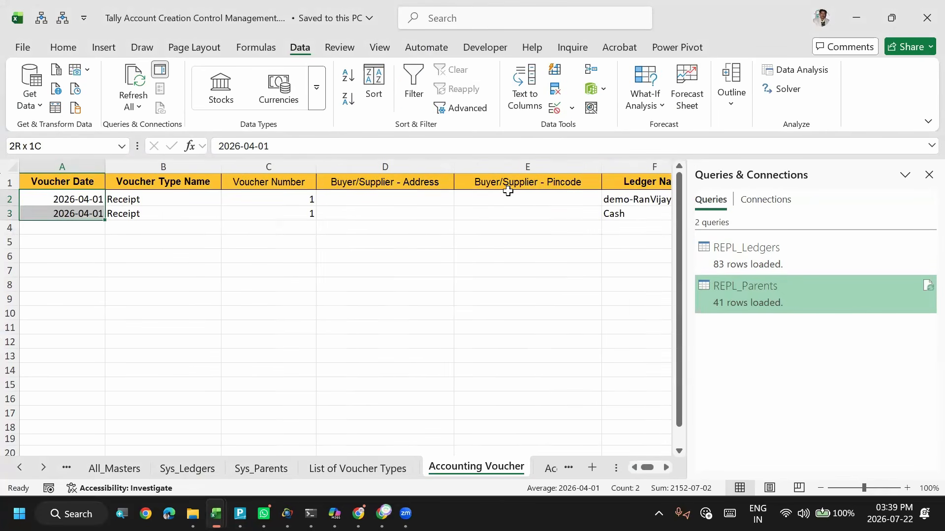
pyautogui.hotkey('ctrl', 'c')
# - Return to TallyPrime and change the receipt voucher's mode to Double Entry
pyautogui.hotkey('alt', 'Tab')
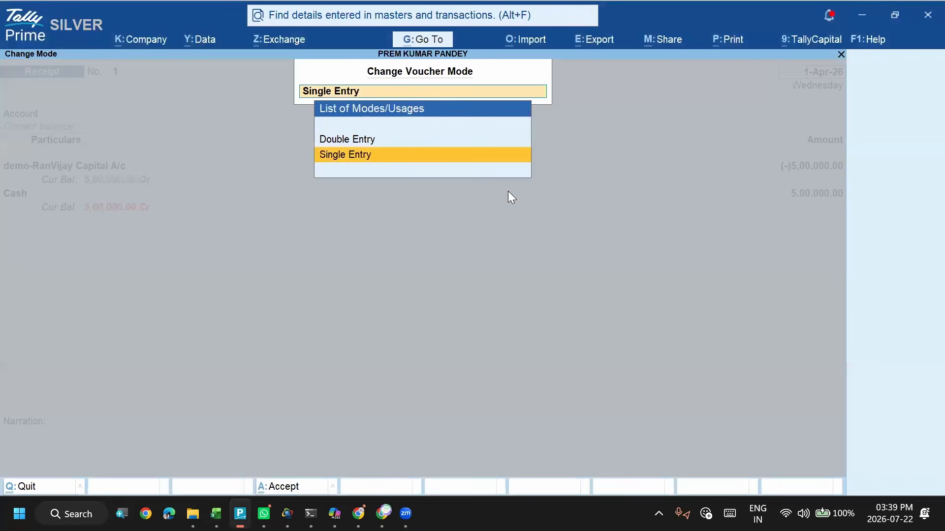
pyautogui.press('Up')
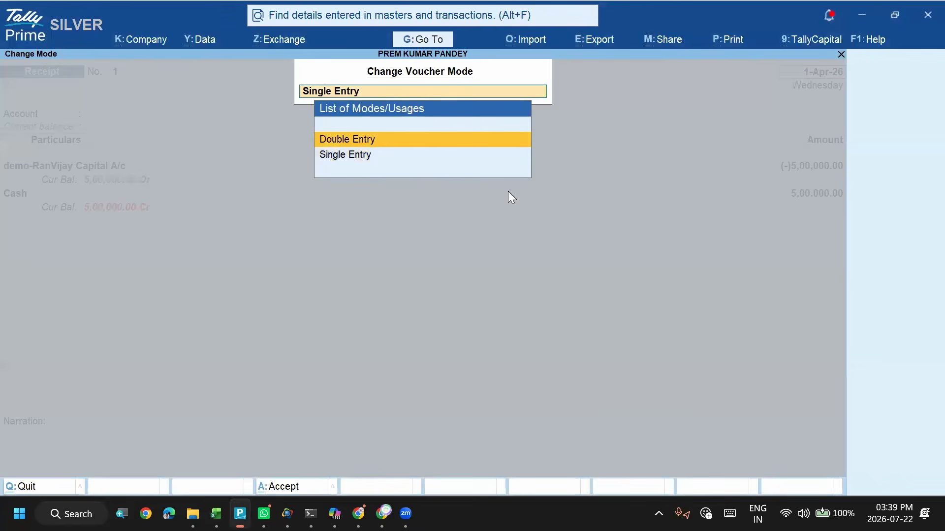
pyautogui.press('Return')
# - Review the voucher's date and first ledger line and change the receipt voucher's mode to Single Entry
pyautogui.press('Return')
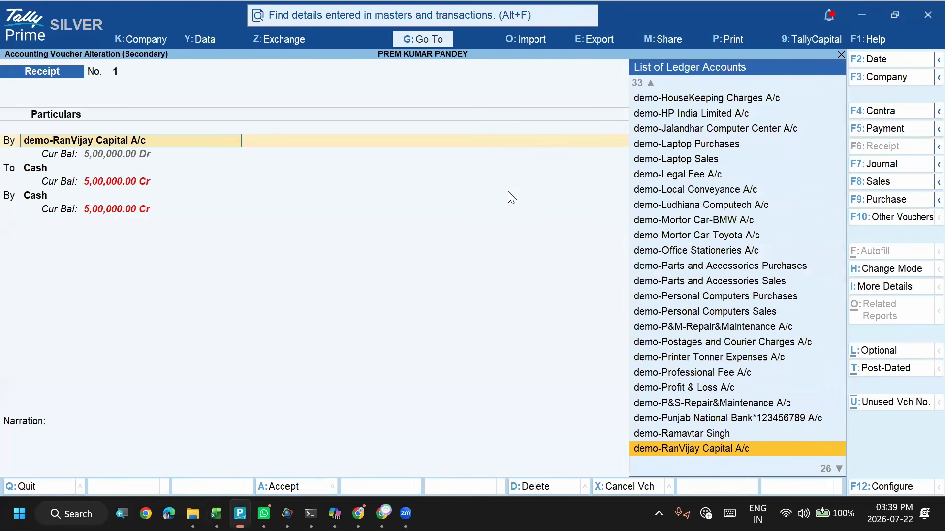
pyautogui.press('Return')
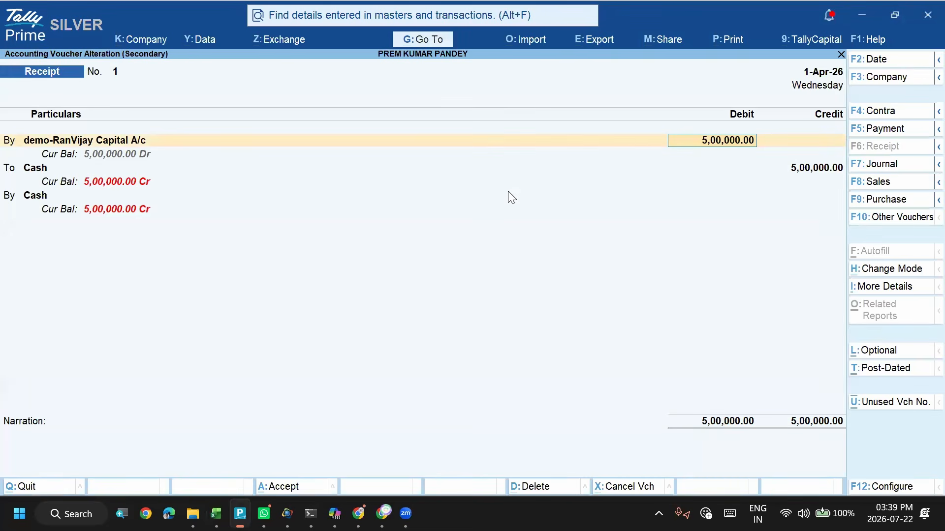
pyautogui.press('BackSpace')
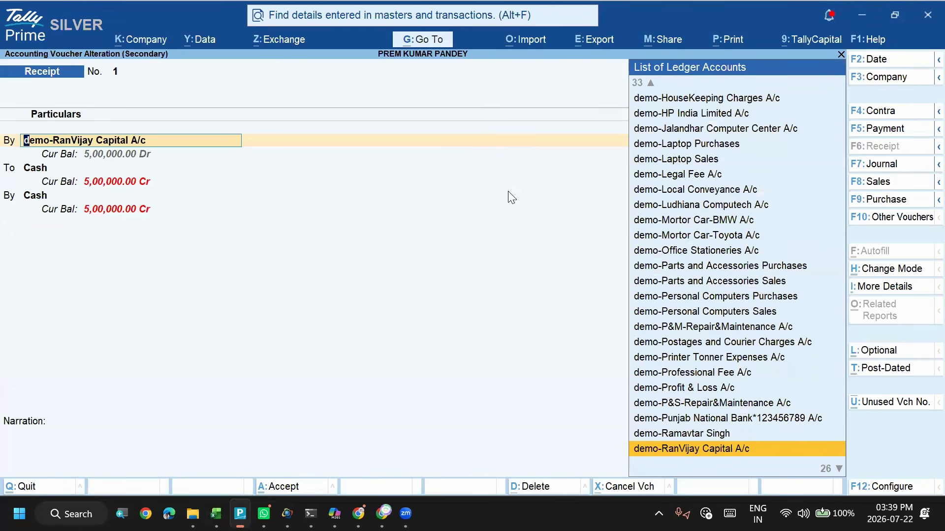
pyautogui.press('BackSpace')
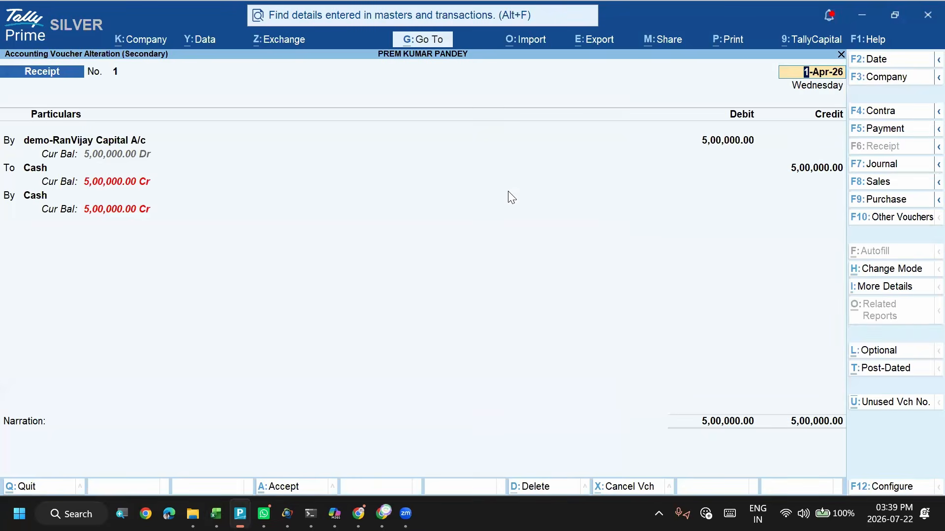
pyautogui.press('Return')
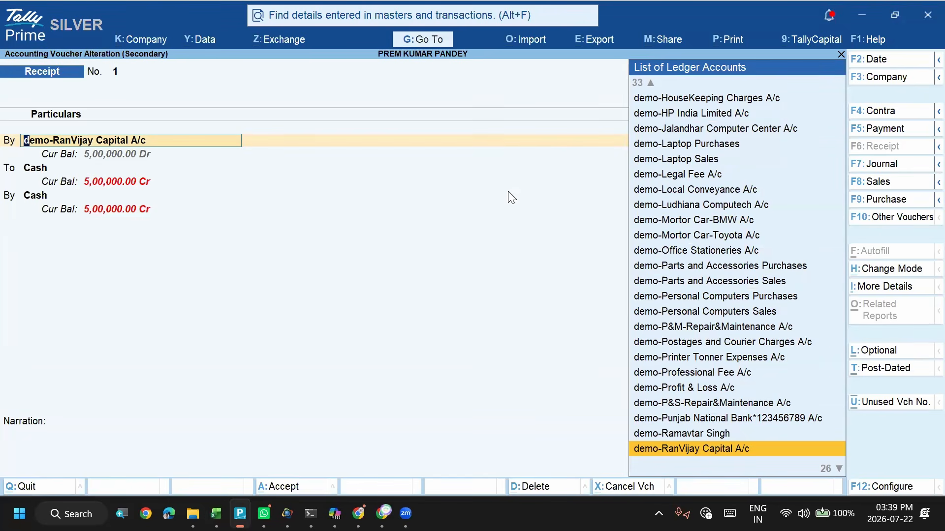
pyautogui.click(868, 270)
pyautogui.press('Down')
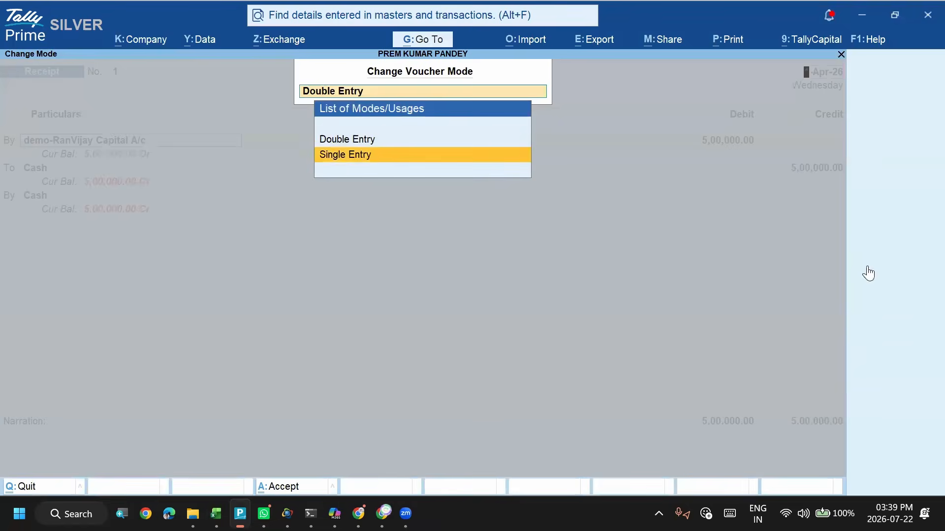
pyautogui.press('Return')
pyautogui.press('Return')
pyautogui.press('Return')
pyautogui.press('Return')
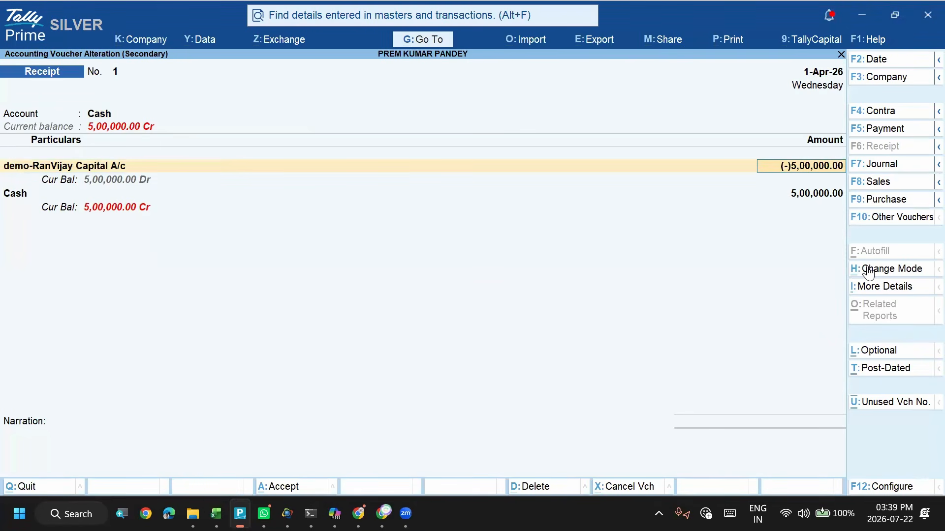
# - Make the capital account's amount a positive 5,00,000.00 and remove the Cash line from the voucher's particulars
pyautogui.press('Return')
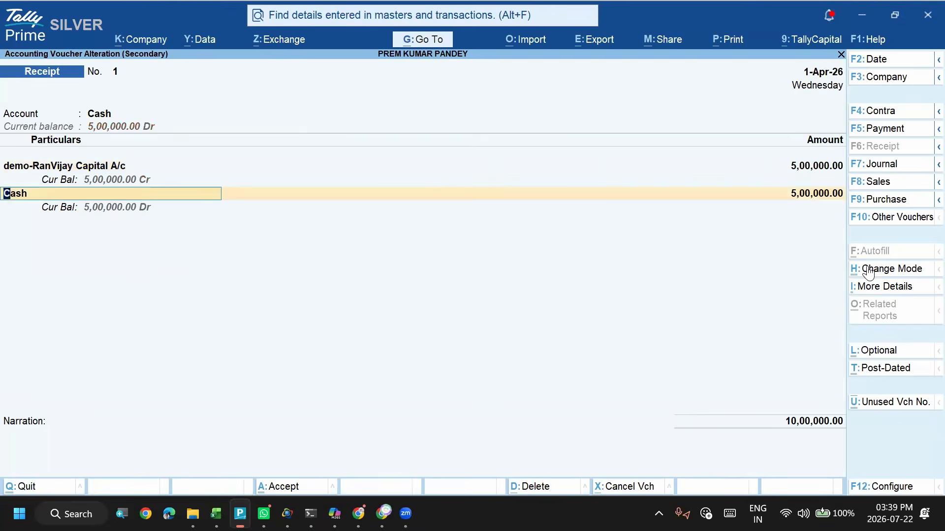
pyautogui.press('BackSpace')
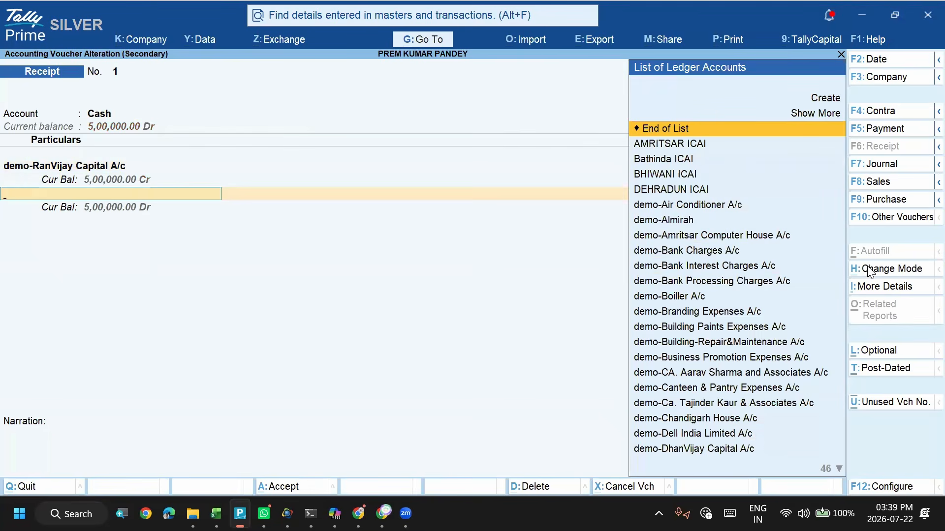
pyautogui.press('Return')
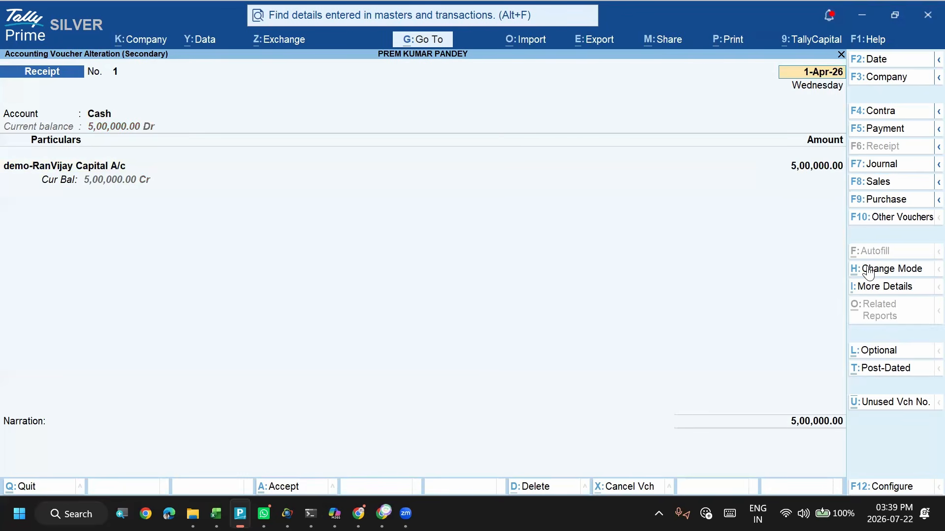
# - Save the altered receipt voucher and leave the Cash ledger report for the ledger selection
pyautogui.press('ctrl')
pyautogui.press('ctrl')
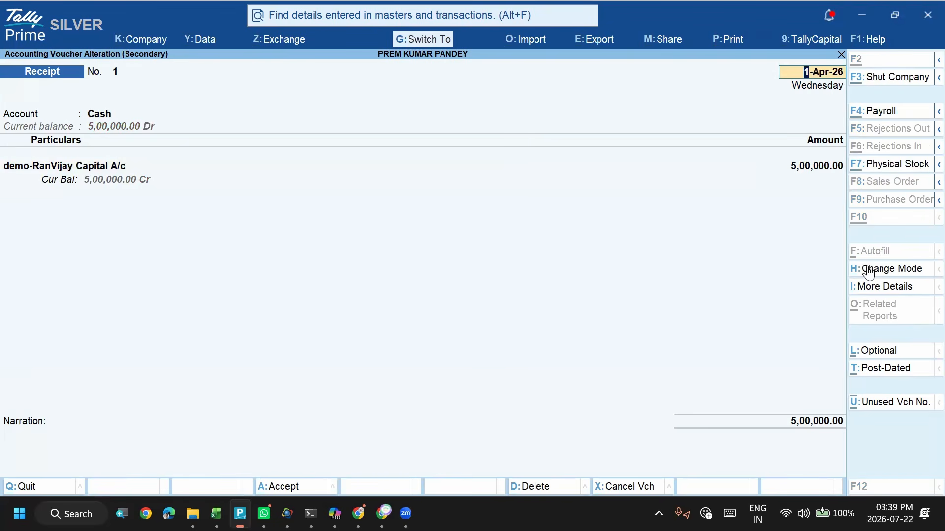
pyautogui.hotkey('ctrl', 'a')
pyautogui.press('Escape')
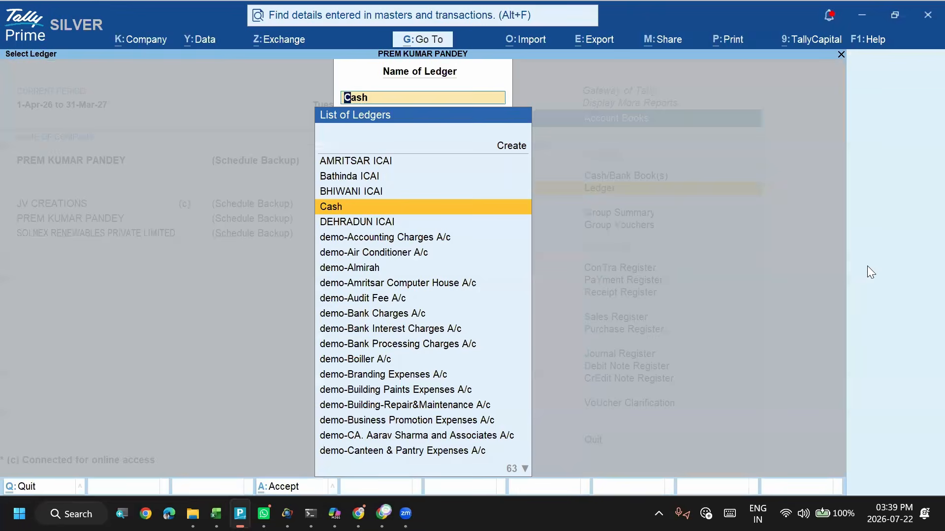
# - Switch to Excel and review the Ledger Name, Ledger Amount and Ledger Amount Dr/Cr entries in rows 2 and 3 of the Accounting Voucher sheet
pyautogui.hotkey('alt', 'Tab')
pyautogui.moveTo(867, 266)
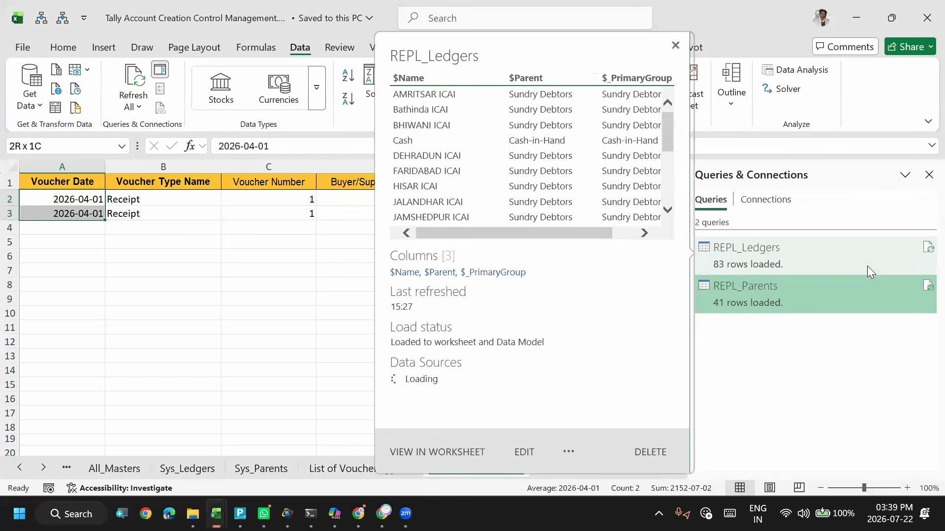
pyautogui.click(338, 257)
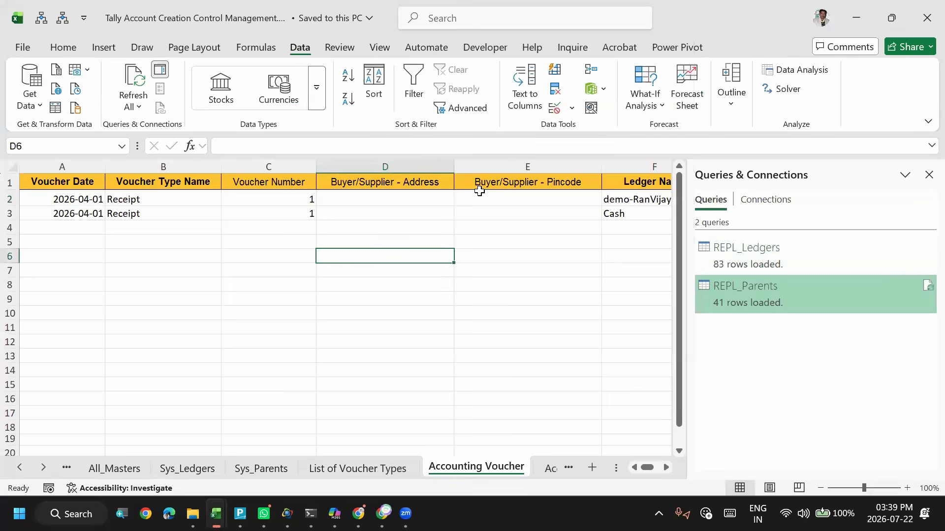
pyautogui.click(488, 200)
pyautogui.press('Right')
pyautogui.press('Right')
pyautogui.press('Right')
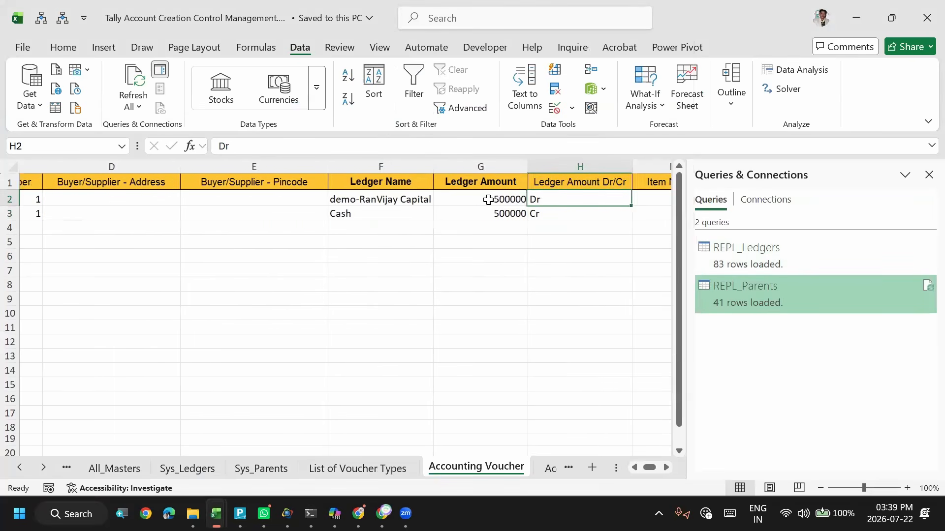
pyautogui.press('Left')
pyautogui.press('Left')
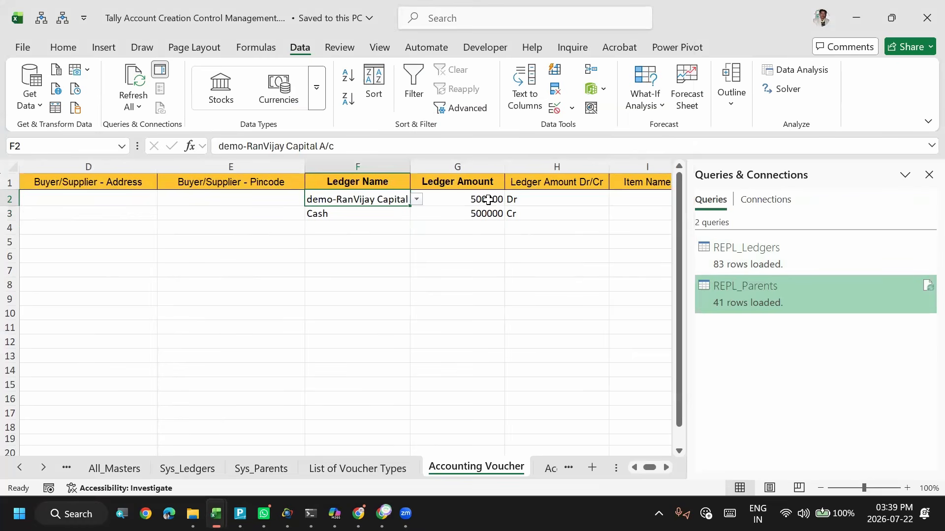
pyautogui.press('Right')
pyautogui.press('Right')
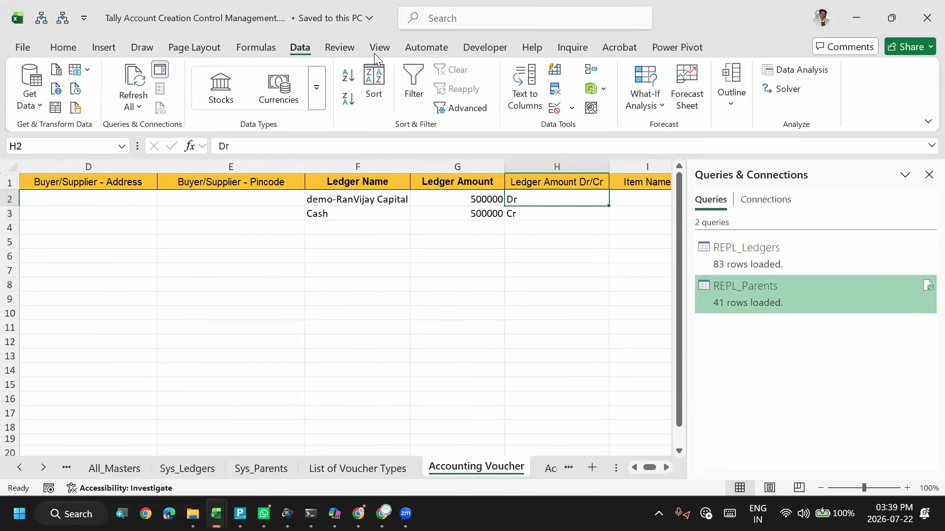
pyautogui.click(457, 204)
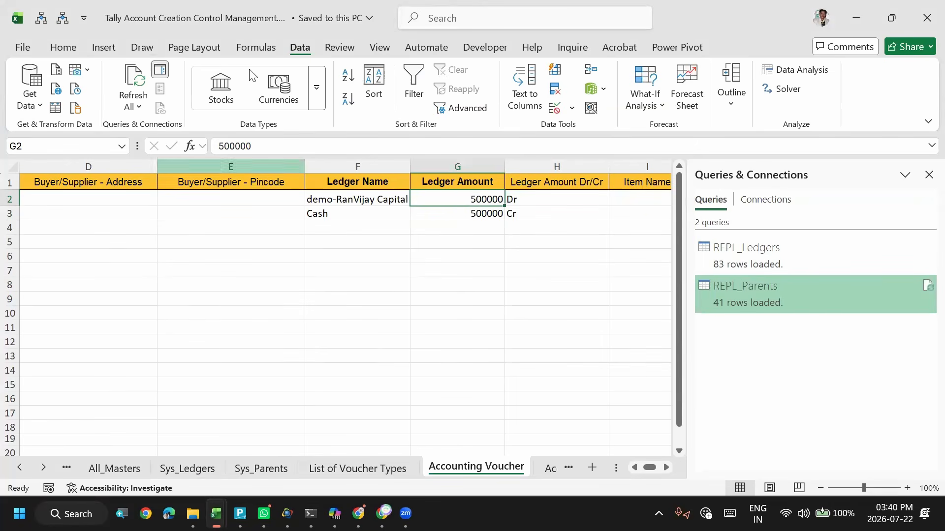
pyautogui.click(217, 210)
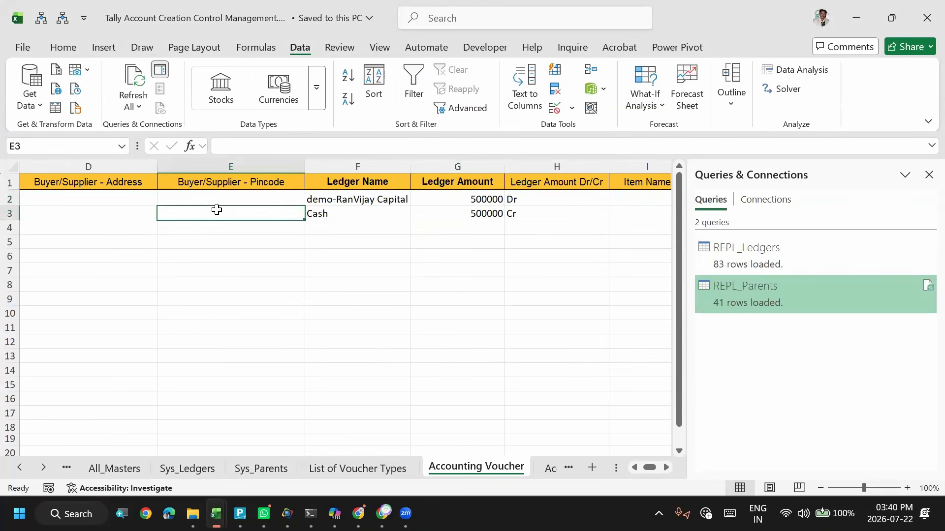
pyautogui.press('Home')
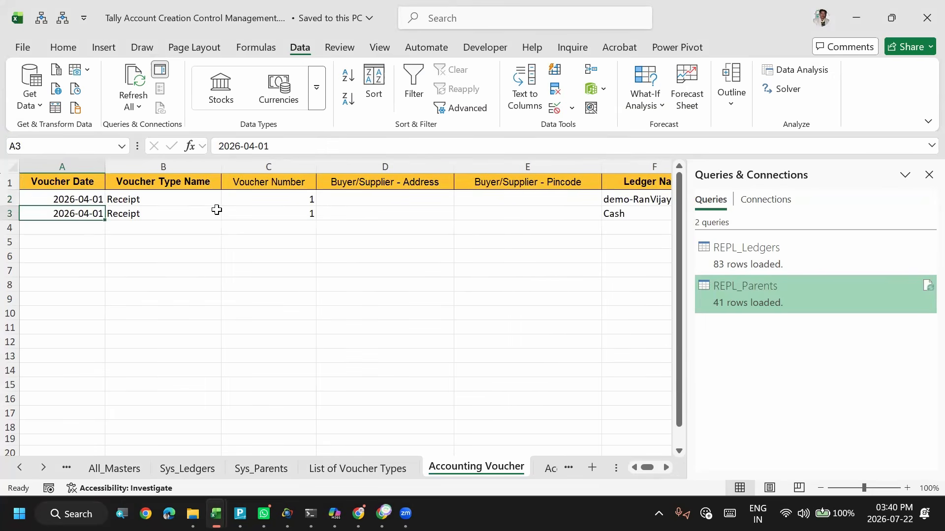
# - Switch to TallyPrime and open the DEHRADUN ICAI ledger report
pyautogui.hotkey('alt', 'Tab')
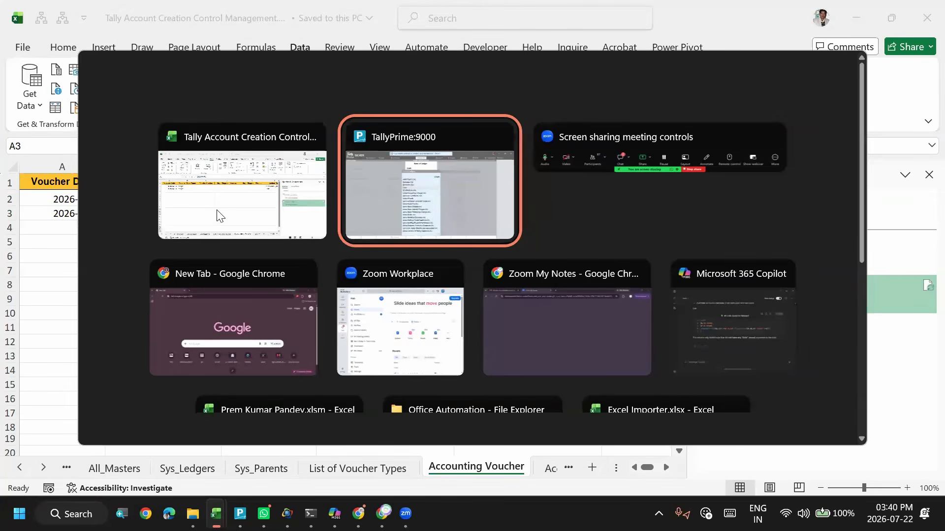
pyautogui.press('Up')
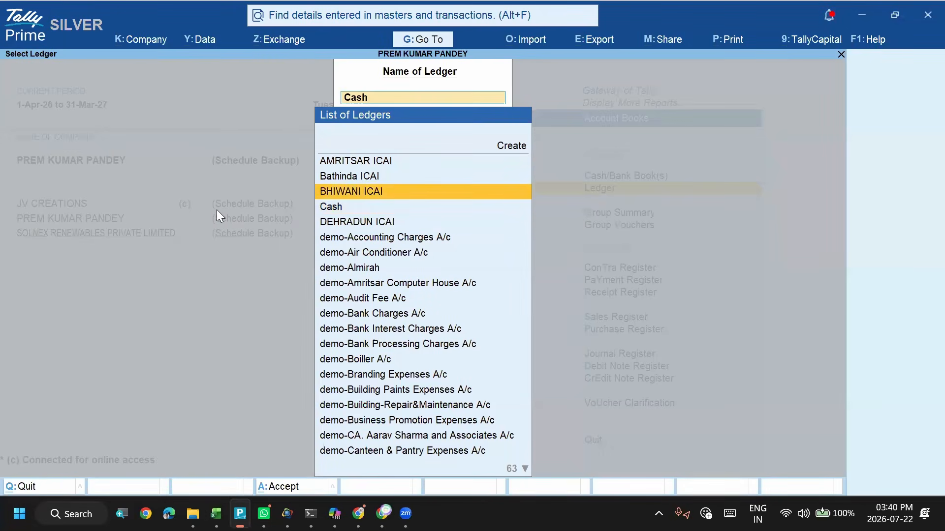
pyautogui.press('Down')
pyautogui.press('Down')
pyautogui.press('Return')
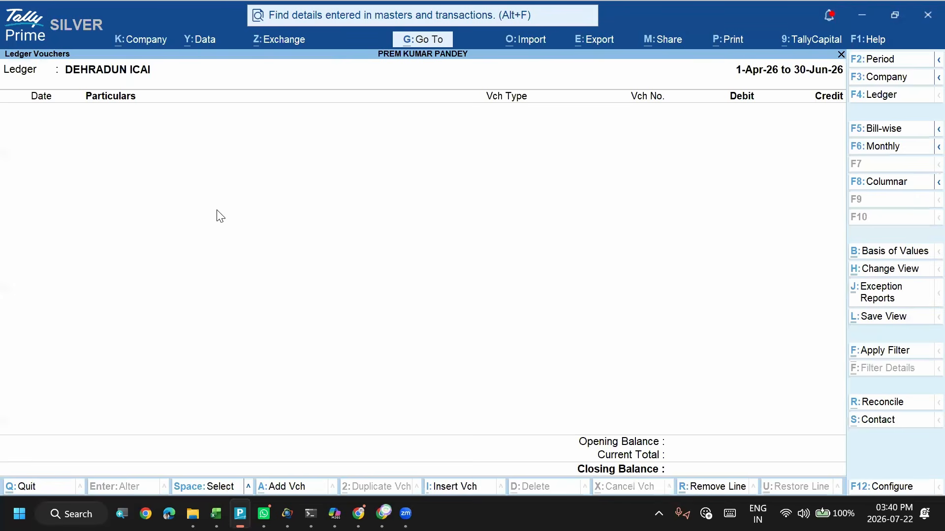
pyautogui.press('F2')
pyautogui.press('BackSpace')
pyautogui.press('Return')
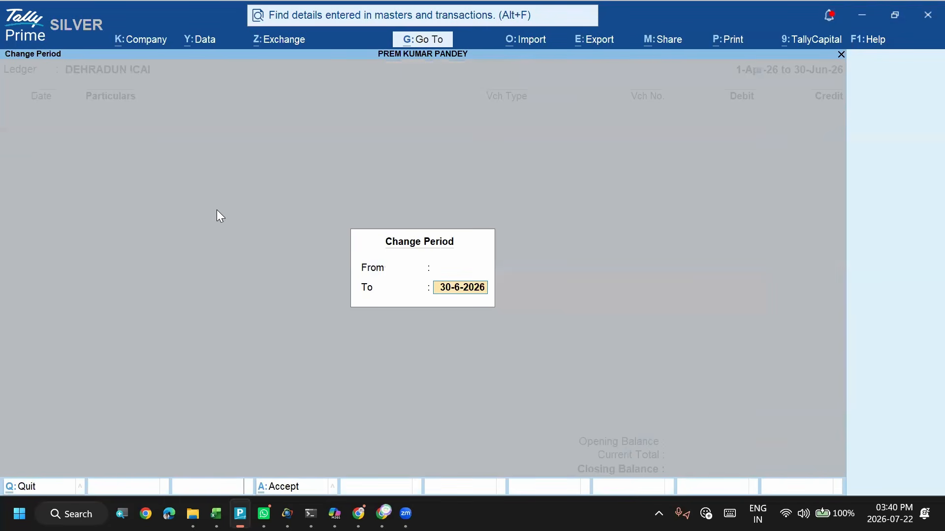
pyautogui.hotkey('shift', 'Tab')
pyautogui.write('1-4')
pyautogui.press('Return')
pyautogui.press('BackSpace')
pyautogui.write('jul')
pyautogui.press('Escape')
pyautogui.press('Escape')
pyautogui.press('Escape')
pyautogui.press('Escape')
# - Open the AMRITSAR ICAI ledger report and look through its sales vouchers
pyautogui.press('Up')
pyautogui.press('Up')
pyautogui.press('Up')
pyautogui.press('Up')
pyautogui.press('Return')
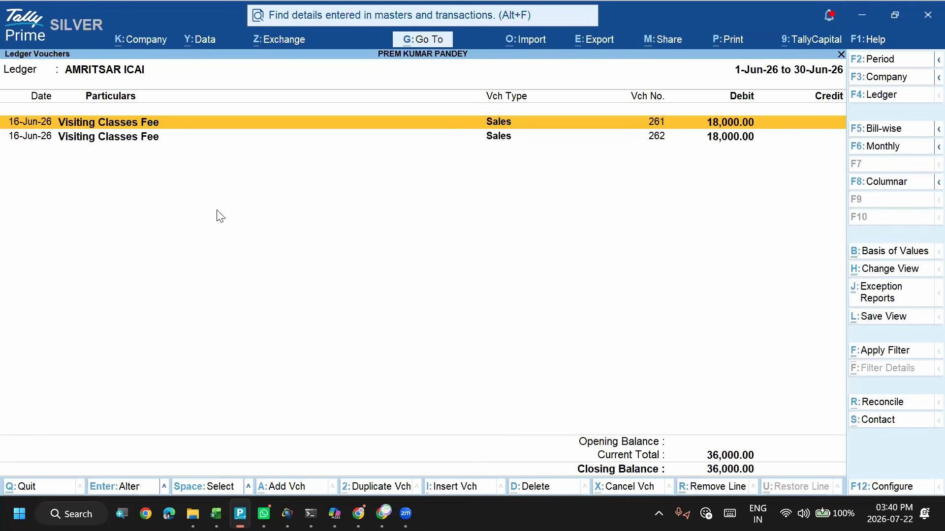
pyautogui.press('Down')
pyautogui.press('Up')
pyautogui.press('Down')
pyautogui.press('Up')
# - Open the first AMRITSAR ICAI sales voucher and compare it with the voucher rows in the Excel sheet
pyautogui.hotkey('alt', 'Tab')
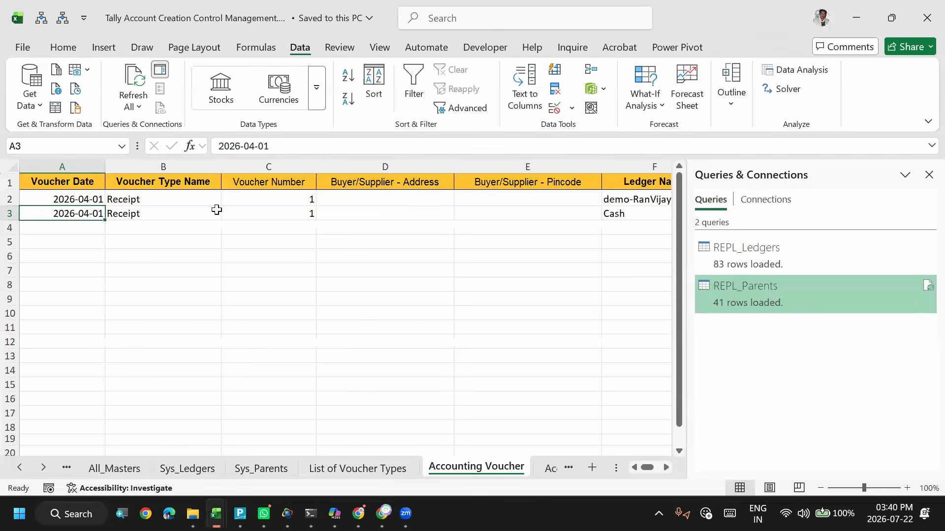
pyautogui.hotkey('alt', 'Tab')
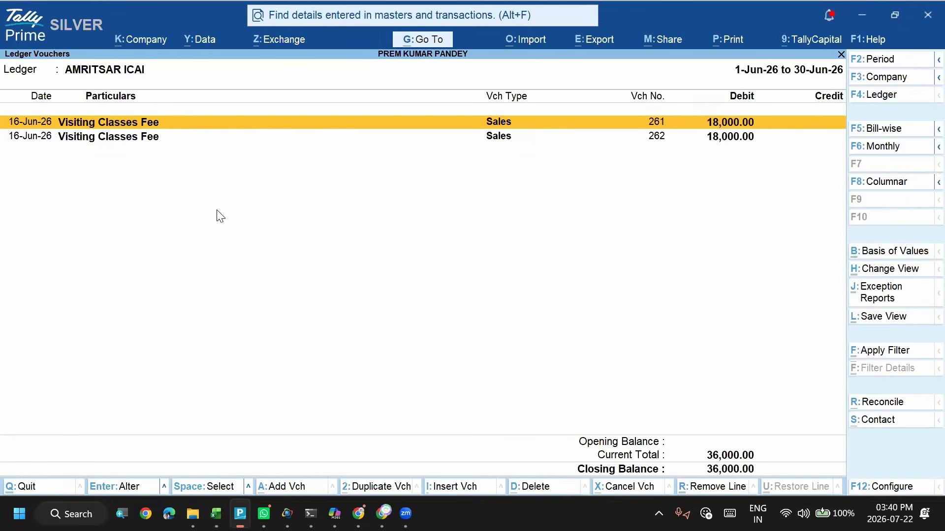
pyautogui.press('Return')
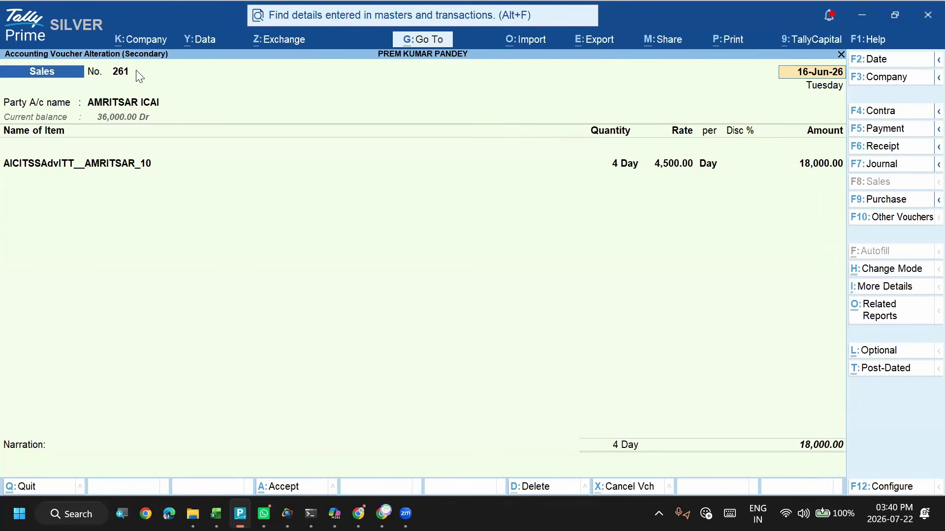
pyautogui.press('Escape')
pyautogui.press('y')
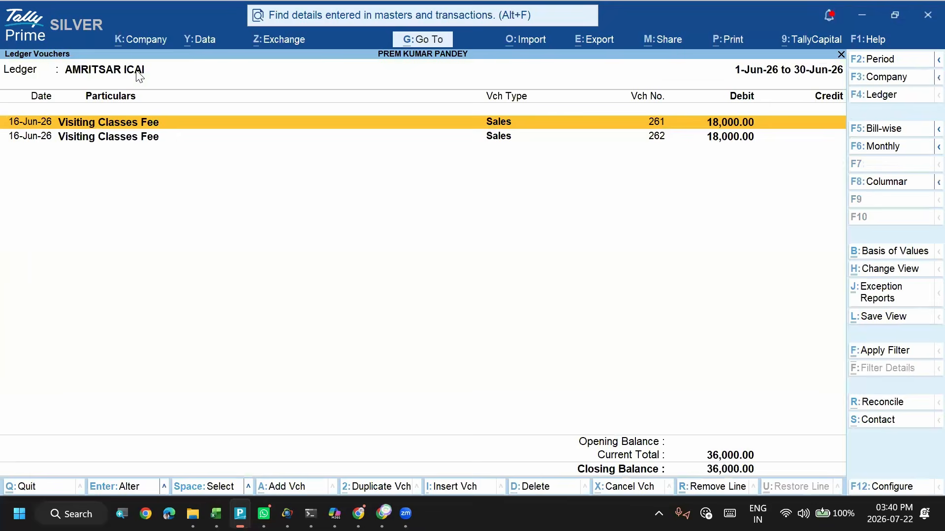
pyautogui.hotkey('alt', 'Tab')
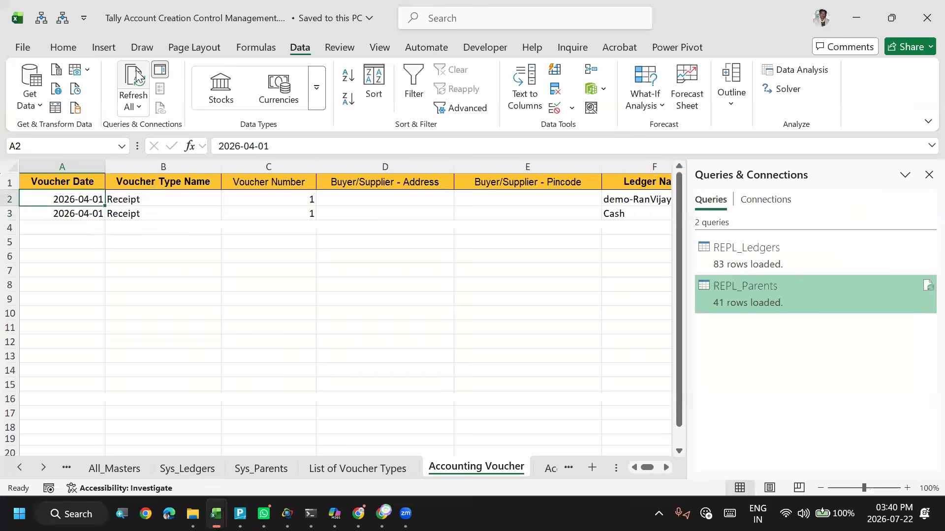
pyautogui.press('Down')
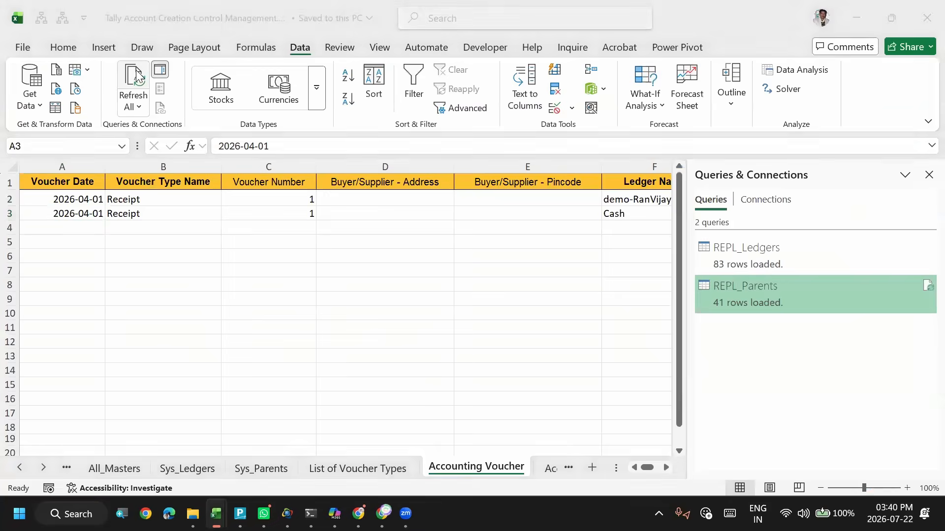
pyautogui.hotkey('alt', 'Tab')
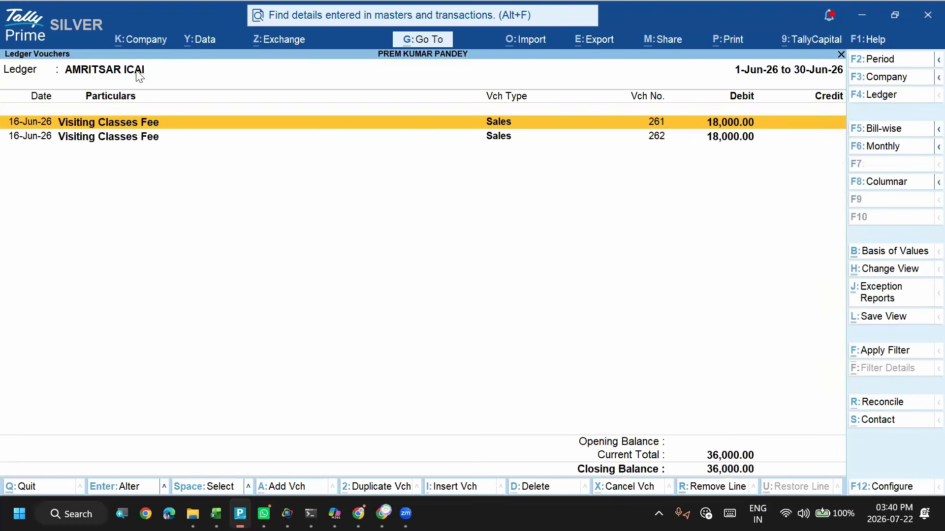
# - Set the Voucher Date in A2 of the Excel Accounting Voucher sheet to 2026-06-16 and copy it down to A3
pyautogui.hotkey('alt', 'Tab')
pyautogui.press('Up')
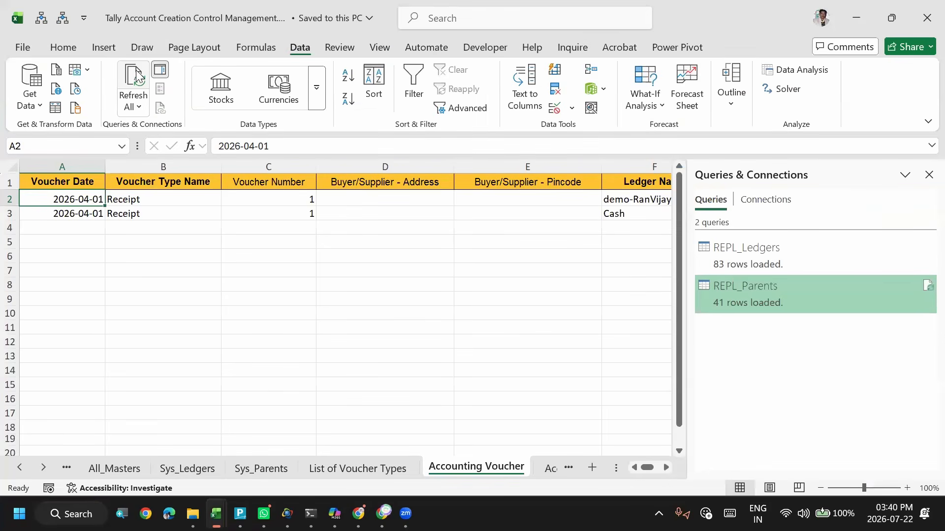
pyautogui.press('F2')
pyautogui.hotkey('shift', 'Left')
pyautogui.write('6')
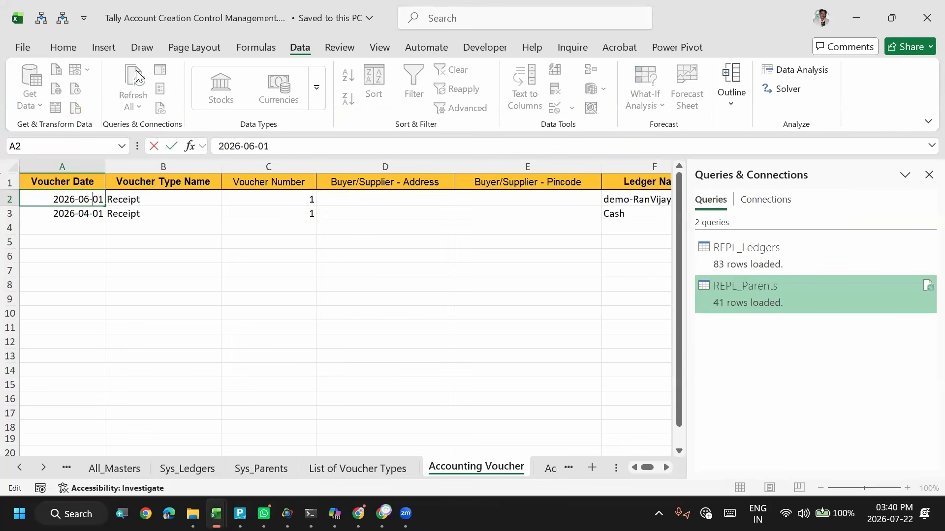
pyautogui.hotkey('shift', 'Left')
pyautogui.hotkey('shift', 'Left')
pyautogui.write('16')
pyautogui.press('Return')
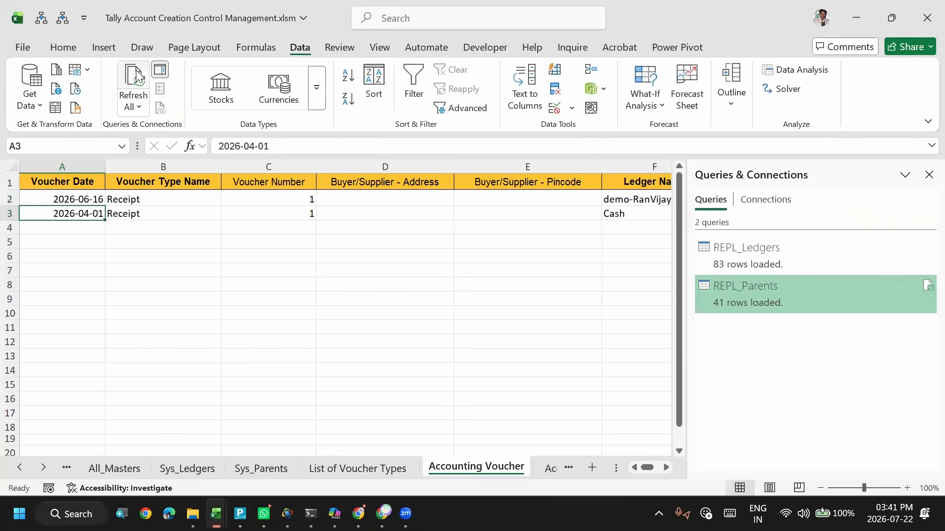
pyautogui.hotkey('ctrl', 'd')
pyautogui.hotkey('alt', 'Tab')
pyautogui.hotkey('alt', 'Tab')
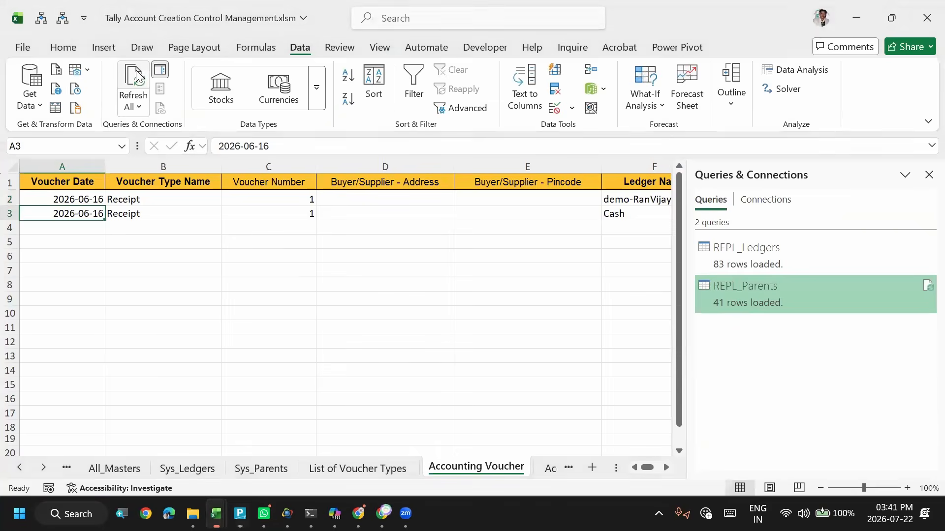
# - Check the ledger name in TallyPrime and enter AMRITSAR ICAI as the Ledger Name in F2 of the Excel sheet
pyautogui.press('Up')
pyautogui.press('Right')
pyautogui.press('Right')
pyautogui.press('Right')
pyautogui.press('Left')
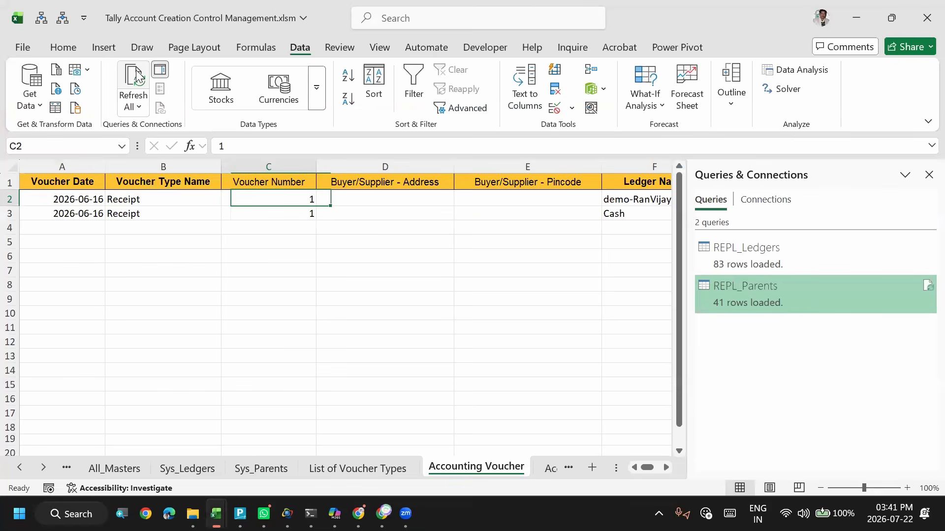
pyautogui.press('Right')
pyautogui.press('Right')
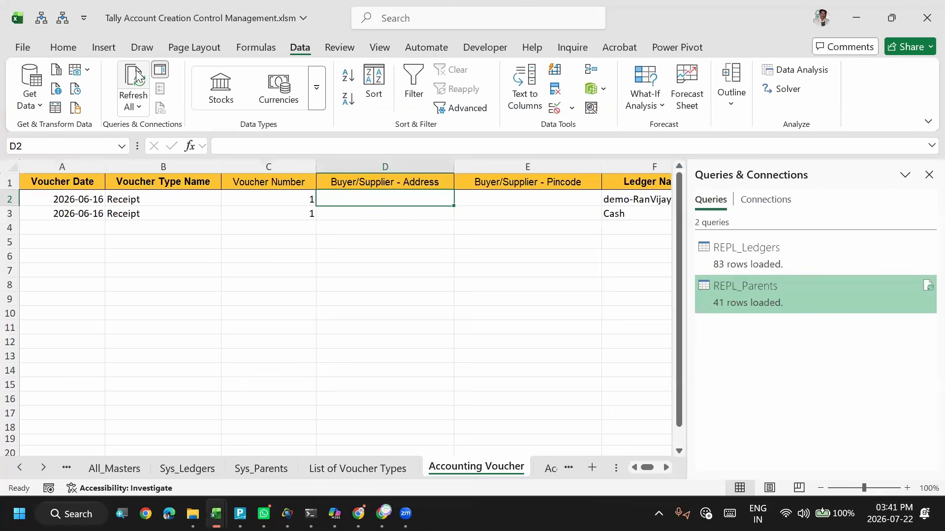
pyautogui.press('Right')
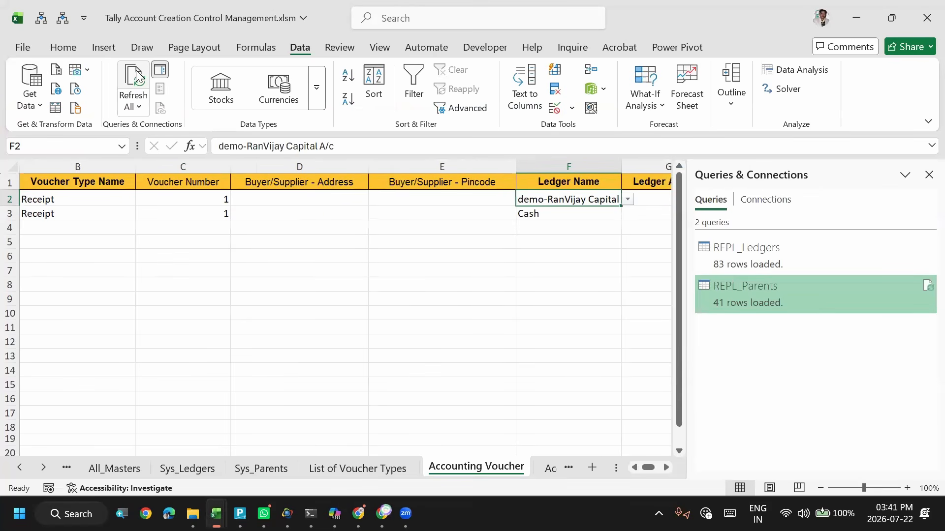
pyautogui.hotkey('alt', 'Tab')
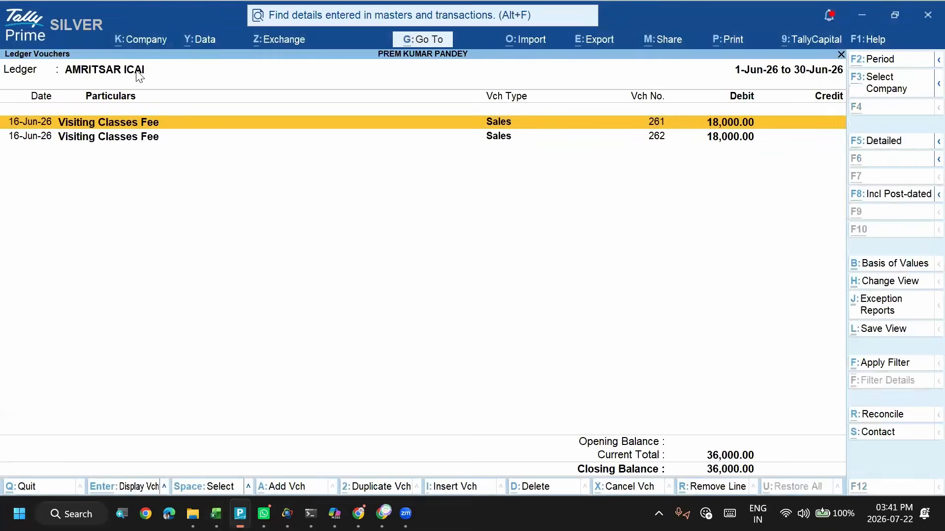
pyautogui.hotkey('alt', 'Tab')
pyautogui.write('am')
pyautogui.press('Return')
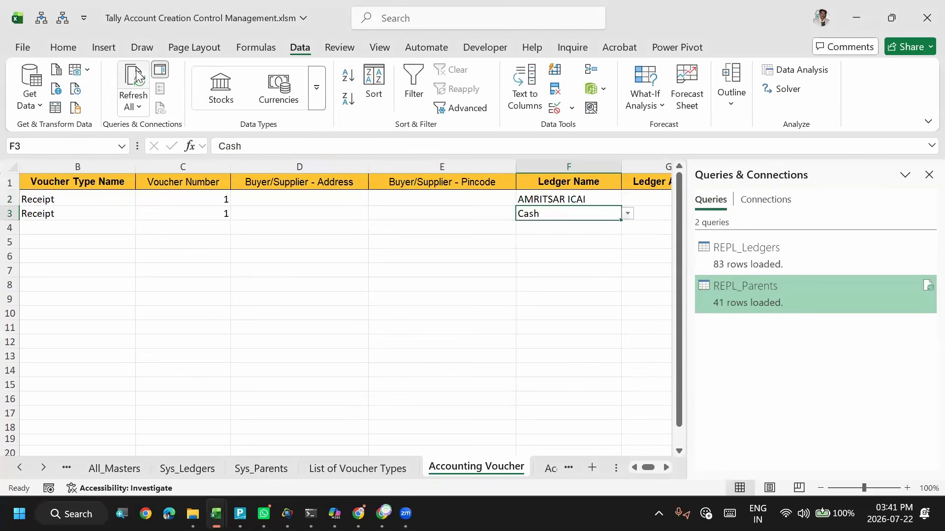
# - Set the Ledger Name to Cash in F2 and to AMRITSAR ICAI in F3
pyautogui.press('Up')
pyautogui.write('ca')
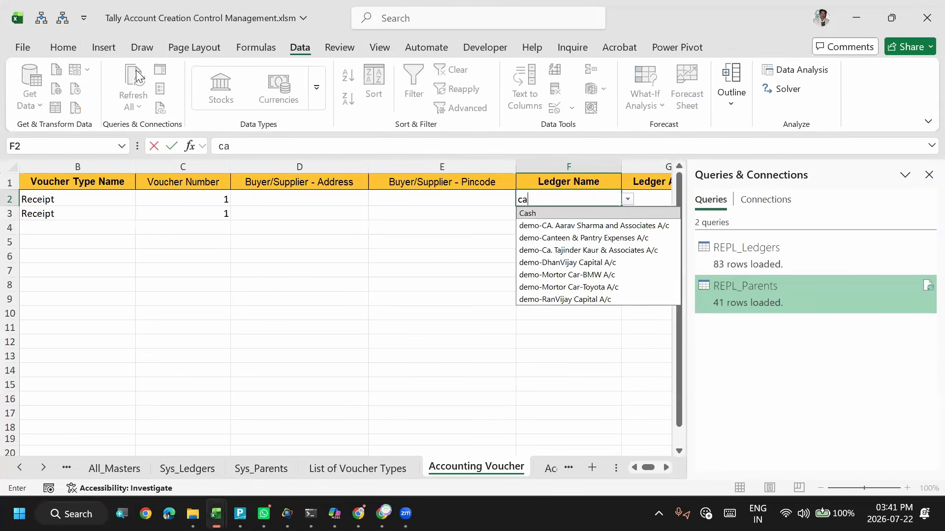
pyautogui.press('Return')
pyautogui.write('ami')
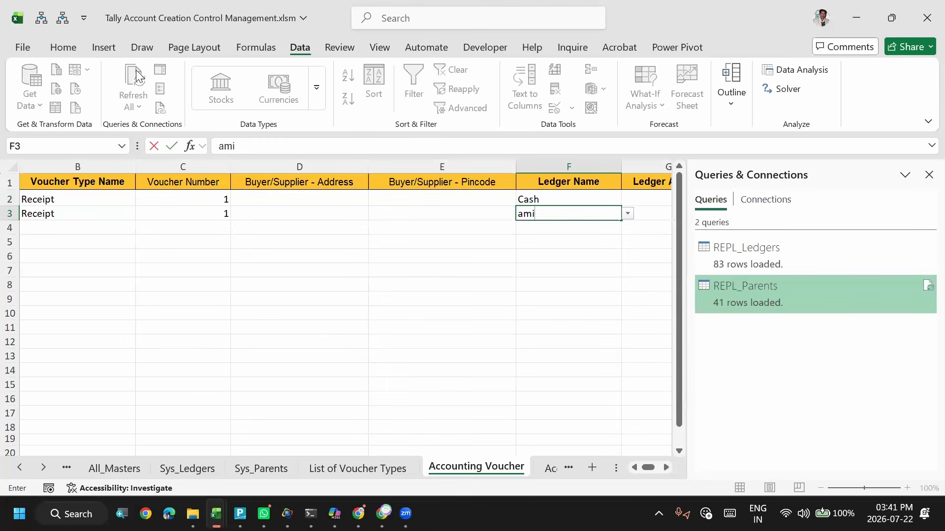
pyautogui.press('BackSpace')
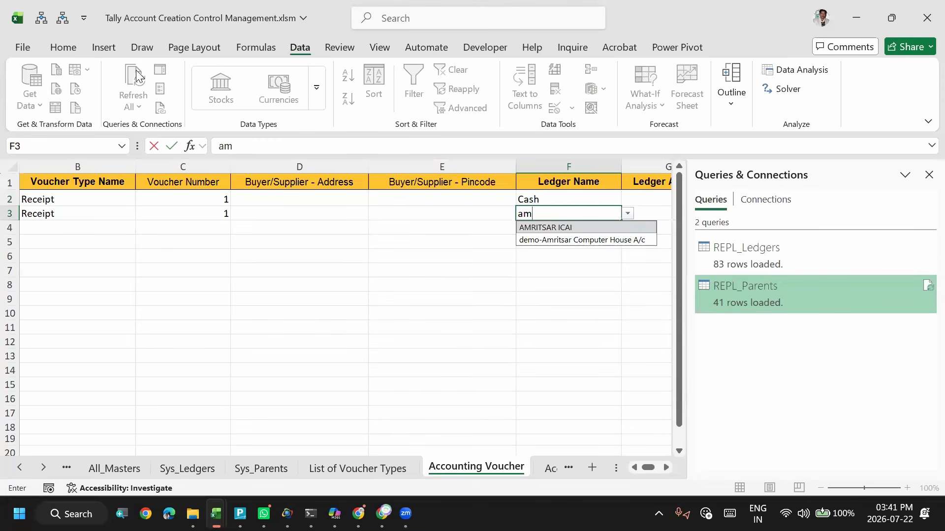
pyautogui.press('Return')
# - Set the Ledger Amount to 36000 for the Cash row in G2 and to 18000 for the AMRITSAR ICAI row in G3
pyautogui.press('Up')
pyautogui.press('Up')
pyautogui.press('Down')
pyautogui.press('Right')
pyautogui.press('Up')
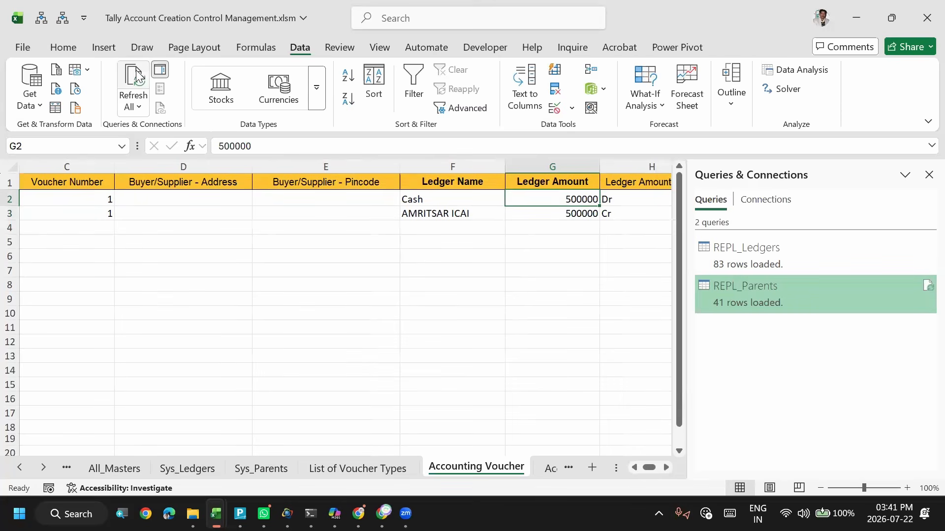
pyautogui.press('Right')
pyautogui.press('Left')
pyautogui.press('Right')
pyautogui.press('Left')
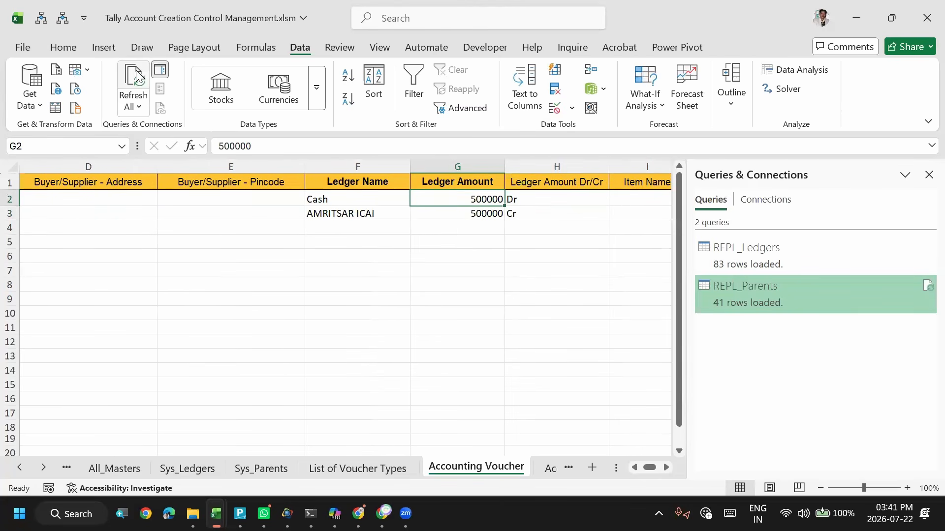
pyautogui.hotkey('alt', 'Tab')
pyautogui.hotkey('alt', 'Tab')
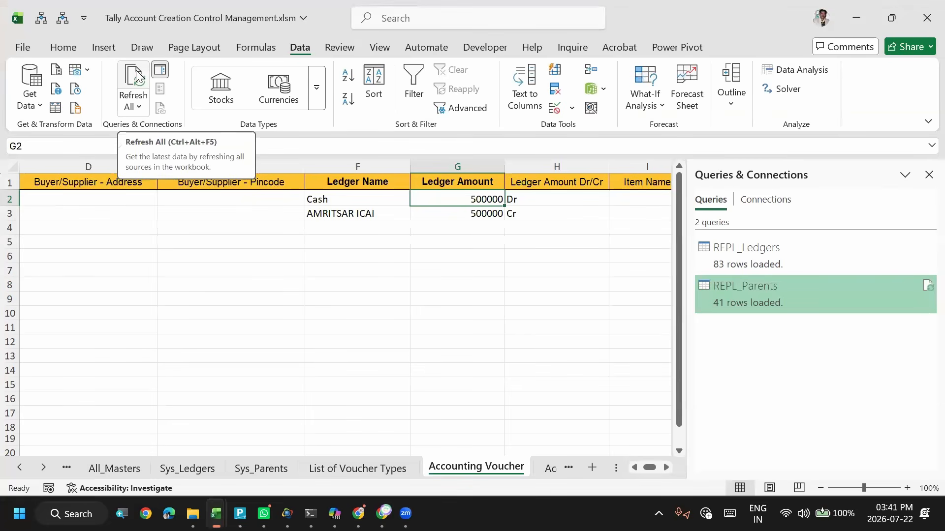
pyautogui.write('30')
pyautogui.press('BackSpace')
pyautogui.write('6000')
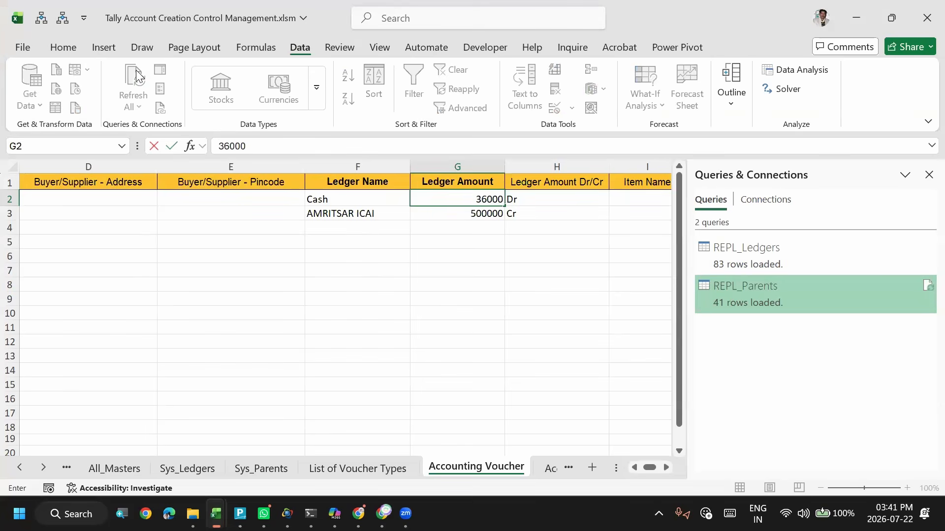
pyautogui.press('Return')
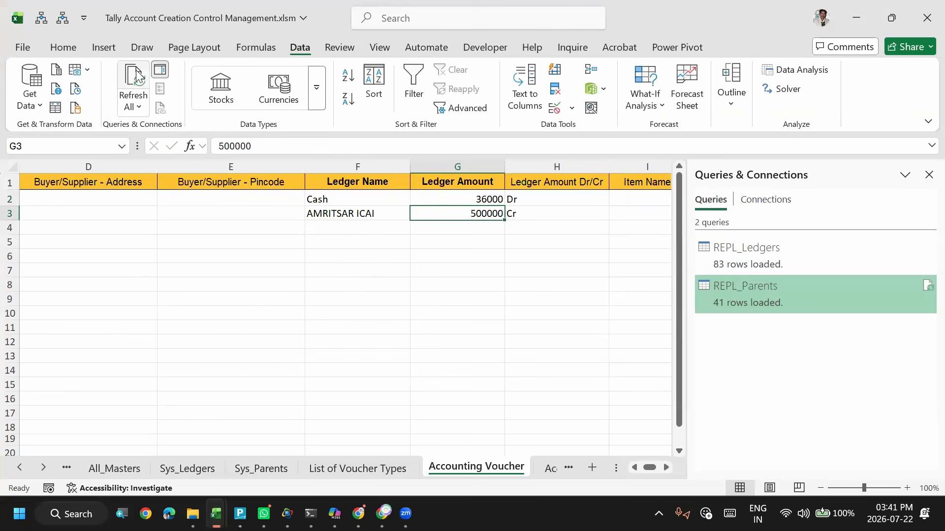
pyautogui.write('18000')
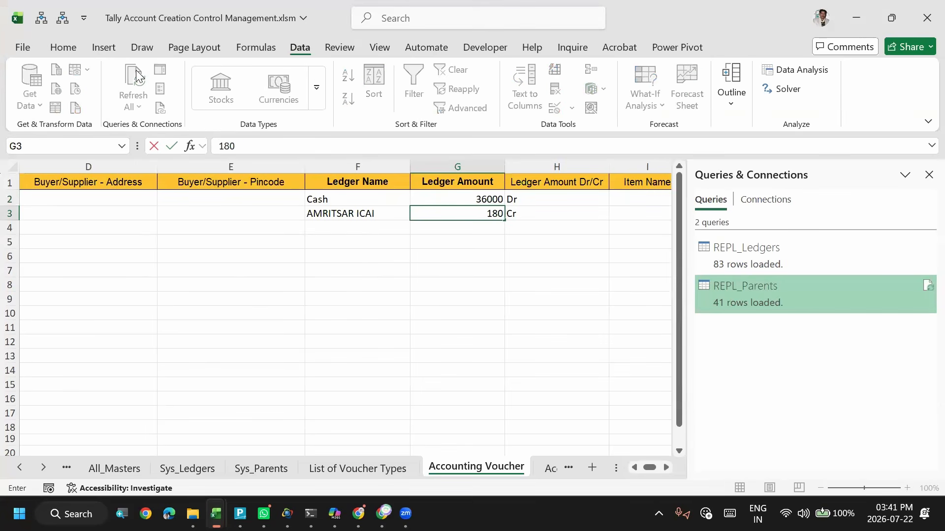
pyautogui.press('Right')
# - Copy the Voucher Date, Voucher Type Name and Voucher Number from row 3 down to row 4
pyautogui.press('Left')
pyautogui.press('Left')
pyautogui.press('Home')
pyautogui.press('Down')
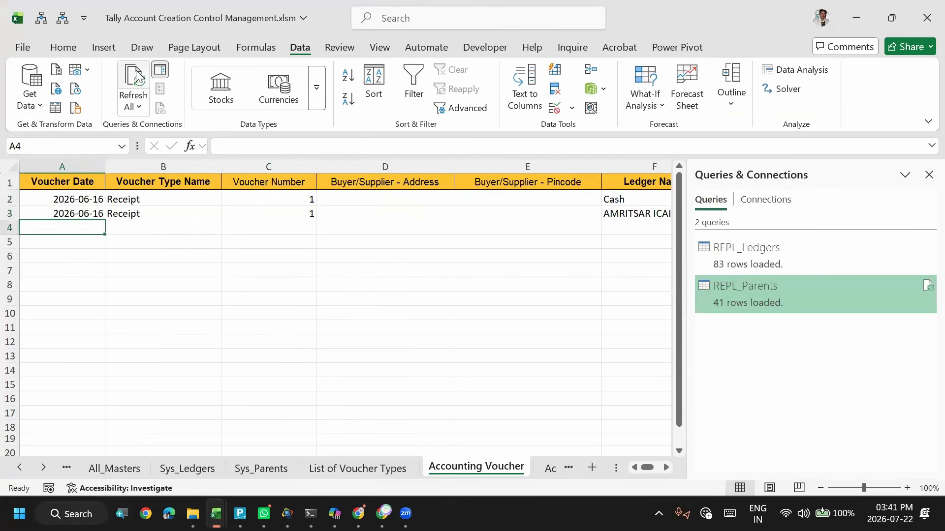
pyautogui.hotkey('ctrl', 'd')
pyautogui.press('Right')
pyautogui.hotkey('ctrl', 'd')
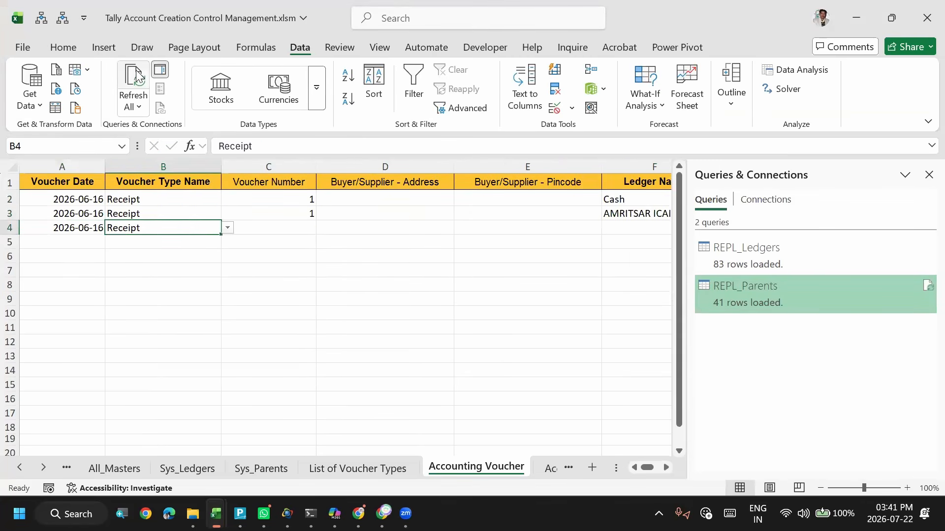
pyautogui.press('Right')
pyautogui.hotkey('ctrl', 'd')
# - Copy the Ledger Name, Ledger Amount and Dr/Cr value from row 3 down to row 4
pyautogui.press('Right')
pyautogui.press('Right')
pyautogui.press('Right')
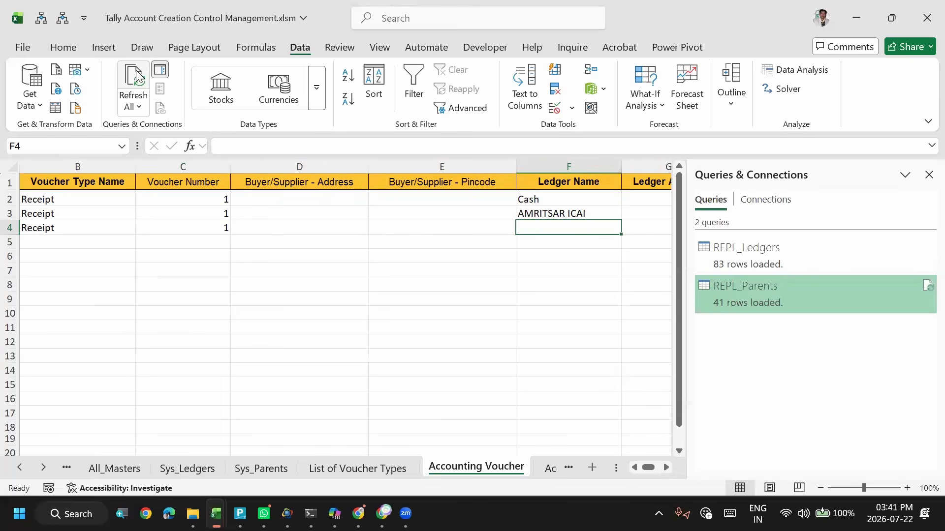
pyautogui.hotkey('ctrl', 'd')
pyautogui.press('Right')
pyautogui.hotkey('ctrl', 'd')
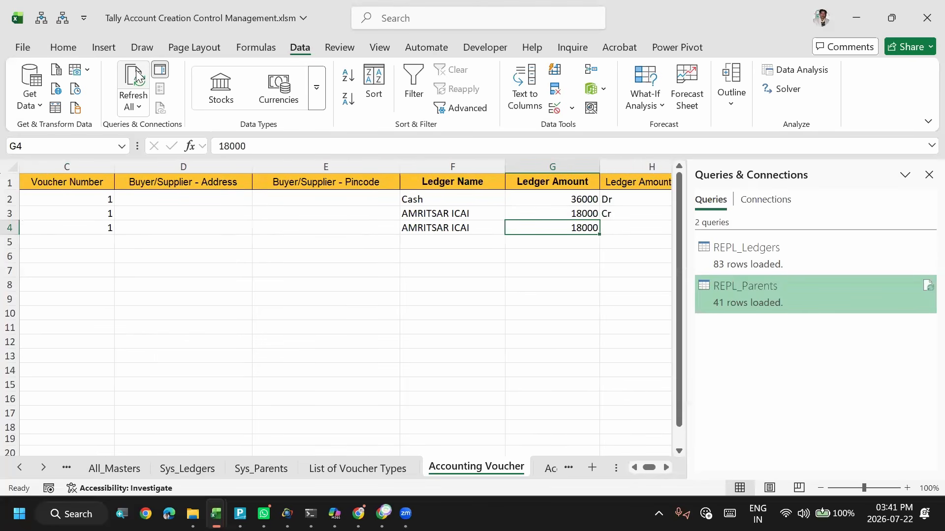
pyautogui.press('Right')
# - Set the Voucher Number to 2 in C2, C3 and C4
pyautogui.press('Left')
pyautogui.press('Left')
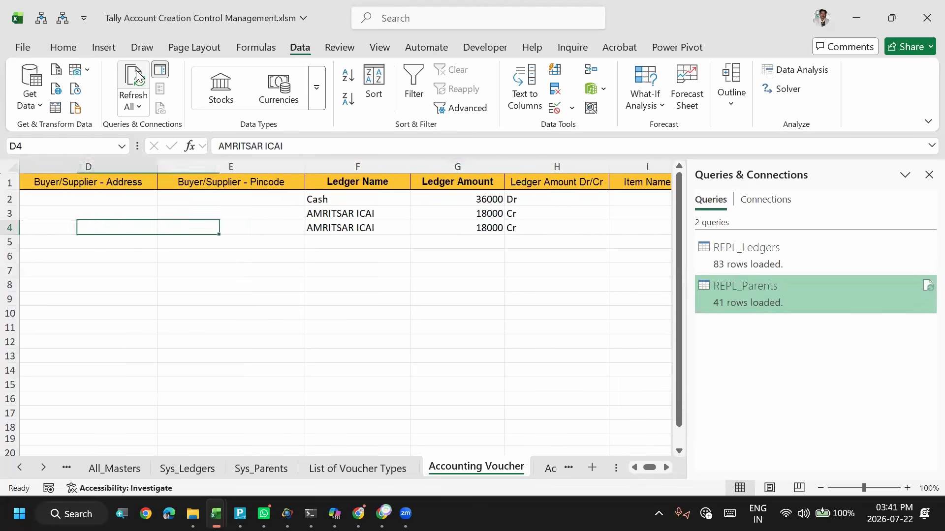
pyautogui.press('Home')
pyautogui.press('Up')
pyautogui.press('Right')
pyautogui.press('Up')
pyautogui.press('Right')
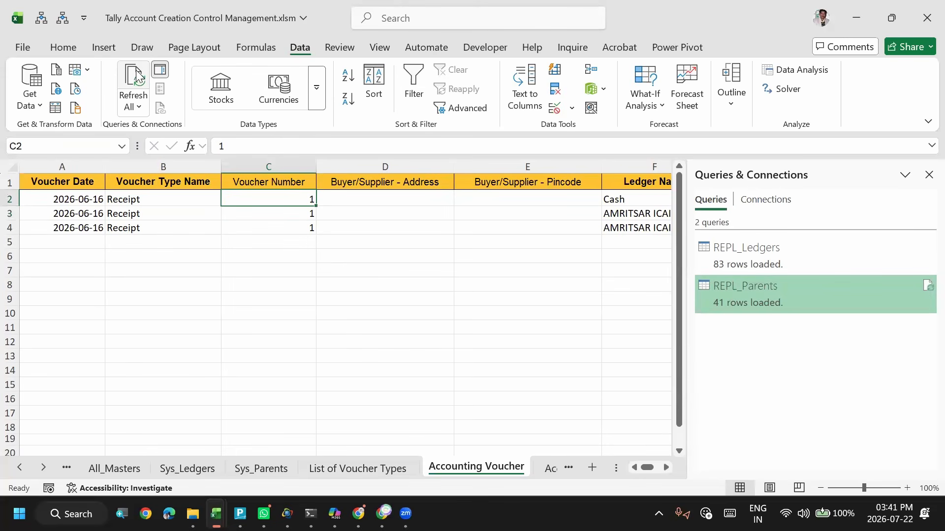
pyautogui.write('2')
pyautogui.press('Return')
pyautogui.write('2')
pyautogui.press('Return')
pyautogui.write('2')
pyautogui.press('Return')
# - Look across row 2 of the Accounting Voucher sheet to review its ledger and item columns
pyautogui.press('Up')
pyautogui.press('Up')
pyautogui.press('Up')
pyautogui.press('Right')
pyautogui.press('Right')
pyautogui.press('Right')
pyautogui.press('Right')
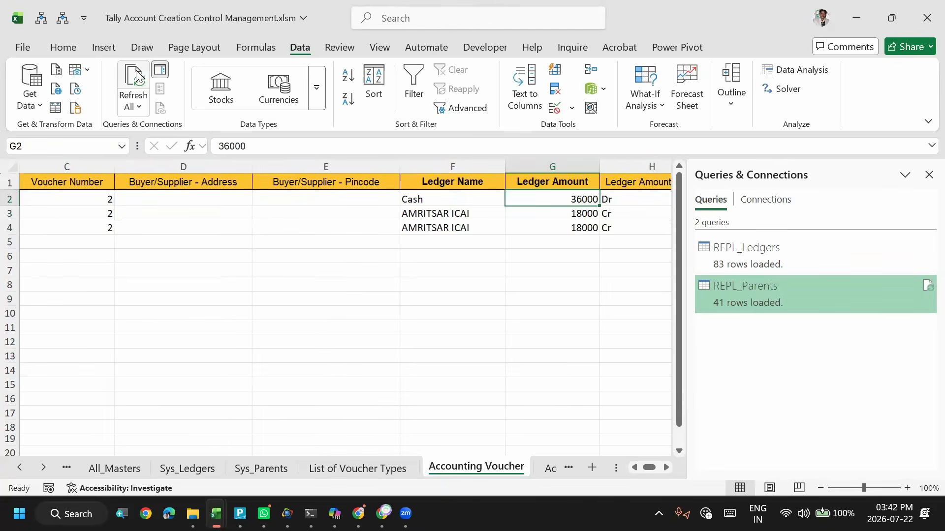
pyautogui.press('Right')
pyautogui.press('Right')
pyautogui.press('Right')
pyautogui.press('Right')
pyautogui.press('Right')
pyautogui.press('Right')
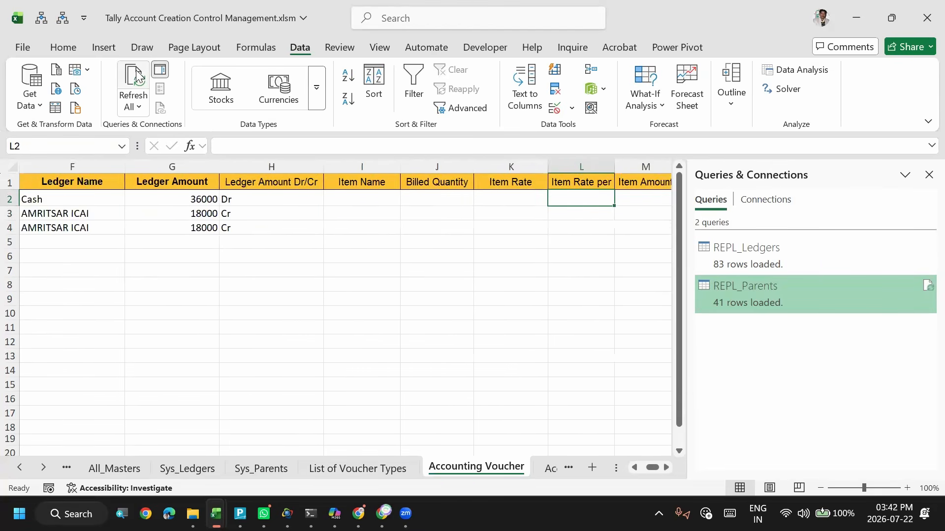
pyautogui.press('Left')
pyautogui.press('Left')
pyautogui.press('Left')
pyautogui.press('Left')
pyautogui.press('Left')
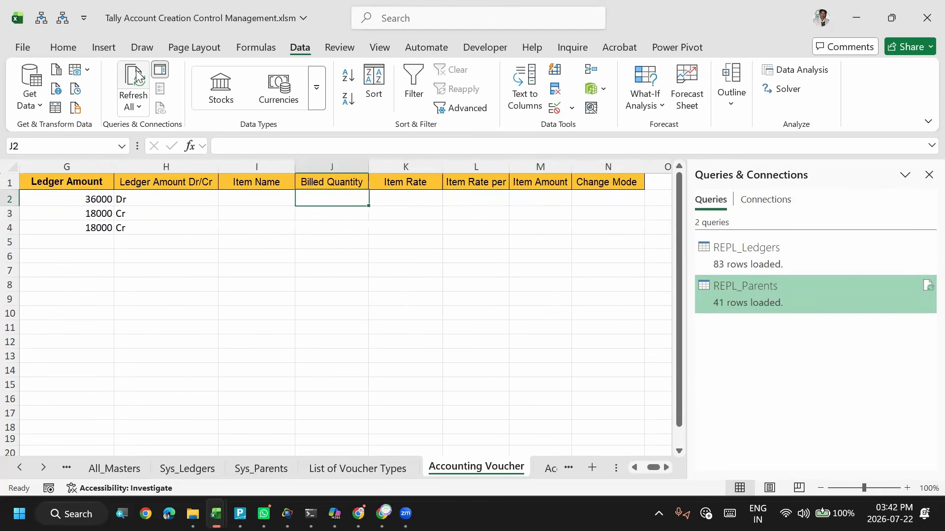
pyautogui.press('Left')
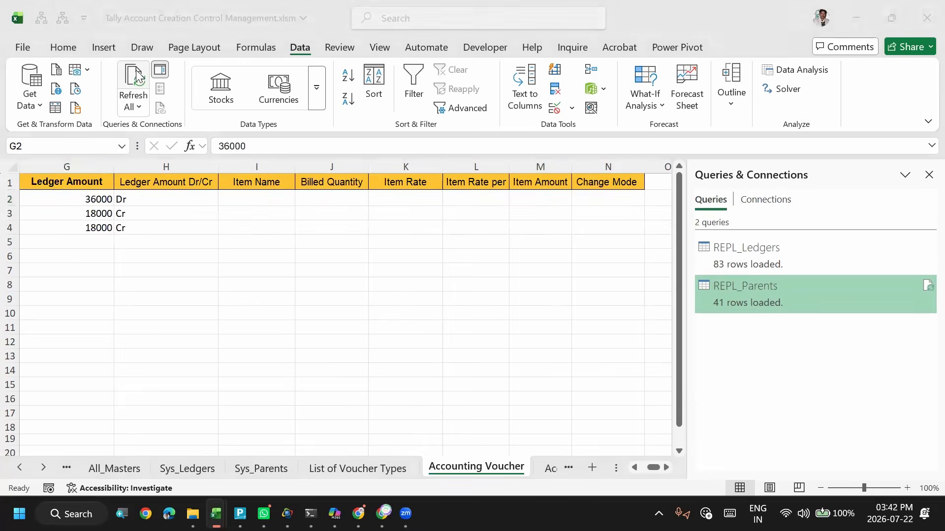
# - Switch to TallyPrime, leave the AMRITSAR ICAI ledger report and open the Import Transactions form
pyautogui.hotkey('alt', 'Tab')
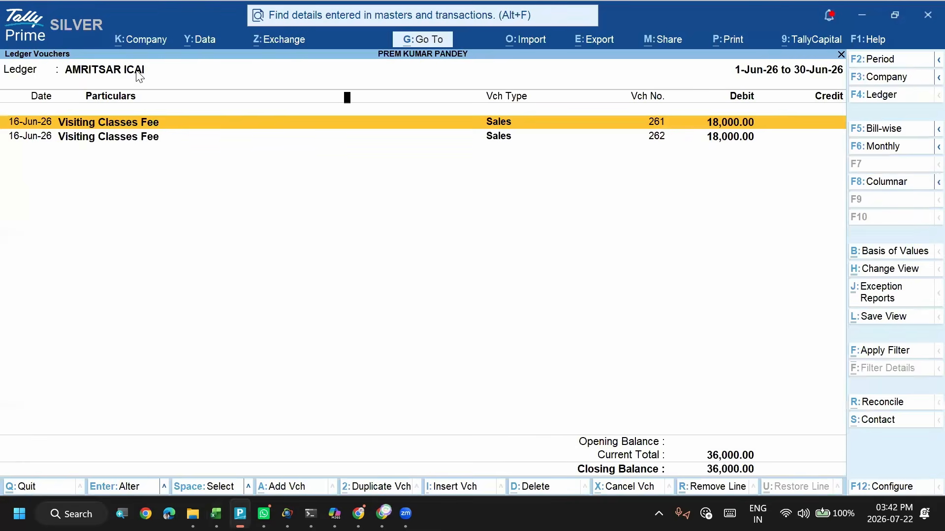
pyautogui.press('Escape')
pyautogui.press('Escape')
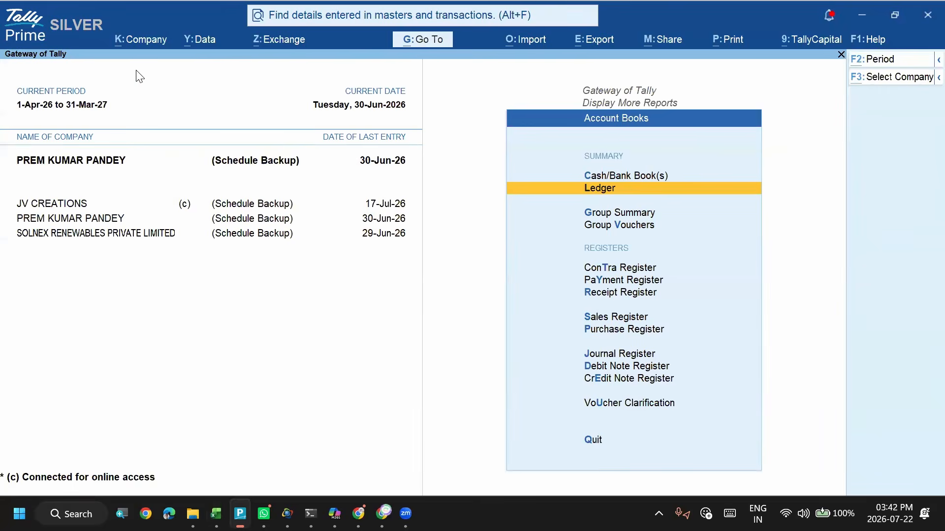
pyautogui.hotkey('alt', 'o')
pyautogui.press('Down')
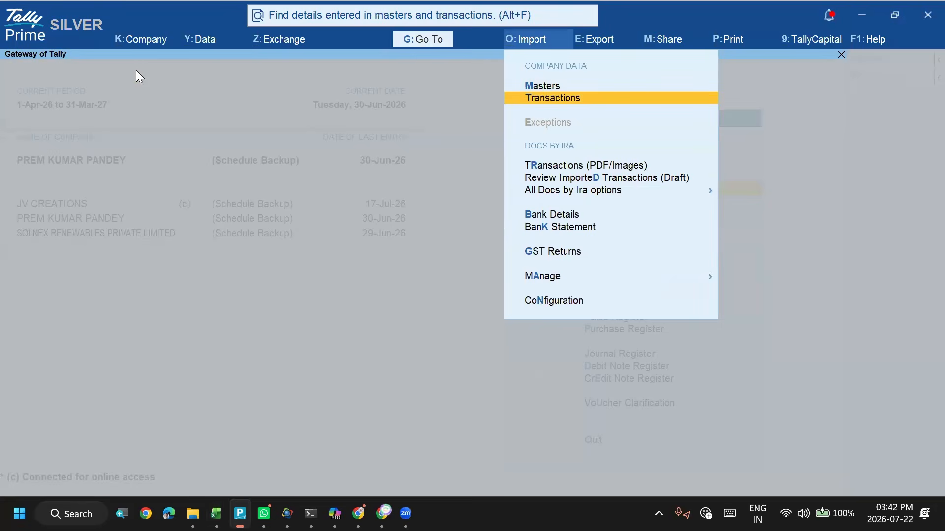
pyautogui.press('Return')
# - Choose Tally Account Creation Control Management.xlsm as the import file and Accounting Voucher as its worksheet
pyautogui.press('Return')
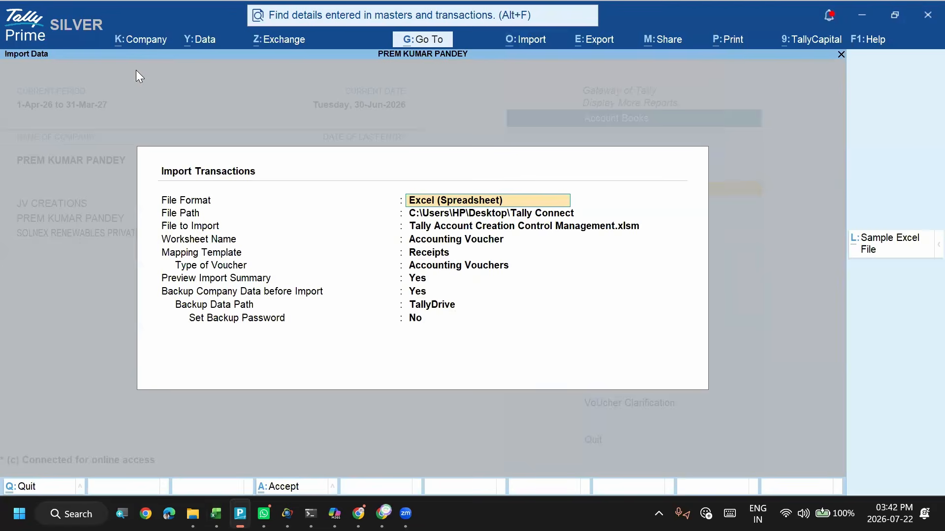
pyautogui.press('Return')
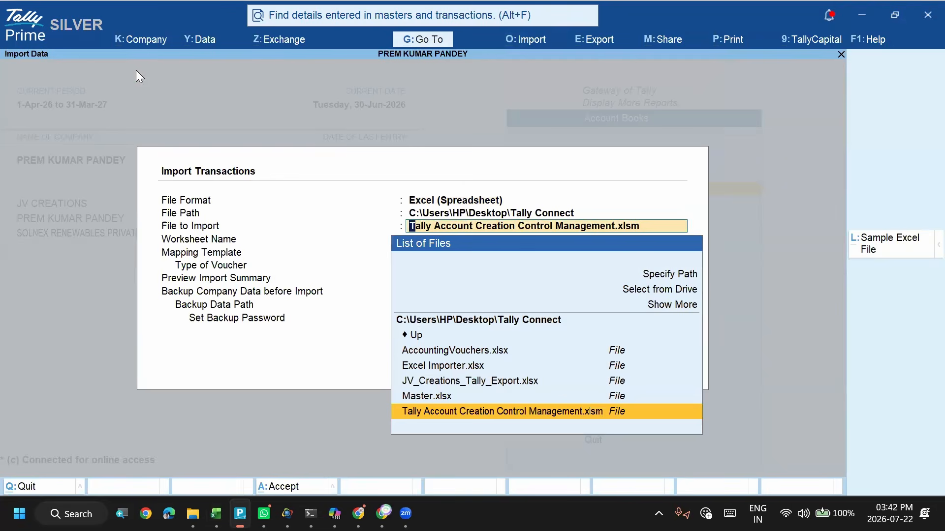
pyautogui.press('Up')
pyautogui.press('Down')
pyautogui.press('Return')
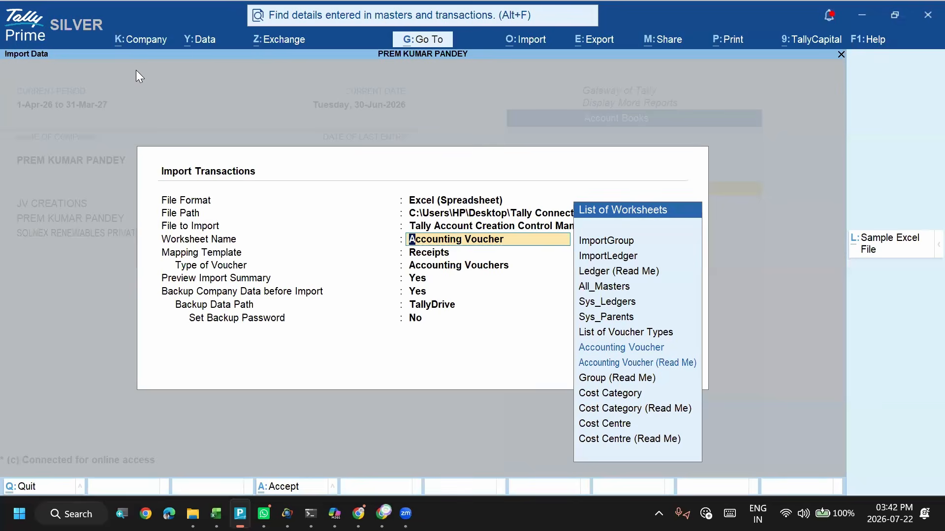
pyautogui.press('Return')
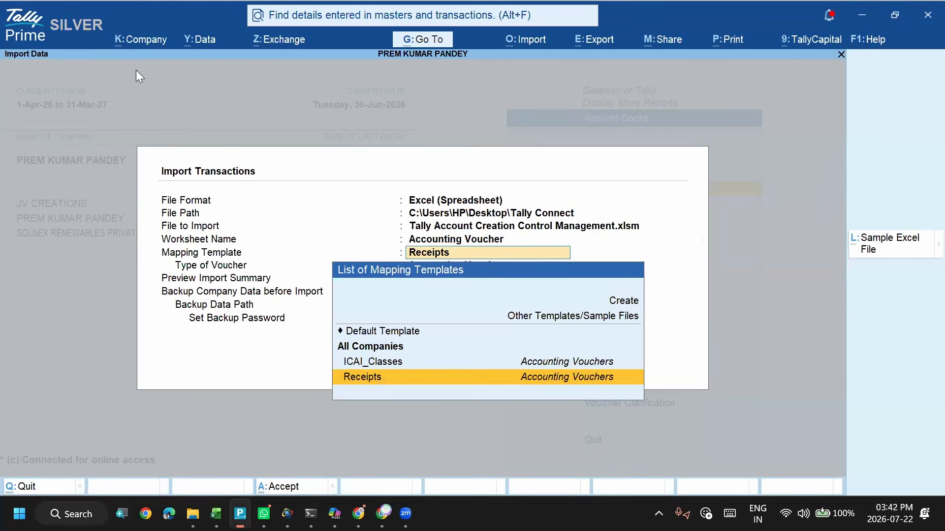
# - Start a new mapping template named Bill_ref_receipts with Accounting Vouchers as the type of voucher
pyautogui.press('Up')
pyautogui.press('Up')
pyautogui.press('Up')
pyautogui.press('Up')
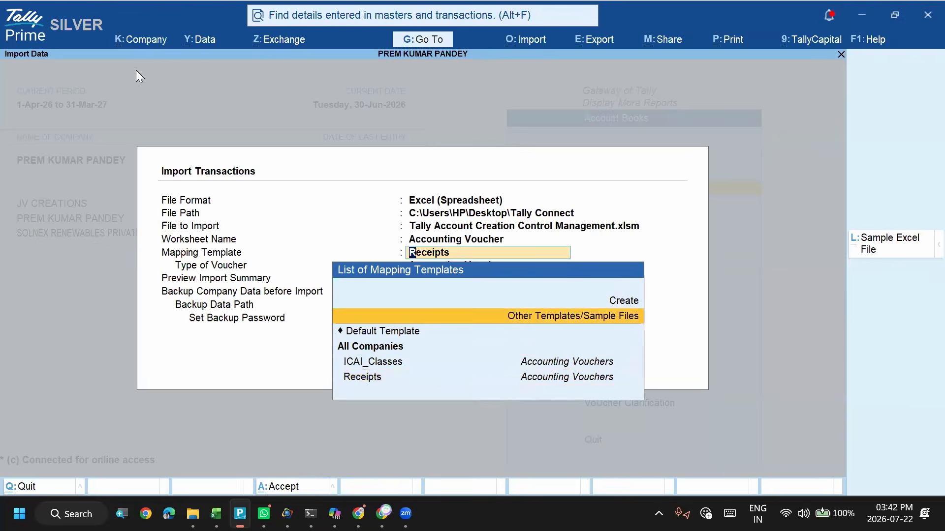
pyautogui.press('Up')
pyautogui.press('Return')
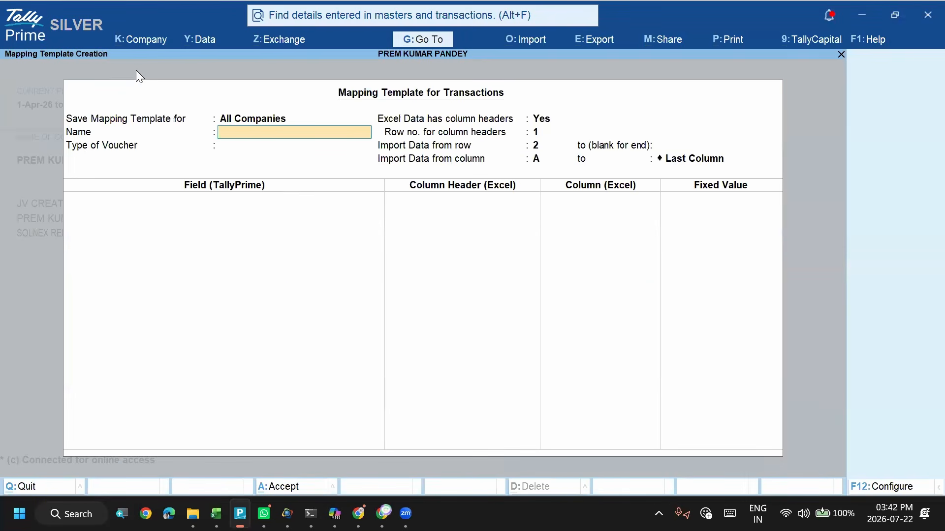
pyautogui.write('Bill_ref_receipts')
pyautogui.press('Return')
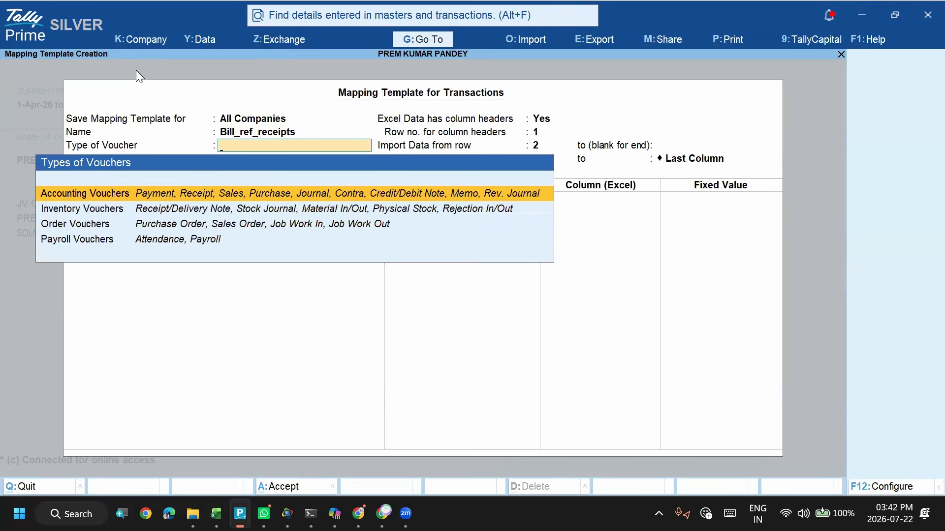
pyautogui.press('Return')
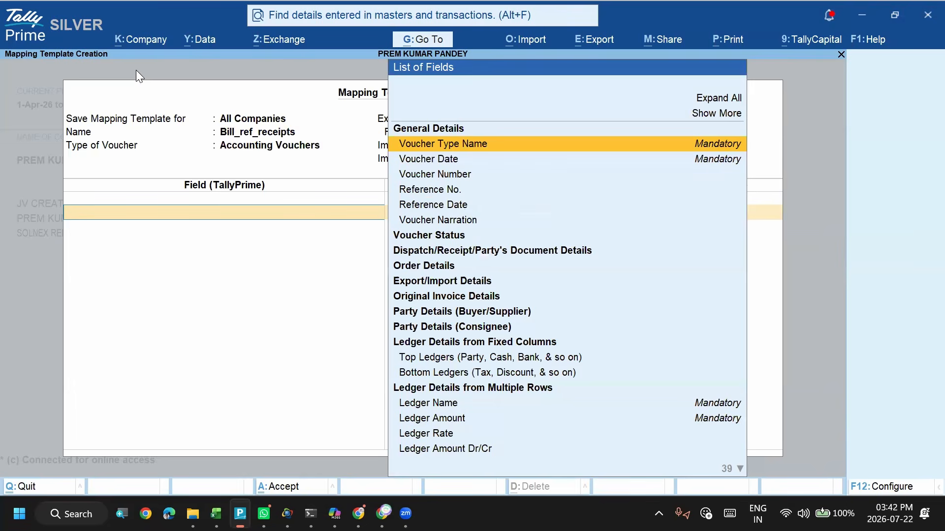
# - Look through the general details in the template's field list down to the Reference No. field
pyautogui.press('Down')
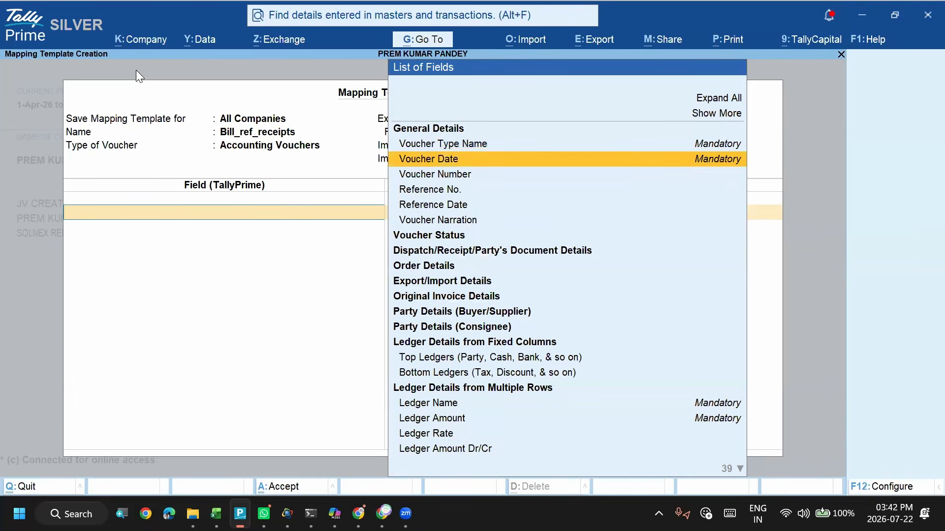
pyautogui.press('Down')
pyautogui.press('Down')
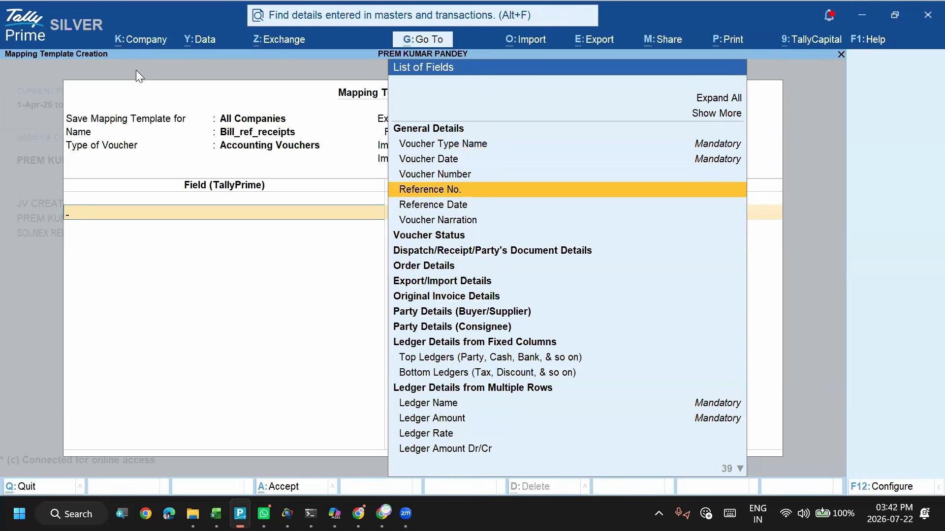
# - Switch to Excel and replace the Buyer/Supplier - Address header in D1 of the Accounting Voucher sheet with Ref No
pyautogui.hotkey('alt', 'Tab')
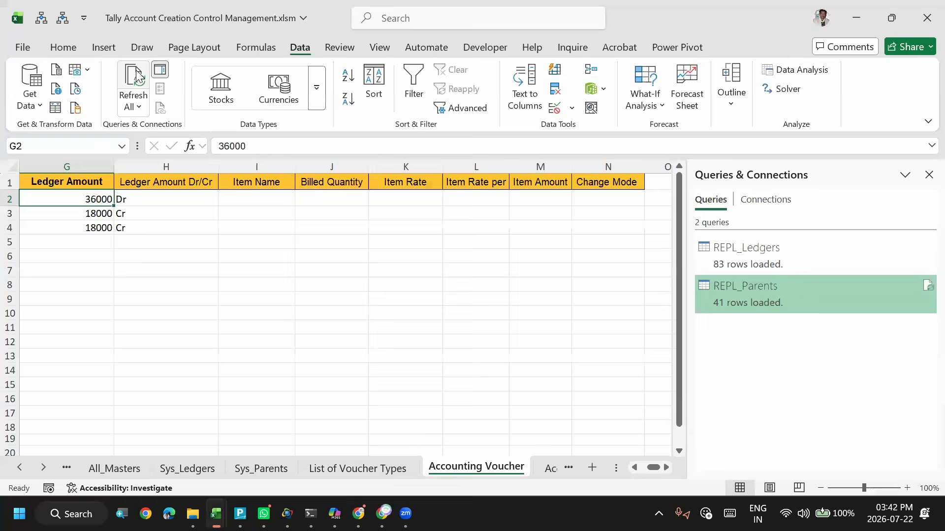
pyautogui.press('Left')
pyautogui.press('Left')
pyautogui.press('Left')
pyautogui.press('Left')
pyautogui.press('Left')
pyautogui.press('Right')
pyautogui.press('Right')
pyautogui.press('Right')
pyautogui.press('Right')
pyautogui.press('Right')
pyautogui.press('Left')
pyautogui.press('Left')
pyautogui.press('Up')
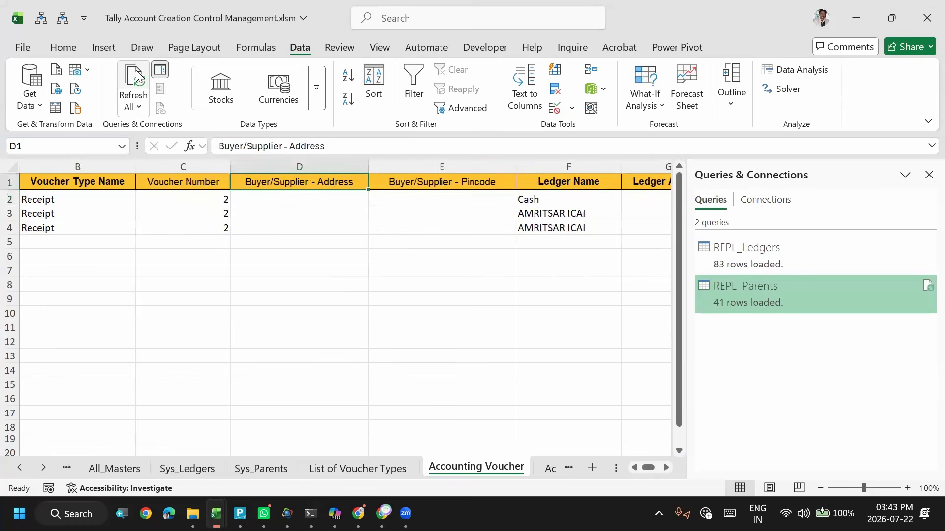
pyautogui.hotkey('alt', 'Tab')
pyautogui.hotkey('alt', 'Tab')
pyautogui.write('Ref')
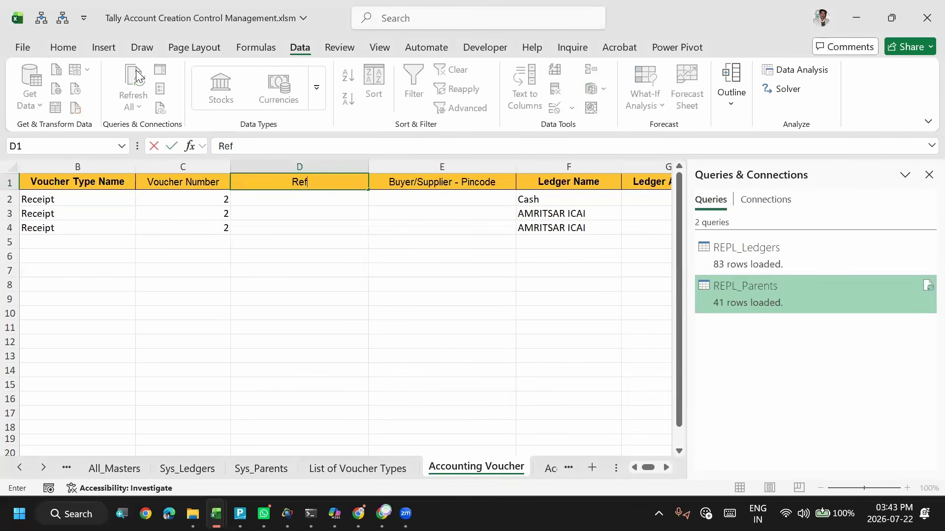
pyautogui.write(' No')
pyautogui.press('Tab')
# - Replace the Buyer/Supplier - Pincode header in E1 with Ref Date
pyautogui.write('Ref Date')
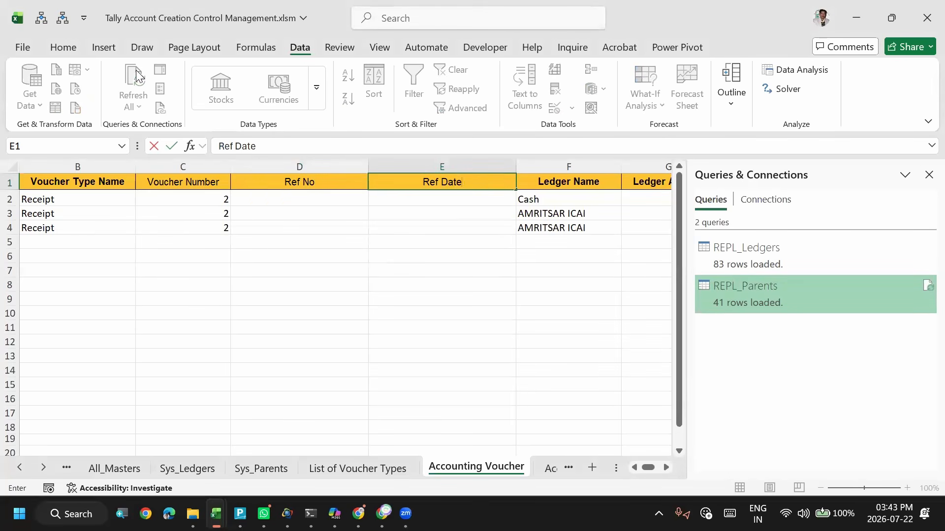
pyautogui.press('Return')
pyautogui.press('Up')
pyautogui.press('Down')
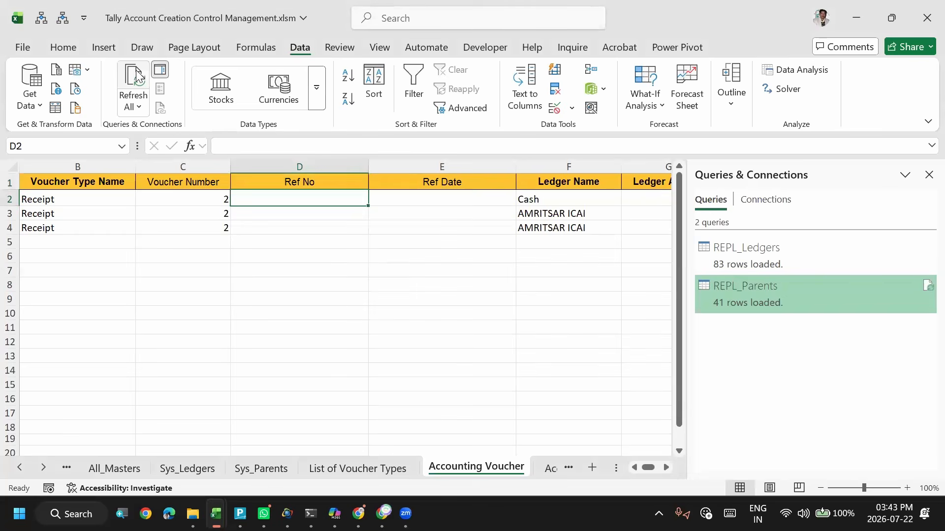
pyautogui.press('Right')
# - Switch to TallyPrime, abandon the unfinished mapping template and leave the Import Transactions form
pyautogui.hotkey('alt', 'Tab')
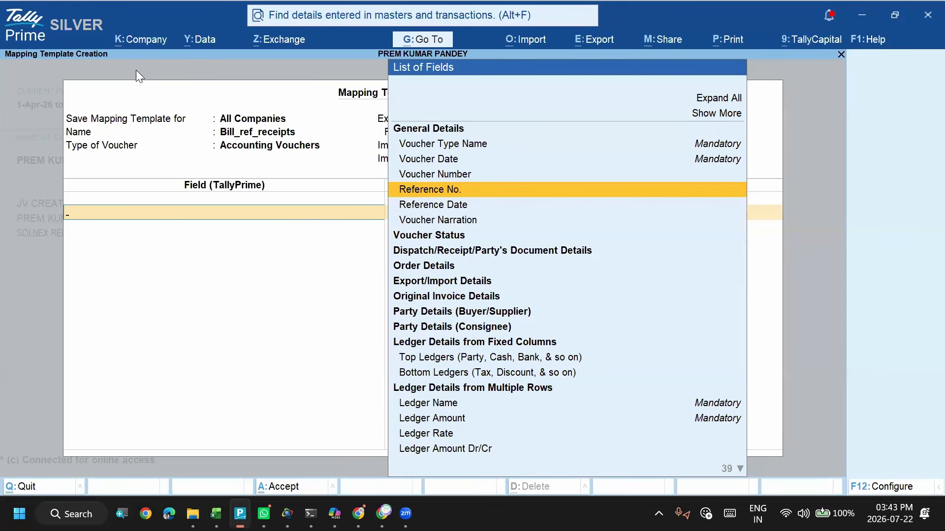
pyautogui.press('Escape')
pyautogui.press('y')
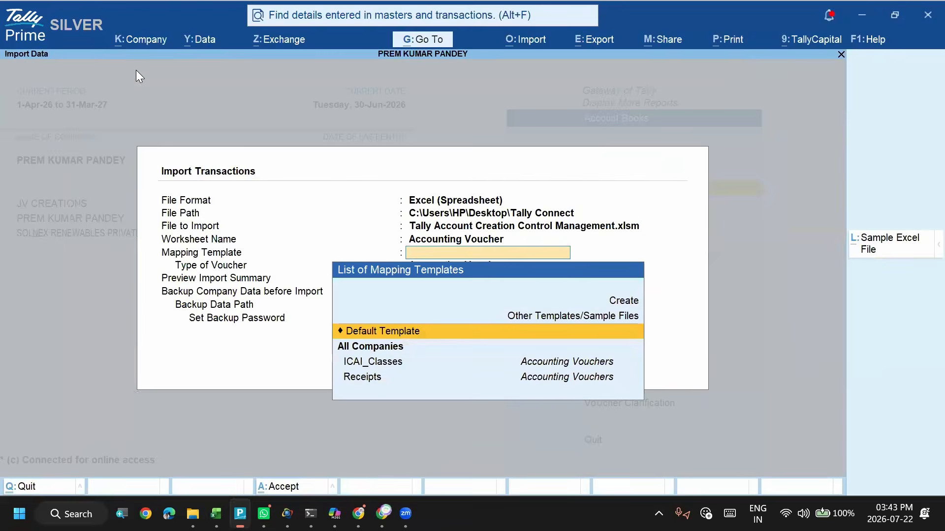
pyautogui.press('Escape')
pyautogui.hotkey('alt', 'Tab')
pyautogui.hotkey('alt', 'shift', 'Tab')
pyautogui.press('Escape')
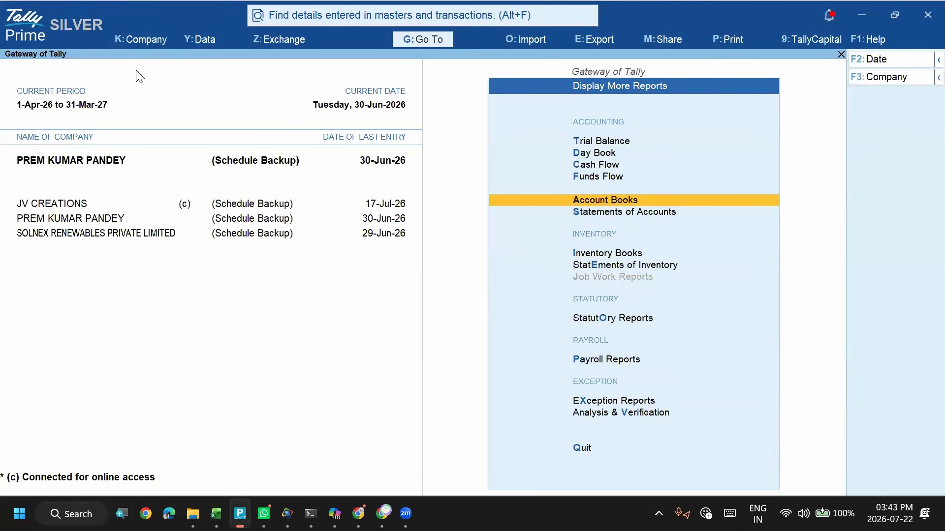
# - Open the AMRITSAR ICAI ledger report and check the voucher numbers and dates of its Sales entries
pyautogui.press('Return')
pyautogui.press('l')
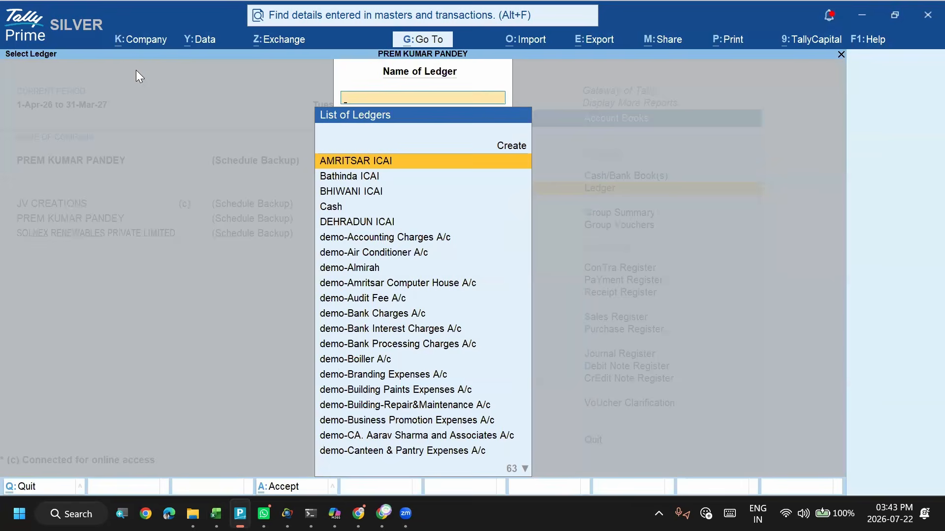
pyautogui.press('Return')
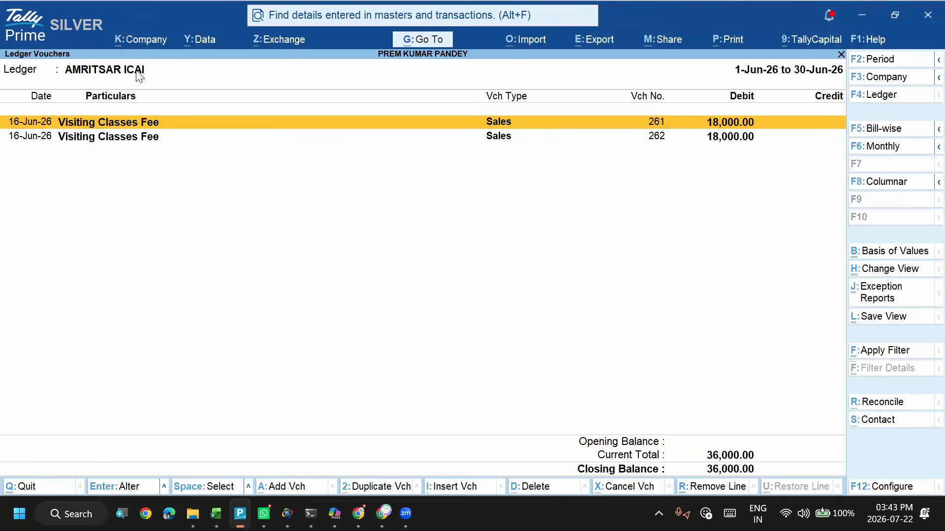
pyautogui.press('Down')
pyautogui.press('Up')
pyautogui.press('Down')
pyautogui.press('Up')
pyautogui.press('Down')
pyautogui.press('Up')
pyautogui.press('Down')
pyautogui.press('Up')
pyautogui.press('Down')
pyautogui.press('Up')
pyautogui.press('Down')
# - Switch to Excel and copy the voucher dates in A2:A4 into the Ref Date column, E2:E4
pyautogui.press('ctrl')
pyautogui.hotkey('ctrl', 'alt', 'Tab')
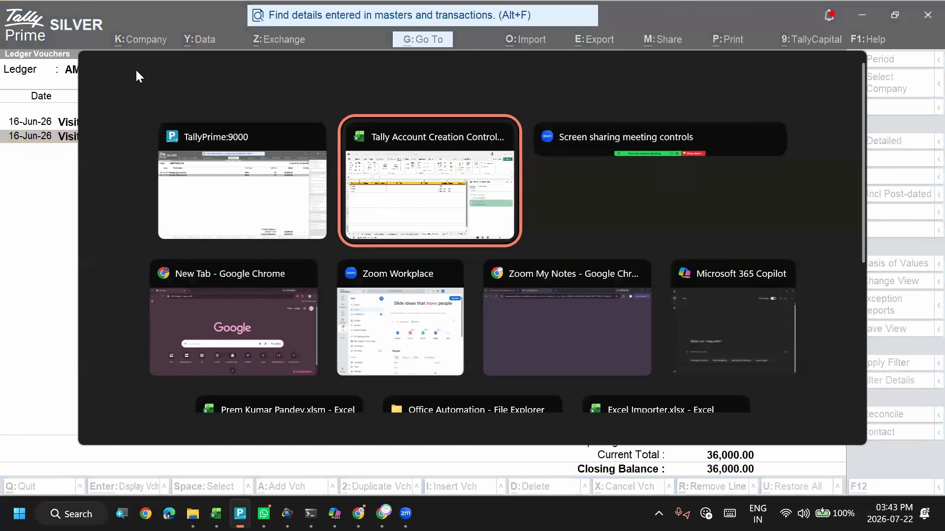
pyautogui.press('Left')
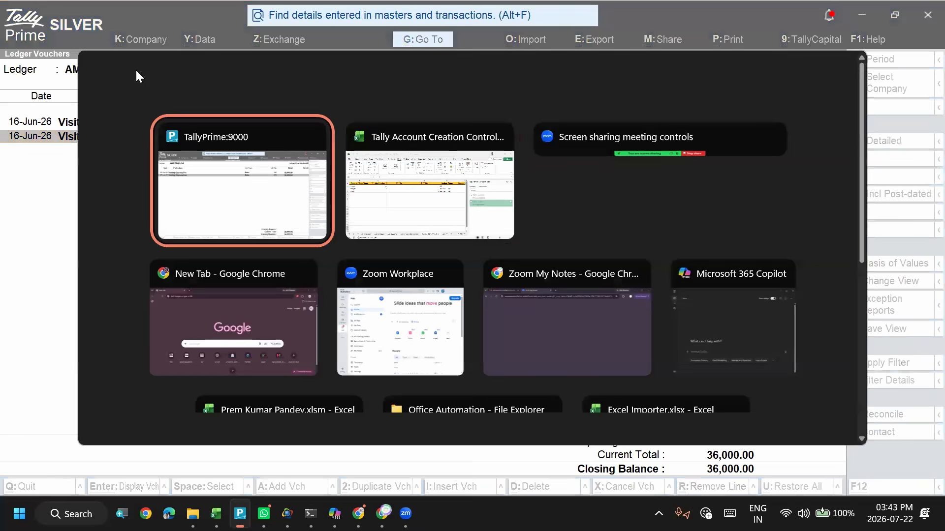
pyautogui.press('Right')
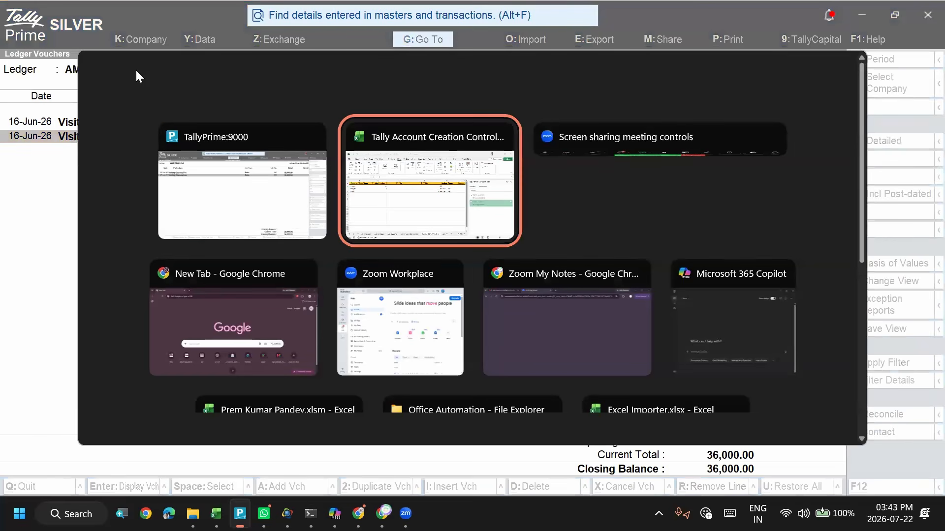
pyautogui.press('Return')
pyautogui.press('Left')
pyautogui.press('Right')
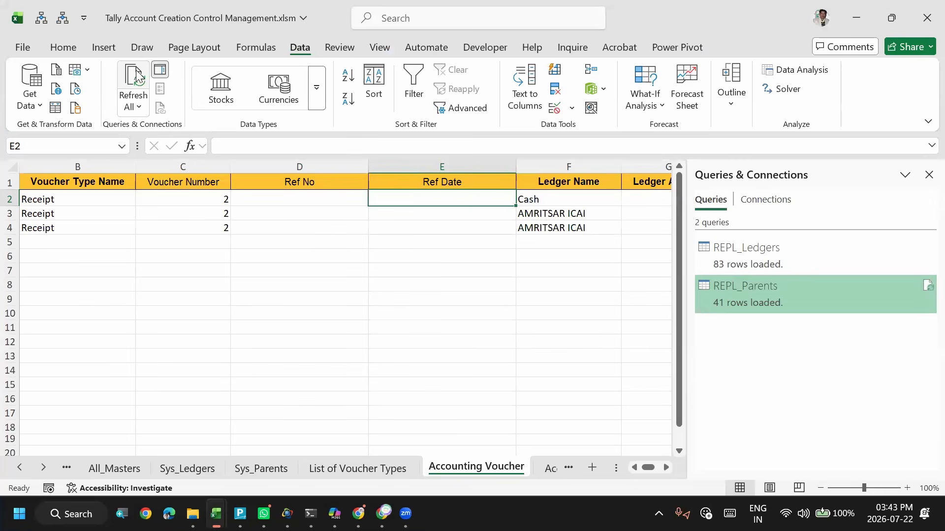
pyautogui.press('Left')
pyautogui.press('Left')
pyautogui.press('Left')
pyautogui.press('Left')
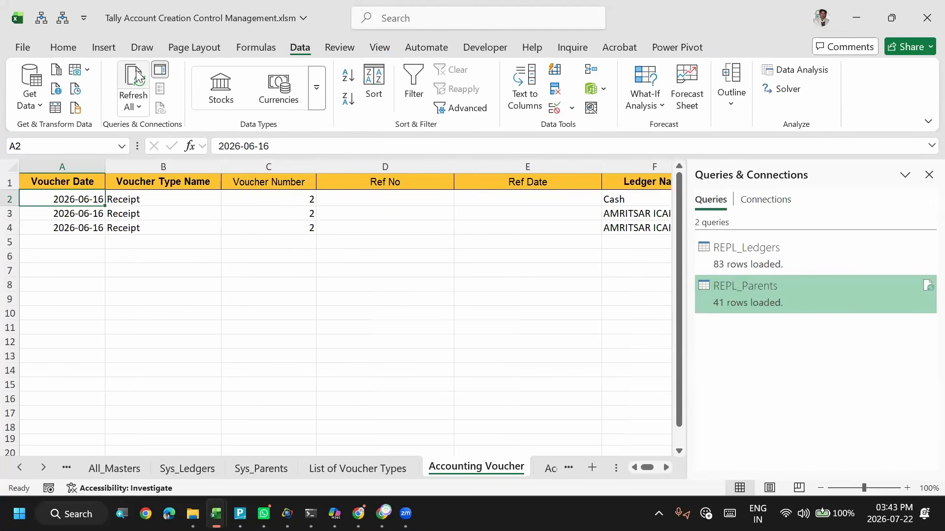
pyautogui.hotkey('shift', 'Down')
pyautogui.hotkey('shift', 'Down')
pyautogui.hotkey('ctrl', 'c')
pyautogui.press('Right')
pyautogui.press('Right')
pyautogui.press('Right')
pyautogui.press('Right')
pyautogui.hotkey('ctrl', 'v')
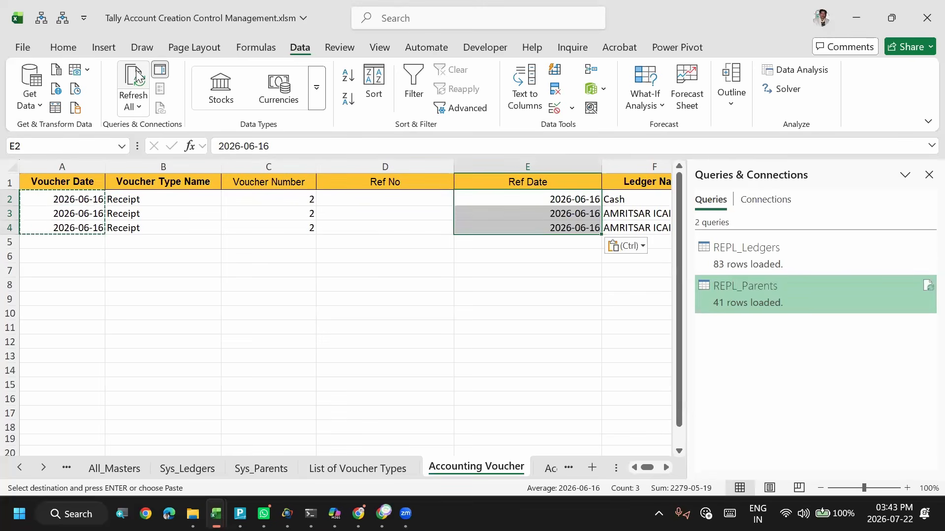
# - Enter 261 as the Ref No in D2 and fill it down through D4
pyautogui.press('Left')
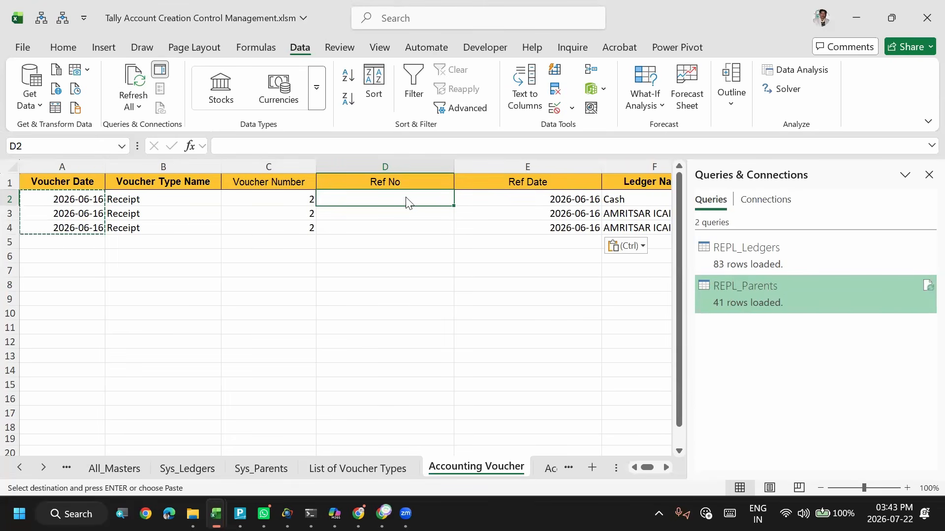
pyautogui.hotkey('alt', 'Tab')
pyautogui.hotkey('alt', 'Tab')
pyautogui.write('261')
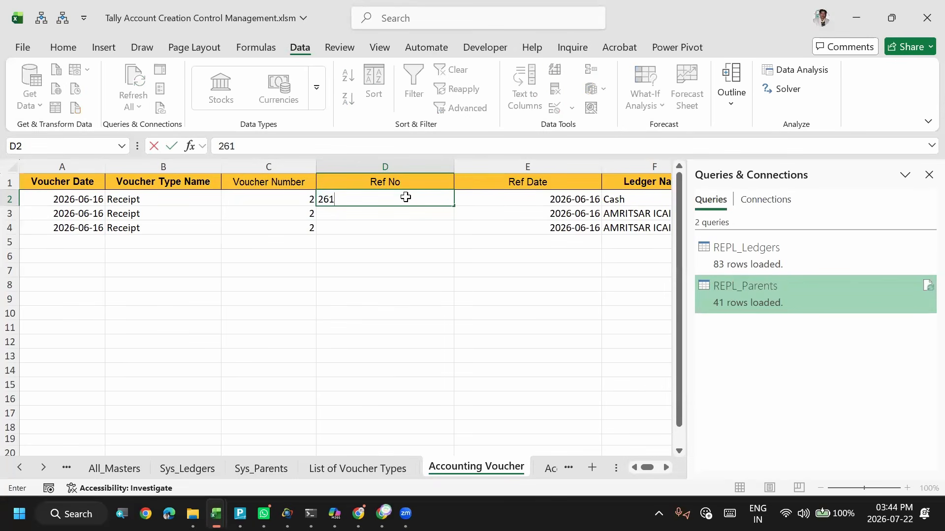
pyautogui.press('Return')
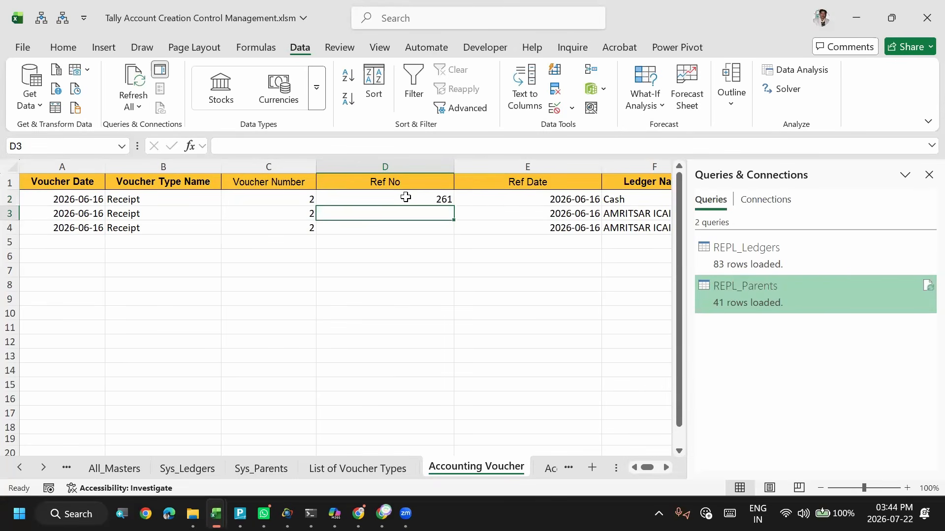
pyautogui.hotkey('ctrl', 'd')
pyautogui.press('Down')
pyautogui.hotkey('ctrl', 'd')
# - Clear the Cash row's Ref No in D2 and re-enter 261
pyautogui.press('Up')
pyautogui.press('Up')
pyautogui.press('Delete')
pyautogui.press('Down')
pyautogui.press('Up')
pyautogui.press('Right')
pyautogui.press('Left')
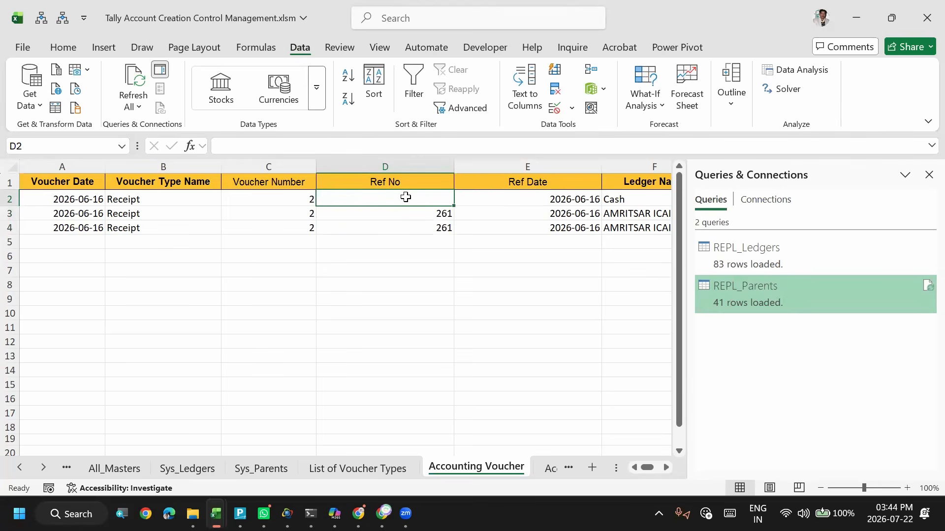
pyautogui.write('261')
pyautogui.press('Return')
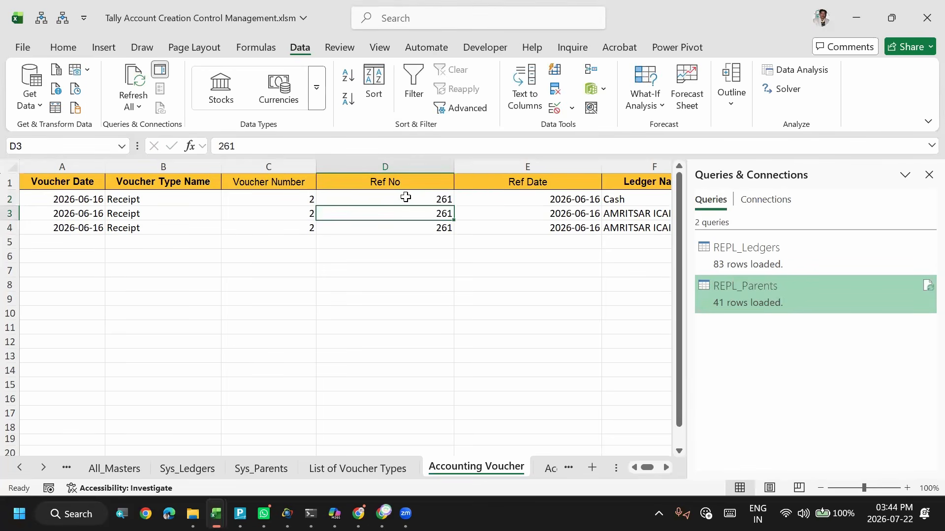
# - Enter Single Entry as the Change Mode in N2 and fill it down through N4
pyautogui.press('Right')
pyautogui.press('Right')
pyautogui.press('Right')
pyautogui.press('Right')
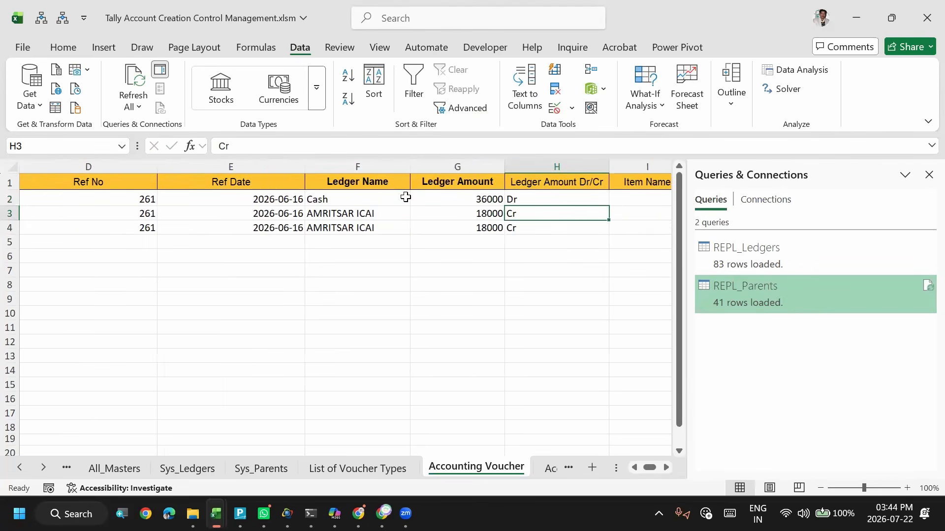
pyautogui.press('Right')
pyautogui.press('Right')
pyautogui.press('Right')
pyautogui.press('Right')
pyautogui.press('Right')
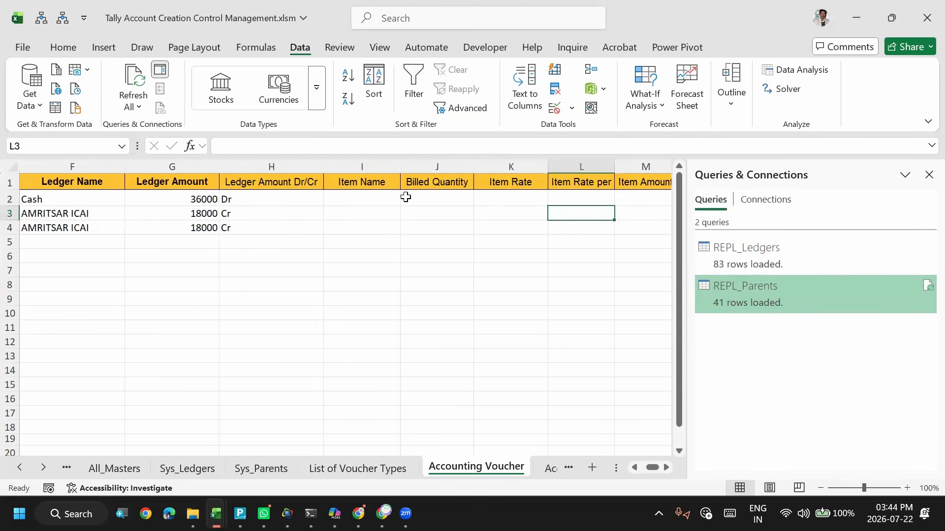
pyautogui.press('Right')
pyautogui.press('Up')
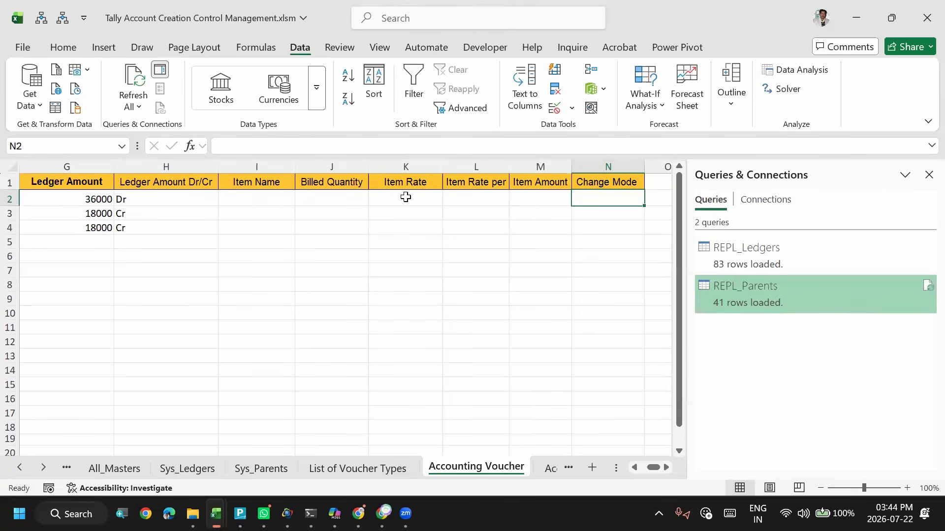
pyautogui.write('Sing')
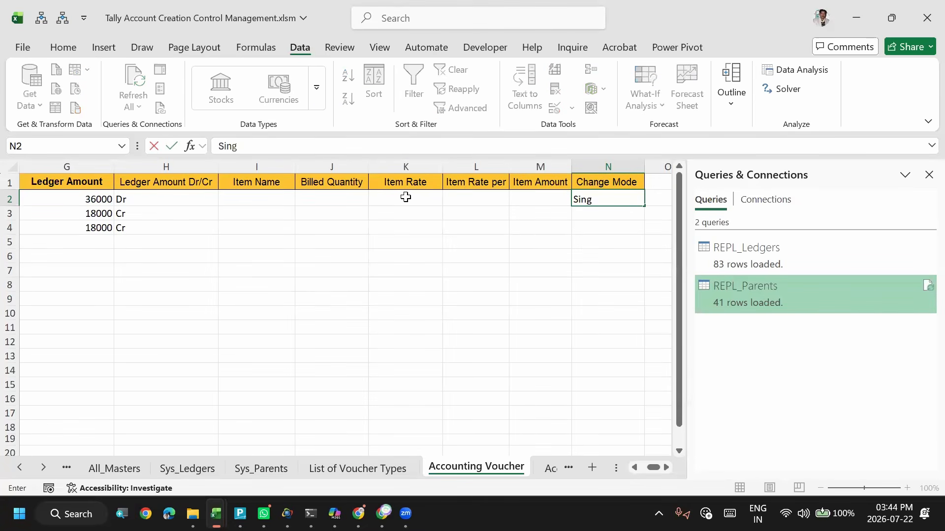
pyautogui.write('le Entry')
pyautogui.press('Return')
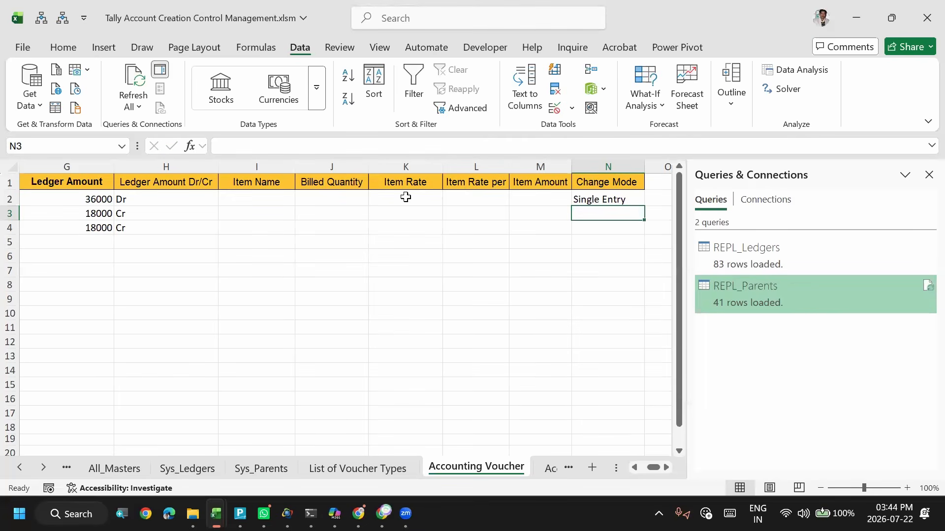
pyautogui.hotkey('ctrl', 'd')
pyautogui.press('Return')
pyautogui.hotkey('ctrl', 'd')
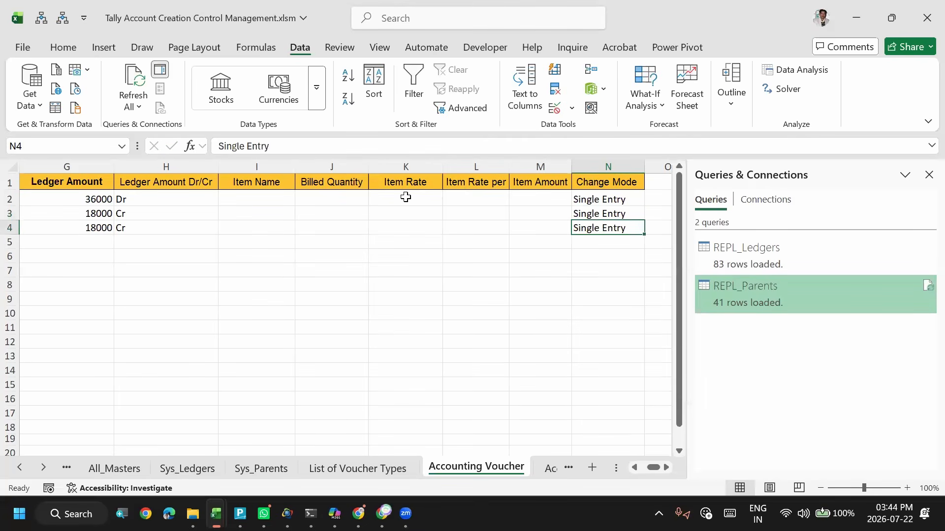
# - Switch to TallyPrime, leave the ledger report and open a new Receipt voucher to check its Change Mode options
pyautogui.hotkey('alt', 'Tab')
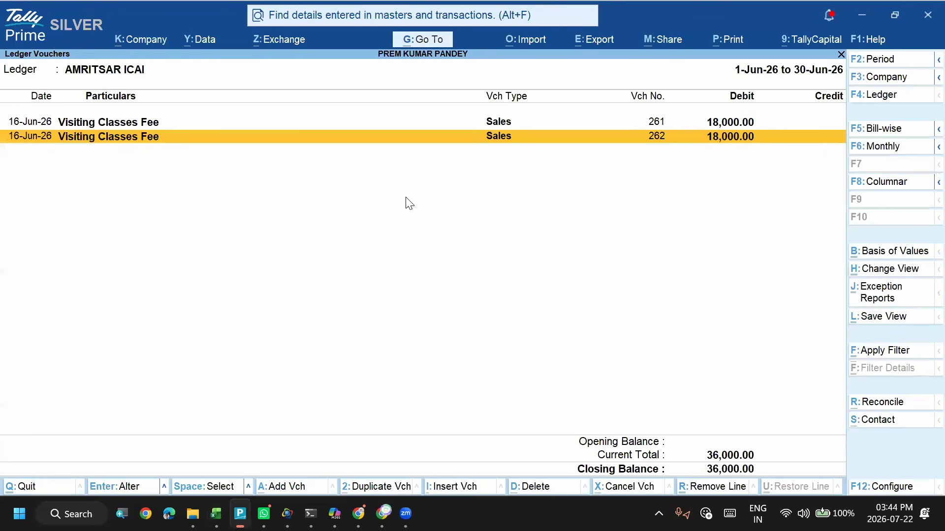
pyautogui.press('Escape')
pyautogui.press('Escape')
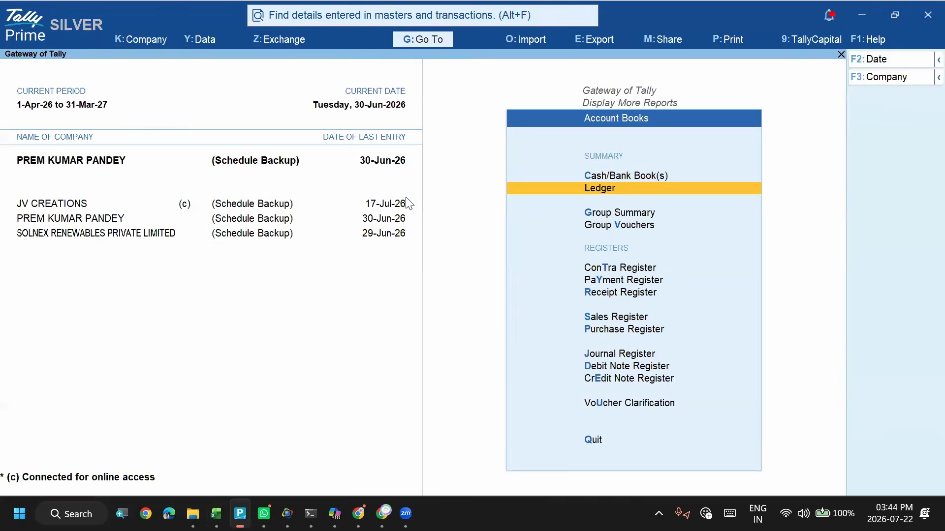
pyautogui.press('Escape')
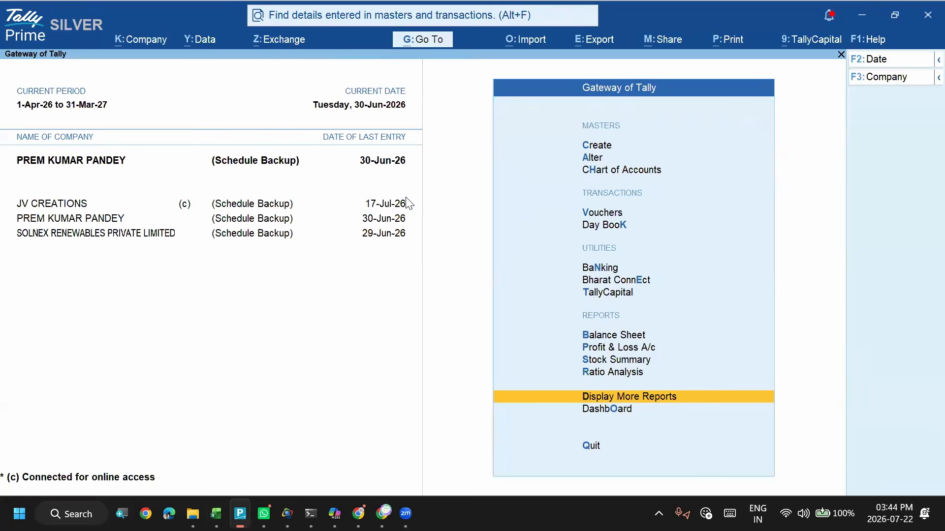
pyautogui.press('v')
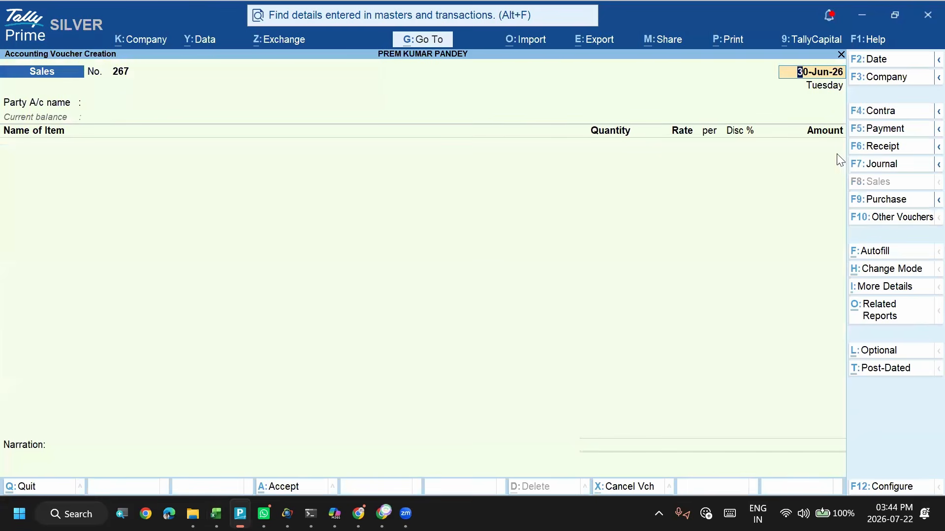
pyautogui.click(860, 146)
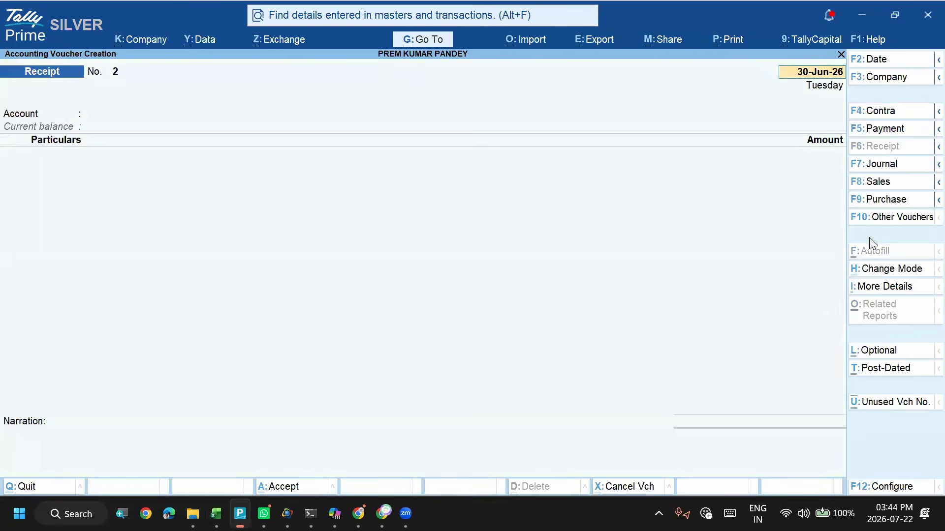
pyautogui.click(874, 273)
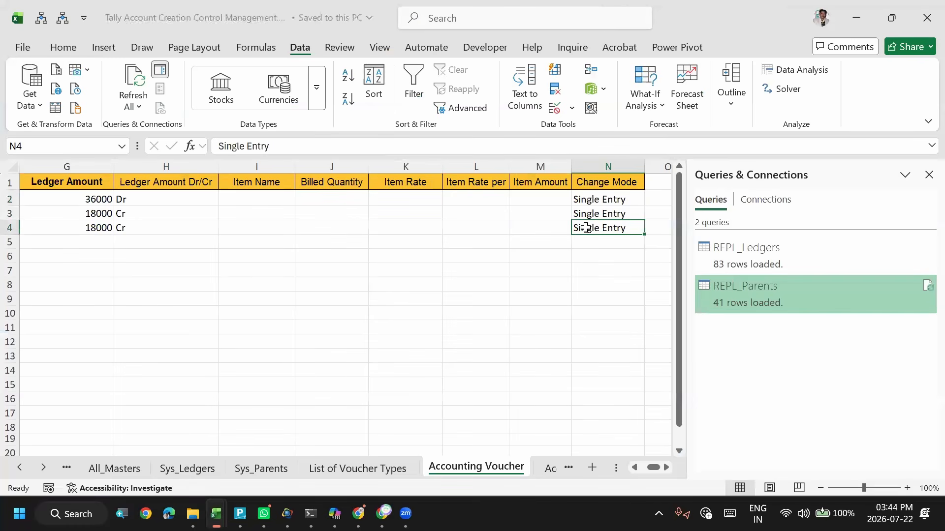
# - Review the Voucher Number, Ref No and Ref Date entries of the receipt rows in the Accounting Voucher sheet
pyautogui.hotkey('ctrl', 'Left')
pyautogui.hotkey('ctrl', 'Left')
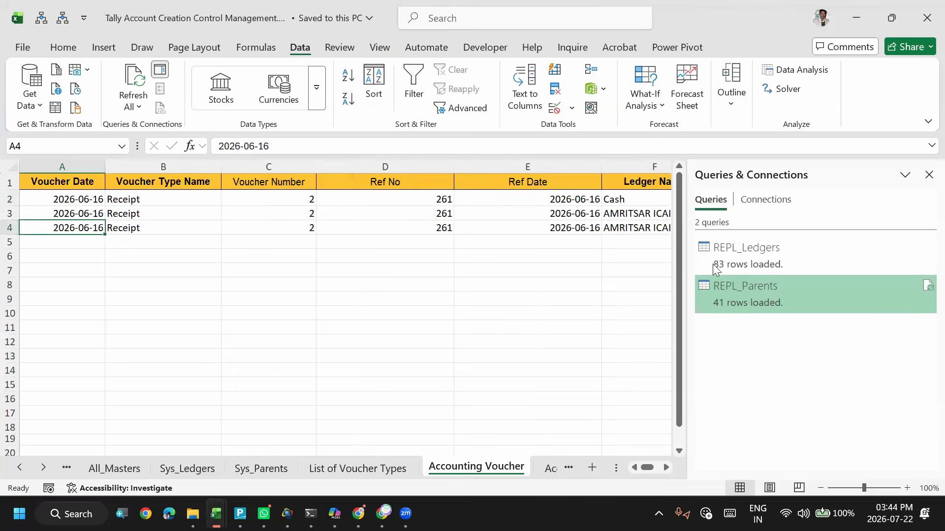
pyautogui.click(460, 227)
pyautogui.click(323, 228)
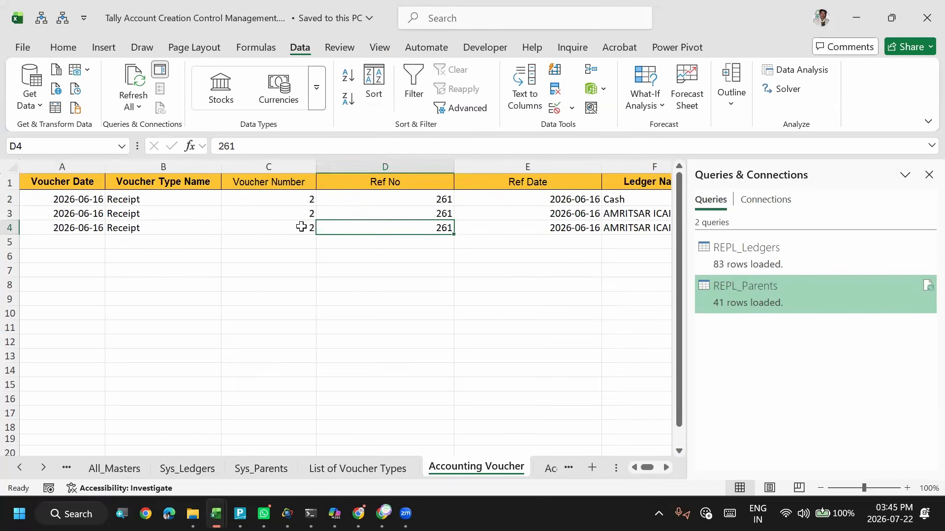
pyautogui.click(301, 227)
pyautogui.click(433, 228)
pyautogui.click(509, 223)
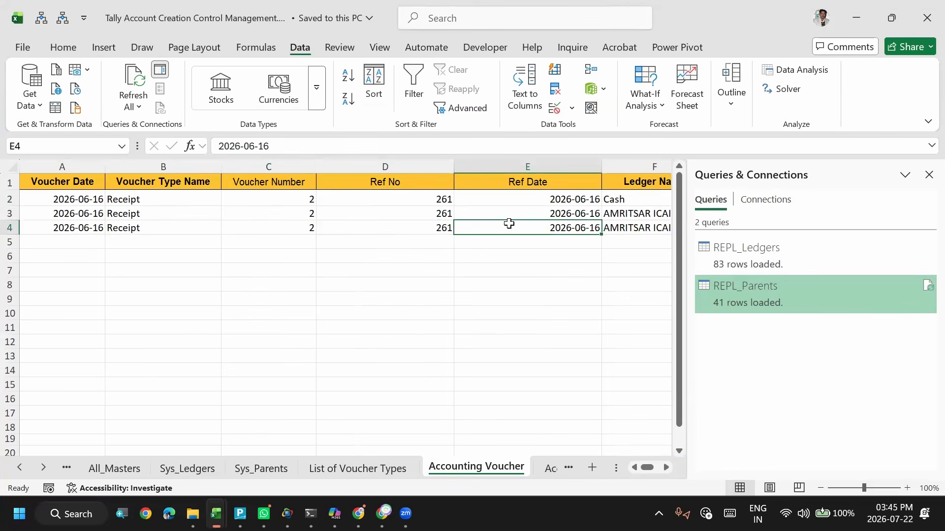
pyautogui.press('Right')
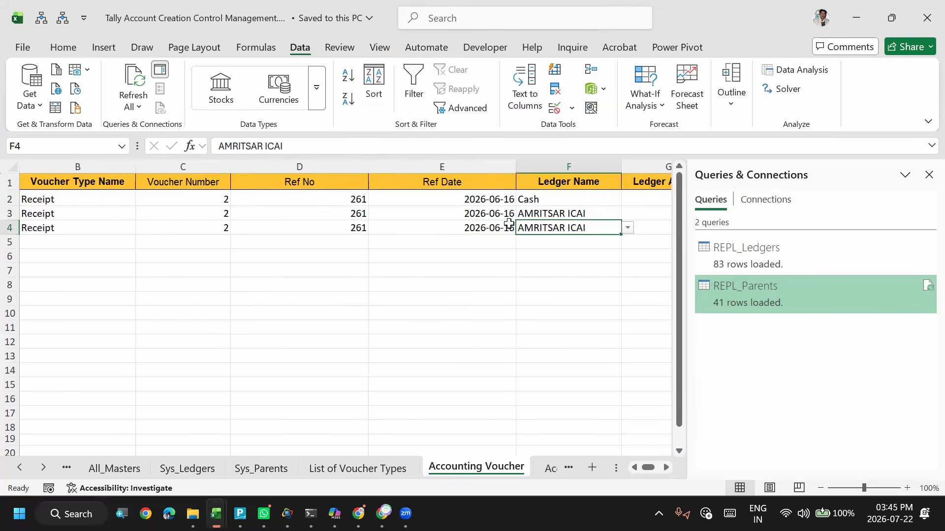
pyautogui.press('Left')
pyautogui.press('Left')
pyautogui.click(509, 224)
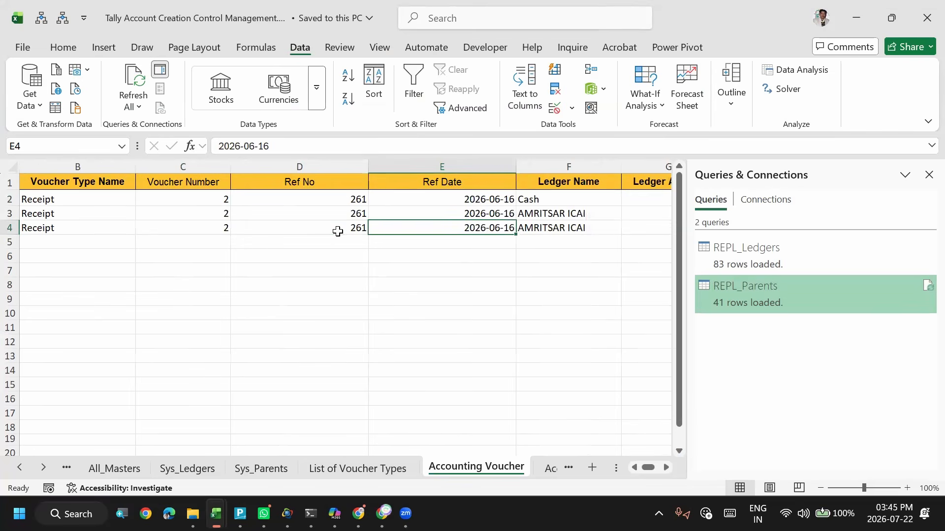
pyautogui.click(339, 230)
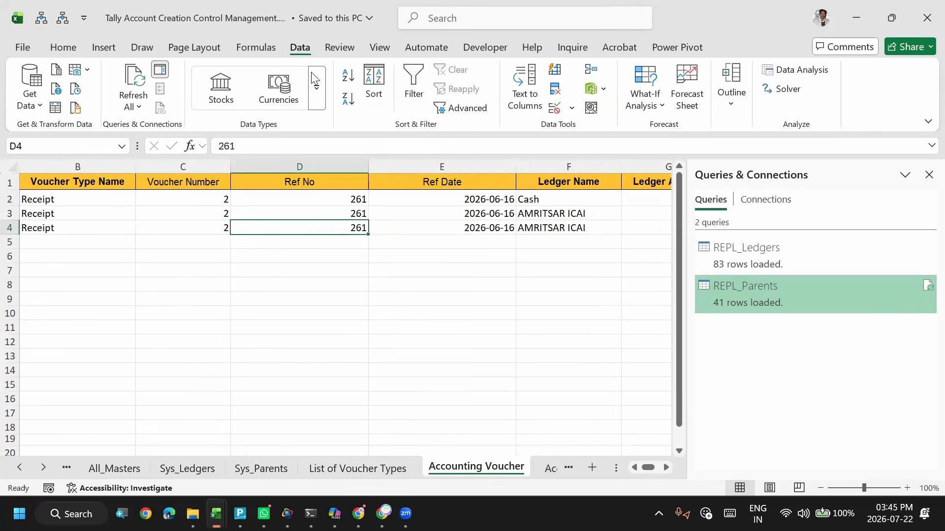
pyautogui.click(396, 216)
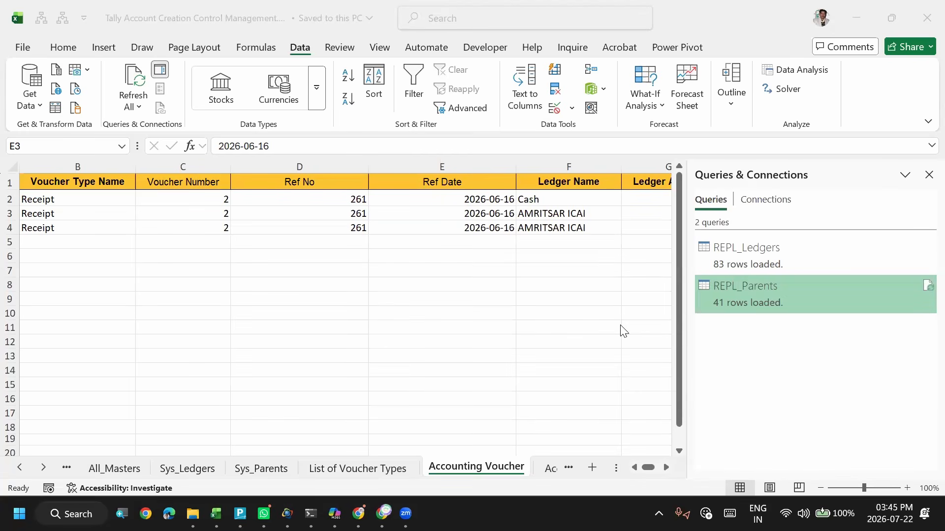
pyautogui.click(226, 214)
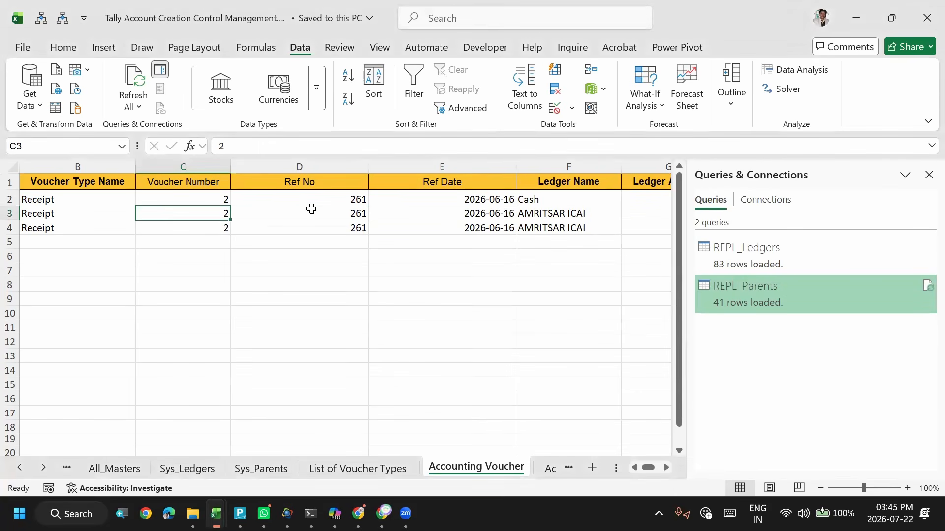
# - Look through the Sys_Parents, Sys_Ledgers, All_Masters, ImportLedger and ImportGroup sheets and return to the Accounting Voucher sheet
pyautogui.click(339, 463)
pyautogui.click(250, 466)
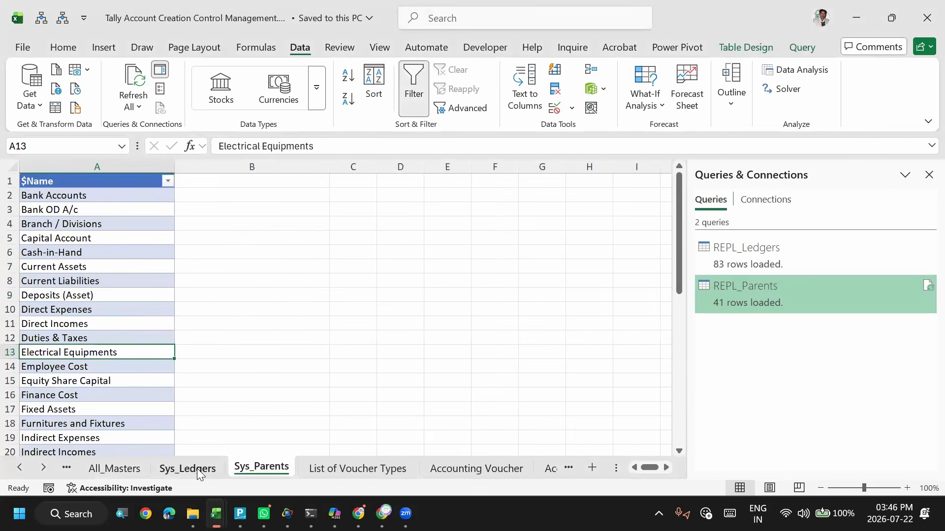
pyautogui.click(197, 468)
pyautogui.click(186, 299)
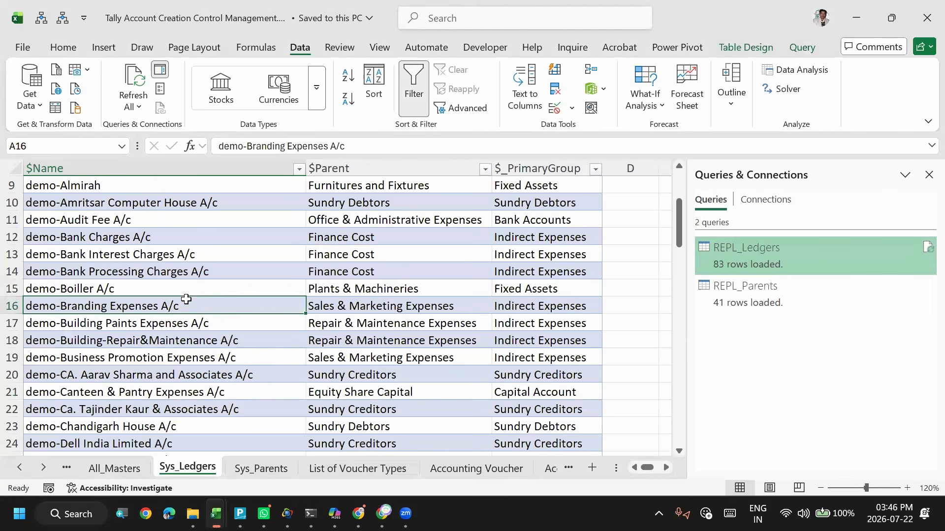
pyautogui.hotkey('ctrl', 'pagedown')
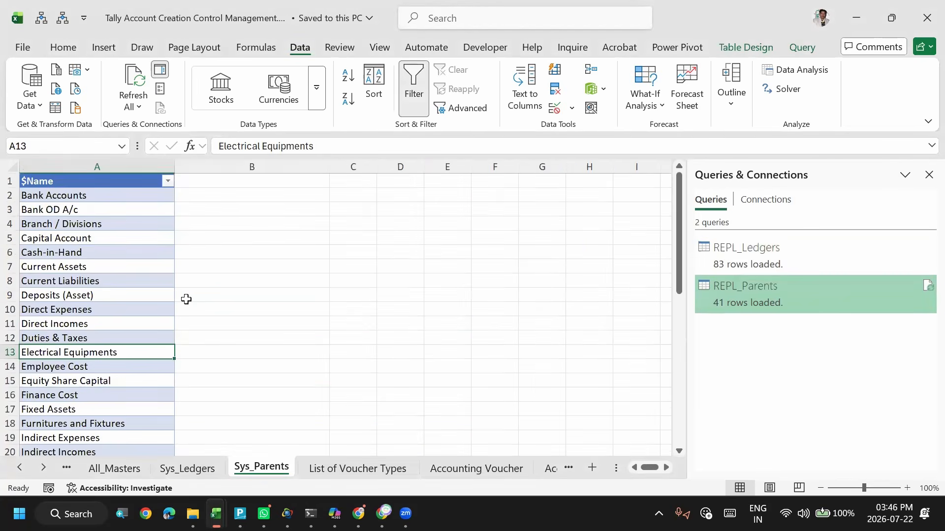
pyautogui.hotkey('ctrl', 'pageup')
pyautogui.hotkey('ctrl', 'pageup')
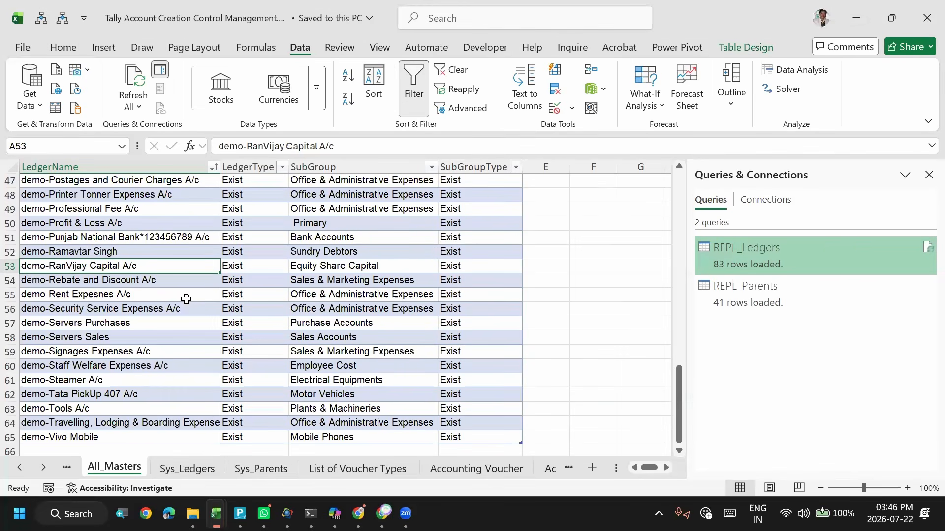
pyautogui.hotkey('alt', 'Tab')
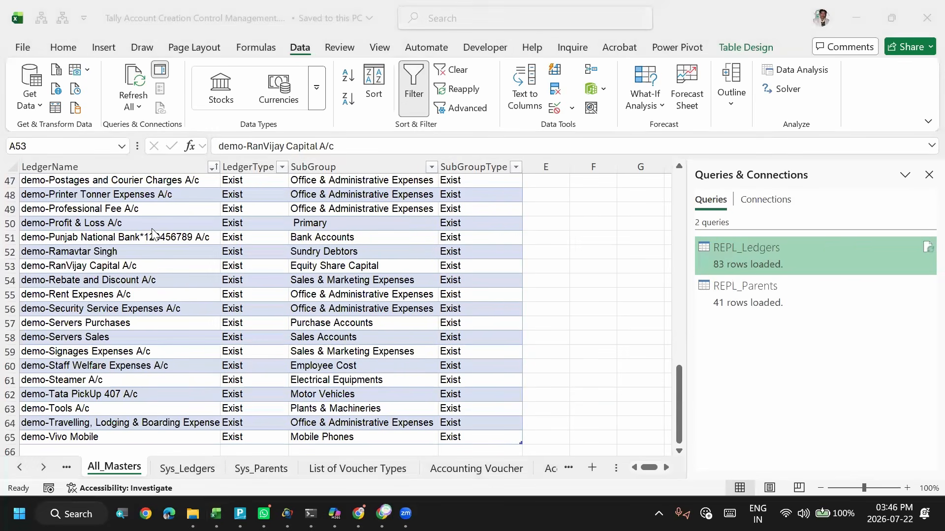
pyautogui.hotkey('alt', 'Tab')
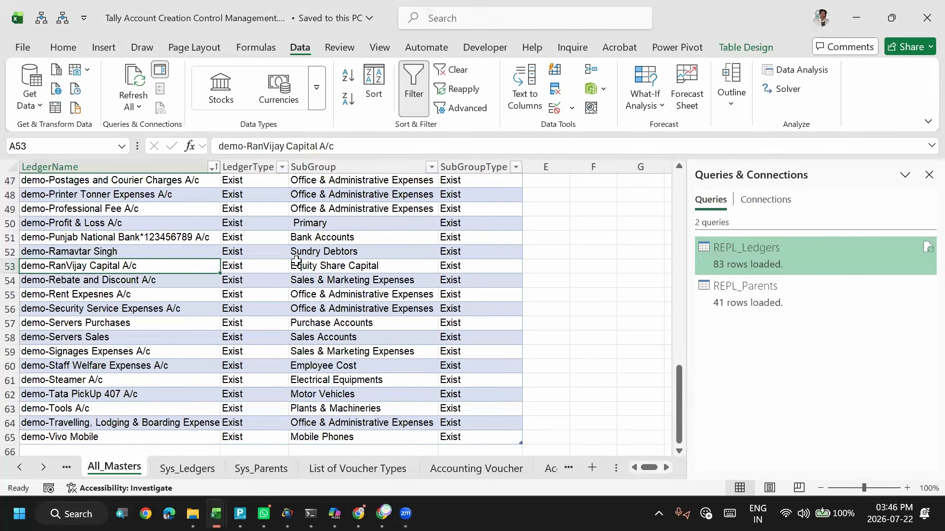
pyautogui.hotkey('ctrl', 'pageup')
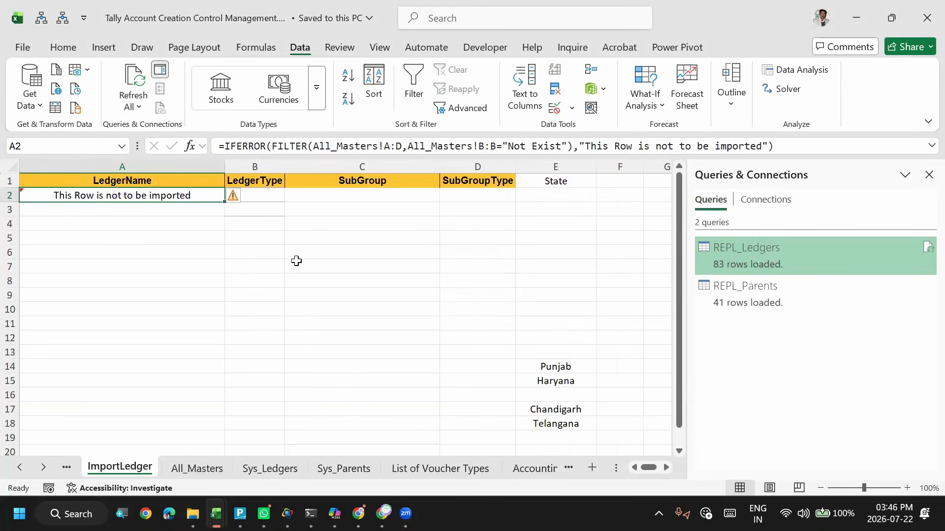
pyautogui.hotkey('ctrl', 'pageup')
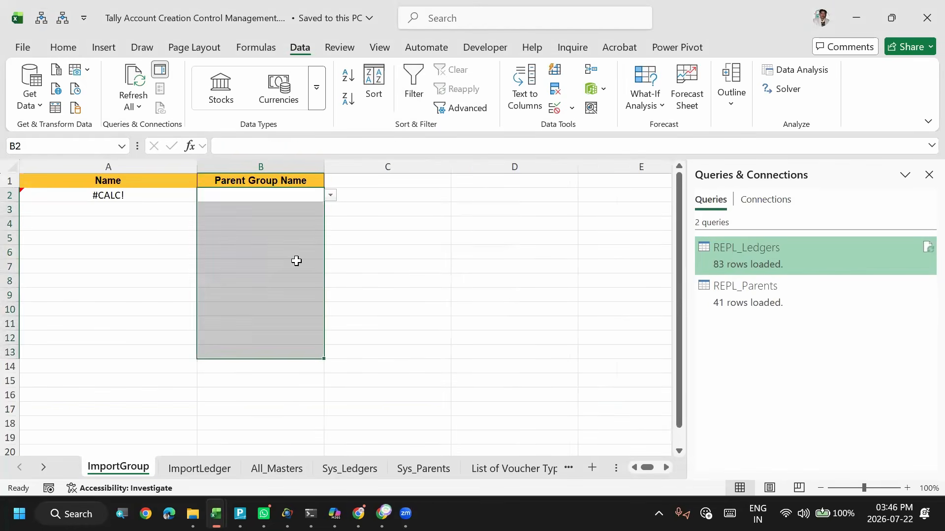
pyautogui.press('Up')
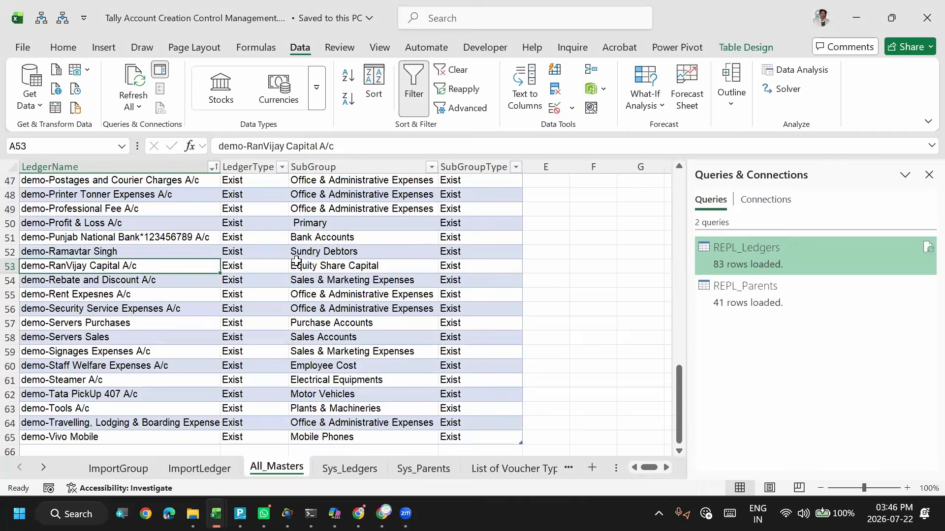
pyautogui.hotkey('ctrl', 'pagedown')
pyautogui.hotkey('ctrl', 'pagedown')
pyautogui.hotkey('ctrl', 'pagedown')
pyautogui.hotkey('ctrl', 'pagedown')
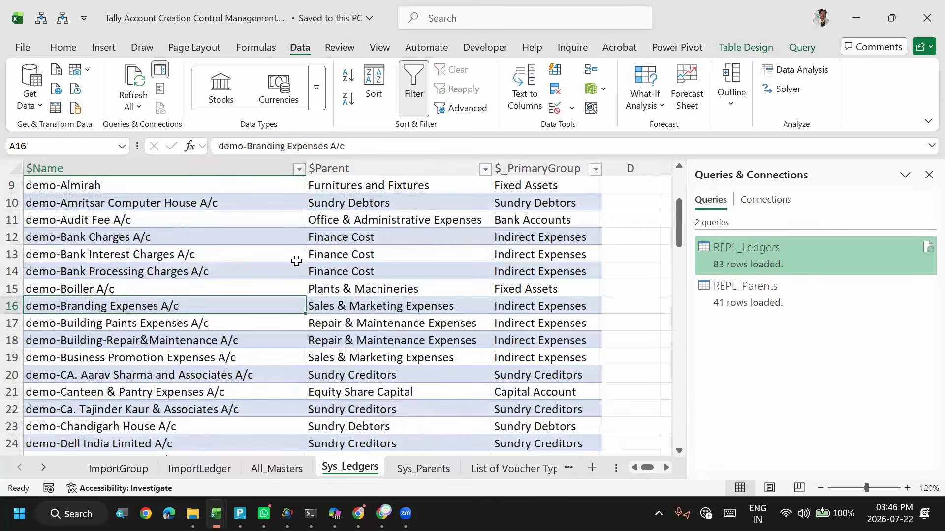
pyautogui.press('Up')
pyautogui.press('Right')
pyautogui.press('Right')
pyautogui.press('Left')
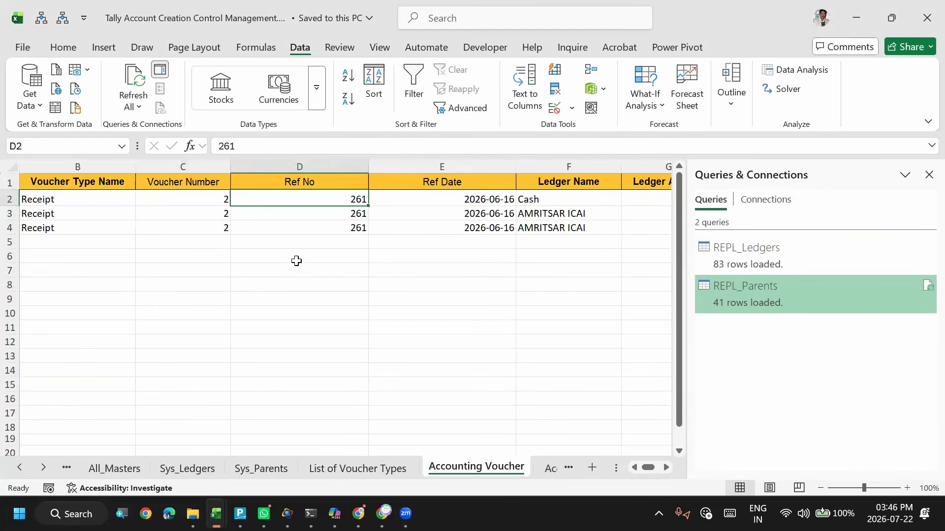
pyautogui.press('Right')
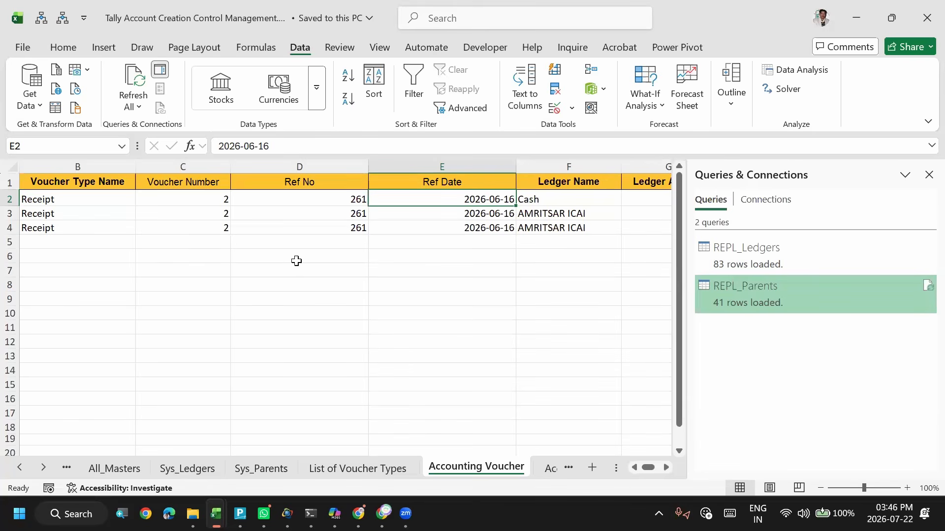
# - Examine the LedgerName formula in ImportLedger with the formula bar expanded and the LedgerType formula in All_Masters, then return to Accounting Voucher
pyautogui.click(104, 470)
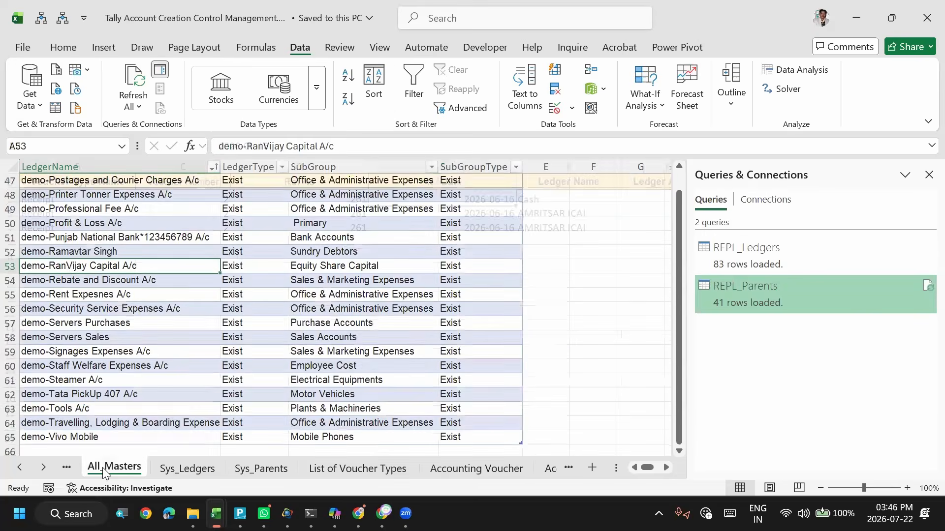
pyautogui.hotkey('ctrl', 'pageup')
pyautogui.press('Left')
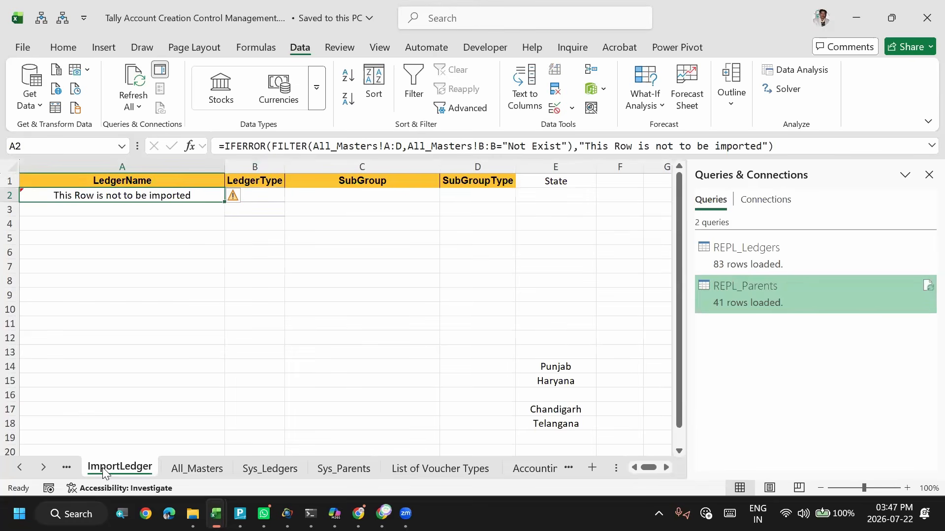
pyautogui.click(926, 146)
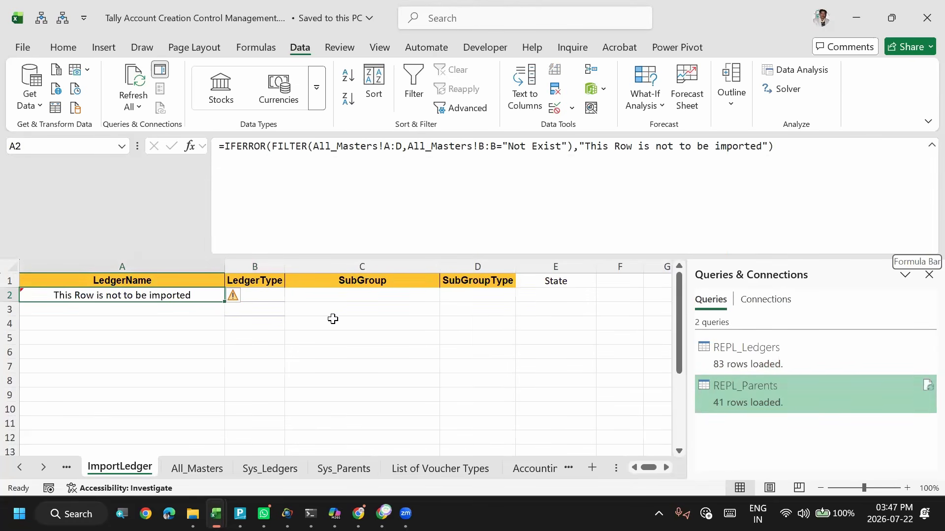
pyautogui.click(264, 310)
pyautogui.click(193, 472)
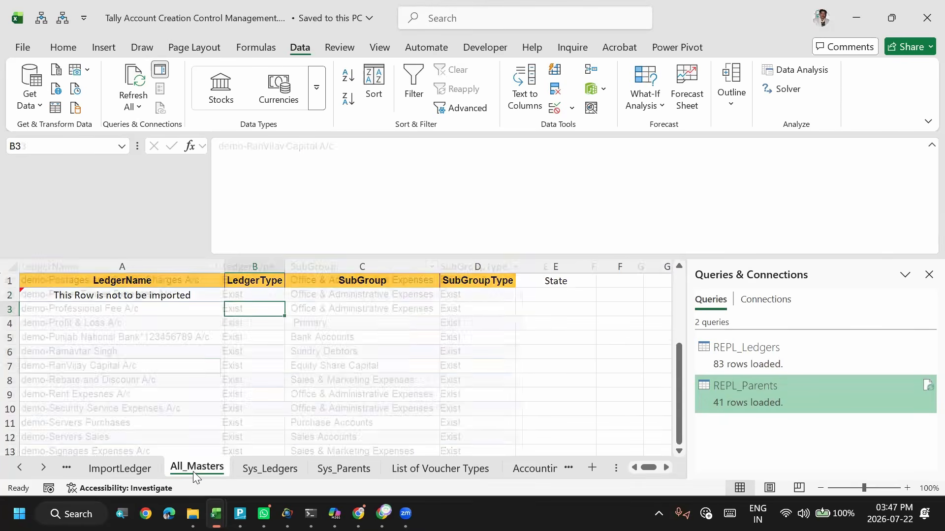
pyautogui.click(261, 349)
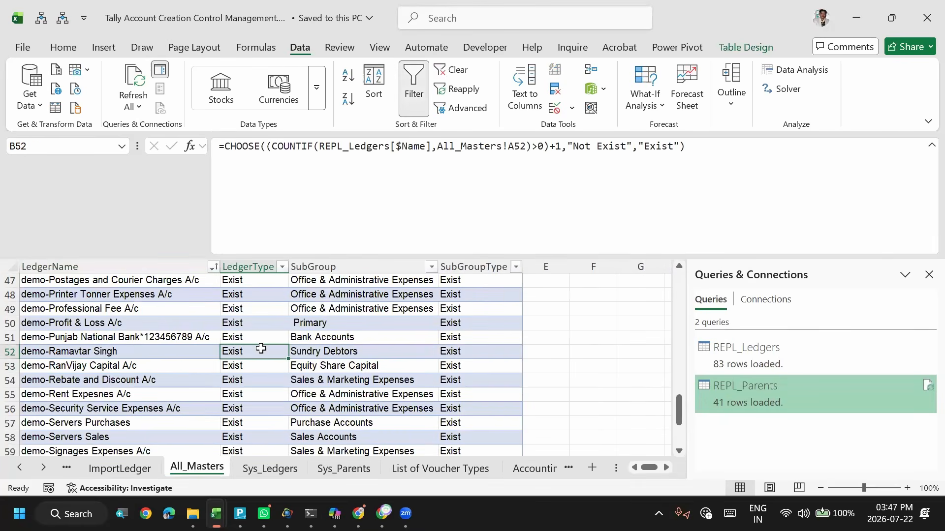
pyautogui.hotkey('ctrl', 'pagedown')
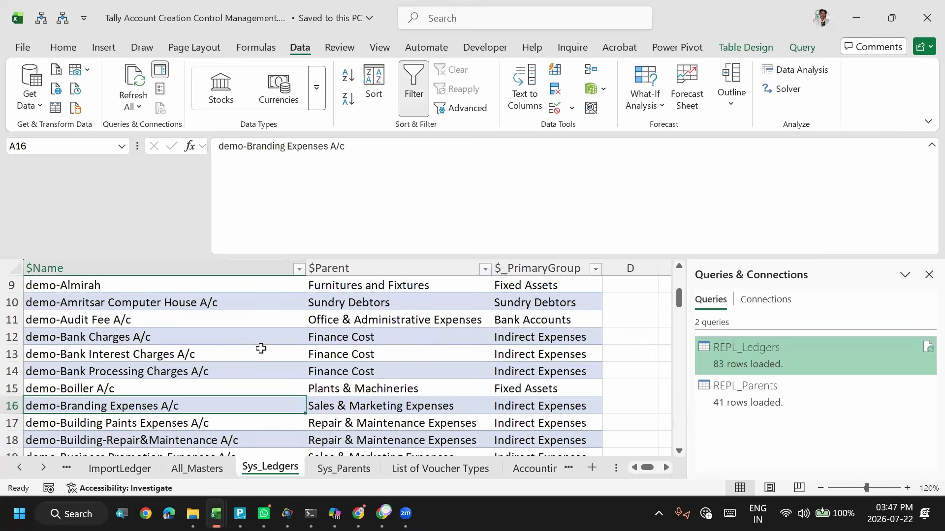
pyautogui.hotkey('ctrl', 'pagedown')
pyautogui.hotkey('ctrl', 'pagedown')
pyautogui.hotkey('ctrl', 'pagedown')
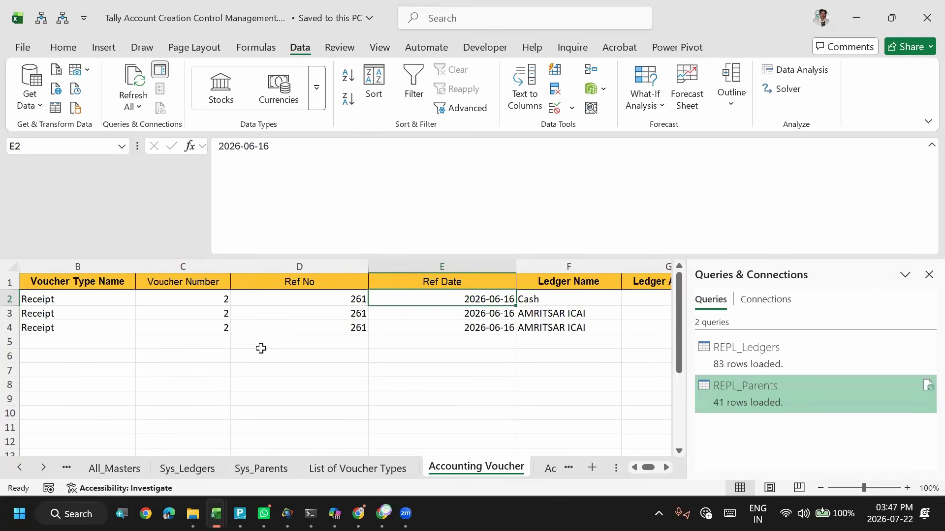
# - Examine the Ledger Name, Ledger Amount and Dr/Cr columns of the receipt entry, going back to the Voucher Date column
pyautogui.press('Right')
pyautogui.press('Right')
pyautogui.press('Right')
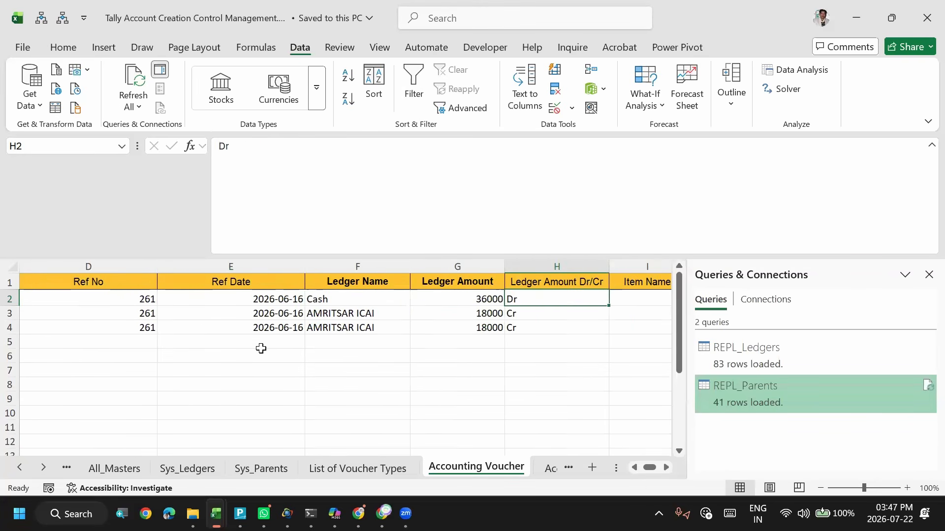
pyautogui.press('Left')
pyautogui.click(366, 325)
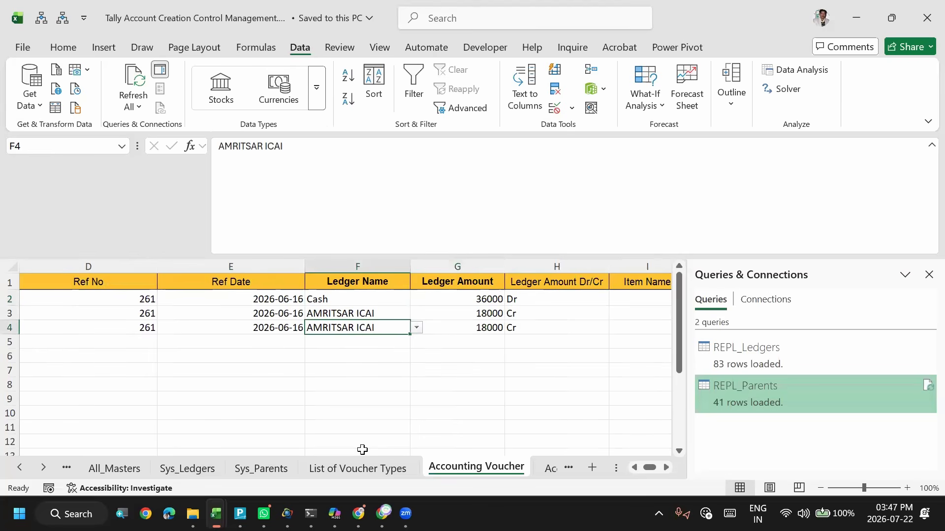
pyautogui.click(355, 261)
pyautogui.click(458, 267)
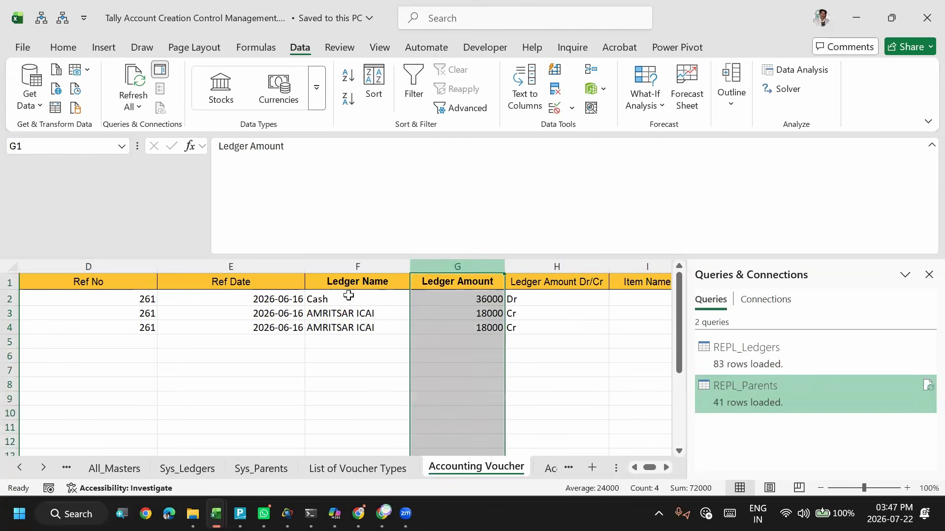
pyautogui.click(312, 317)
pyautogui.press('Left')
pyautogui.press('Left')
pyautogui.press('Left')
pyautogui.press('Left')
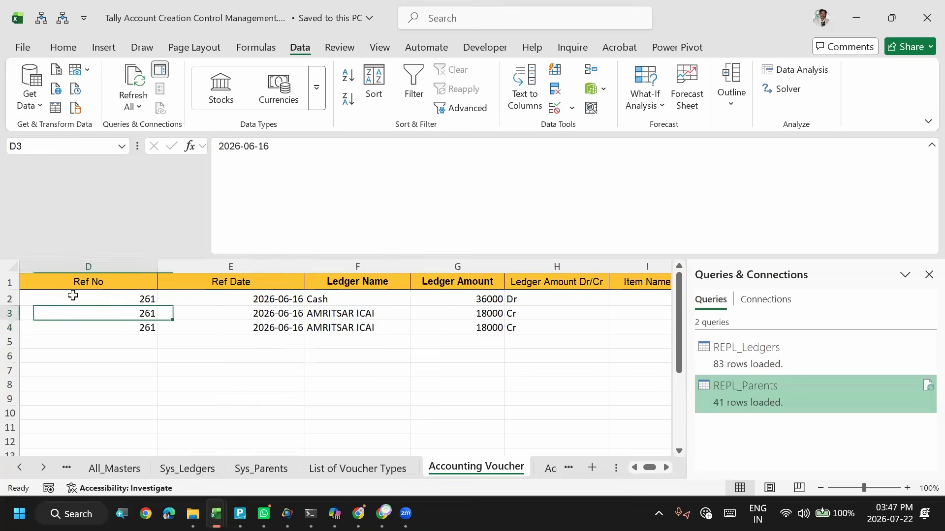
pyautogui.press('Left')
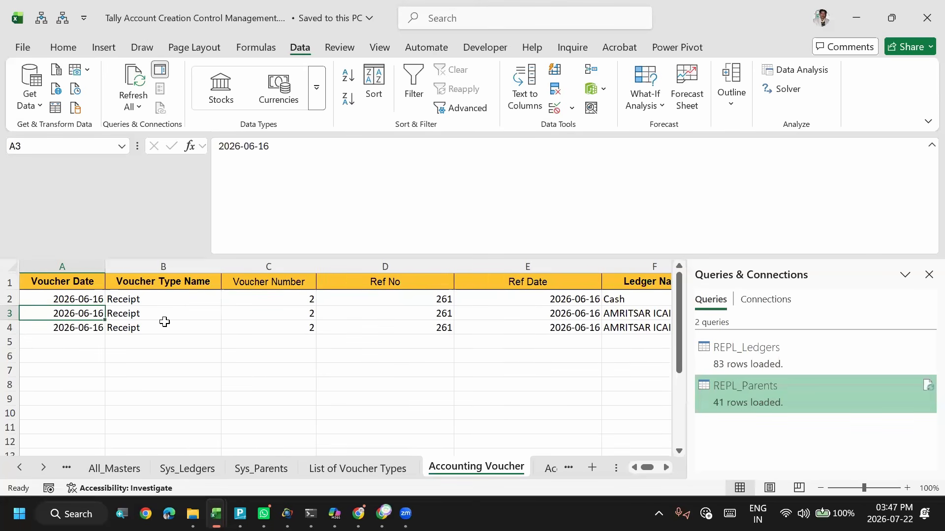
# - Check the second AMRITSAR ICAI row in row 4 from Voucher Date through Ledger Amount Dr/Cr
pyautogui.press('Down')
pyautogui.press('Right')
pyautogui.press('Right')
pyautogui.press('Right')
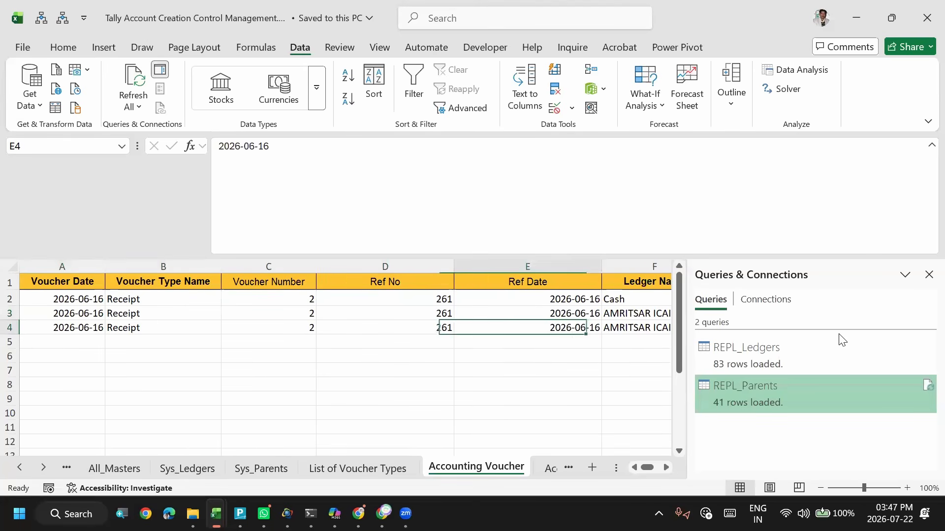
pyautogui.press('Right')
pyautogui.press('Right')
pyautogui.press('Right')
pyautogui.press('Right')
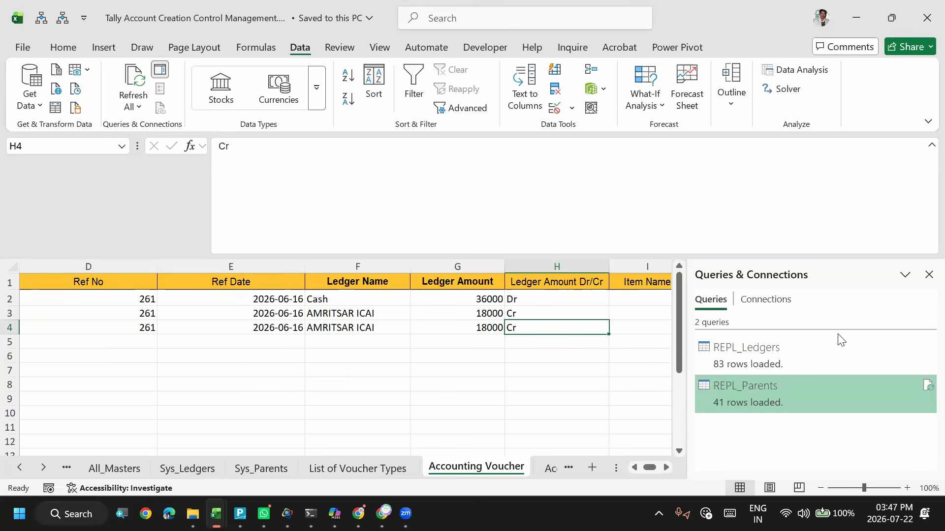
pyautogui.click(347, 330)
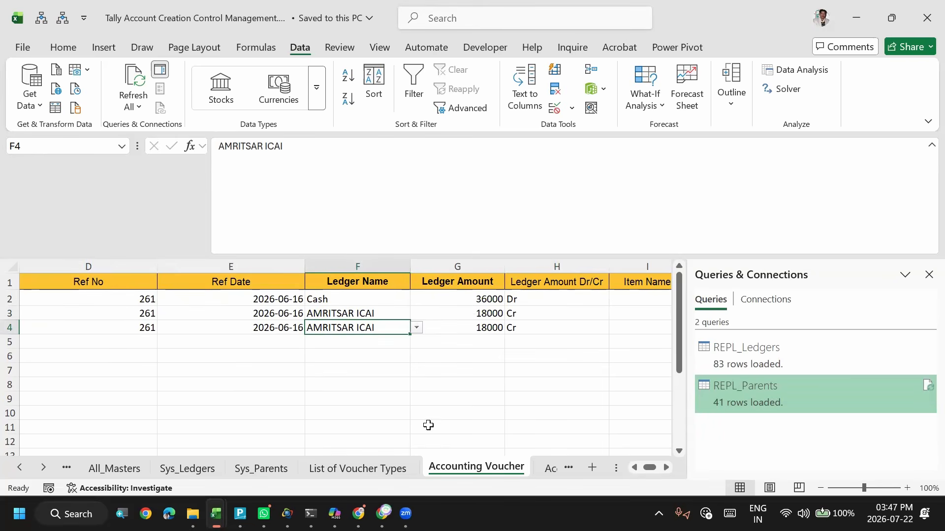
pyautogui.click(349, 344)
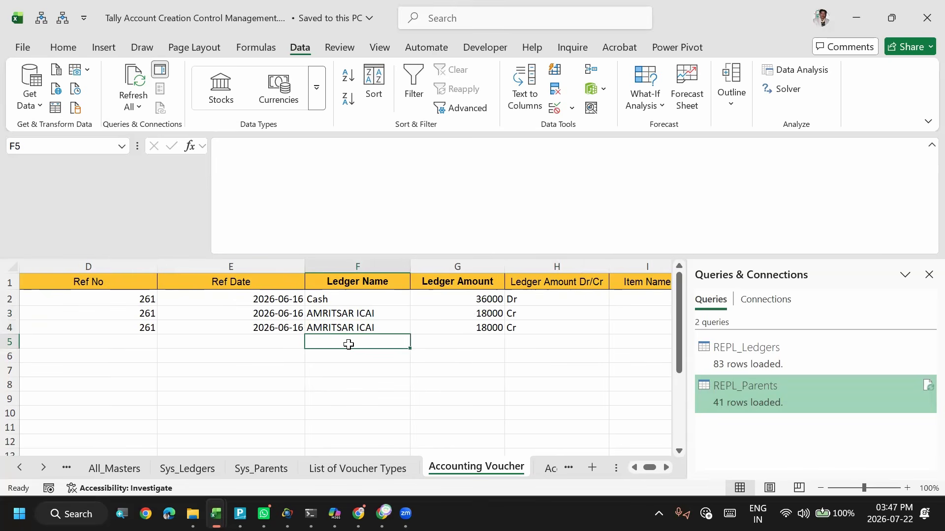
pyautogui.click(449, 326)
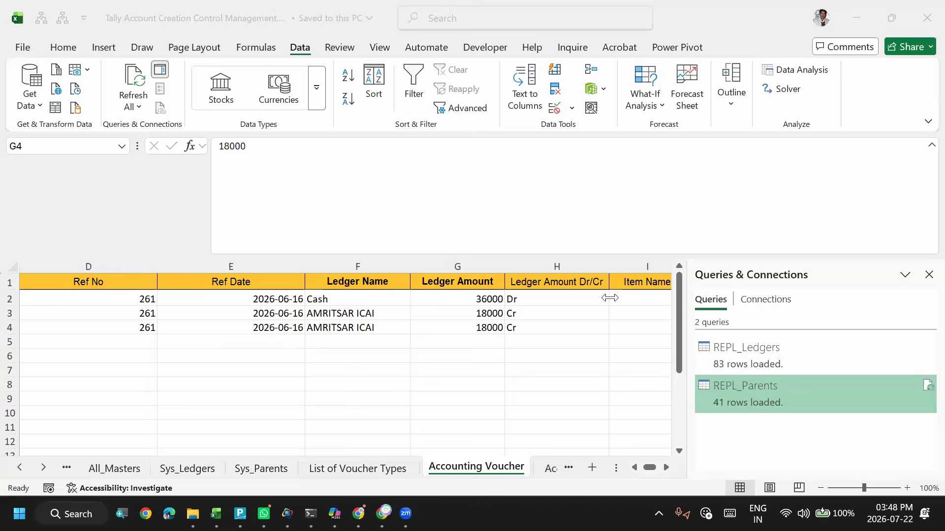
pyautogui.press('super+z')
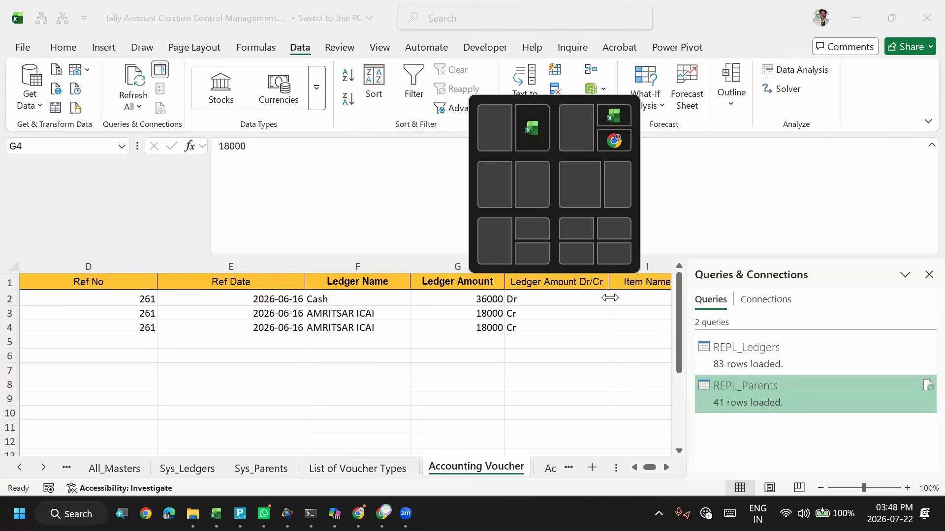
pyautogui.press('Escape')
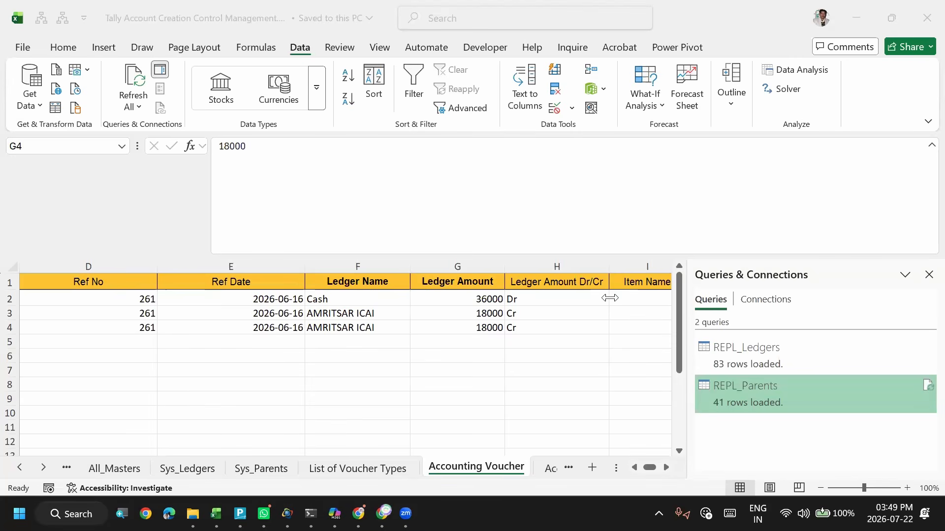
# - Switch to TallyPrime and leave the open receipt voucher creation, returning to the Gateway of Tally
pyautogui.hotkey('alt', 'Tab')
pyautogui.hotkey('alt', 'Tab')
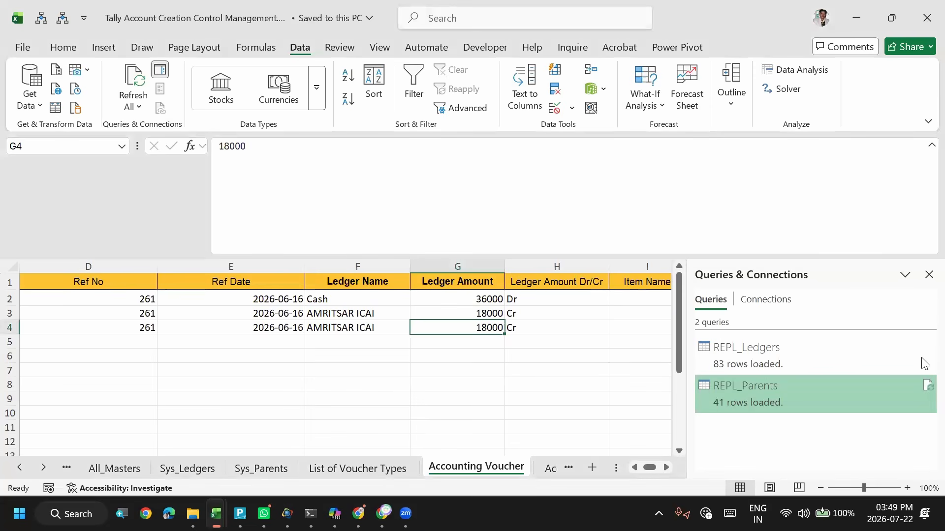
pyautogui.hotkey('alt', 'Tab')
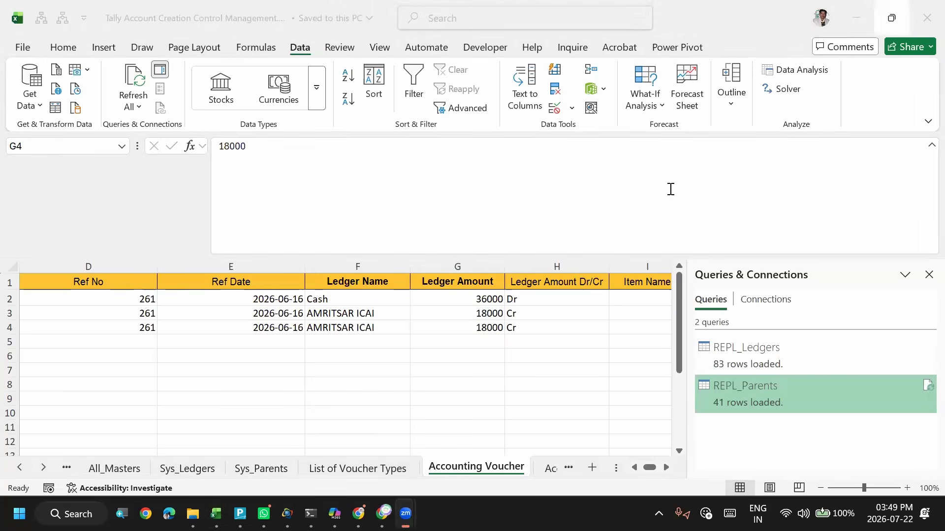
pyautogui.hotkey('alt', 'Tab')
pyautogui.hotkey('alt', 'Tab')
pyautogui.hotkey('alt', 'Tab')
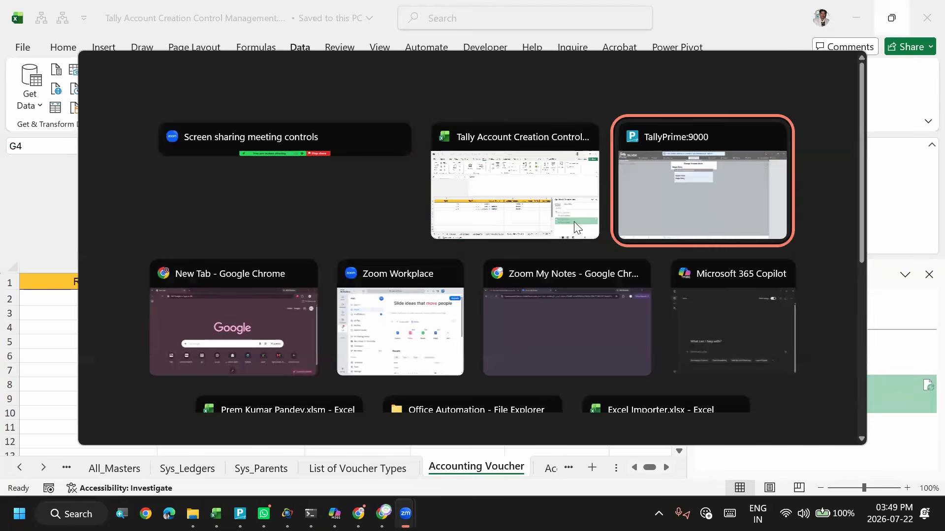
pyautogui.press('Return')
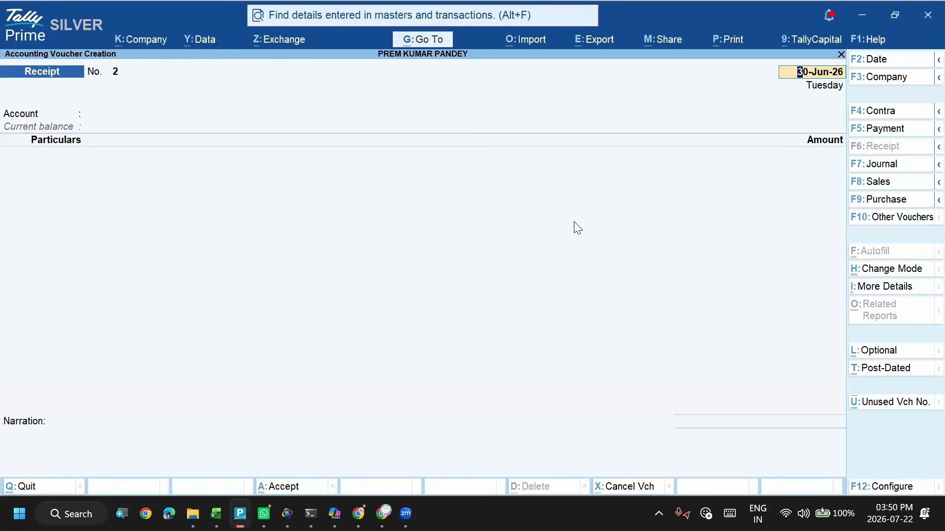
pyautogui.press('Escape')
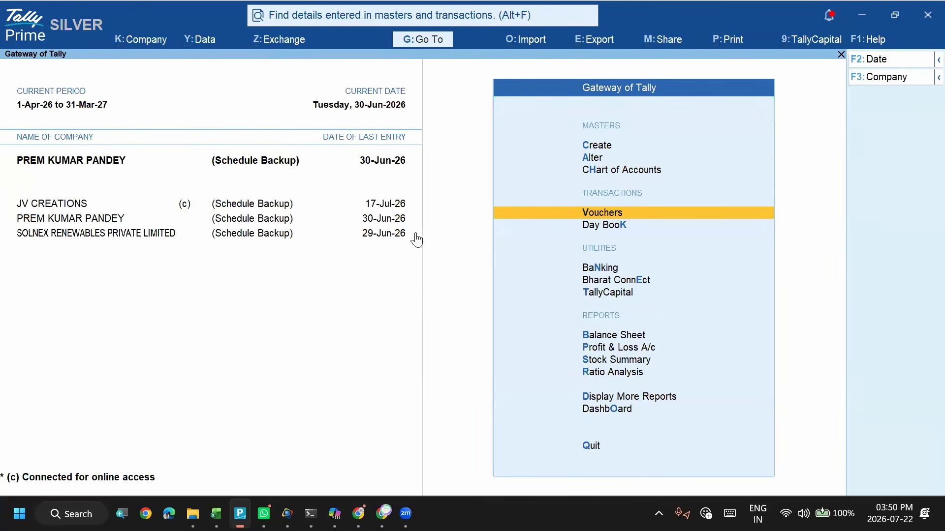
# - Switch to the Excel workbook and look through its sheets back to ImportGroup, then examine the State column in ImportLedger
pyautogui.press('alt')
pyautogui.hotkey('alt', 'Tab')
pyautogui.hotkey('alt', 'Tab')
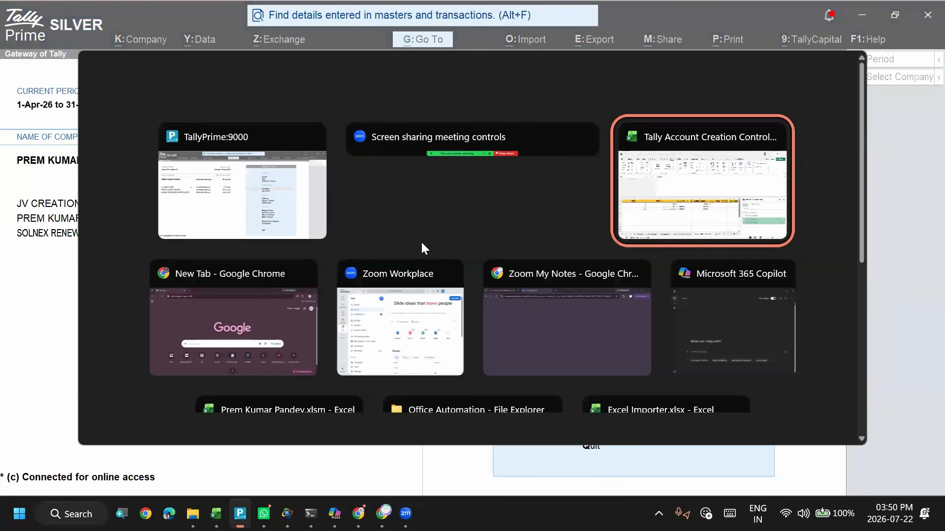
pyautogui.hotkey('ctrl', 'pageup')
pyautogui.hotkey('ctrl', 'pageup')
pyautogui.hotkey('ctrl', 'pageup')
pyautogui.hotkey('ctrl', 'pageup')
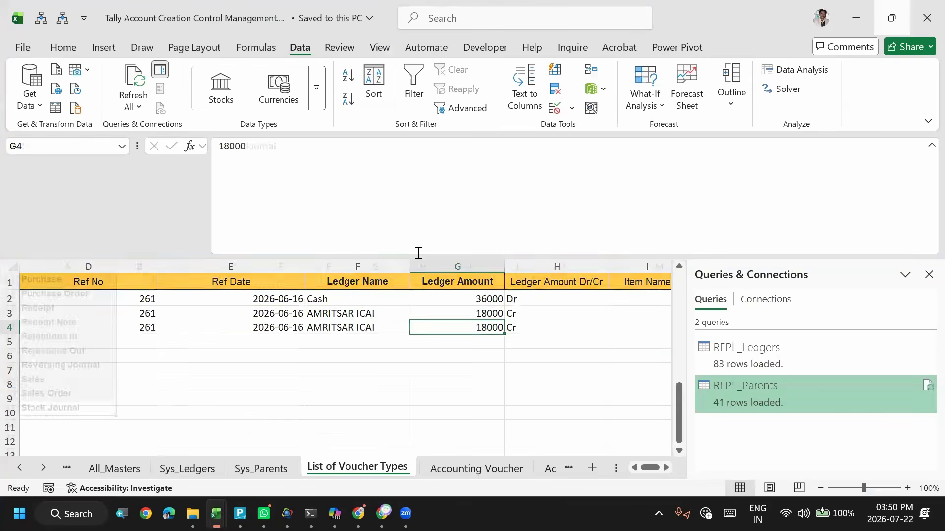
pyautogui.hotkey('ctrl', 'pageup')
pyautogui.hotkey('ctrl', 'pageup')
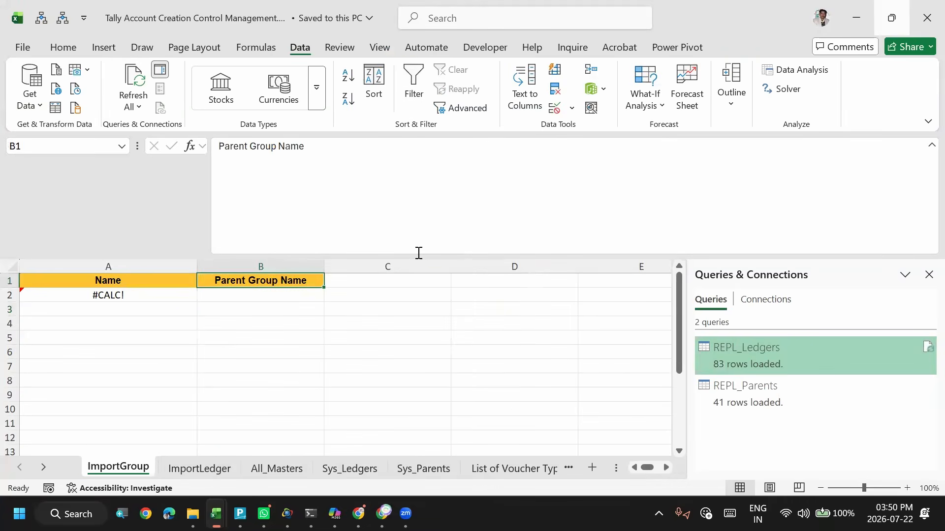
pyautogui.hotkey('ctrl', 'pagedown')
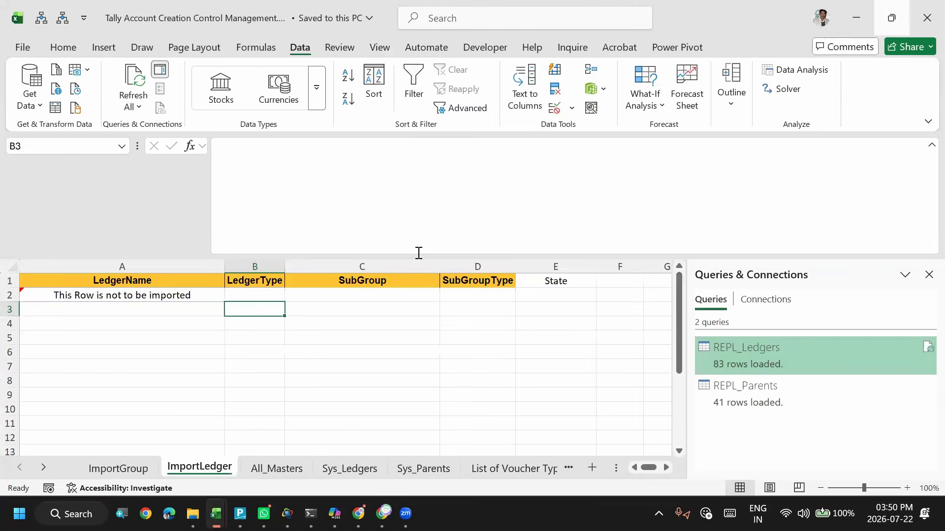
pyautogui.hotkey('ctrl', 'pagedown')
pyautogui.hotkey('ctrl', 'pageup')
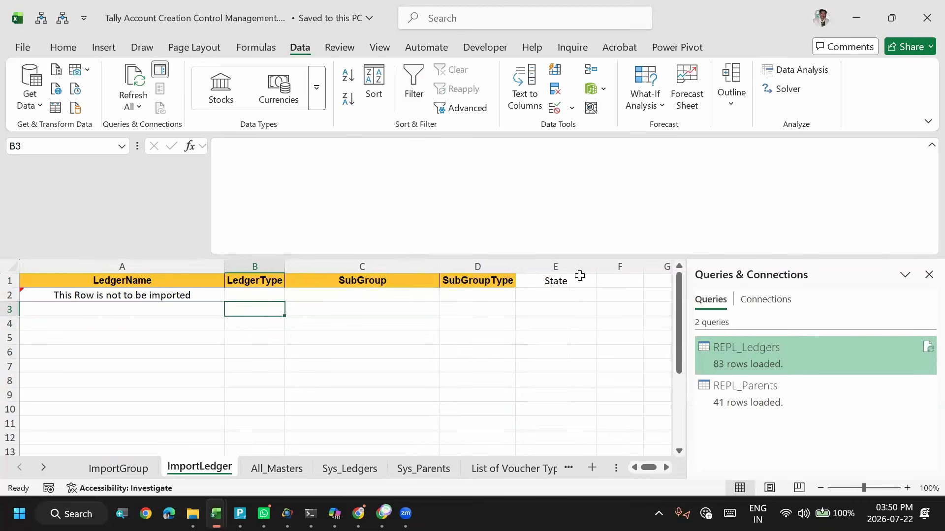
pyautogui.click(559, 282)
pyautogui.click(550, 306)
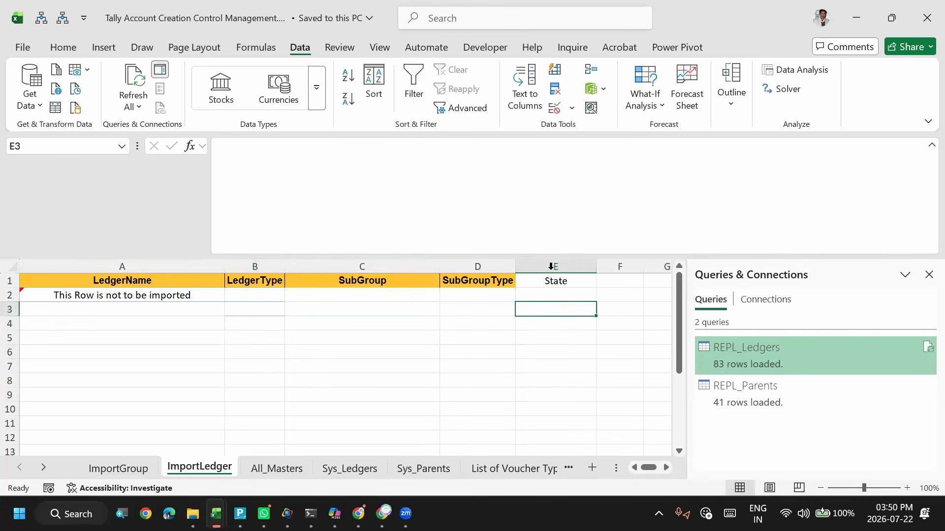
pyautogui.click(554, 282)
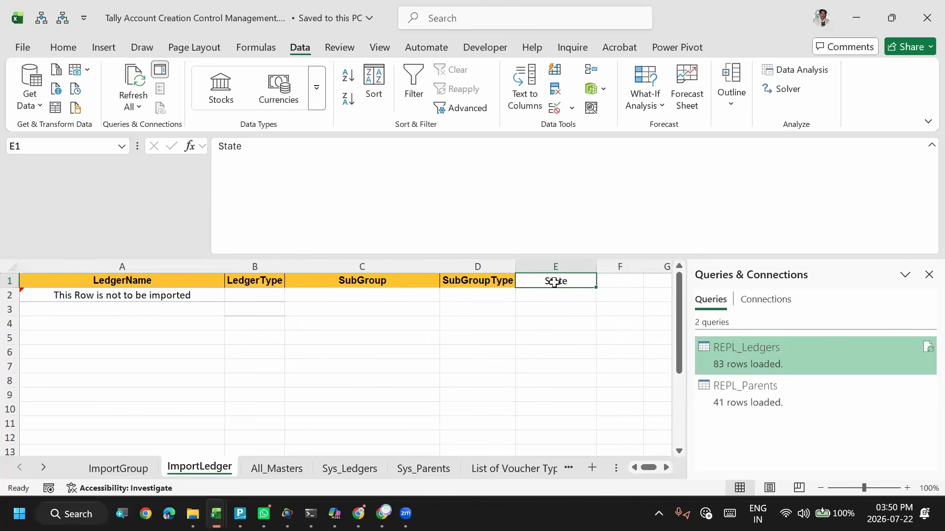
pyautogui.hotkey('alt', 'Tab')
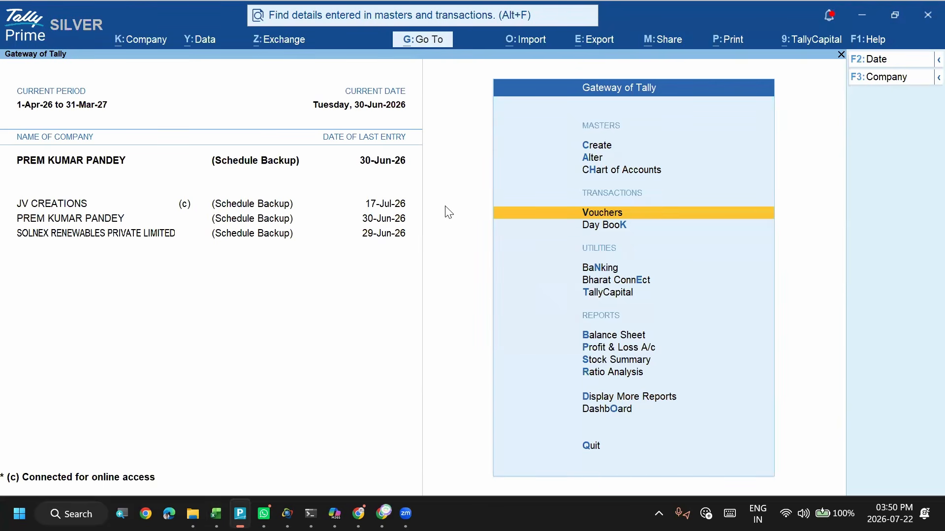
pyautogui.click(204, 42)
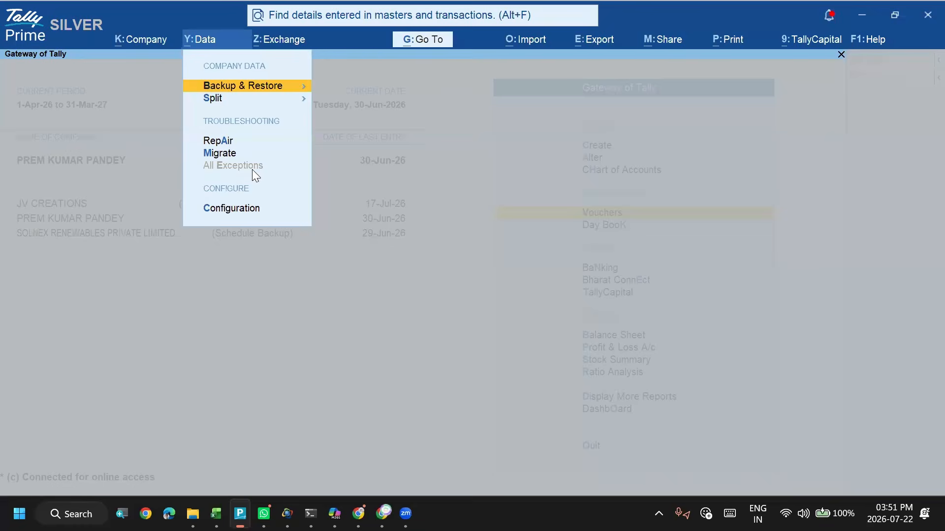
pyautogui.press('Escape')
pyautogui.press('alt')
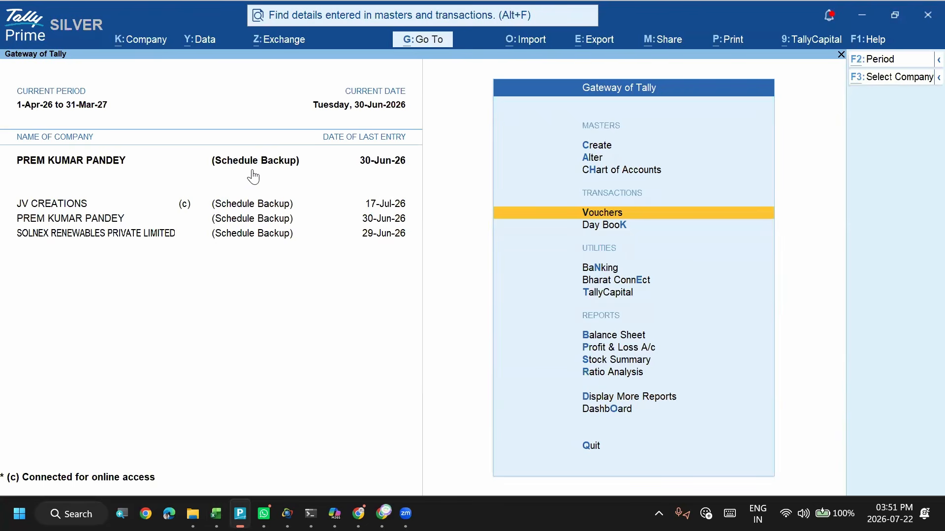
pyautogui.hotkey('alt', 'Tab')
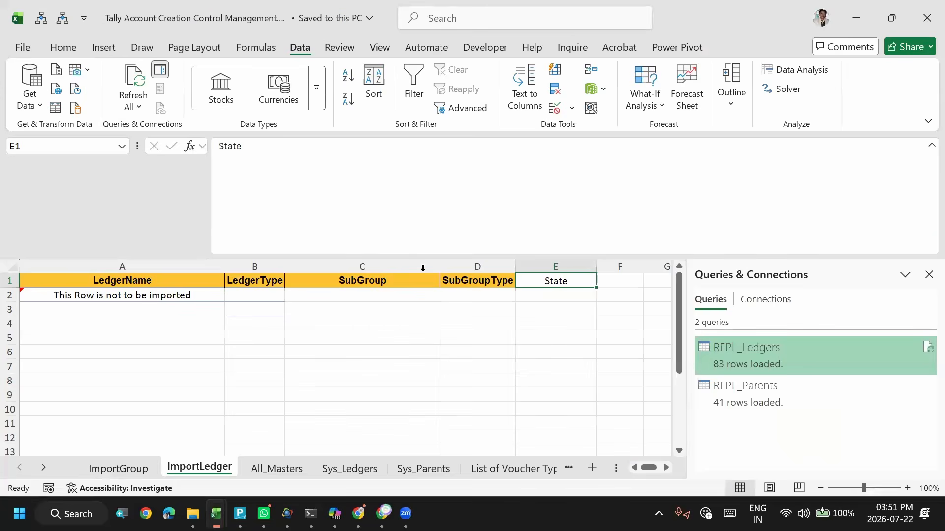
# - Return to the Accounting Voucher sheet and check the ledger name and amount of the first AMRITSAR ICAI row
pyautogui.click(451, 292)
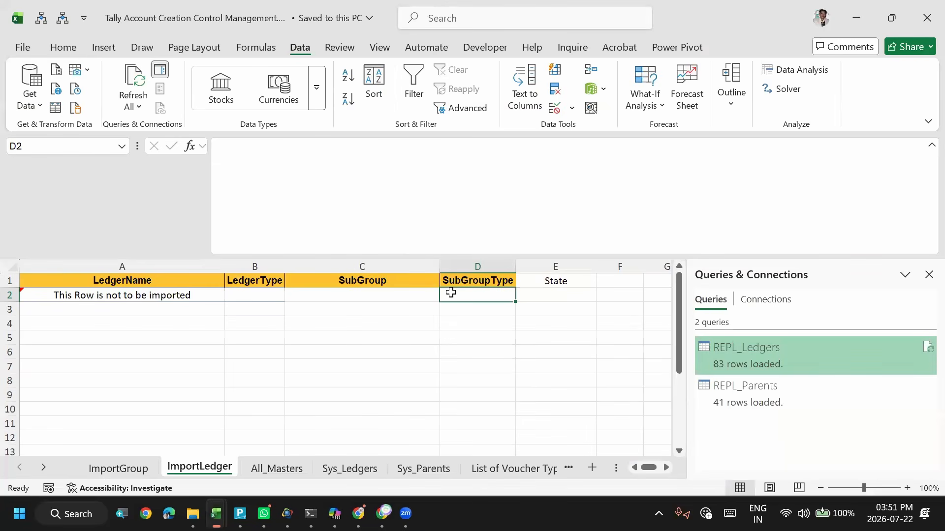
pyautogui.click(273, 469)
pyautogui.click(500, 471)
pyautogui.click(562, 468)
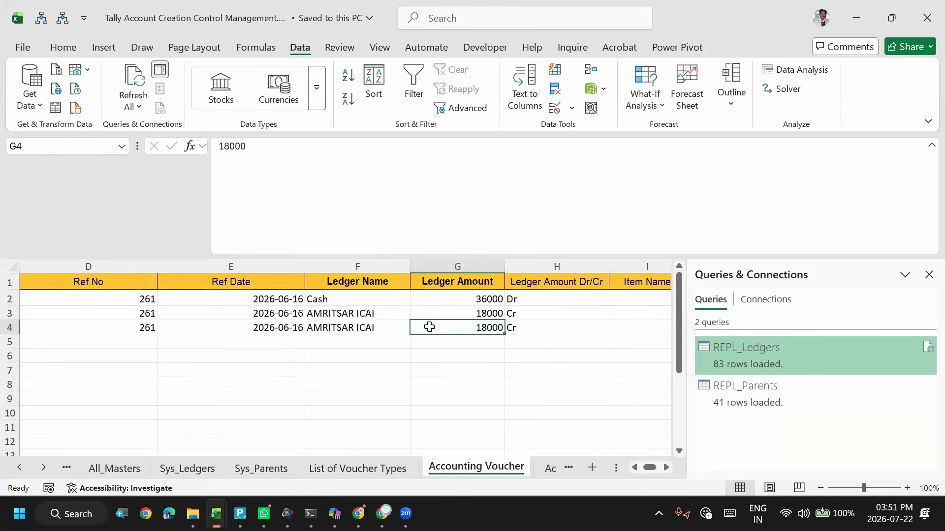
pyautogui.click(334, 313)
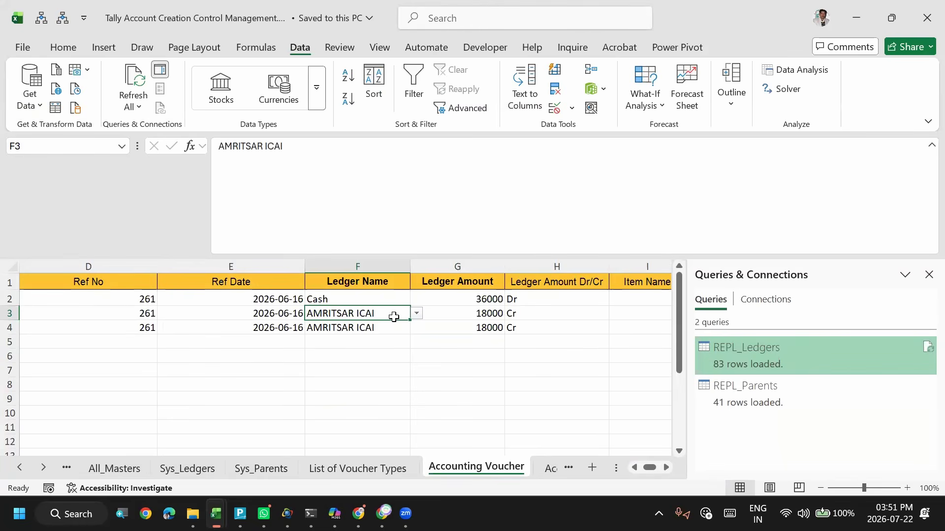
pyautogui.click(453, 316)
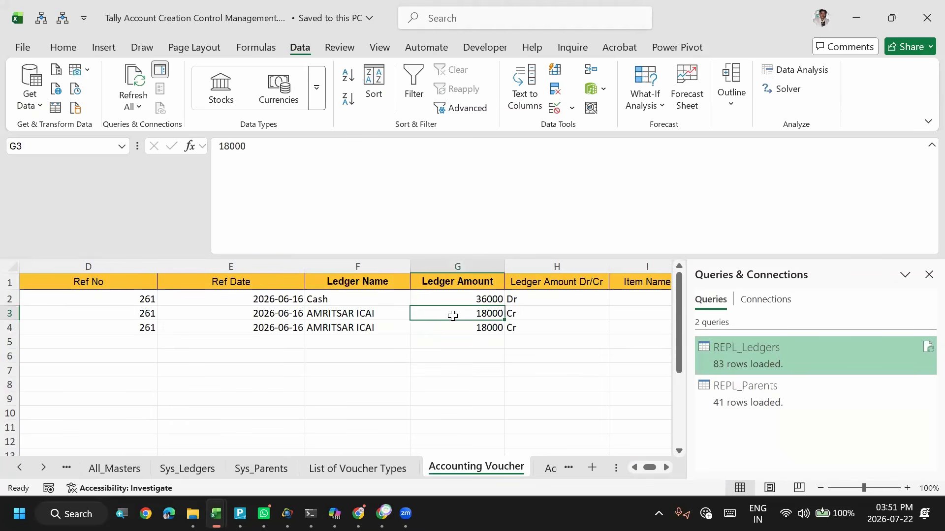
pyautogui.hotkey('alt', 'Tab')
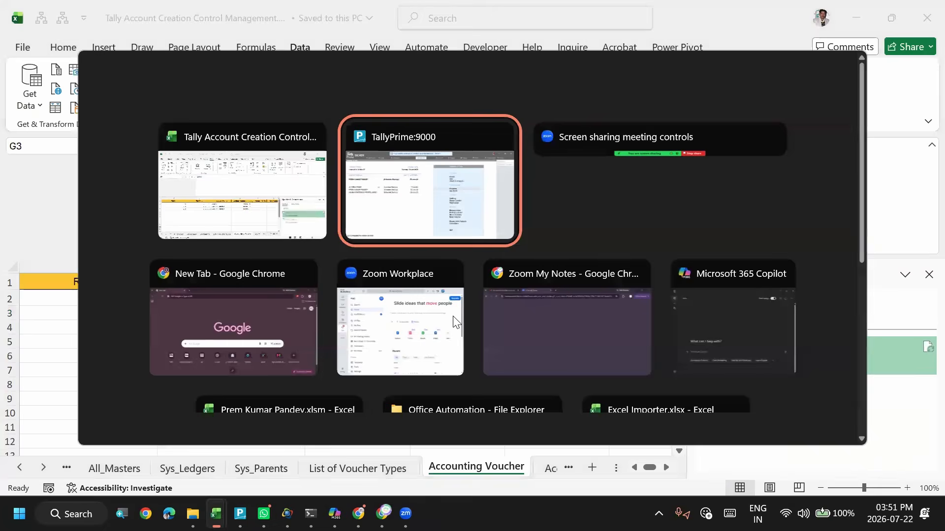
pyautogui.hotkey('alt', 'shift', 'Tab')
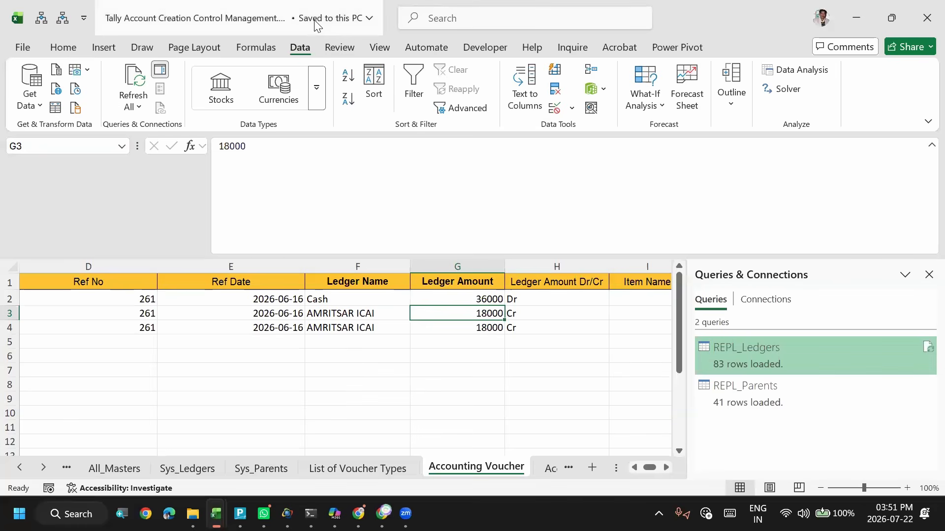
pyautogui.hotkey('alt', 'Tab')
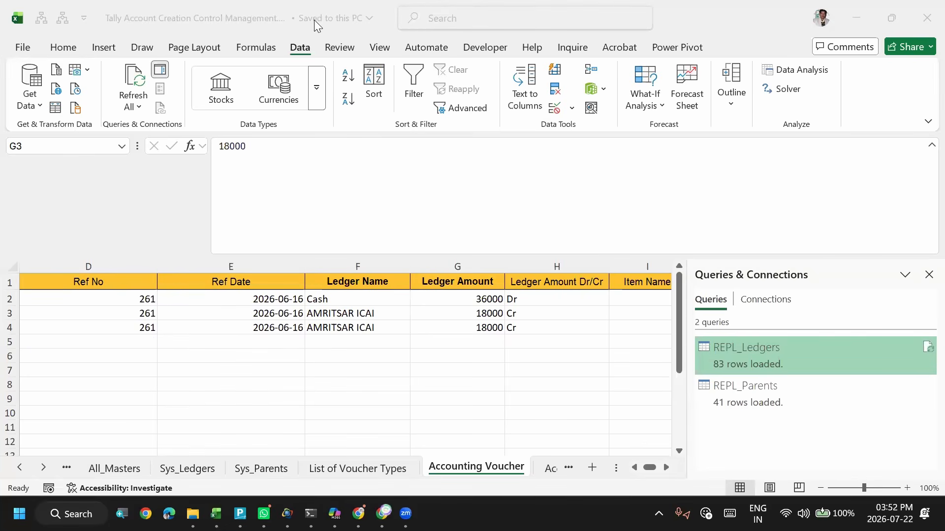
pyautogui.hotkey('alt', 'Tab')
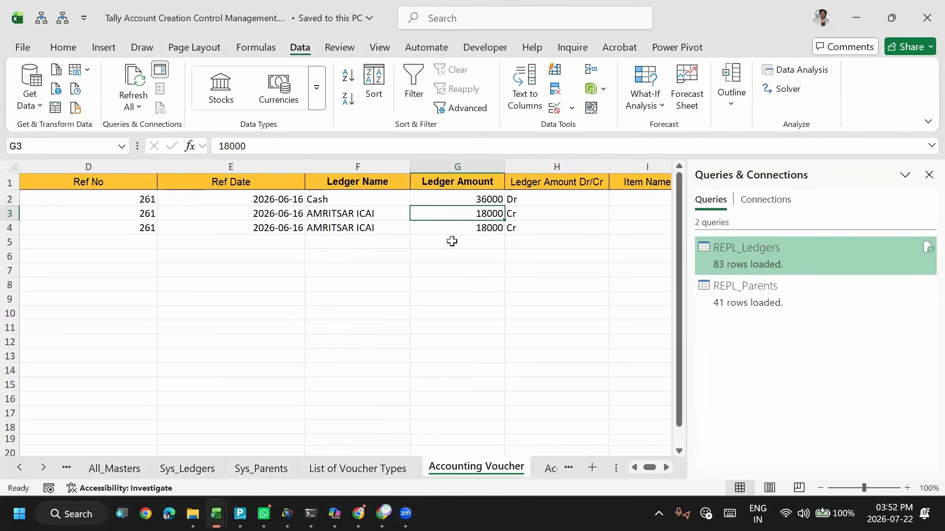
# - Review the second AMRITSAR ICAI row from Voucher Date across to Change Mode, ending at the Cash row's Change Mode
pyautogui.press('Down')
pyautogui.press('Down')
pyautogui.press('Left')
pyautogui.press('Up')
pyautogui.press('Home')
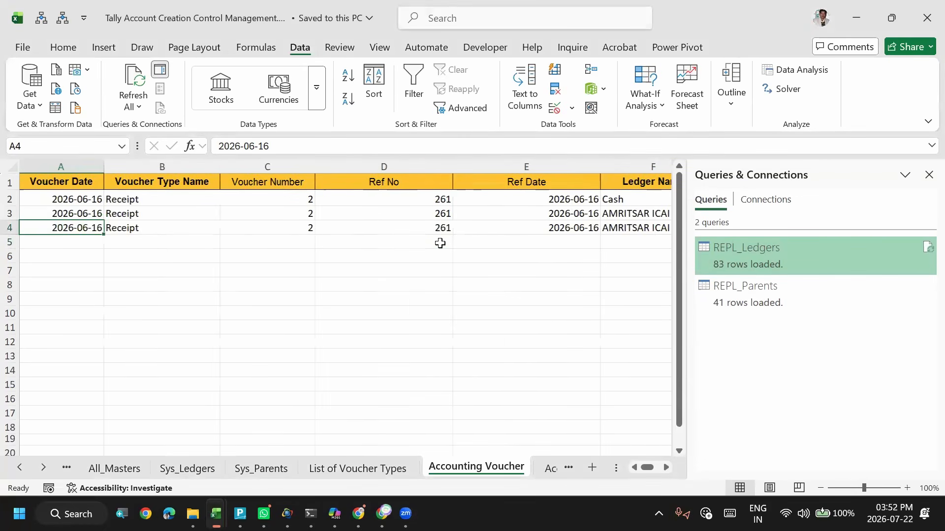
pyautogui.press('Right')
pyautogui.press('Right')
pyautogui.press('Right')
pyautogui.press('Right')
pyautogui.press('Right')
pyautogui.press('Right')
pyautogui.press('Right')
pyautogui.press('Right')
pyautogui.press('Right')
pyautogui.press('Right')
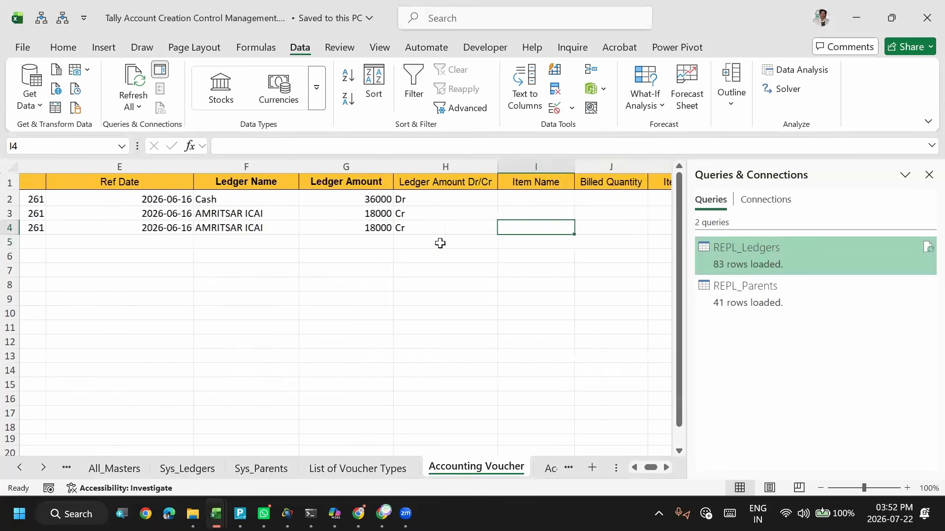
pyautogui.press('Right')
pyautogui.press('Right')
pyautogui.press('Right')
pyautogui.press('Up')
pyautogui.press('Up')
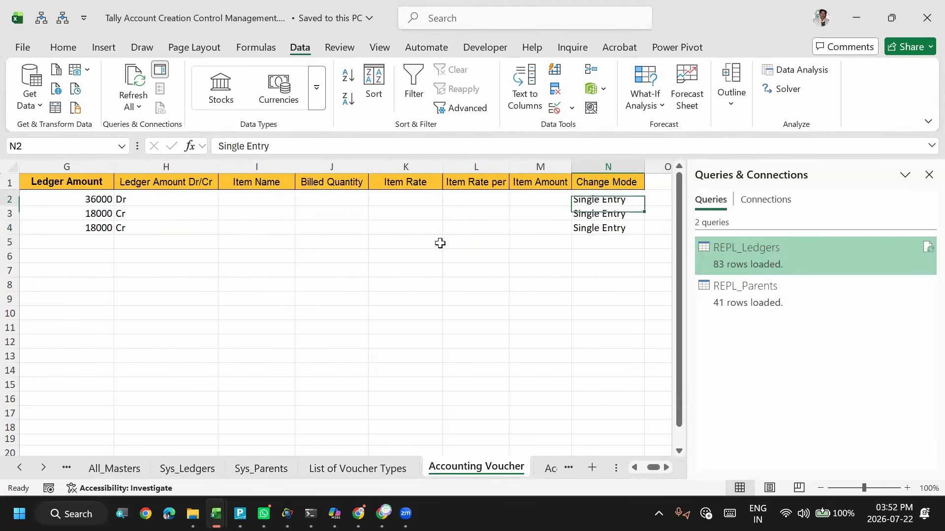
# - Check the Ledger Name, Ledger Amount and Dr/Cr entries of the Cash row and the second AMRITSAR ICAI row
pyautogui.press('Left')
pyautogui.press('Left')
pyautogui.press('Left')
pyautogui.press('Left')
pyautogui.press('Left')
pyautogui.press('Left')
pyautogui.press('Left')
pyautogui.press('Left')
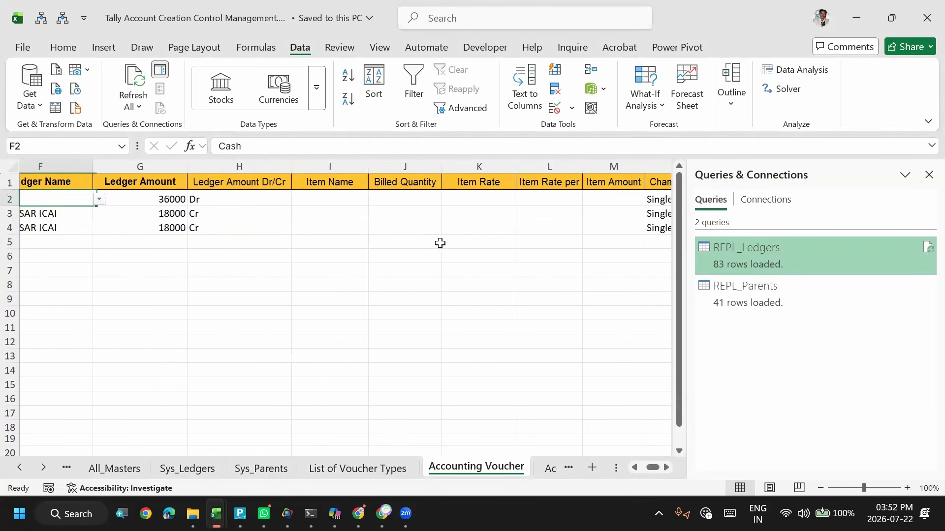
pyautogui.press('Right')
pyautogui.press('Right')
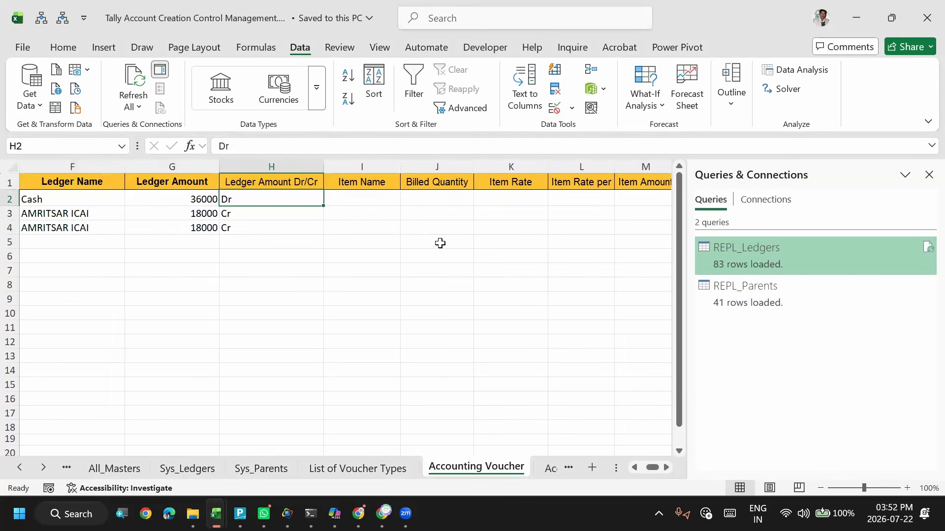
pyautogui.press('Left')
pyautogui.press('Down')
pyautogui.press('Down')
# - Check the Ref No and Ref Date columns of the two AMRITSAR ICAI rows
pyautogui.press('Right')
pyautogui.press('Left')
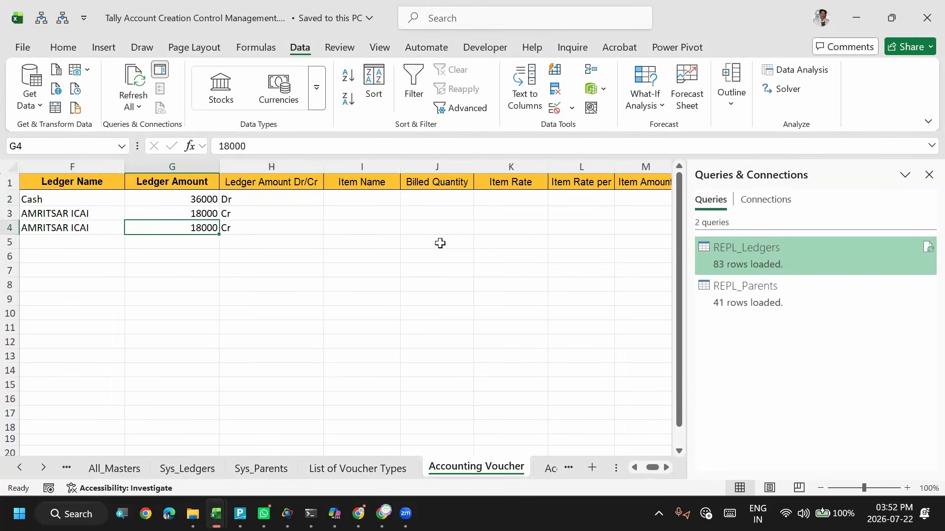
pyautogui.press('Left')
pyautogui.press('Left')
pyautogui.press('Left')
pyautogui.press('Left')
pyautogui.press('Left')
pyautogui.press('Right')
pyautogui.press('Right')
pyautogui.press('Right')
pyautogui.press('Left')
pyautogui.press('Up')
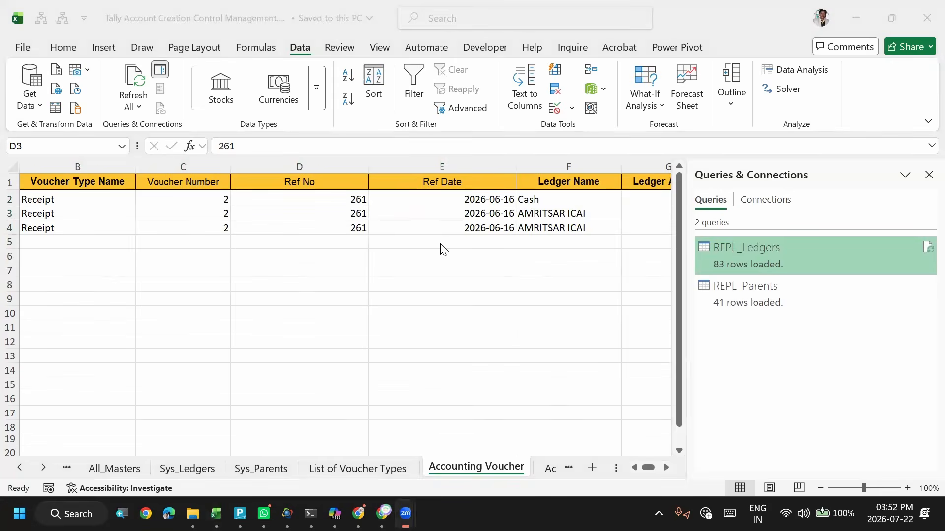
# - Switch to TallyPrime and open the AMRITSAR ICAI ledger report from the account books
pyautogui.hotkey('alt', 'Tab')
pyautogui.hotkey('alt', 'Tab')
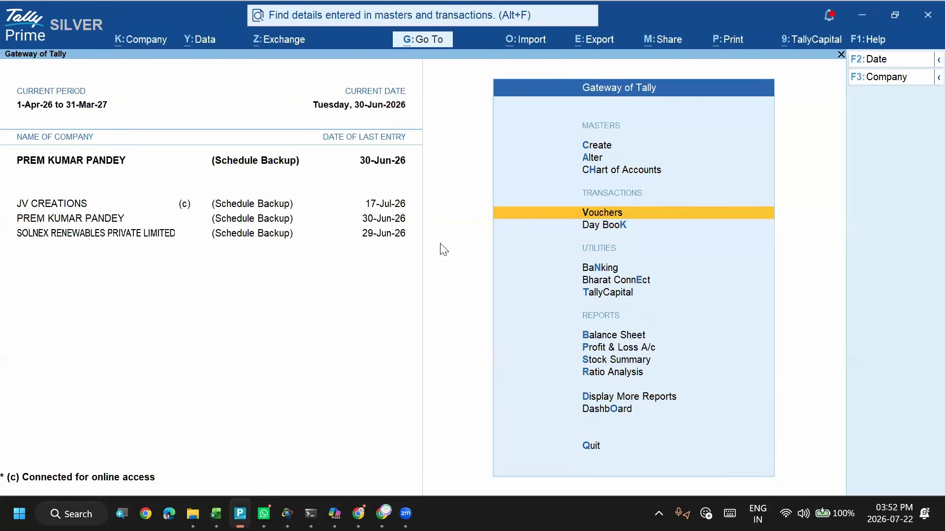
pyautogui.press('d')
pyautogui.press('a')
pyautogui.press('Return')
pyautogui.write('am')
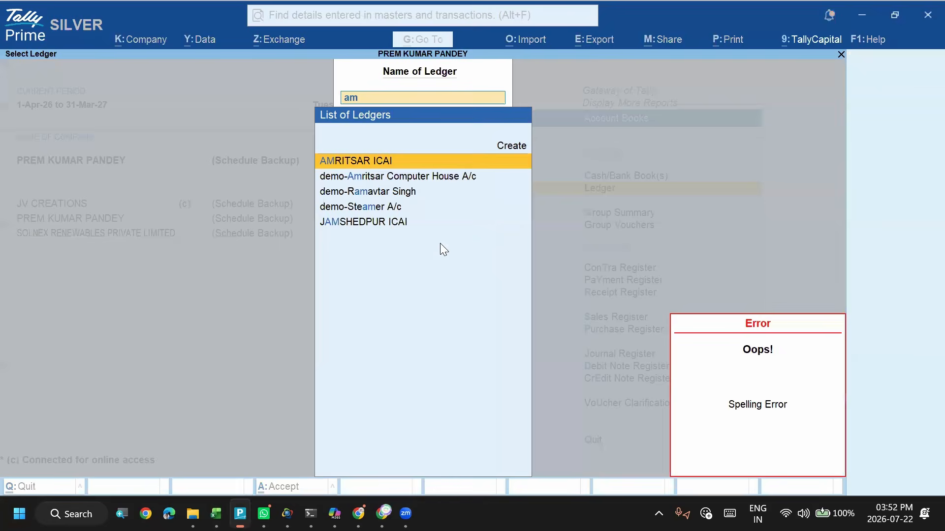
pyautogui.press('Return')
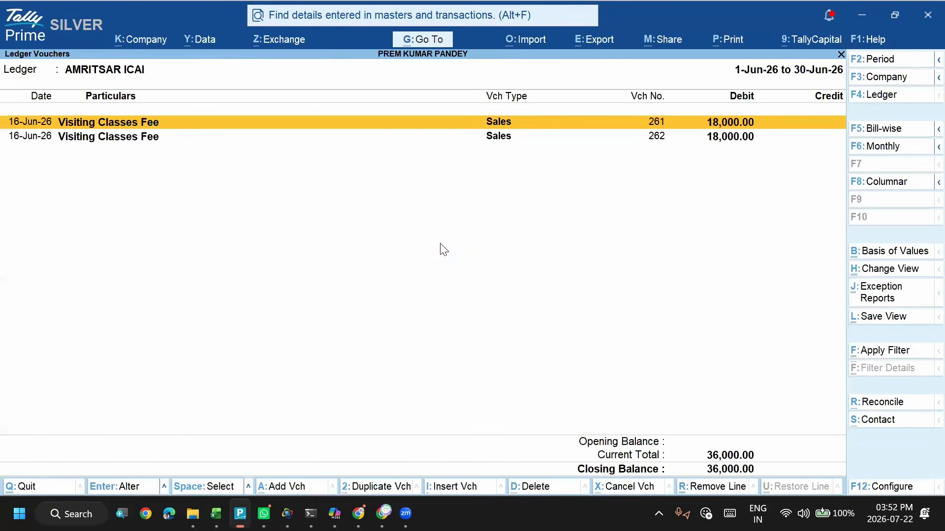
# - Switch to the Tally Account Creation Control Management workbook and set the second AMRITSAR ICAI row's Ref No to 262
pyautogui.hotkey('alt', 'Tab')
pyautogui.hotkey('alt', 'Tab')
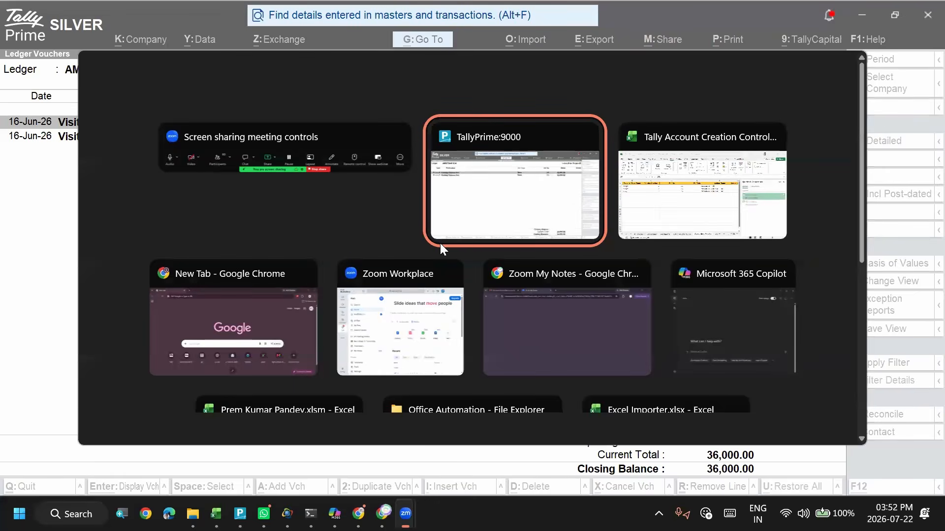
pyautogui.hotkey('alt', 'Tab')
pyautogui.press('Tab')
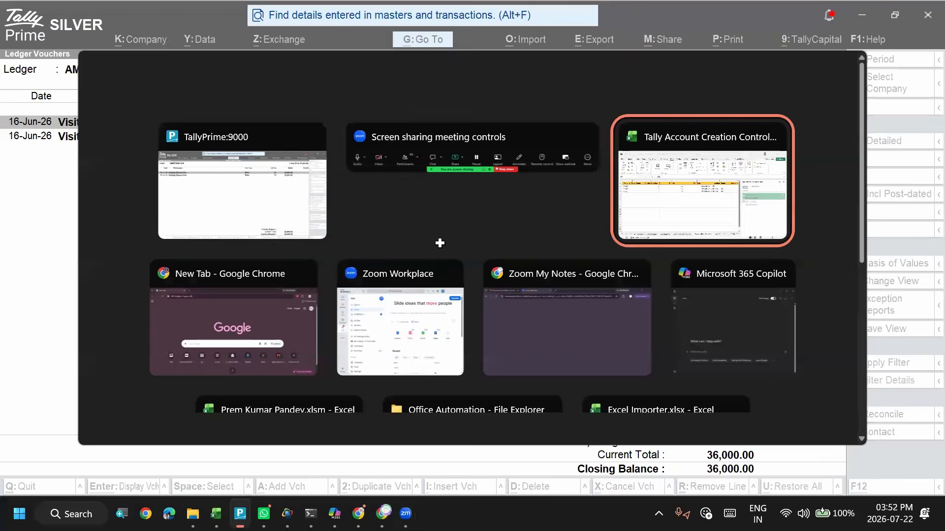
pyautogui.press('Down')
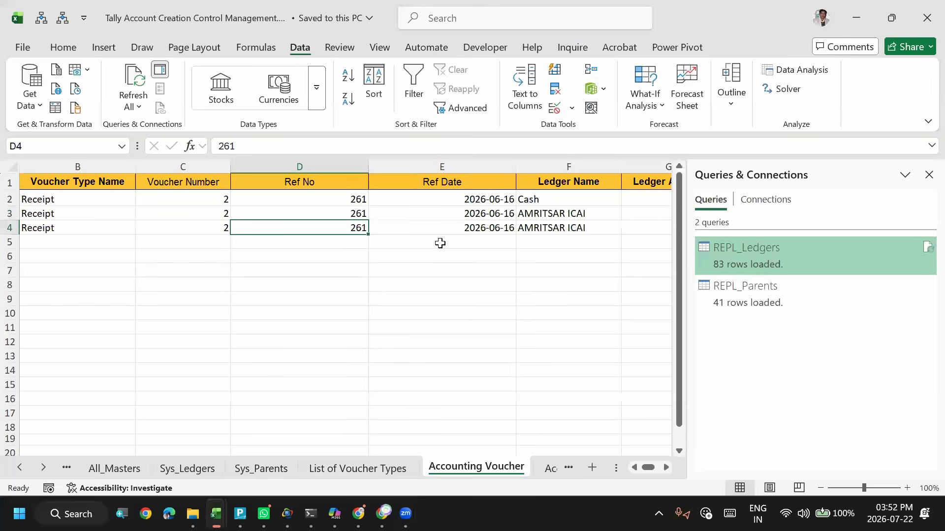
pyautogui.write('262')
pyautogui.press('Return')
# - Clear the Ref No of the Cash row and save the workbook
pyautogui.press('Up')
pyautogui.press('Up')
pyautogui.press('Up')
pyautogui.press('Delete')
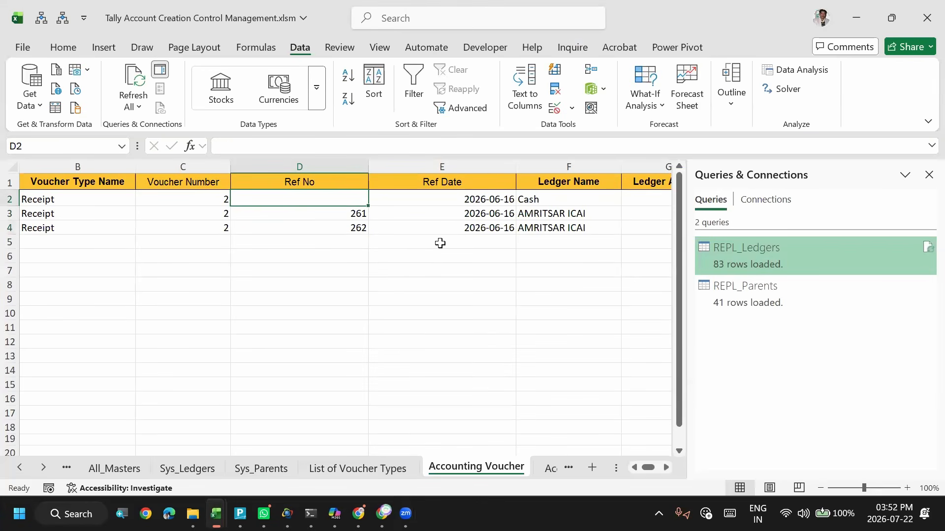
pyautogui.hotkey('ctrl', 's')
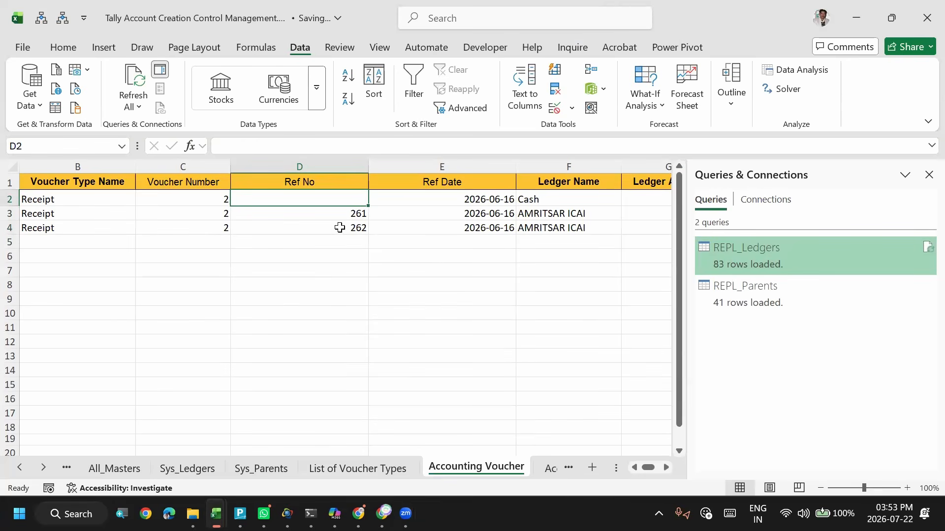
pyautogui.click(340, 227)
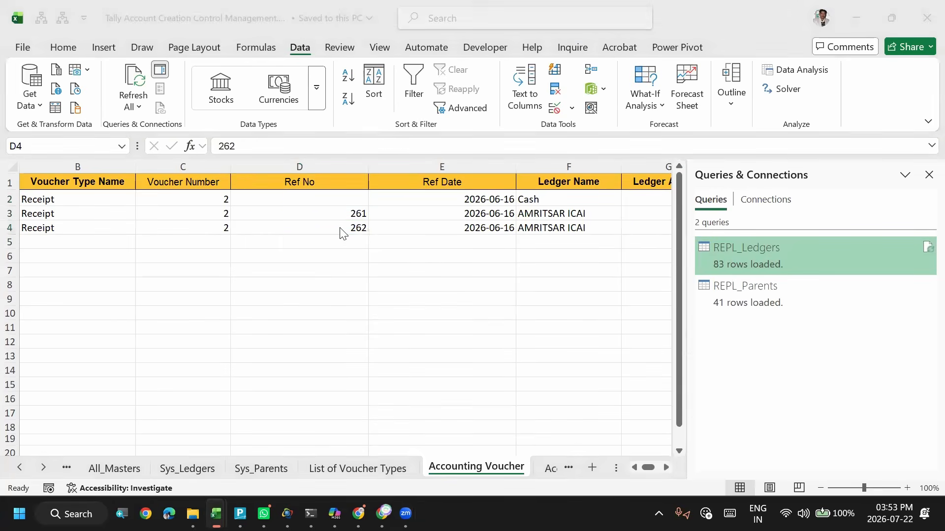
# - Switch to TallyPrime and set up a transactions import from the Accounting Voucher worksheet with the Receipts mapping template
pyautogui.hotkey('alt', 'Tab')
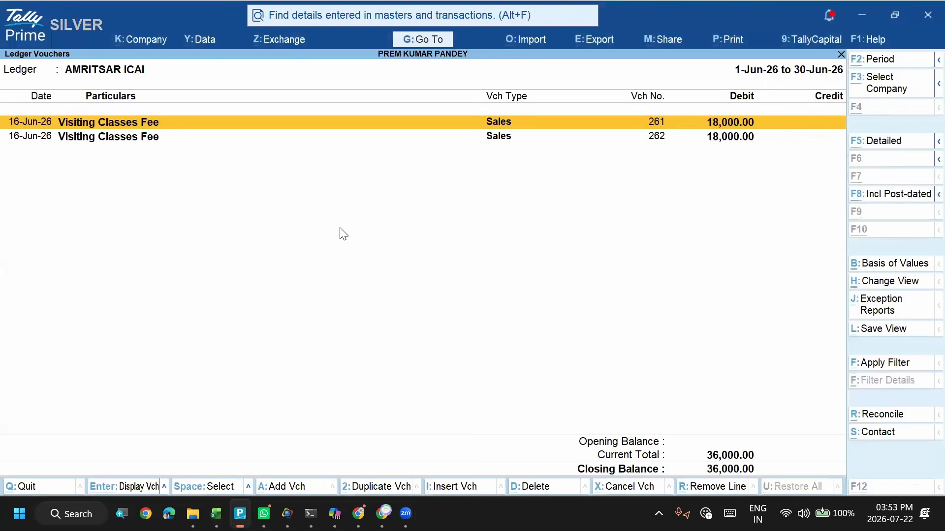
pyautogui.hotkey('alt', 'o')
pyautogui.press('Down')
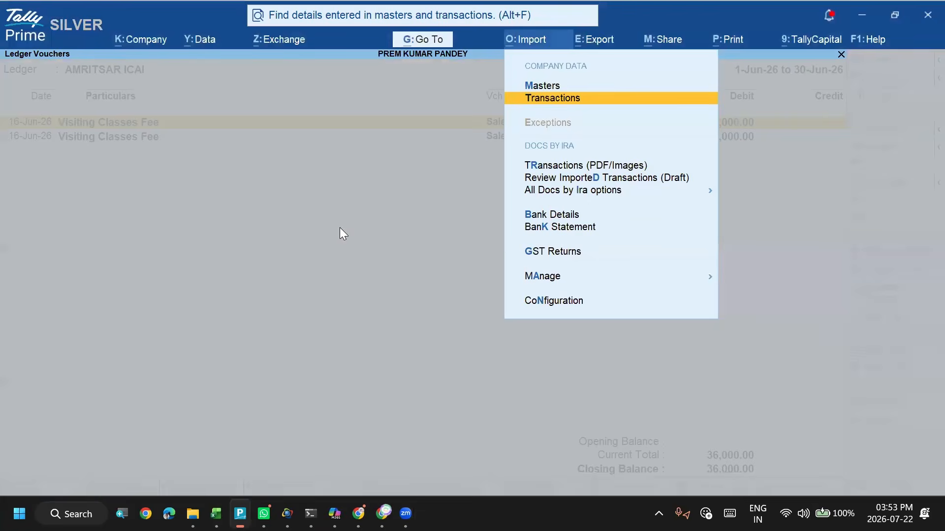
pyautogui.press('Return')
pyautogui.press('Return')
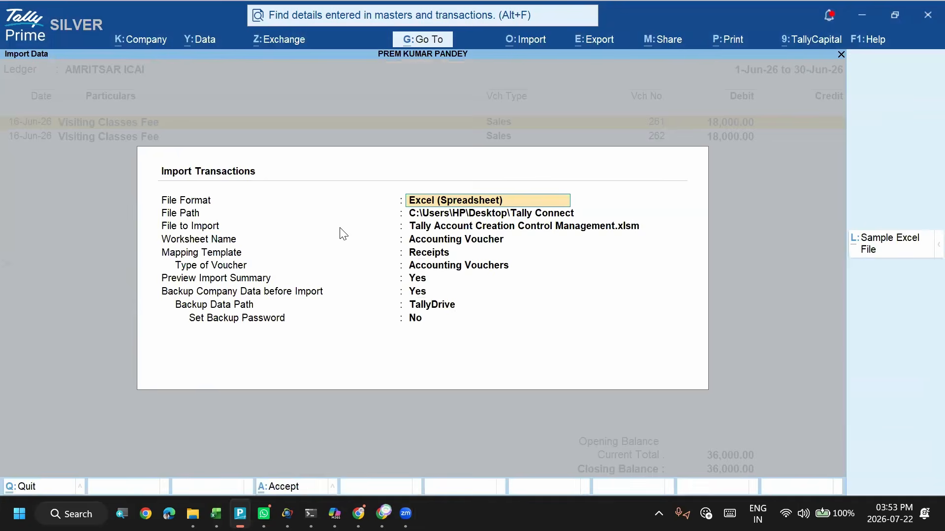
pyautogui.press('Return')
pyautogui.press('Return')
pyautogui.press('Return')
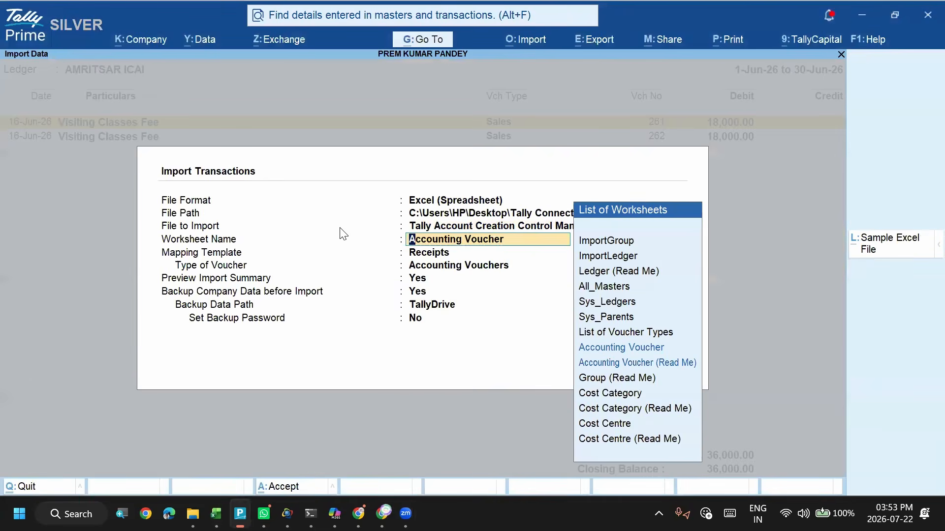
pyautogui.press('Return')
# - Keep the import preview and pre-import backup enabled, and choose a local folder as the backup data path instead of TallyDrive
pyautogui.press('Return')
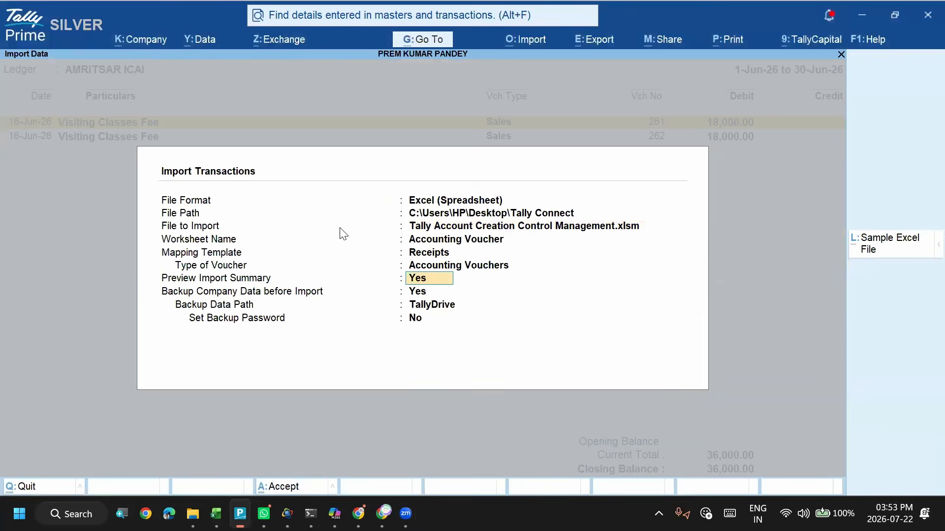
pyautogui.press('Return')
pyautogui.press('Return')
pyautogui.press('Up')
pyautogui.press('Up')
pyautogui.press('Return')
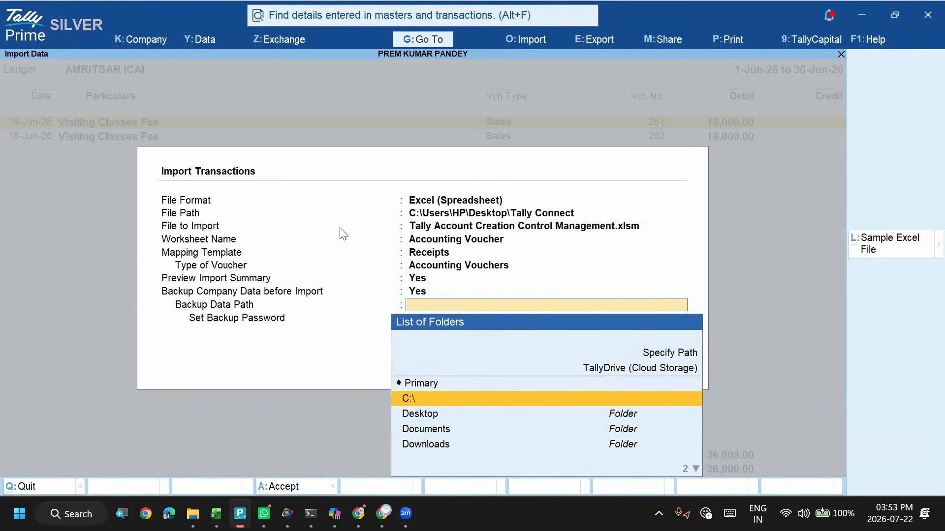
pyautogui.press('Down')
pyautogui.press('Return')
pyautogui.write('ta')
pyautogui.press('Down')
pyautogui.press('Down')
pyautogui.press('Down')
pyautogui.press('Down')
pyautogui.press('Return')
# - Accept the import settings and import the Receipt voucher from the preview summary
pyautogui.hotkey('ctrl', 'a')
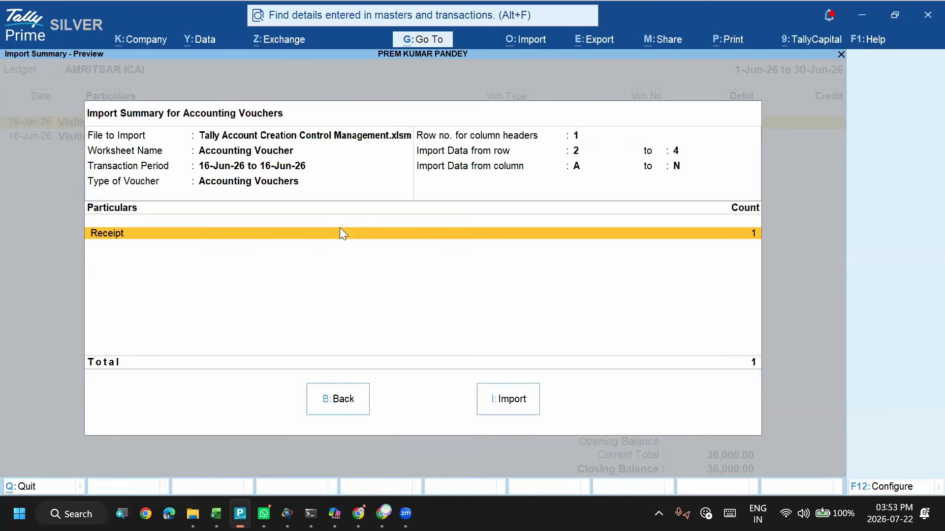
pyautogui.click(509, 404)
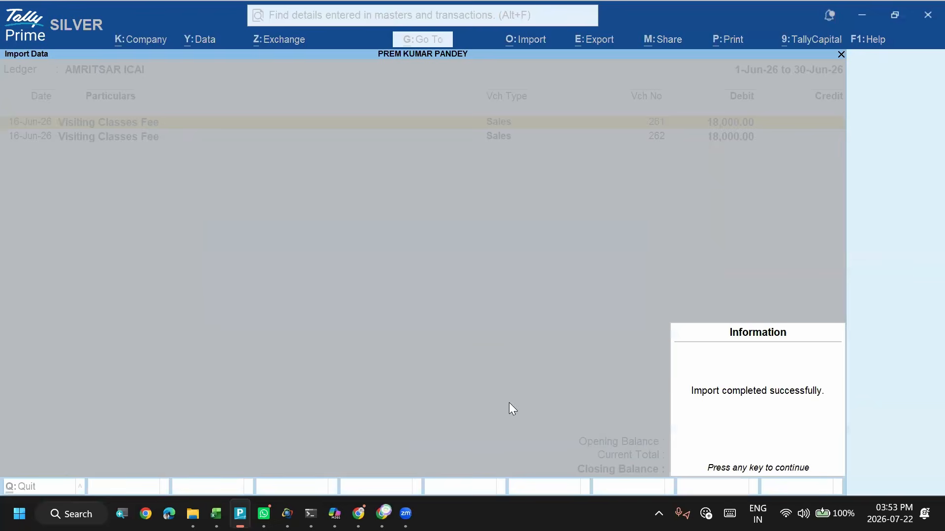
pyautogui.click(716, 412)
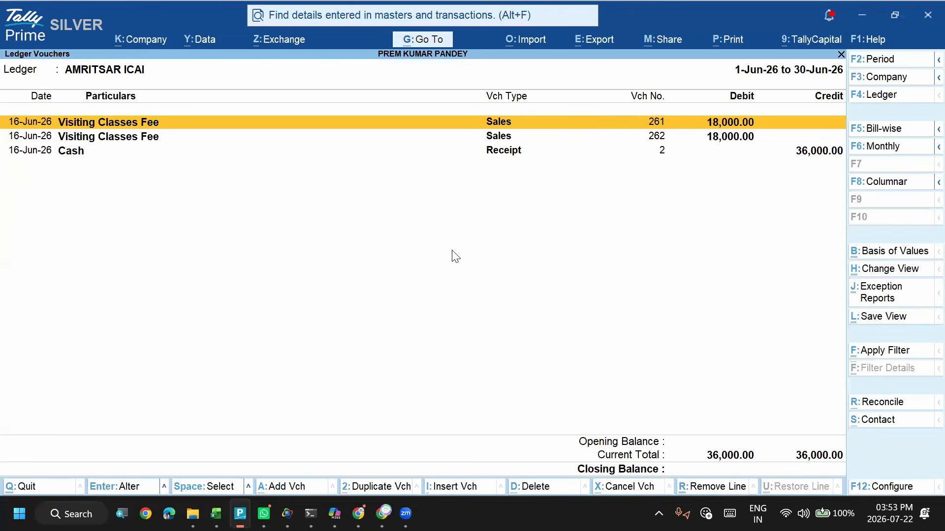
# - Open the imported Cash receipt voucher and adjust the first AMRITSAR ICAI amount as Agst Ref to bill 261
pyautogui.press('Down')
pyautogui.press('Down')
pyautogui.press('Return')
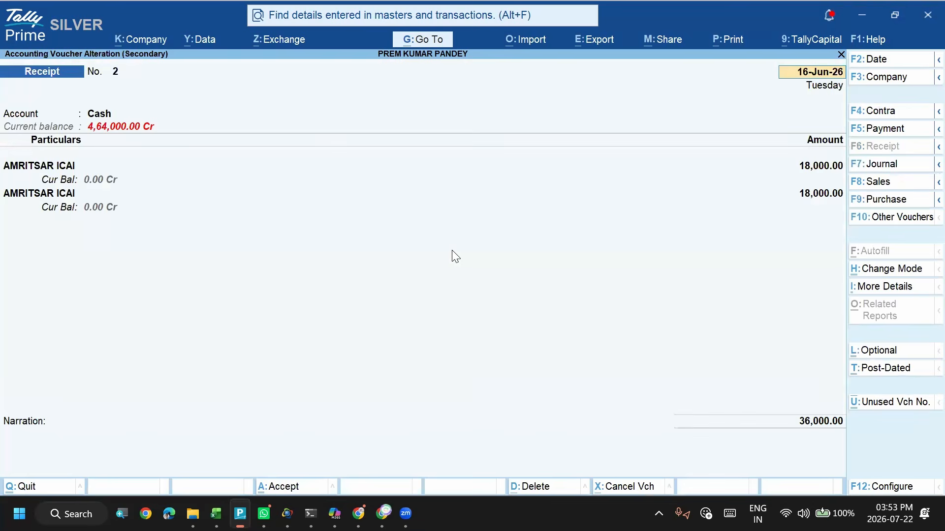
pyautogui.press('Return')
pyautogui.press('Return')
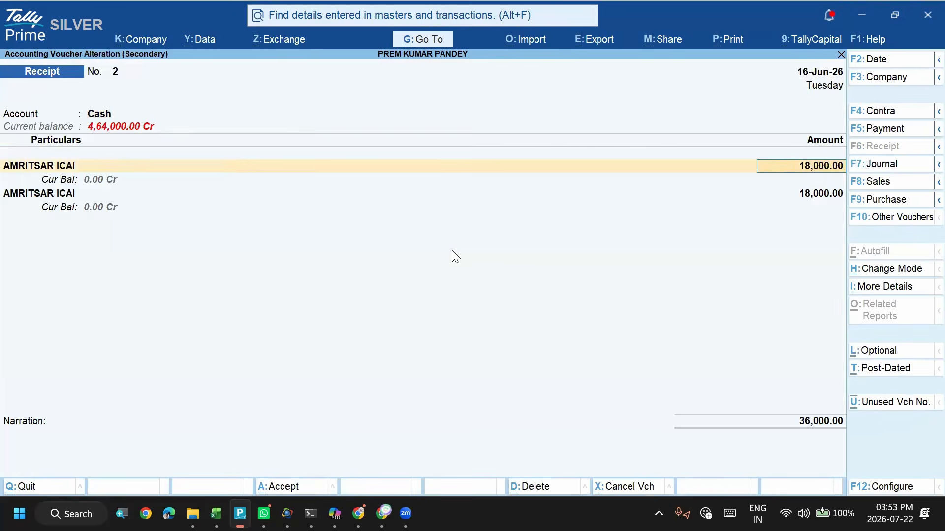
pyautogui.press('Return')
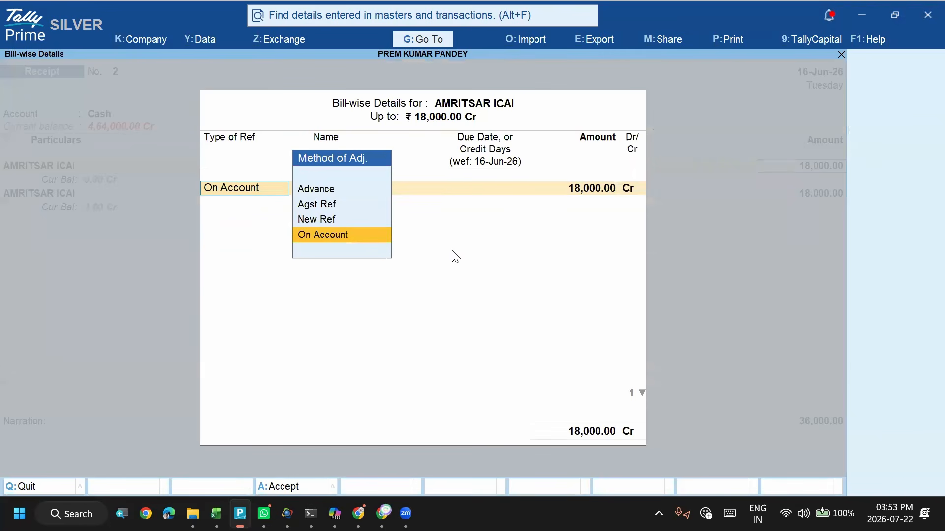
pyautogui.press('Up')
pyautogui.press('Up')
pyautogui.press('Return')
pyautogui.press('Return')
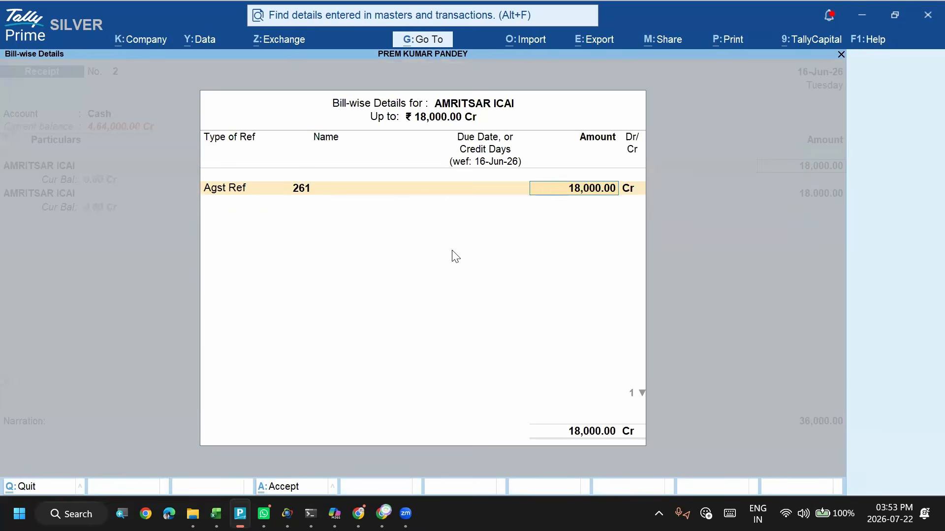
pyautogui.press('Return')
# - Adjust the second AMRITSAR ICAI amount of 18,000.00 as Agst Ref to pending bill 262
pyautogui.press('Return')
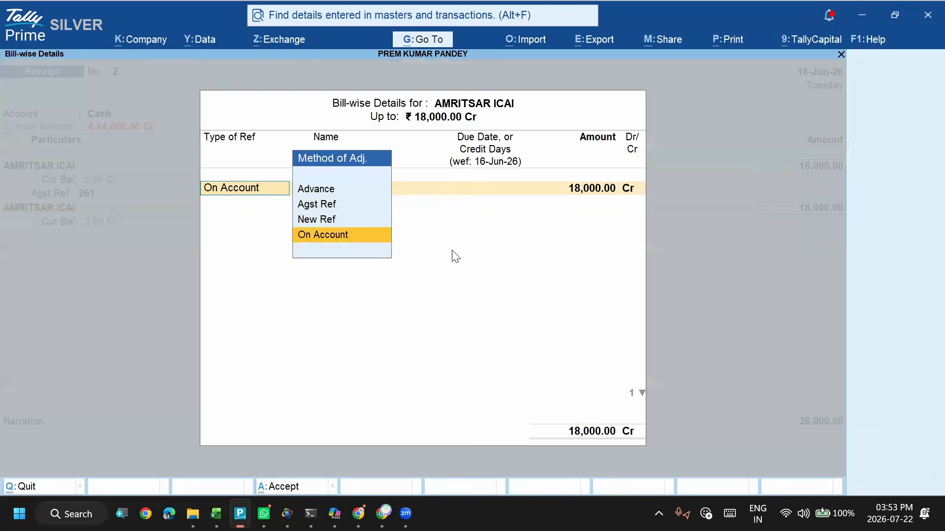
pyautogui.press('Up')
pyautogui.press('Up')
pyautogui.press('Return')
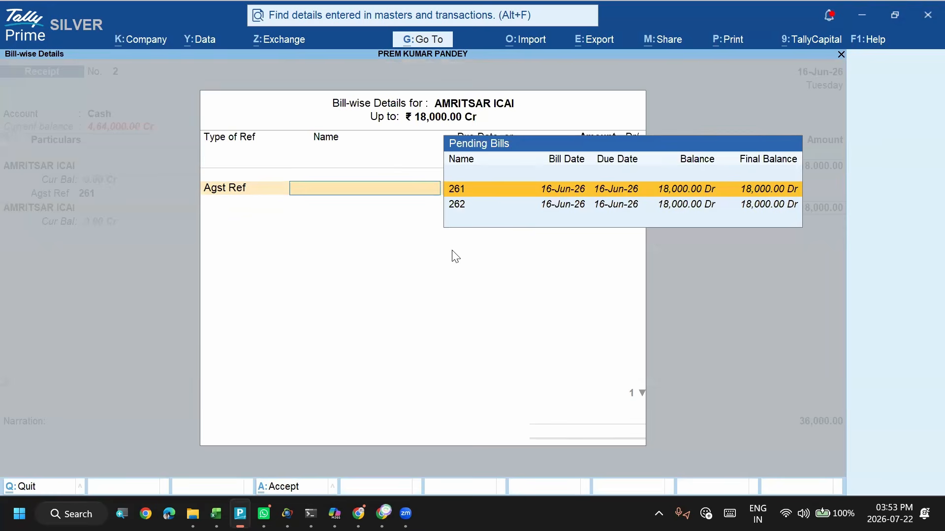
pyautogui.press('Down')
pyautogui.press('Return')
pyautogui.press('Return')
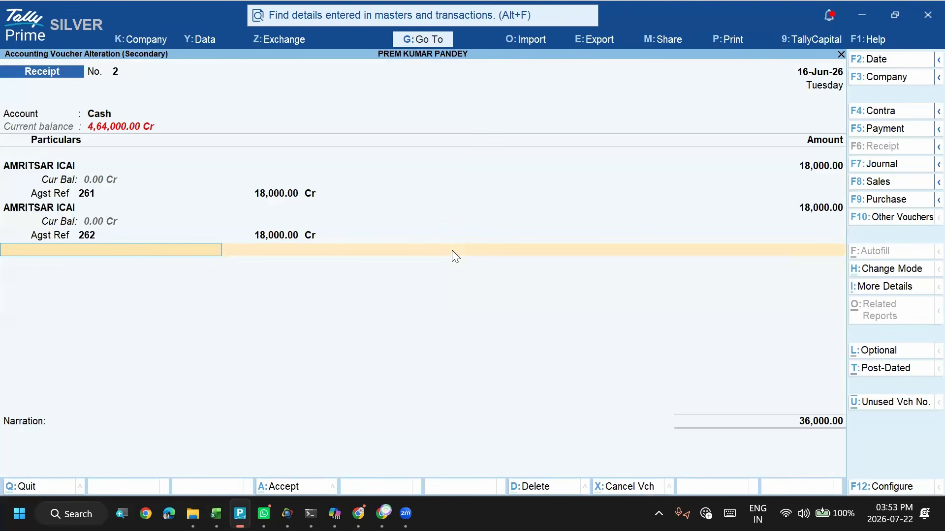
# - Accept the altered receipt voucher with its bill-wise references
pyautogui.press('ctrl')
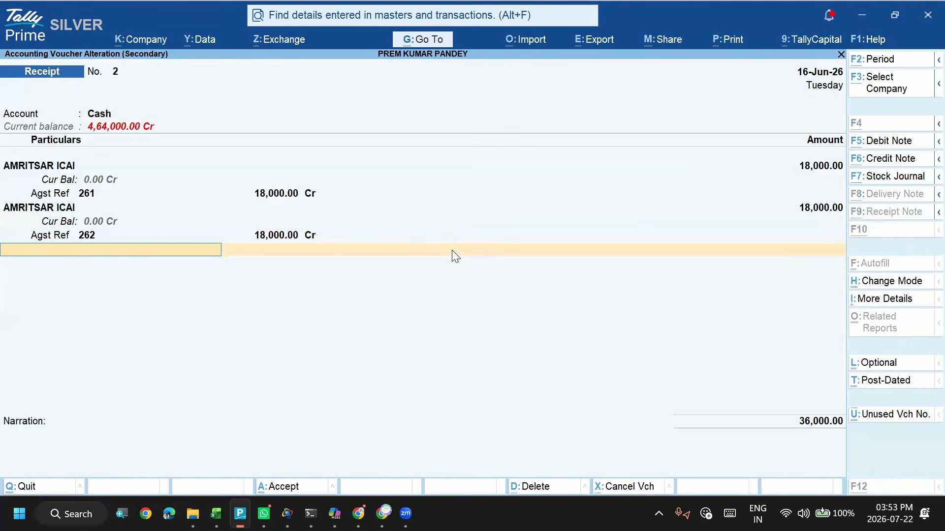
pyautogui.hotkey('alt', 'Tab')
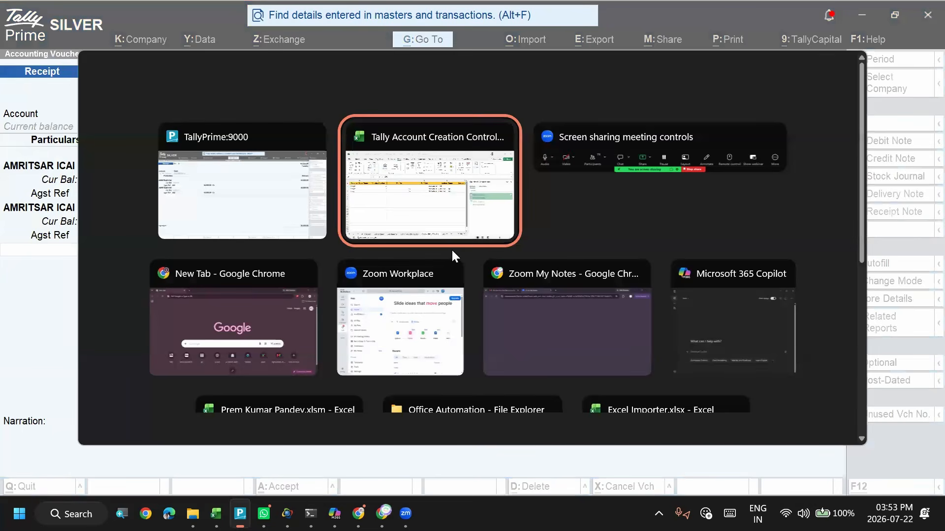
pyautogui.hotkey('alt', 'shift', 'Tab')
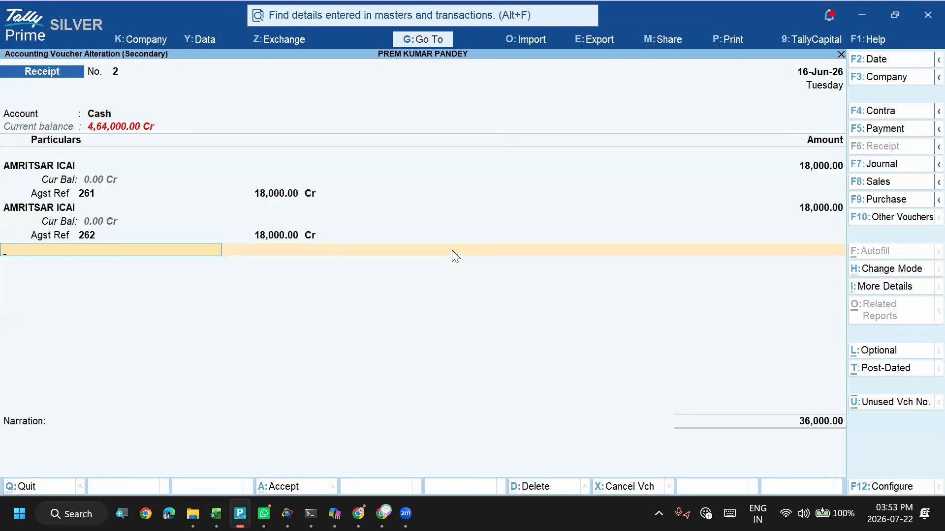
pyautogui.press('ctrl')
pyautogui.press('ctrl')
pyautogui.hotkey('ctrl', 'a')
pyautogui.press('Escape')
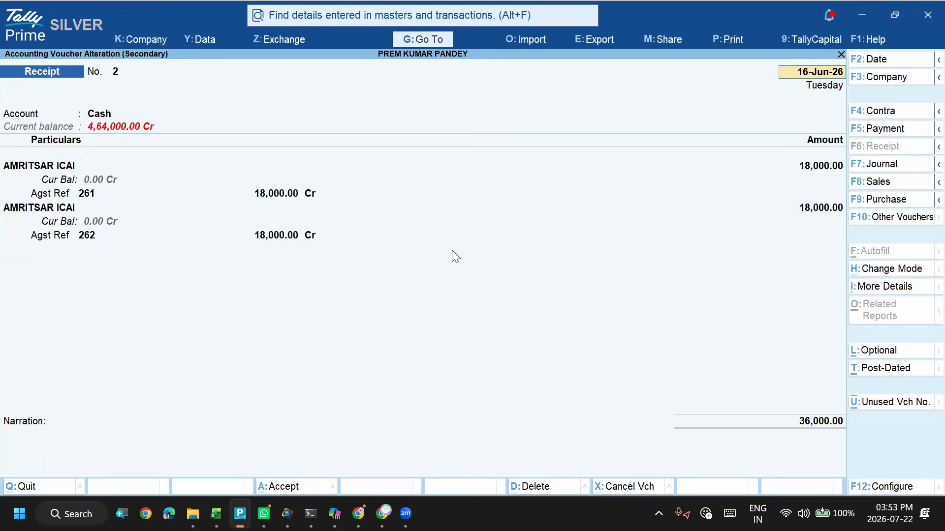
# - Review the receipt voucher's account, ledger lines and Agst Ref bill details, and return to the ledger vouchers report
pyautogui.press('Return')
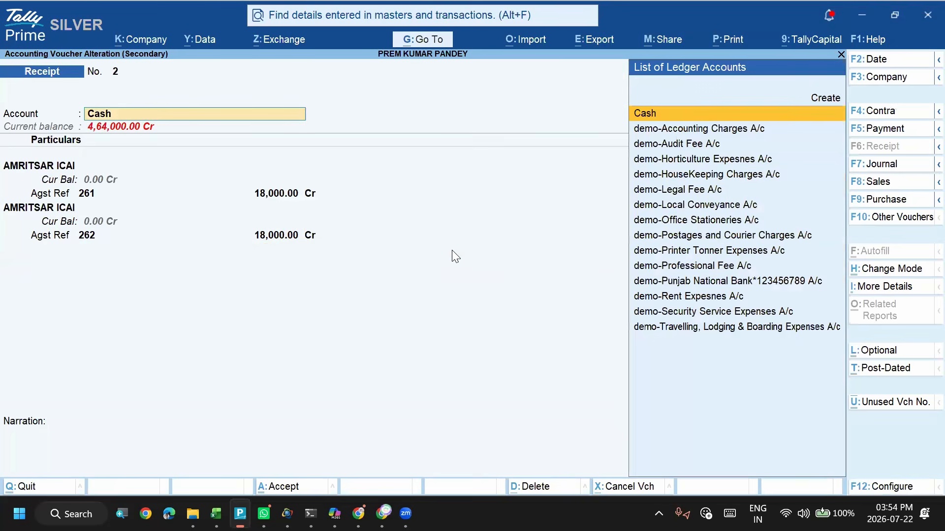
pyautogui.press('Return')
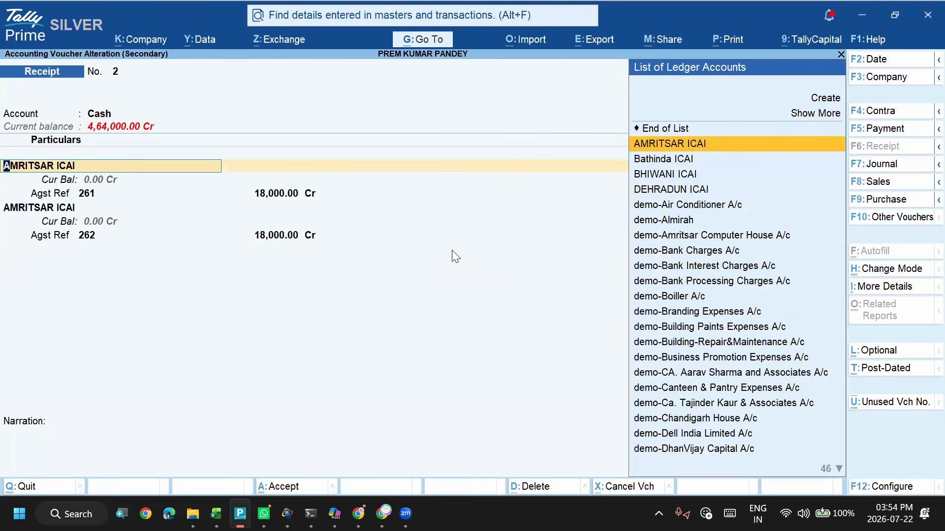
pyautogui.press('Return')
pyautogui.press('Return')
pyautogui.press('Return')
pyautogui.press('Return')
pyautogui.press('Return')
pyautogui.press('Return')
pyautogui.press('Return')
pyautogui.press('Return')
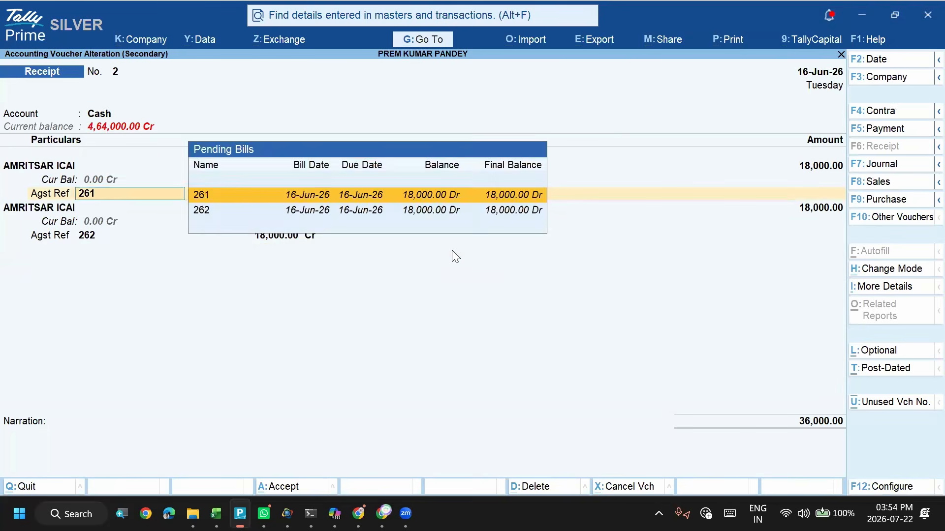
pyautogui.press('Return')
pyautogui.press('Return')
pyautogui.press('Return')
pyautogui.press('Return')
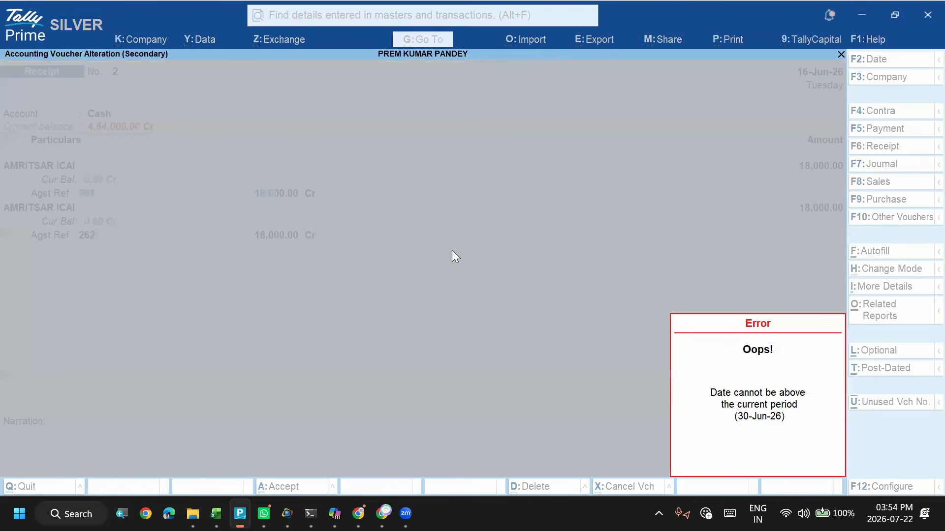
pyautogui.press('Escape')
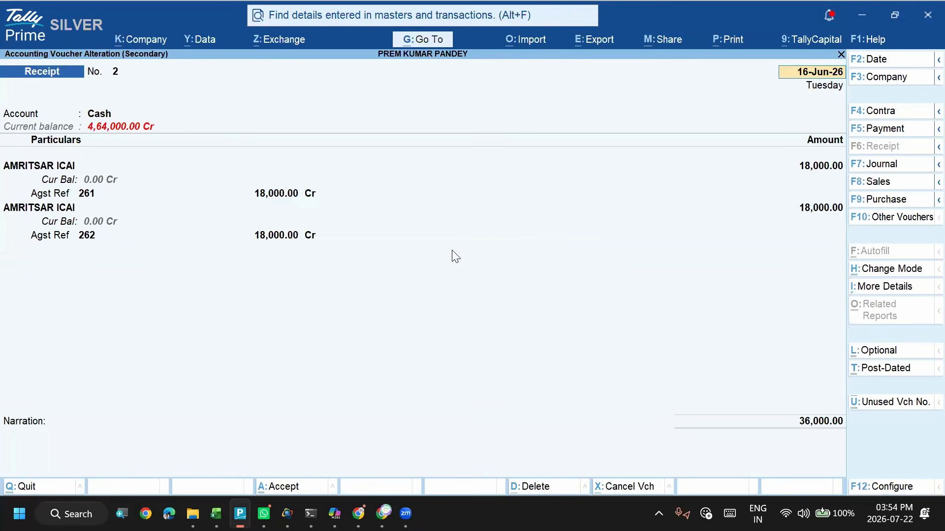
pyautogui.press('Escape')
pyautogui.press('Escape')
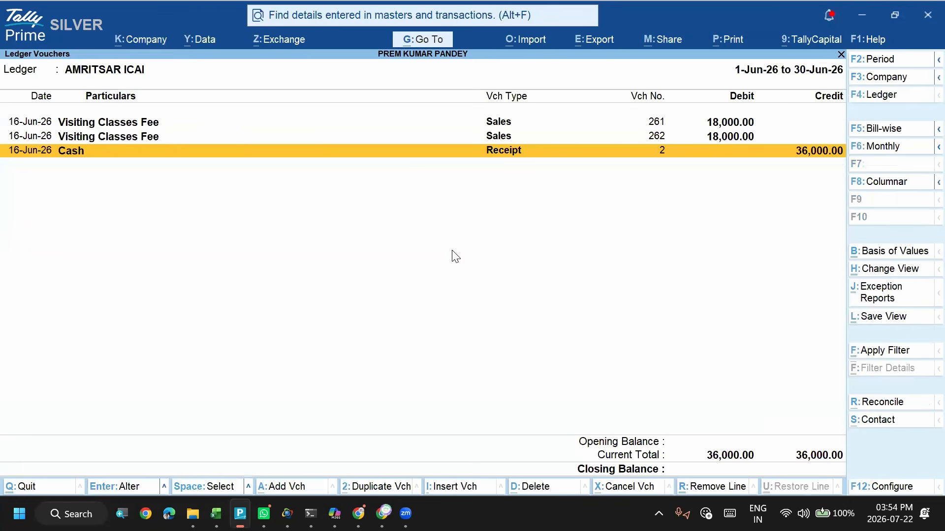
# - Go back to the account books and reopen the AMRITSAR ICAI ledger report
pyautogui.press('Escape')
pyautogui.press('Escape')
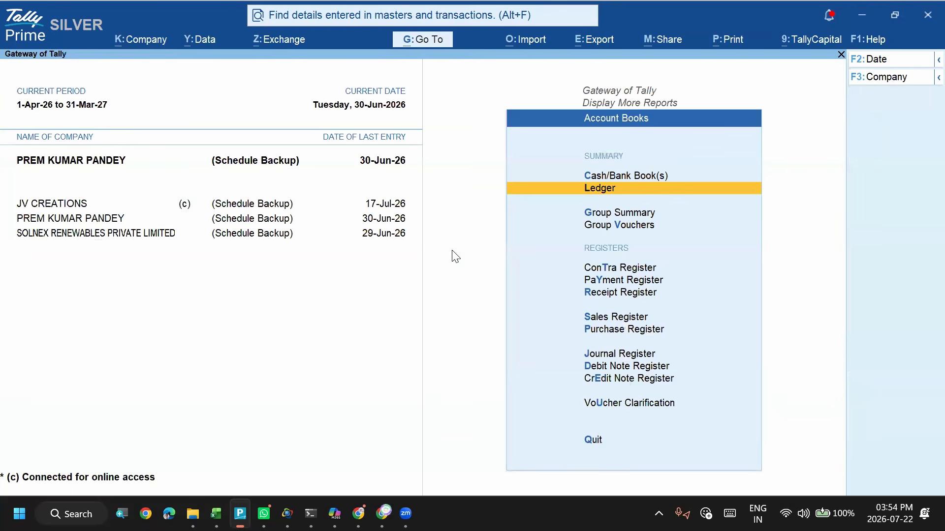
pyautogui.click(599, 189)
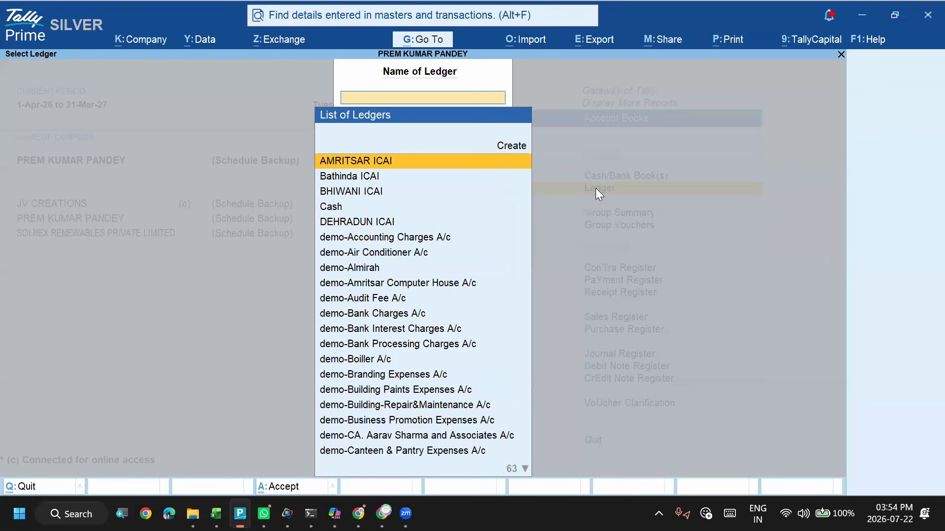
pyautogui.press('Return')
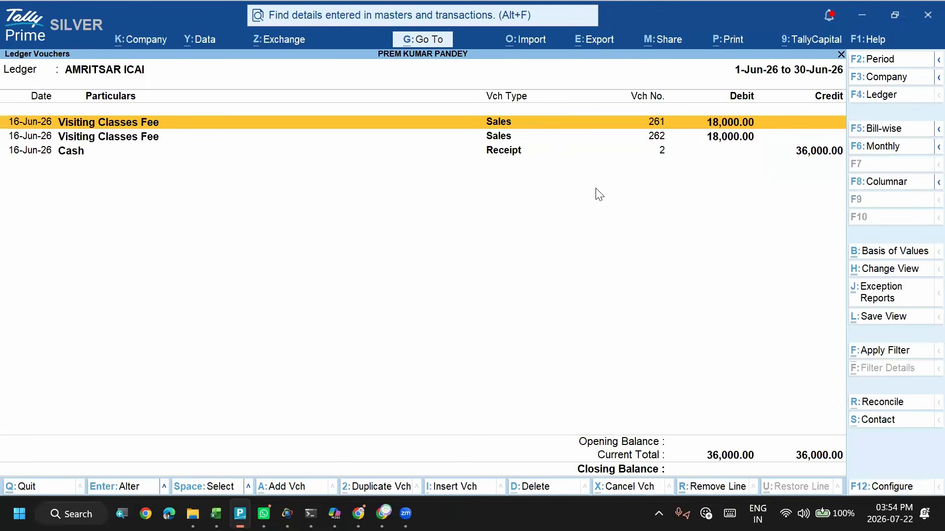
# - Open receipt voucher 2 from the AMRITSAR ICAI ledger vouchers to view its two ledger lines
pyautogui.press('Down')
pyautogui.press('Down')
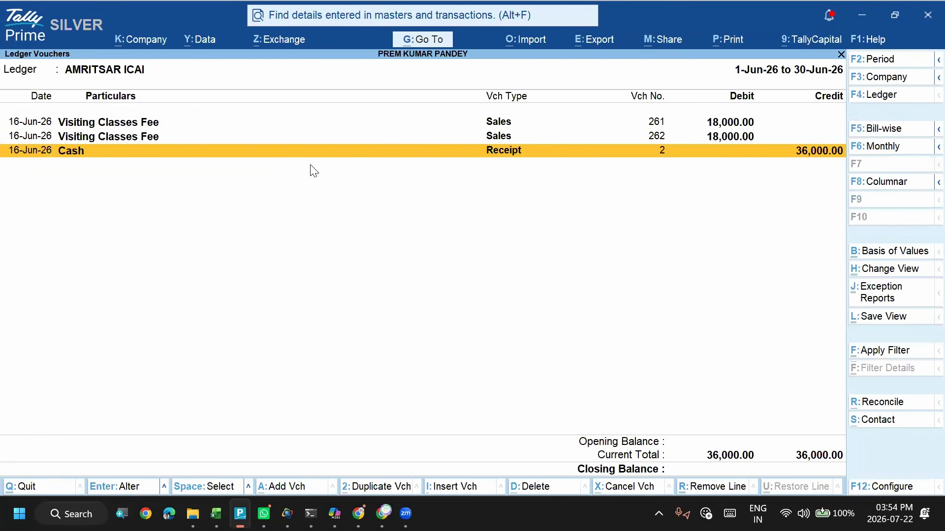
pyautogui.hotkey('alt', 'Tab')
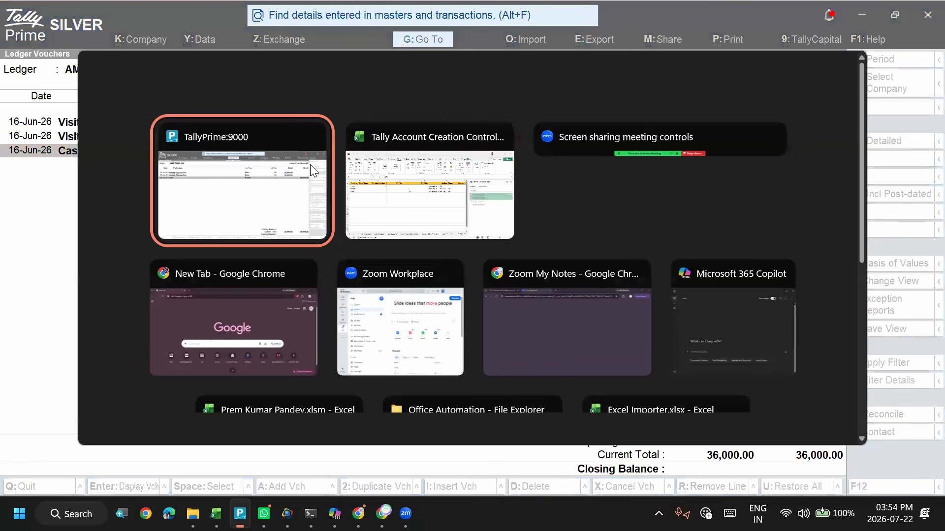
pyautogui.press('Return')
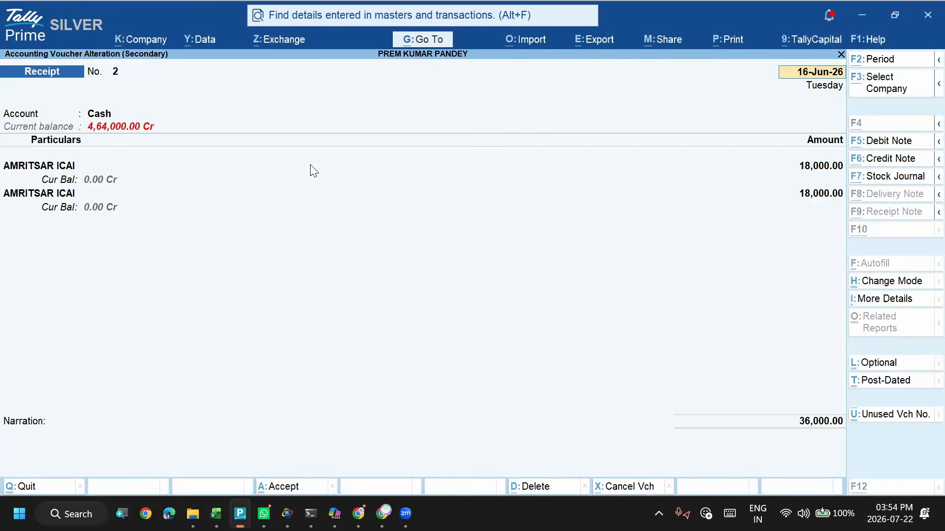
pyautogui.hotkey('alt', 'Tab')
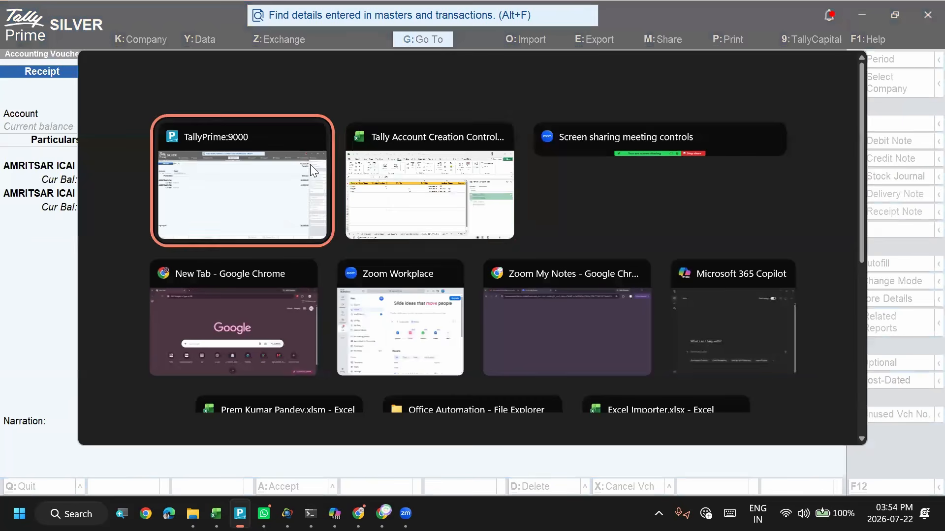
pyautogui.hotkey('alt', 'Tab')
pyautogui.click(310, 164)
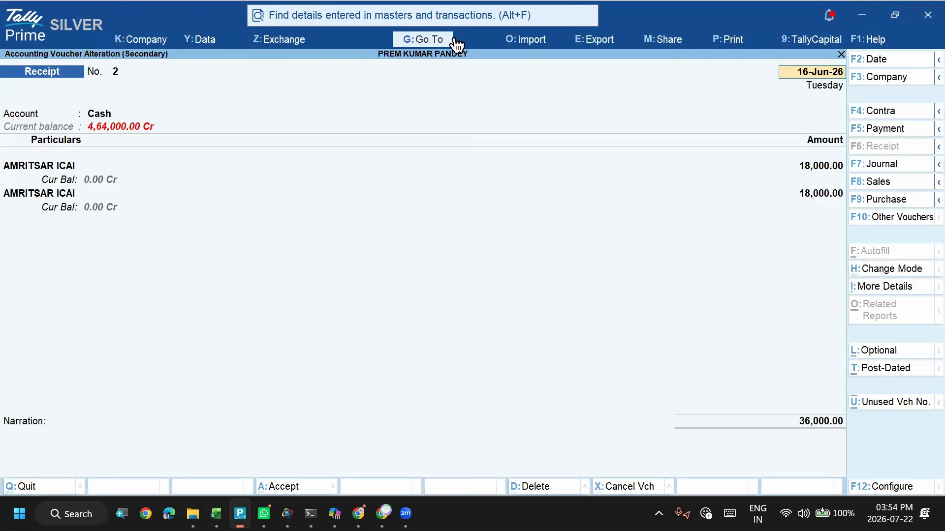
# - Switch to the Excel Accounting Voucher sheet and examine its Ref No and Ref Date columns
pyautogui.hotkey('alt', 'Tab')
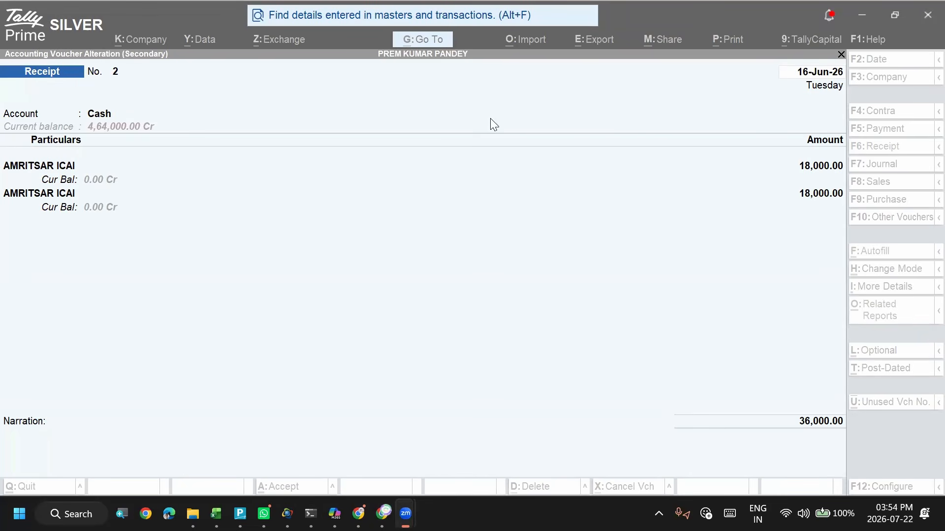
pyautogui.hotkey('alt', 'Tab')
pyautogui.hotkey('alt', 'Tab')
pyautogui.hotkey('alt', 'Tab')
pyautogui.hotkey('alt', 'shift', 'Tab')
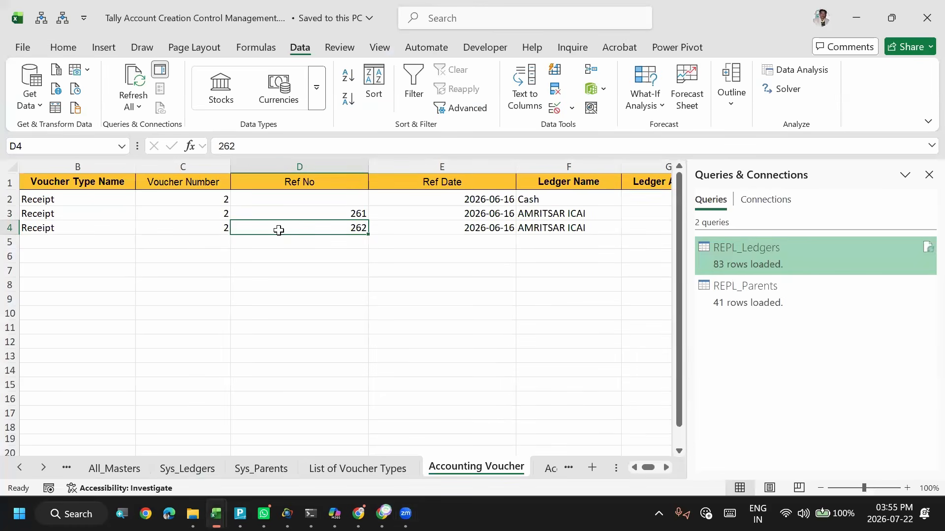
pyautogui.click(285, 183)
pyautogui.press('Right')
pyautogui.press('Right')
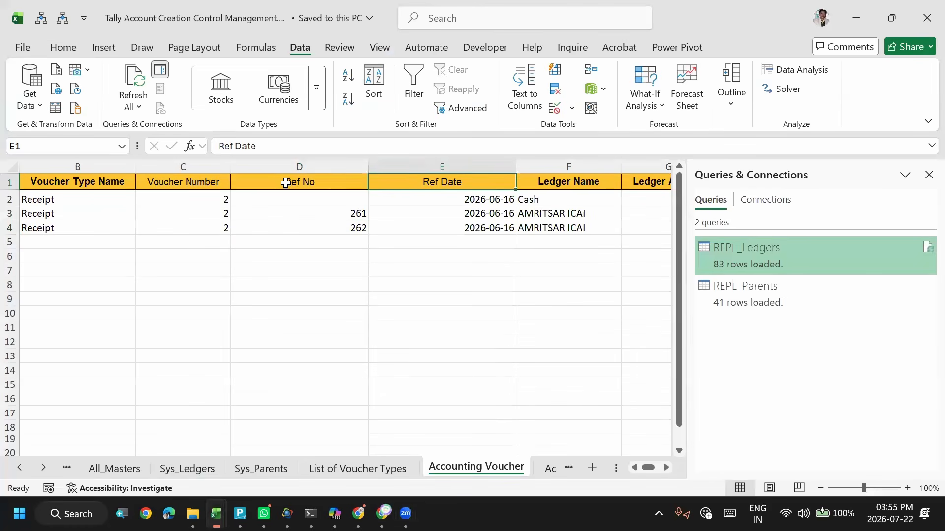
pyautogui.press('Left')
pyautogui.press('Left')
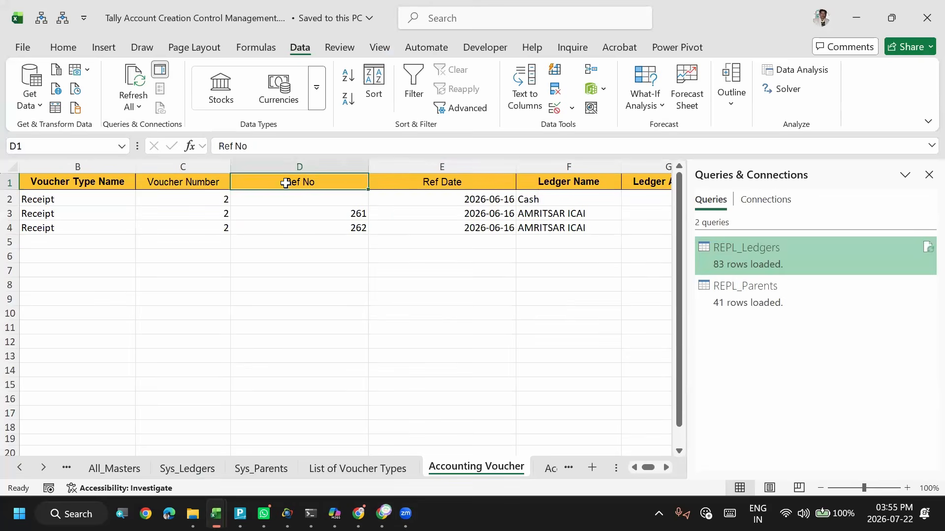
# - Switch back to TallyPrime, accept receipt voucher 2, and return to sales voucher 262 in the AMRITSAR ICAI ledger report
pyautogui.hotkey('alt', 'Tab')
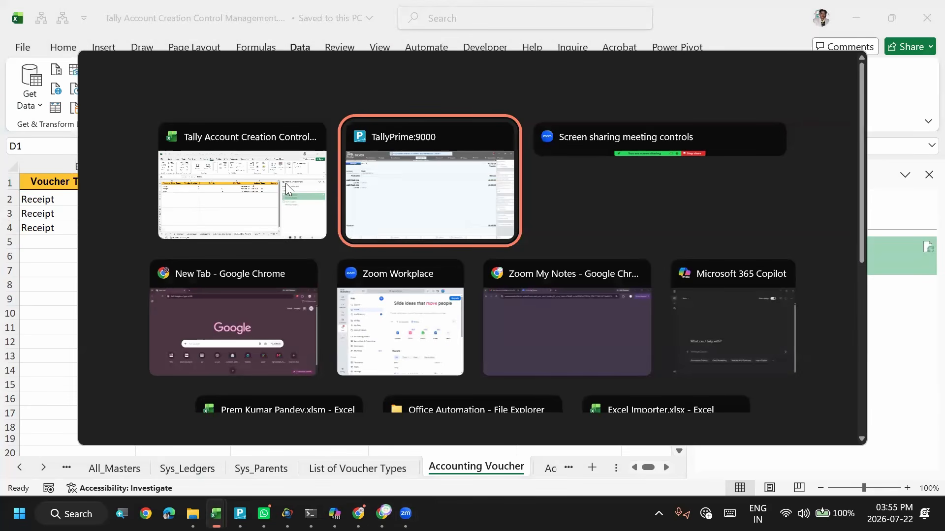
pyautogui.hotkey('alt', 'shift', 'Tab')
pyautogui.hotkey('alt', 'Tab')
pyautogui.hotkey('ctrl', 'a')
pyautogui.press('ctrl')
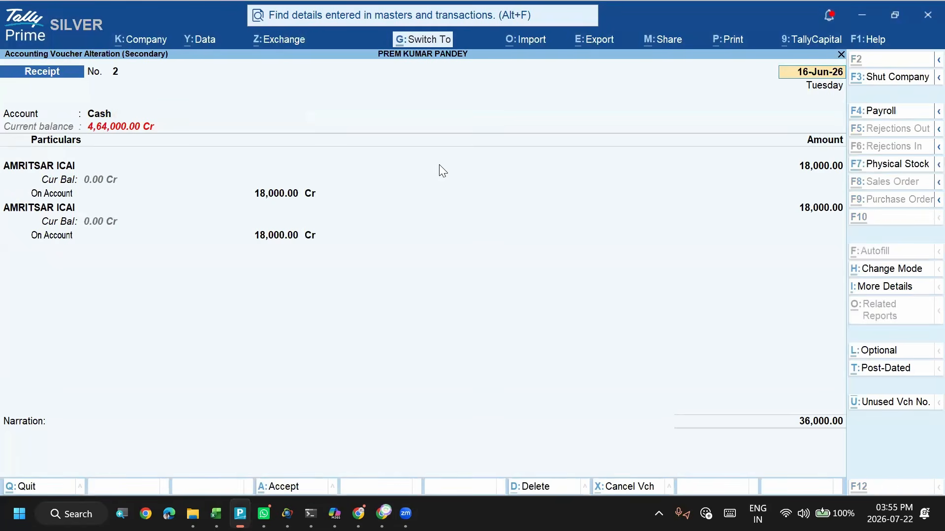
pyautogui.hotkey('ctrl', 'a')
pyautogui.press('Escape')
pyautogui.press('Escape')
pyautogui.press('Escape')
pyautogui.press('Return')
pyautogui.press('Up')
pyautogui.press('Up')
pyautogui.press('Down')
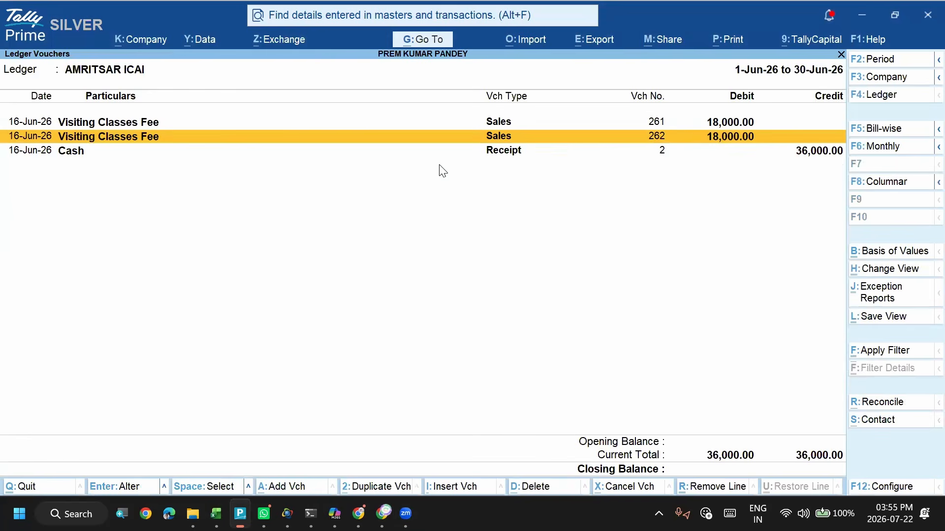
# - Open sales voucher 262 and go through its party and item details to the bill-wise details for AMRITSAR ICAI
pyautogui.press('Return')
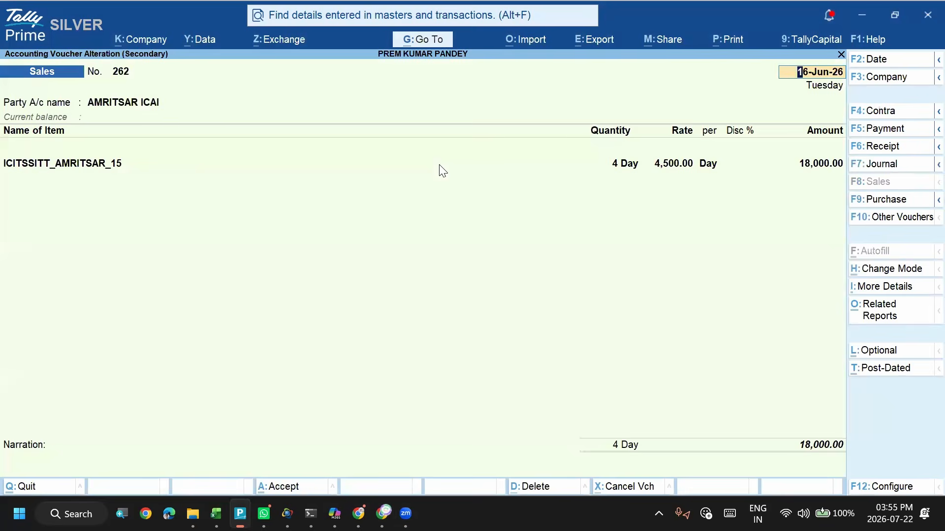
pyautogui.press('Return')
pyautogui.press('Return')
pyautogui.press('Return')
pyautogui.hotkey('ctrl', 'a')
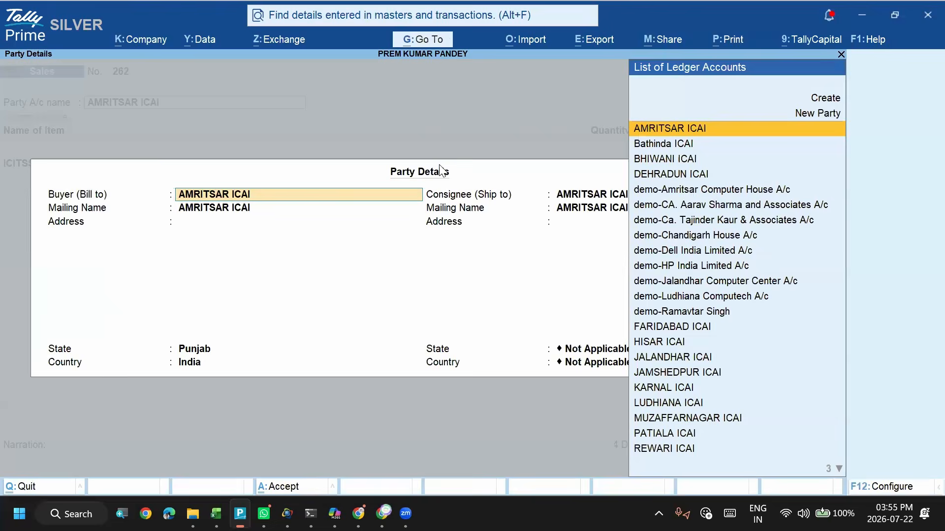
pyautogui.hotkey('ctrl', 'a')
pyautogui.press('Return')
pyautogui.press('Return')
pyautogui.press('Return')
pyautogui.press('Return')
pyautogui.press('Return')
pyautogui.press('Return')
pyautogui.press('Return')
pyautogui.press('Return')
pyautogui.press('Return')
pyautogui.press('Return')
# - Try to accept sales voucher 262 with "-" as its narration, and return to the ledger vouchers
pyautogui.press('Return')
pyautogui.press('Return')
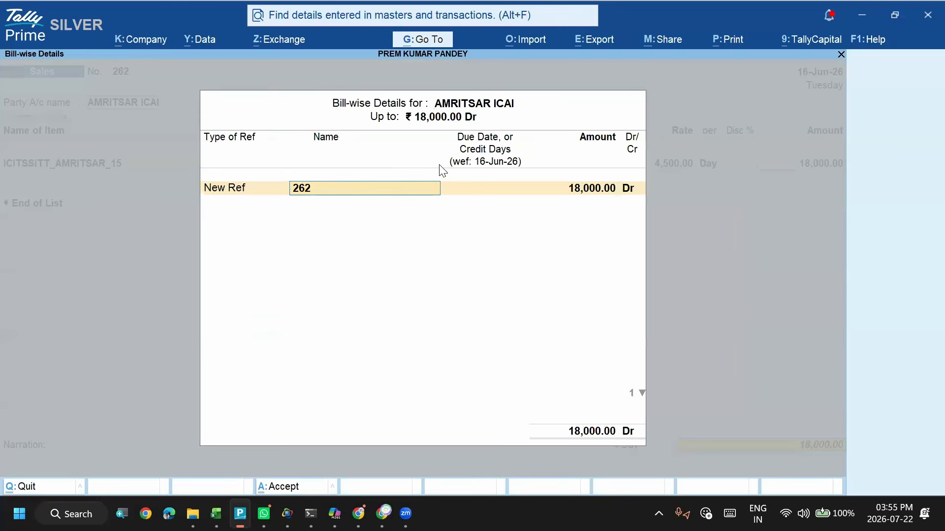
pyautogui.press('Return')
pyautogui.press('BackSpace')
pyautogui.press('Return')
pyautogui.press('Return')
pyautogui.press('Return')
pyautogui.press('Return')
pyautogui.write('-')
pyautogui.press('ctrl')
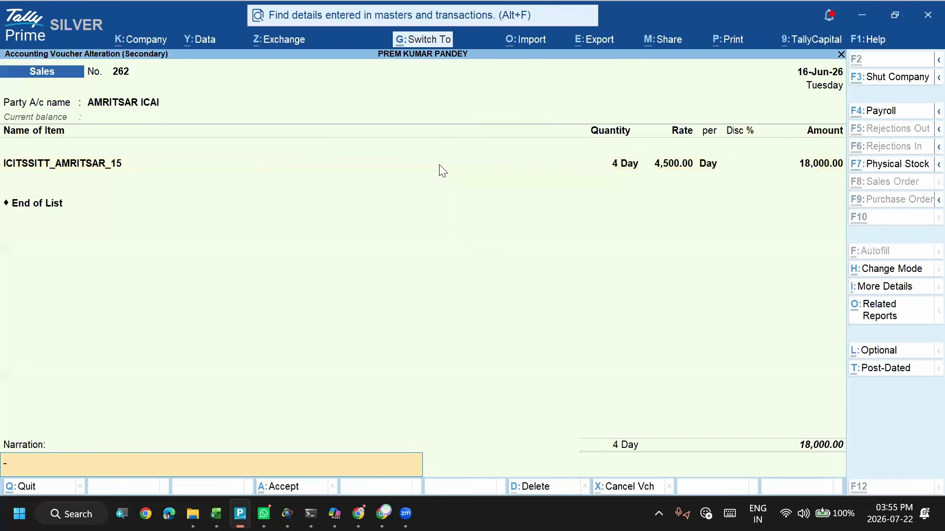
pyautogui.hotkey('ctrl', 'a')
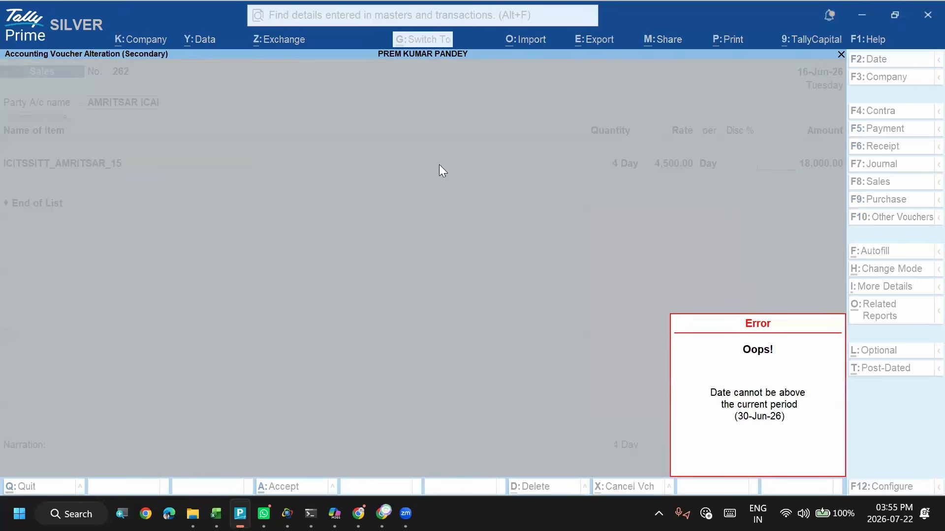
pyautogui.press('Escape')
pyautogui.press('Escape')
pyautogui.press('Escape')
pyautogui.press('Return')
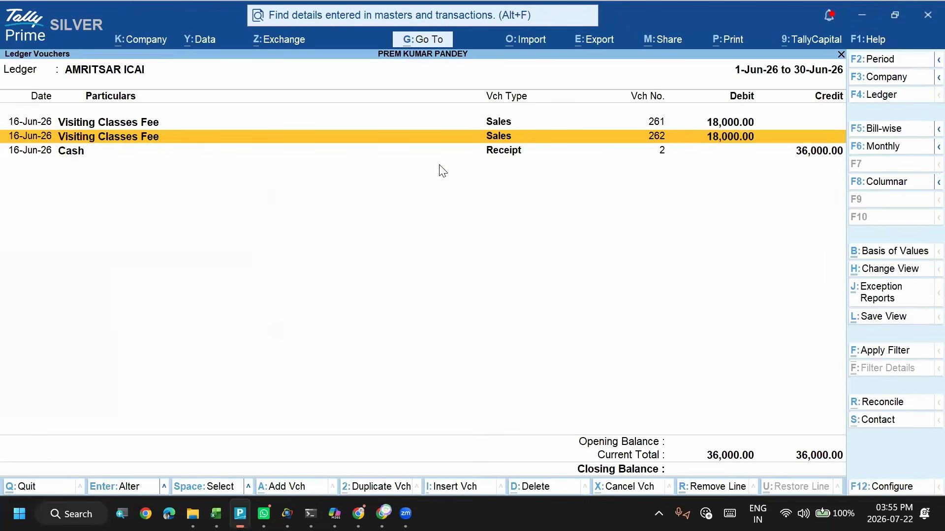
# - Switch to the Excel voucher sheet and examine the headers from Ref No through Item Name
pyautogui.press('Down')
pyautogui.hotkey('alt', 'Tab')
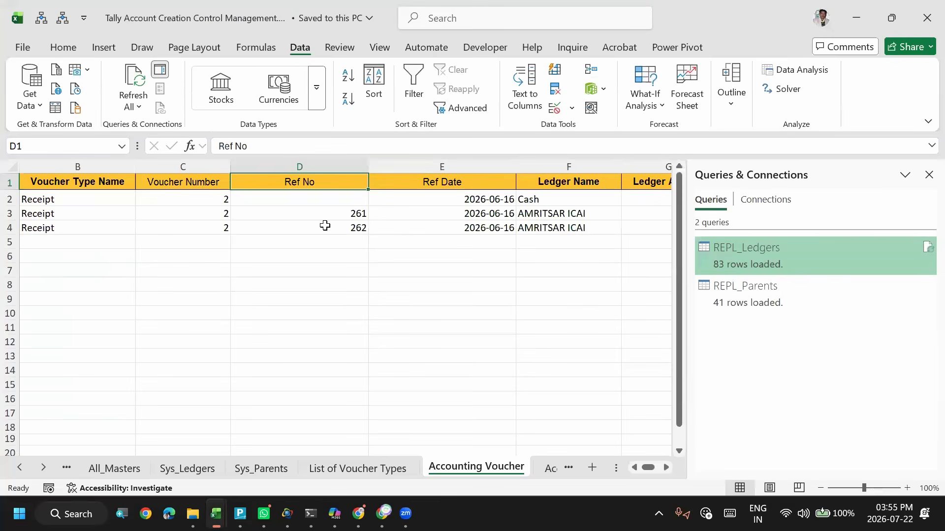
pyautogui.click(325, 225)
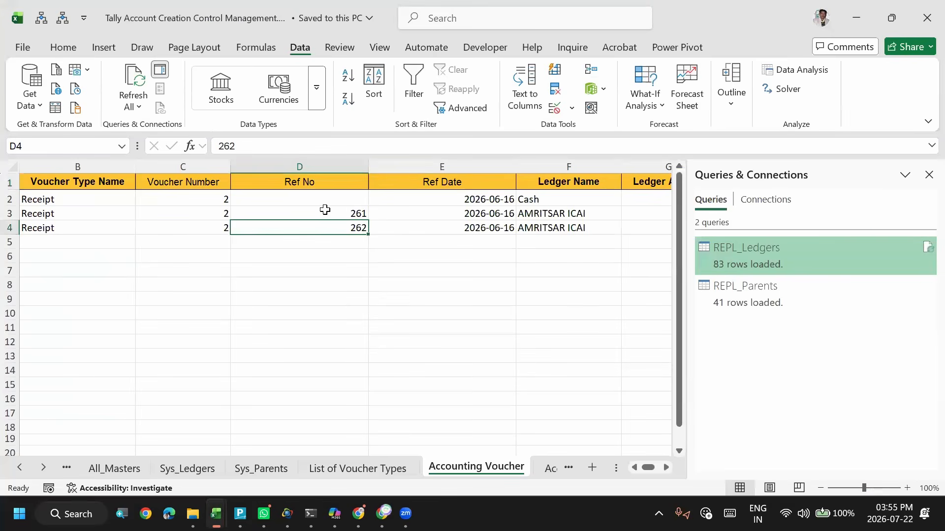
pyautogui.click(282, 181)
pyautogui.click(421, 184)
pyautogui.press('Left')
pyautogui.click(421, 184)
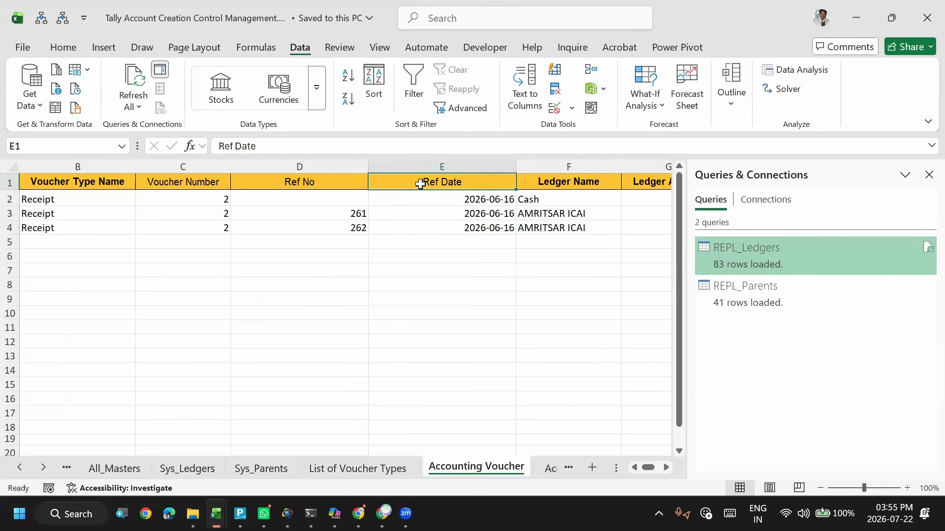
pyautogui.press('Right')
pyautogui.press('Right')
pyautogui.press('Right')
pyautogui.press('Right')
pyautogui.press('Right')
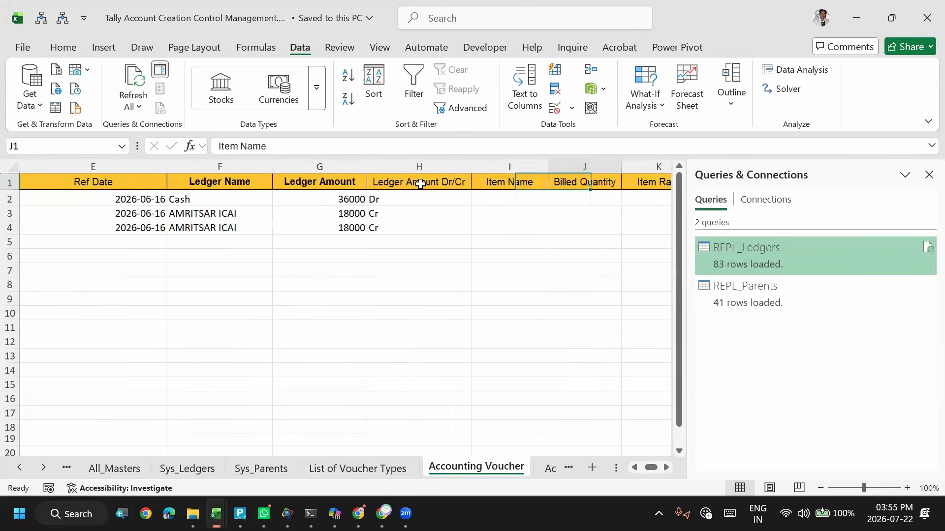
pyautogui.click(421, 183)
pyautogui.press('Right')
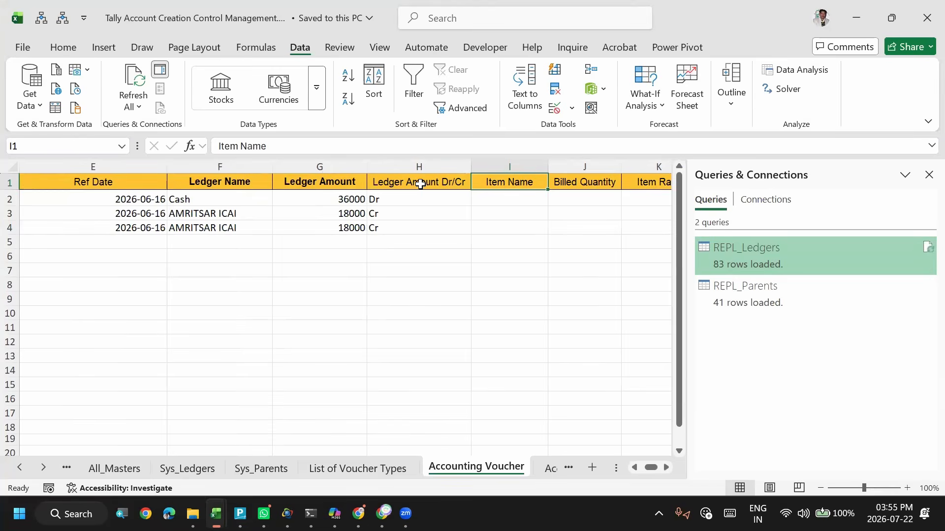
# - Return to TallyPrime, compare the AMRITSAR ICAI sales and receipt entries, and leave the report for the account books
pyautogui.hotkey('alt', 'Tab')
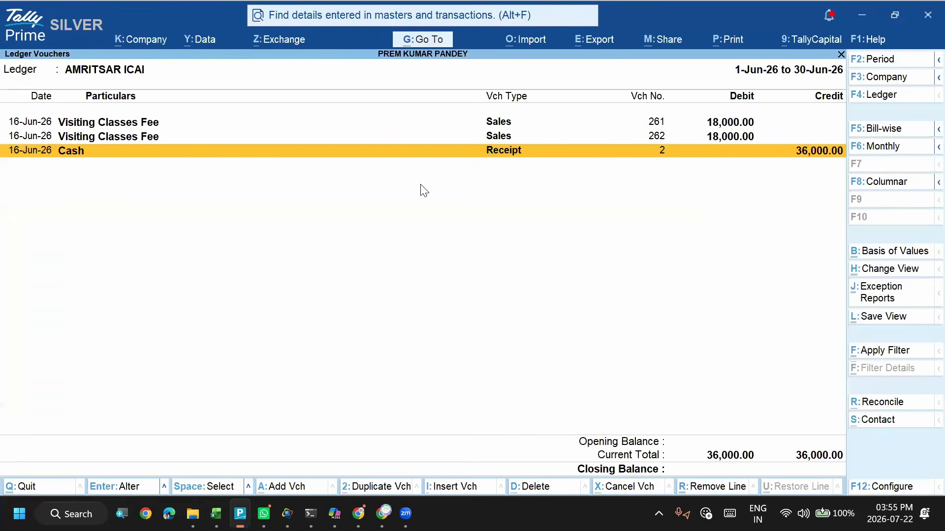
pyautogui.press('Up')
pyautogui.press('Up')
pyautogui.press('Down')
pyautogui.press('Down')
pyautogui.press('alt')
pyautogui.hotkey('alt', 'Tab')
pyautogui.hotkey('alt', 'shift', 'Tab')
pyautogui.press('Escape')
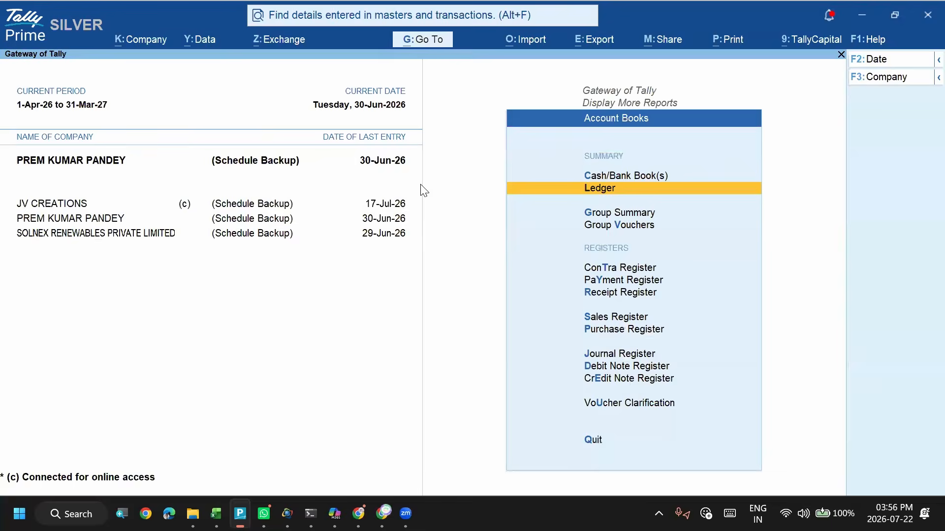
# - Switch to Excel and examine the first AMRITSAR ICAI receipt row across its voucher, reference, ledger and item columns
pyautogui.hotkey('alt', 'Tab')
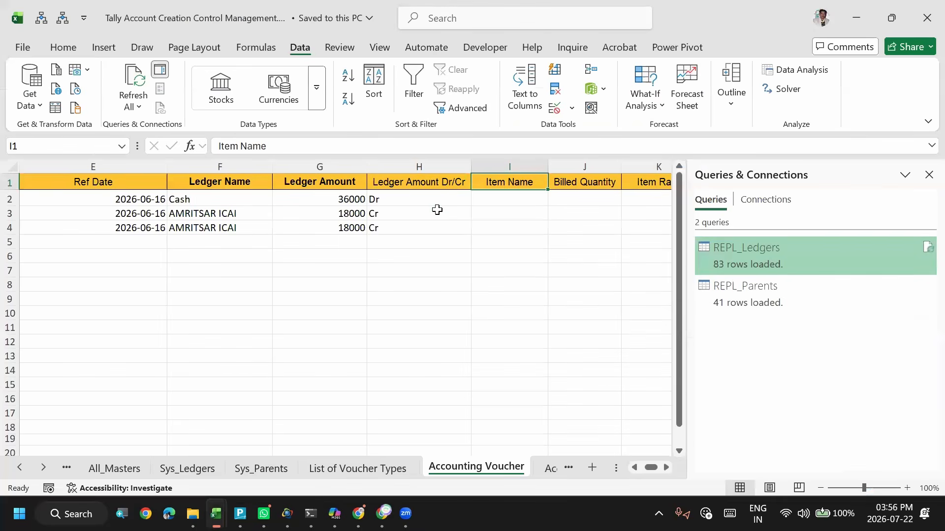
pyautogui.click(436, 210)
pyautogui.press('Right')
pyautogui.press('Right')
pyautogui.press('Right')
pyautogui.press('Right')
pyautogui.press('Right')
pyautogui.press('Right')
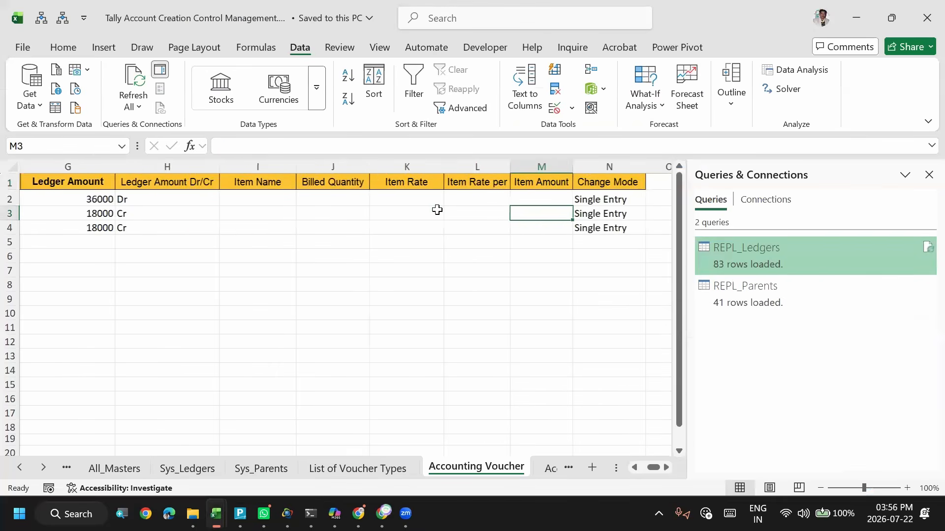
pyautogui.press('Left')
pyautogui.press('Left')
pyautogui.press('Left')
pyautogui.press('Left')
pyautogui.press('Left')
pyautogui.press('Left')
pyautogui.press('Left')
pyautogui.press('Left')
pyautogui.press('Left')
pyautogui.press('Left')
pyautogui.press('Left')
pyautogui.press('Left')
pyautogui.press('Left')
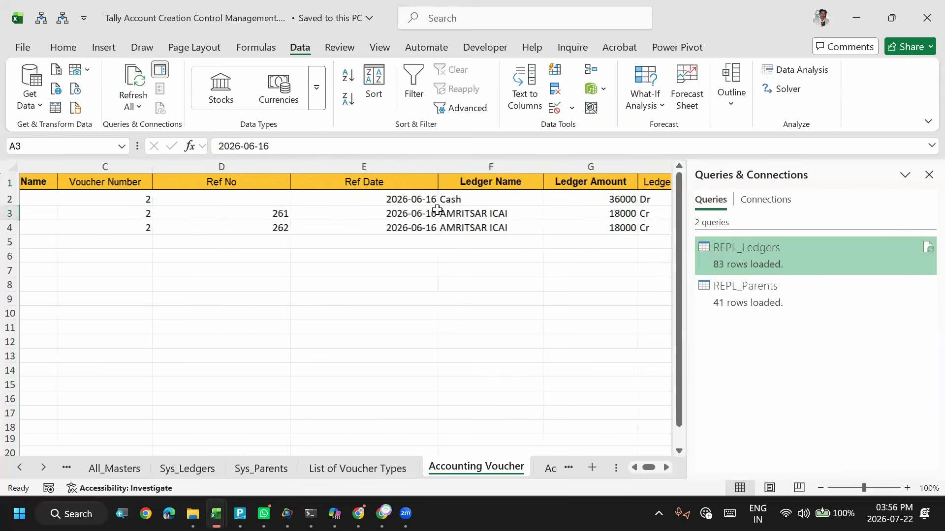
pyautogui.press('Right')
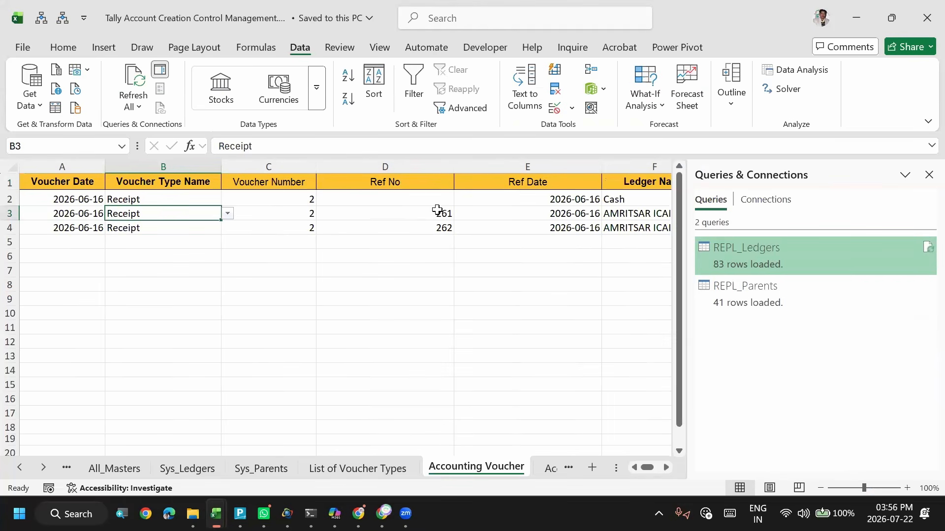
pyautogui.press('Right')
pyautogui.press('Right')
pyautogui.press('Right')
pyautogui.press('Right')
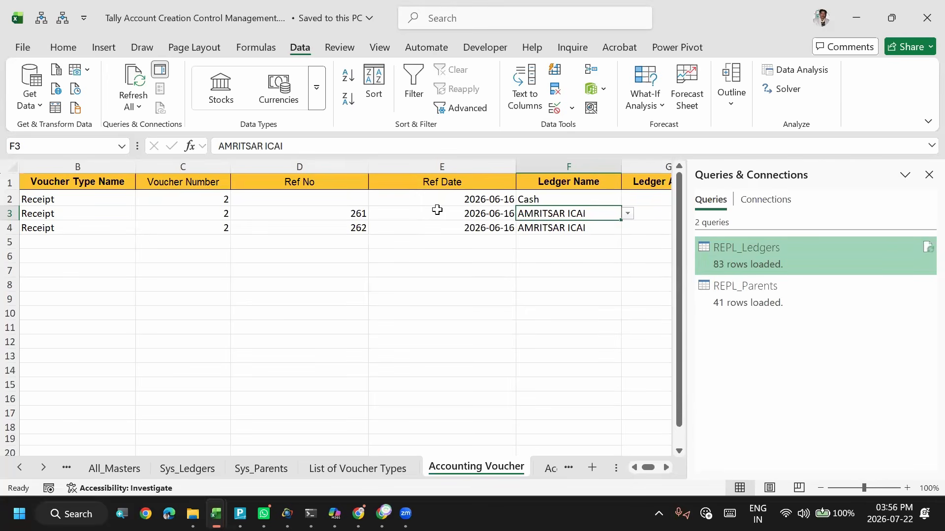
pyautogui.press('alt')
pyautogui.press('Left')
pyautogui.press('Left')
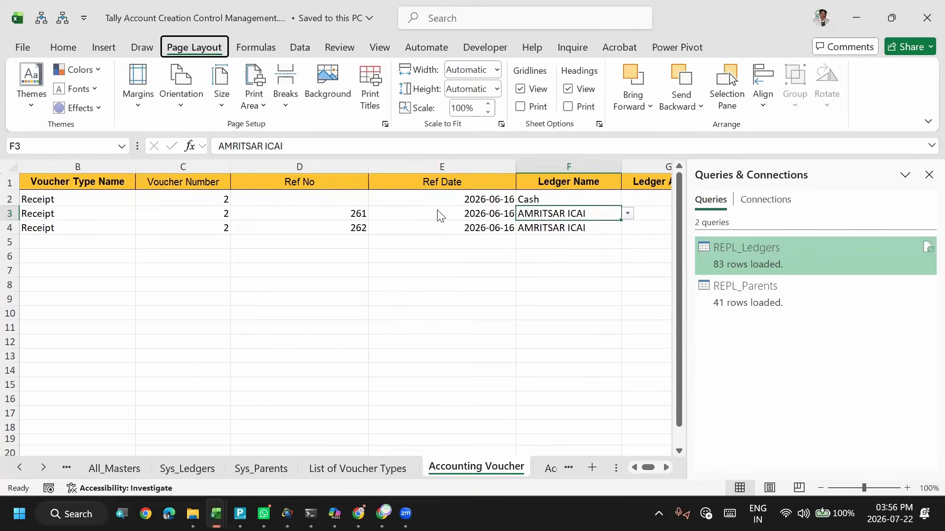
# - Compare TallyPrime with the Excel voucher sheet and examine the Voucher Type Name and Voucher Number columns
pyautogui.hotkey('alt', 'Tab')
pyautogui.hotkey('alt', 'Tab')
pyautogui.hotkey('alt', 'shift', 'Tab')
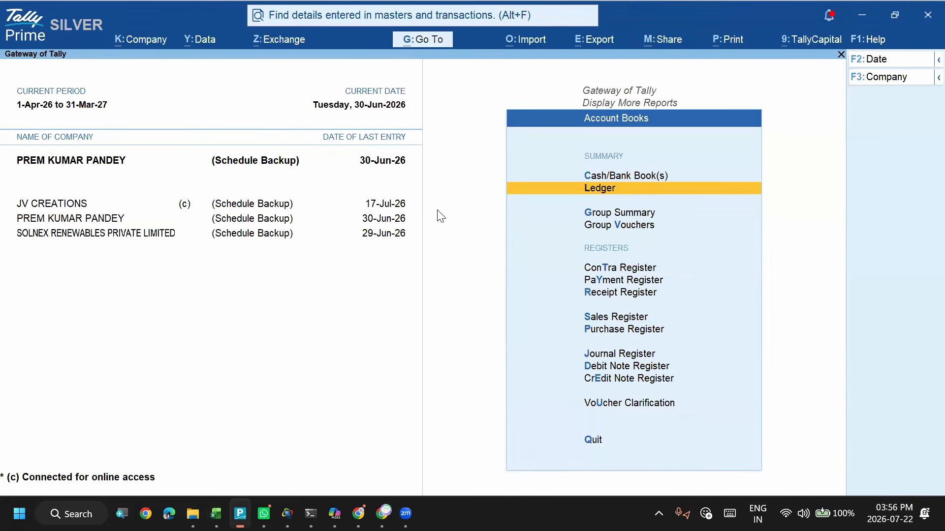
pyautogui.hotkey('alt', 'Tab')
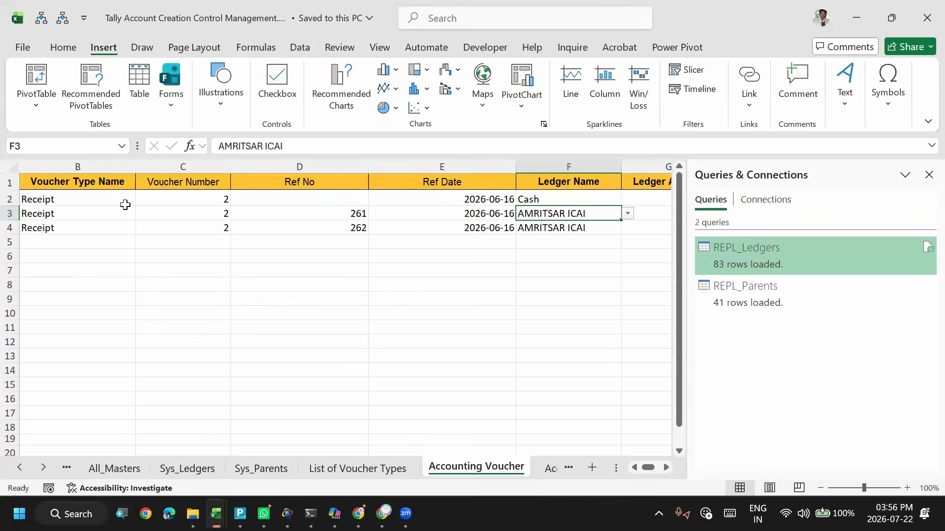
pyautogui.click(118, 201)
pyautogui.click(185, 183)
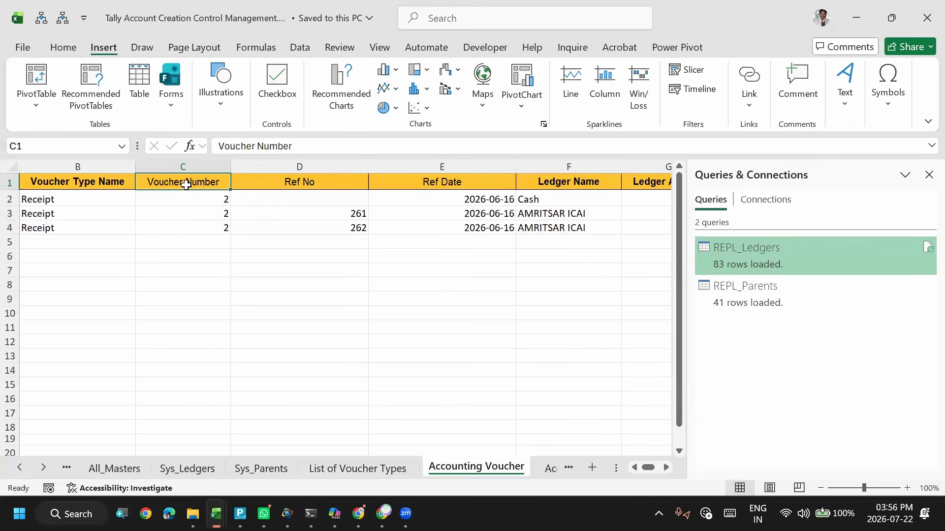
# - Switch to TallyPrime and open receipt No. 2 from the AMRITSAR ICAI ledger vouchers
pyautogui.hotkey('alt', 'Tab')
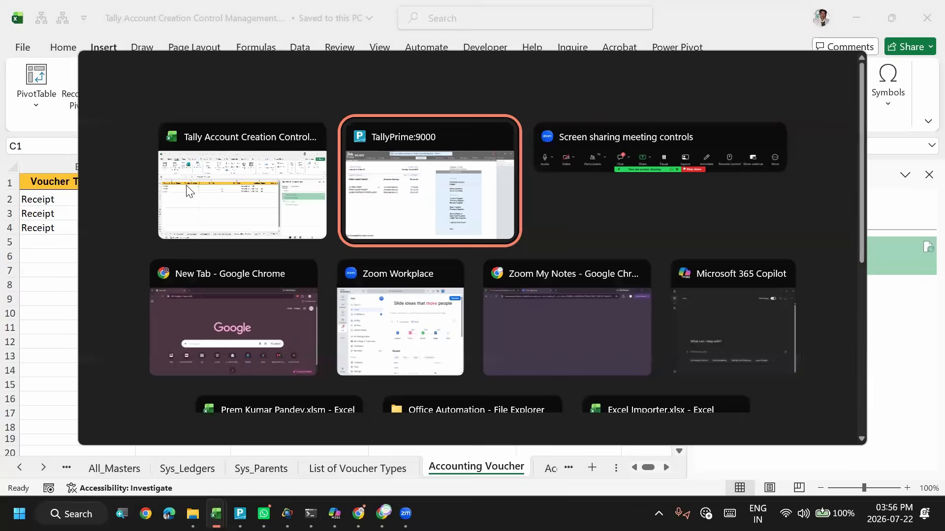
pyautogui.press('Return')
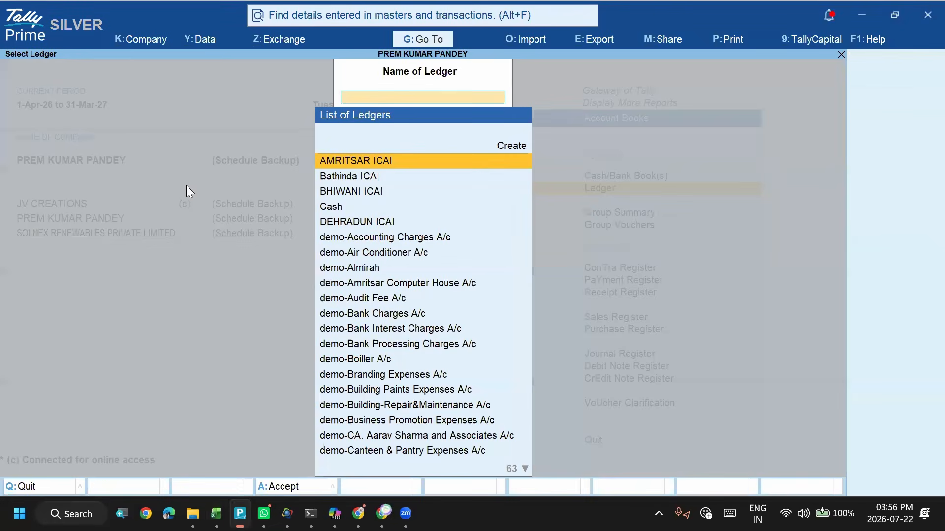
pyautogui.press('Return')
pyautogui.press('Down')
pyautogui.press('Down')
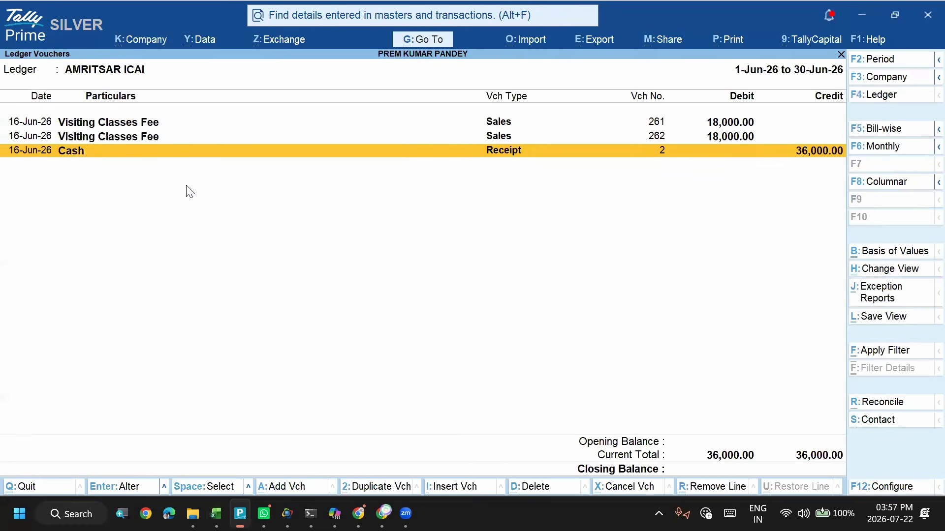
pyautogui.press('Return')
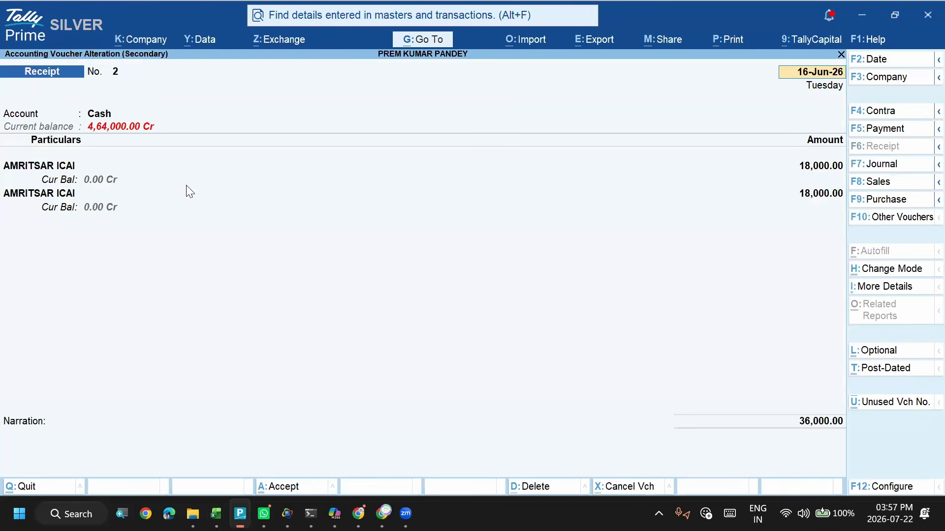
# - Go through the receipt's entries and check the bill-wise details of both AMRITSAR ICAI lines
pyautogui.click(922, 395)
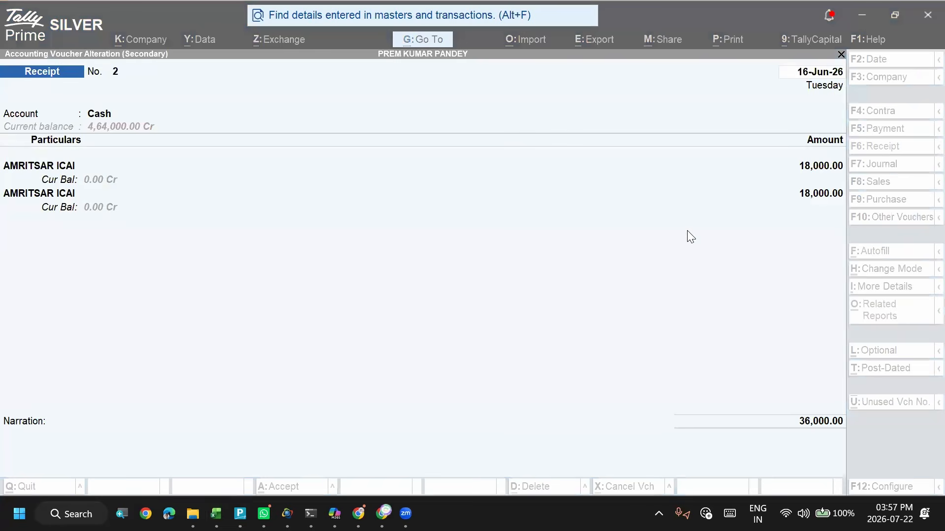
pyautogui.click(476, 207)
pyautogui.press('Return')
pyautogui.press('Return')
pyautogui.press('Return')
pyautogui.press('Return')
pyautogui.press('Return')
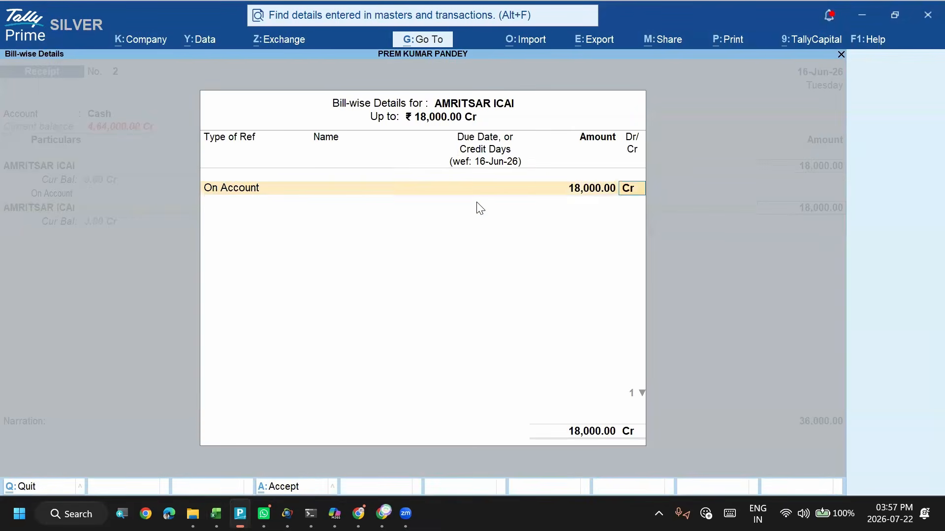
pyautogui.press('Return')
pyautogui.press('Return')
pyautogui.press('Return')
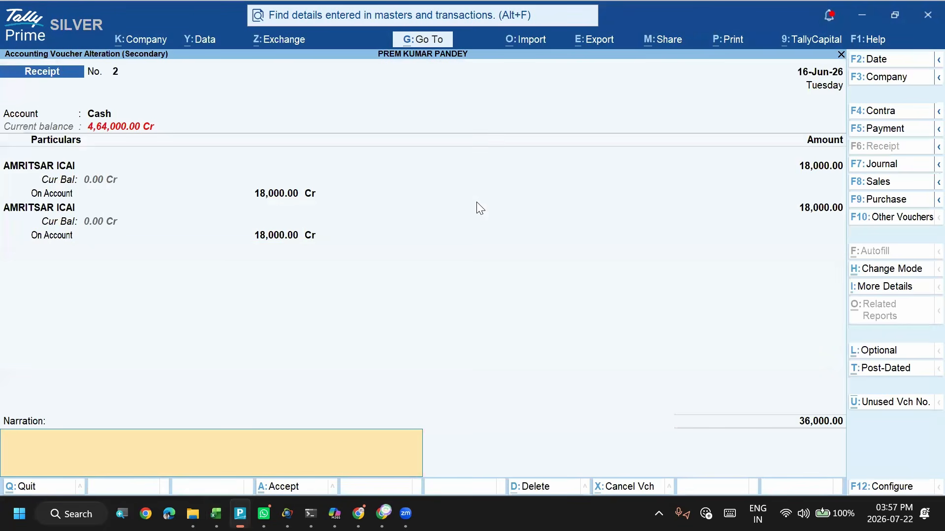
pyautogui.press('Return')
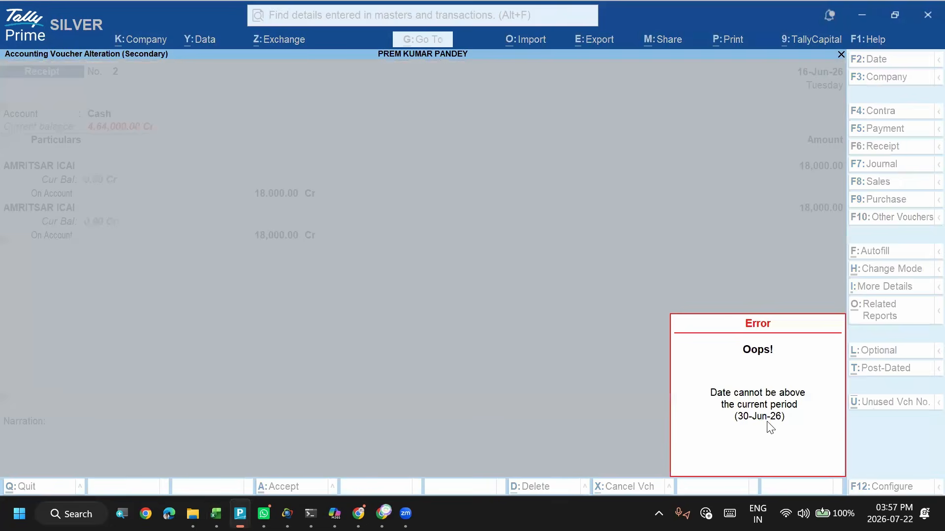
# - Leave the receipt without saving and close the AMRITSAR ICAI ledger report back to the account books
pyautogui.press('Escape')
pyautogui.press('Escape')
pyautogui.press('Escape')
pyautogui.press('Return')
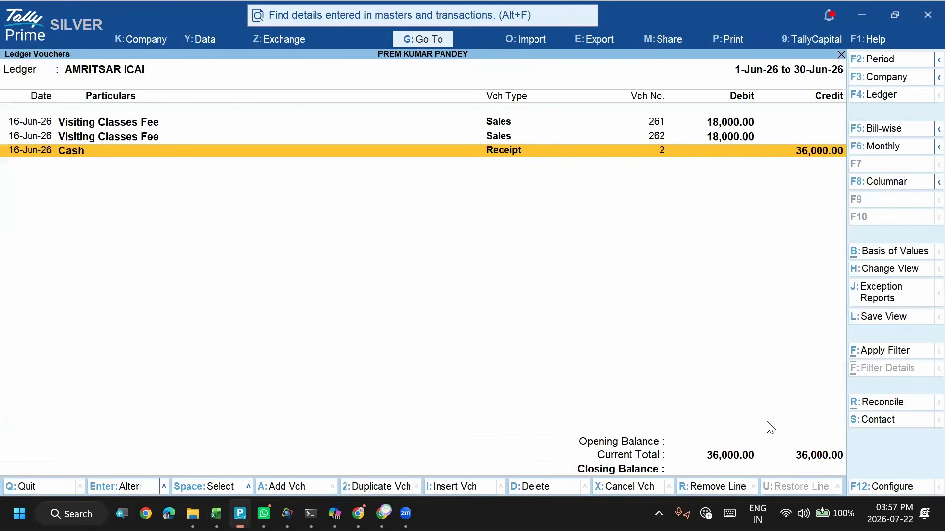
pyautogui.press('Escape')
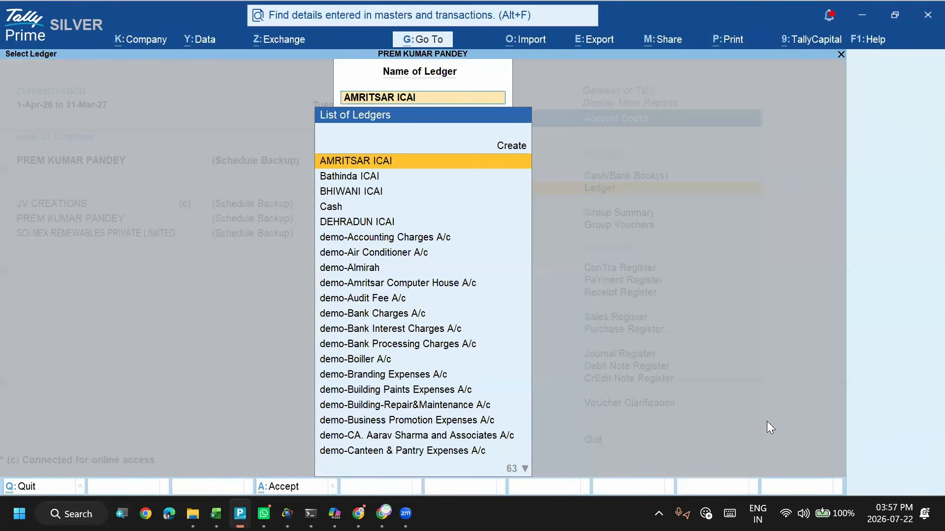
pyautogui.press('Escape')
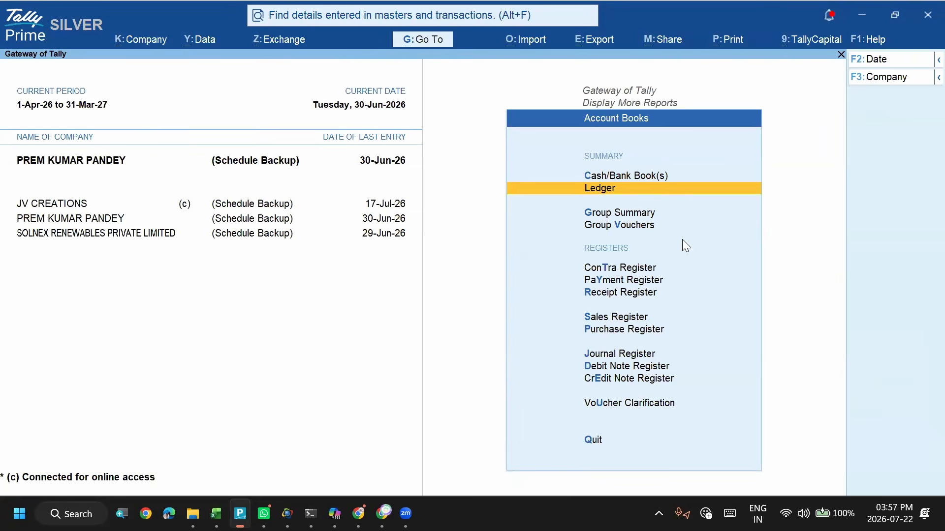
# - Switch to Excel and examine the headers from Voucher Number to Ledger Name and the first AMRITSAR ICAI row's reference number and date
pyautogui.hotkey('alt', 'Tab')
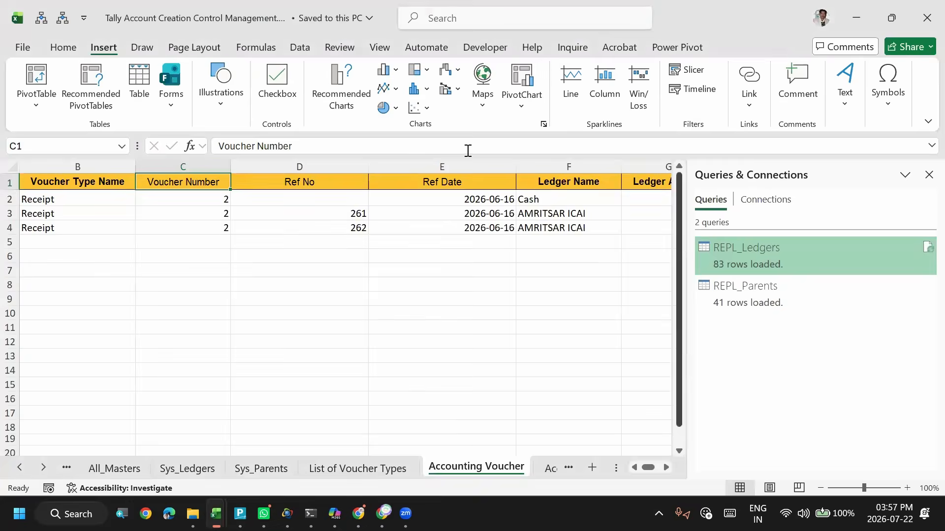
pyautogui.click(320, 181)
pyautogui.click(423, 181)
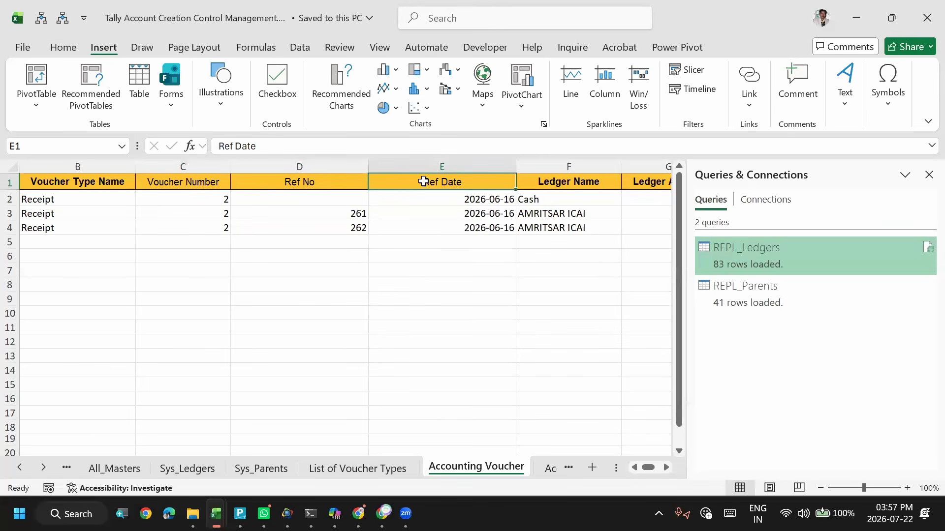
pyautogui.click(558, 184)
pyautogui.click(421, 189)
pyautogui.click(336, 179)
pyautogui.click(422, 182)
pyautogui.click(287, 182)
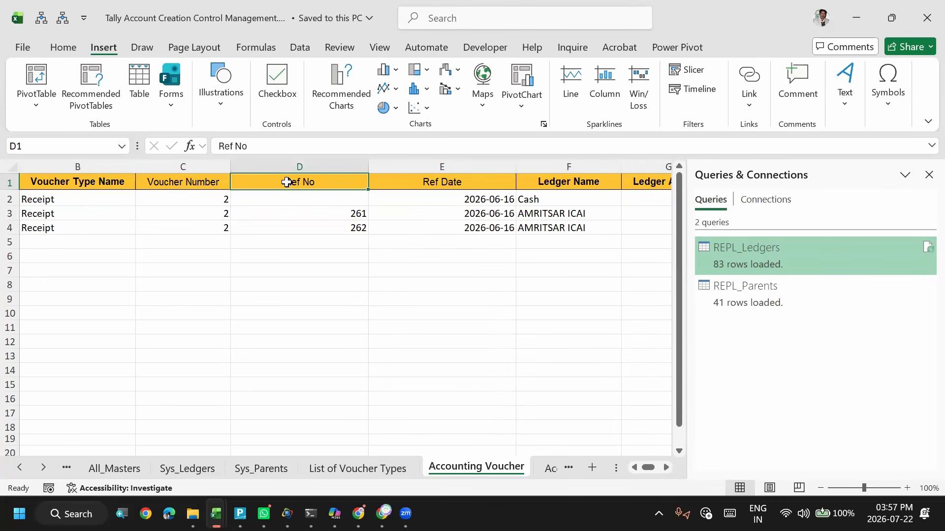
pyautogui.click(156, 181)
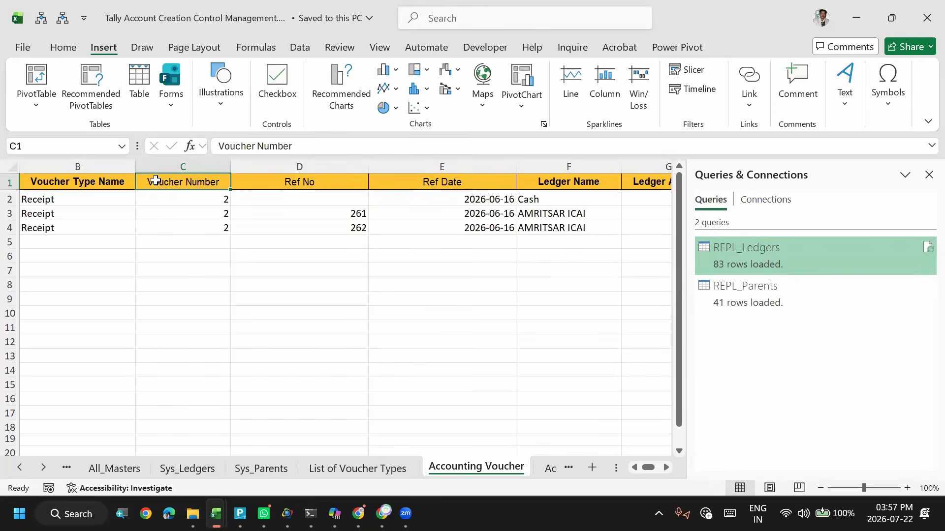
pyautogui.click(303, 209)
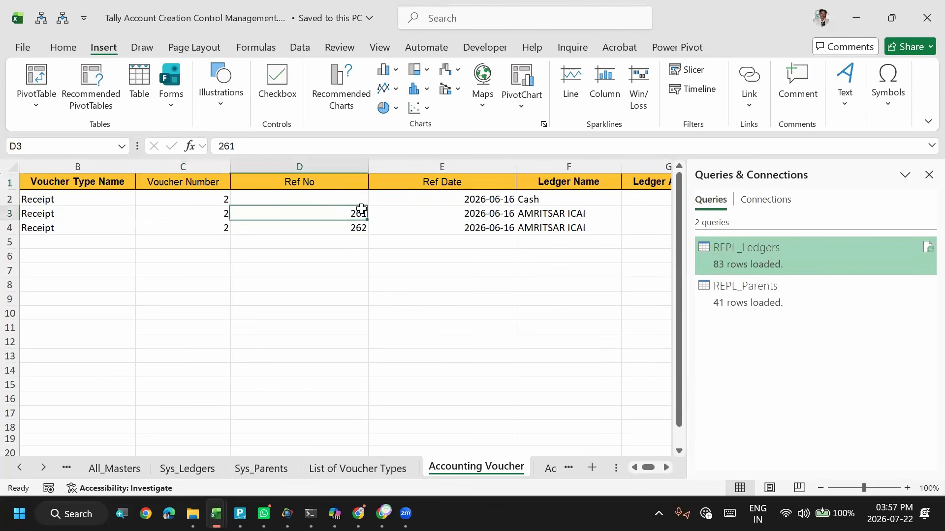
pyautogui.click(428, 214)
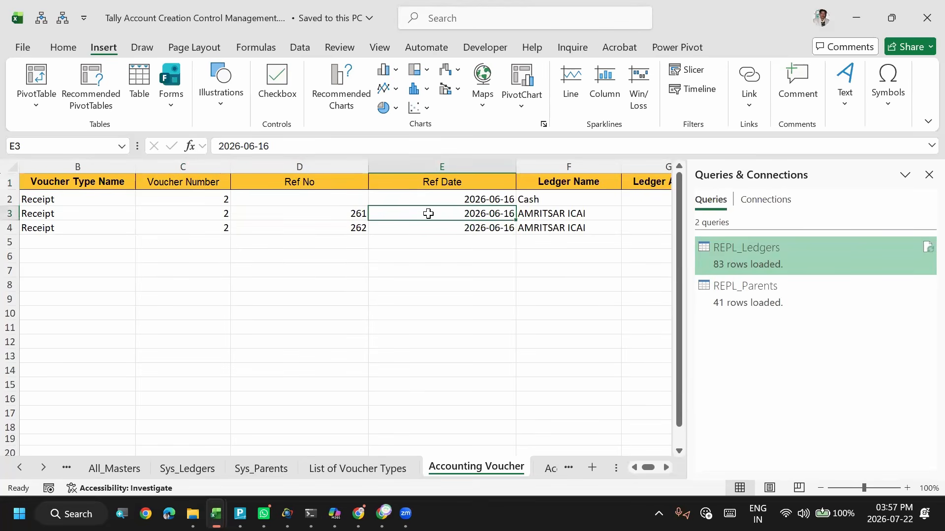
# - Switch to TallyPrime, go back to the Gateway of Tally and open the Day Book
pyautogui.hotkey('alt', 'Tab')
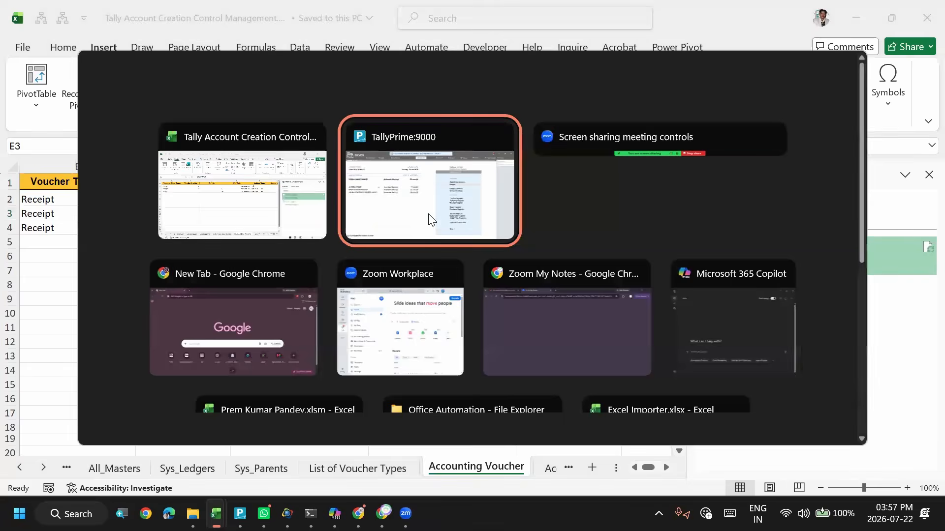
pyautogui.press('Escape')
pyautogui.press('Escape')
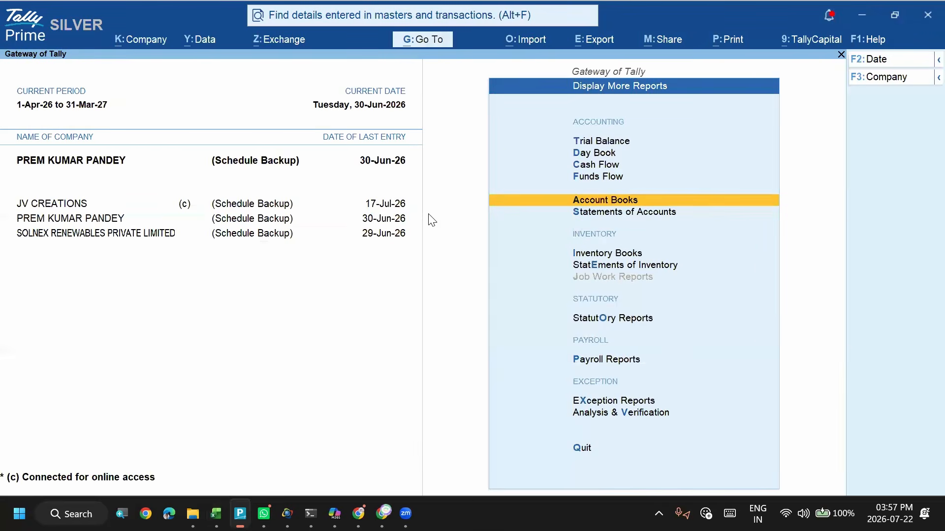
pyautogui.press('Escape')
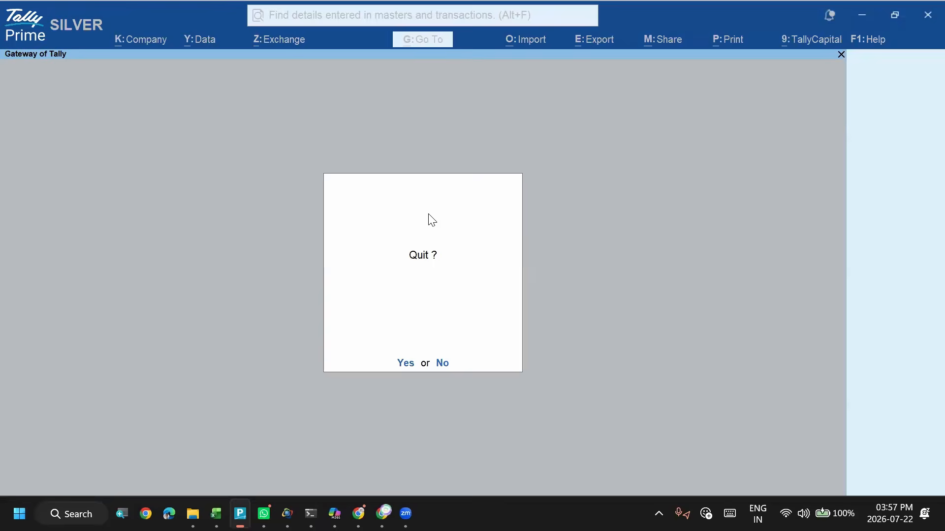
pyautogui.press('Escape')
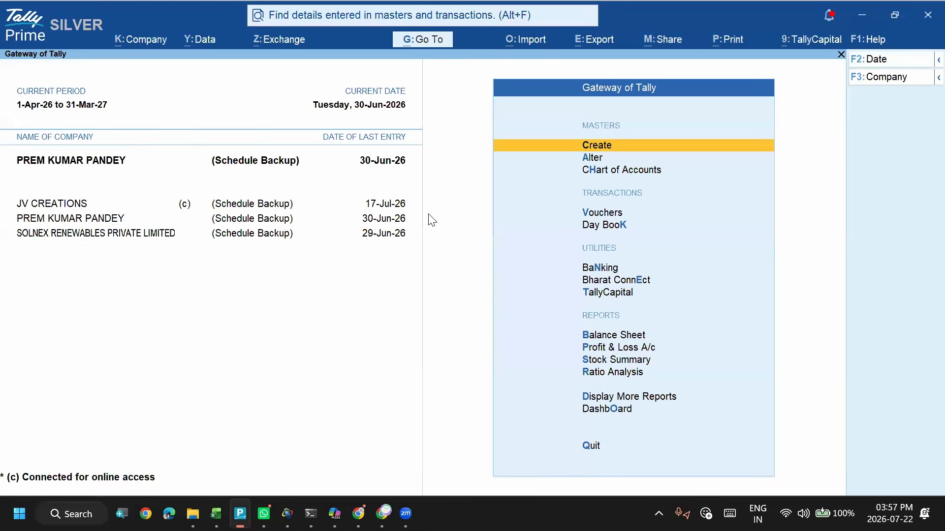
pyautogui.press('k')
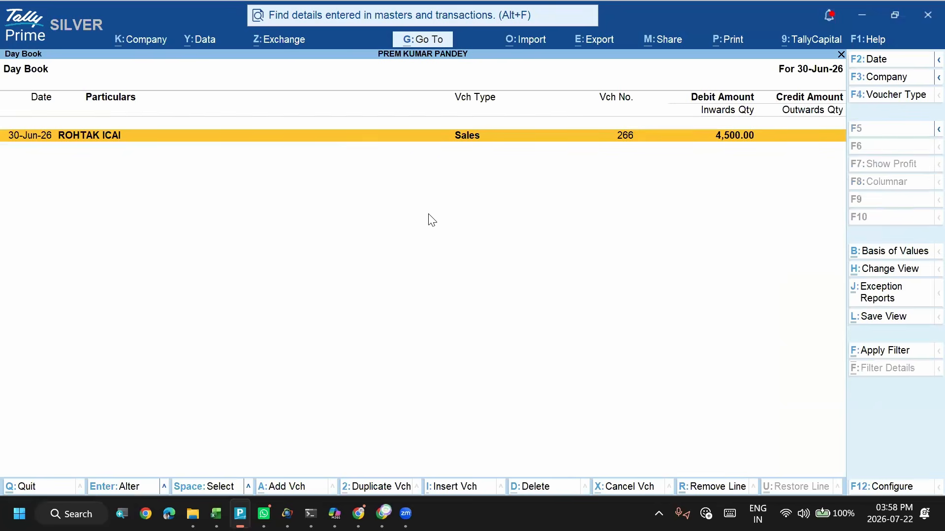
# - Set the Day Book period from 1-Apr-26 to 31-Jul-27
pyautogui.press('F2')
pyautogui.write('1-apr')
pyautogui.press('Return')
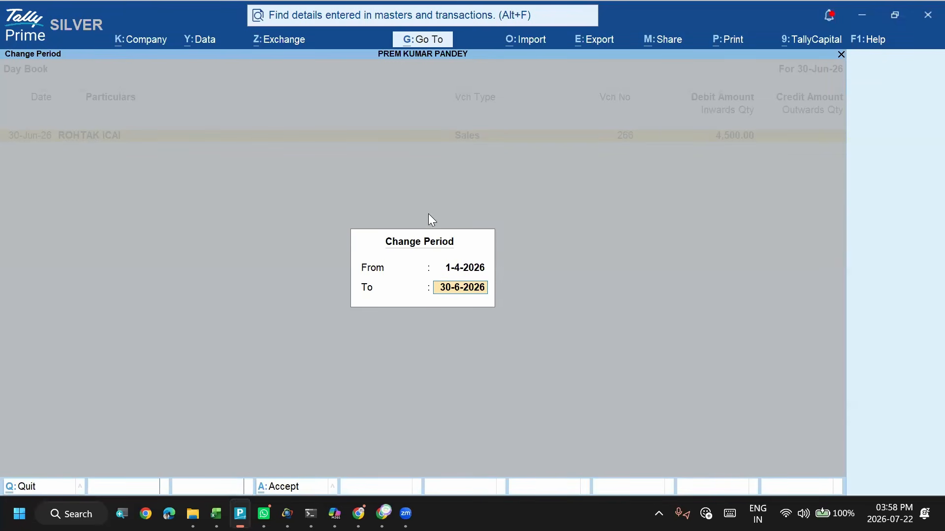
pyautogui.write('jul 27')
pyautogui.press('Return')
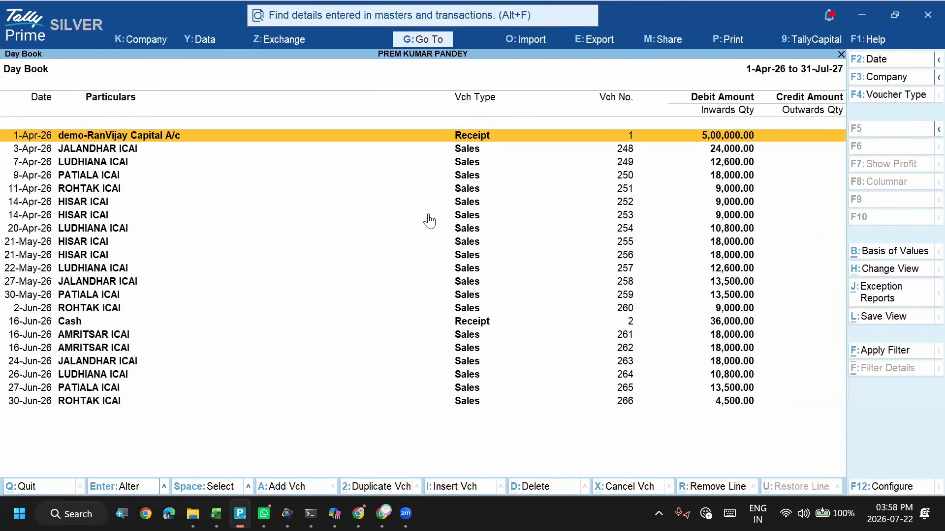
# - Examine the voucher types and voucher numbers of the April and May entries in the Day Book
pyautogui.press('Down')
pyautogui.press('Down')
pyautogui.press('Down')
pyautogui.press('Down')
pyautogui.press('Down')
pyautogui.press('Down')
pyautogui.press('Down')
pyautogui.press('Down')
pyautogui.press('Down')
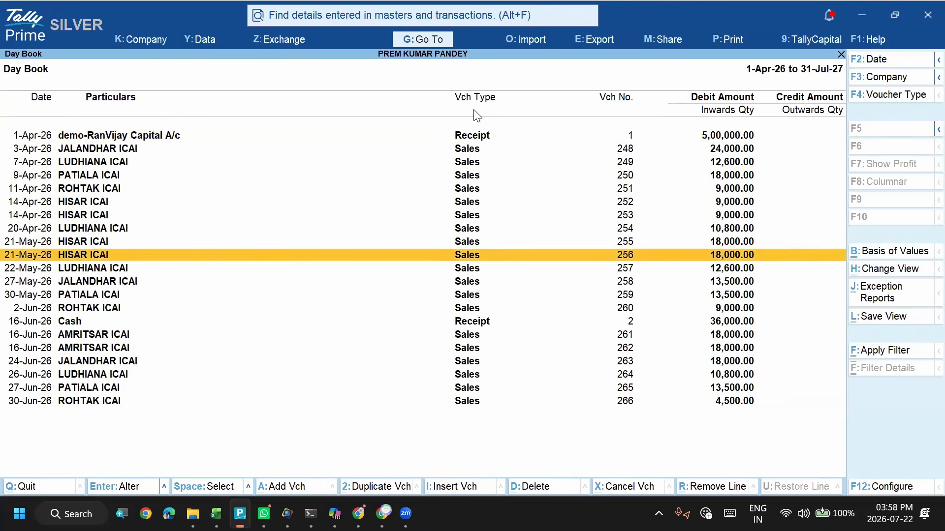
pyautogui.press('Down')
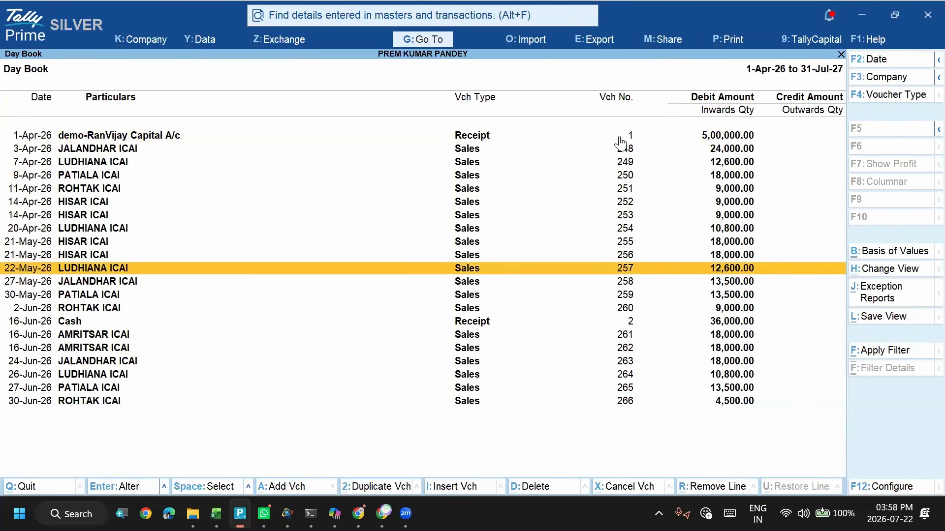
pyautogui.press('Up')
pyautogui.press('Up')
pyautogui.press('Up')
pyautogui.press('Up')
pyautogui.press('Up')
pyautogui.press('Up')
pyautogui.press('Up')
pyautogui.press('Up')
pyautogui.press('Up')
pyautogui.press('Down')
pyautogui.press('Up')
pyautogui.press('Up')
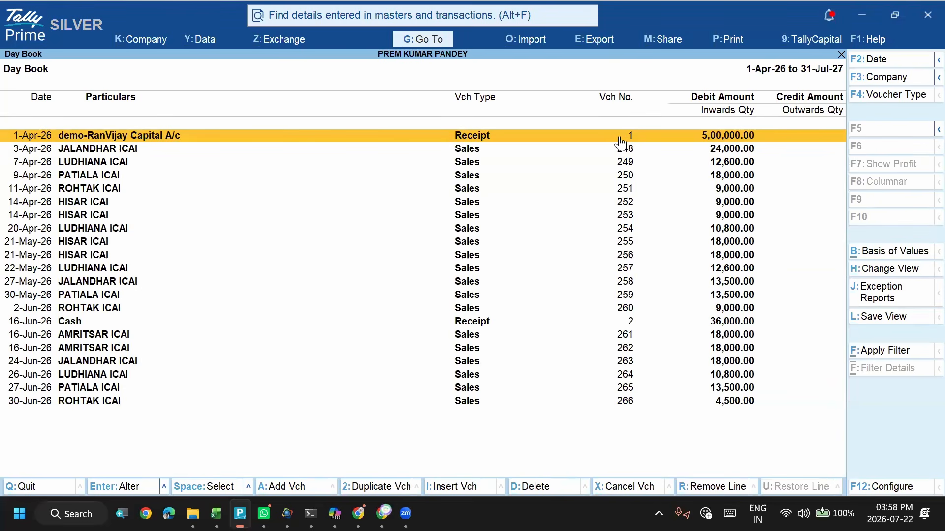
# - Step through the Day Book's sales vouchers and examine how their numbers run alongside the receipts
pyautogui.press('Down')
pyautogui.press('Down')
pyautogui.press('Down')
pyautogui.press('Down')
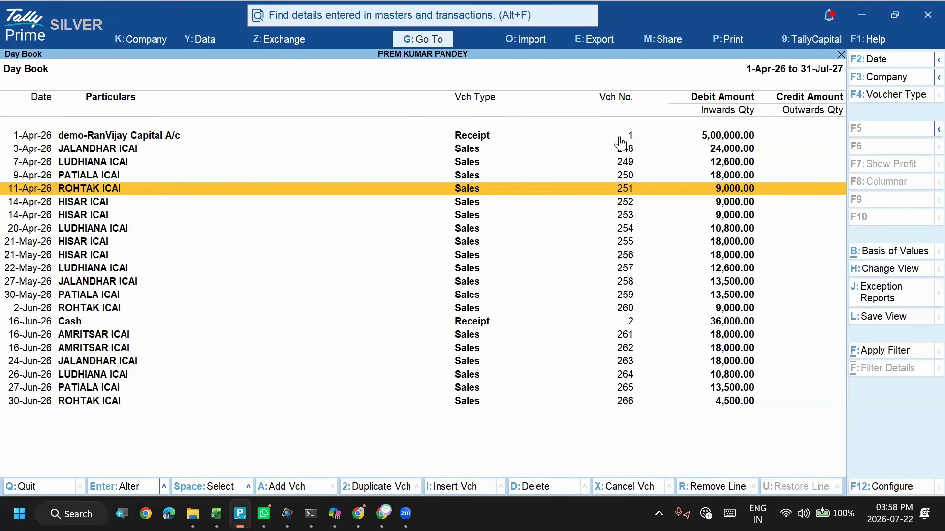
pyautogui.press('Up')
pyautogui.press('Down')
pyautogui.press('Down')
pyautogui.press('Down')
pyautogui.press('Down')
pyautogui.press('Down')
pyautogui.press('Down')
pyautogui.press('Down')
pyautogui.press('Down')
pyautogui.press('Down')
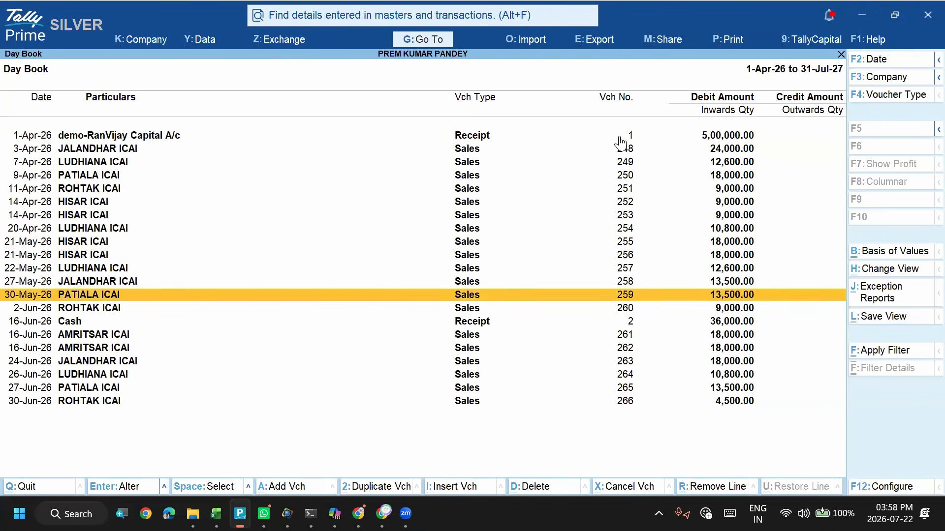
pyautogui.press('Down')
pyautogui.press('Down')
pyautogui.press('Up')
pyautogui.press('Up')
pyautogui.press('Up')
pyautogui.press('Up')
pyautogui.press('Up')
pyautogui.press('Up')
pyautogui.press('Up')
pyautogui.press('Up')
pyautogui.press('Up')
pyautogui.press('Up')
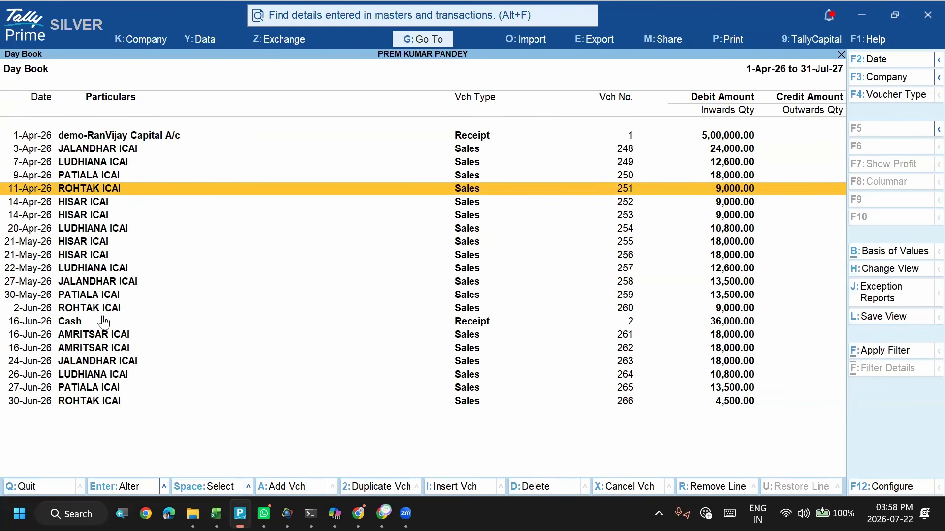
# - Examine the HISAR, LUDHIANA and JALANDHAR ICAI sales entries in the Day Book, and return to the Excel voucher sheet
pyautogui.click(72, 256)
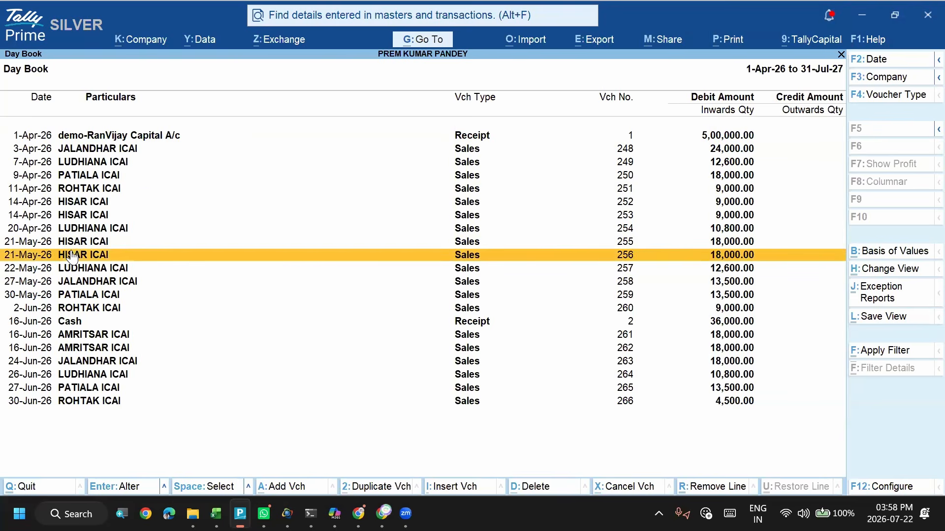
pyautogui.click(72, 229)
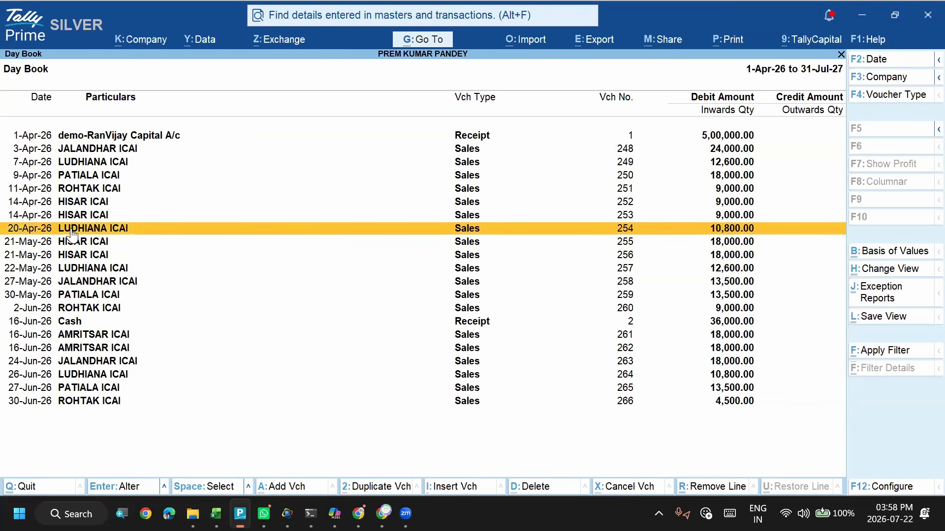
pyautogui.click(78, 365)
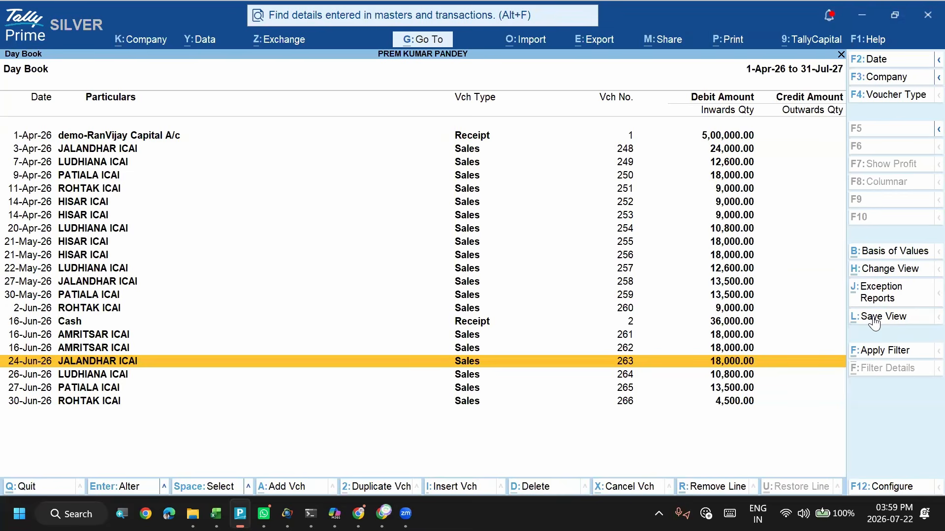
pyautogui.hotkey('alt', 'Tab')
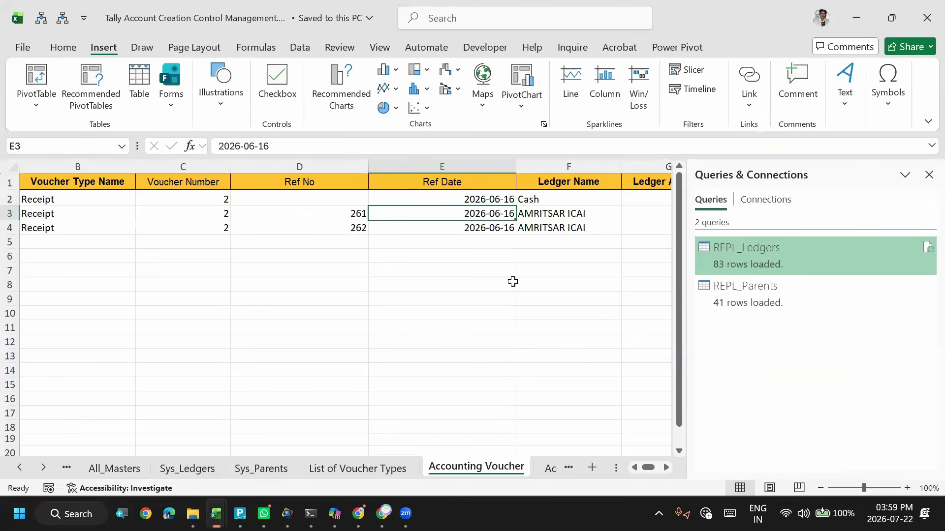
pyautogui.click(513, 256)
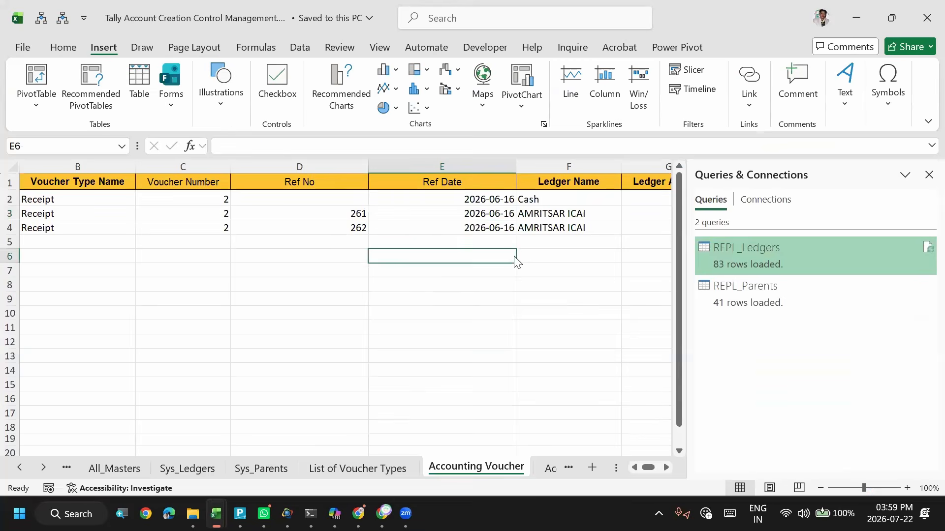
# - Switch to TallyPrime's Day Book and start a default transaction import from the Accounting Voucher worksheet of Tally Account Creation Control Management.xlsm
pyautogui.hotkey('alt', 'Tab')
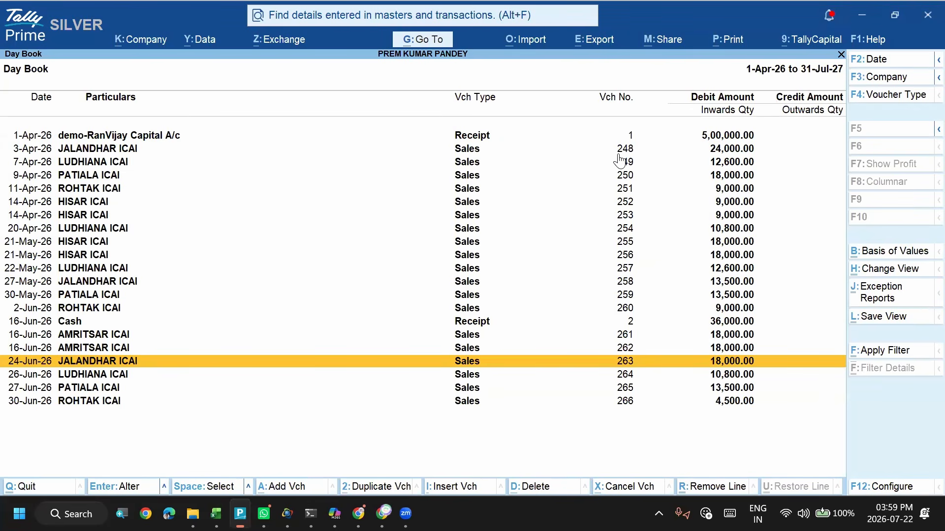
pyautogui.click(142, 191)
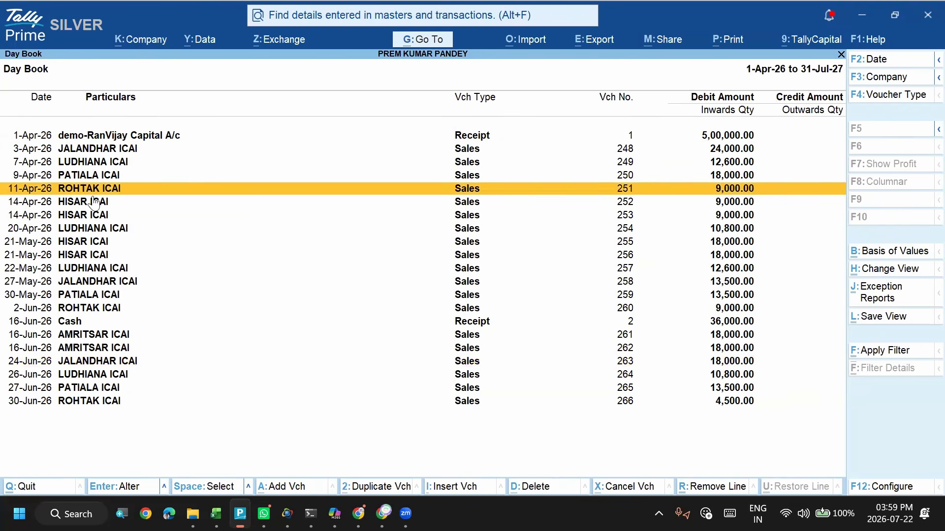
pyautogui.hotkey('alt', 'Tab')
pyautogui.hotkey('alt', 'shift', 'Tab')
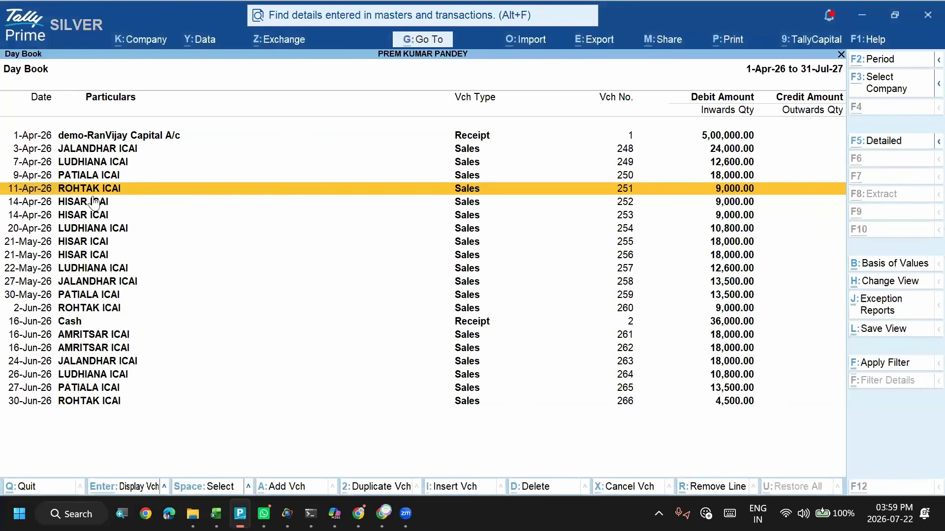
pyautogui.hotkey('alt', 'o')
pyautogui.press('Down')
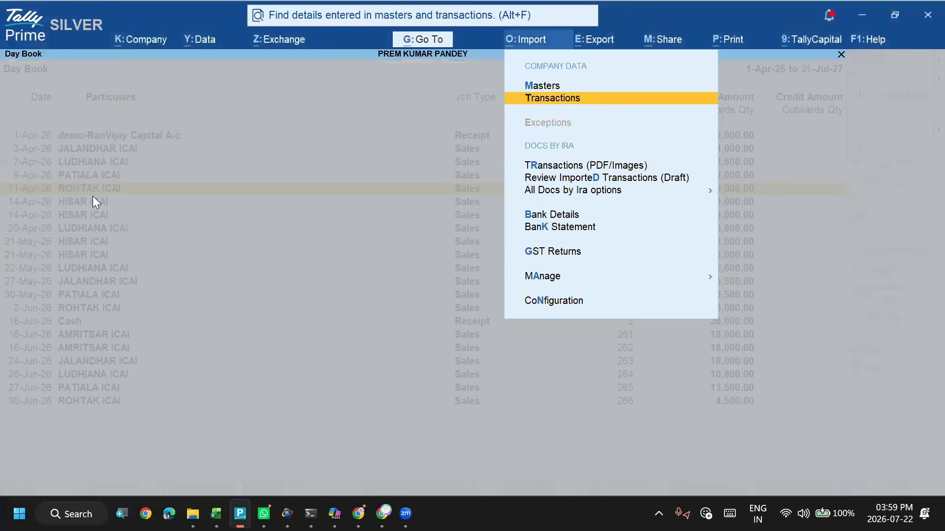
pyautogui.press('Return')
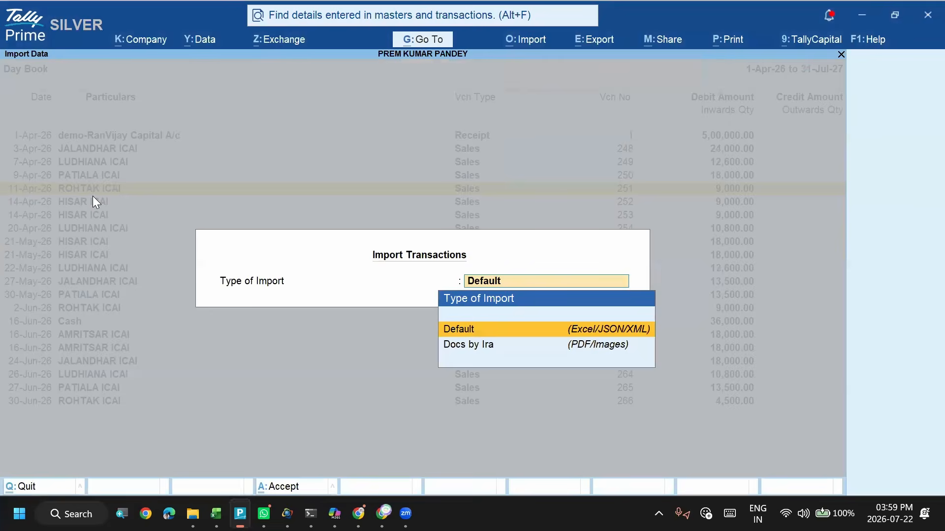
pyautogui.press('Return')
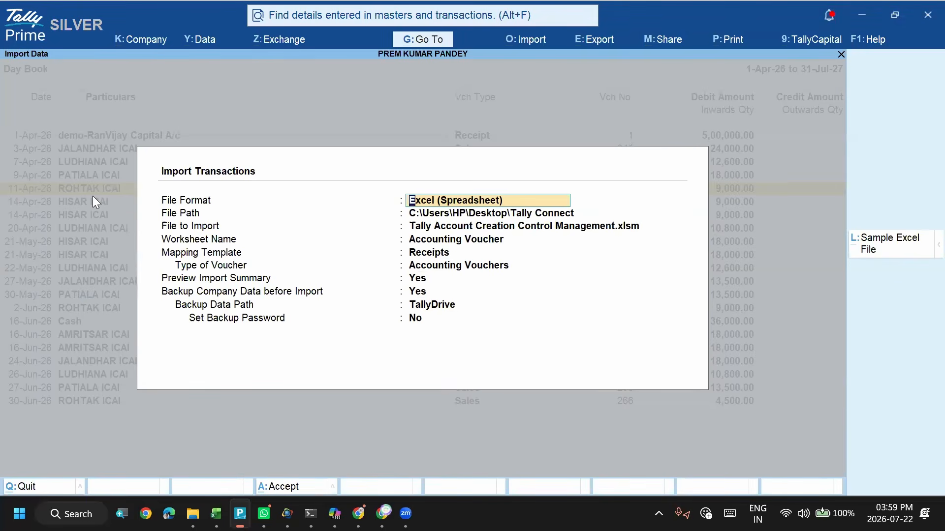
pyautogui.press('Return')
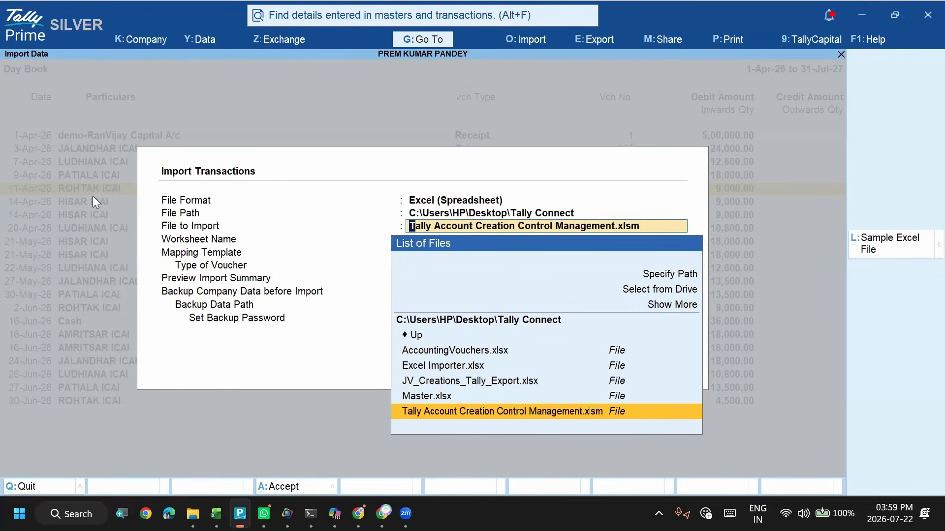
pyautogui.press('Return')
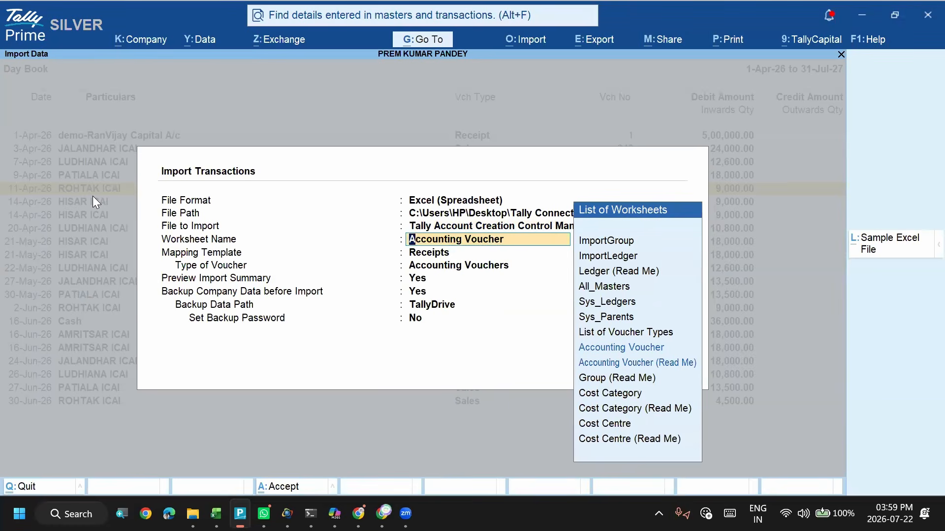
pyautogui.press('Return')
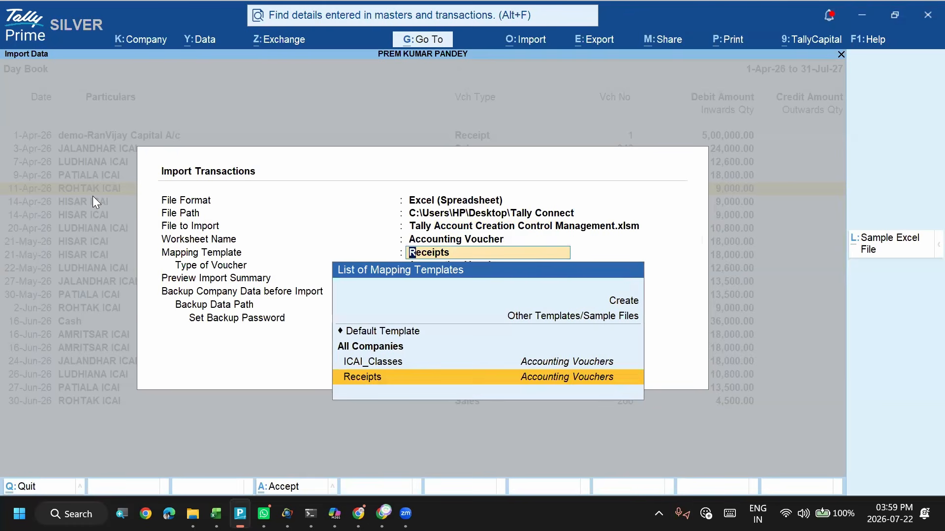
# - Use the Receipts mapping template for Accounting Vouchers, keeping the import preview and the company data backup set to Yes
pyautogui.press('Up')
pyautogui.press('Up')
pyautogui.press('Up')
pyautogui.press('Up')
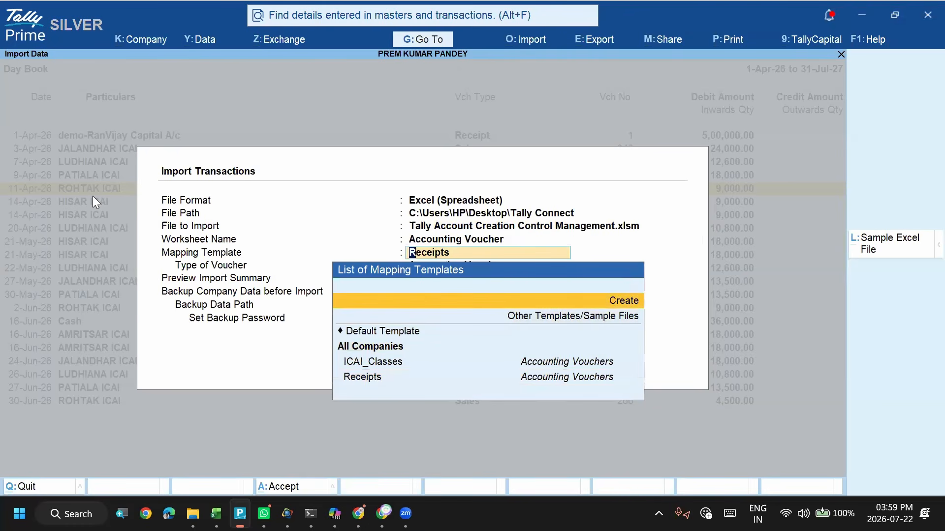
pyautogui.press('Down')
pyautogui.press('Down')
pyautogui.press('Down')
pyautogui.press('Down')
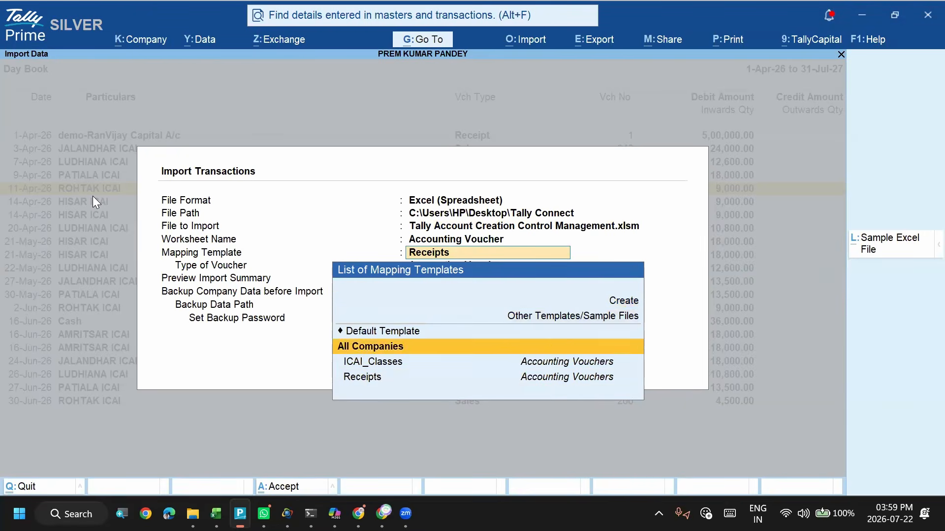
pyautogui.press('Return')
# - Set the backup data path for the import to the folder C:\Users\HP\Desktop\Tally Connect
pyautogui.press('Return')
pyautogui.press('Return')
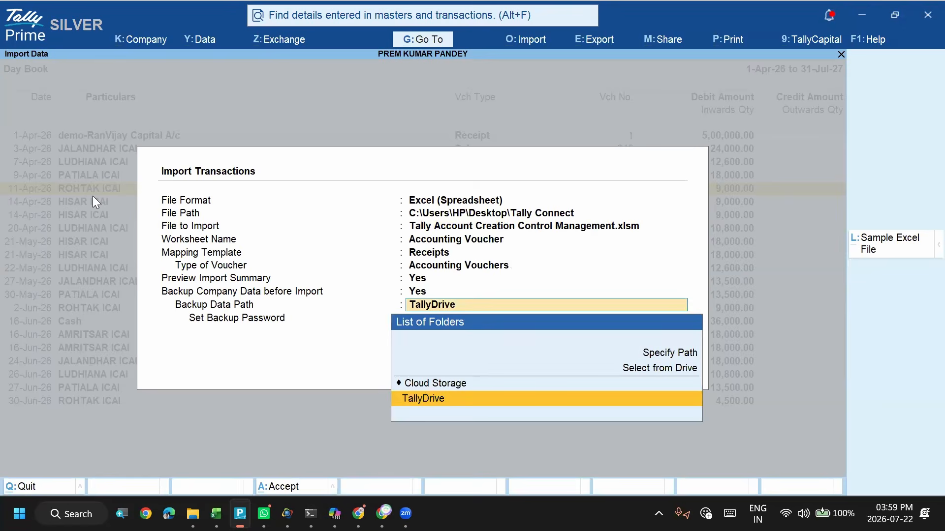
pyautogui.press('Up')
pyautogui.press('Up')
pyautogui.press('Return')
pyautogui.press('Down')
pyautogui.press('Down')
pyautogui.press('Up')
pyautogui.press('Return')
pyautogui.write('ta')
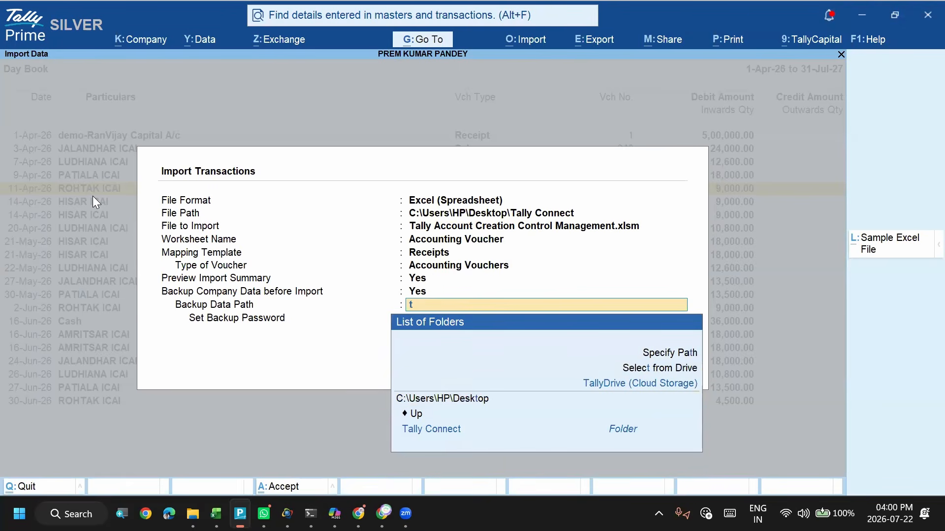
pyautogui.press('Down')
pyautogui.press('Down')
pyautogui.press('Down')
pyautogui.press('Return')
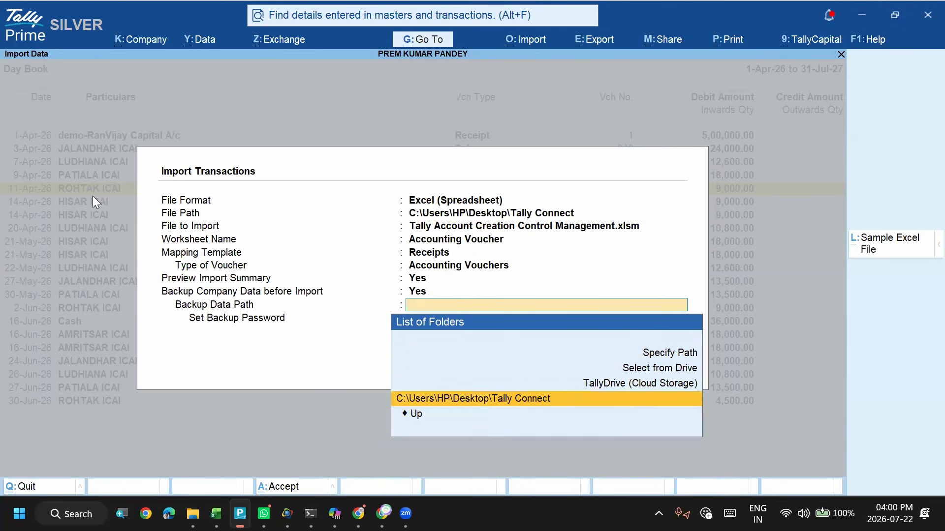
# - Accept the import settings and import the receipt voucher from the summary preview
pyautogui.hotkey('ctrl', 'a')
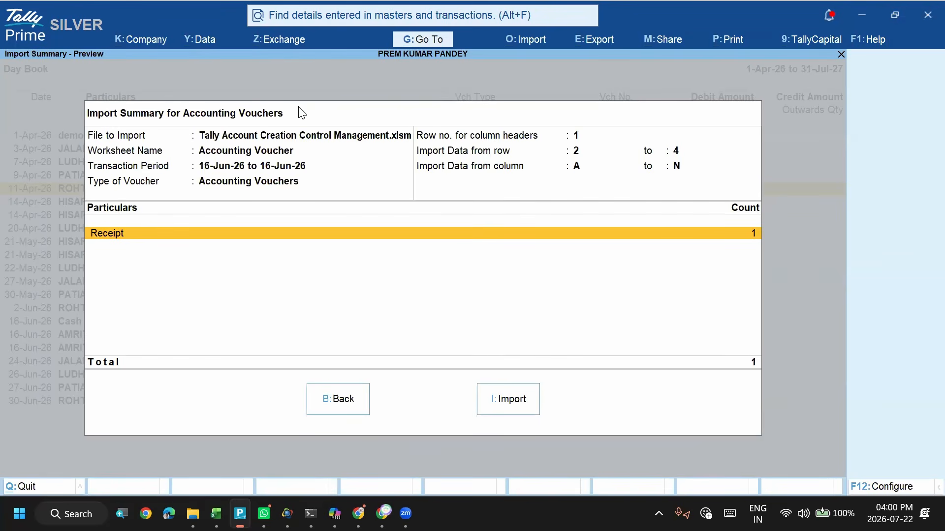
pyautogui.click(520, 410)
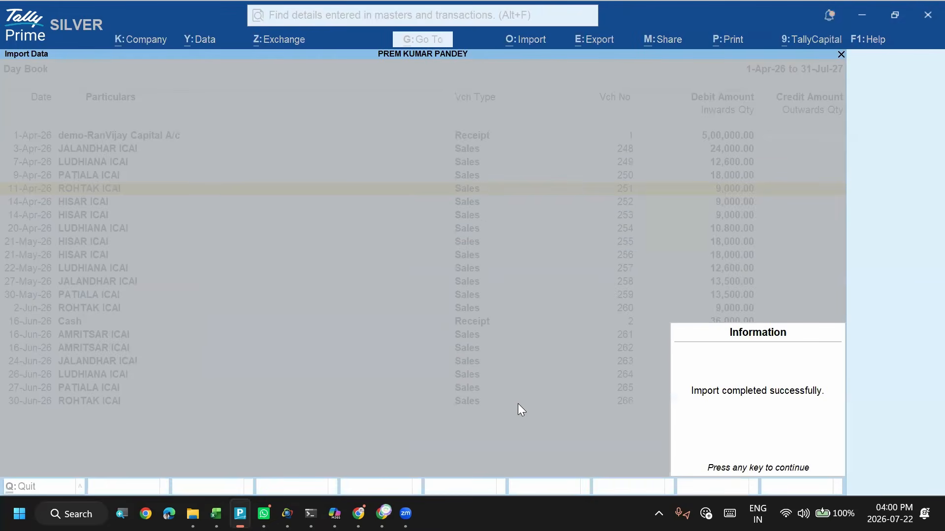
pyautogui.press('Return')
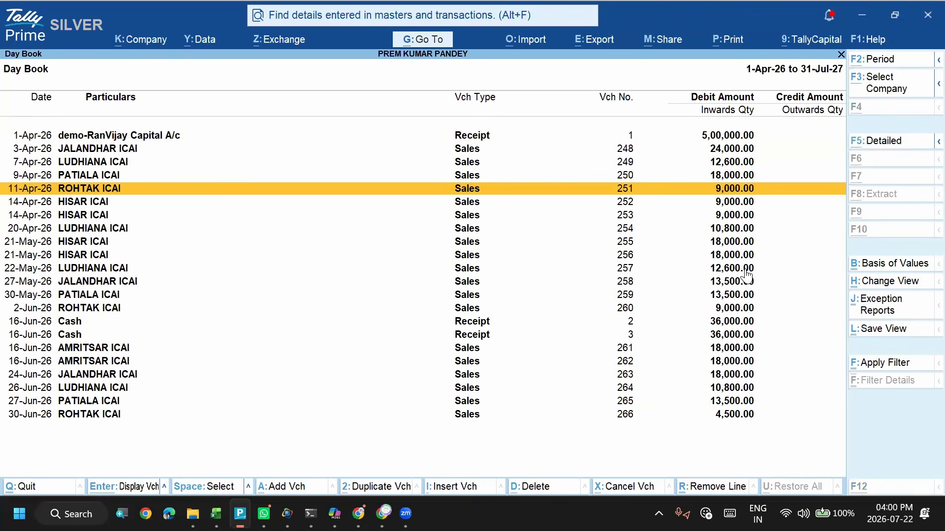
# - Start another default transaction import from the same workbook's Accounting Voucher sheet and open the creation of a mapping template
pyautogui.hotkey('alt', 'o')
pyautogui.press('Down')
pyautogui.press('Return')
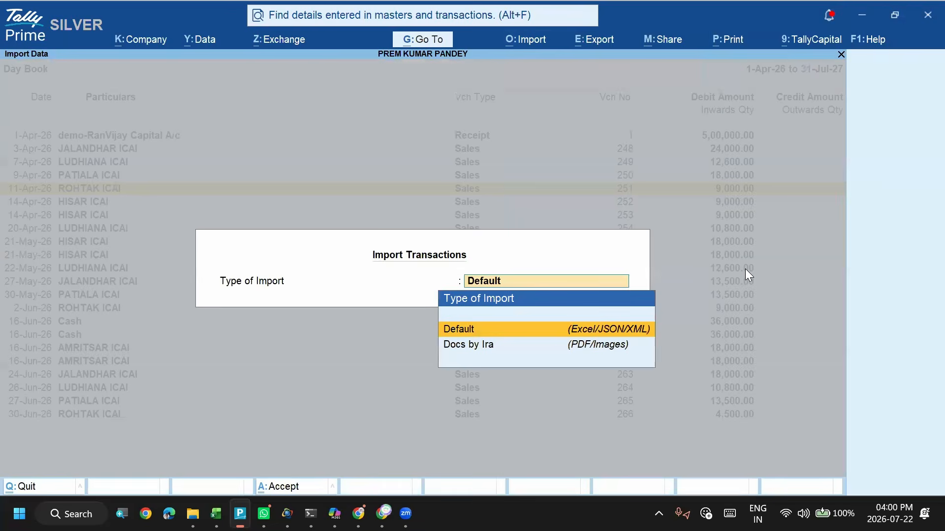
pyautogui.press('Return')
pyautogui.press('Return')
pyautogui.press('Return')
pyautogui.press('Return')
pyautogui.press('Return')
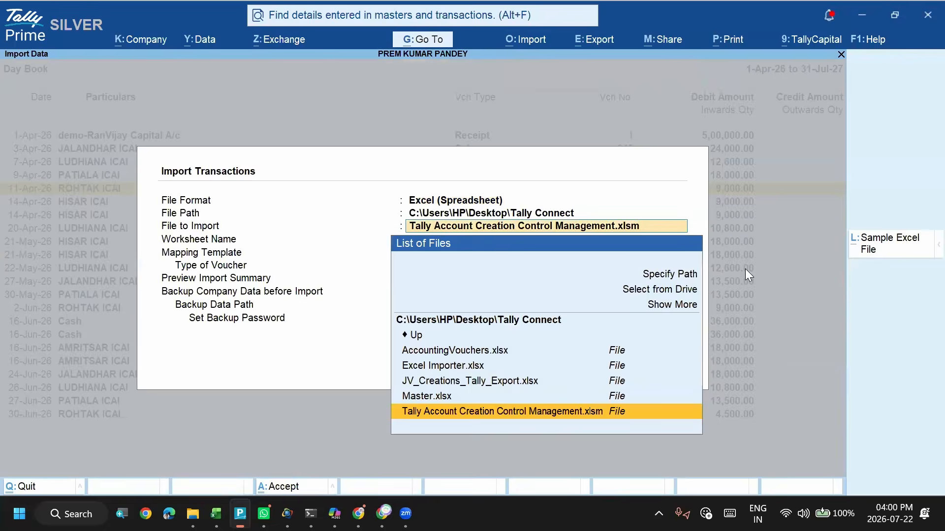
pyautogui.press('Up')
pyautogui.press('Up')
pyautogui.press('Up')
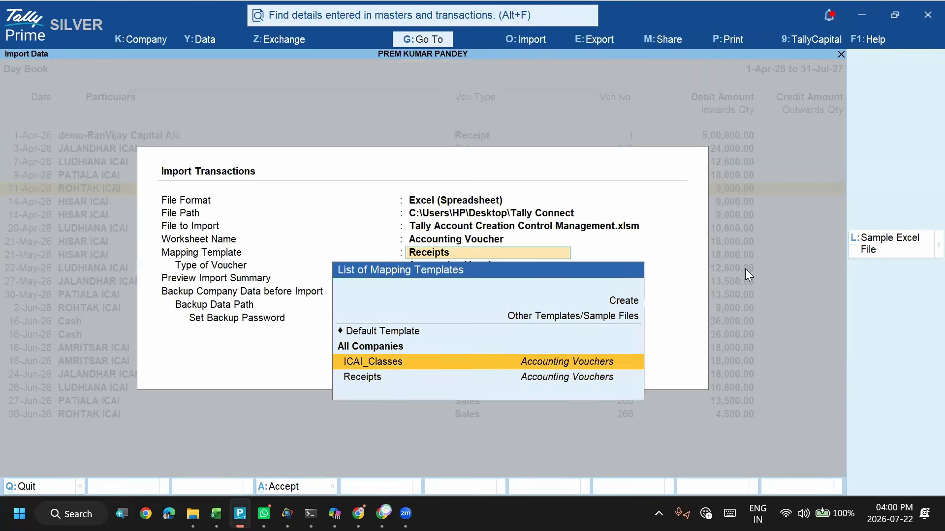
pyautogui.press('Return')
# - Name the mapping template Recpt_new and set its type of voucher to Accounting Vouchers
pyautogui.write('Rec')
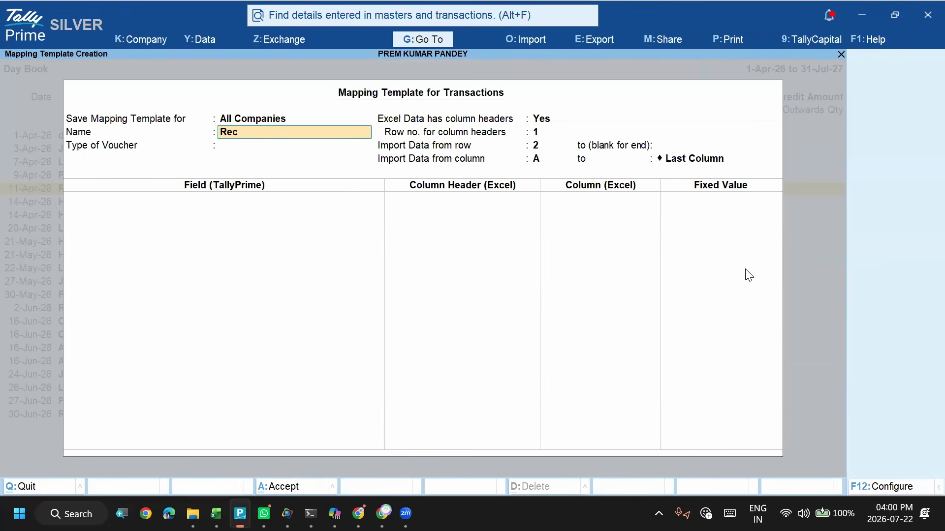
pyautogui.write('pt_new')
pyautogui.press('Return')
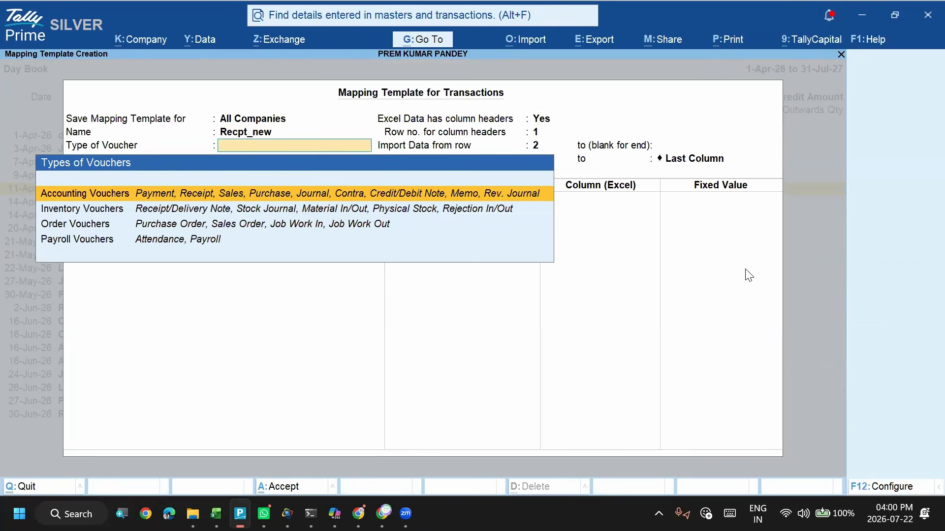
pyautogui.press('Return')
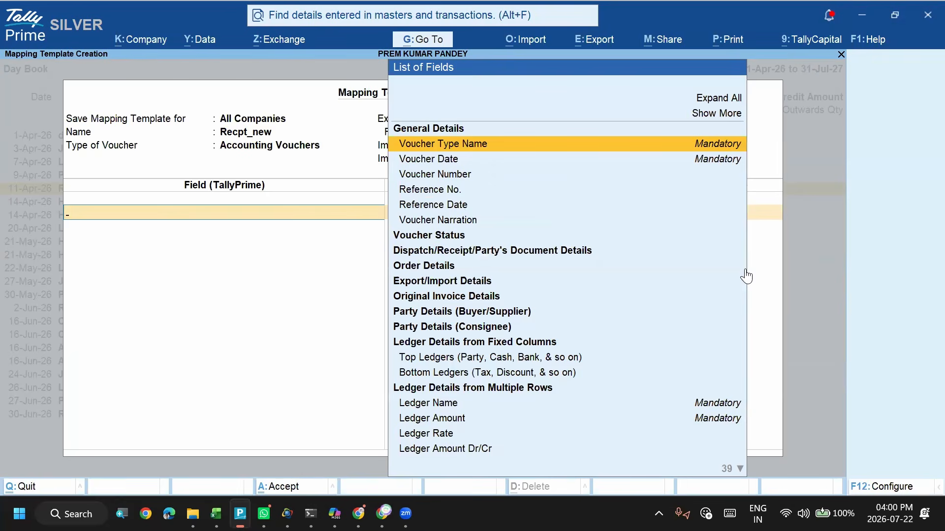
# - Map the Voucher Type Name and Voucher Date fields to the Excel columns of the same names
pyautogui.press('Return')
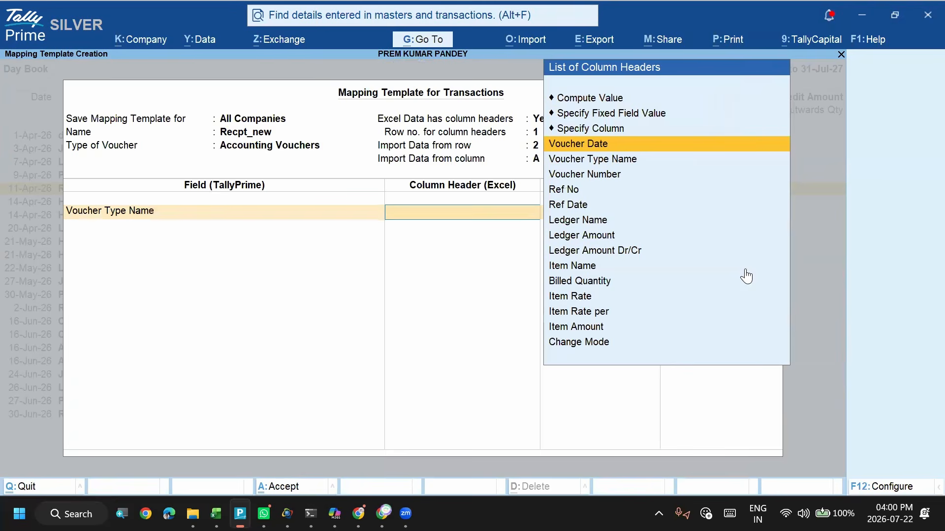
pyautogui.press('Down')
pyautogui.press('Return')
pyautogui.press('Down')
pyautogui.press('Down')
pyautogui.press('Down')
pyautogui.press('Return')
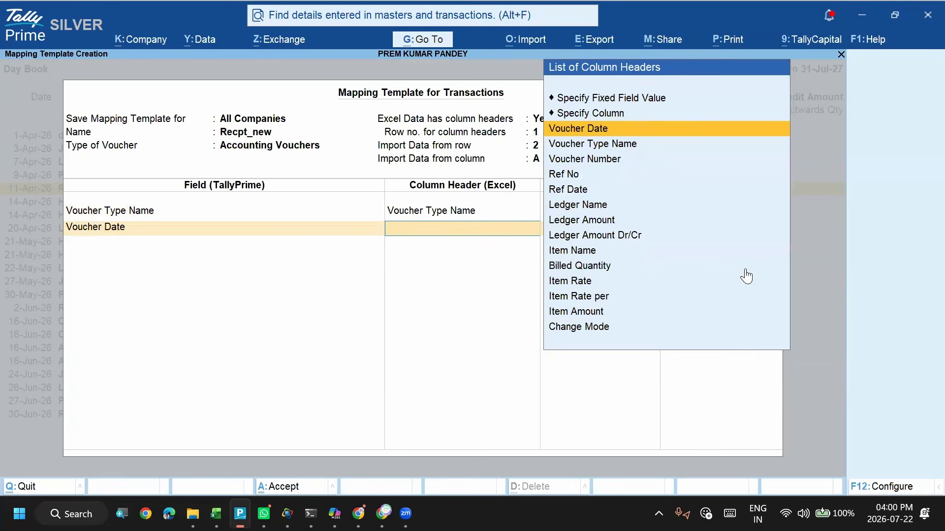
pyautogui.press('Down')
pyautogui.press('Return')
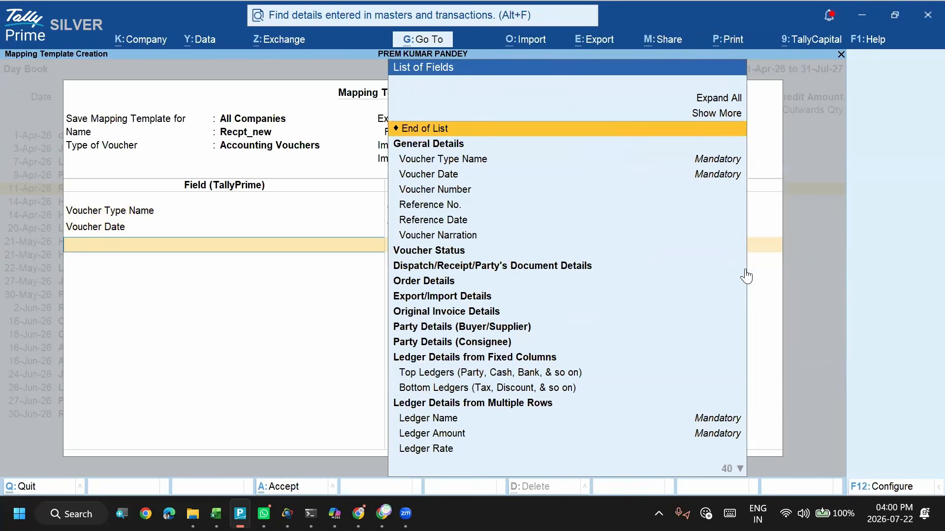
# - Add the Ledger Name field from the multiple-rows ledger details and map it to the Ledger Name column
pyautogui.press('Down')
pyautogui.press('Down')
pyautogui.press('Down')
pyautogui.press('Down')
pyautogui.press('Down')
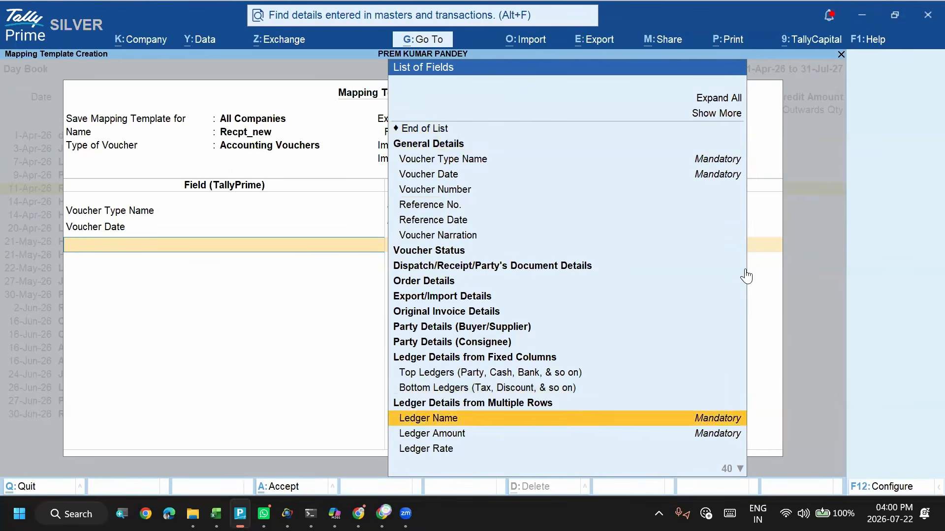
pyautogui.press('Return')
pyautogui.press('Down')
pyautogui.press('Down')
pyautogui.press('Down')
pyautogui.press('Down')
pyautogui.press('Down')
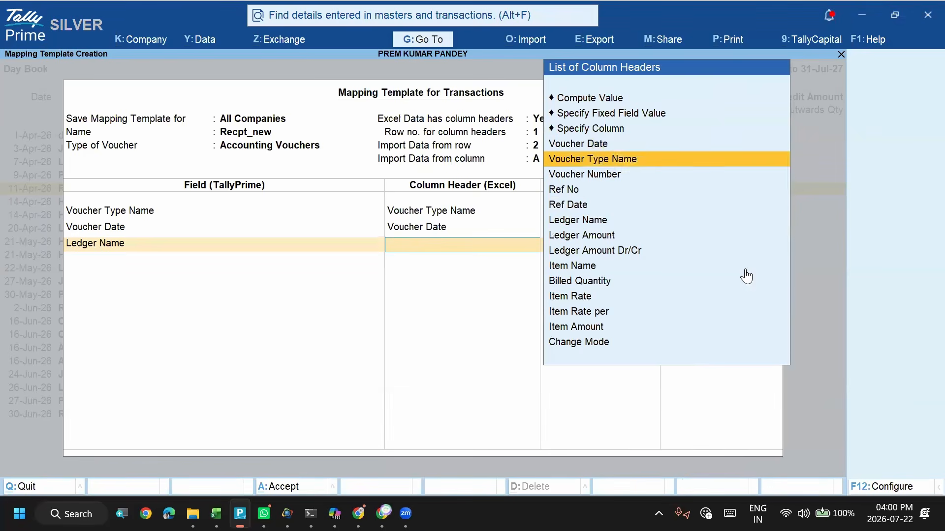
pyautogui.press('Return')
# - Add the Ledger Amount field to the template and map it to the Ledger Amount column
pyautogui.press('Down')
pyautogui.press('Down')
pyautogui.press('Down')
pyautogui.press('Down')
pyautogui.press('Down')
pyautogui.press('Down')
pyautogui.press('Down')
pyautogui.press('Down')
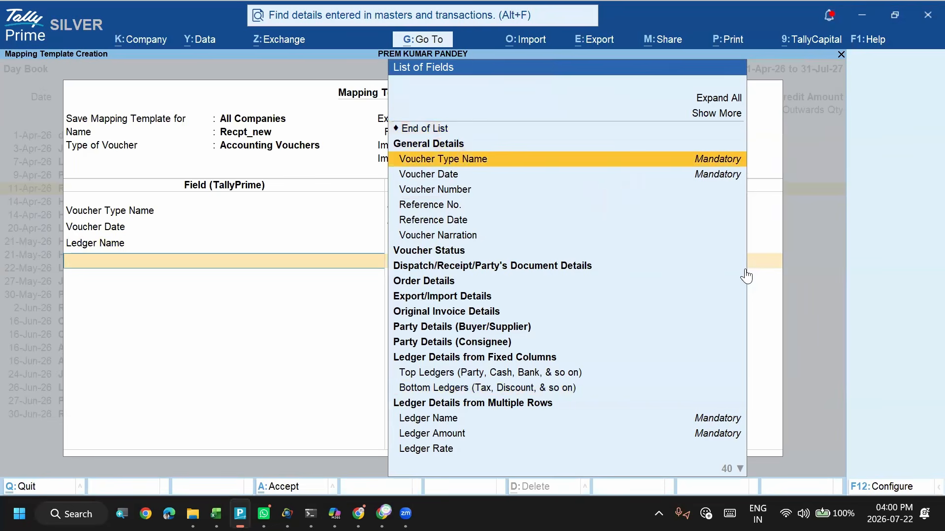
pyautogui.press('Down')
pyautogui.press('Return')
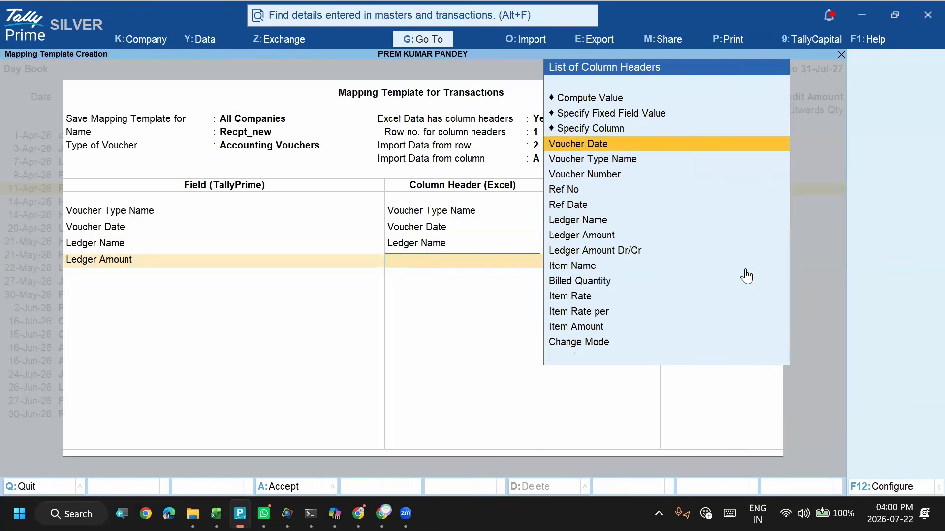
pyautogui.press('Down')
pyautogui.press('Down')
pyautogui.press('Down')
pyautogui.press('Down')
pyautogui.press('Down')
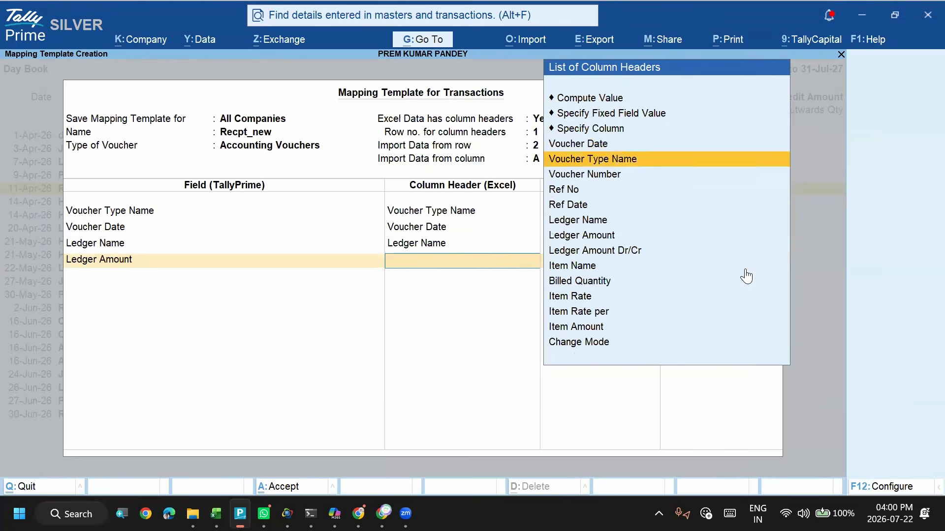
pyautogui.press('Down')
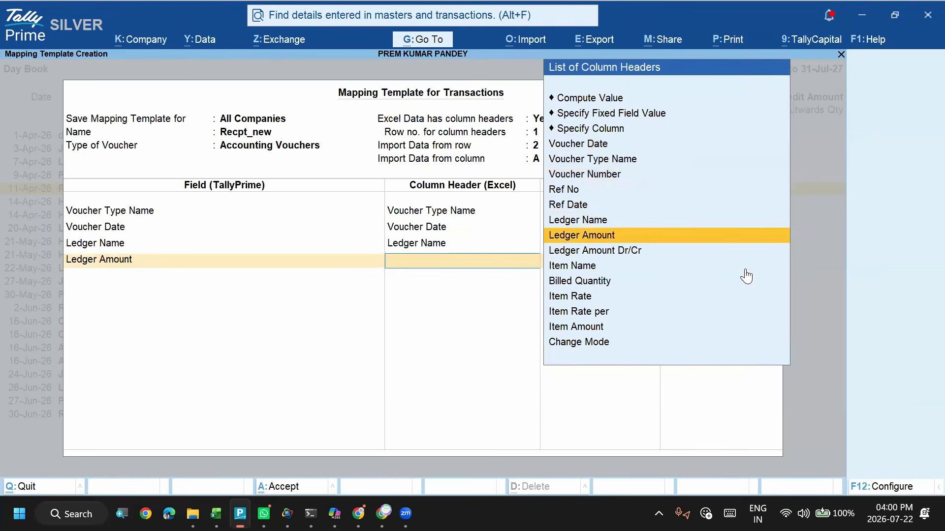
pyautogui.press('Return')
# - Add the Ledger Amount Dr/Cr field to the template, map it to the Ledger Amount Dr/Cr column and save the template
pyautogui.press('Down')
pyautogui.press('Down')
pyautogui.press('Down')
pyautogui.press('Down')
pyautogui.press('Down')
pyautogui.press('Down')
pyautogui.press('Down')
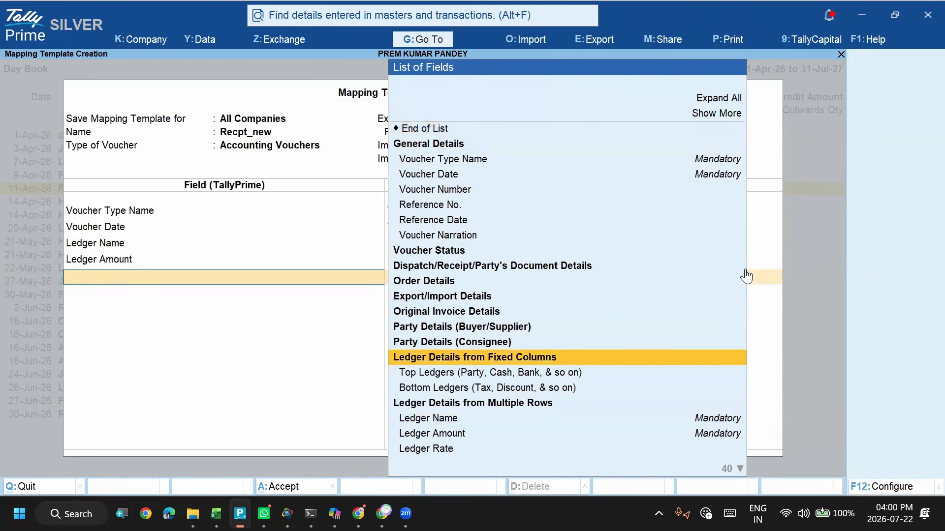
pyautogui.press('Down')
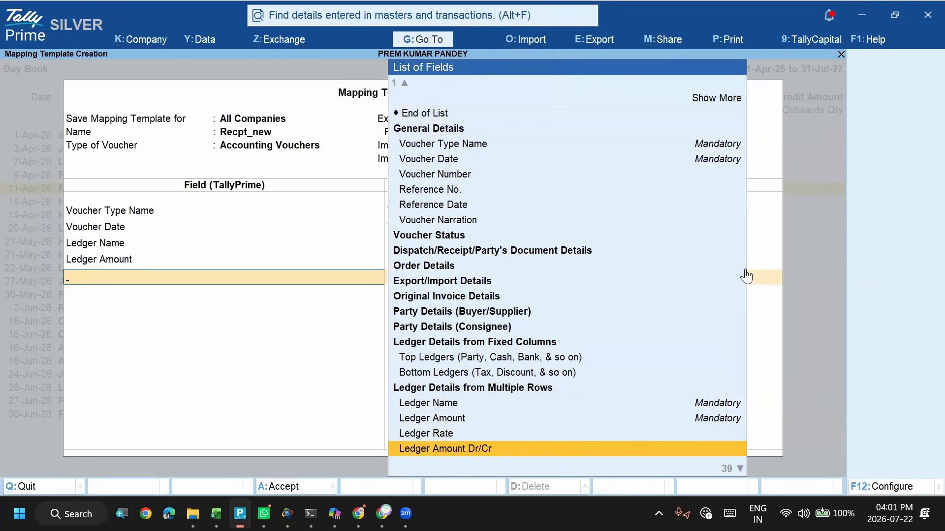
pyautogui.press('Return')
pyautogui.press('Down')
pyautogui.press('Down')
pyautogui.press('Down')
pyautogui.press('Down')
pyautogui.press('Down')
pyautogui.press('Down')
pyautogui.press('Down')
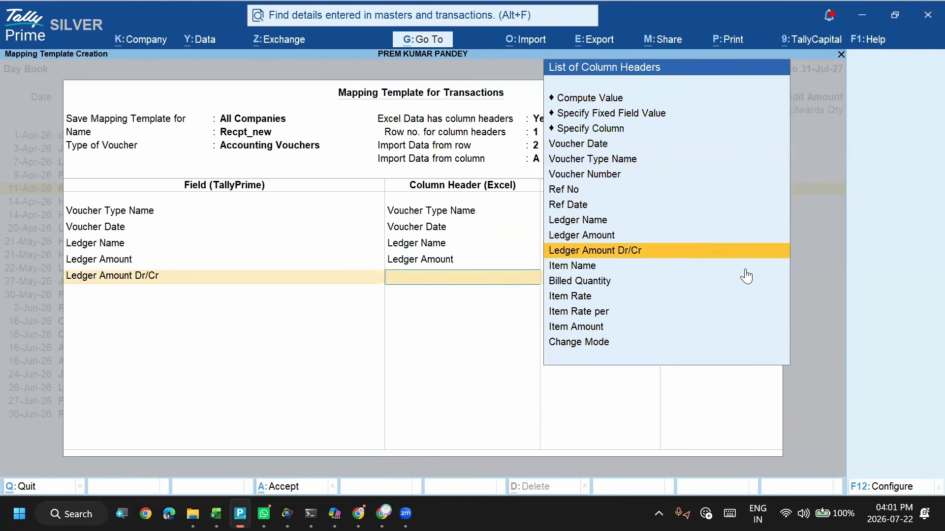
pyautogui.press('Return')
pyautogui.press('Return')
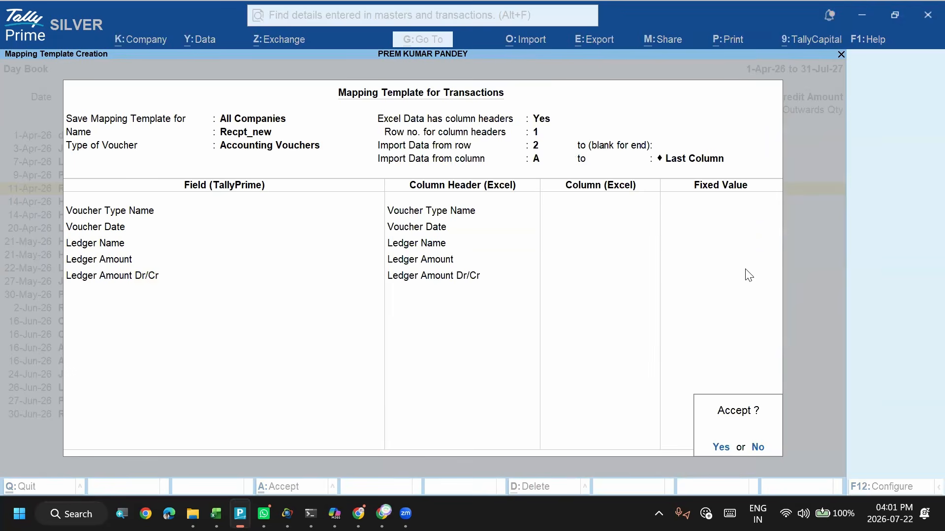
pyautogui.press('Return')
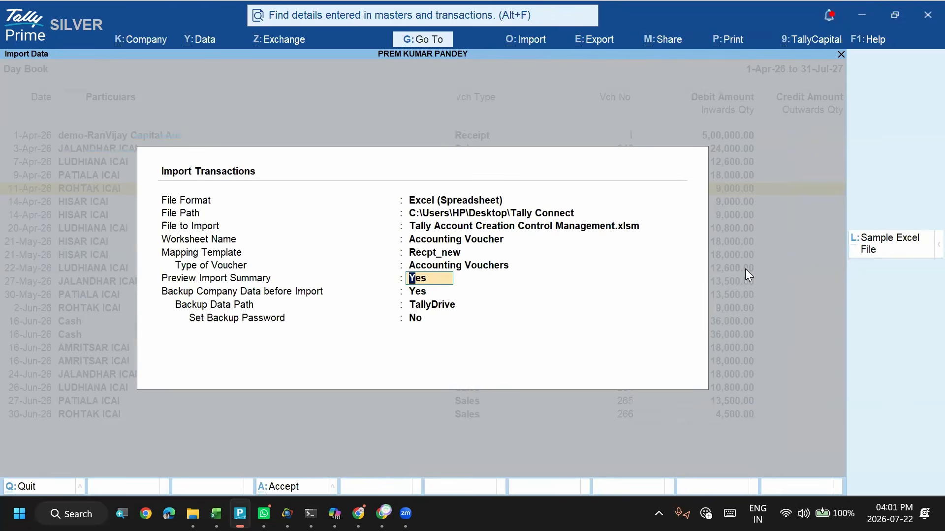
# - Keep the import preview and company backup enabled, and set the backup data path to the Tally Connect folder on the Desktop
pyautogui.press('Return')
pyautogui.press('Return')
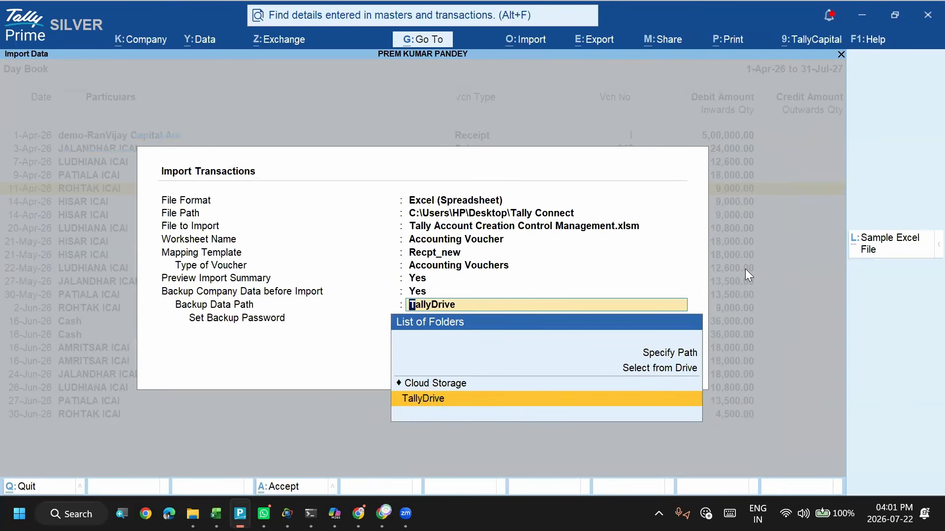
pyautogui.press('Up')
pyautogui.press('Return')
pyautogui.write('td')
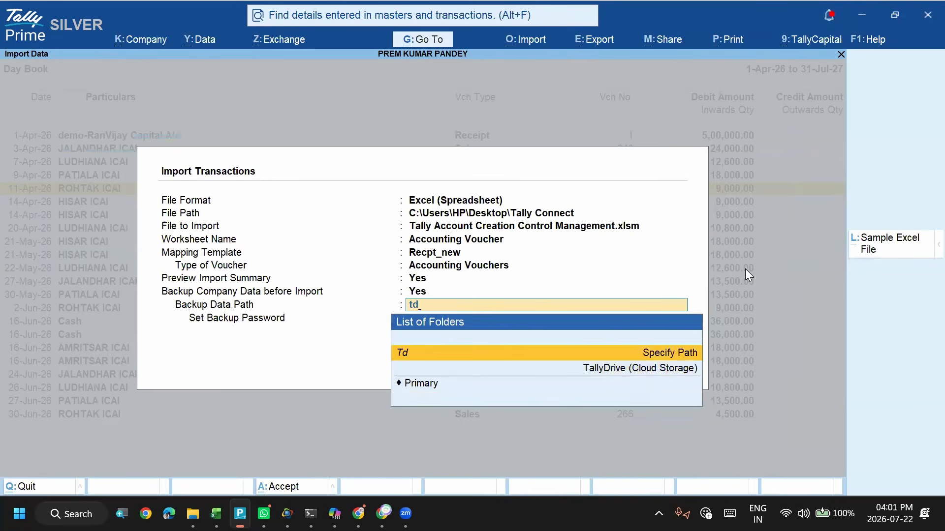
pyautogui.press('BackSpace')
pyautogui.press('BackSpace')
pyautogui.write('de')
pyautogui.press('Return')
pyautogui.write('ta')
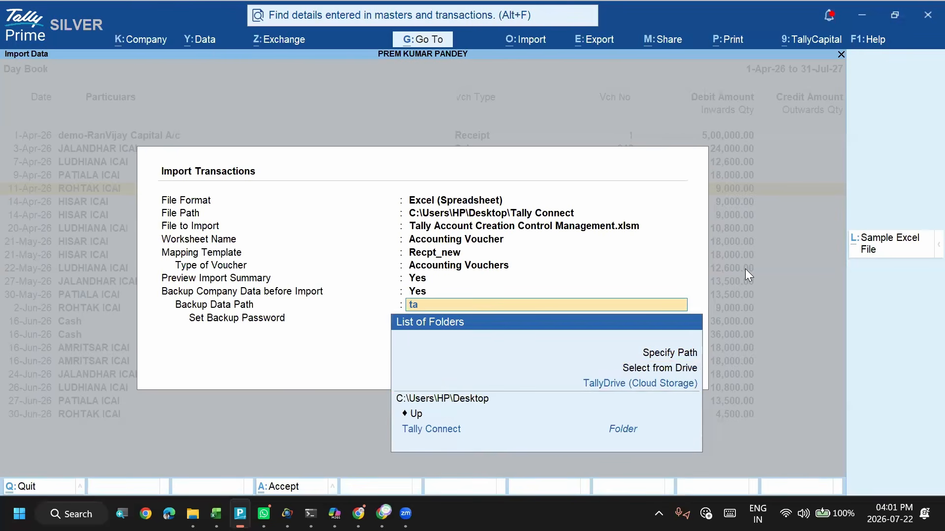
pyautogui.press('Return')
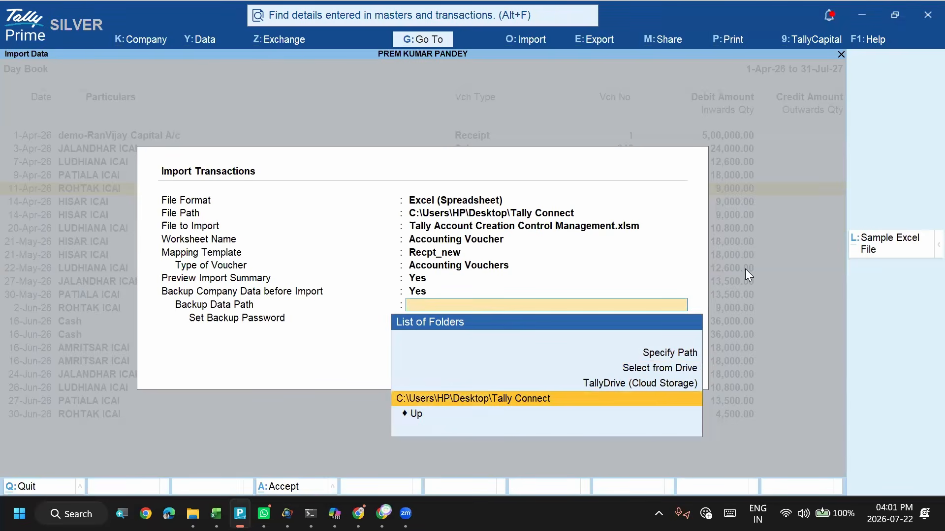
# - Accept the import settings and import the Receipt voucher from the Accounting Voucher worksheet
pyautogui.hotkey('ctrl', 'a')
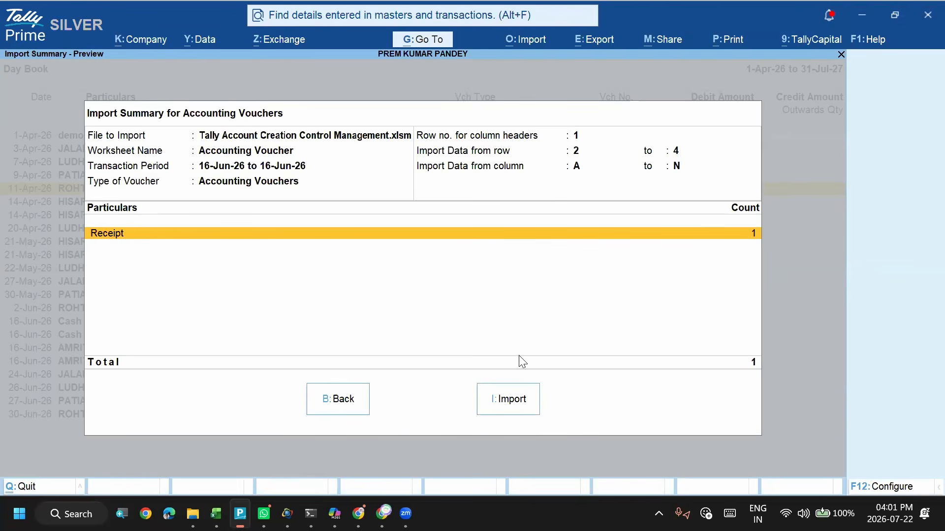
pyautogui.click(501, 413)
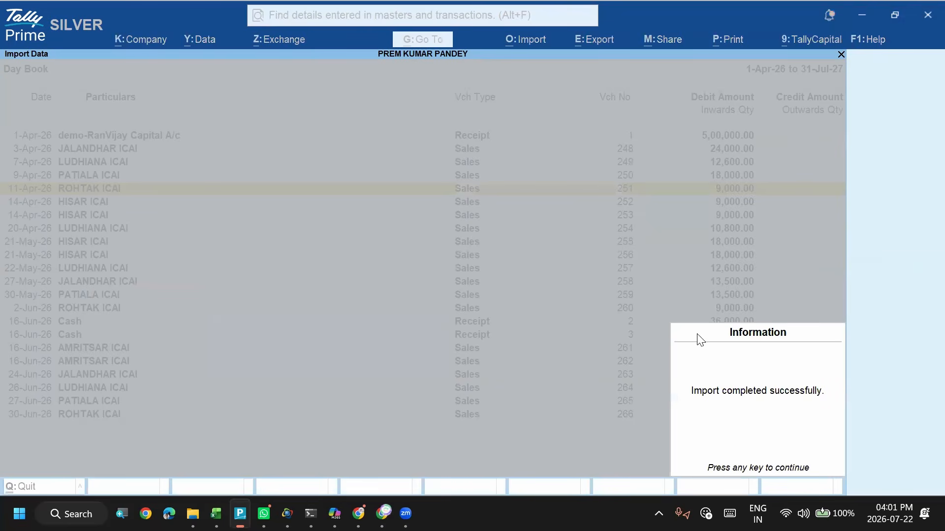
pyautogui.press('Return')
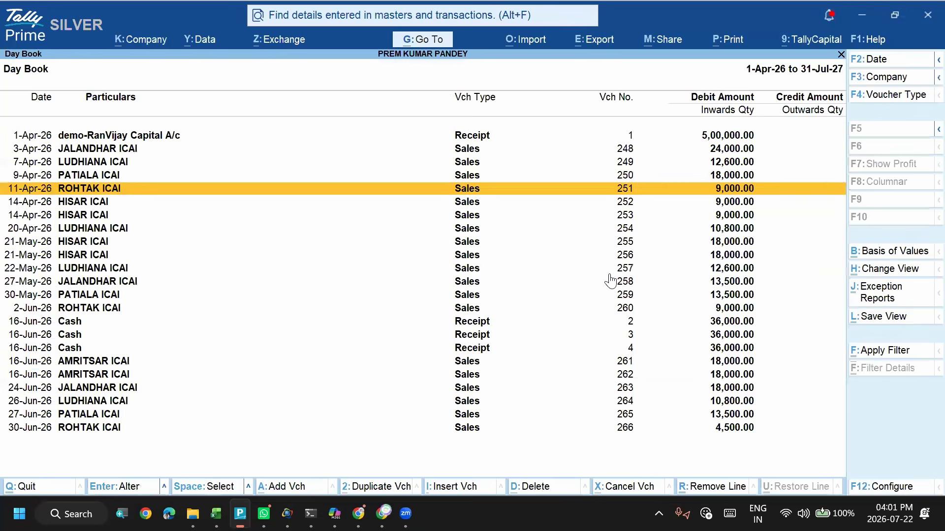
# - Examine the 16-Jun-26 Cash receipt entries and their voucher numbers in the Day Book
pyautogui.press('Up')
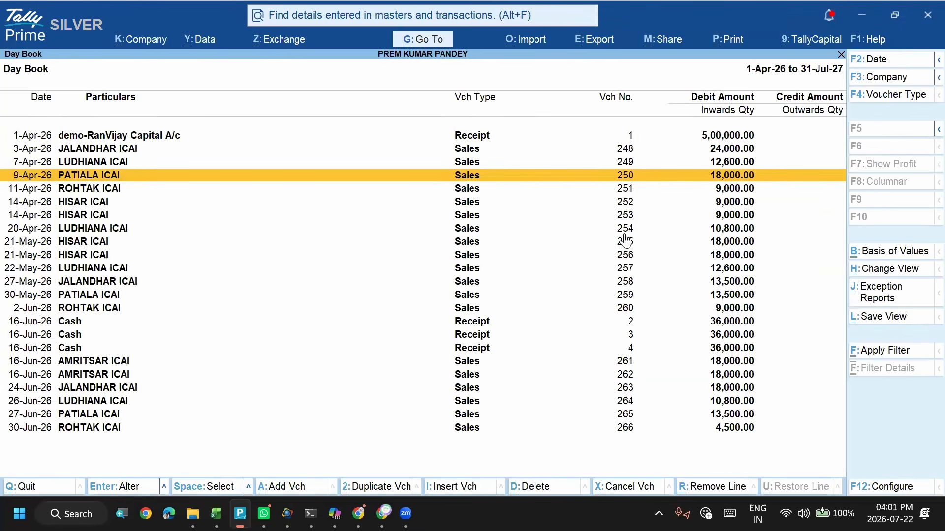
pyautogui.press('Home')
pyautogui.press('Down')
pyautogui.press('Down')
pyautogui.press('Down')
pyautogui.press('Down')
pyautogui.press('Down')
pyautogui.press('Down')
pyautogui.press('Down')
pyautogui.press('Down')
pyautogui.press('Down')
pyautogui.press('Down')
pyautogui.press('Down')
pyautogui.press('Down')
pyautogui.press('Down')
pyautogui.press('Down')
pyautogui.press('Down')
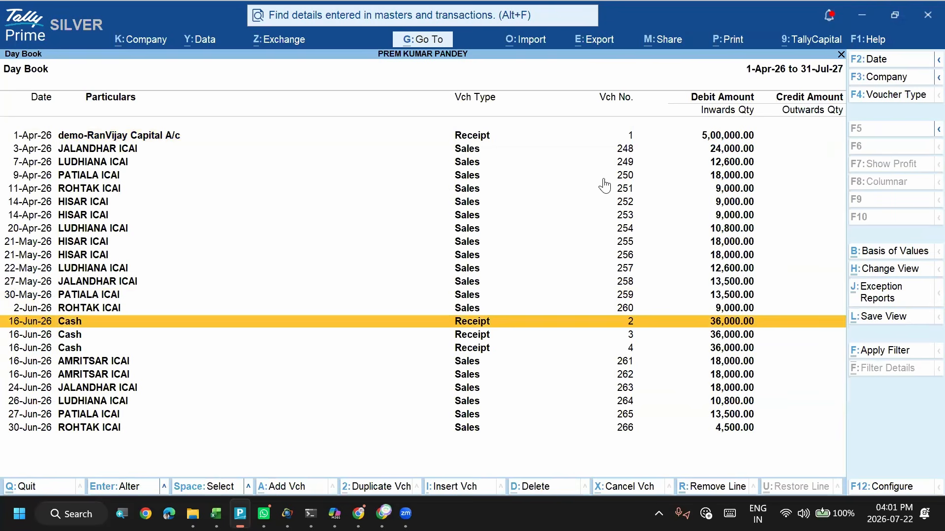
pyautogui.press('Down')
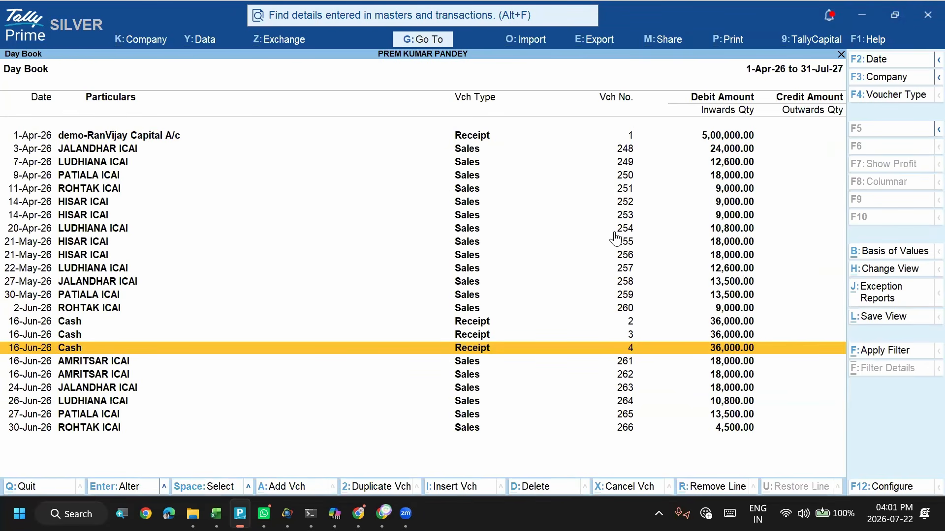
pyautogui.press('Up')
pyautogui.press('Up')
pyautogui.press('Down')
pyautogui.press('Down')
pyautogui.press('Up')
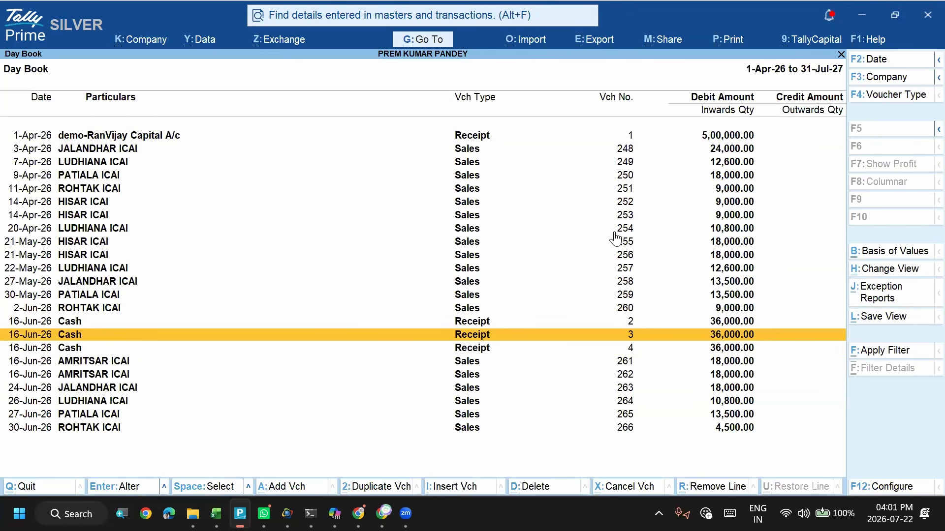
pyautogui.press('Up')
pyautogui.press('Down')
pyautogui.press('Down')
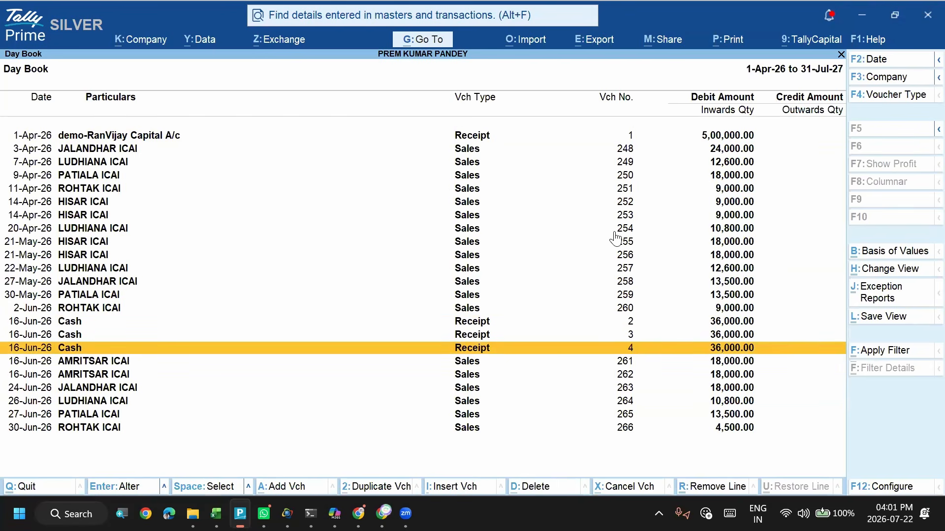
pyautogui.press('Up')
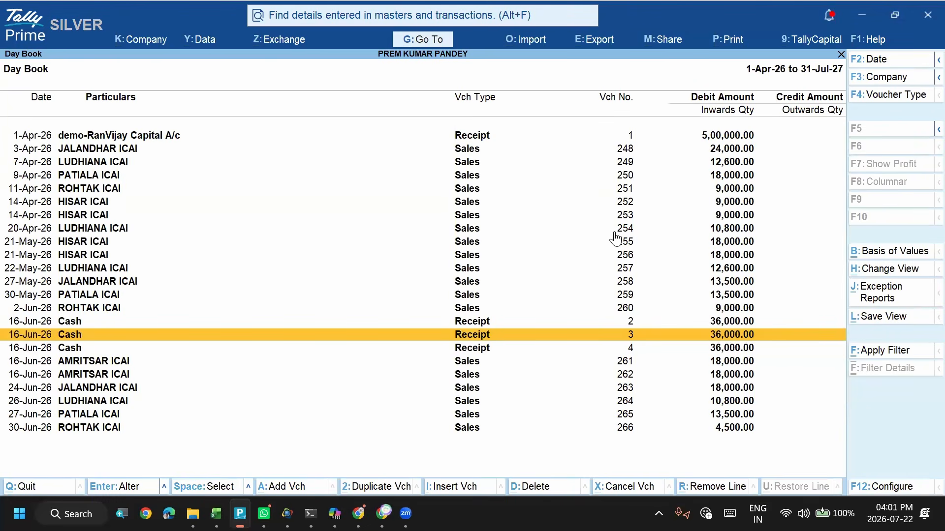
pyautogui.press('Down')
pyautogui.press('Up')
pyautogui.press('Down')
pyautogui.press('Up')
pyautogui.press('Up')
pyautogui.press('Up')
pyautogui.press('Up')
pyautogui.press('Up')
pyautogui.press('Up')
pyautogui.press('Up')
pyautogui.press('Up')
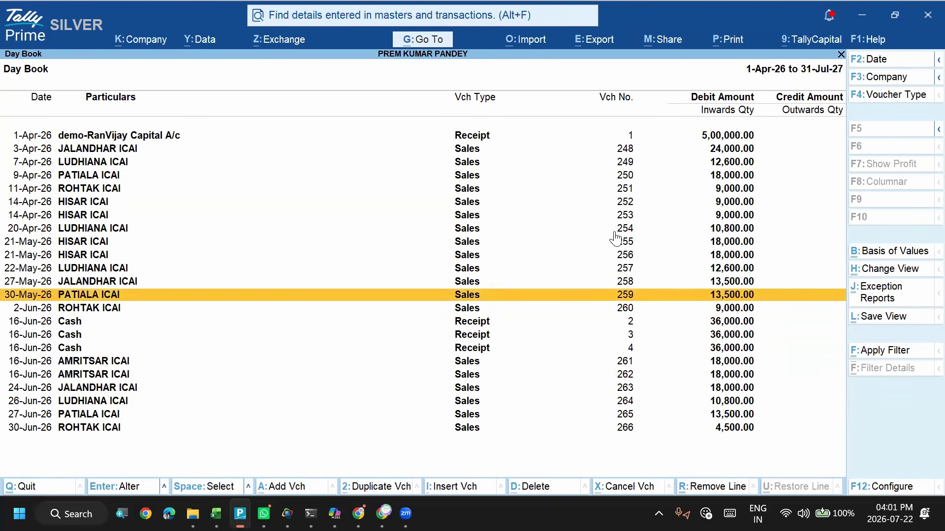
pyautogui.press('Up')
pyautogui.press('Up')
pyautogui.press('Up')
pyautogui.press('Up')
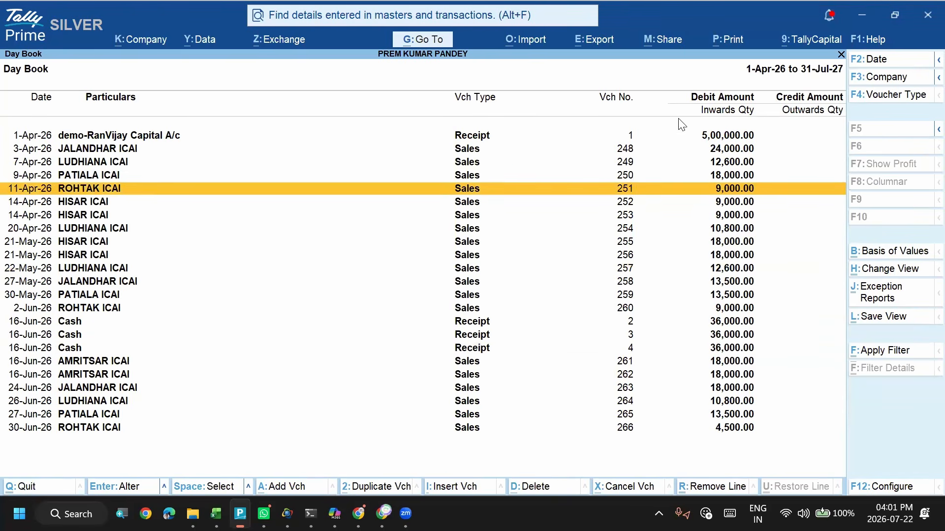
# - Open the export configuration for the company's transactions
pyautogui.hotkey('alt', 'e')
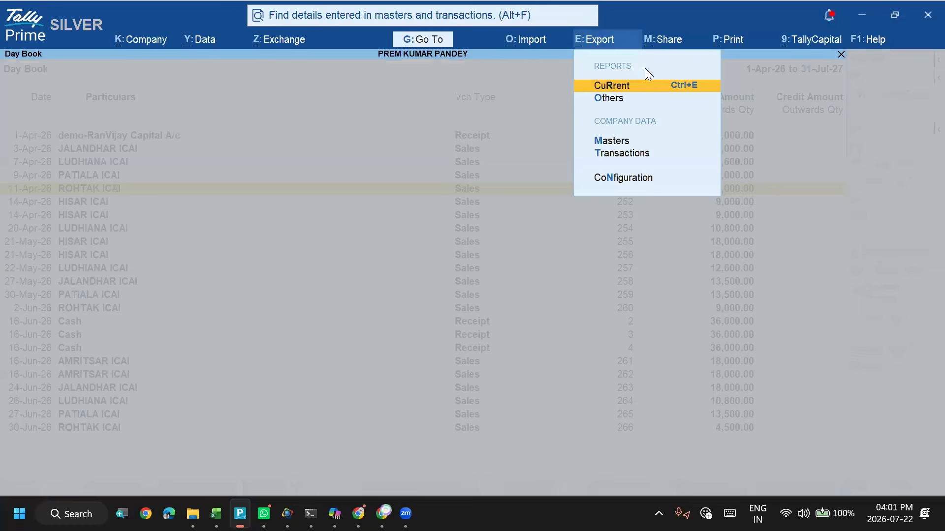
pyautogui.press('Down')
pyautogui.press('Down')
pyautogui.press('Down')
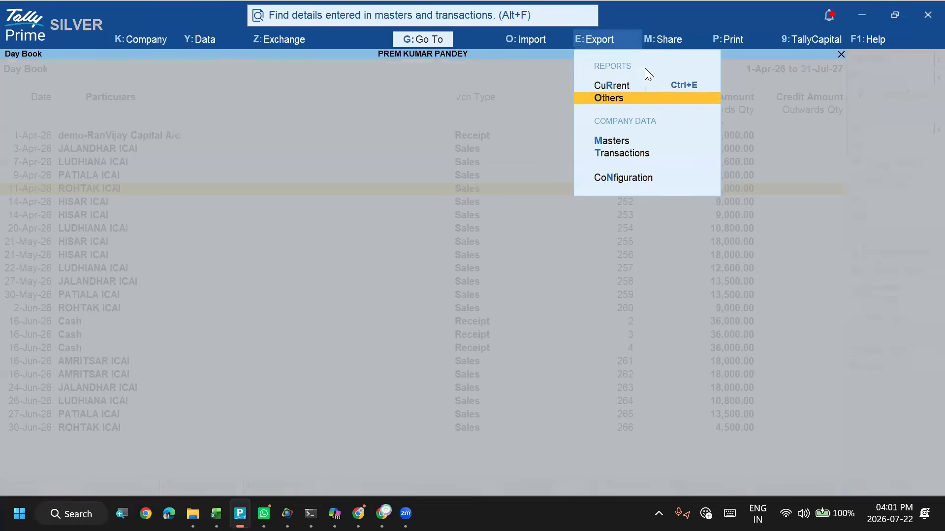
pyautogui.press('Return')
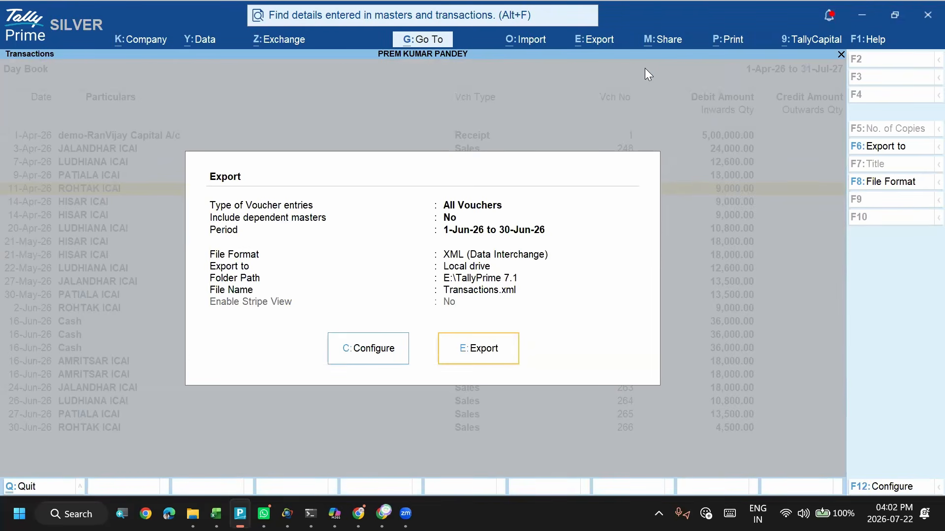
pyautogui.press('c')
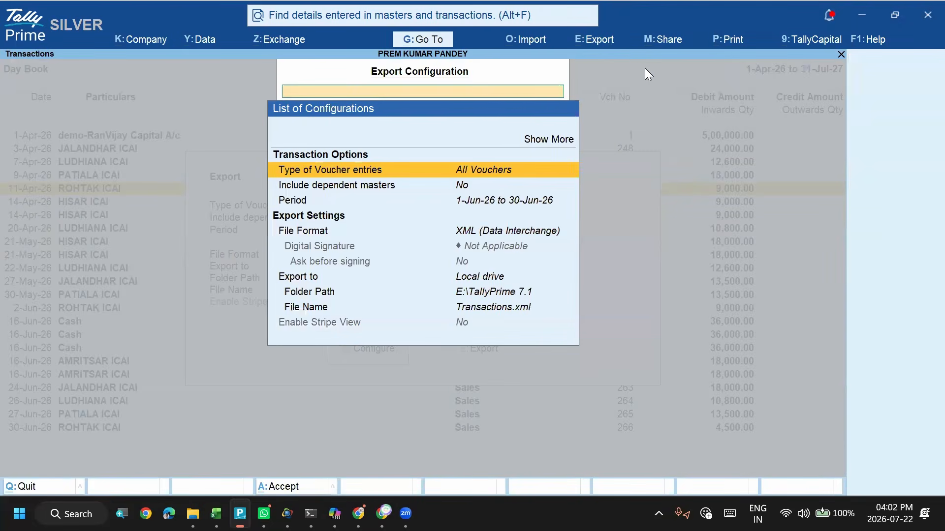
# - Set the export folder path to C:\Users\HP\Desktop\Tally Connect
pyautogui.press('Down')
pyautogui.press('Down')
pyautogui.press('Down')
pyautogui.press('Down')
pyautogui.press('Down')
pyautogui.press('Return')
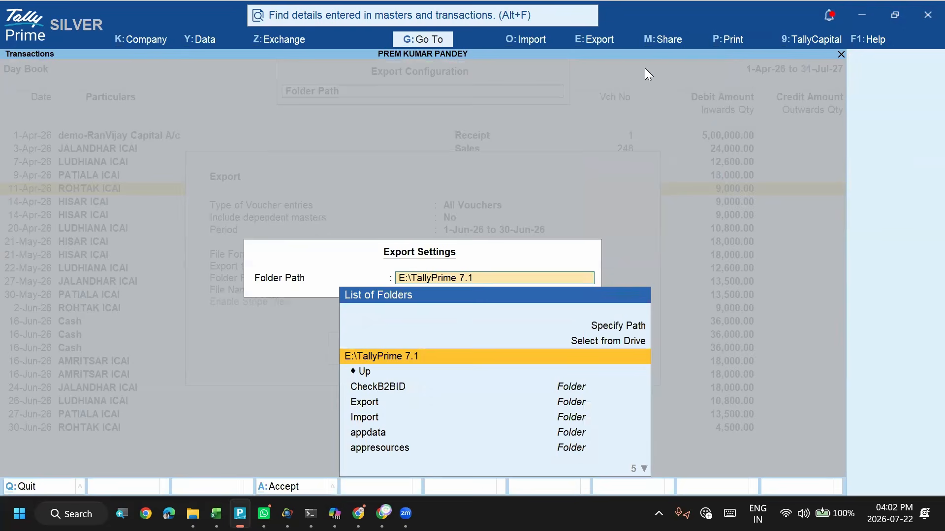
pyautogui.press('Up')
pyautogui.press('Up')
pyautogui.press('Down')
pyautogui.press('Return')
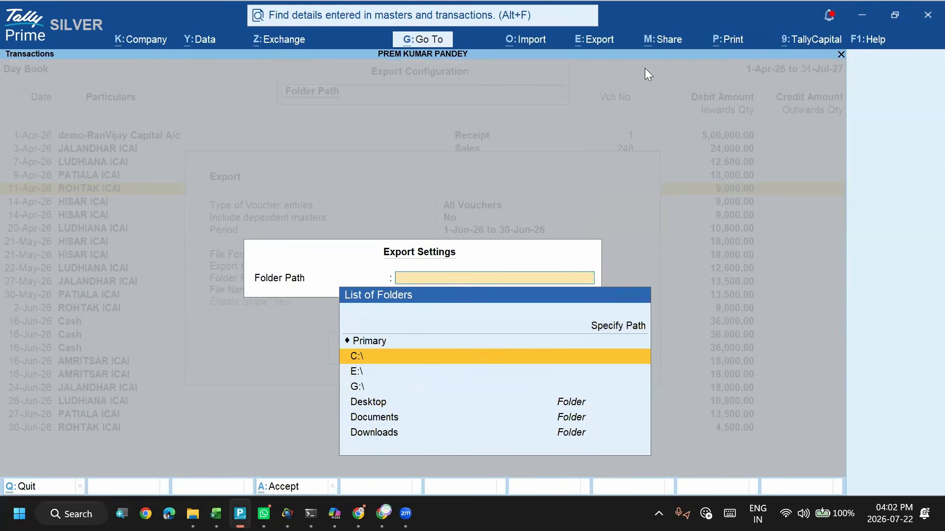
pyautogui.write('d')
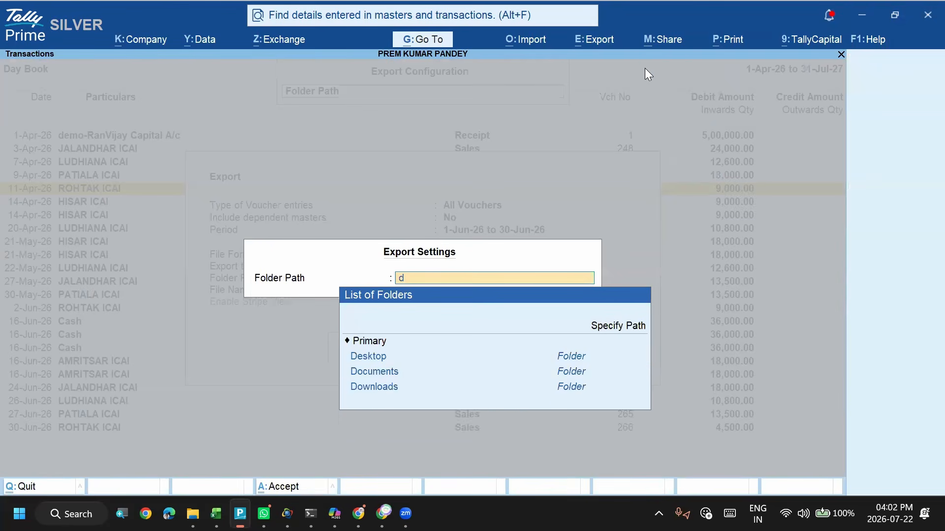
pyautogui.press('Return')
pyautogui.press('Down')
pyautogui.press('Down')
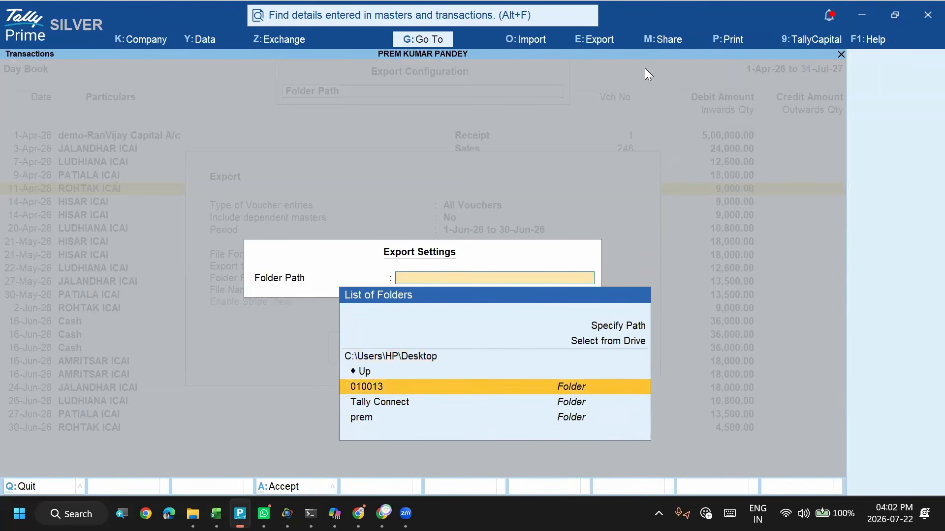
pyautogui.press('Return')
pyautogui.press('Return')
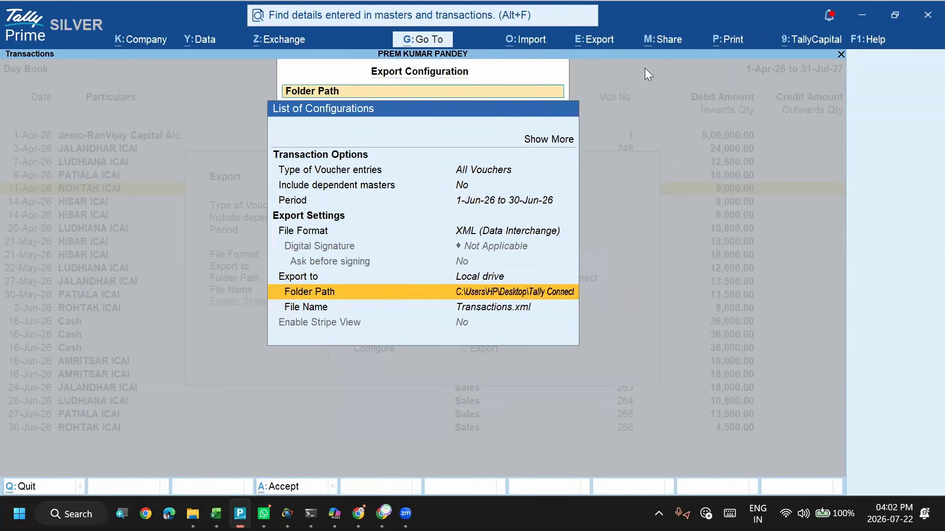
# - Accept the export configuration and export the transactions as Transactions.xml
pyautogui.press('Down')
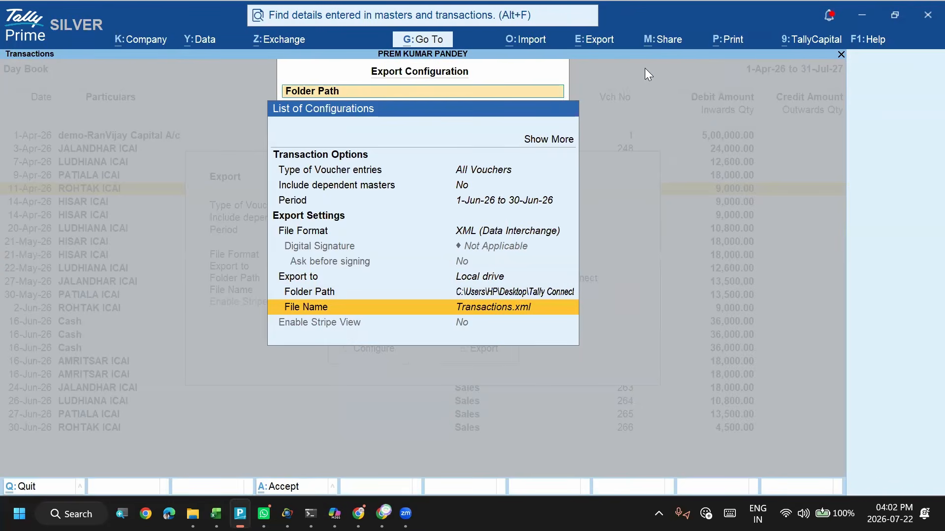
pyautogui.hotkey('ctrl', 'a')
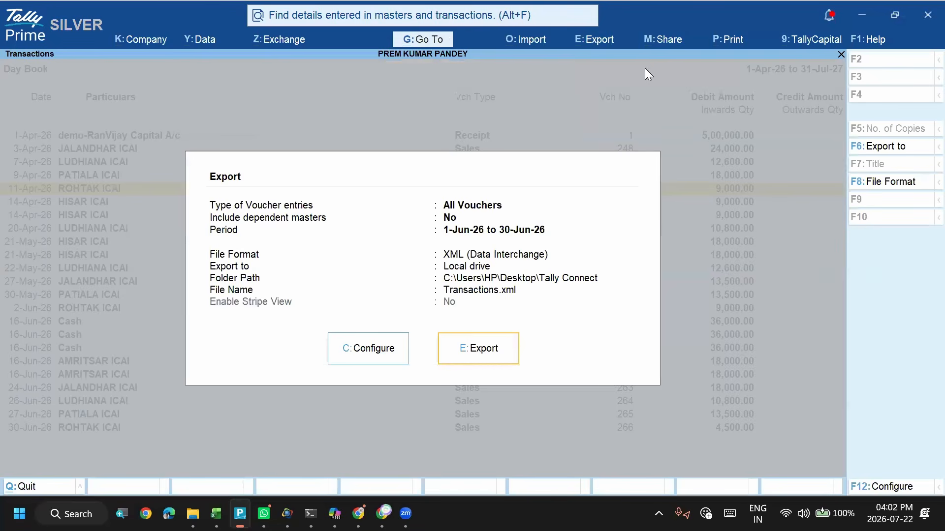
pyautogui.press('e')
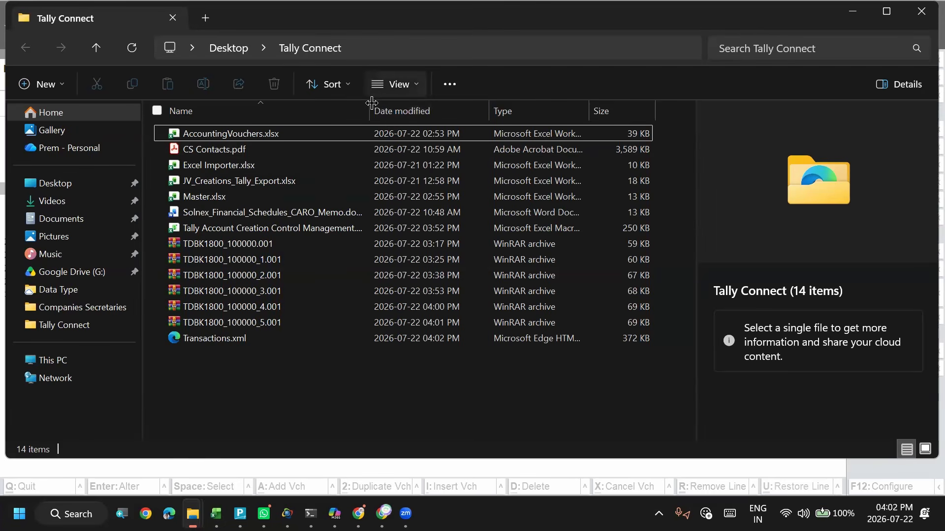
# - Open the exported Transactions.xml from the Tally Connect folder in Notepad and maximize its window
pyautogui.moveTo(369, 110); pyautogui.dragTo(452, 112)
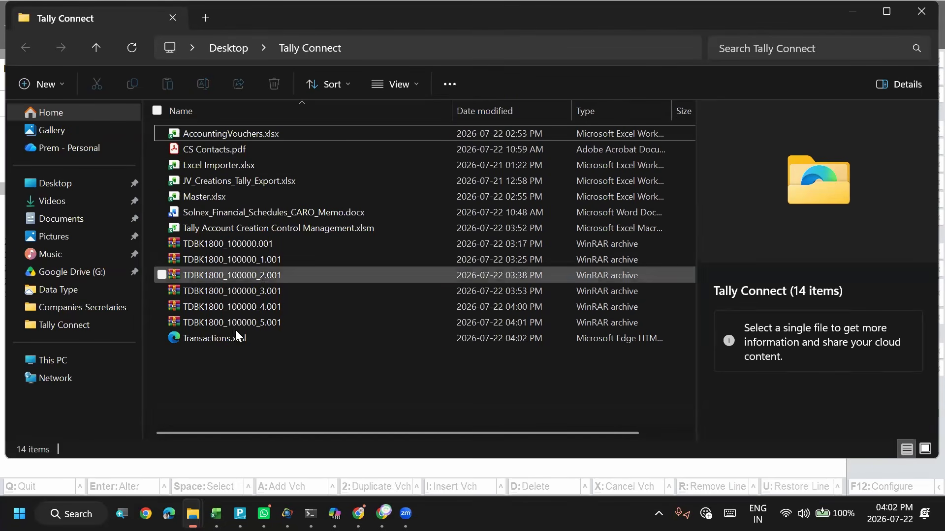
pyautogui.click(221, 336)
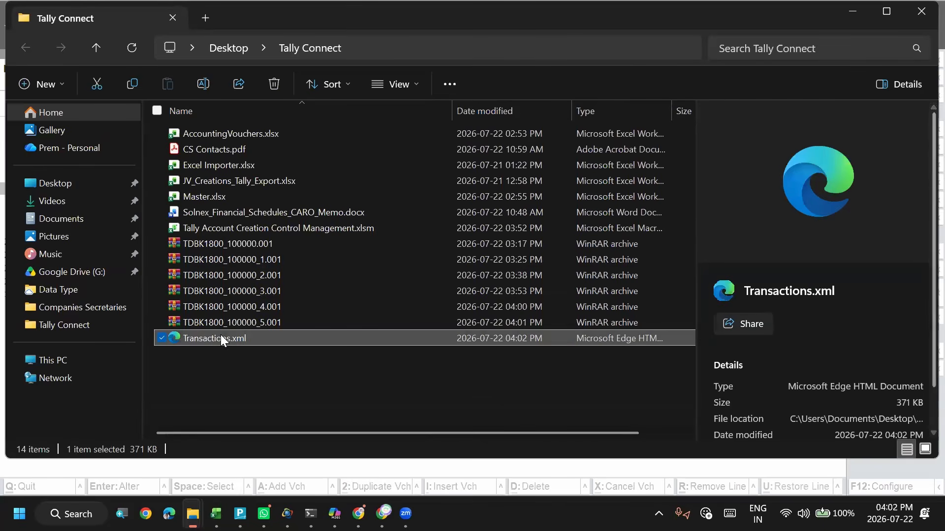
pyautogui.rightClick(221, 337)
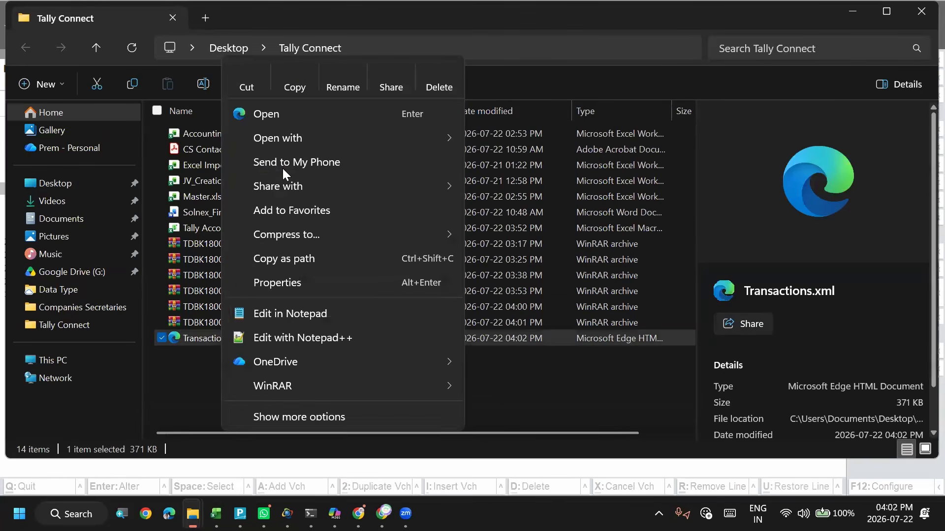
pyautogui.moveTo(294, 134)
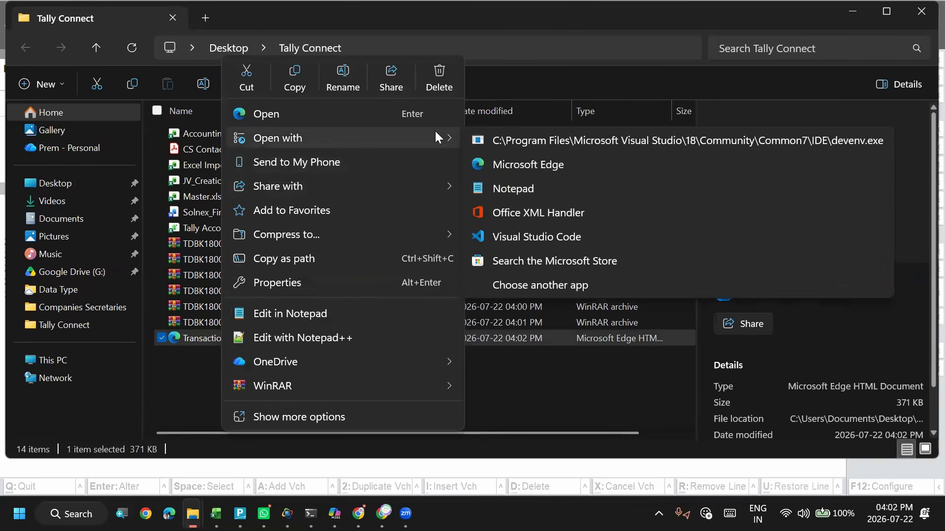
pyautogui.click(509, 185)
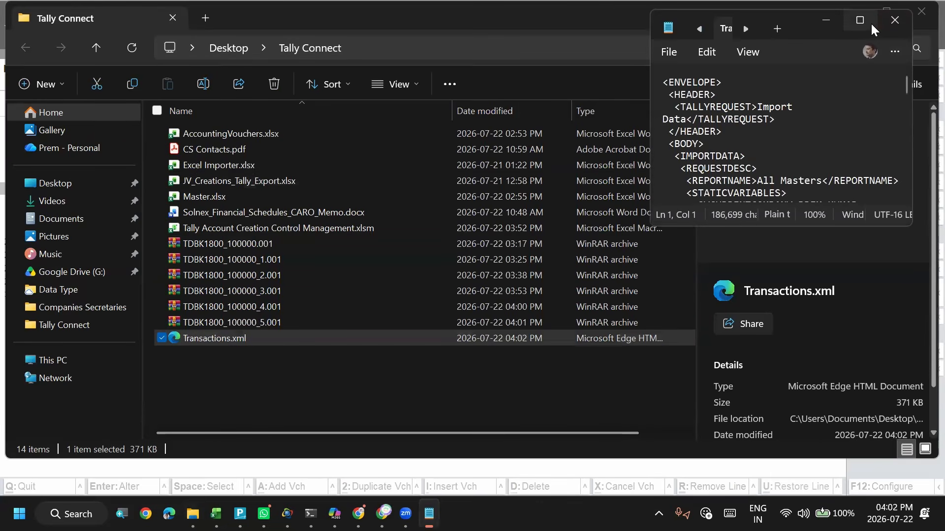
pyautogui.click(860, 20)
pyautogui.click(416, 259)
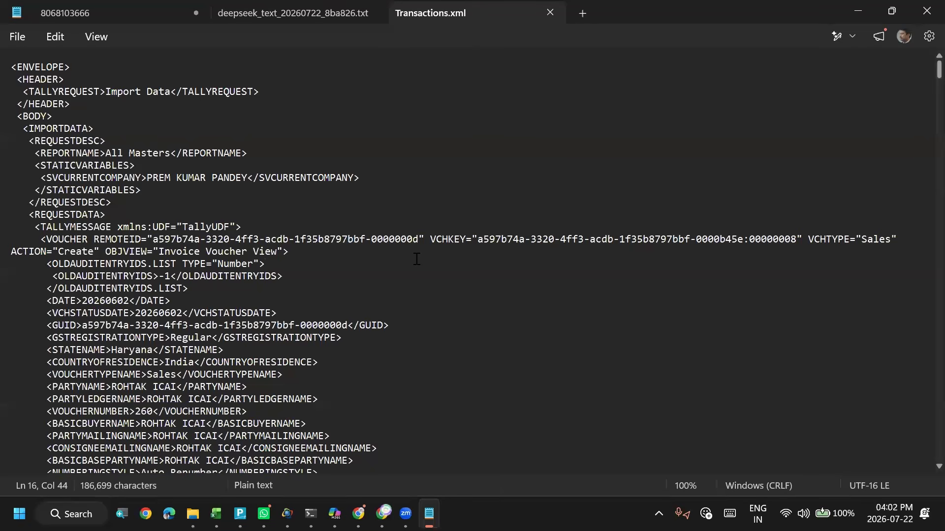
# - Search the XML text for "rohtak icai"
pyautogui.press('Down')
pyautogui.hotkey('ctrl', 'f')
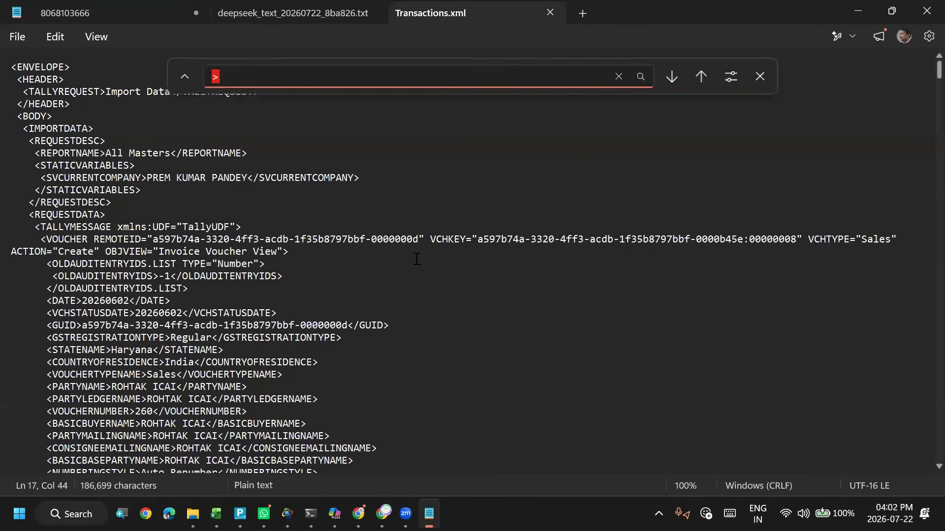
pyautogui.write('rohtak id')
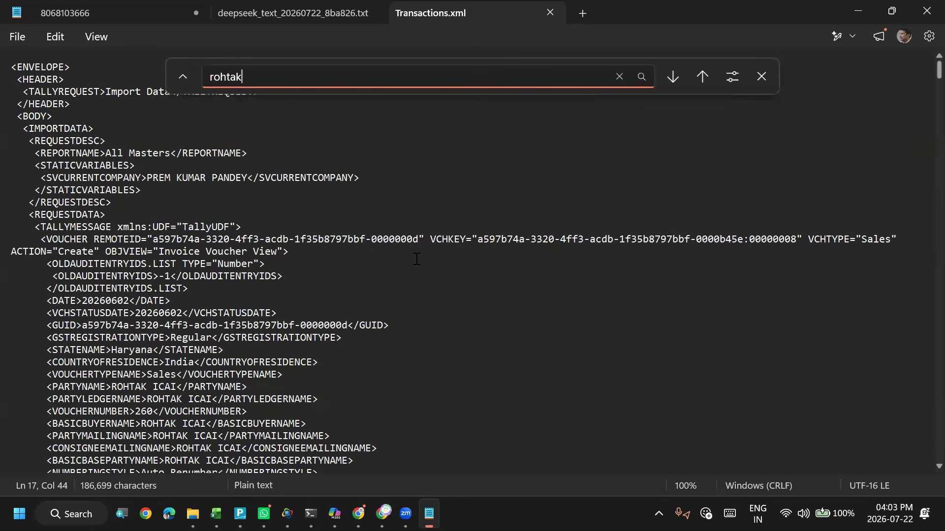
pyautogui.press('BackSpace')
pyautogui.write('cai')
pyautogui.press('Return')
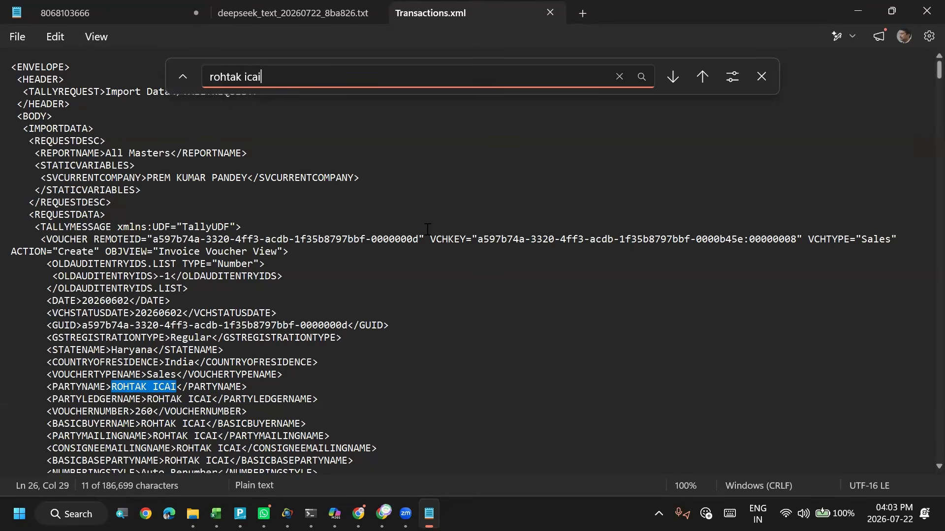
pyautogui.press('Escape')
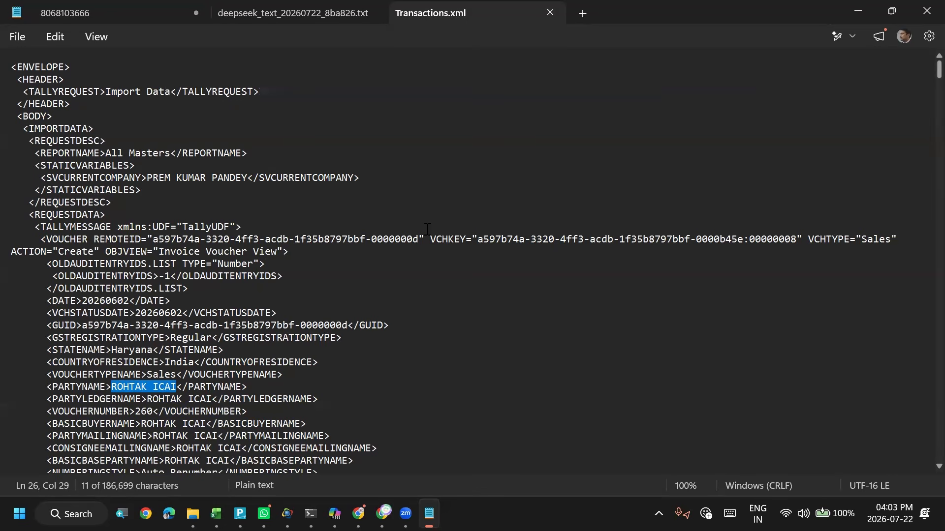
# - Replace every ROHTAK ICAI with Hisar ICAI in Transactions.xml, then save and close the file
pyautogui.hotkey('ctrl', 'h')
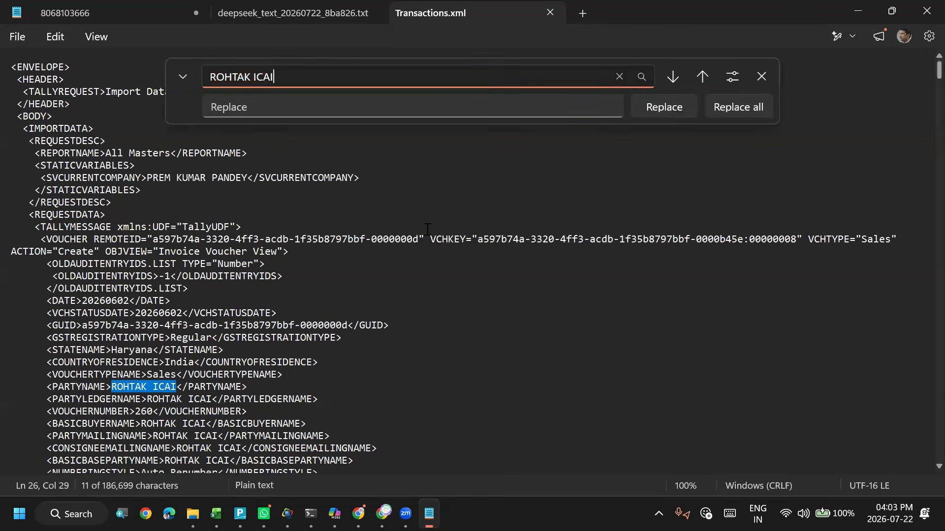
pyautogui.press('Tab')
pyautogui.write('H')
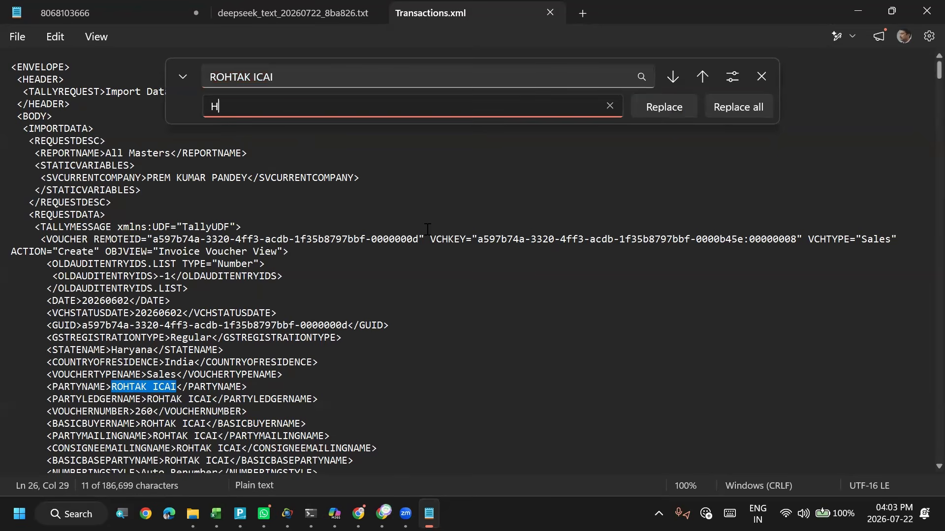
pyautogui.write('isar ICAI')
pyautogui.click(733, 107)
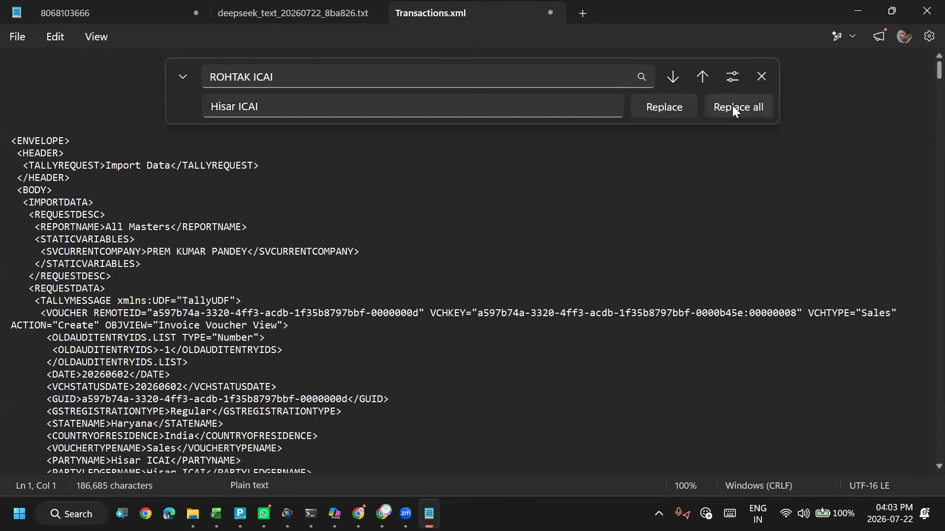
pyautogui.click(760, 77)
pyautogui.click(495, 225)
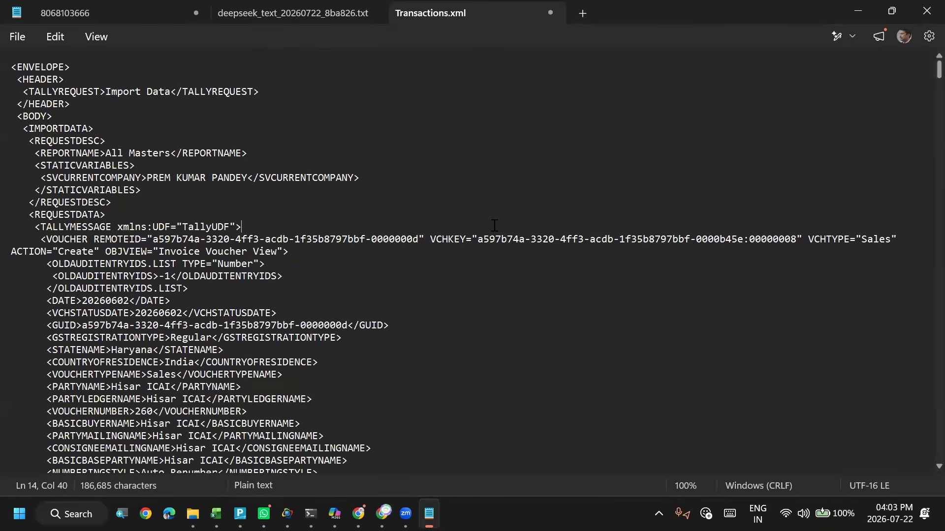
pyautogui.hotkey('ctrl', 's')
pyautogui.click(923, 18)
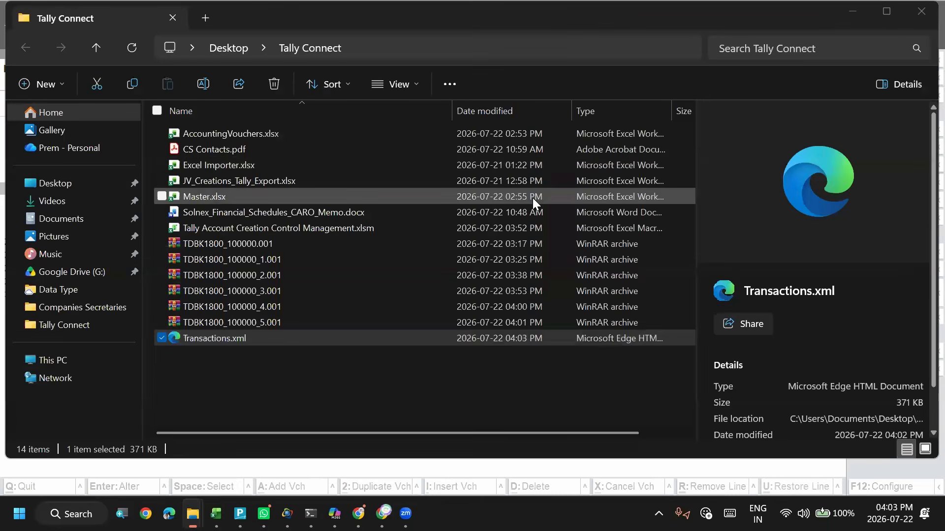
# - Switch to TallyPrime and start a transactions import with Default as the type of import
pyautogui.hotkey('alt', 'Tab')
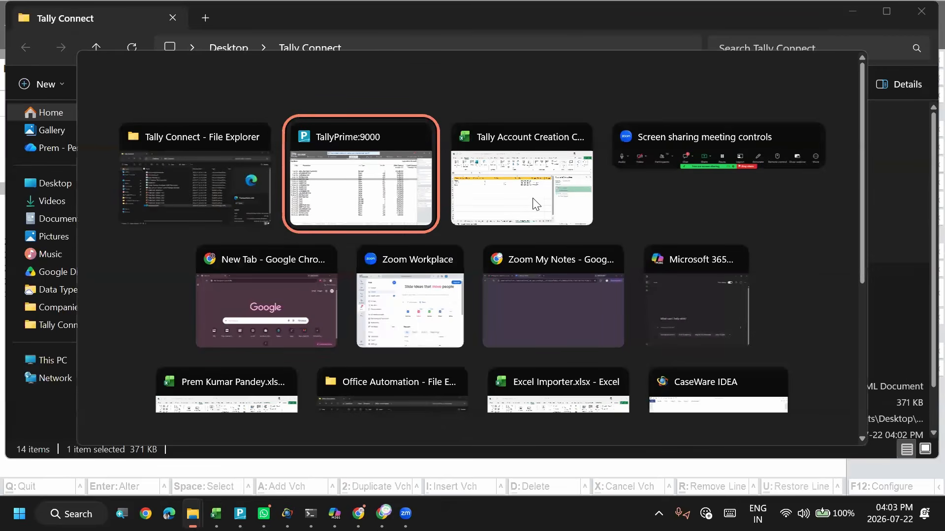
pyautogui.hotkey('alt', 'o')
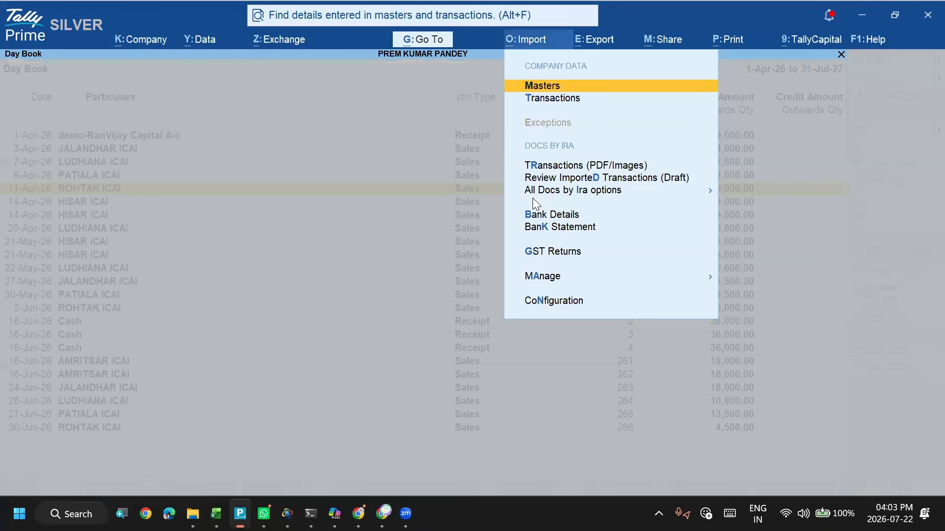
pyautogui.press('Down')
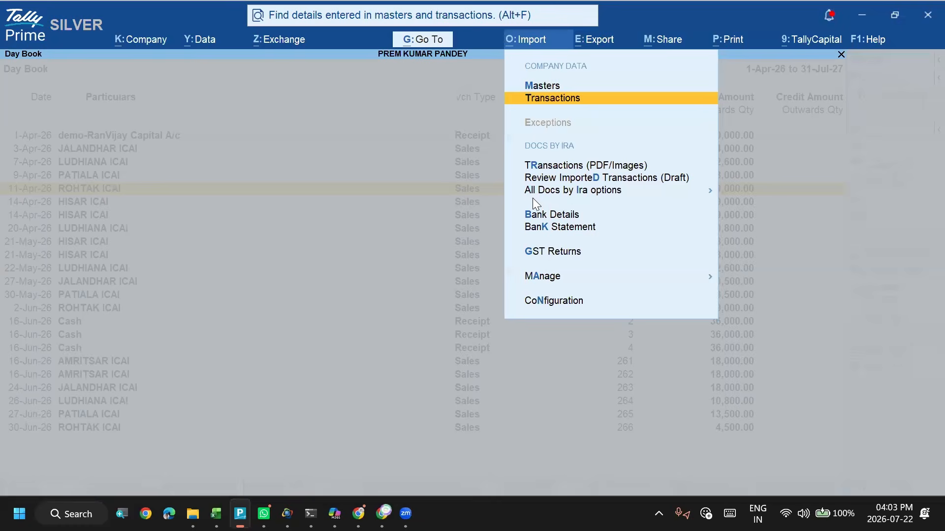
pyautogui.press('Return')
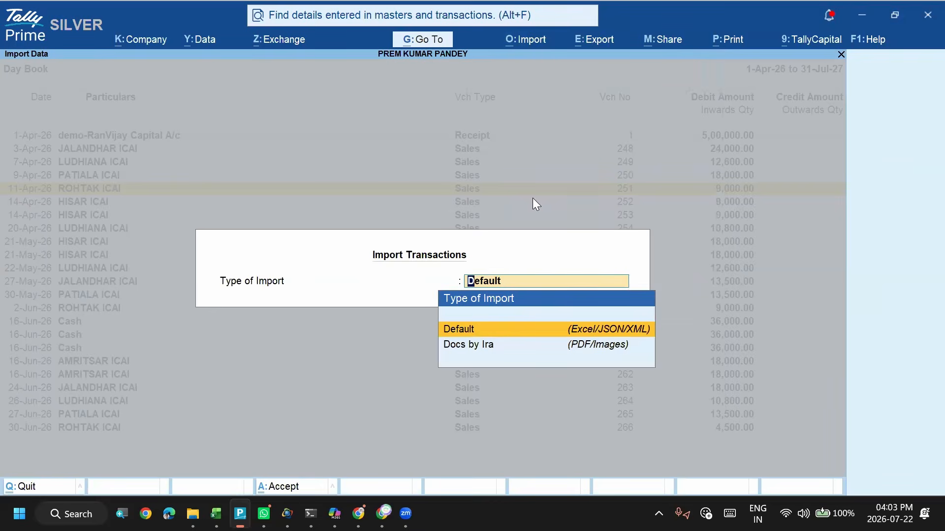
pyautogui.press('Return')
pyautogui.press('Return')
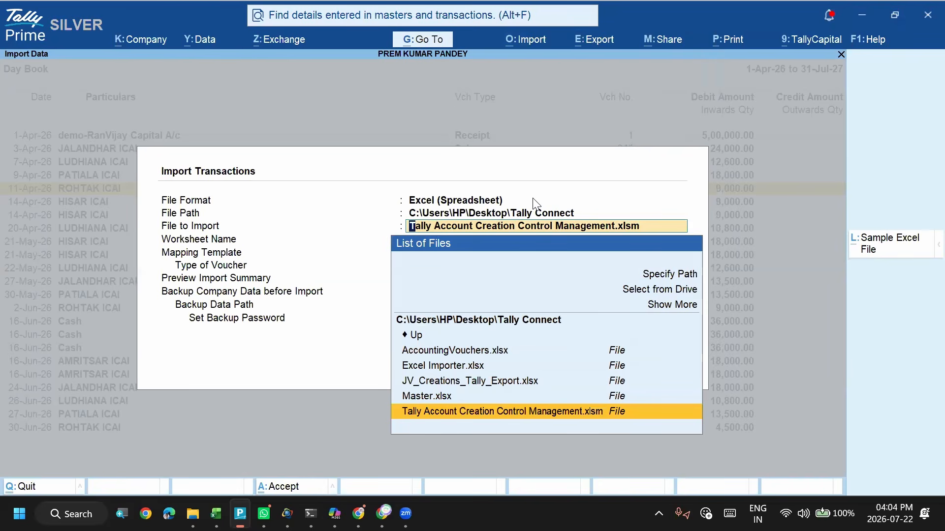
# - Expand the list of files to import so that it shows all file types in the Tally Connect folder
pyautogui.press('Up')
pyautogui.press('Up')
pyautogui.press('Up')
pyautogui.press('Up')
pyautogui.press('Up')
pyautogui.press('Up')
pyautogui.press('Up')
pyautogui.press('Return')
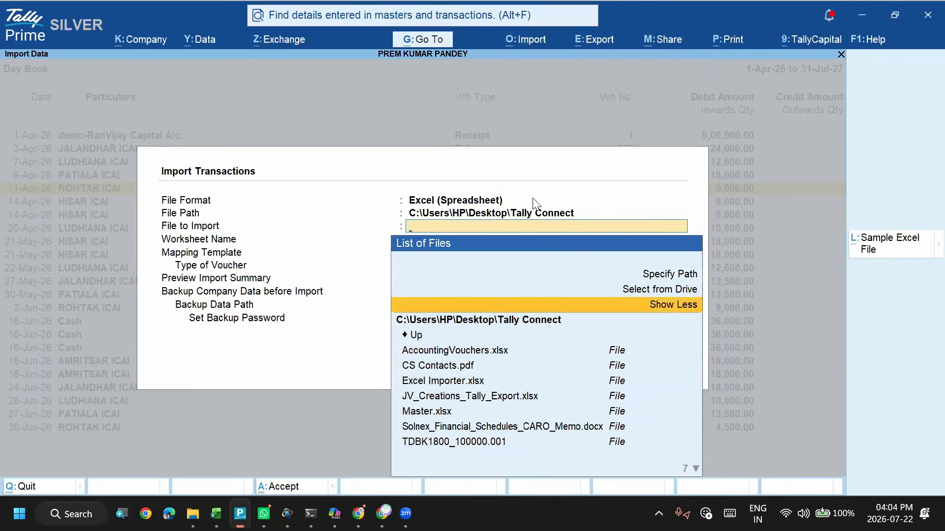
# - Try to choose Transactions.xml as the file to import with the Excel file format
pyautogui.press('Down')
pyautogui.press('Down')
pyautogui.press('Down')
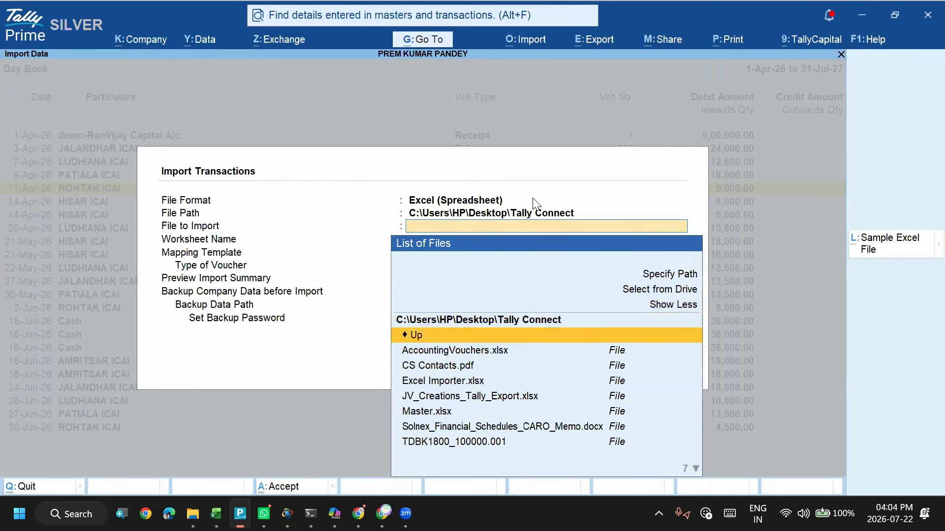
pyautogui.press('Up')
pyautogui.press('Up')
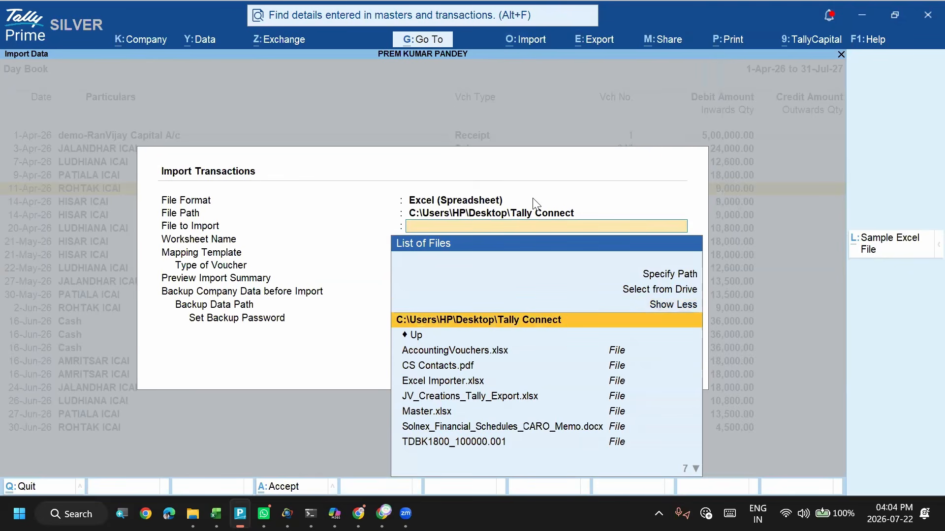
pyautogui.press('Down')
pyautogui.hotkey('alt', 'Tab')
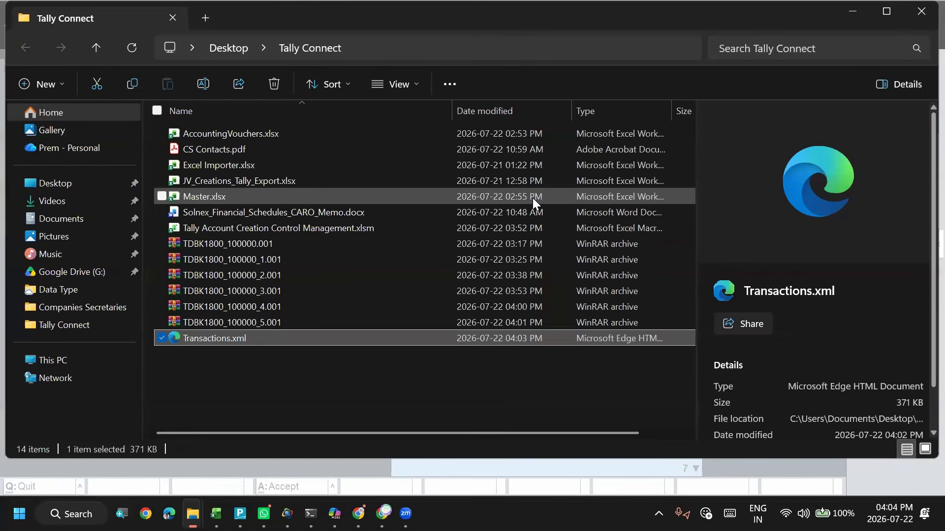
pyautogui.hotkey('alt', 'Tab')
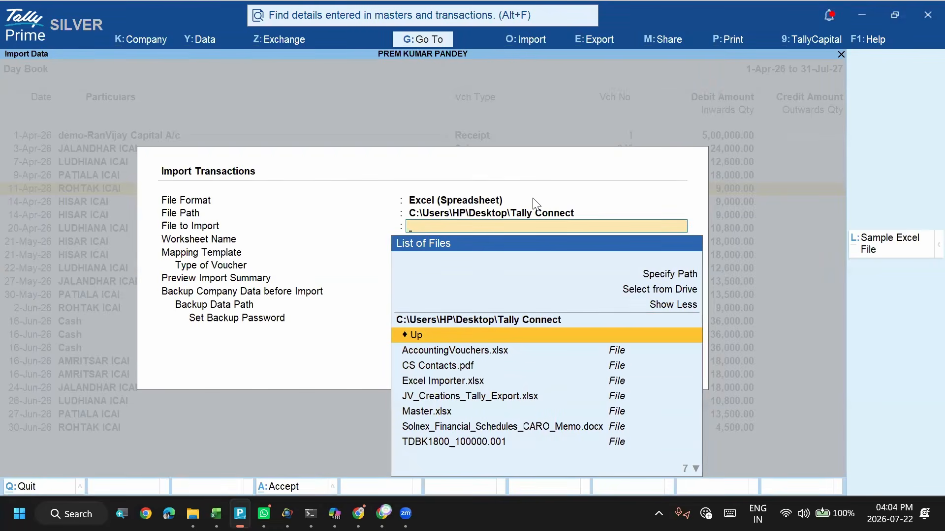
pyautogui.write('tr')
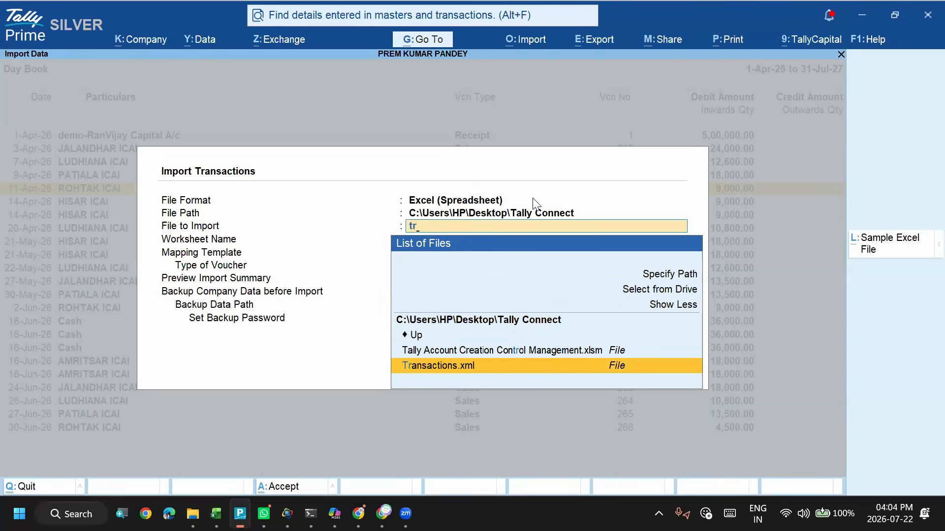
pyautogui.press('Return')
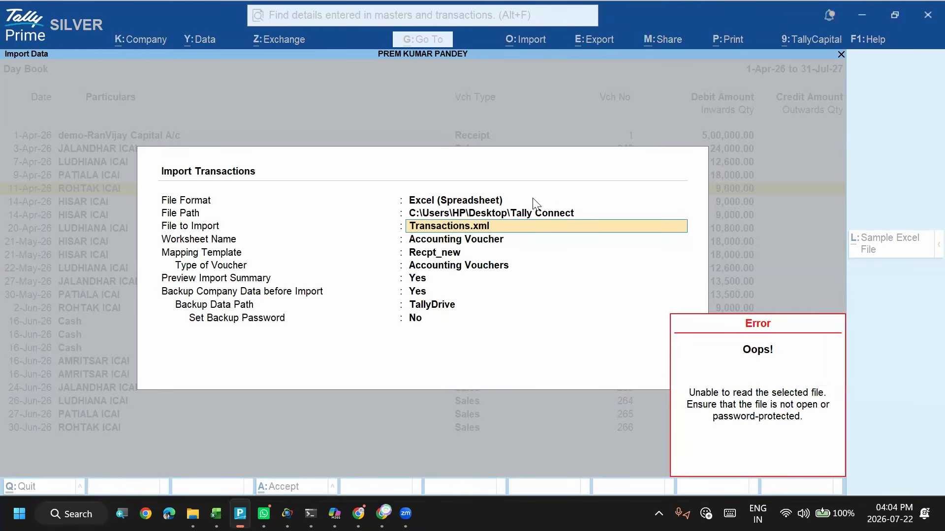
# - Switch to Excel and close the open workbooks, saving the changes to Excel Importer.xlsx
pyautogui.hotkey('alt', 'Tab')
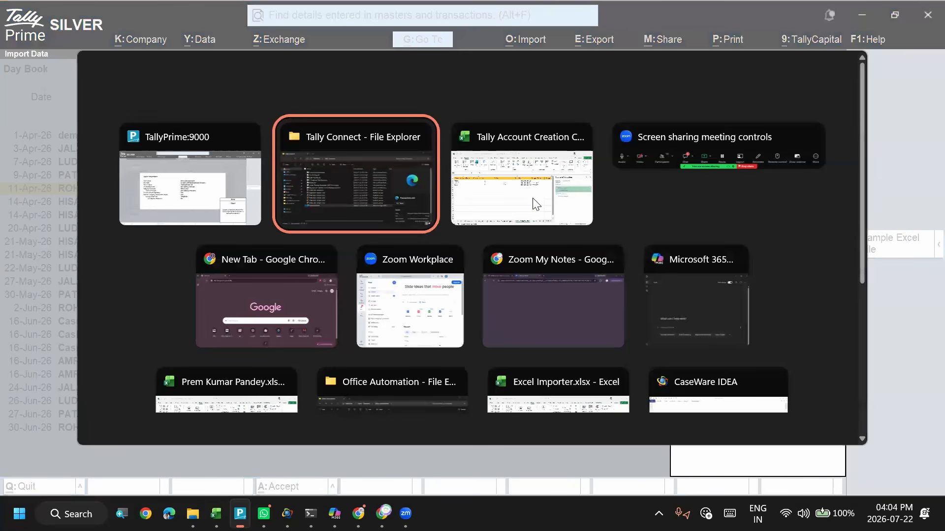
pyautogui.hotkey('alt', 'Tab')
pyautogui.hotkey('alt', 'Tab')
pyautogui.hotkey('alt', 'Tab')
pyautogui.hotkey('alt', 'Tab')
pyautogui.hotkey('alt', 'Tab')
pyautogui.hotkey('alt', 'Tab')
pyautogui.hotkey('alt', 'Tab')
pyautogui.hotkey('alt', 'Tab')
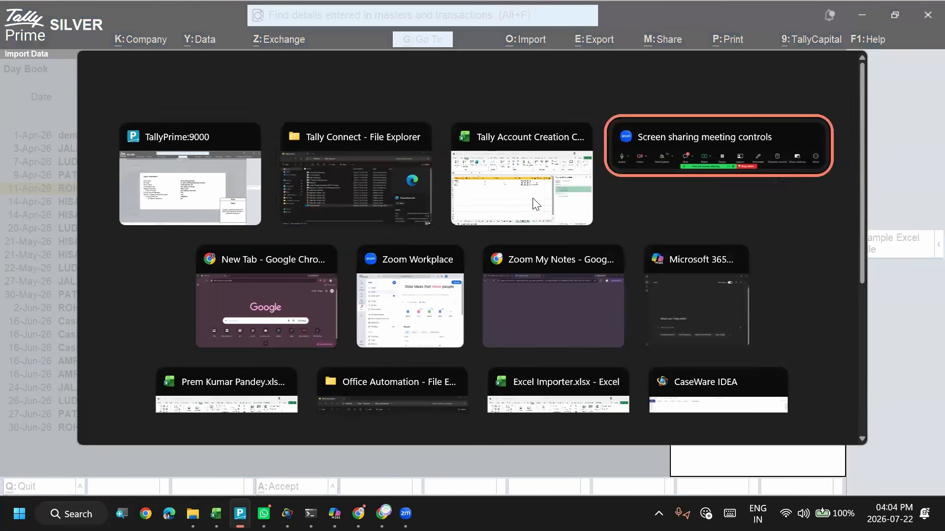
pyautogui.hotkey('alt', 'Tab')
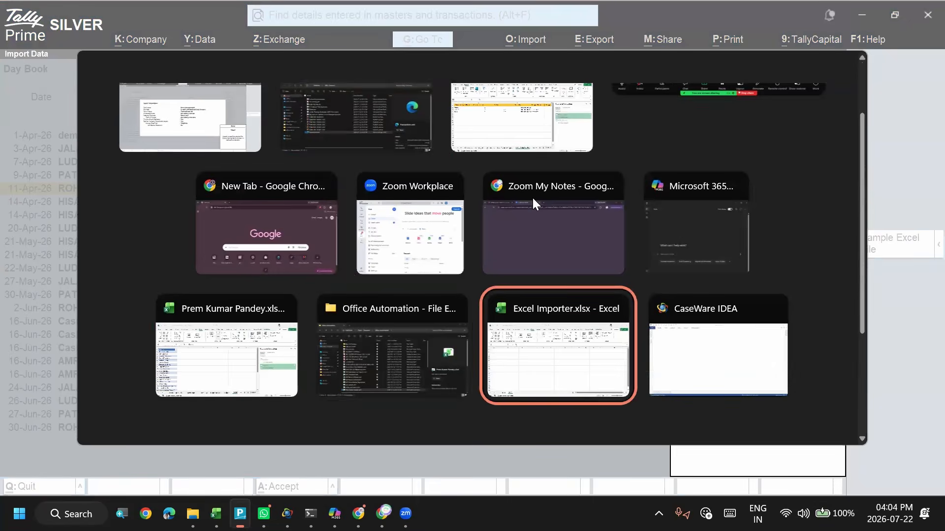
pyautogui.hotkey('alt', 'Up')
pyautogui.hotkey('alt', 'Up')
pyautogui.hotkey('alt', 'Left')
pyautogui.click(532, 198)
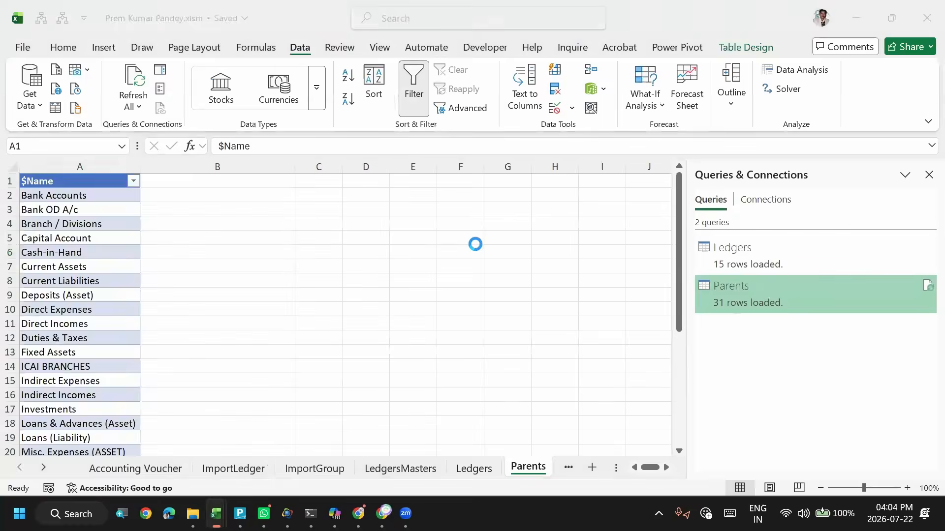
pyautogui.click(927, 18)
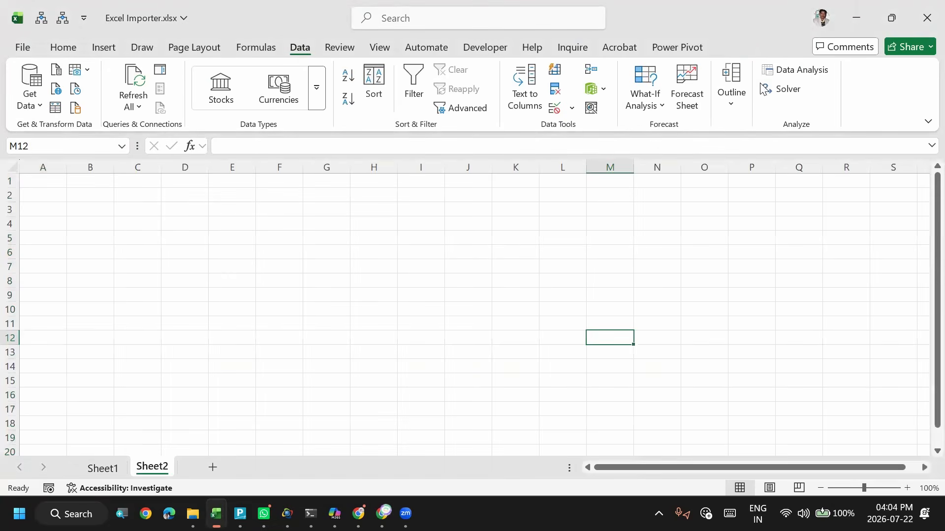
pyautogui.click(924, 18)
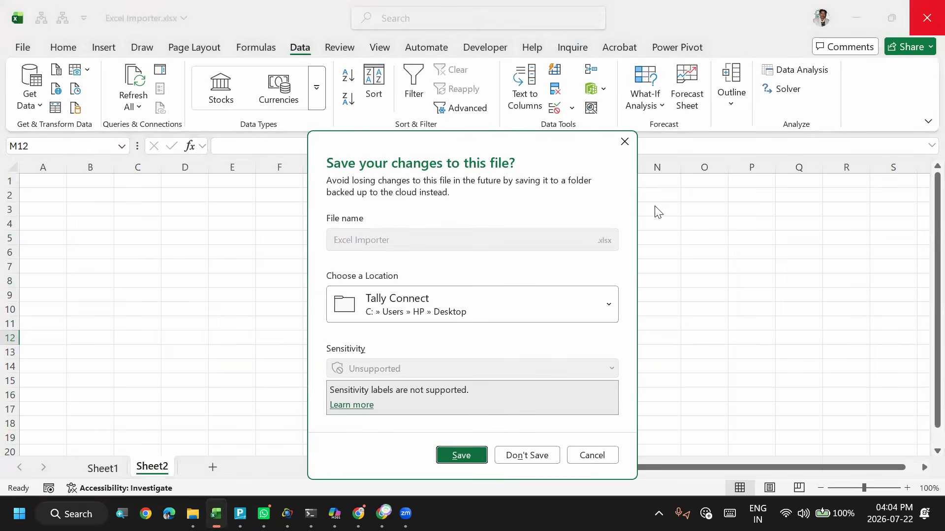
pyautogui.click(461, 455)
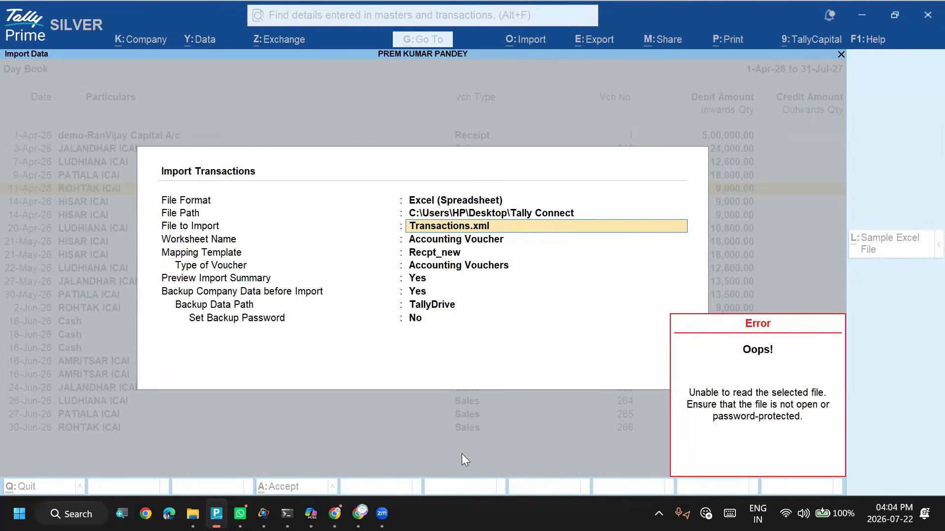
# - Dismiss the error, set the file format to XML (Data Interchange) and choose Transactions.xml as the file to import
pyautogui.press('Escape')
pyautogui.press('BackSpace')
pyautogui.press('Down')
pyautogui.press('Down')
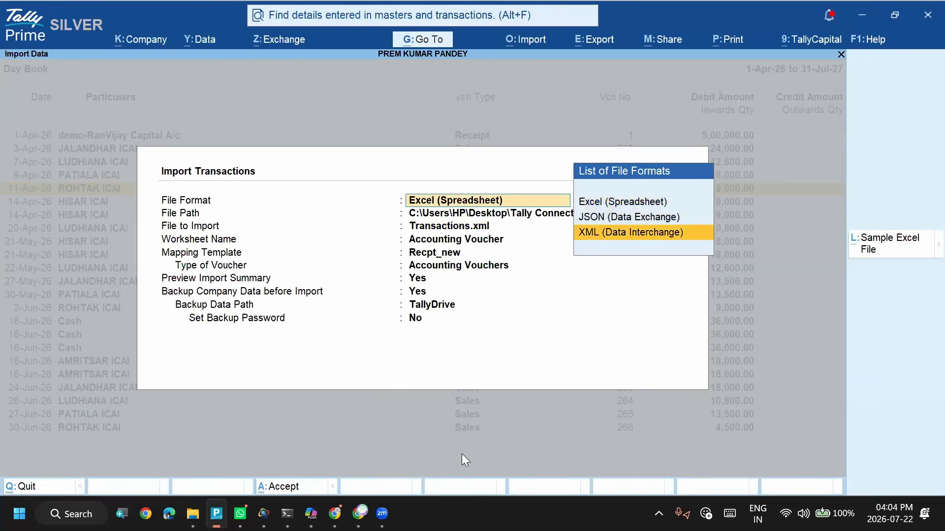
pyautogui.press('Return')
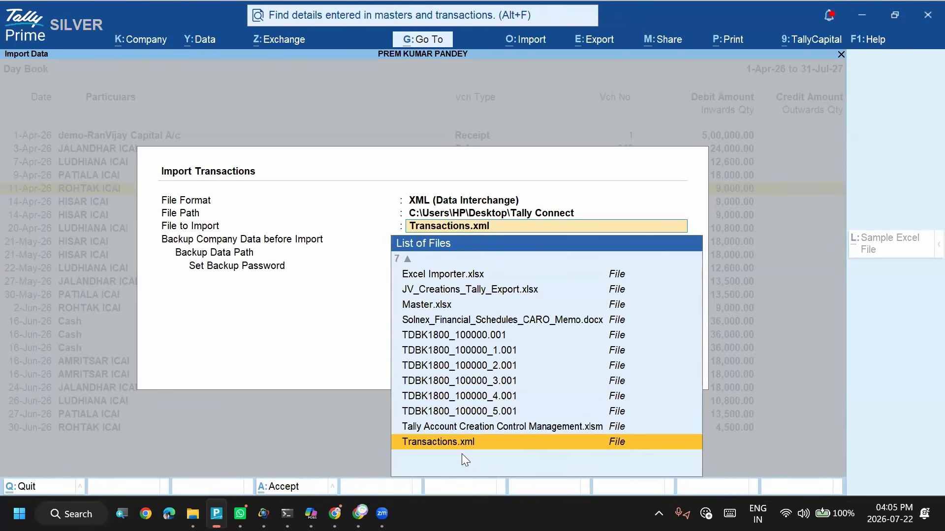
pyautogui.press('Return')
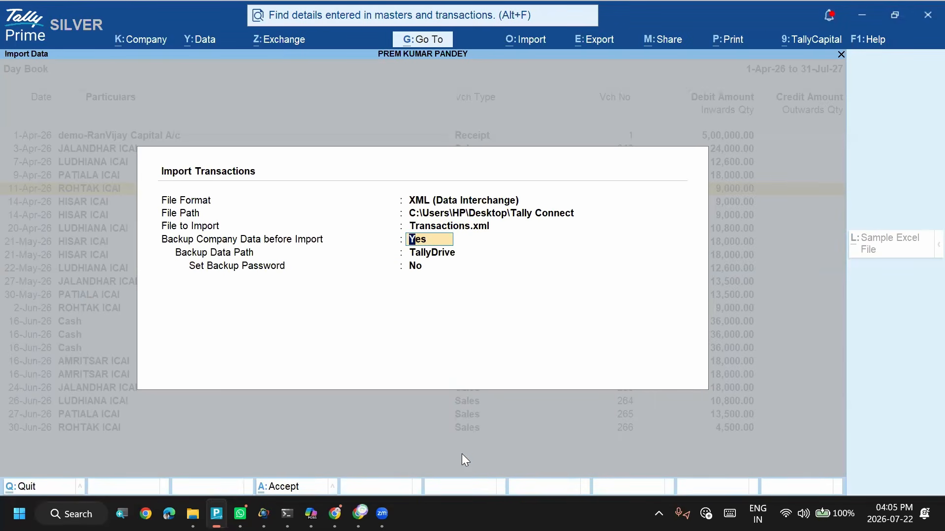
# - Choose the Tally Connect folder on the Desktop as the backup data path and run the transactions import
pyautogui.press('Return')
pyautogui.press('Up')
pyautogui.press('Up')
pyautogui.press('Return')
pyautogui.press('Down')
pyautogui.press('Return')
pyautogui.press('Down')
pyautogui.press('Down')
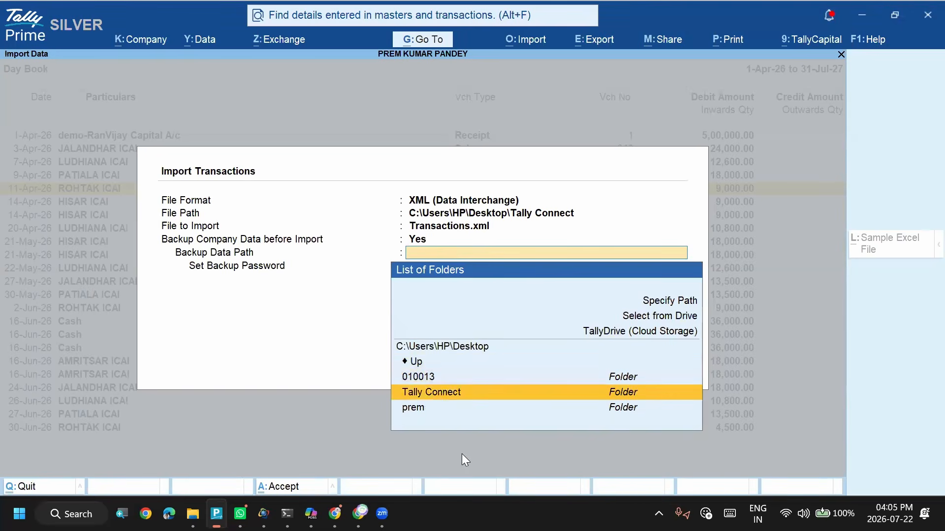
pyautogui.press('Return')
pyautogui.press('Return')
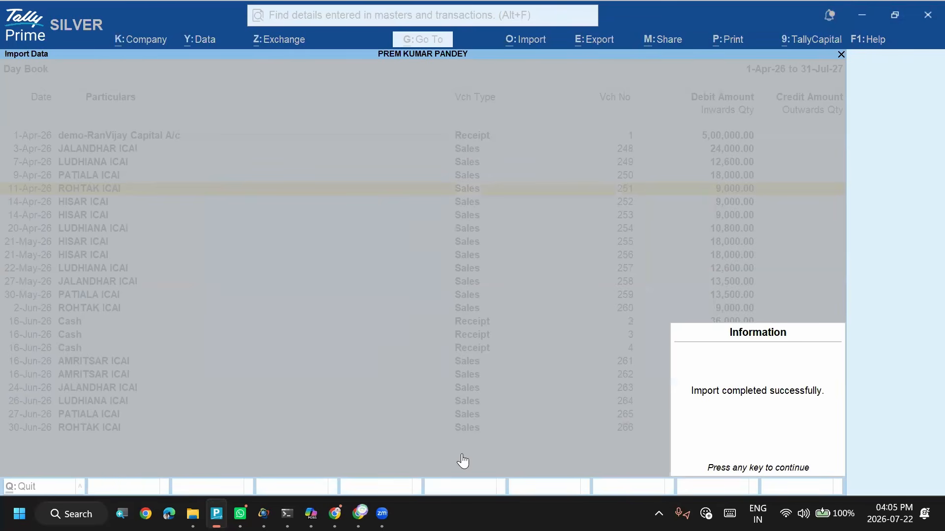
# - Close the import information and look through the Day Book's sales and receipt entries from the beginning of the period
pyautogui.press('Down')
pyautogui.press('Down')
pyautogui.press('Down')
pyautogui.press('Down')
pyautogui.press('Down')
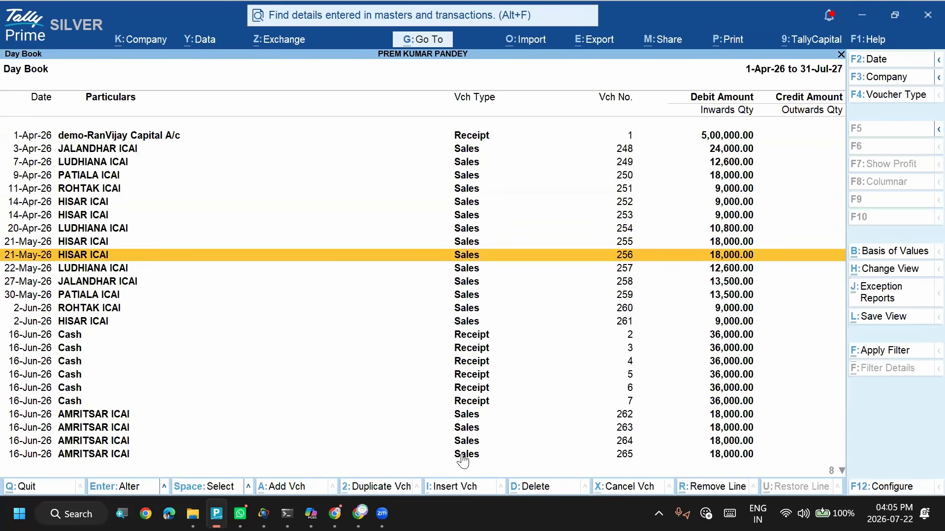
pyautogui.press('Up')
pyautogui.press('Up')
pyautogui.press('Up')
pyautogui.press('Up')
pyautogui.press('Up')
pyautogui.press('Up')
pyautogui.press('Up')
pyautogui.press('Up')
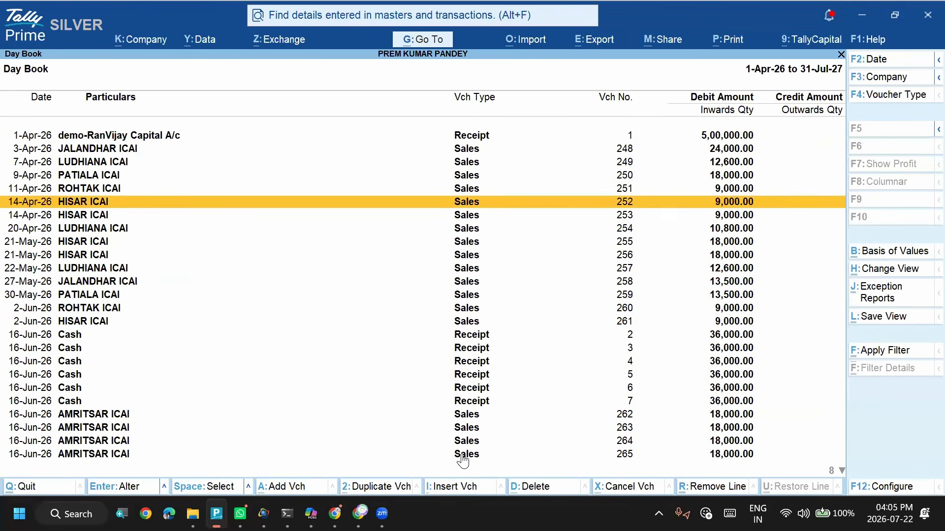
pyautogui.press('Up')
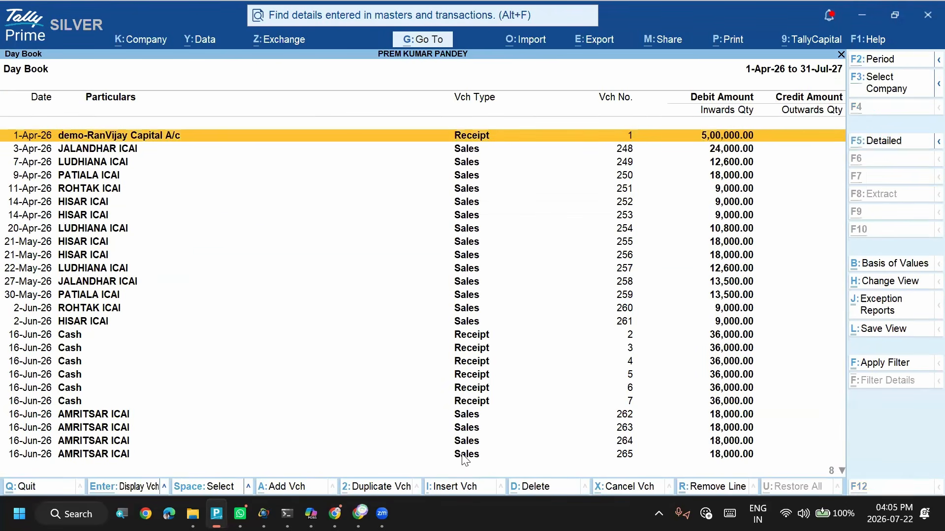
# - Try to import Transactions.xml again as XML with a company backup to TallyDrive and no backup password
pyautogui.hotkey('alt', 'o')
pyautogui.press('t')
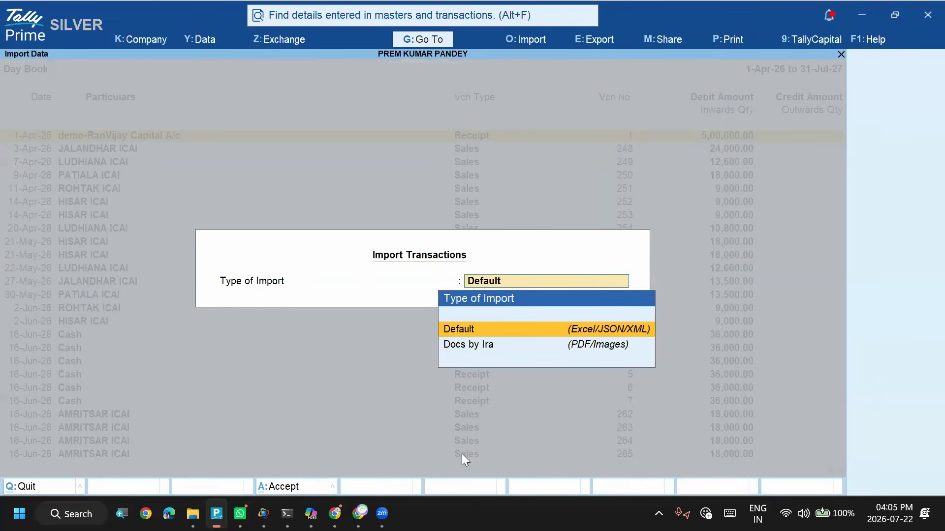
pyautogui.press('Return')
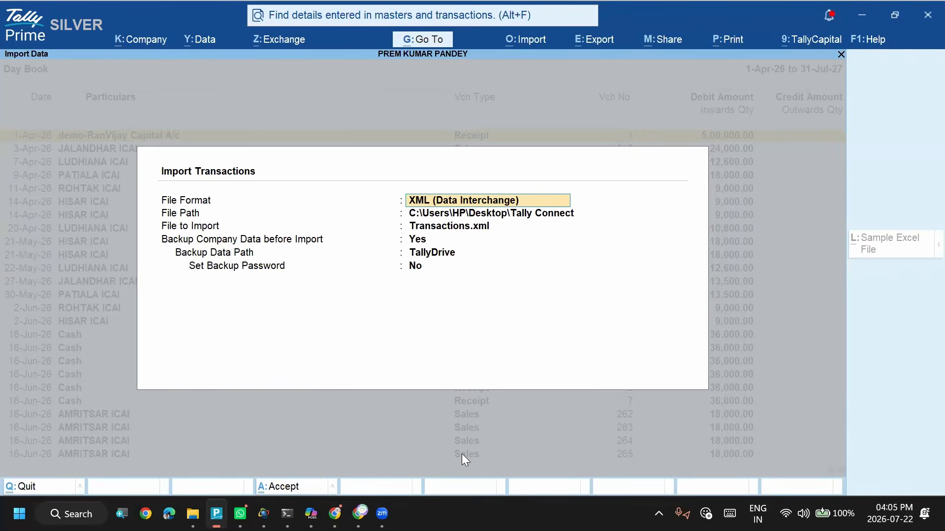
pyautogui.press('Return')
pyautogui.press('Return')
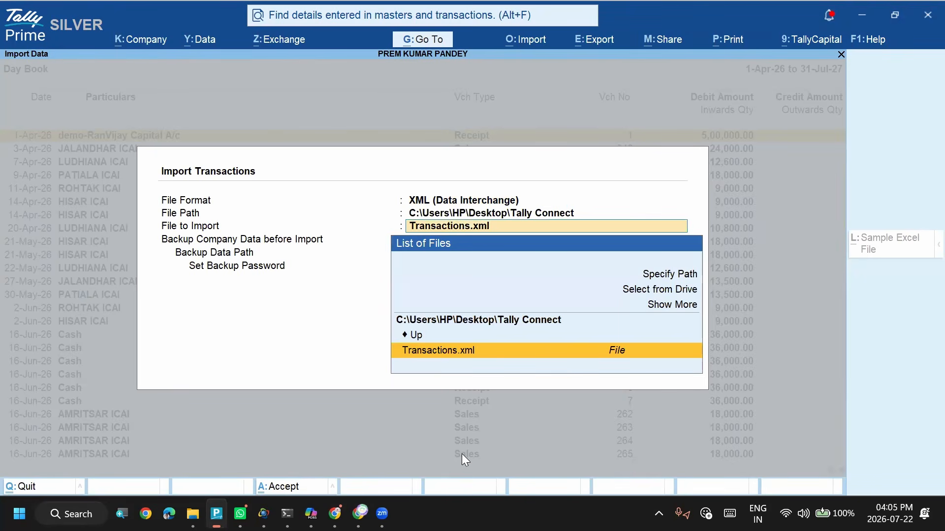
pyautogui.press('Return')
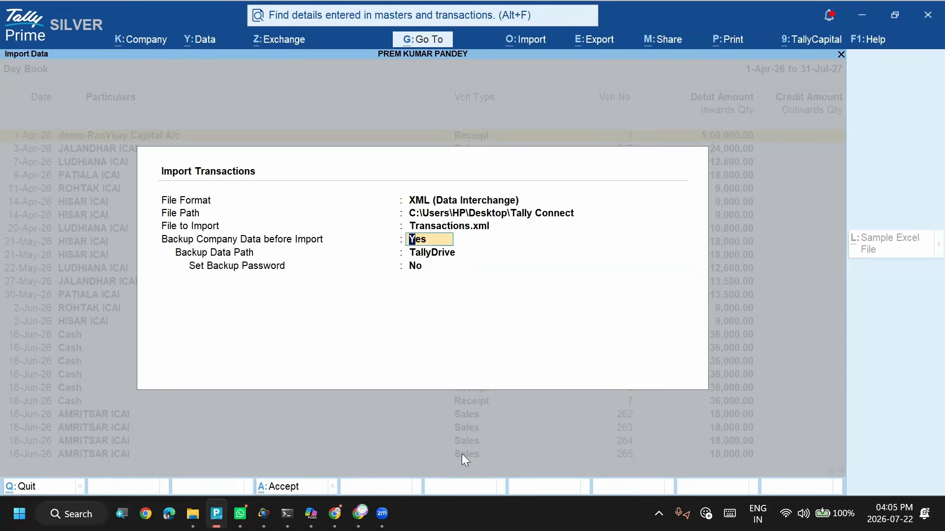
pyautogui.press('Return')
pyautogui.press('Return')
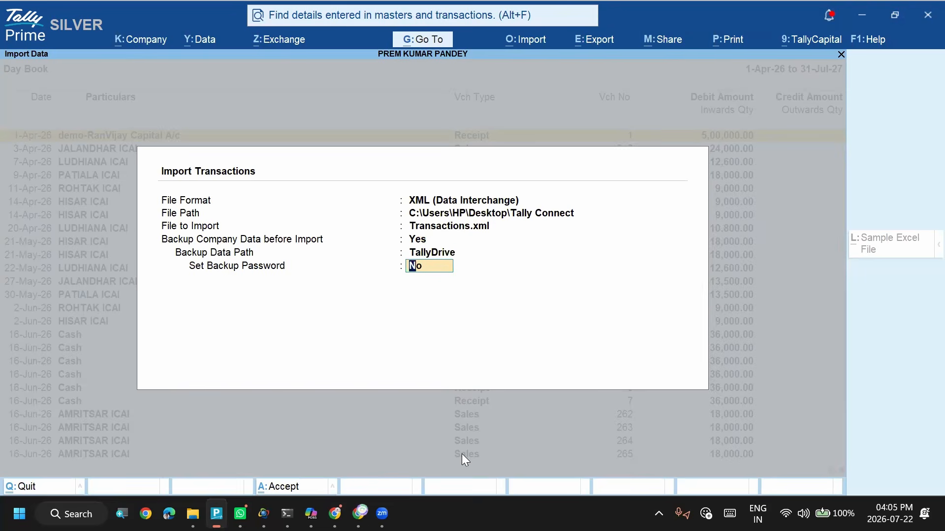
pyautogui.press('Return')
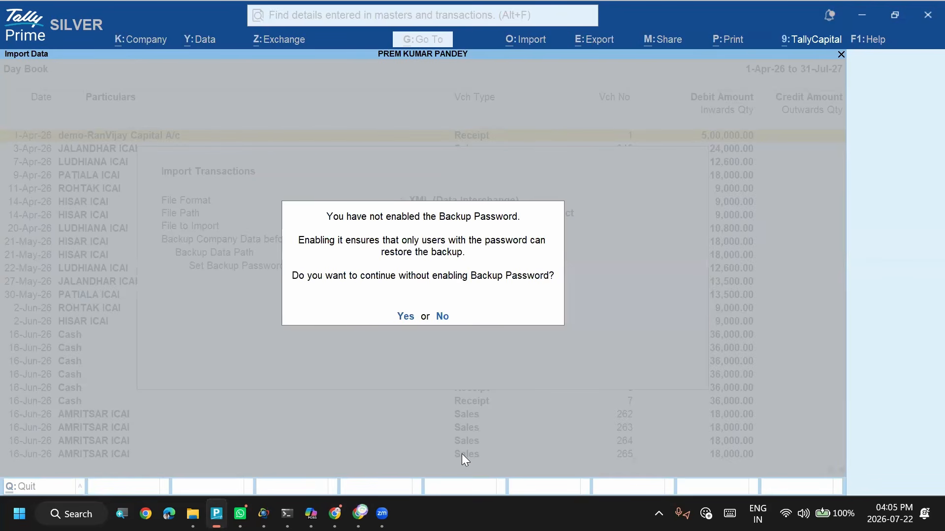
pyautogui.press('Return')
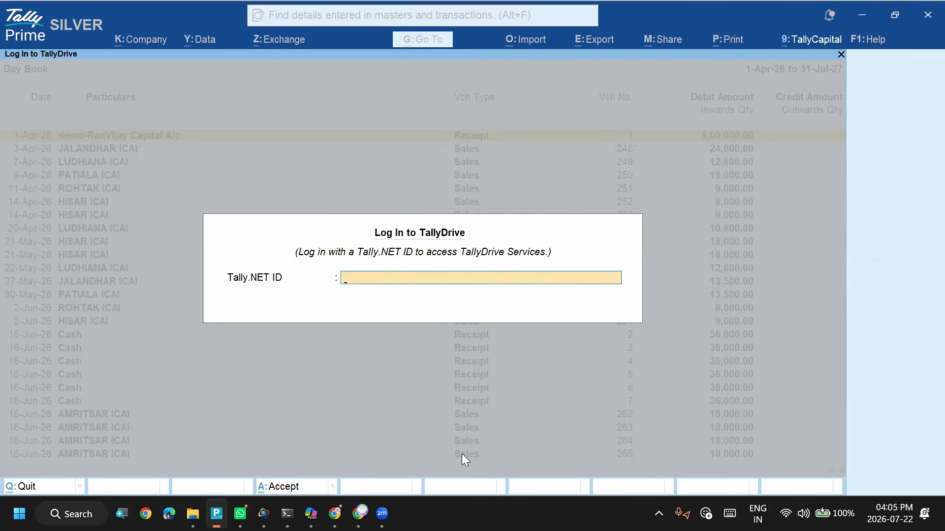
pyautogui.press('Escape')
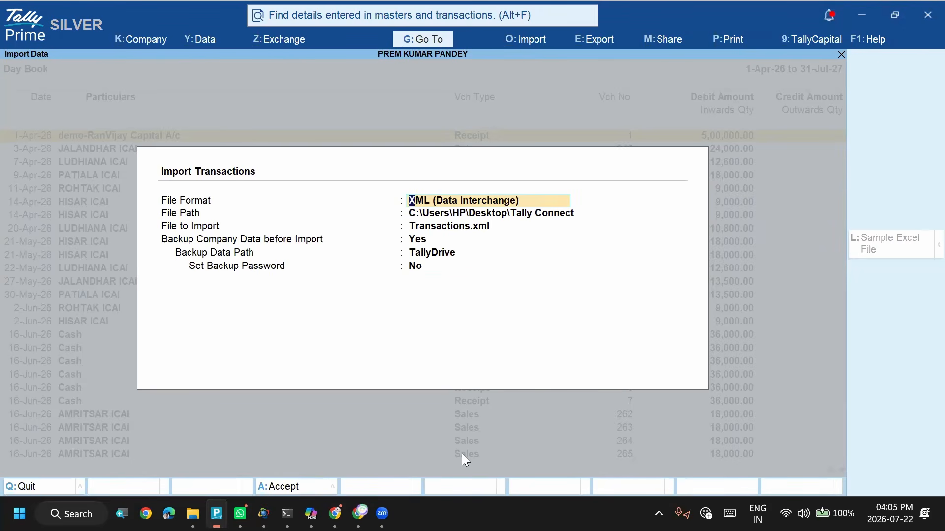
pyautogui.press('Escape')
pyautogui.press('Escape')
pyautogui.press('Escape')
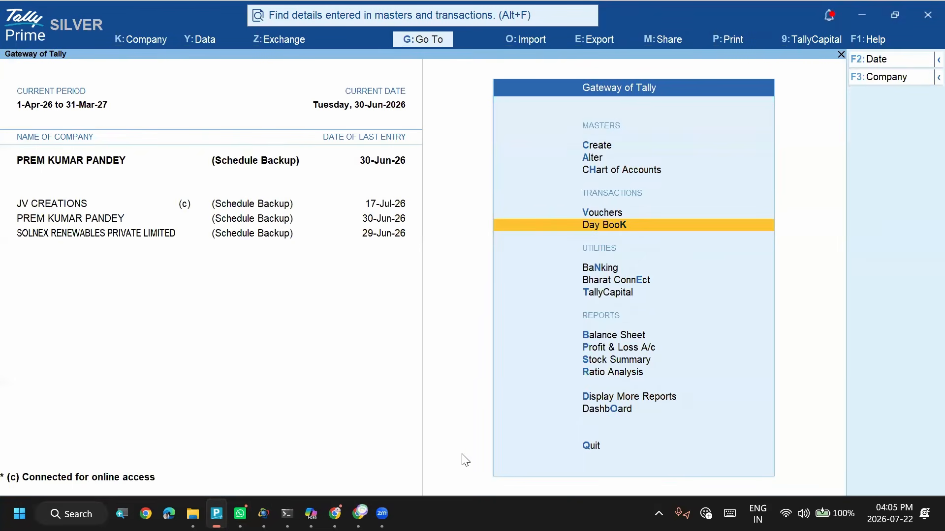
# - Open the Day Book from the Gateway of Tally and set its period to 1-Apr-26 to 30-Jun-26
pyautogui.press('Return')
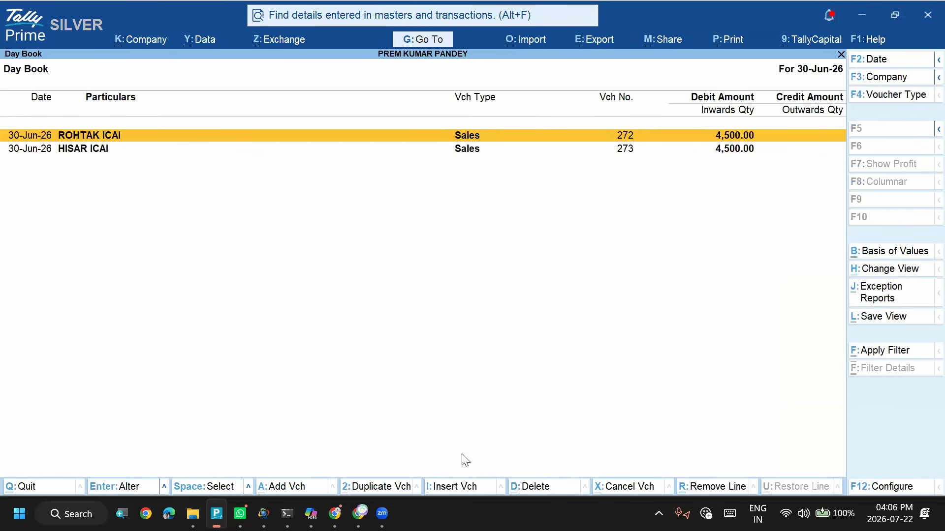
pyautogui.hotkey('alt', 'F2')
pyautogui.press('BackSpace')
pyautogui.press('Return')
pyautogui.press('Return')
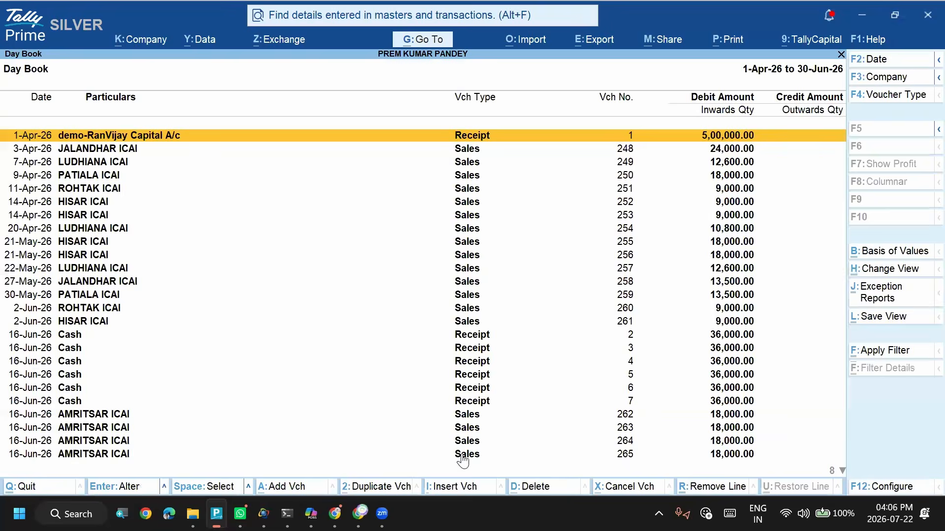
# - Examine the HISAR ICAI and ROHTAK ICAI sales vouchers among the Day Book entries
pyautogui.press('Down')
pyautogui.press('Down')
pyautogui.press('Down')
pyautogui.press('Down')
pyautogui.press('Down')
pyautogui.press('Down')
pyautogui.press('Down')
pyautogui.press('Down')
pyautogui.press('Down')
pyautogui.press('Down')
pyautogui.press('Down')
pyautogui.press('Down')
pyautogui.press('Down')
pyautogui.press('Down')
pyautogui.press('Down')
pyautogui.press('Down')
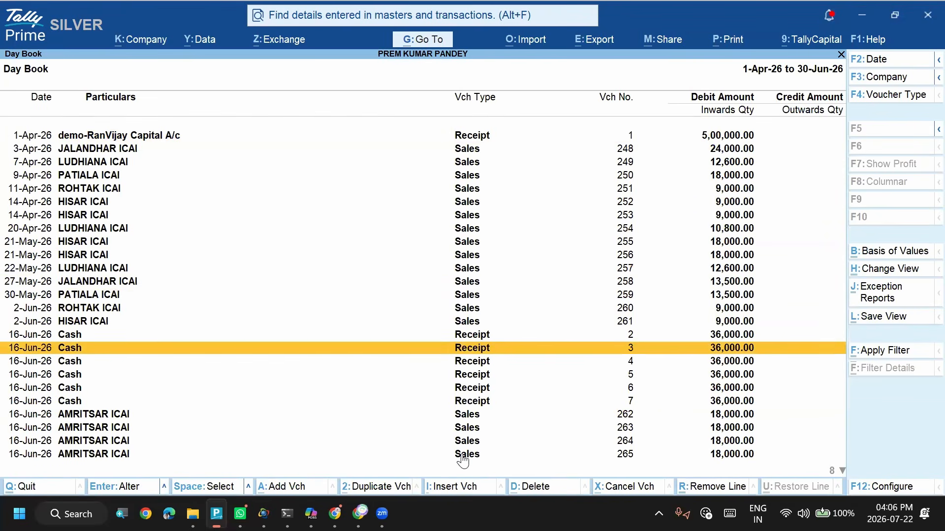
pyautogui.press('Up')
pyautogui.press('Up')
pyautogui.press('Up')
pyautogui.press('Up')
pyautogui.press('Up')
pyautogui.press('Up')
pyautogui.press('Down')
pyautogui.press('Down')
pyautogui.press('Down')
pyautogui.press('Down')
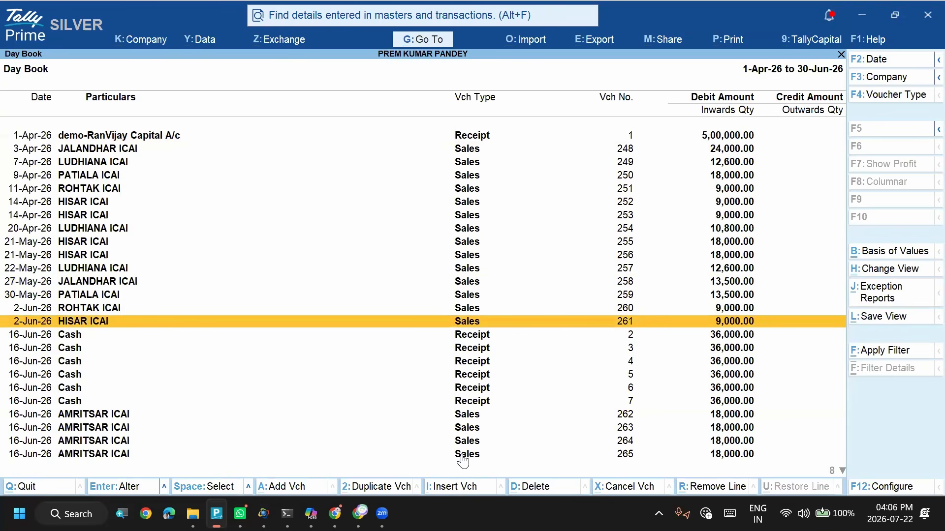
pyautogui.click(731, 245)
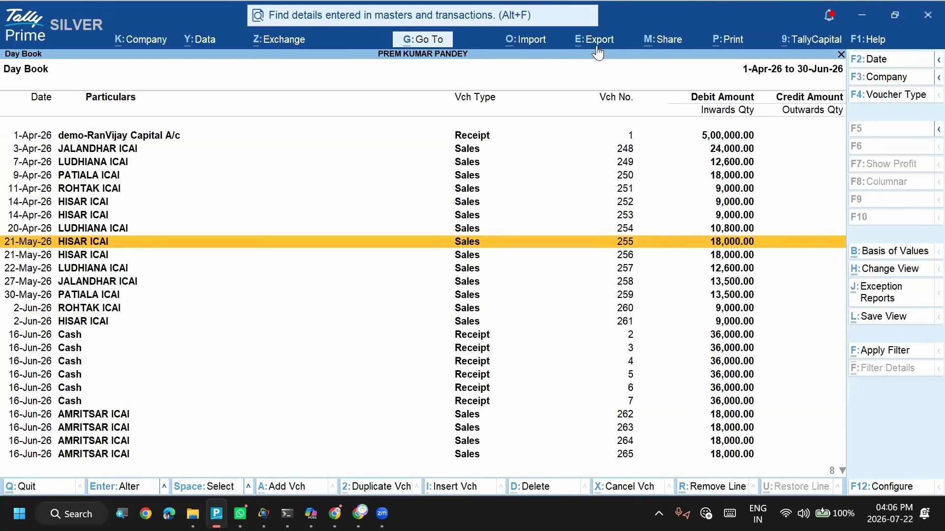
pyautogui.click(543, 41)
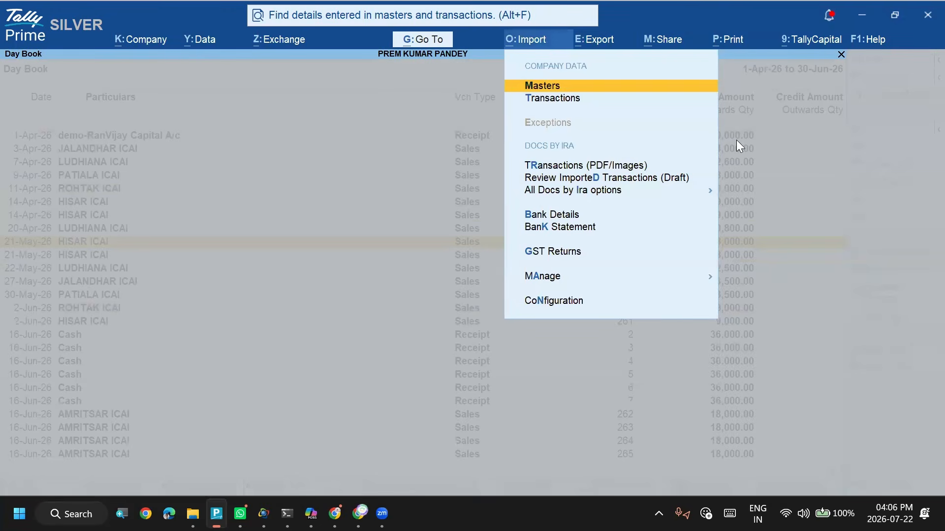
pyautogui.press('Down')
pyautogui.press('Return')
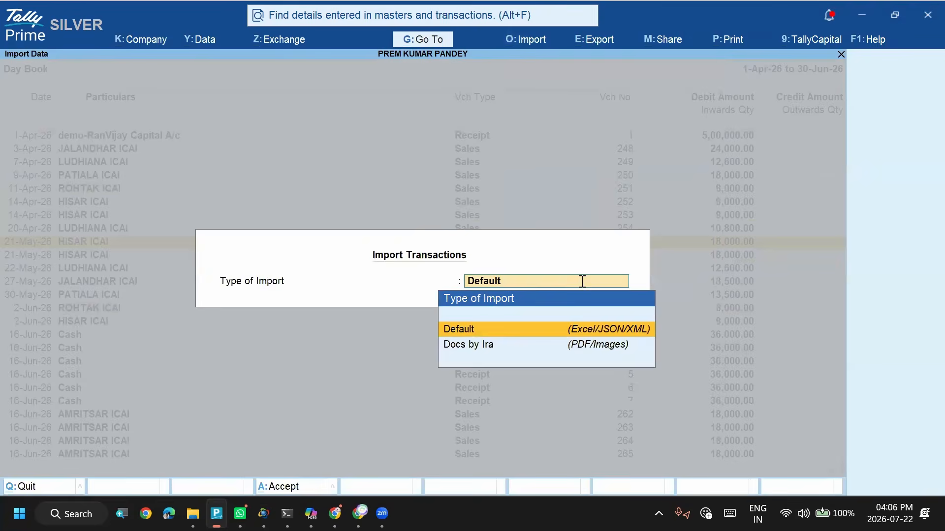
pyautogui.press('Return')
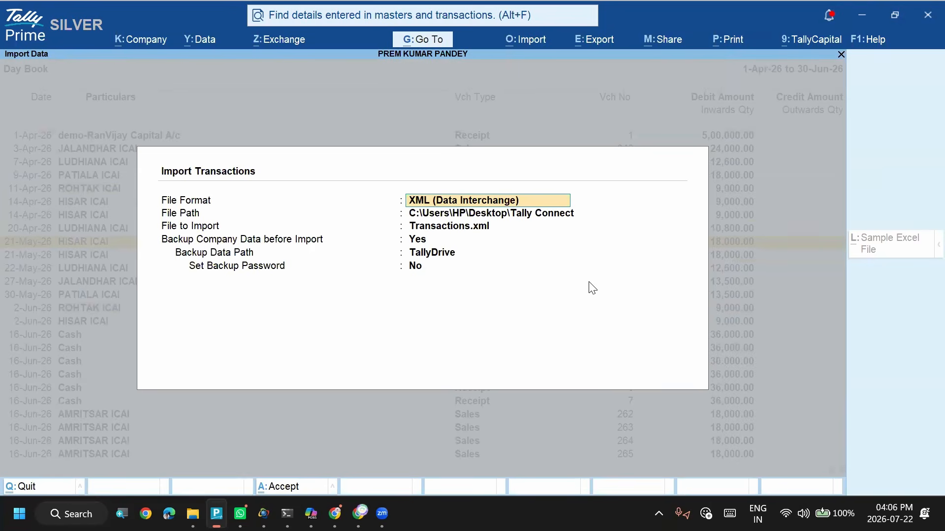
# - Switch to File Explorer and open Transactions.xml from the Tally Connect folder in a maximized Notepad window
pyautogui.hotkey('alt', 'Tab')
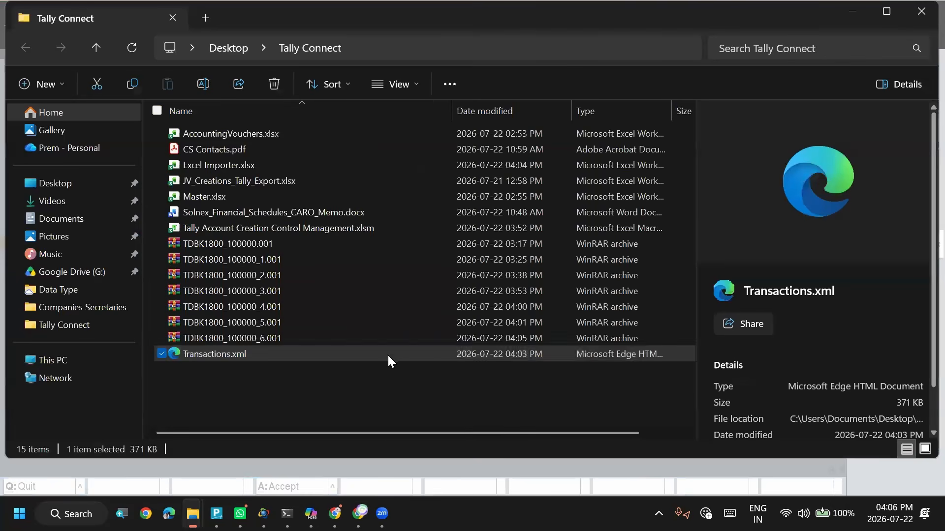
pyautogui.rightClick(387, 355)
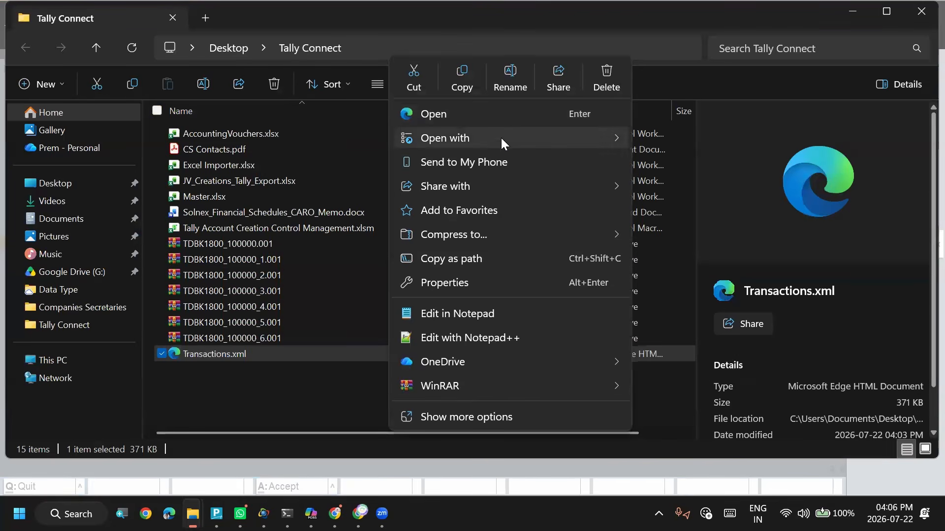
pyautogui.moveTo(477, 138)
pyautogui.click(564, 188)
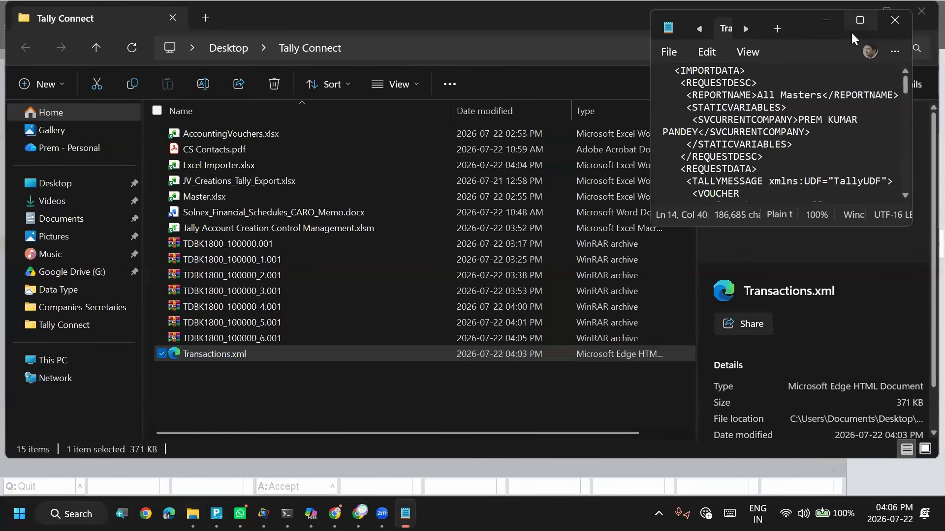
pyautogui.click(852, 31)
# - Search Transactions.xml for Hisar and check the party name and party ledger name lines
pyautogui.hotkey('ctrl', 'f')
pyautogui.press('Return')
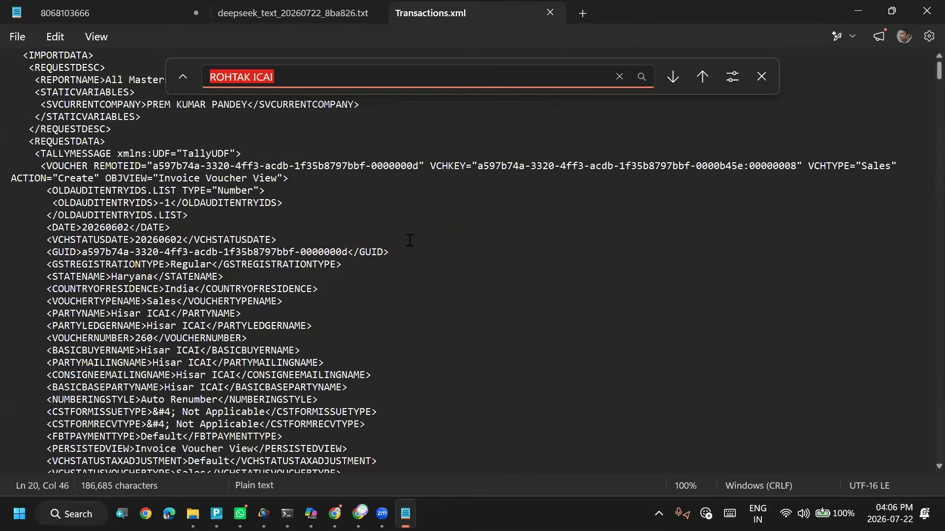
pyautogui.write('Hisar')
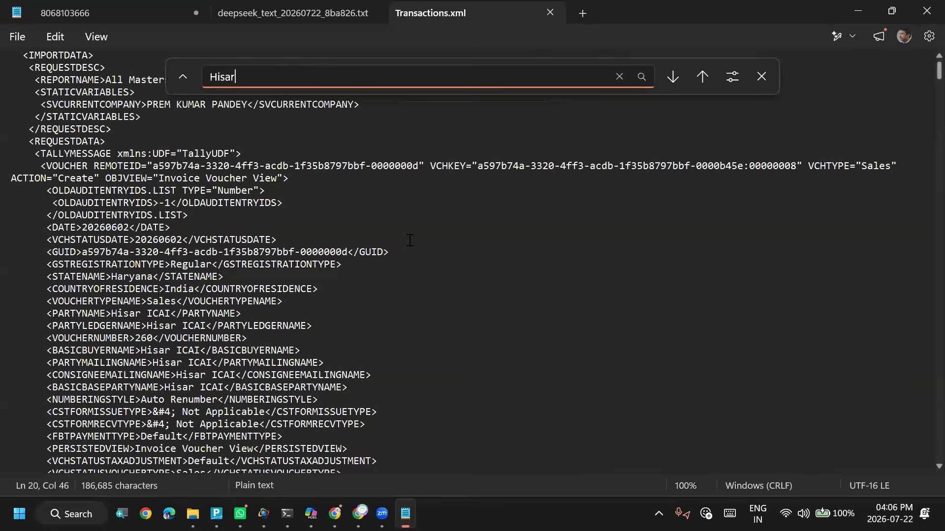
pyautogui.press('Return')
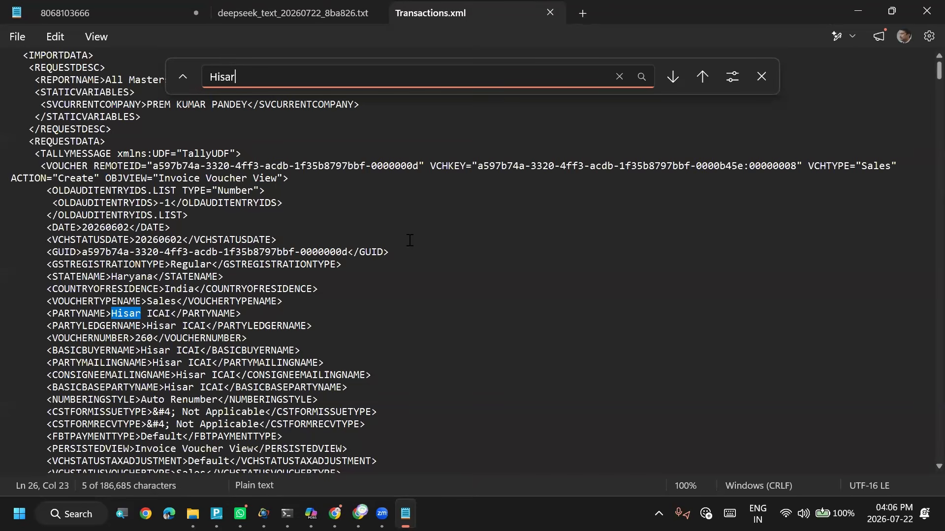
pyautogui.click(142, 328)
pyautogui.click(147, 314)
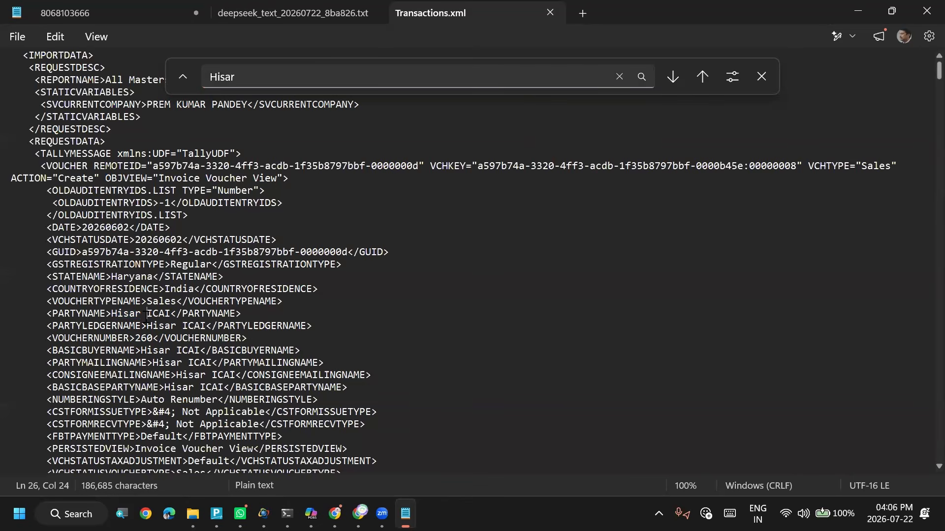
# - Switch back to TallyPrime, leave the transactions import and select the 11-Apr-26 ROHTAK ICAI sales voucher in the Day Book
pyautogui.hotkey('alt', 'Tab')
pyautogui.hotkey('alt', 'Tab')
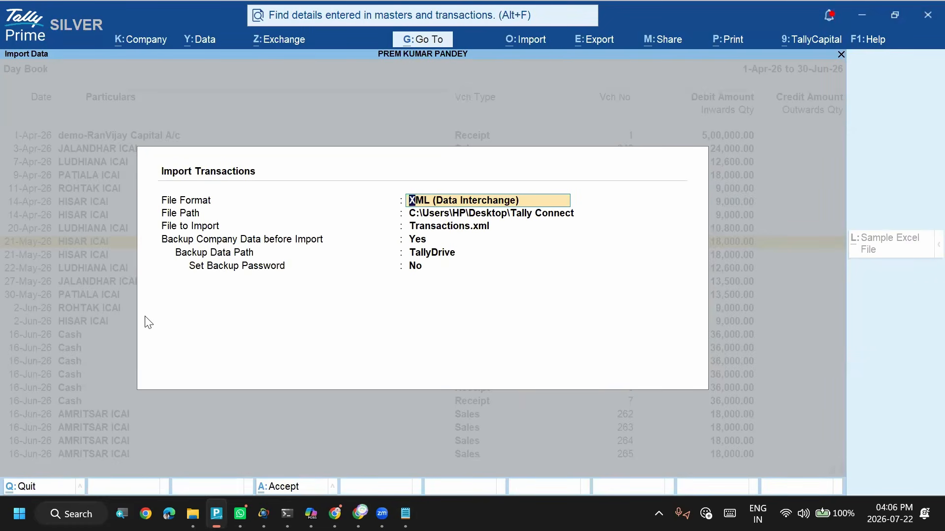
pyautogui.press('Return')
pyautogui.press('Escape')
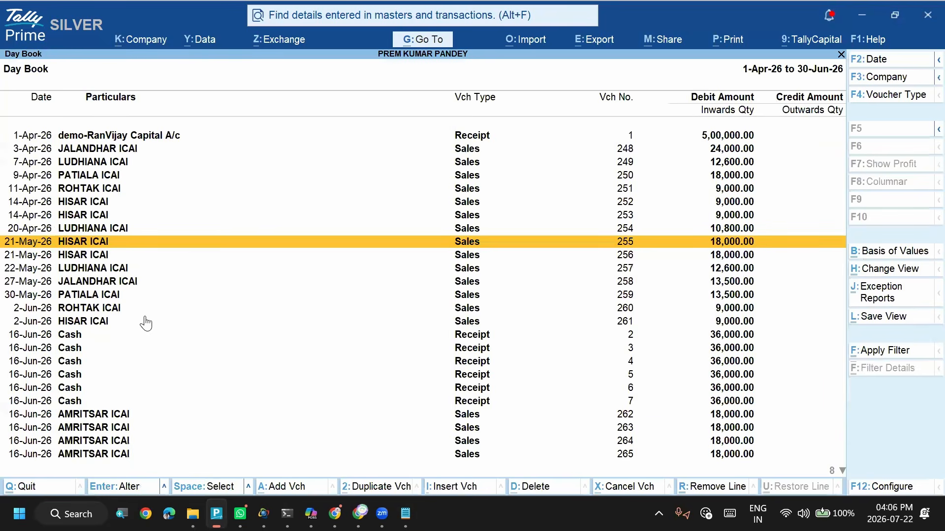
pyautogui.click(84, 192)
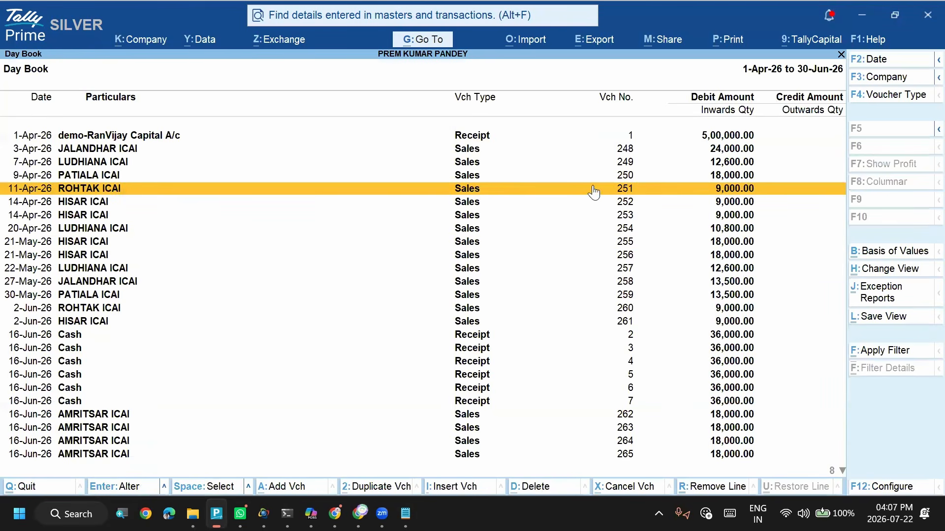
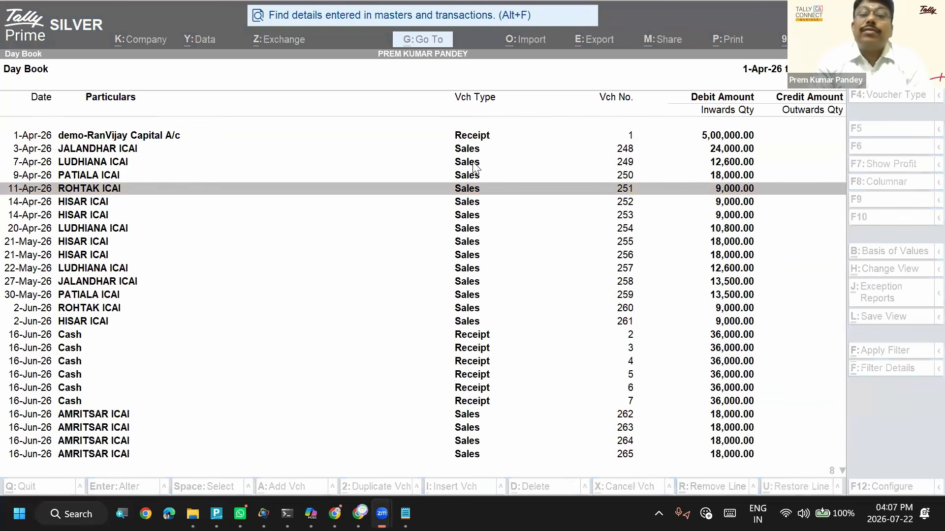
pyautogui.click(546, 201)
pyautogui.press('Up')
pyautogui.press('Up')
pyautogui.press('Down')
pyautogui.press('Up')
pyautogui.press('Up')
pyautogui.press('Down')
pyautogui.press('Down')
pyautogui.press('Down')
pyautogui.press('Up')
pyautogui.press('Up')
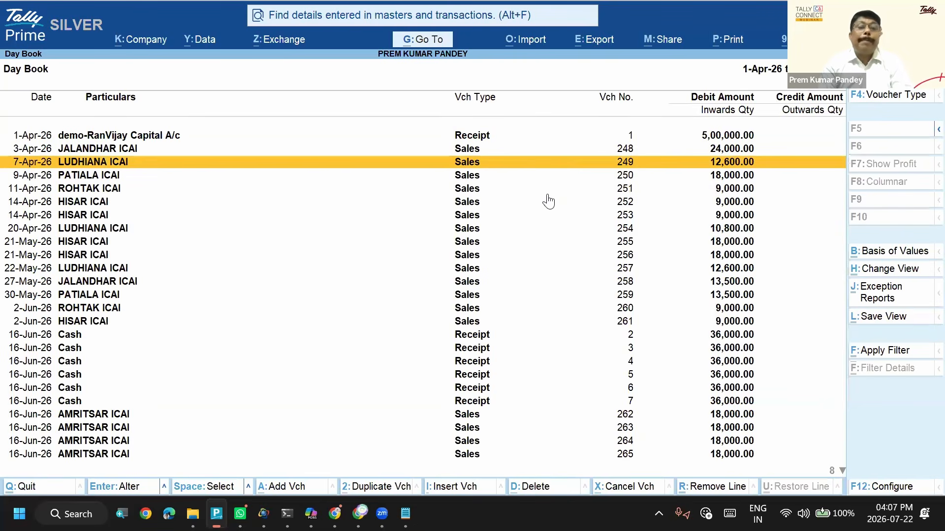
pyautogui.hotkey('alt', 'Tab')
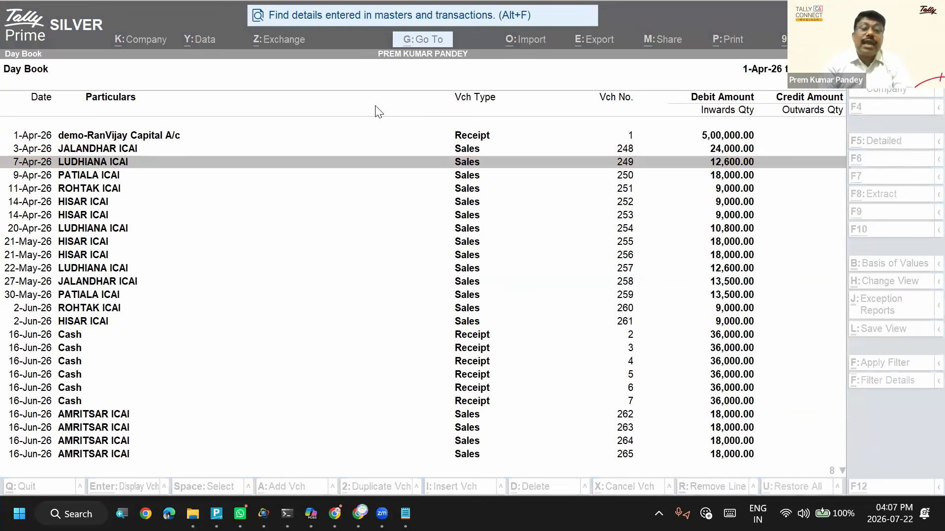
pyautogui.hotkey('alt', 'Tab')
pyautogui.press('Down')
pyautogui.press('Up')
pyautogui.press('Right')
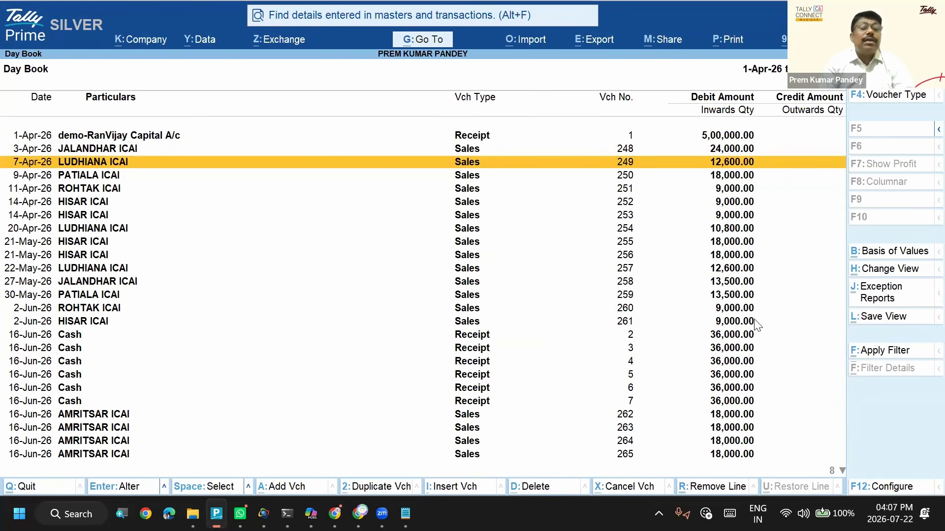
# - Switch to Transactions.xml in Notepad and examine the party name line of the exported sales voucher
pyautogui.hotkey('alt', 'Tab')
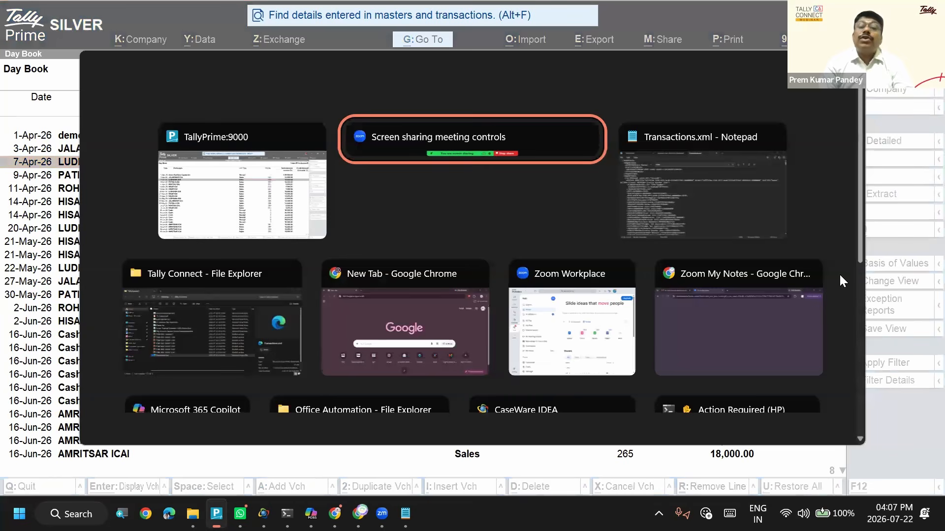
pyautogui.hotkey('alt', 'shift', 'Tab')
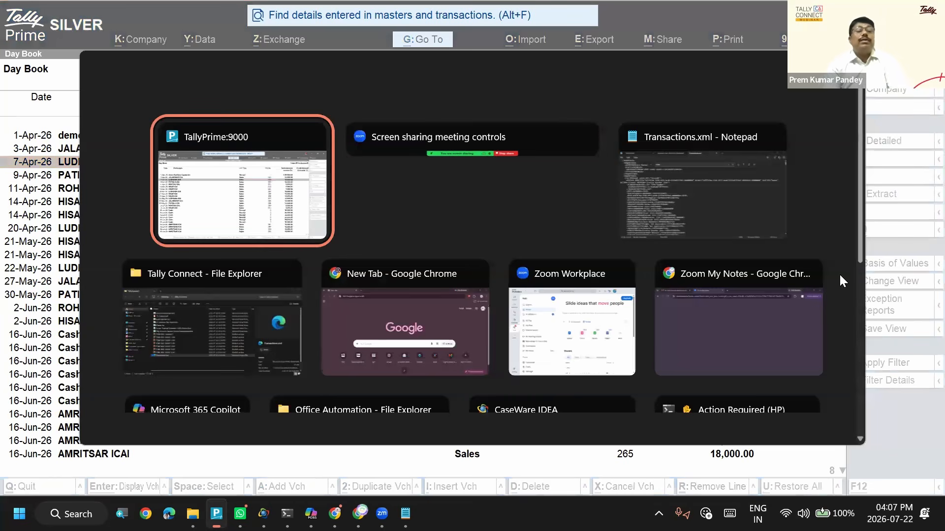
pyautogui.hotkey('alt', 'Tab')
pyautogui.hotkey('alt', 'Tab')
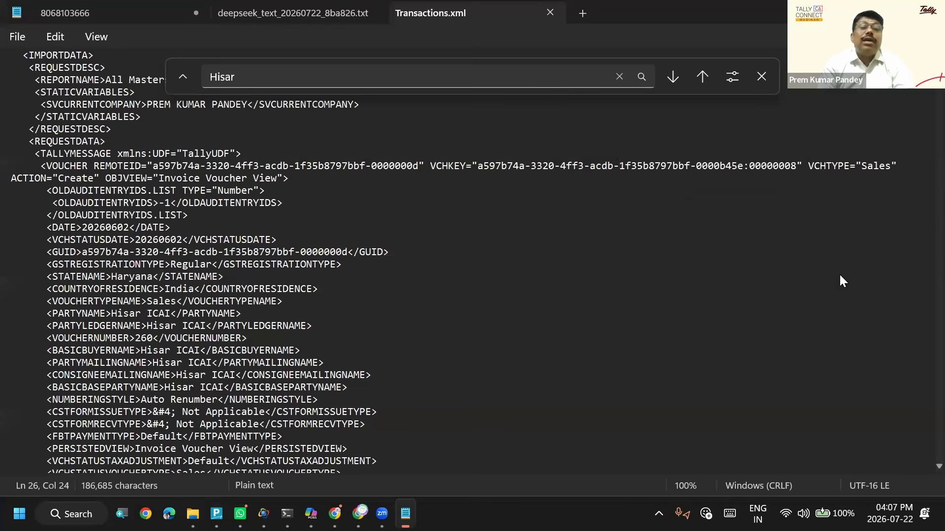
pyautogui.press('Down')
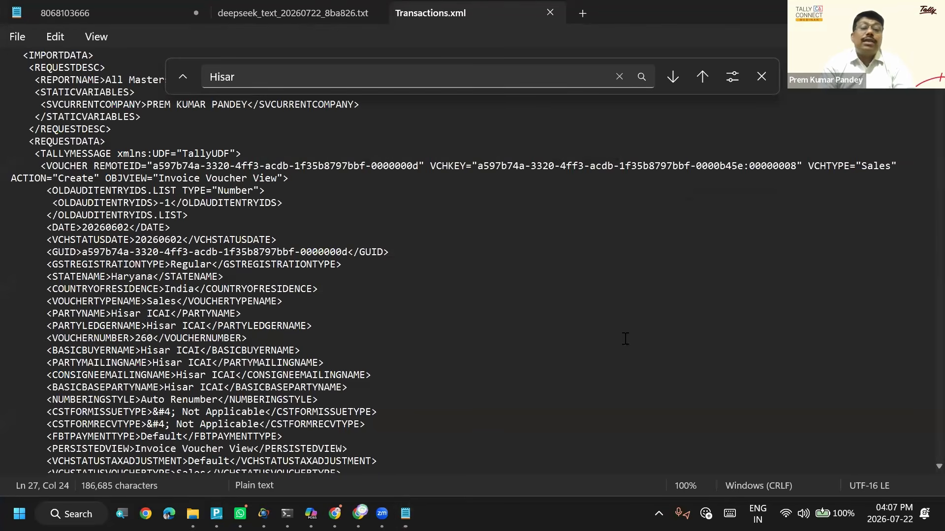
pyautogui.click(366, 310)
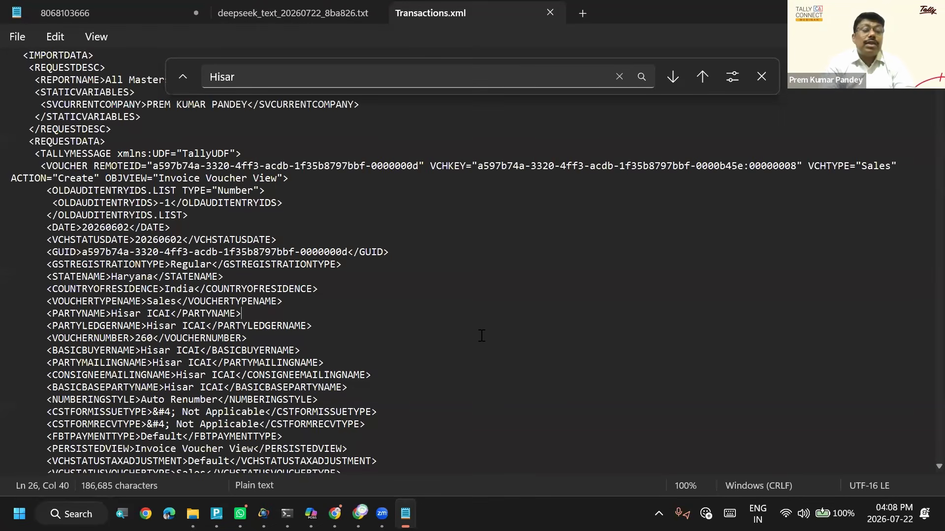
# - Switch to File Explorer and bring up the Tally Connect folder
pyautogui.hotkey('alt', 'Tab')
pyautogui.hotkey('alt', 'Tab')
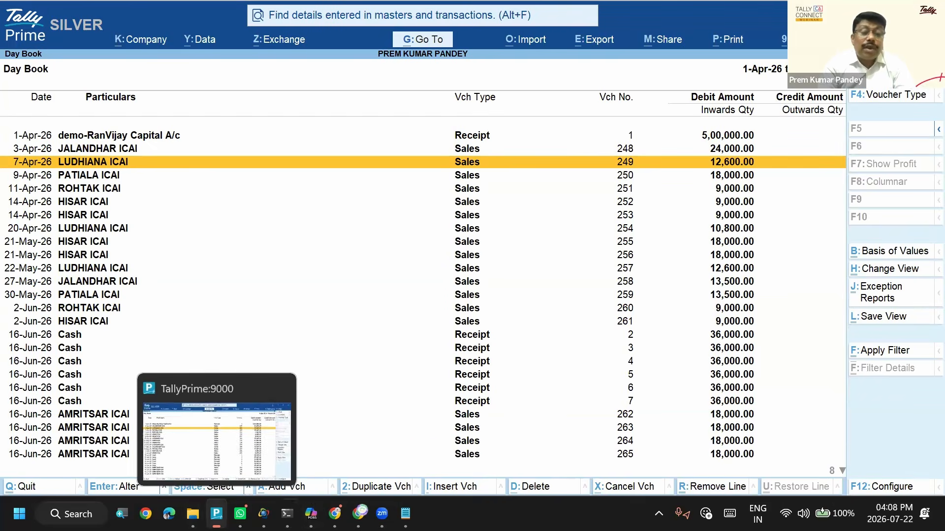
pyautogui.moveTo(335, 513)
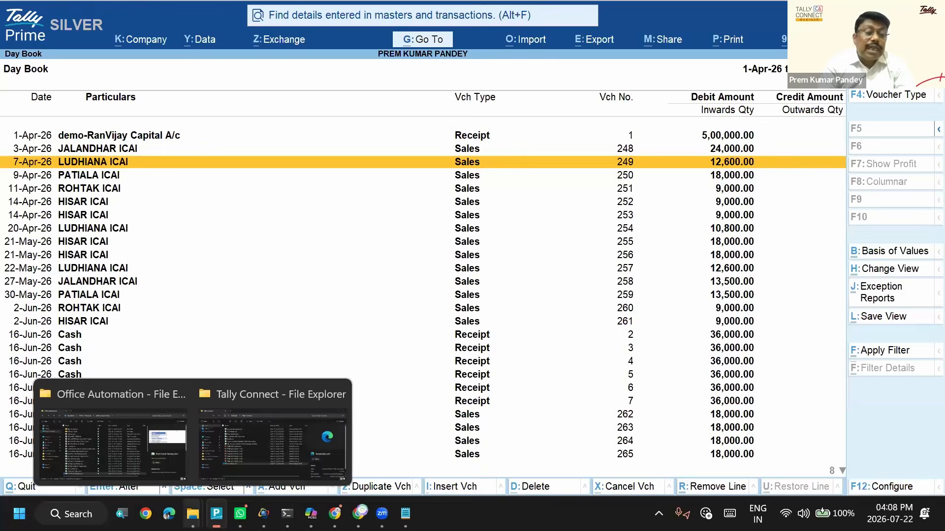
pyautogui.click(192, 513)
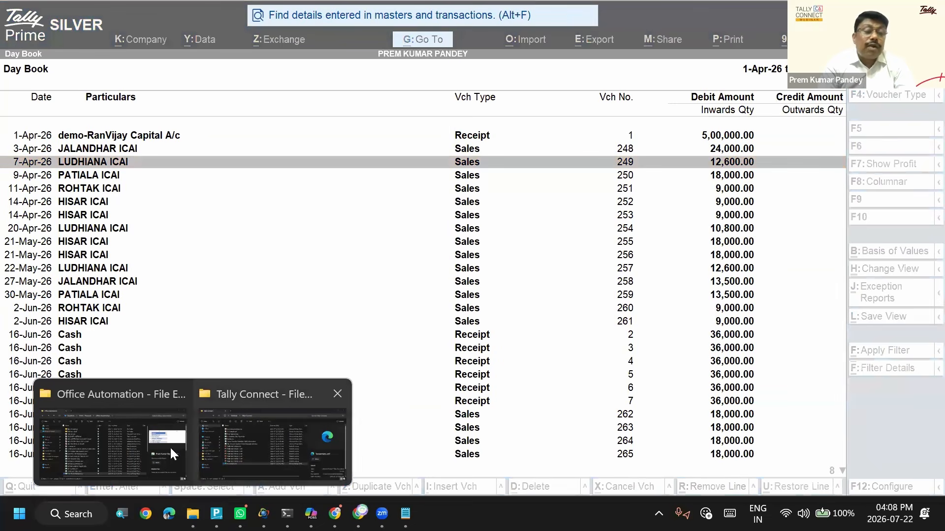
pyautogui.click(125, 439)
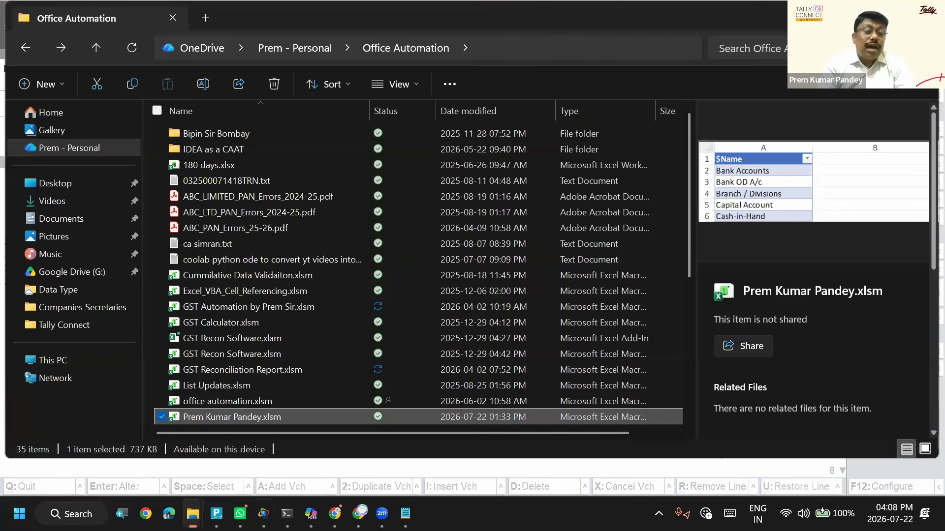
pyautogui.moveTo(193, 513)
pyautogui.click(252, 450)
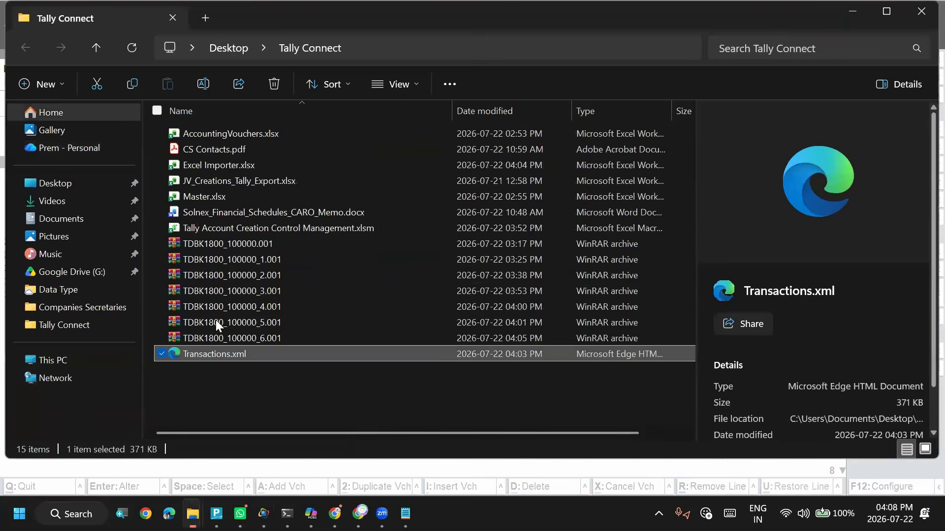
# - Open the workbook Tally Account Creation Control Management.xlsm from the Tally Connect folder
pyautogui.press('Up')
pyautogui.press('Up')
pyautogui.press('Up')
pyautogui.press('Up')
pyautogui.press('Up')
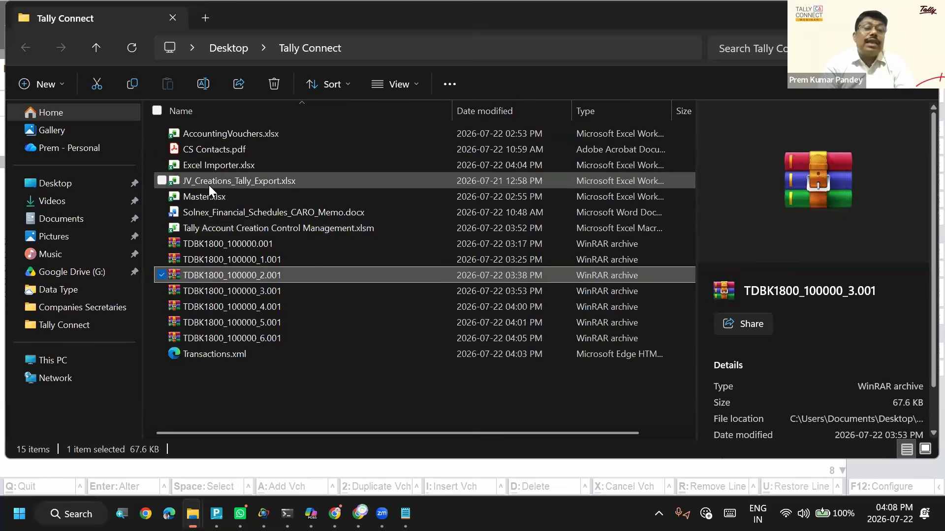
pyautogui.press('Up')
pyautogui.click(218, 225)
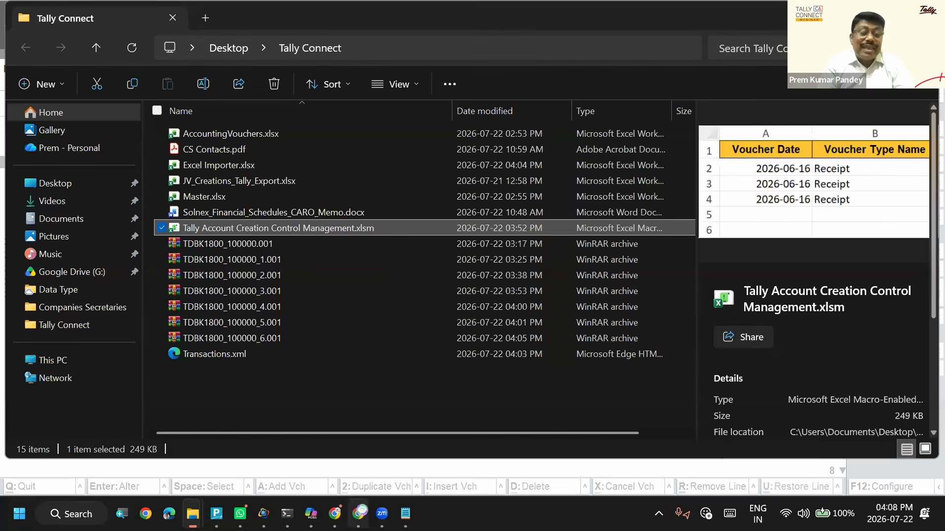
pyautogui.moveTo(360, 513)
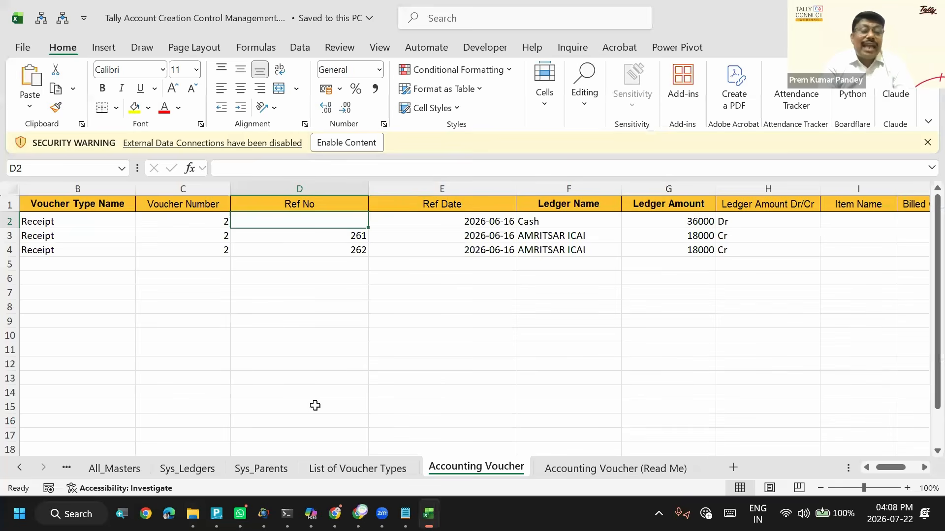
# - Look through the master and parent group sheets of the workbook and bring up the ImportLedger sheet
pyautogui.click(117, 469)
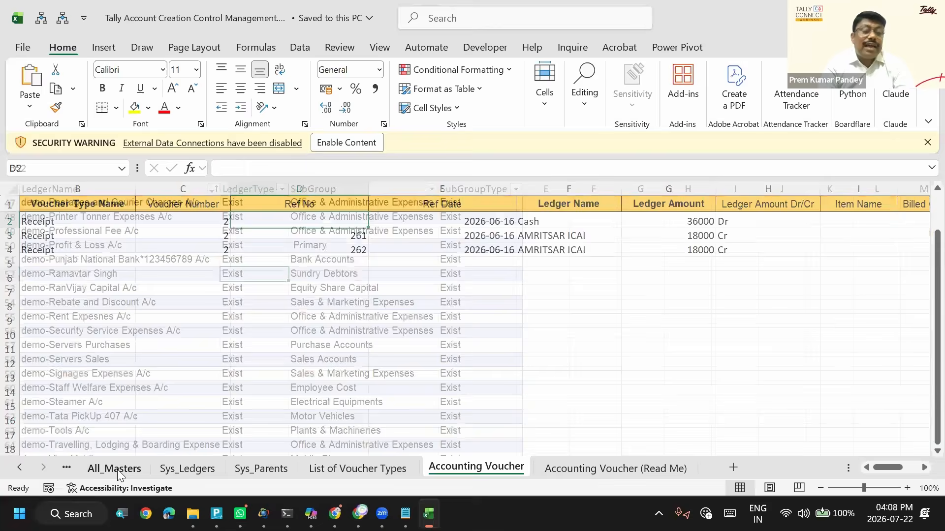
pyautogui.hotkey('ctrl', 'pagedown')
pyautogui.hotkey('ctrl', 'pagedown')
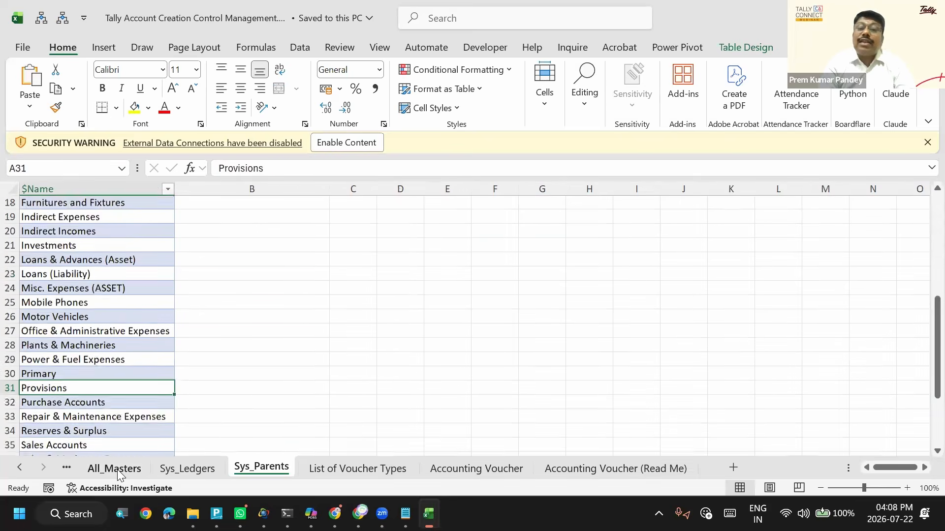
pyautogui.hotkey('ctrl', 'pageup')
pyautogui.hotkey('ctrl', 'pageup')
pyautogui.hotkey('ctrl', 'pageup')
pyautogui.hotkey('ctrl', 'pageup')
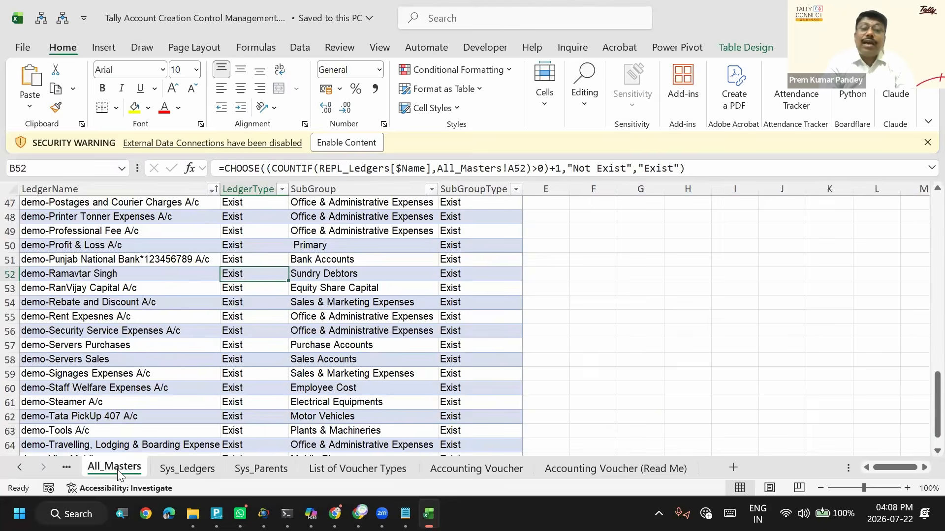
pyautogui.hotkey('ctrl', 'pagedown')
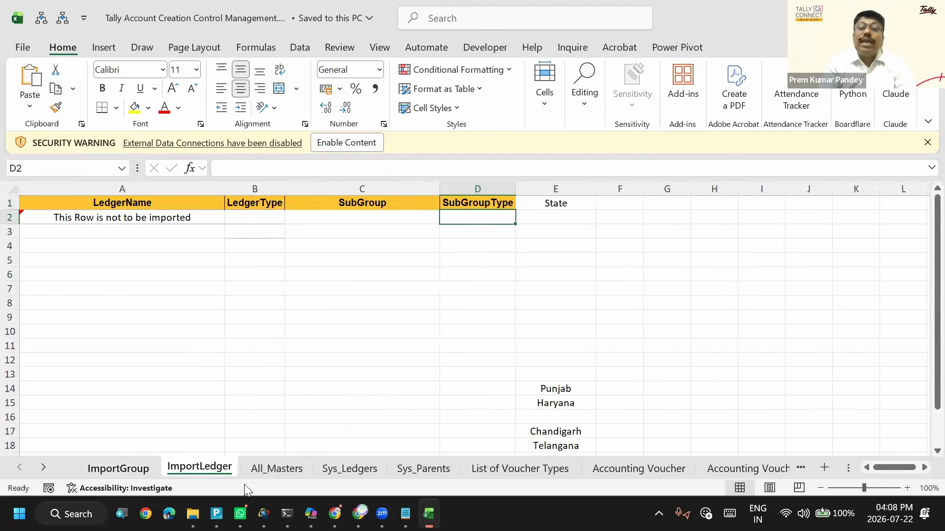
# - Examine the State column of the ImportLedger sheet, including its heading and the state entries in rows 14 to 18
pyautogui.click(551, 209)
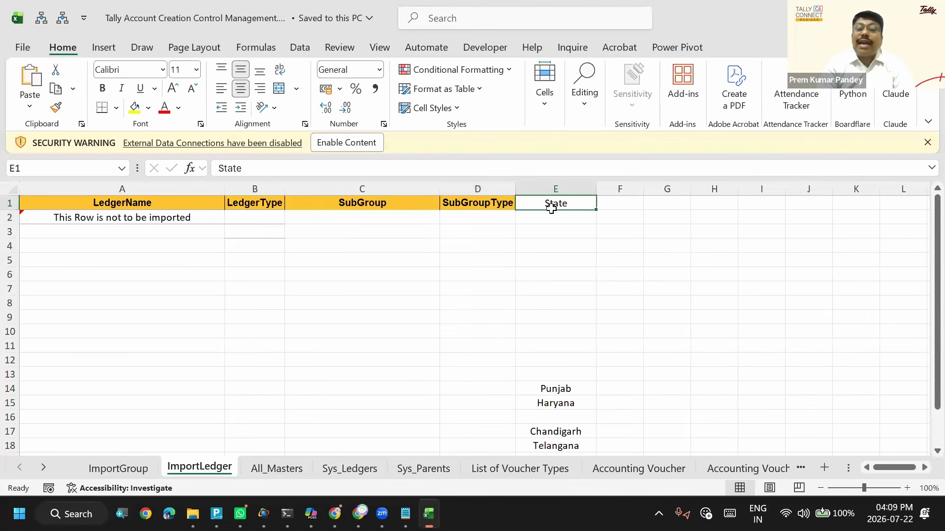
pyautogui.moveTo(546, 392); pyautogui.dragTo(543, 344)
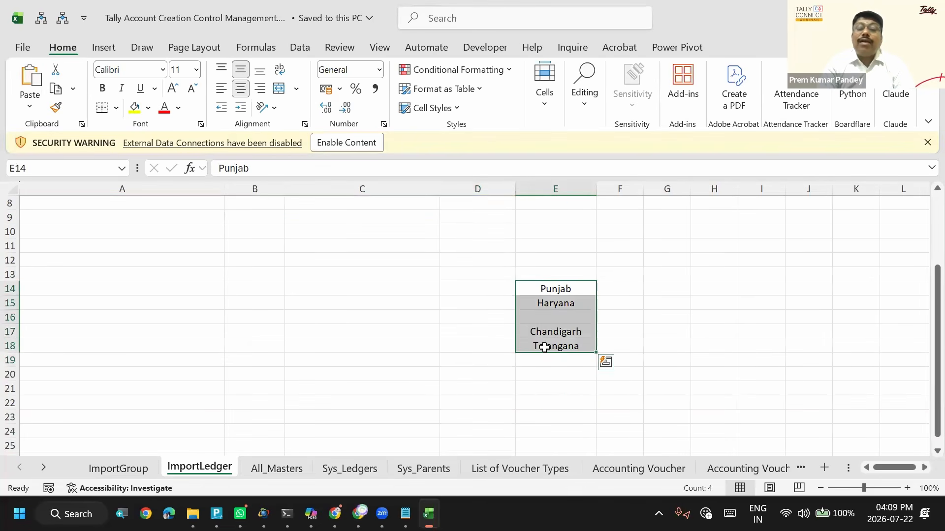
pyautogui.click(550, 287)
pyautogui.press('Left')
pyautogui.hotkey('ctrl', 'Left')
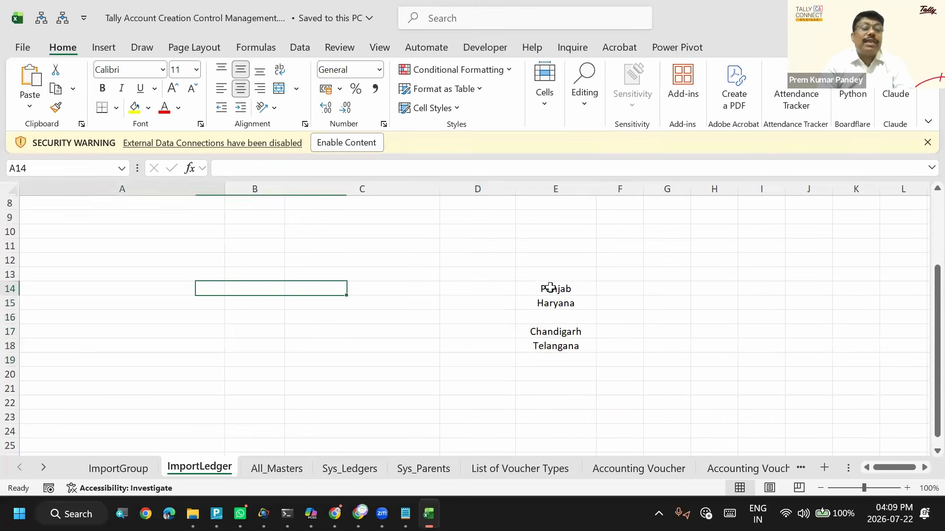
pyautogui.hotkey('ctrl', 'Right')
pyautogui.hotkey('ctrl', 'Right')
pyautogui.hotkey('ctrl', 'Left')
pyautogui.hotkey('ctrl', 'Left')
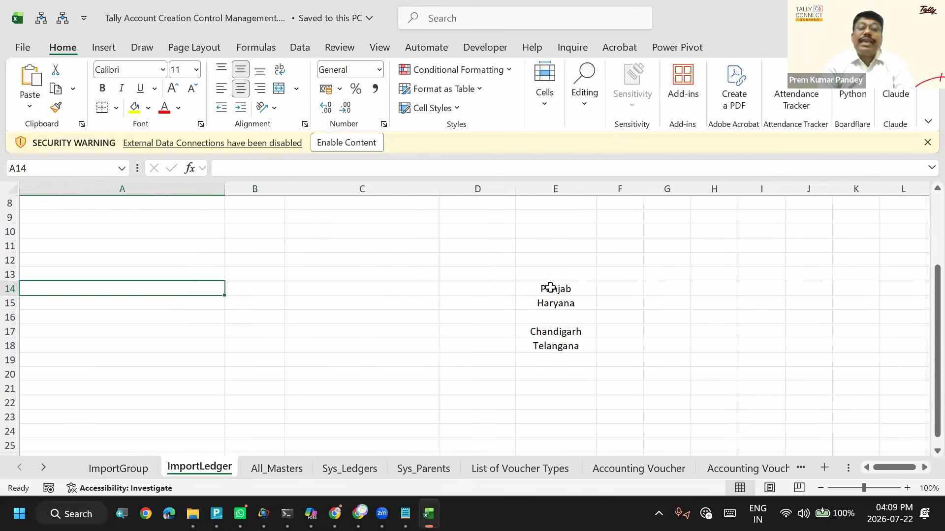
pyautogui.press('Right')
pyautogui.press('Right')
pyautogui.press('Right')
pyautogui.press('Right')
pyautogui.press('Up')
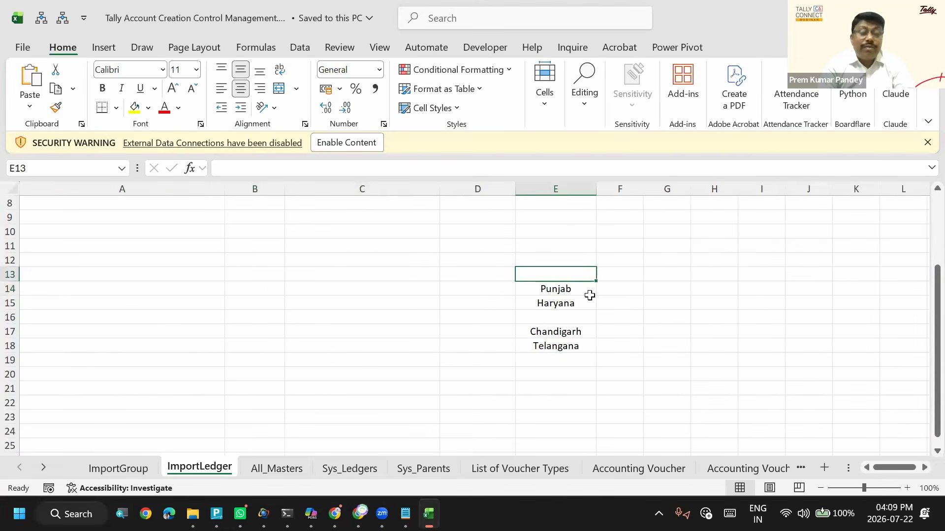
# - Switch to TallyPrime and open the Import Masters settings
pyautogui.hotkey('alt', 'Tab')
pyautogui.hotkey('alt', 'Tab')
pyautogui.hotkey('alt', 'Tab')
pyautogui.hotkey('alt', 'o')
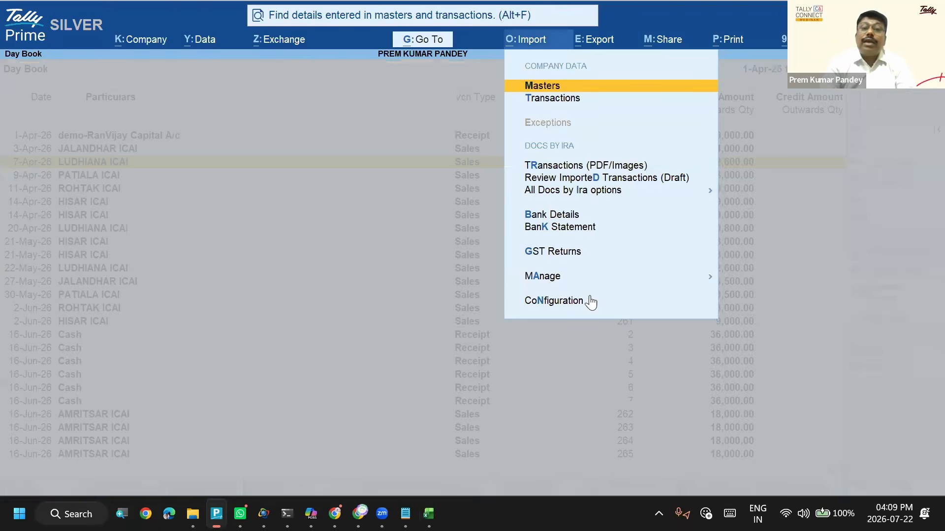
pyautogui.press('Return')
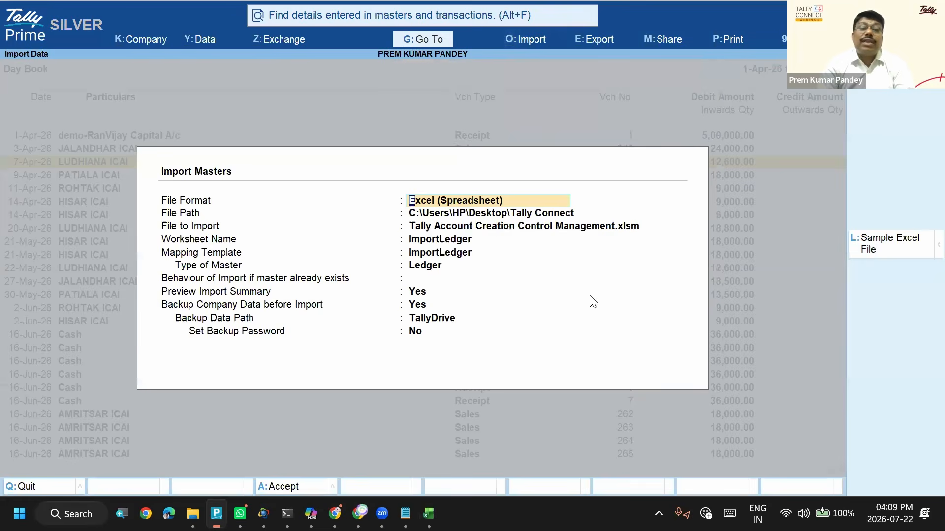
# - Keep the Excel file format and Tally Account Creation Control Management.xlsm, and select ImportLedger as the worksheet to import
pyautogui.press('Return')
pyautogui.press('Return')
pyautogui.press('Return')
pyautogui.press('Return')
pyautogui.press('Return')
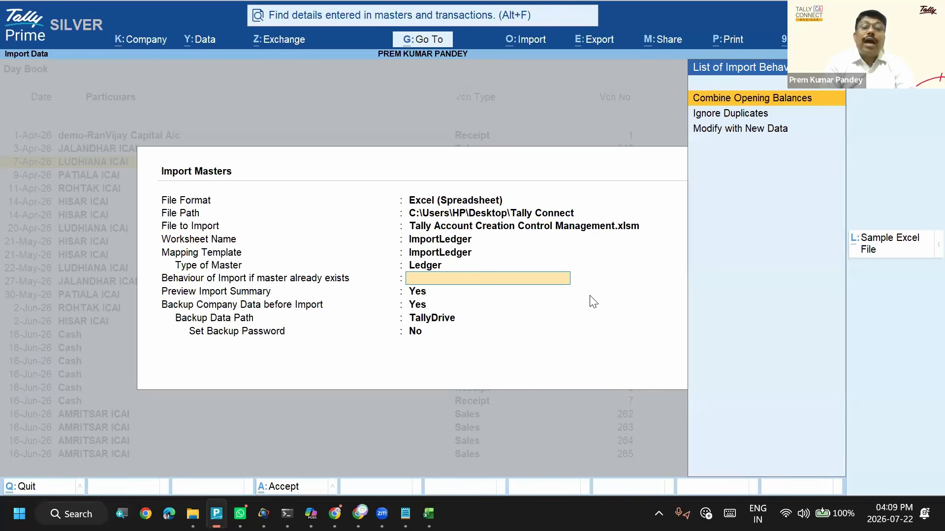
pyautogui.press('BackSpace')
pyautogui.press('BackSpace')
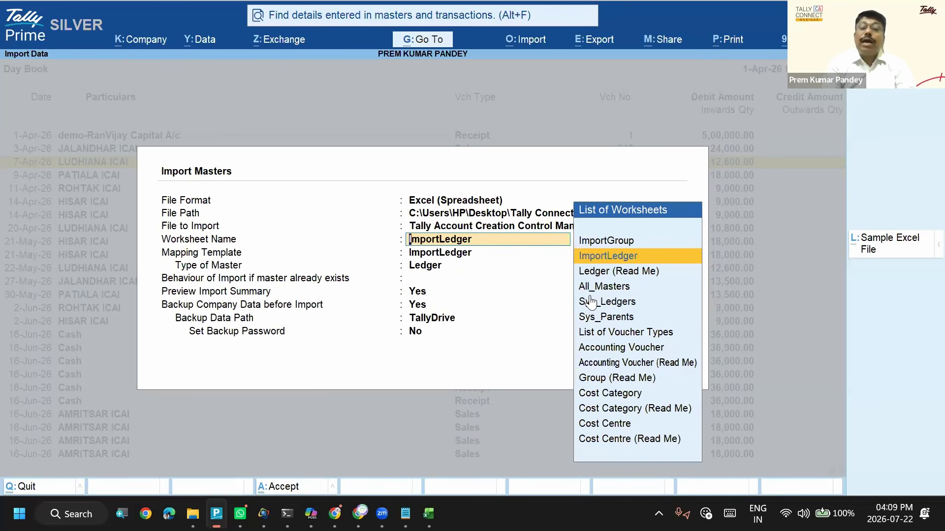
pyautogui.press('Up')
pyautogui.press('Down')
pyautogui.press('Return')
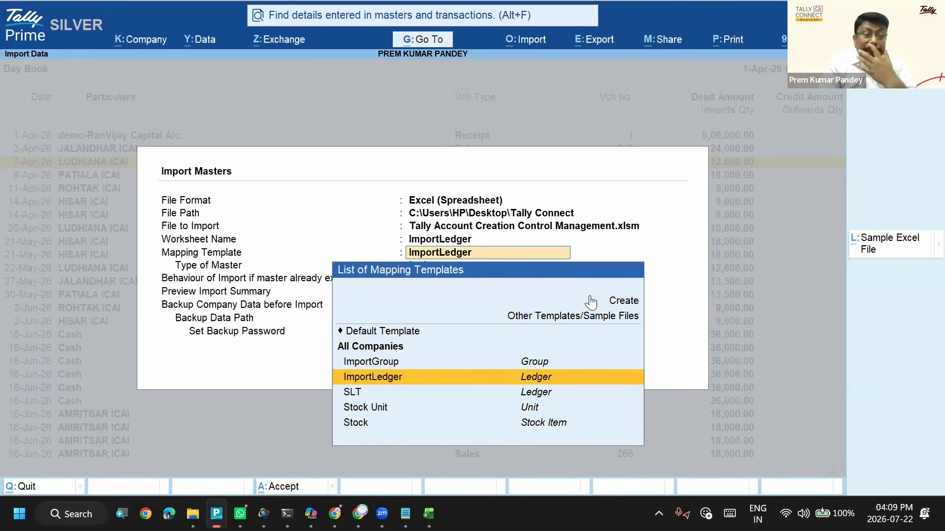
# - Start creating a new masters mapping template for All Companies
pyautogui.press('Up')
pyautogui.press('Up')
pyautogui.press('Up')
pyautogui.press('Up')
pyautogui.press('Up')
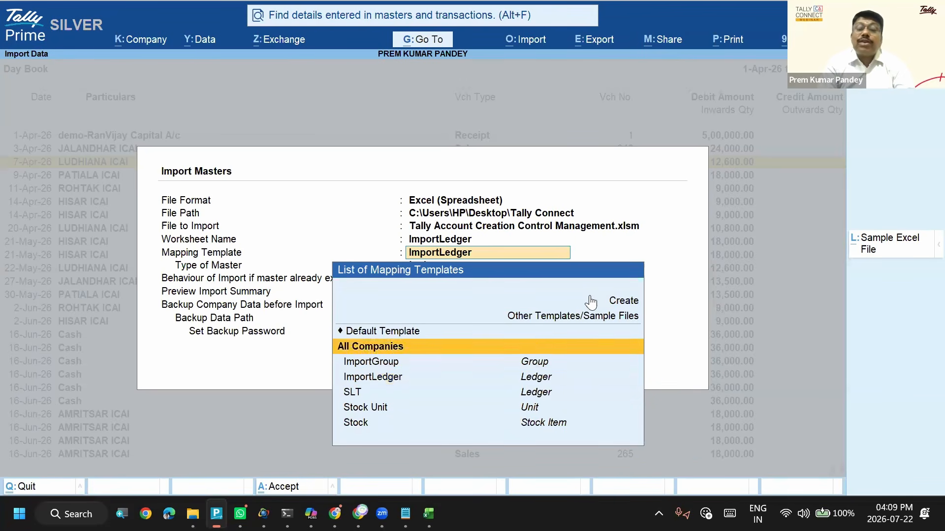
pyautogui.press('Return')
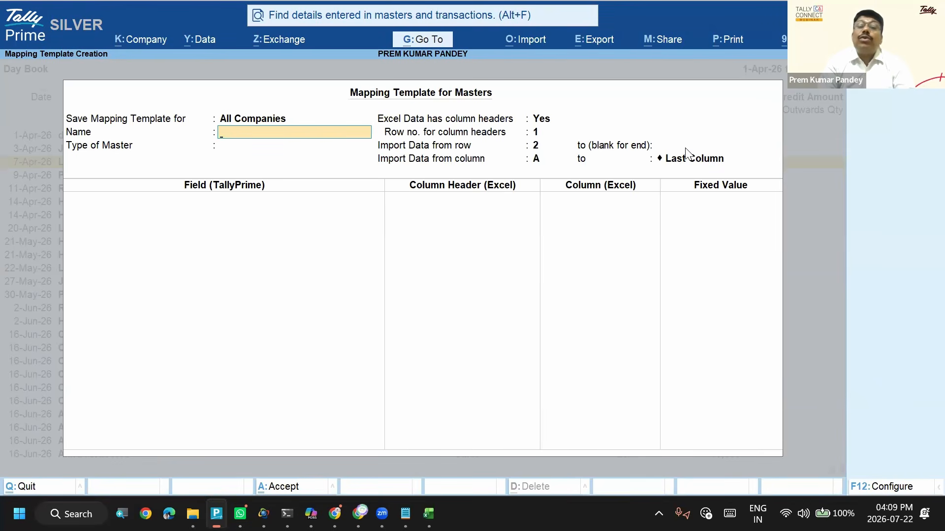
# - Switch to the Excel workbook and examine the header row of the ImportLedger sheet, from State through the empty columns beyond it
pyautogui.hotkey('alt', 'Tab')
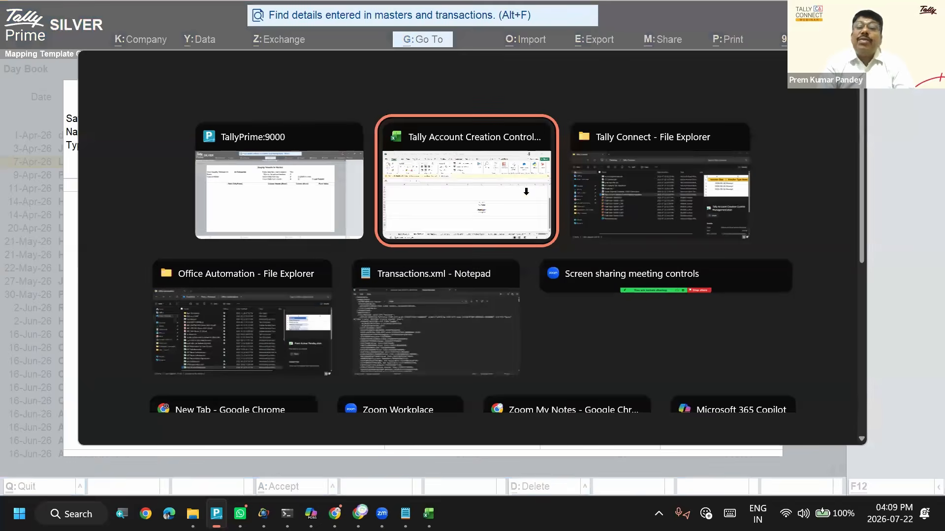
pyautogui.press('Up')
pyautogui.press('Up')
pyautogui.press('Up')
pyautogui.press('Up')
pyautogui.press('Up')
pyautogui.press('Up')
pyautogui.press('Up')
pyautogui.press('Up')
pyautogui.press('Up')
pyautogui.press('Up')
pyautogui.press('Up')
pyautogui.press('Up')
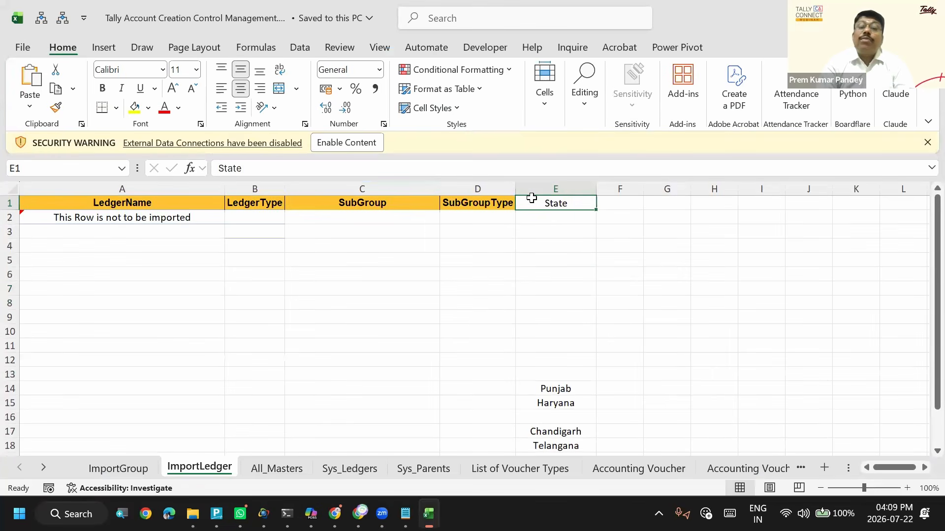
pyautogui.press('Right')
pyautogui.press('Right')
pyautogui.press('Right')
pyautogui.press('Right')
pyautogui.press('Right')
pyautogui.press('Right')
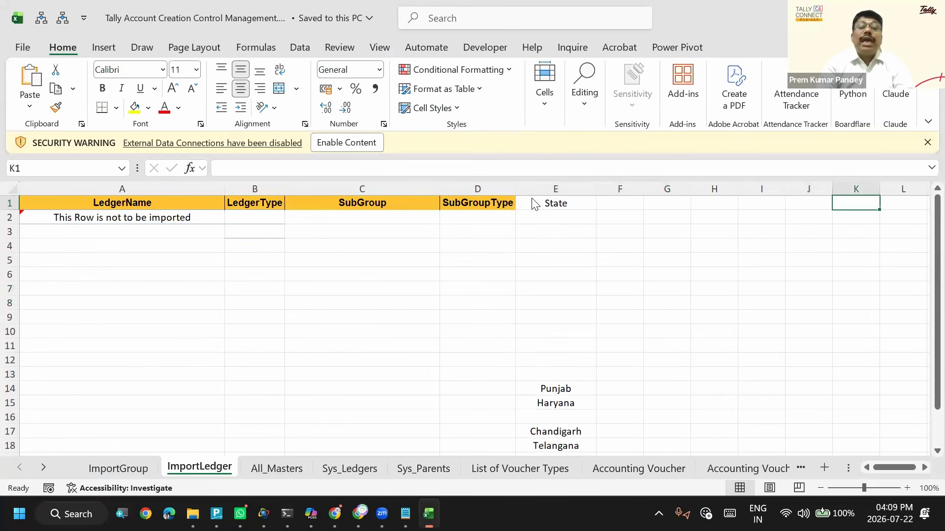
# - Switch to TallyPrime, name the masters mapping template Ledger, and set its type of master to Ledger
pyautogui.hotkey('alt', 'Tab')
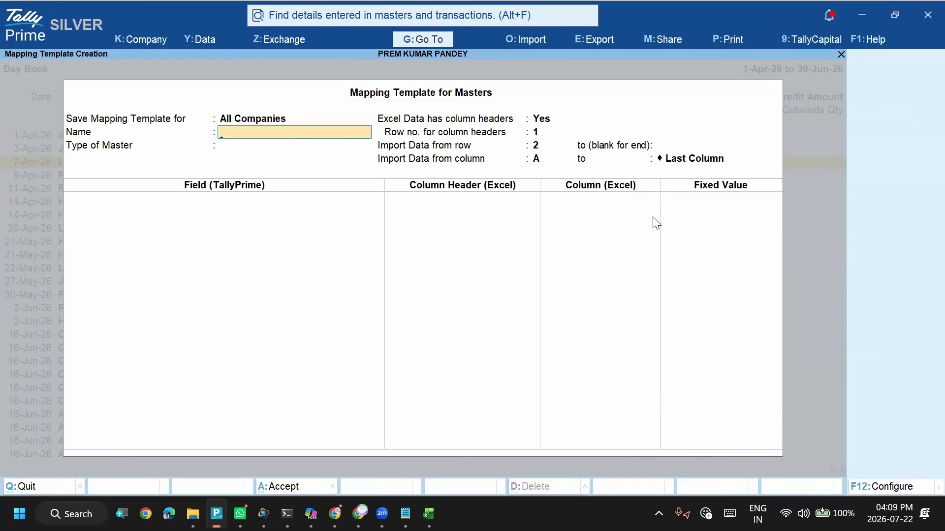
pyautogui.hotkey('shift', 'Tab')
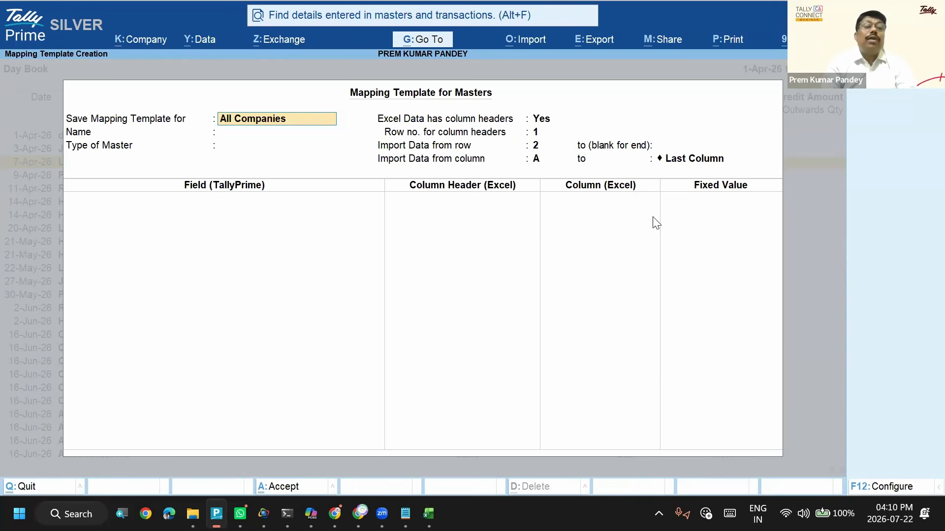
pyautogui.press('Return')
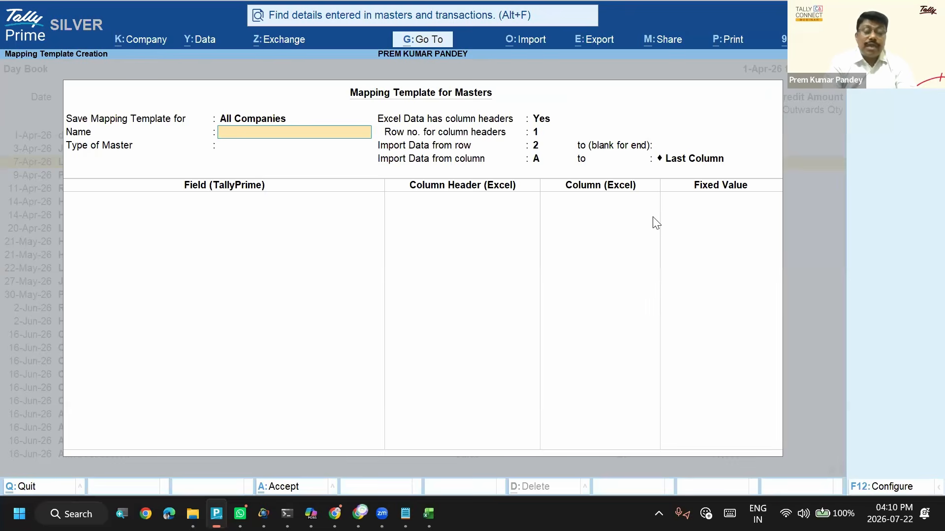
pyautogui.write('Ledger')
pyautogui.press('Return')
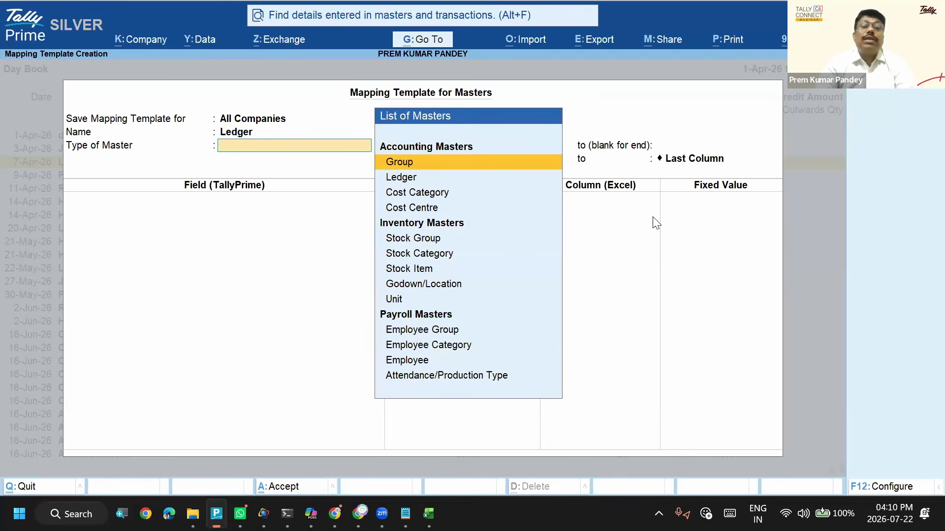
pyautogui.press('Down')
pyautogui.press('Return')
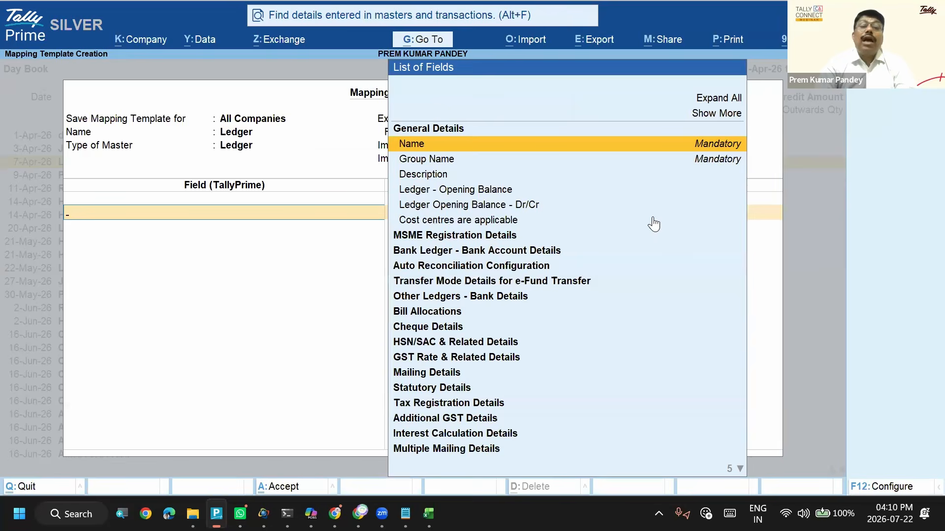
# - Map the template's Name field to the LedgerName column header and its Group Name field to SubGroup
pyautogui.press('Return')
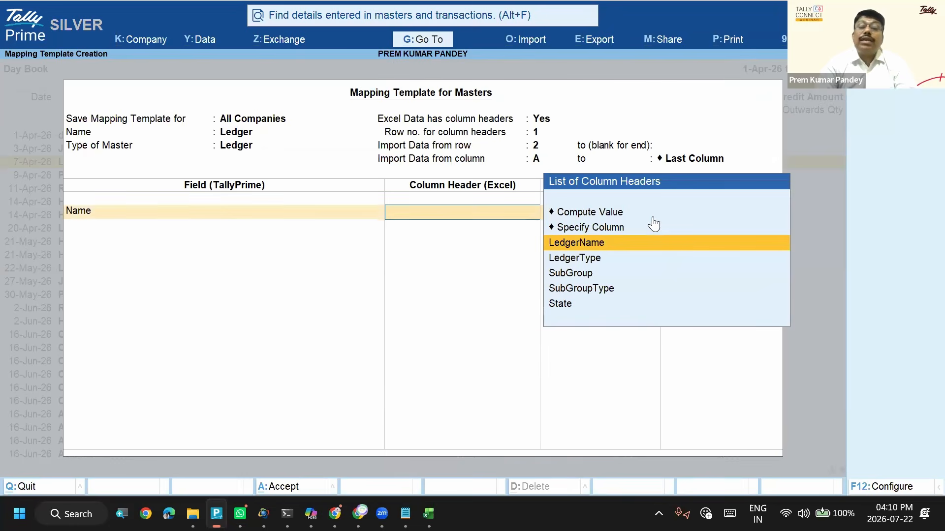
pyautogui.press('Return')
pyautogui.press('Down')
pyautogui.press('Down')
pyautogui.press('Down')
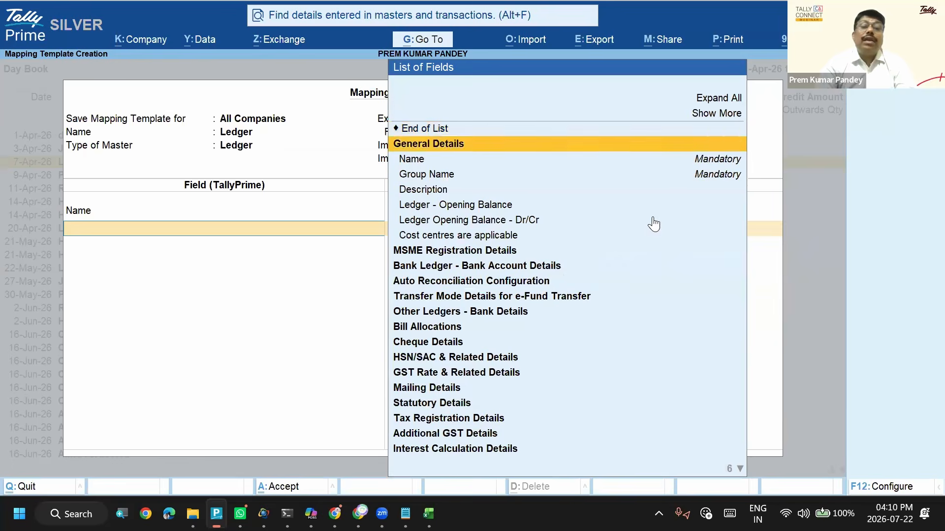
pyautogui.press('Return')
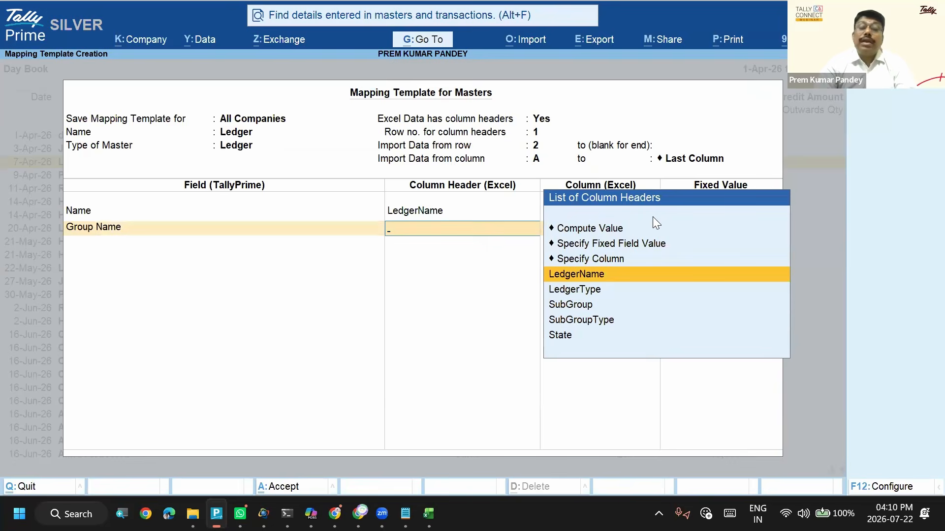
pyautogui.press('Down')
pyautogui.press('Down')
pyautogui.press('Return')
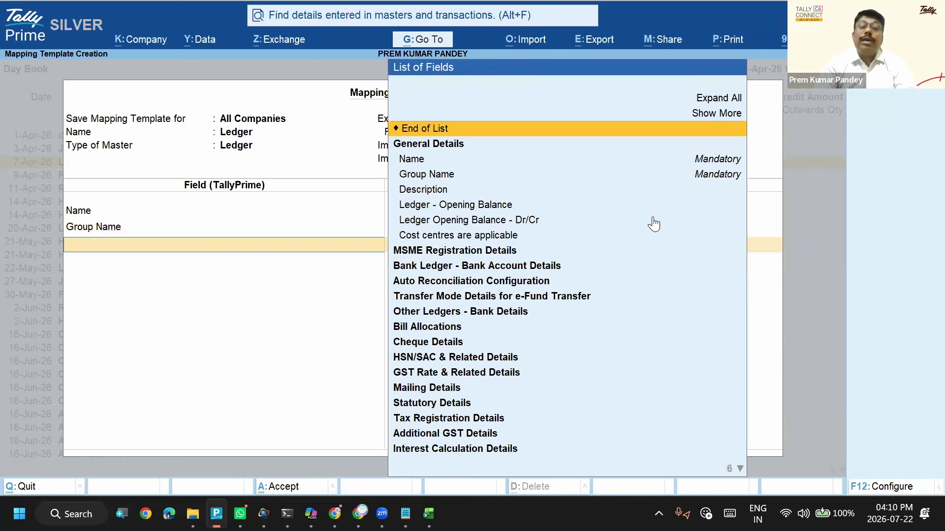
# - Show the additional fields and add the State field from Mailing Details to the mapping template
pyautogui.press('Down')
pyautogui.press('Down')
pyautogui.press('Down')
pyautogui.press('Down')
pyautogui.press('Down')
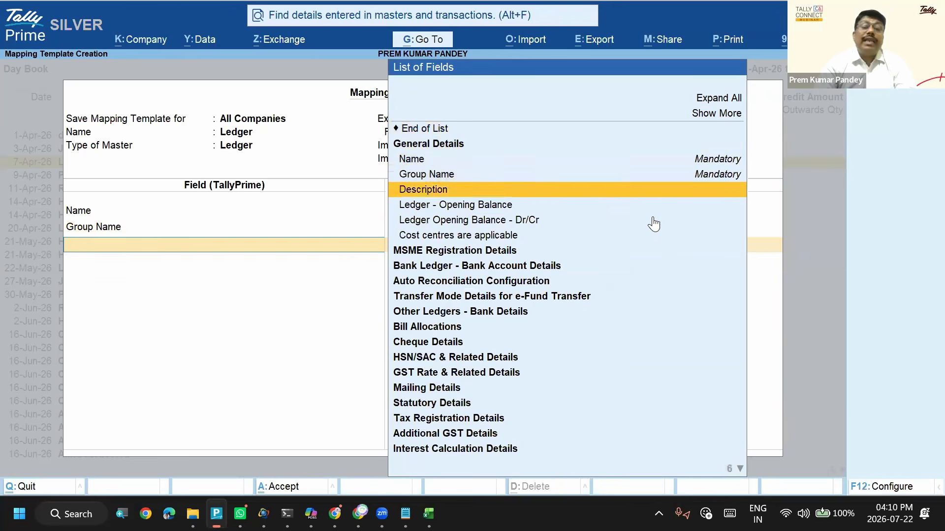
pyautogui.write('Sta')
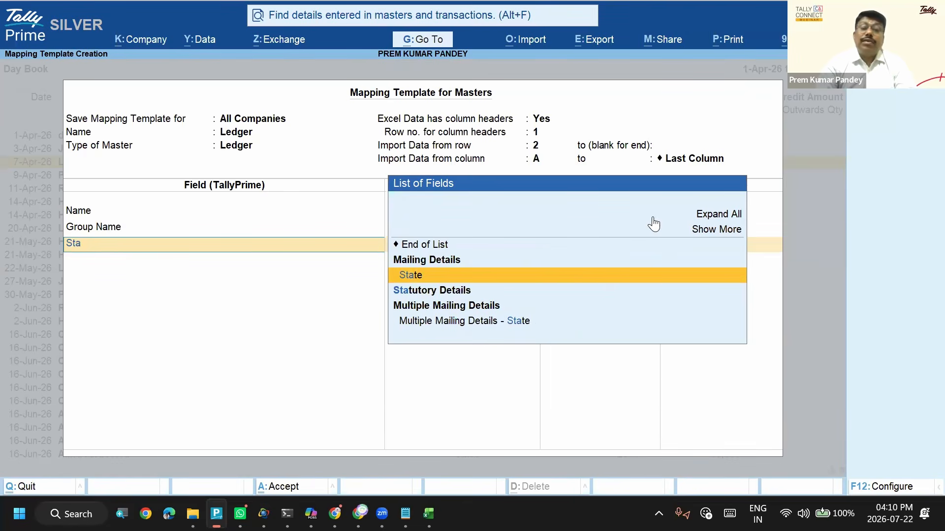
pyautogui.click(653, 224)
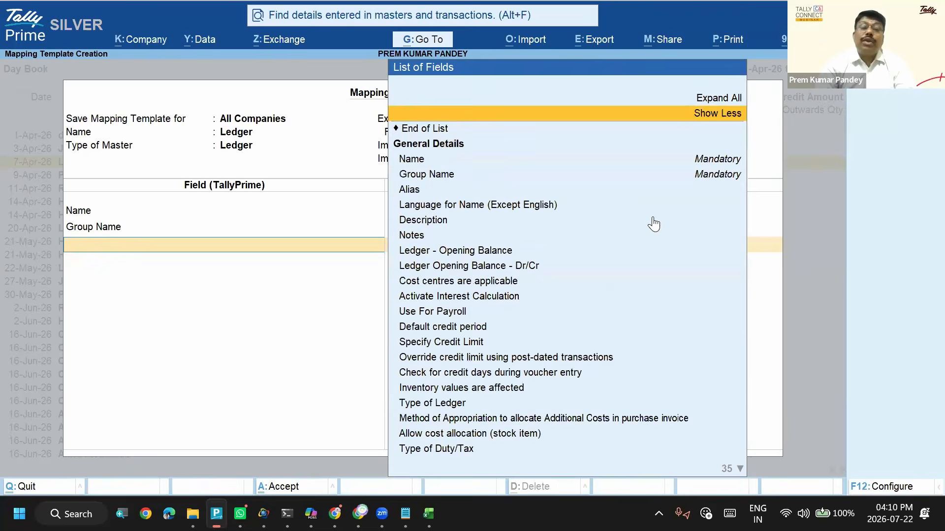
pyautogui.write('Sta')
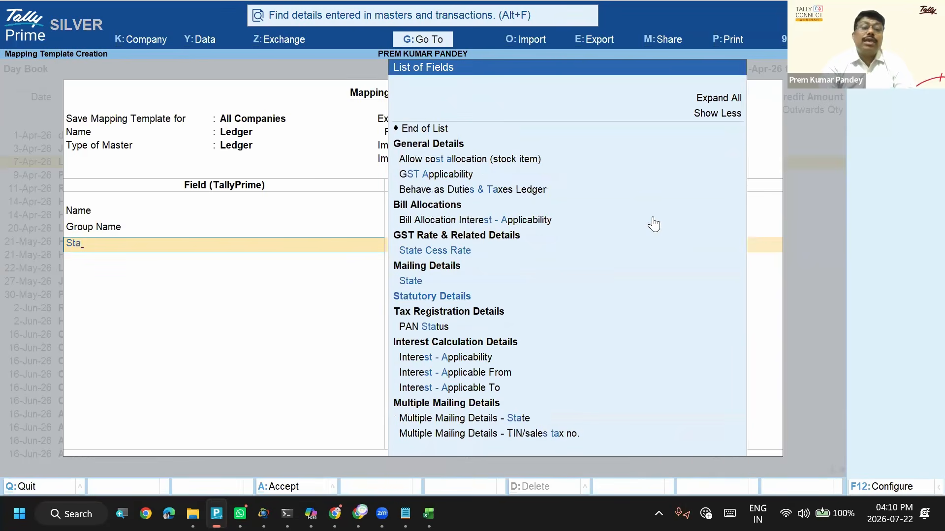
pyautogui.write('te')
pyautogui.press('Down')
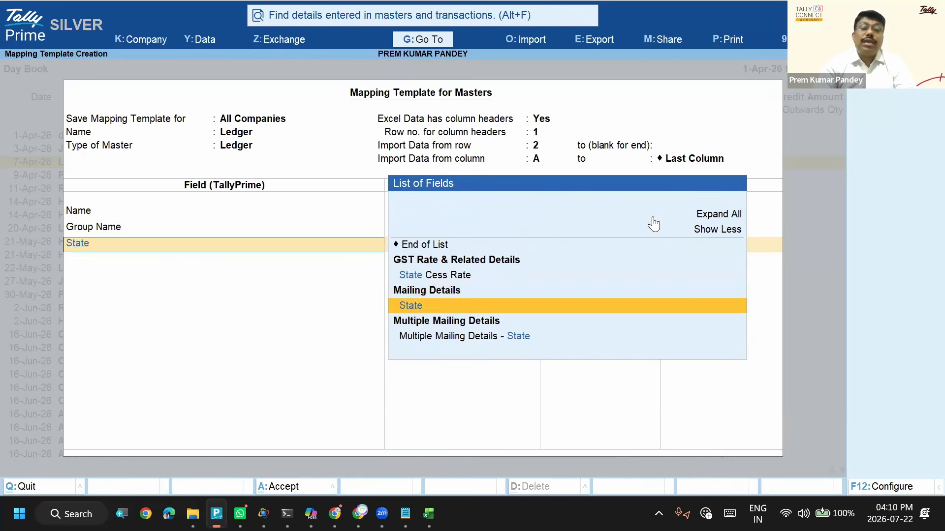
pyautogui.press('Return')
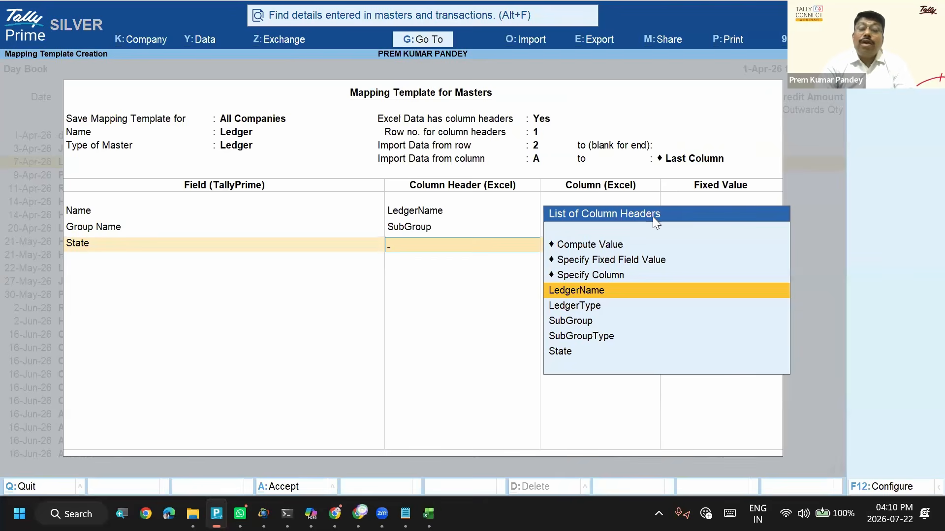
# - Set the State field's column header to Specify Column and go to column E among the available Excel columns
pyautogui.press('Down')
pyautogui.press('Down')
pyautogui.press('Down')
pyautogui.press('Down')
pyautogui.press('Up')
pyautogui.press('Up')
pyautogui.press('Up')
pyautogui.press('Up')
pyautogui.press('Up')
pyautogui.press('Up')
pyautogui.press('Down')
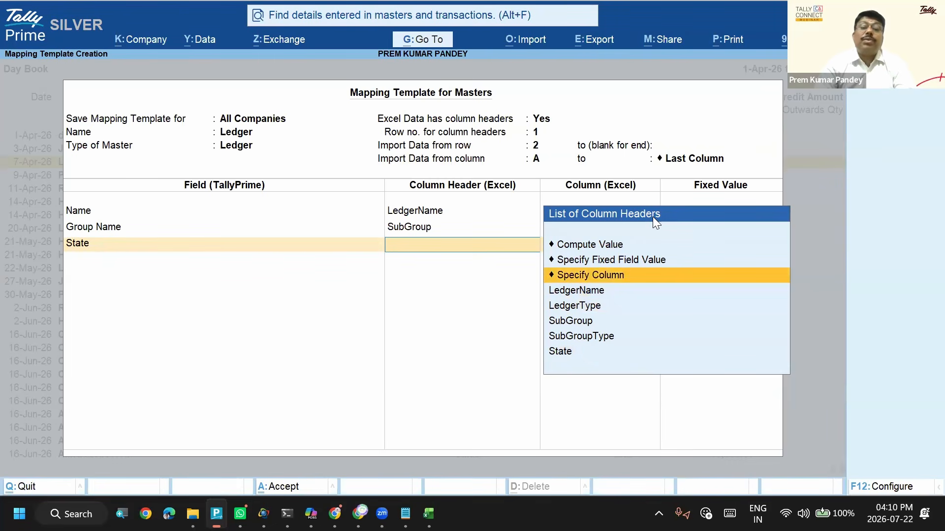
pyautogui.press('Return')
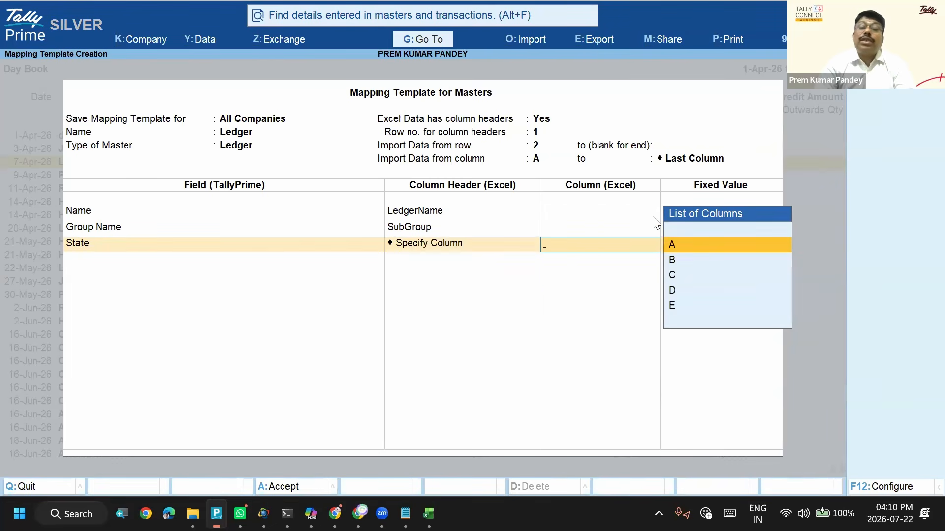
pyautogui.press('Down')
pyautogui.press('Down')
pyautogui.press('Down')
pyautogui.press('Down')
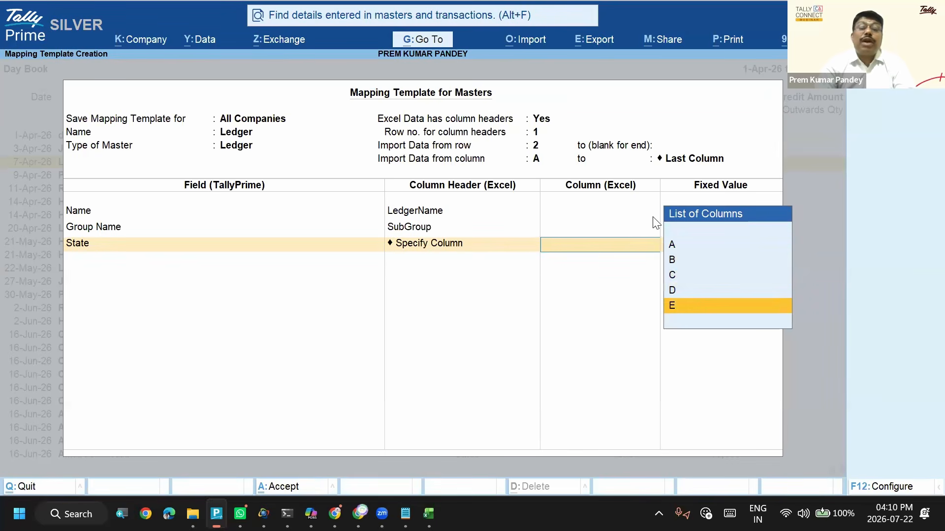
# - Enable the disabled external data connections in the Excel workbook and return to TallyPrime
pyautogui.hotkey('alt', 'Tab')
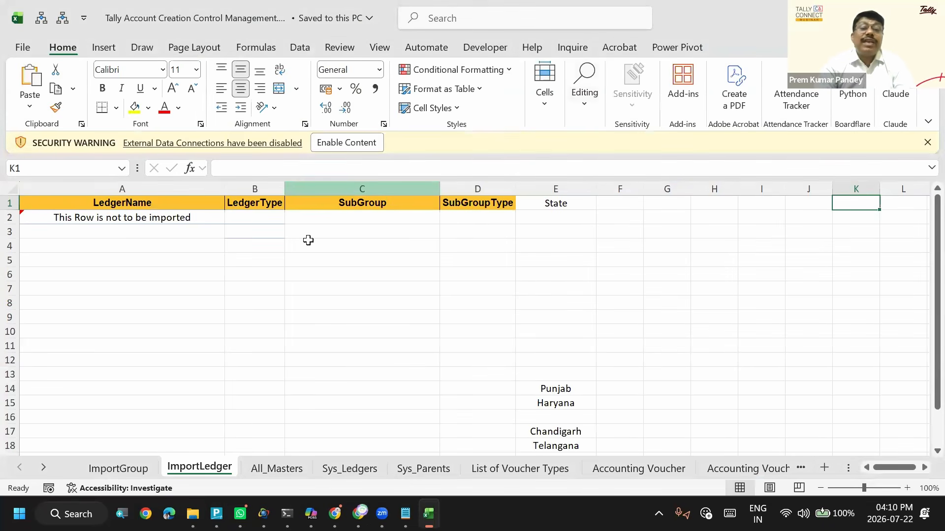
pyautogui.click(358, 144)
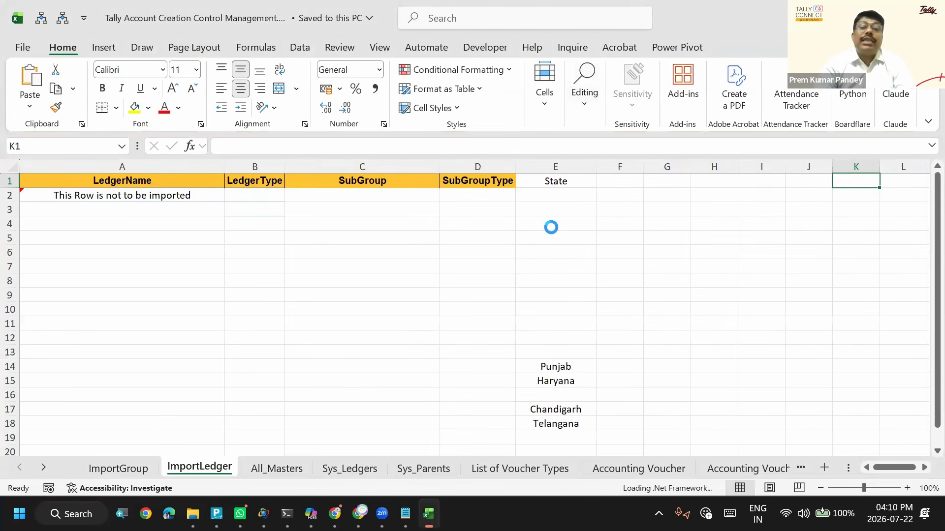
pyautogui.hotkey('alt', 'Tab')
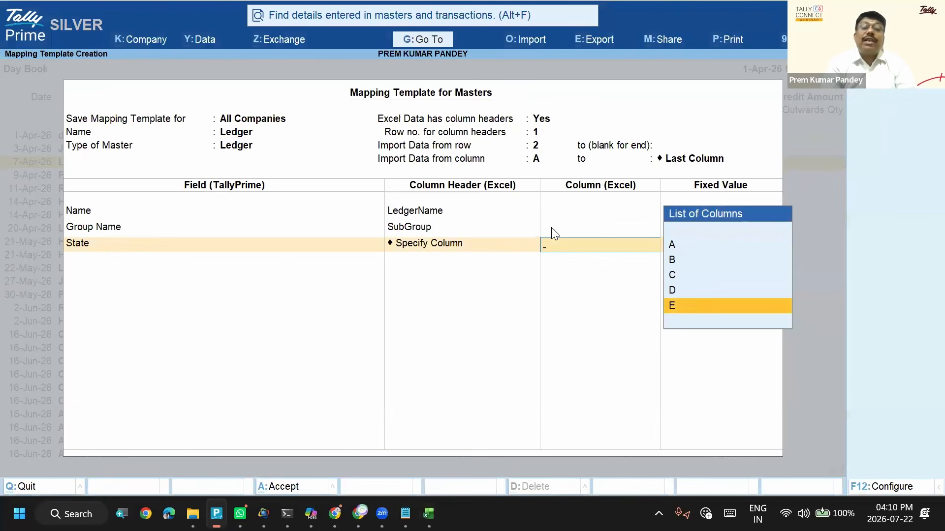
# - Change the State field's mapping to Compute Value
pyautogui.press('BackSpace')
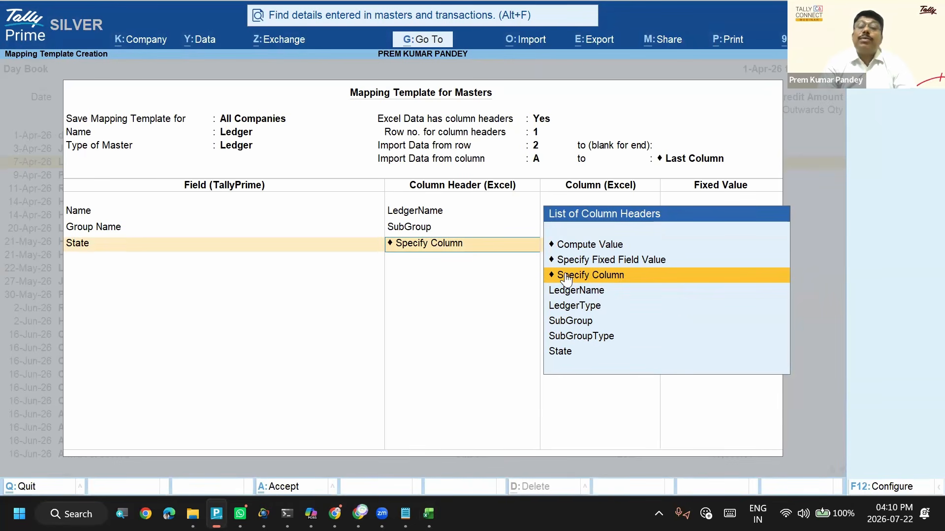
pyautogui.press('Up')
pyautogui.press('Up')
pyautogui.press('Down')
pyautogui.press('Up')
pyautogui.press('Return')
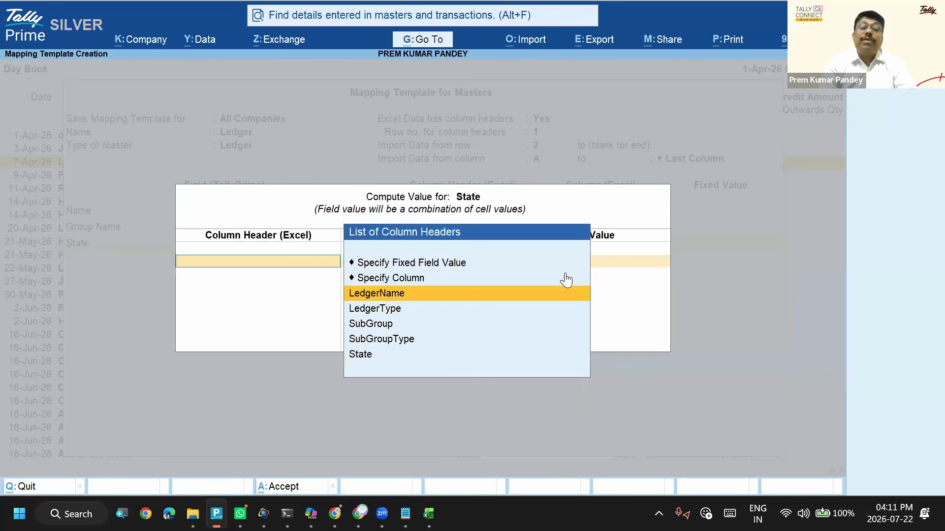
# - Use Specify Column in the computed value for State and look through the selectable Excel columns A to E
pyautogui.press('Up')
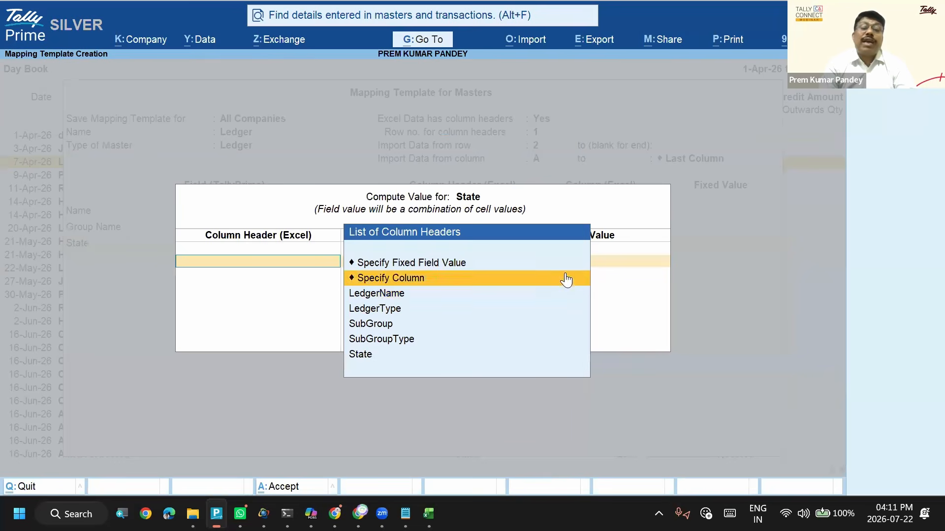
pyautogui.press('Return')
pyautogui.press('Down')
pyautogui.press('Down')
pyautogui.press('Down')
pyautogui.press('Down')
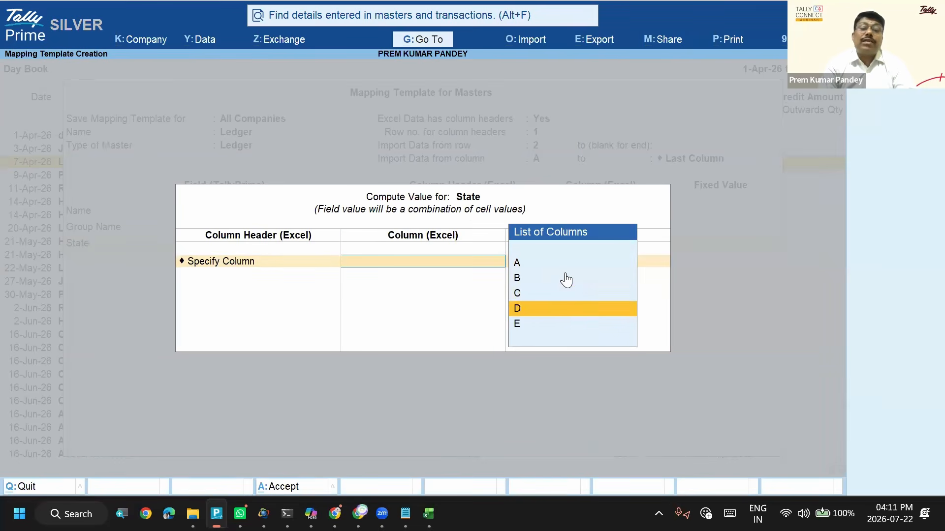
pyautogui.press('Up')
pyautogui.press('Up')
pyautogui.press('Up')
pyautogui.press('Up')
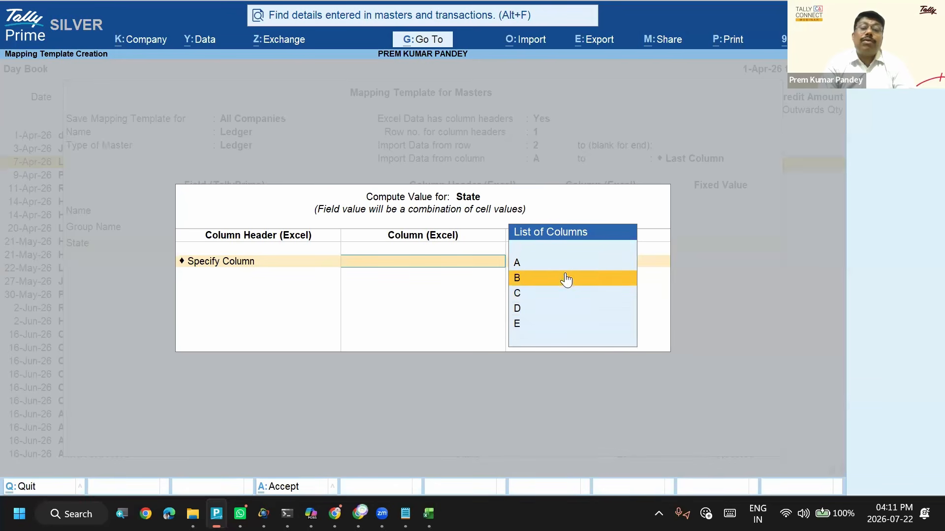
pyautogui.press('Down')
pyautogui.press('Down')
pyautogui.press('Down')
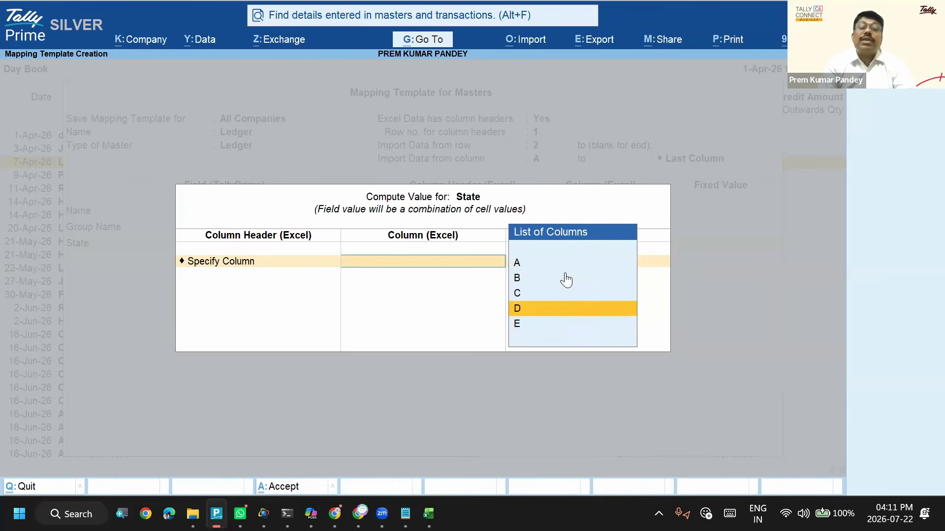
pyautogui.press('Up')
pyautogui.press('Up')
pyautogui.press('Up')
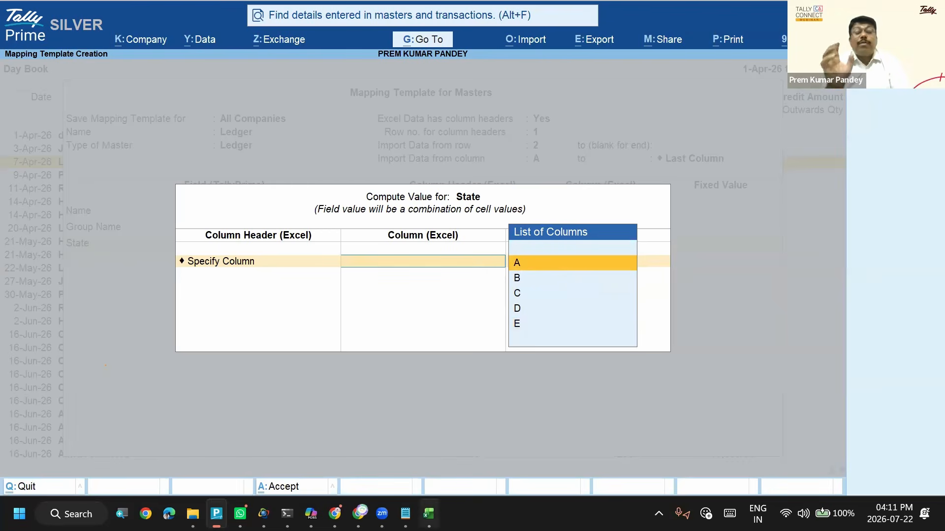
# - Switch to the Excel workbook and view the group list on the Sys_Parents sheet
pyautogui.moveTo(429, 513)
pyautogui.click(412, 482)
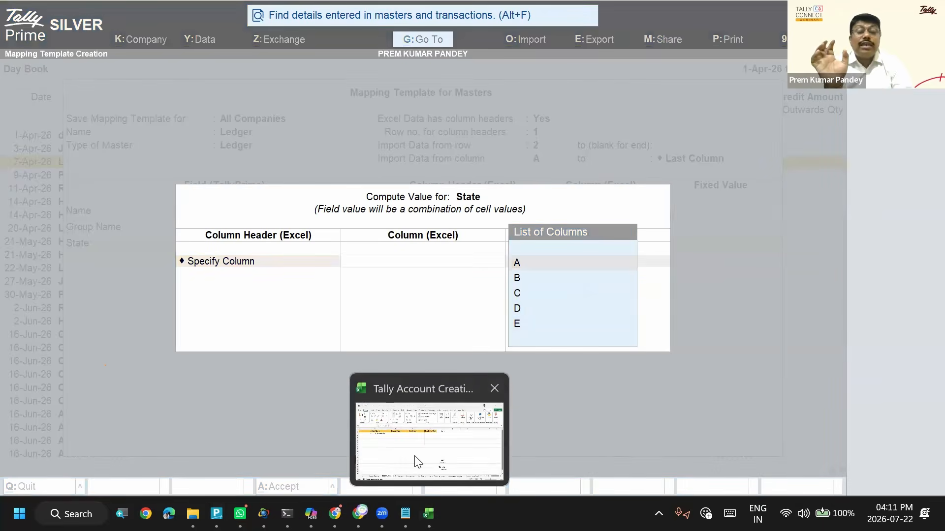
pyautogui.click(383, 323)
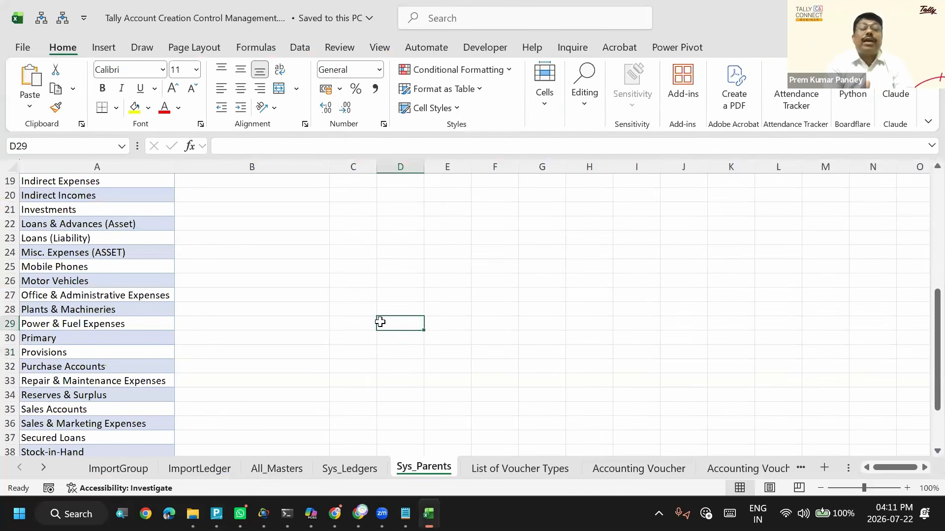
# - Return to TallyPrime, discard the unfinished mapping template and reopen the Import Masters settings
pyautogui.hotkey('alt', 'Tab')
pyautogui.press('Escape')
pyautogui.press('Escape')
pyautogui.press('Escape')
pyautogui.press('Escape')
pyautogui.press('Escape')
pyautogui.press('Escape')
pyautogui.press('Escape')
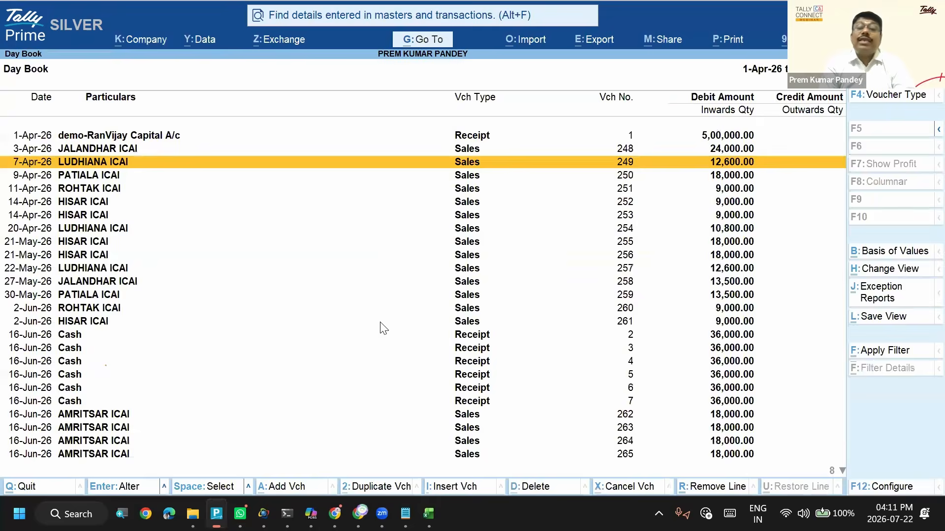
pyautogui.press('Return')
pyautogui.press('Escape')
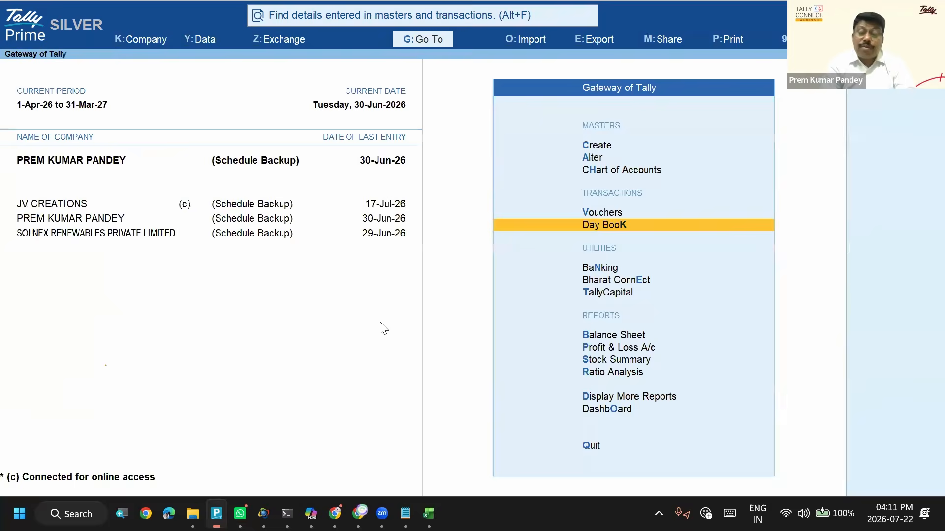
pyautogui.hotkey('alt', 'o')
pyautogui.press('Return')
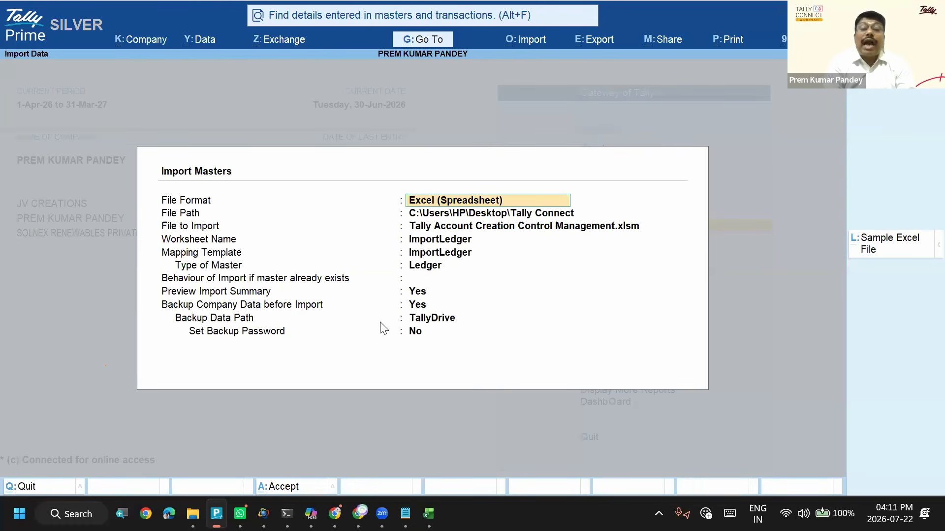
# - Switch to the Excel workbook, open the ImportLedger sheet and select the State column cells E1 to E10
pyautogui.hotkey('alt', 'Tab')
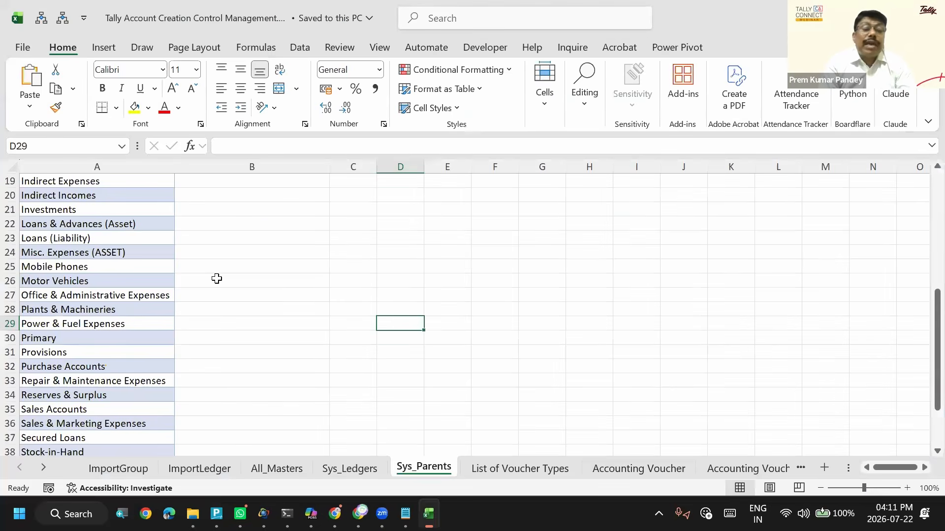
pyautogui.click(216, 279)
pyautogui.hotkey('ctrl', 'pageup')
pyautogui.hotkey('ctrl', 'pageup')
pyautogui.hotkey('ctrl', 'pageup')
pyautogui.hotkey('ctrl', 'pageup')
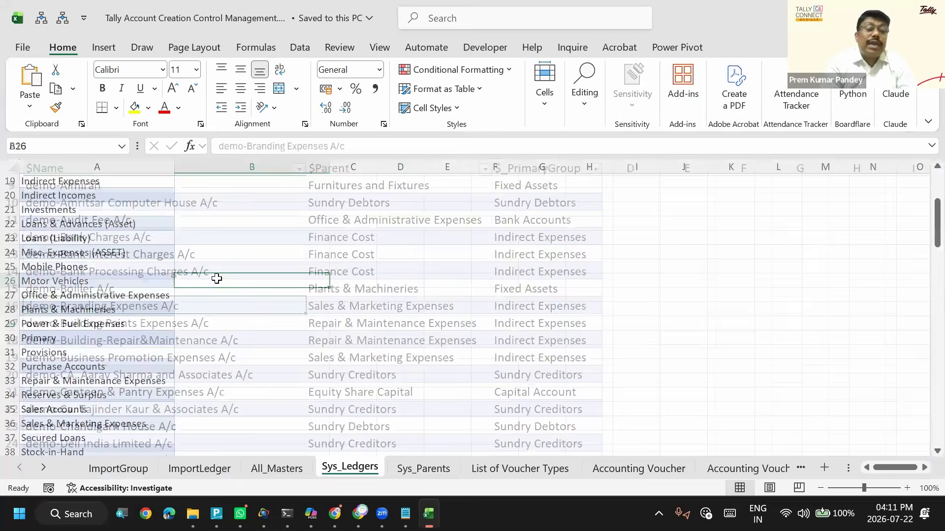
pyautogui.hotkey('ctrl', 'pagedown')
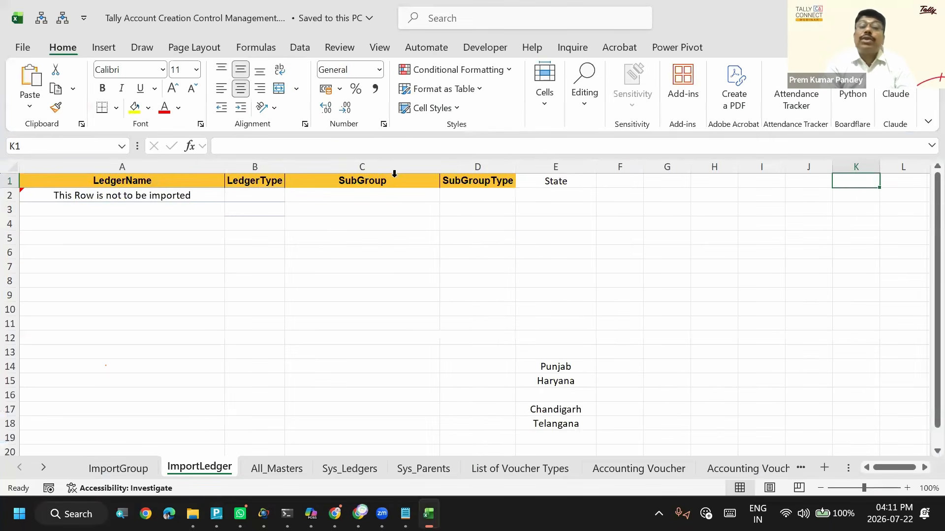
pyautogui.click(552, 180)
pyautogui.moveTo(555, 196); pyautogui.dragTo(562, 306)
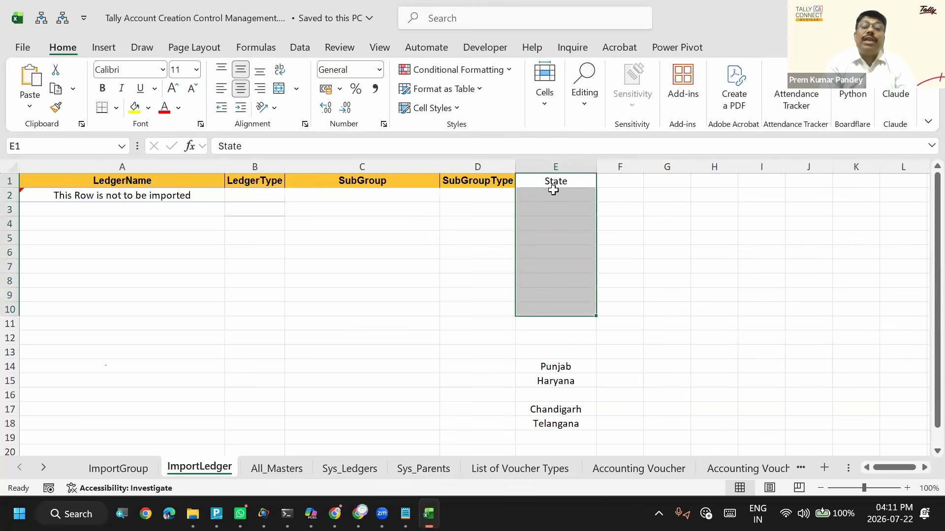
# - Return to TallyPrime and leave the Import Masters settings for the Gateway of Tally
pyautogui.hotkey('alt', 'Tab')
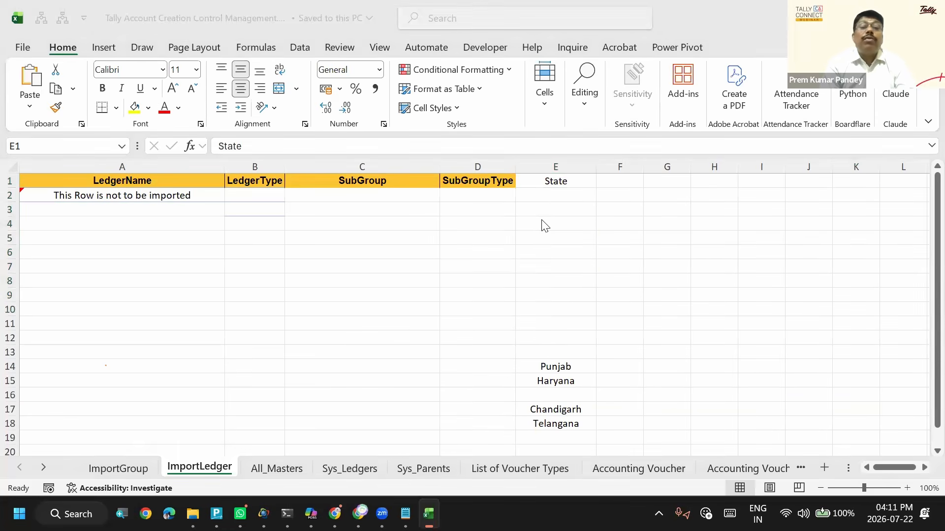
pyautogui.press('Escape')
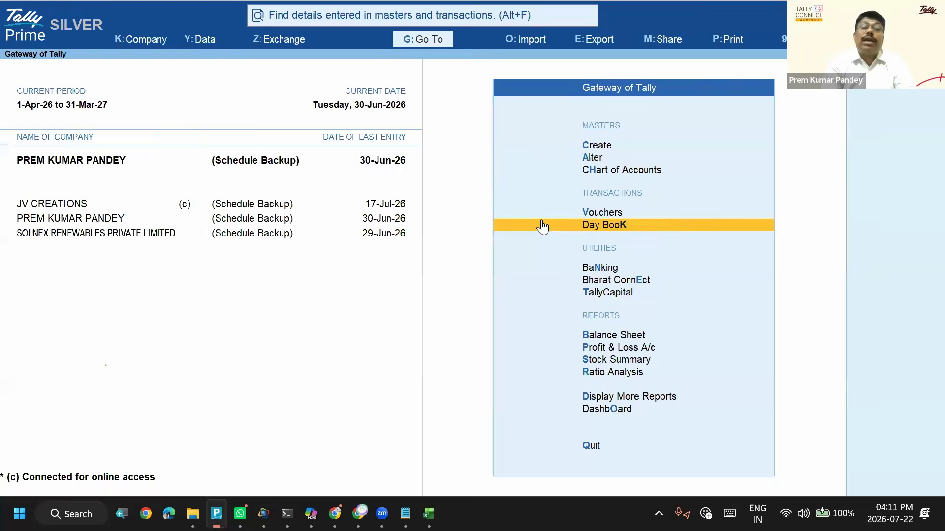
pyautogui.hotkey('alt', 'o')
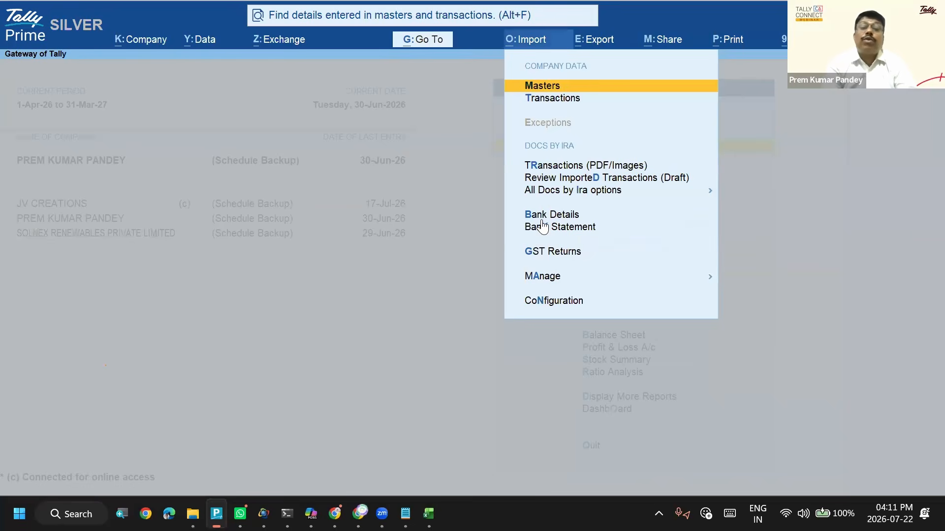
pyautogui.press('Escape')
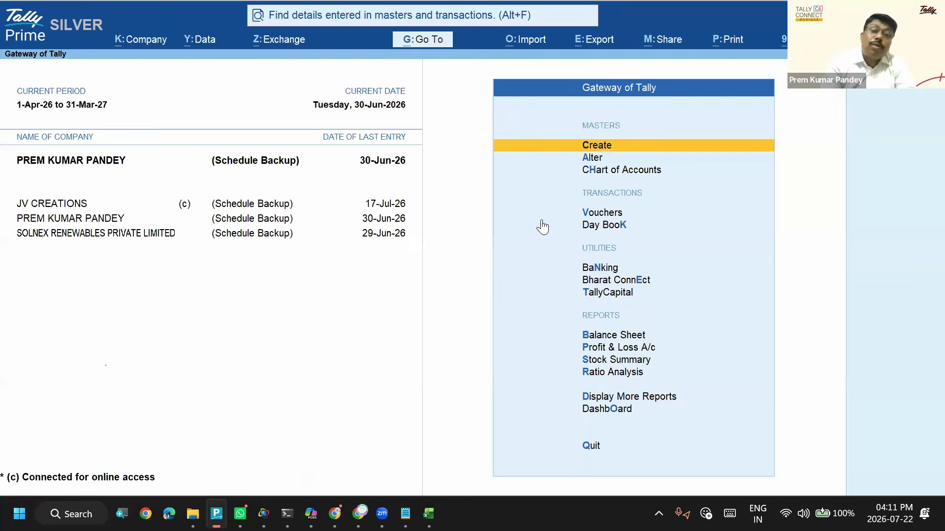
pyautogui.hotkey('alt', 'o')
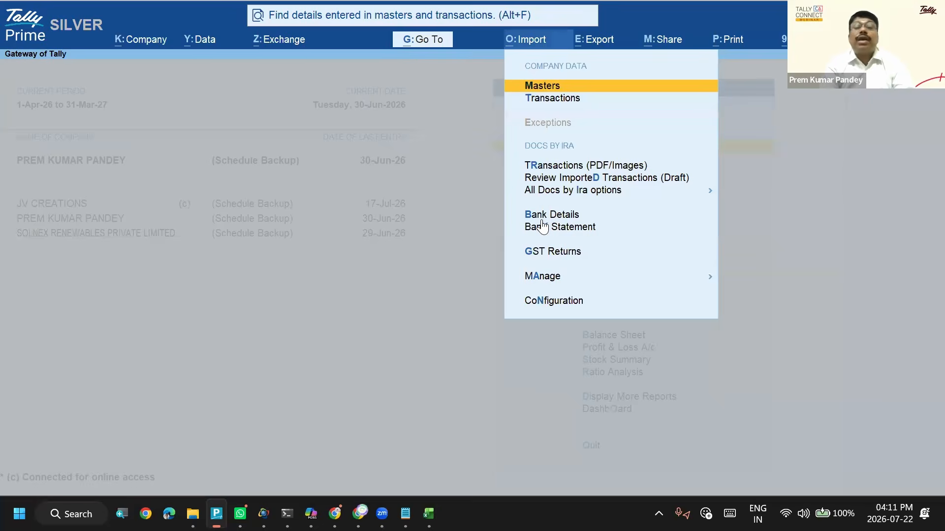
pyautogui.press('Escape')
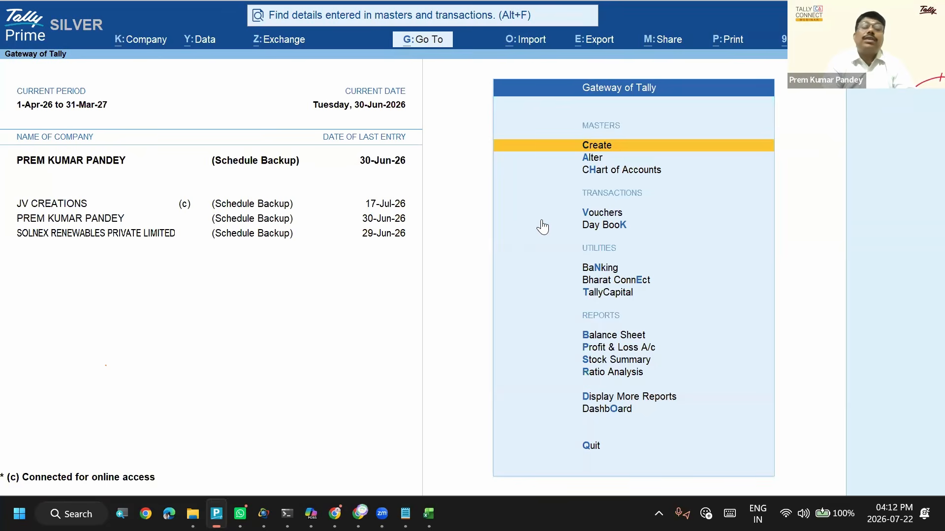
# - Switch to the Excel workbook, open the Accounting Voucher sheet and look across the values in row 4
pyautogui.hotkey('alt', 'Tab')
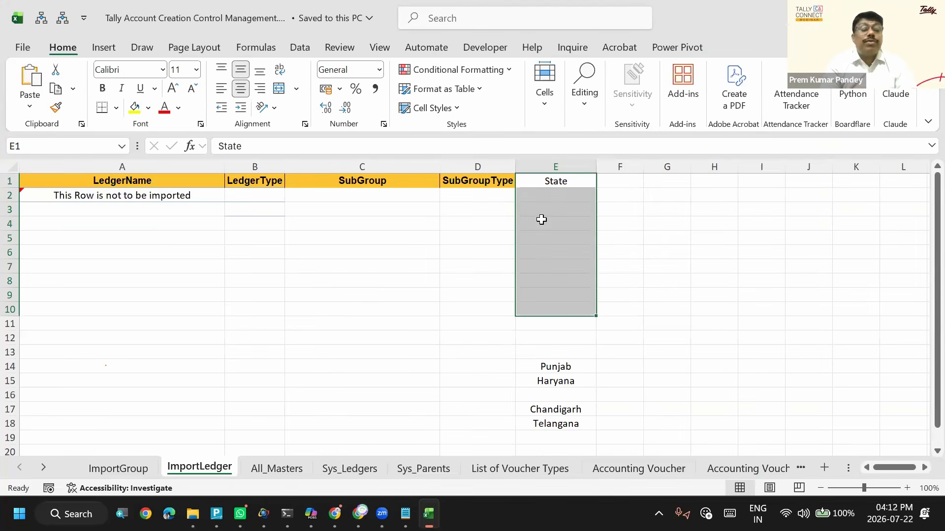
pyautogui.click(656, 467)
pyautogui.click(246, 229)
pyautogui.press('Right')
pyautogui.press('Right')
pyautogui.press('Right')
pyautogui.press('Right')
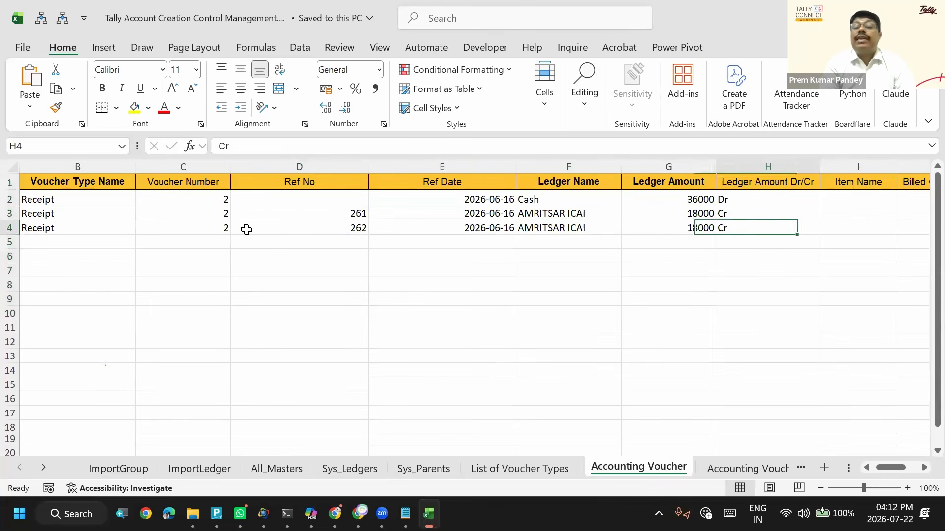
# - Examine the header row of the Accounting Voucher sheet, including the Change Mode and Ref Date columns
pyautogui.press('Right')
pyautogui.press('Right')
pyautogui.press('Right')
pyautogui.press('Right')
pyautogui.press('Right')
pyautogui.press('Right')
pyautogui.press('Right')
pyautogui.press('Up')
pyautogui.press('Up')
pyautogui.press('Up')
pyautogui.press('Left')
pyautogui.press('Left')
pyautogui.press('Left')
pyautogui.press('Left')
pyautogui.press('Right')
pyautogui.press('Right')
pyautogui.press('Right')
pyautogui.press('Right')
pyautogui.press('Right')
pyautogui.press('Left')
pyautogui.press('Left')
pyautogui.press('Left')
pyautogui.press('Left')
pyautogui.press('Left')
pyautogui.press('Left')
pyautogui.press('Left')
pyautogui.press('Left')
pyautogui.press('Left')
pyautogui.press('Left')
pyautogui.press('Left')
pyautogui.press('Left')
pyautogui.press('Left')
pyautogui.press('Left')
pyautogui.press('Left')
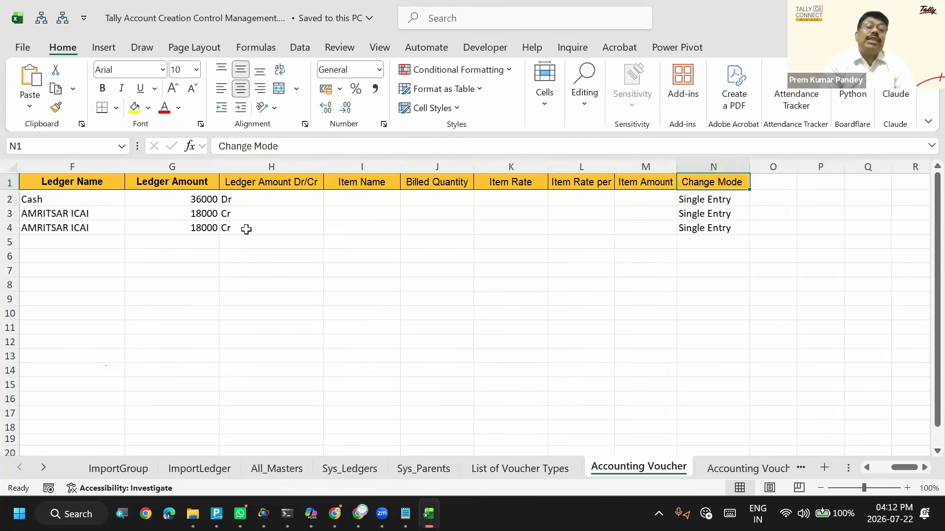
pyautogui.press('Right')
pyautogui.press('Right')
pyautogui.press('Right')
pyautogui.press('Right')
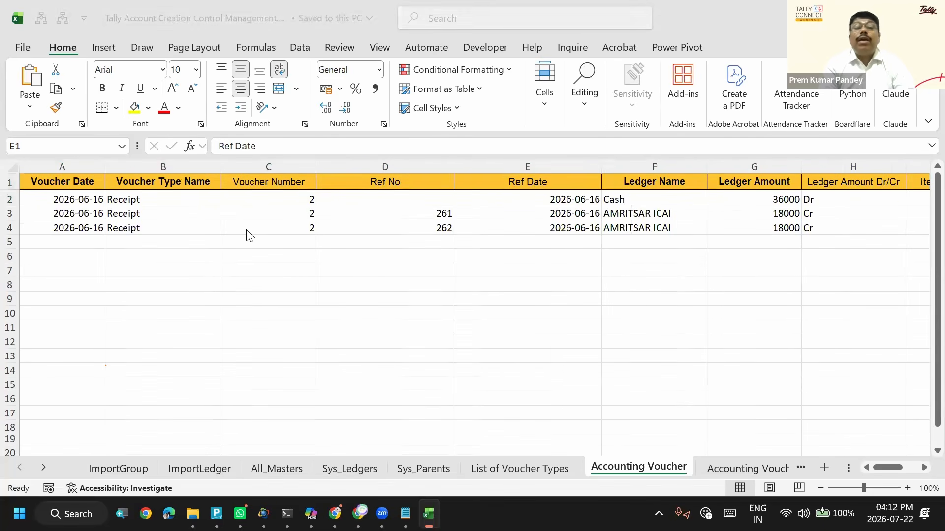
# - Return to TallyPrime, open Import Transactions with the Default type and try to change the file format
pyautogui.hotkey('alt', 'Tab')
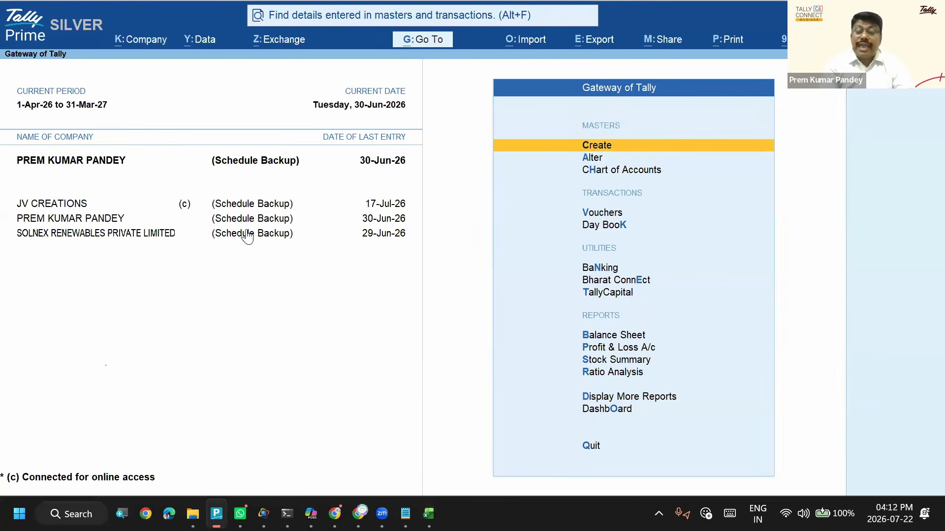
pyautogui.hotkey('alt', 'o')
pyautogui.press('Down')
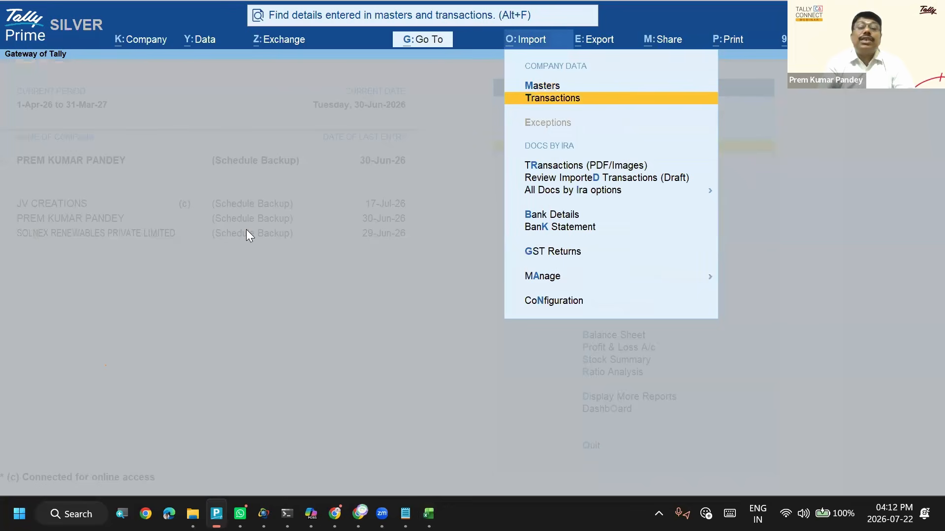
pyautogui.press('Return')
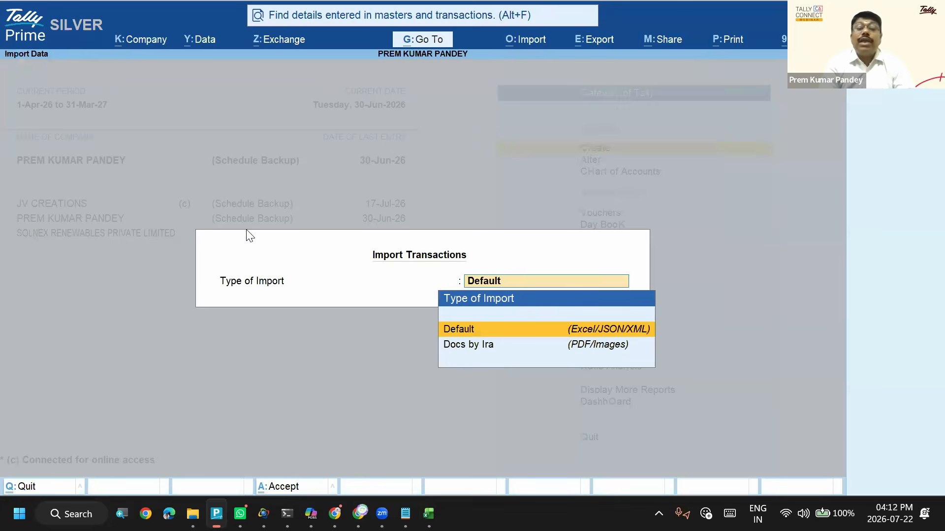
pyautogui.press('Return')
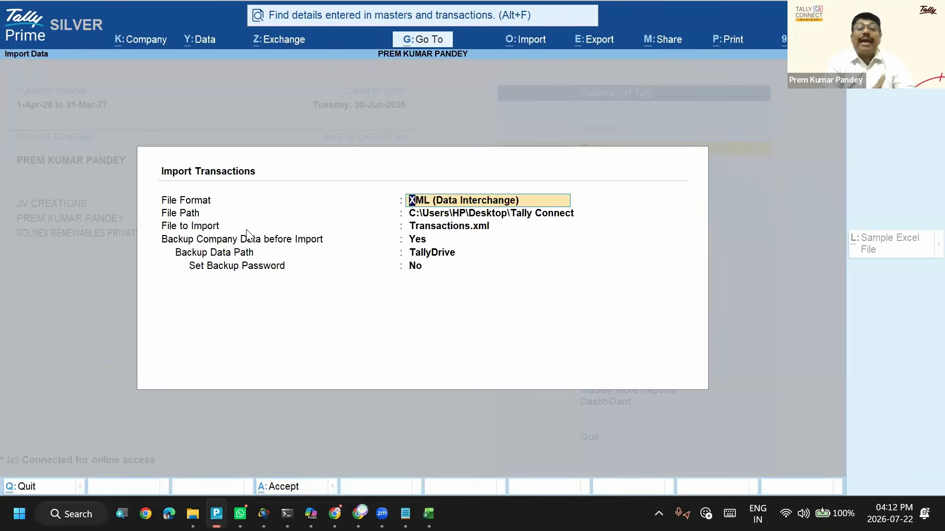
pyautogui.press('space')
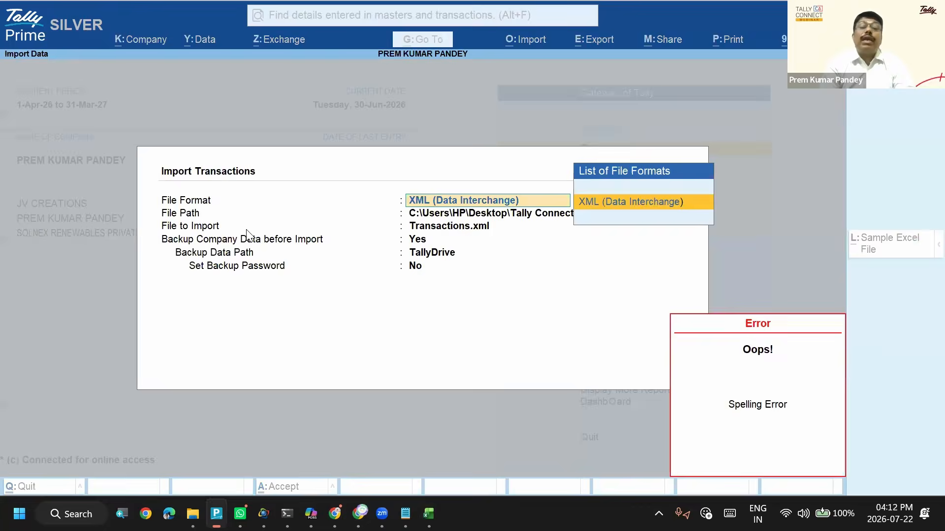
pyautogui.press('Escape')
pyautogui.press('Escape')
pyautogui.press('Escape')
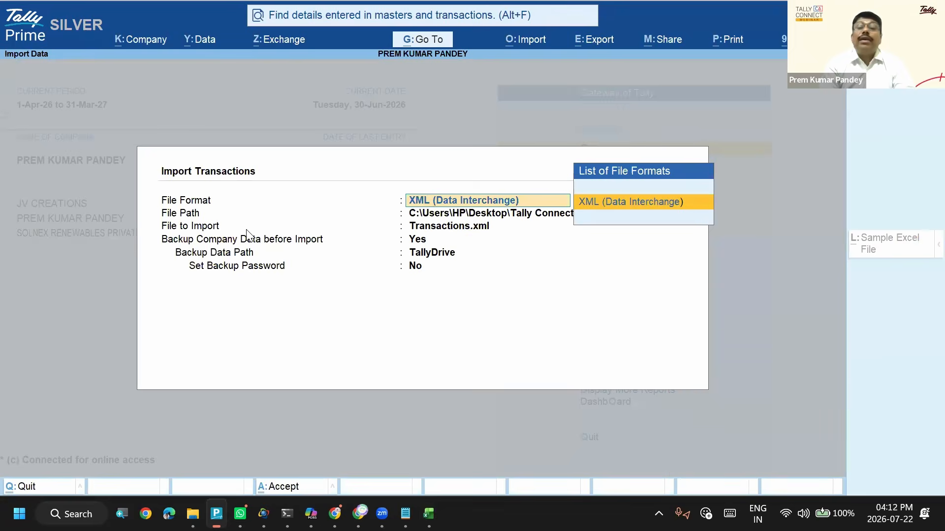
pyautogui.hotkey('alt', 'o')
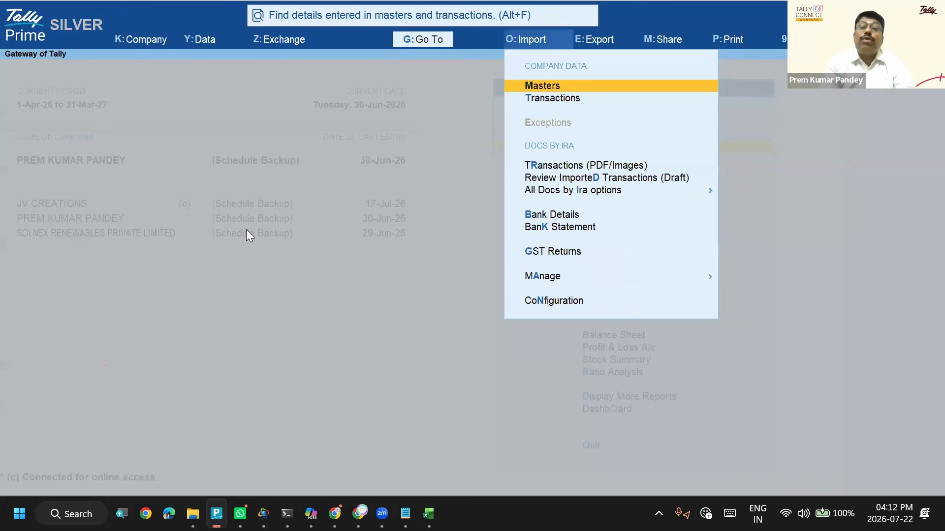
pyautogui.press('Down')
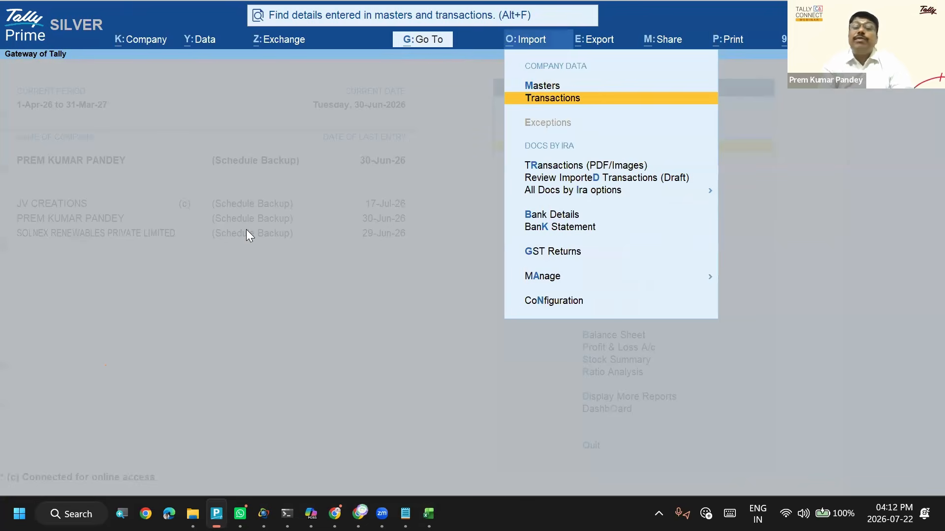
pyautogui.press('Return')
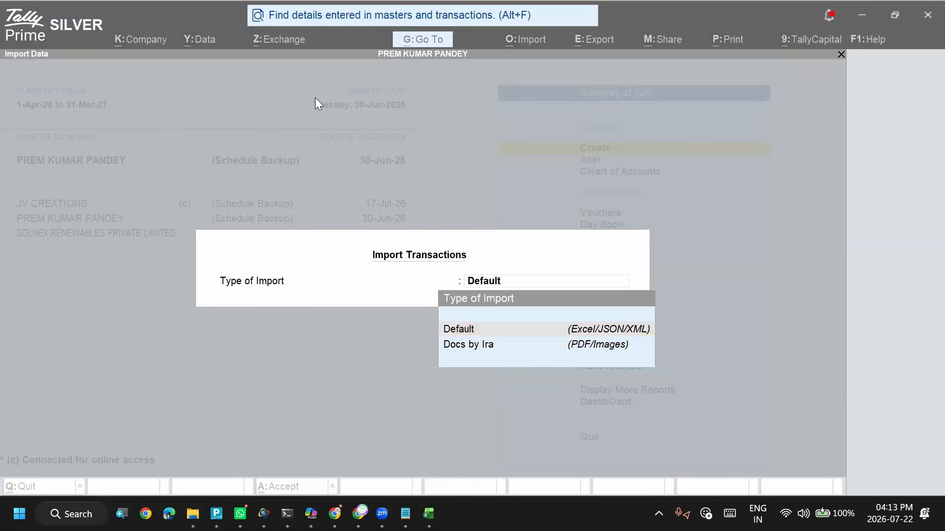
pyautogui.hotkey('alt', 'Tab')
pyautogui.hotkey('alt', 'Tab')
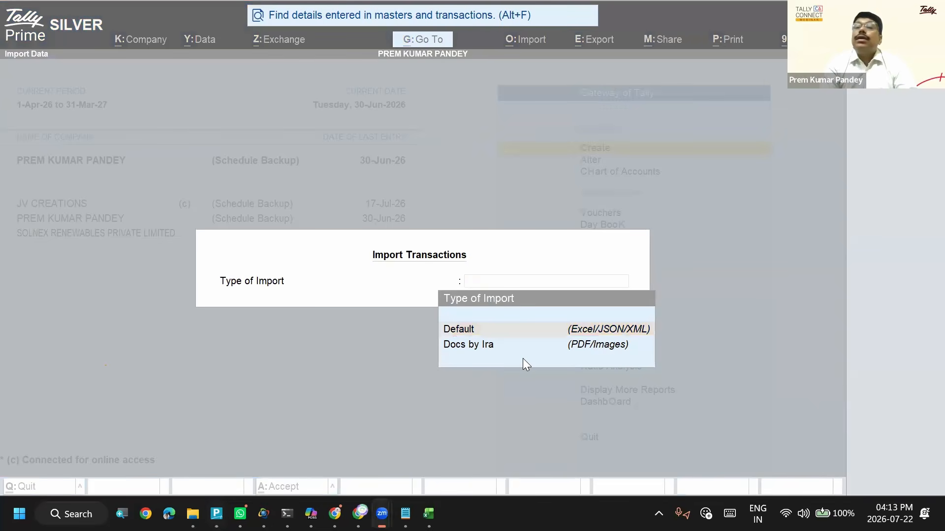
pyautogui.click(494, 241)
pyautogui.press('Escape')
pyautogui.press('Escape')
pyautogui.press('Escape')
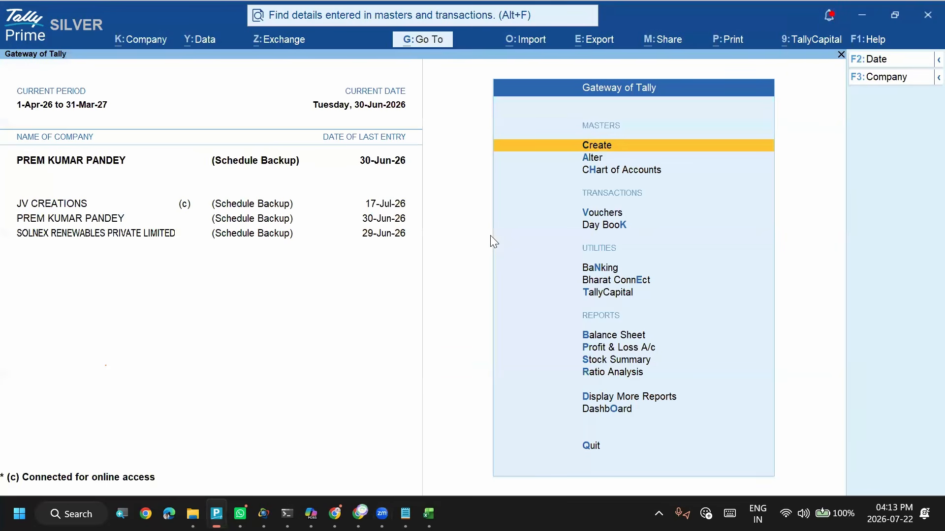
# - Open Import Transactions with the Default type of import and set the file format to Excel (Spreadsheet)
pyautogui.hotkey('alt', 'o')
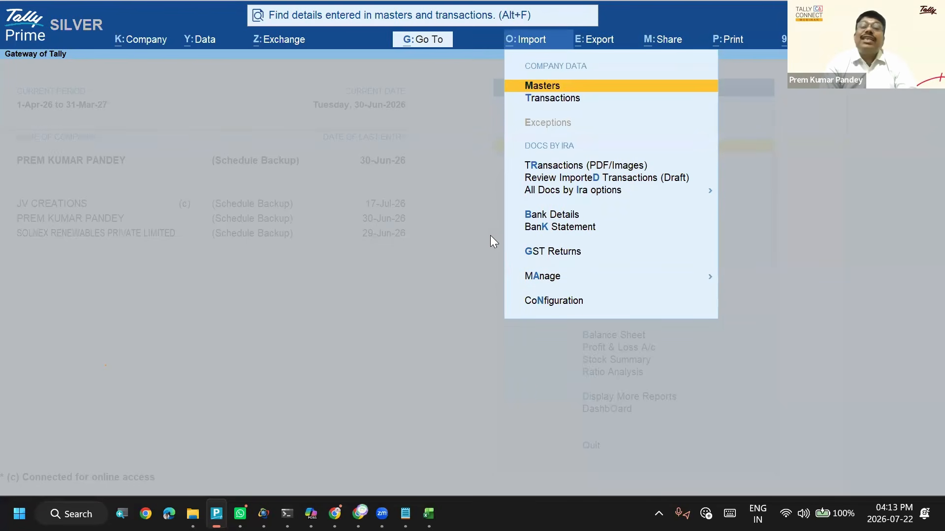
pyautogui.press('Down')
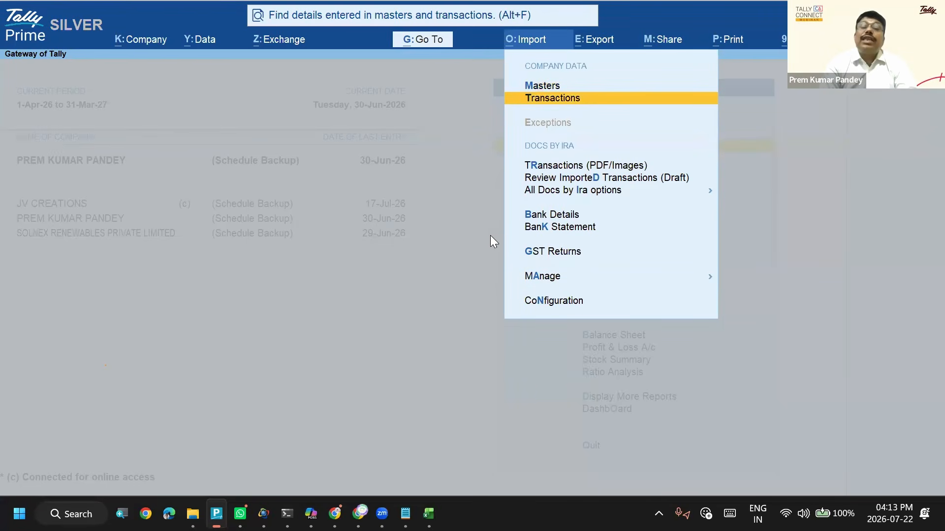
pyautogui.press('Return')
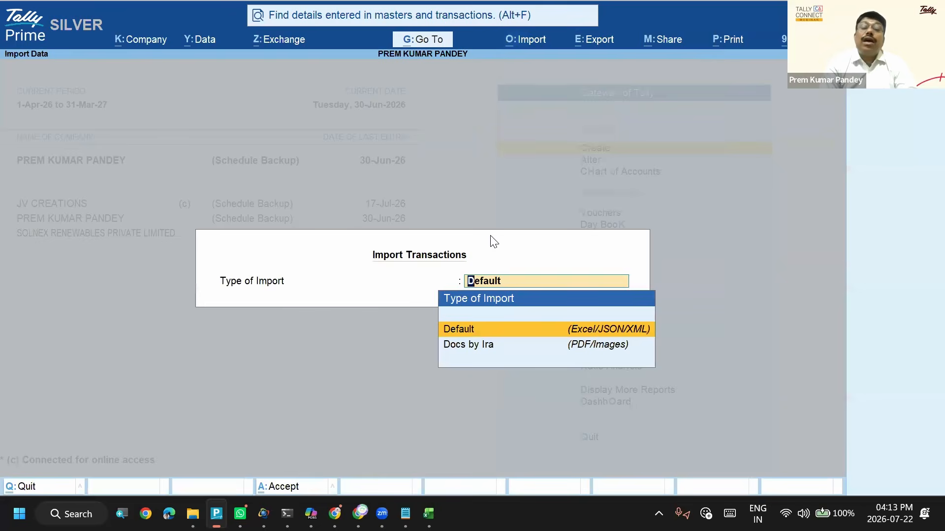
pyautogui.press('Return')
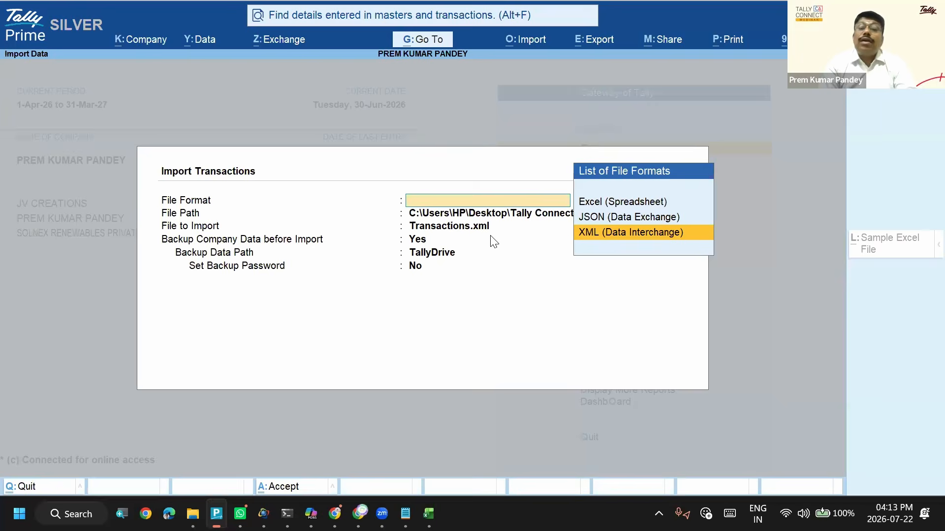
pyautogui.press('Up')
pyautogui.press('Up')
pyautogui.press('Return')
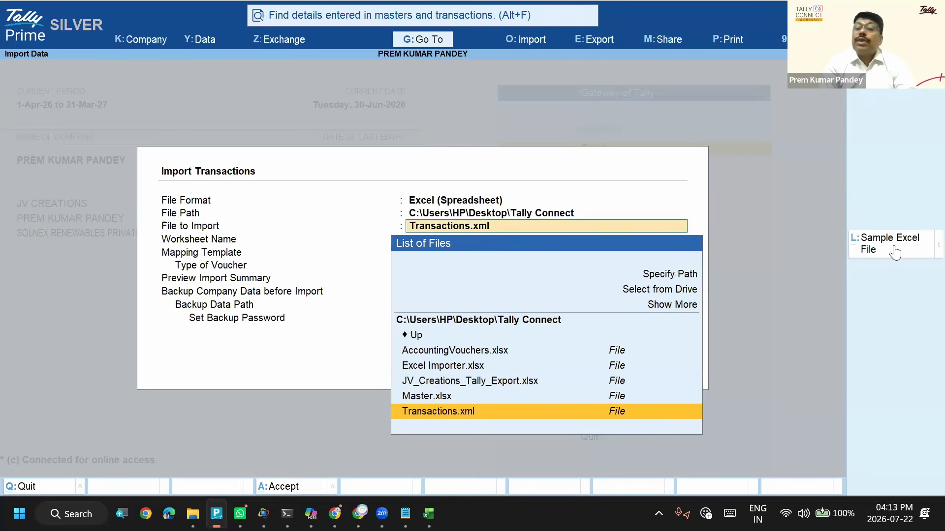
# - Open the Export sample file for setting in the configuration of the sample Excel file for transactions
pyautogui.click(887, 245)
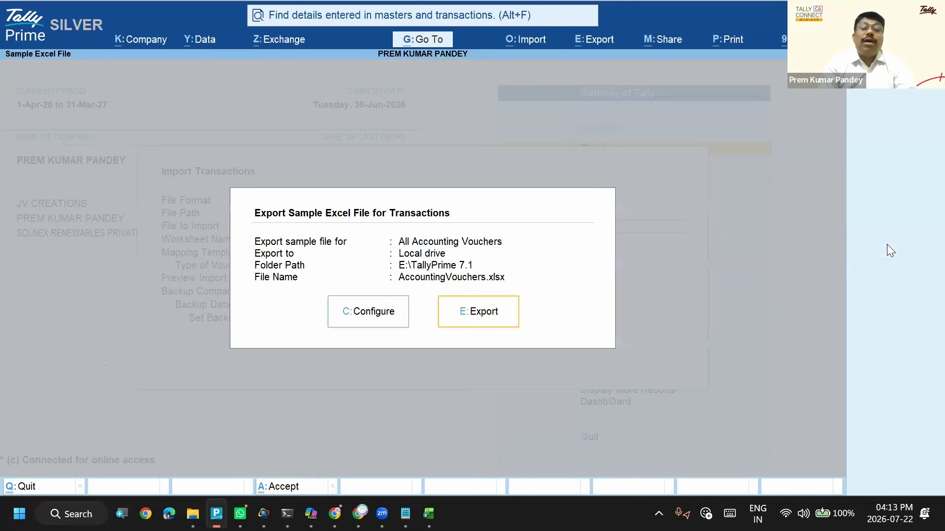
pyautogui.press('c')
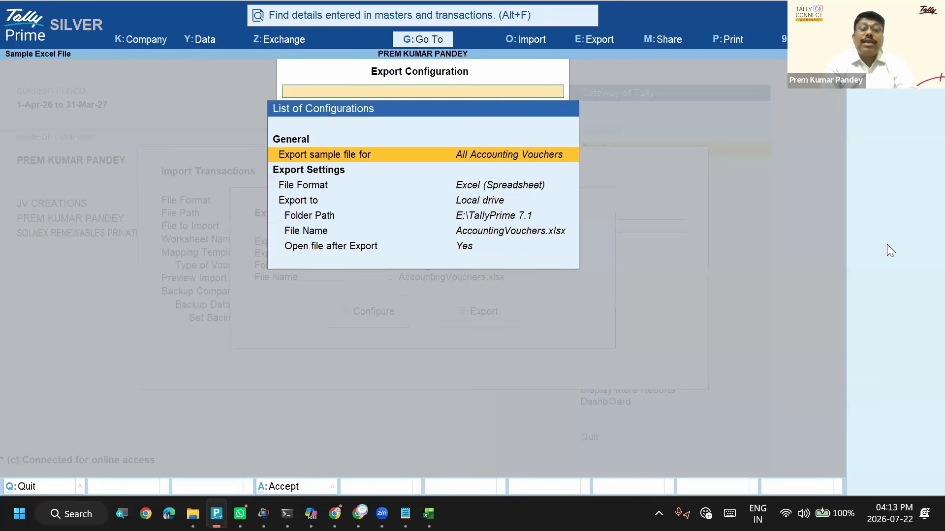
pyautogui.press('Return')
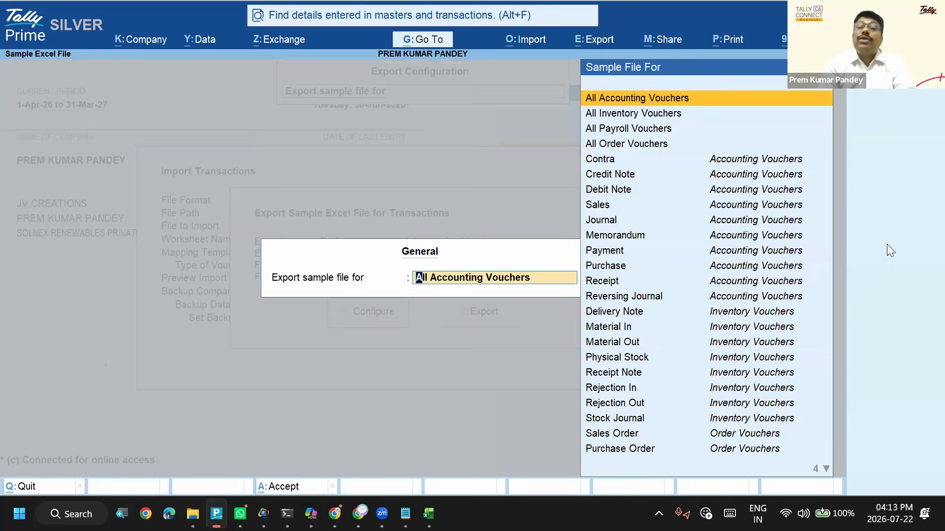
# - Look through the voucher types offered for the sample transactions file and leave Import Transactions without exporting
pyautogui.press('Down')
pyautogui.press('Down')
pyautogui.press('Up')
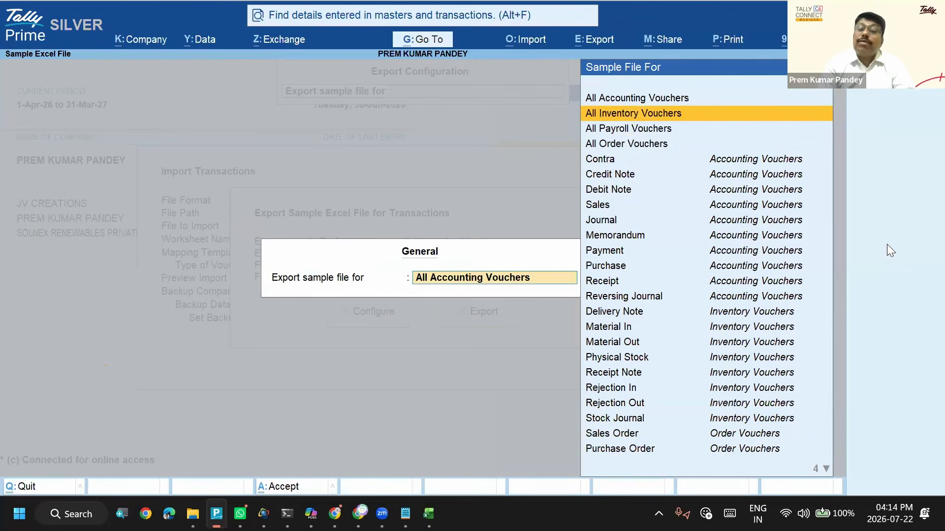
pyautogui.press('Down')
pyautogui.press('Down')
pyautogui.press('Down')
pyautogui.press('Down')
pyautogui.press('Down')
pyautogui.press('Down')
pyautogui.press('Down')
pyautogui.press('Down')
pyautogui.press('Down')
pyautogui.press('Up')
pyautogui.press('Up')
pyautogui.press('Up')
pyautogui.press('Up')
pyautogui.press('Up')
pyautogui.press('Up')
pyautogui.press('Up')
pyautogui.press('Up')
pyautogui.press('Up')
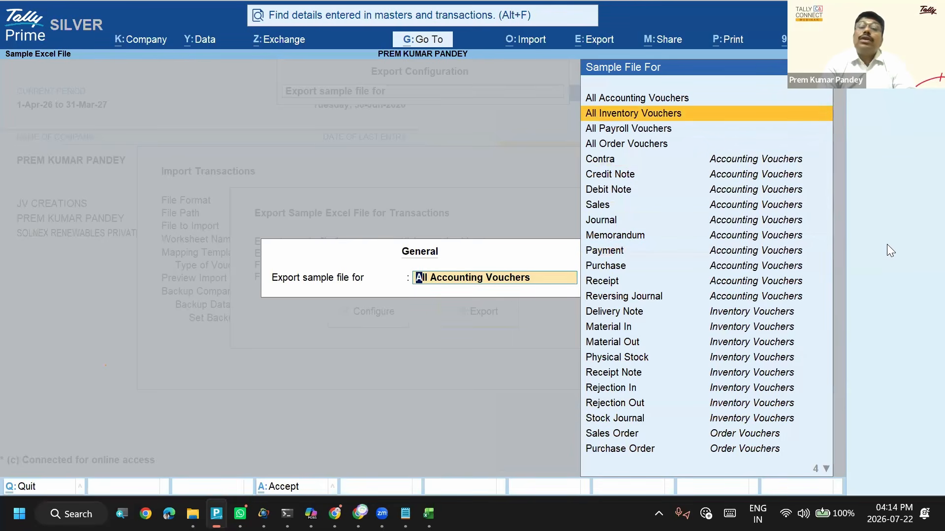
pyautogui.press('Down')
pyautogui.press('Down')
pyautogui.press('Down')
pyautogui.press('Down')
pyautogui.press('Down')
pyautogui.press('Up')
pyautogui.press('Down')
pyautogui.press('Down')
pyautogui.press('Down')
pyautogui.press('Down')
pyautogui.press('Down')
pyautogui.press('Down')
pyautogui.press('Down')
pyautogui.press('Down')
pyautogui.press('Down')
pyautogui.press('Down')
pyautogui.press('Down')
pyautogui.press('Down')
pyautogui.press('Down')
pyautogui.press('Down')
pyautogui.press('Down')
pyautogui.press('Down')
pyautogui.press('Down')
pyautogui.press('Down')
pyautogui.press('Down')
pyautogui.press('Down')
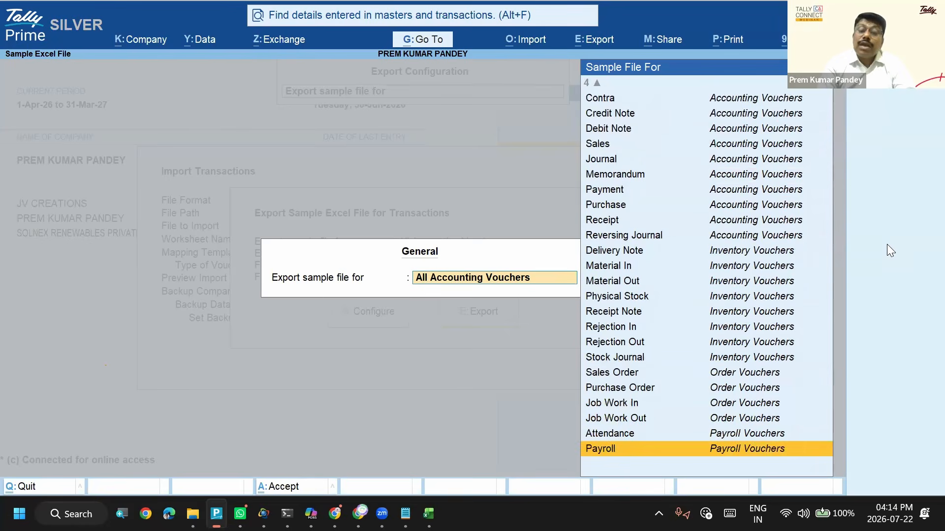
pyautogui.press('Down')
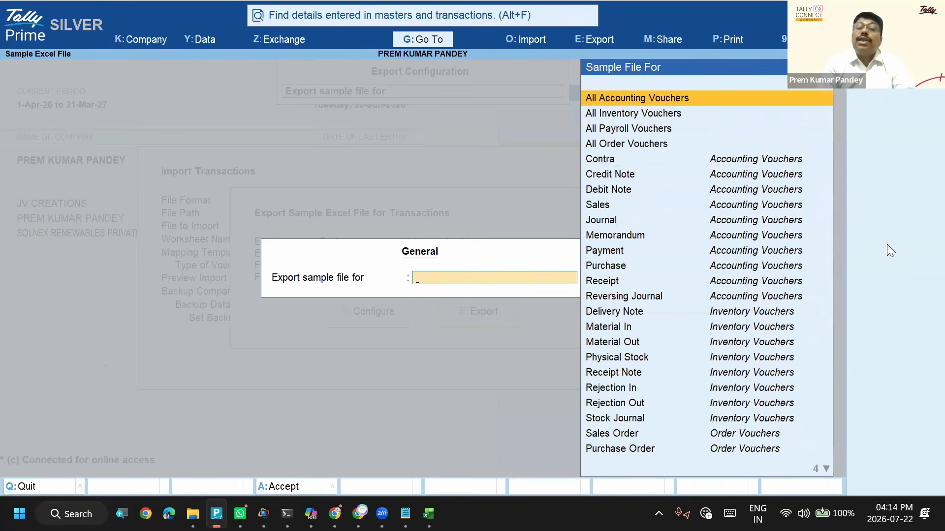
pyautogui.press('Return')
pyautogui.press('BackSpace')
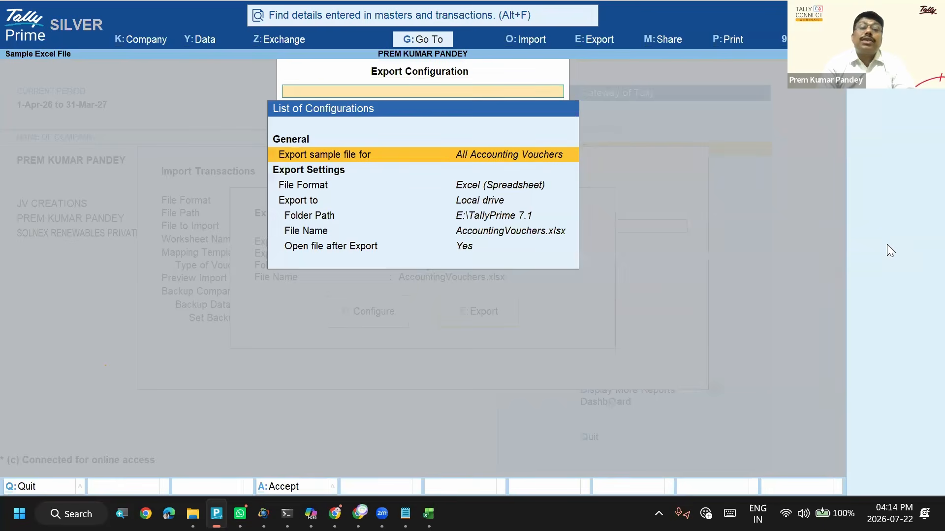
pyautogui.press('Escape')
pyautogui.press('Escape')
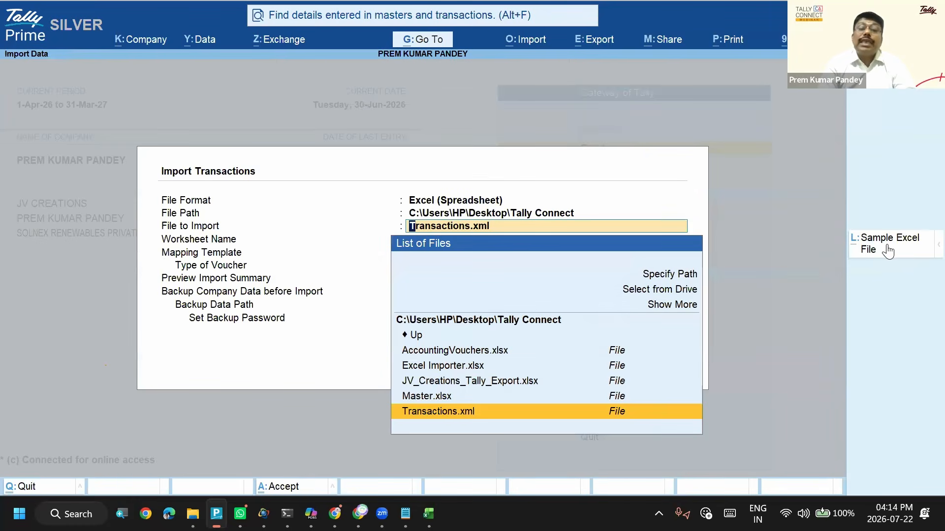
pyautogui.press('BackSpace')
pyautogui.press('Escape')
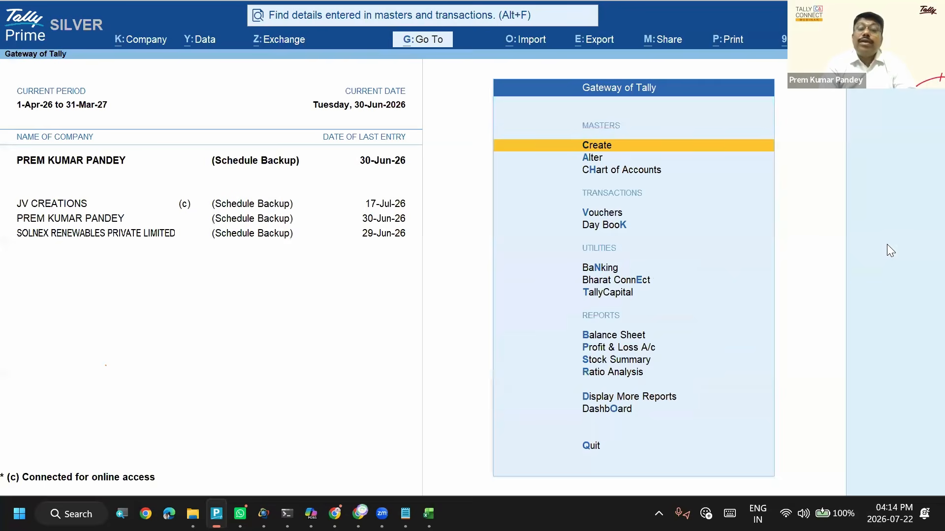
# - Open Import Masters and configure its sample Excel file to cover All Masters
pyautogui.hotkey('alt', 'o')
pyautogui.press('Return')
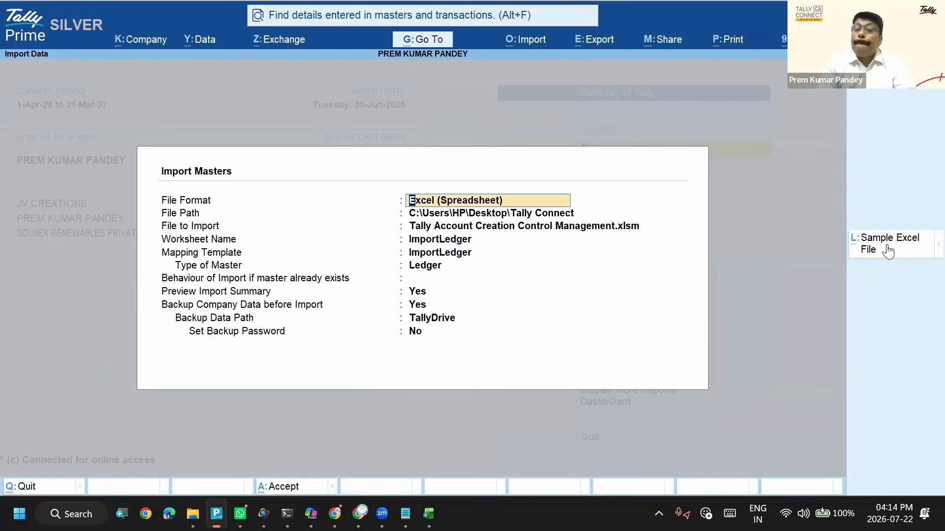
pyautogui.click(887, 251)
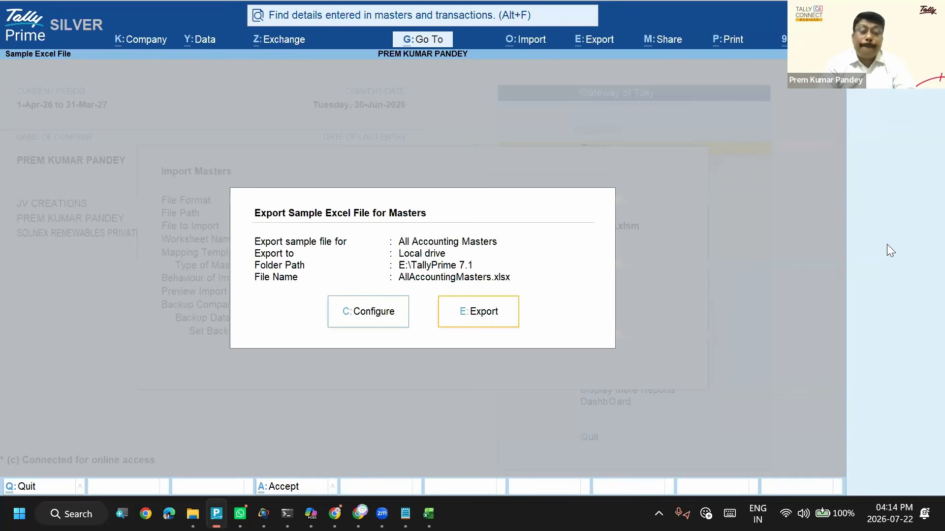
pyautogui.press('c')
pyautogui.press('Return')
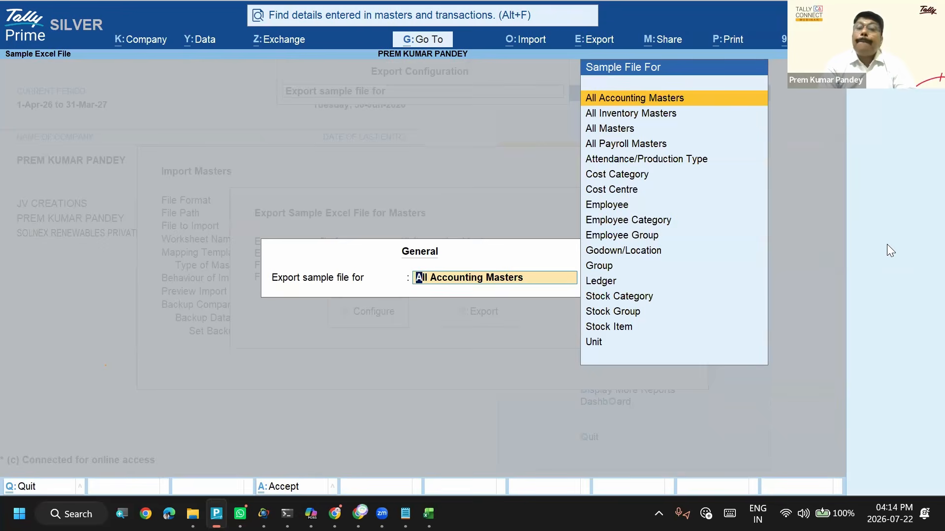
pyautogui.press('Down')
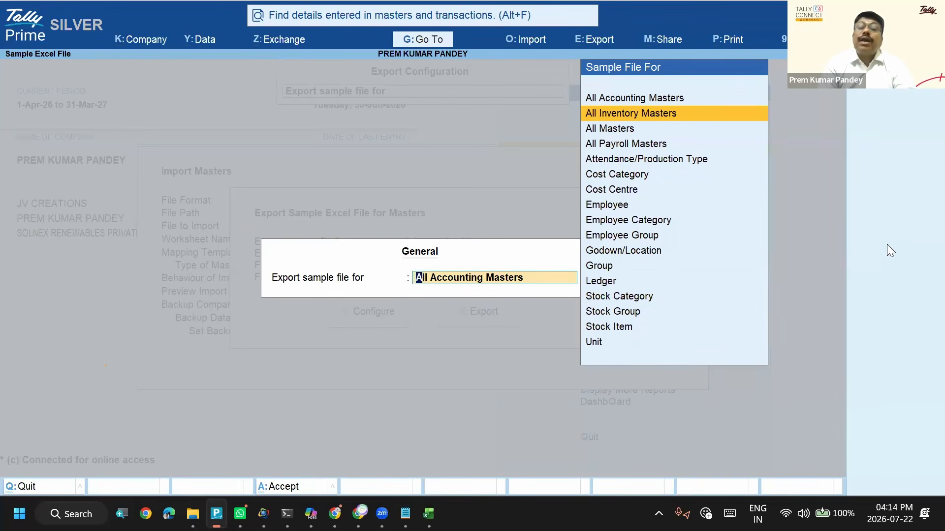
pyautogui.press('Down')
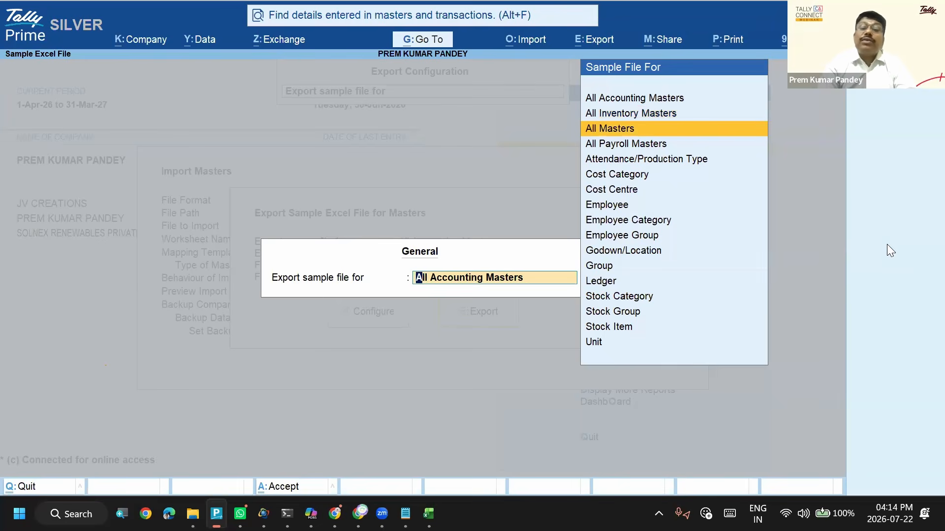
pyautogui.press('Return')
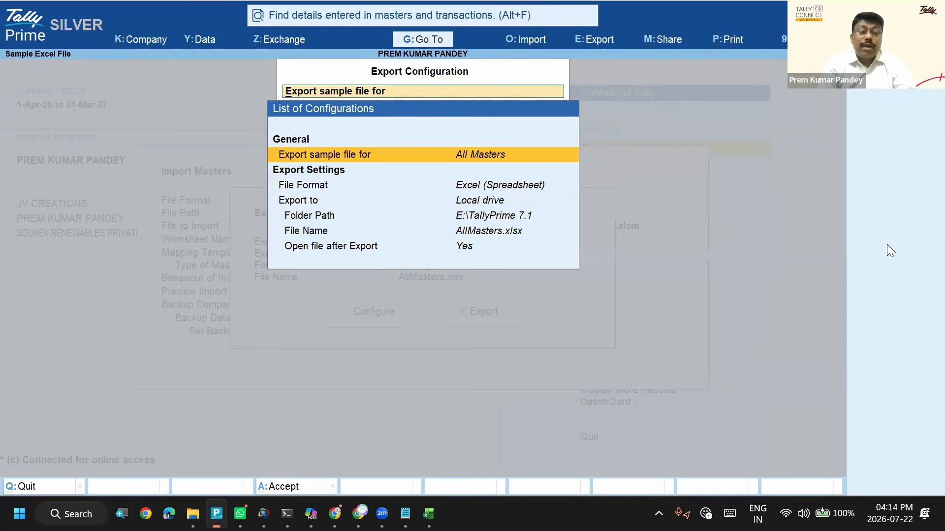
pyautogui.press('Return')
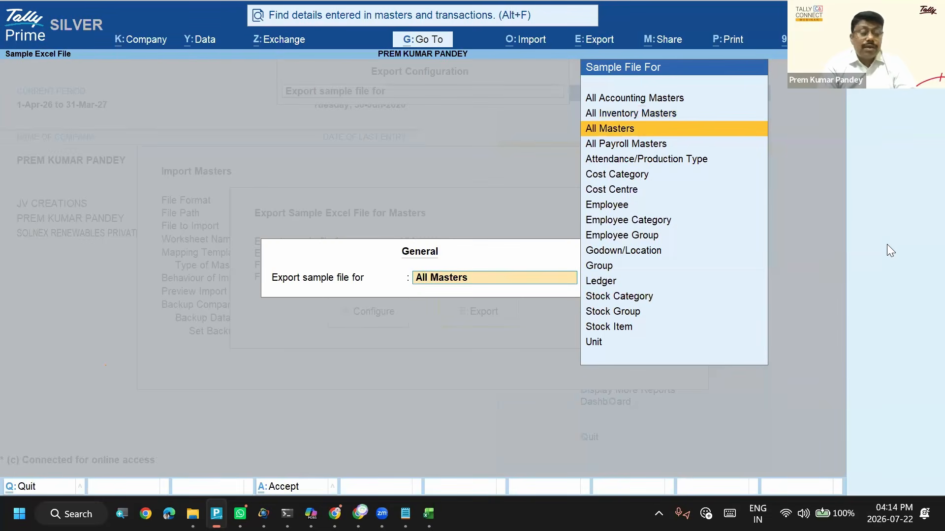
pyautogui.hotkey('ctrl', 'a')
# - Set the sample file's export folder path to C:\Users\HP\Desktop\Tally Connect
pyautogui.press('Down')
pyautogui.press('Down')
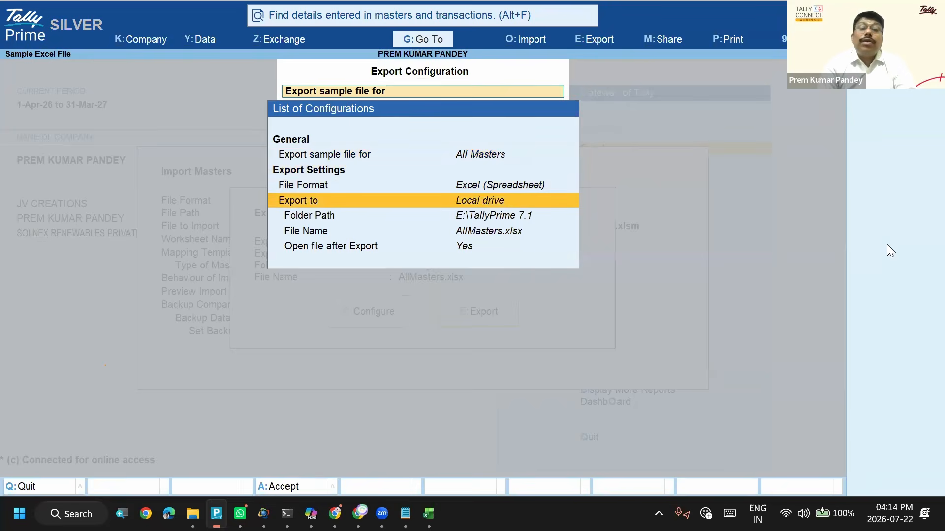
pyautogui.press('Down')
pyautogui.press('Return')
pyautogui.press('Up')
pyautogui.press('Return')
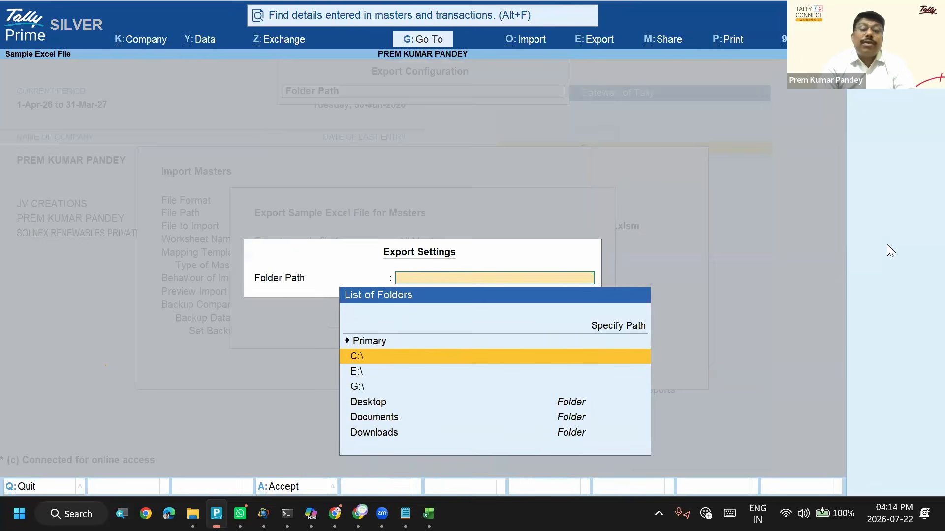
pyautogui.press('Down')
pyautogui.press('Down')
pyautogui.press('Down')
pyautogui.press('Return')
pyautogui.press('Down')
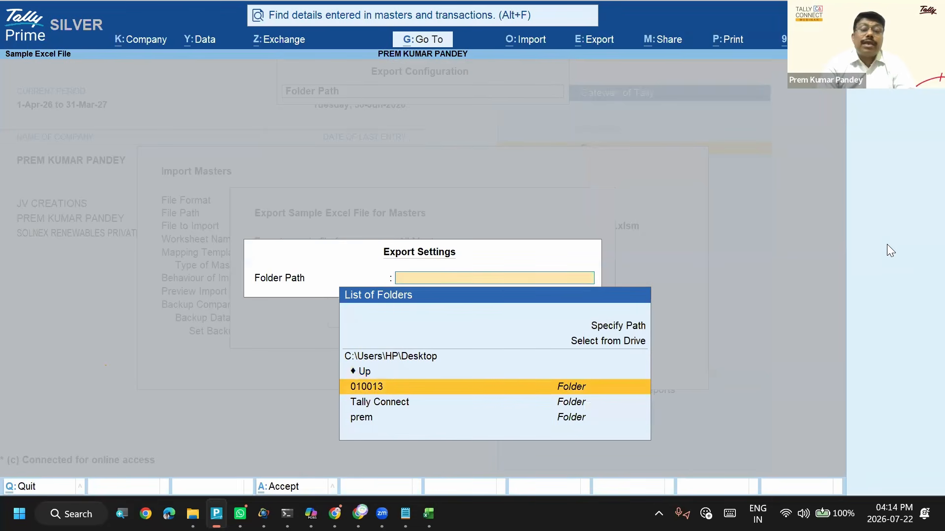
pyautogui.press('Down')
pyautogui.press('Return')
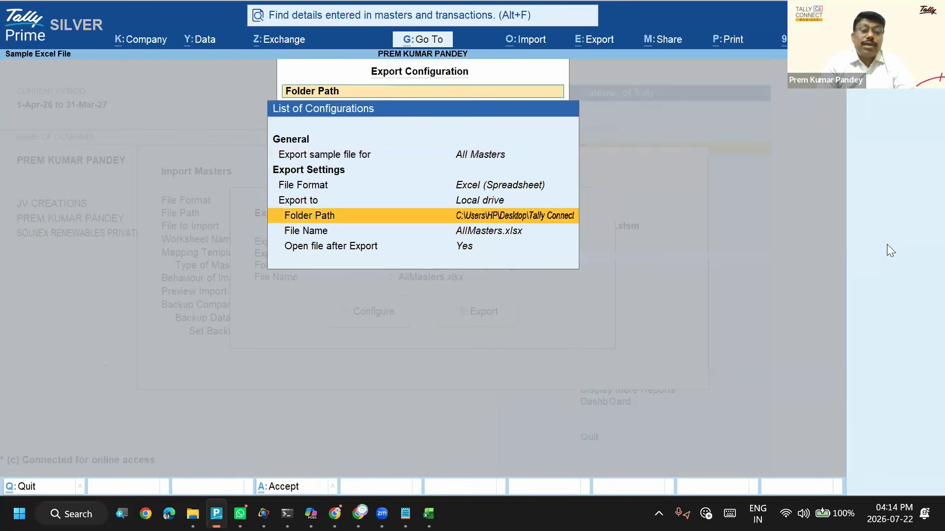
# - Accept the export configuration and export the sample masters file AllMasters.xlsx
pyautogui.hotkey('ctrl', 'a')
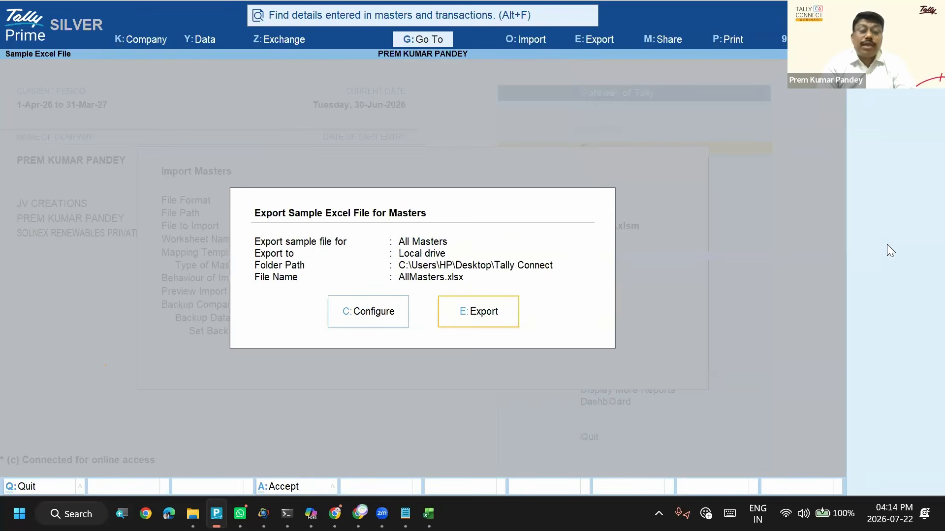
pyautogui.press('e')
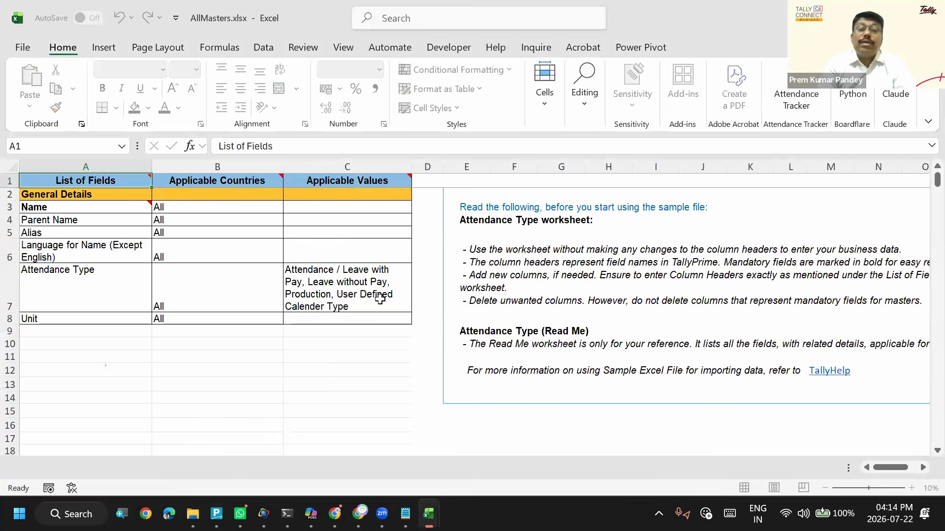
pyautogui.click(317, 320)
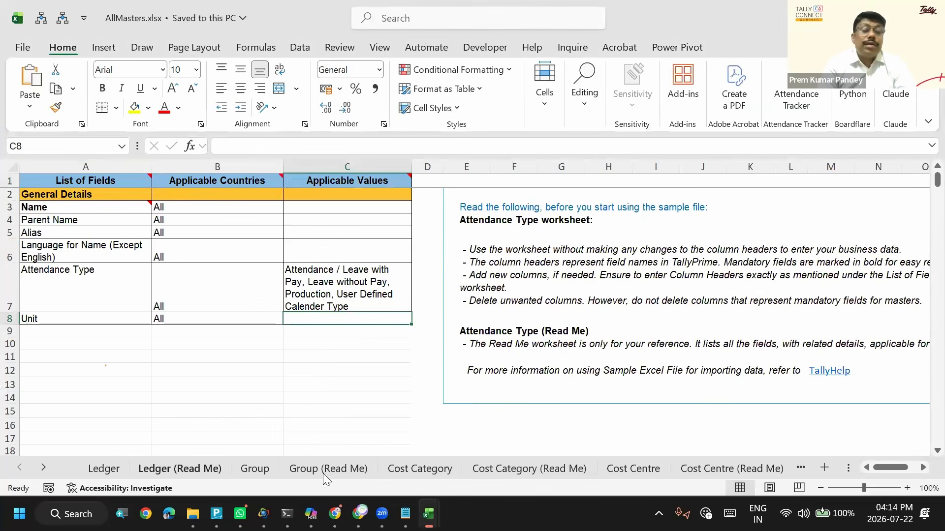
# - Browse the worksheets of AllMasters.xlsx from Cost Category through to Stock Item
pyautogui.click(428, 468)
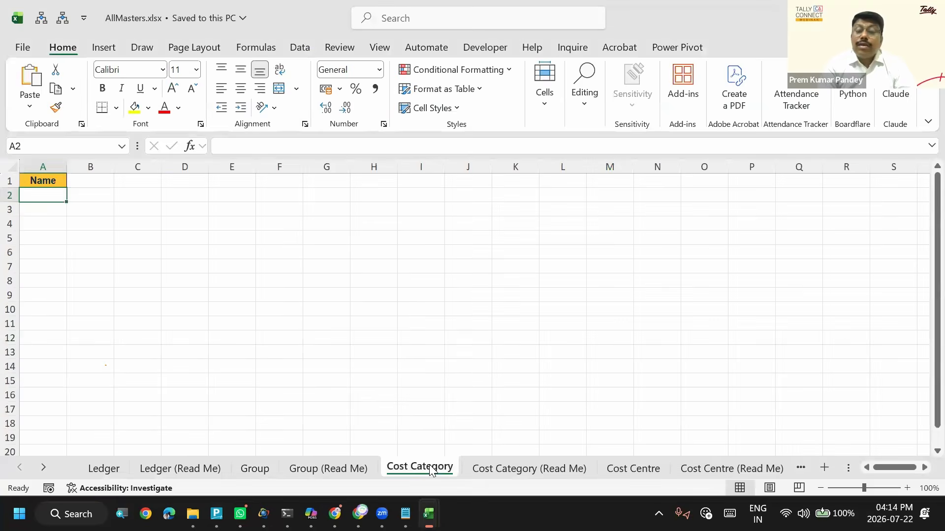
pyautogui.hotkey('ctrl', 'pagedown')
pyautogui.hotkey('ctrl', 'pagedown')
pyautogui.hotkey('ctrl', 'pagedown')
pyautogui.hotkey('ctrl', 'pagedown')
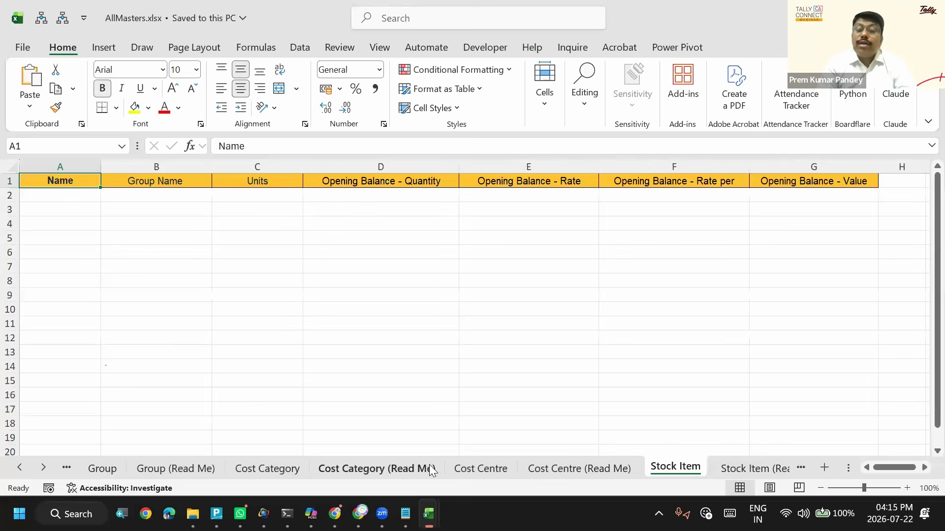
# - Examine the Stock Item sheet's column headers from Name through Opening Balance - Value
pyautogui.click(151, 301)
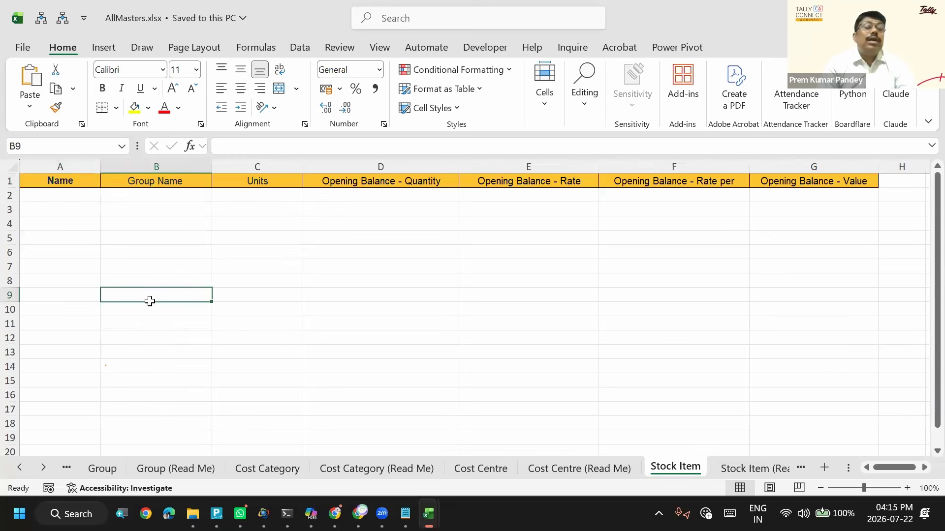
pyautogui.hotkey('ctrl', 'Home')
pyautogui.press('Down')
pyautogui.press('Up')
pyautogui.press('Down')
pyautogui.press('Up')
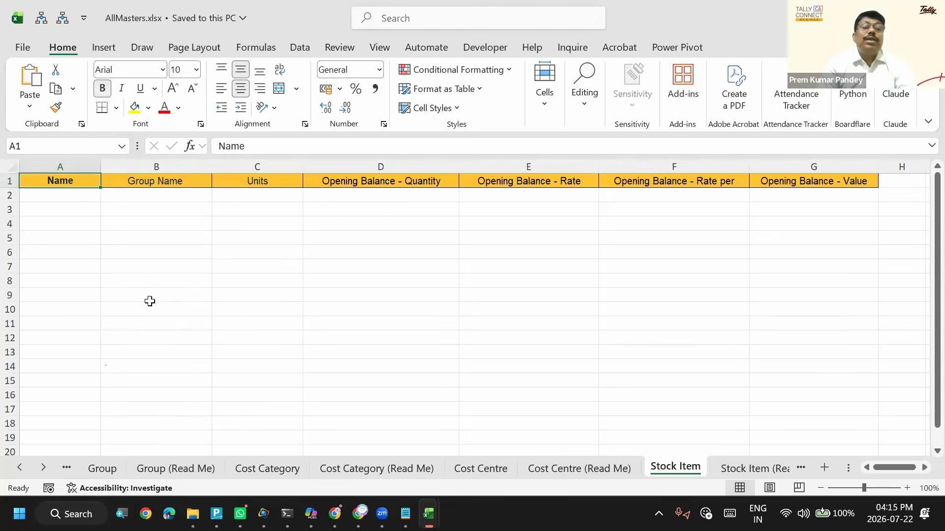
pyautogui.press('Right')
pyautogui.press('Right')
pyautogui.press('Right')
pyautogui.press('Left')
pyautogui.press('Right')
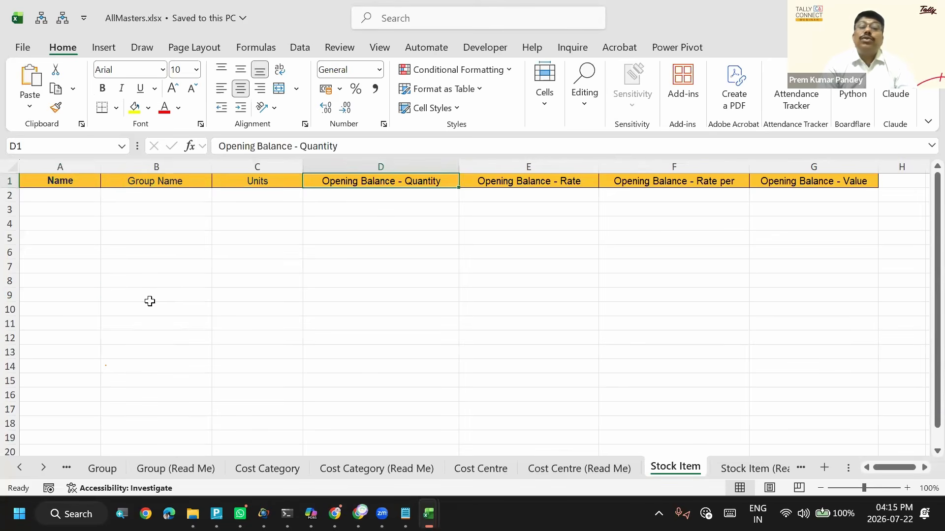
pyautogui.press('Right')
pyautogui.press('Right')
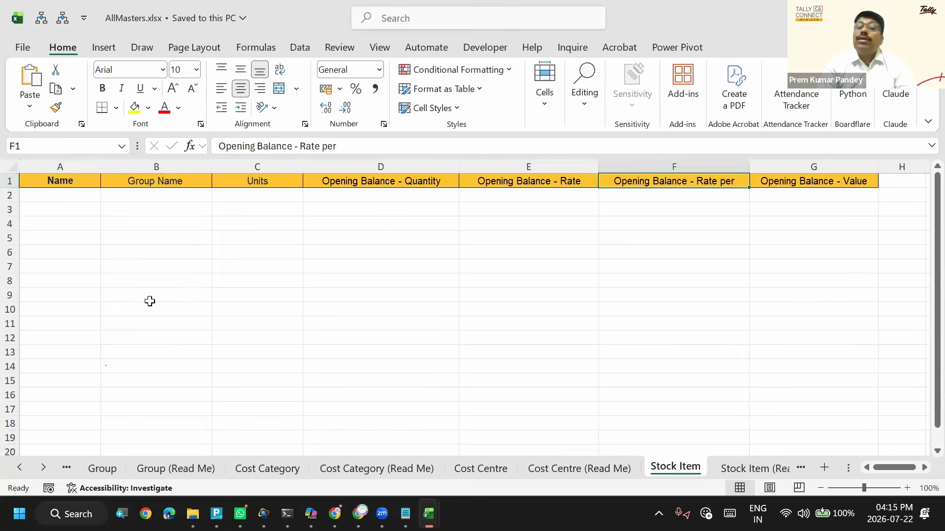
pyautogui.press('Down')
pyautogui.press('Up')
pyautogui.press('Down')
pyautogui.press('Up')
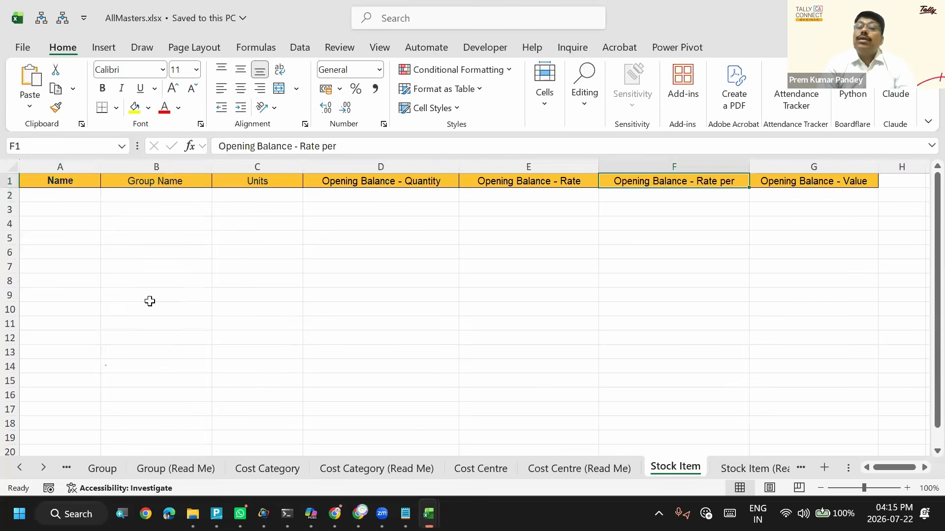
pyautogui.press('Right')
pyautogui.press('Left')
pyautogui.press('Right')
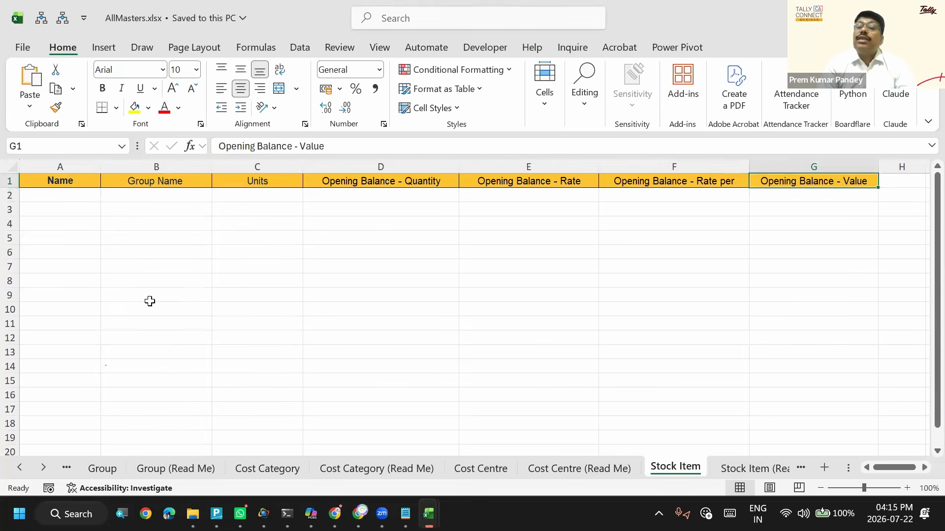
pyautogui.press('Right')
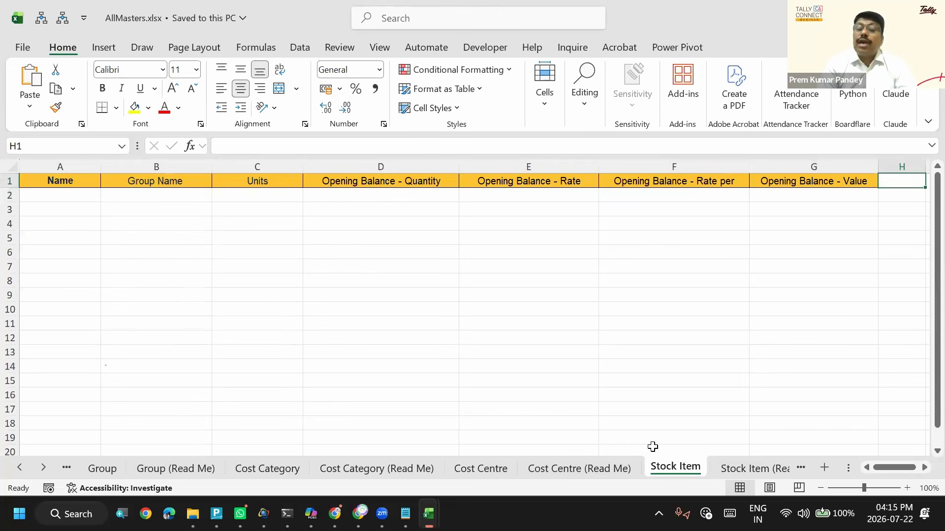
# - Inspect the Opening Balance - Rate per column of the Stock Item sheet and return to the Name header
pyautogui.click(656, 233)
pyautogui.click(647, 195)
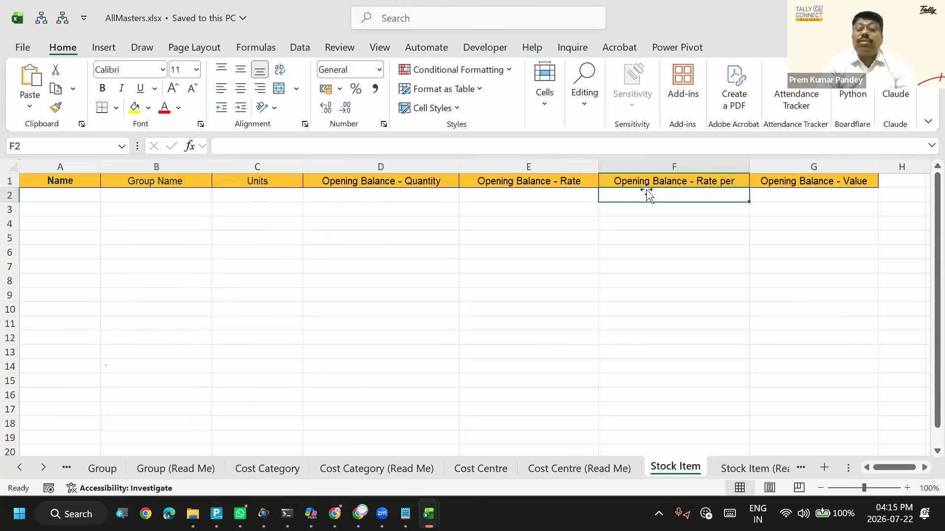
pyautogui.click(584, 209)
pyautogui.click(649, 206)
pyautogui.press('Up')
pyautogui.press('Up')
pyautogui.press('Down')
pyautogui.press('Up')
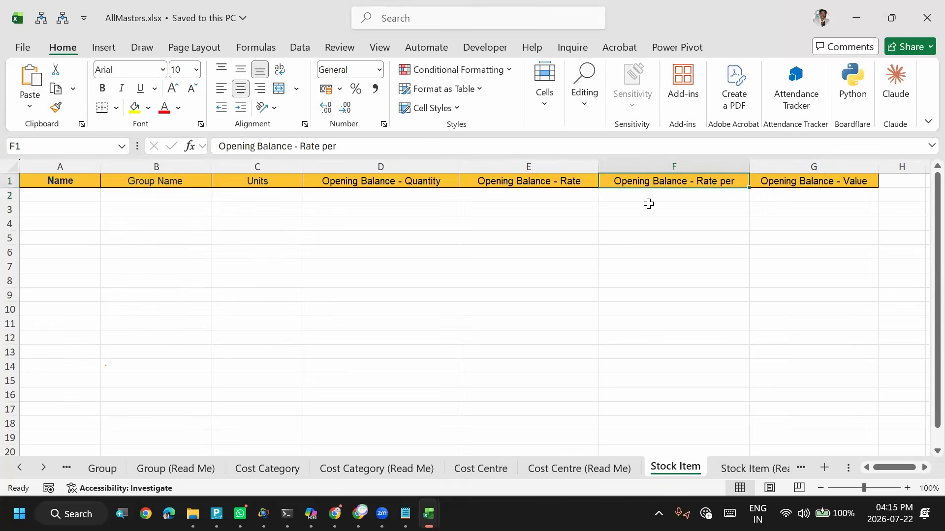
pyautogui.press('Home')
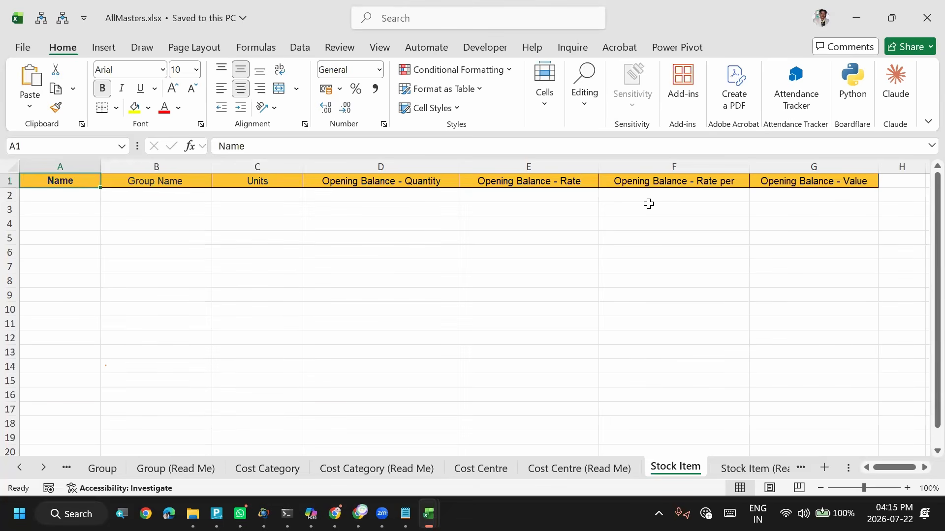
pyautogui.hotkey('alt', 'Tab')
pyautogui.hotkey('alt', 'Tab')
pyautogui.hotkey('alt', 'Tab')
pyautogui.hotkey('alt', 'shift', 'Tab')
pyautogui.hotkey('alt', 'shift', 'Tab')
pyautogui.hotkey('alt', 'shift', 'Tab')
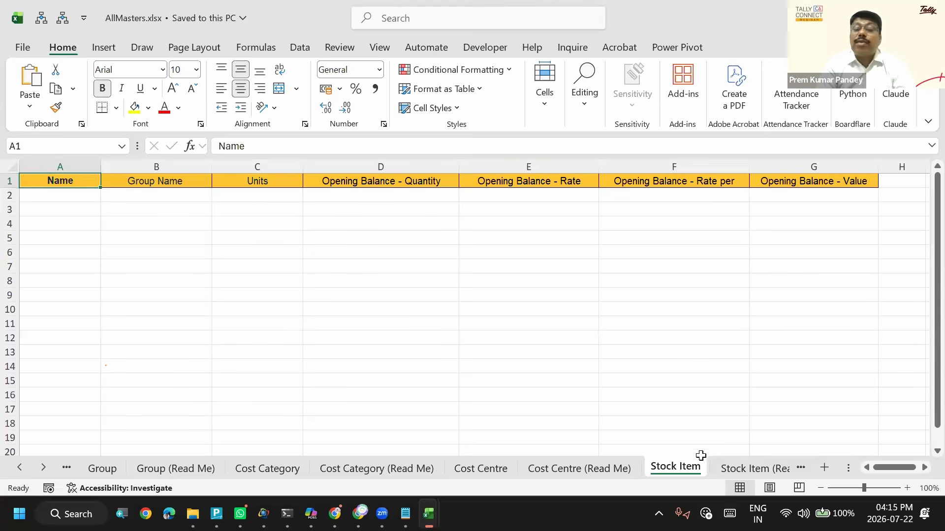
pyautogui.click(51, 195)
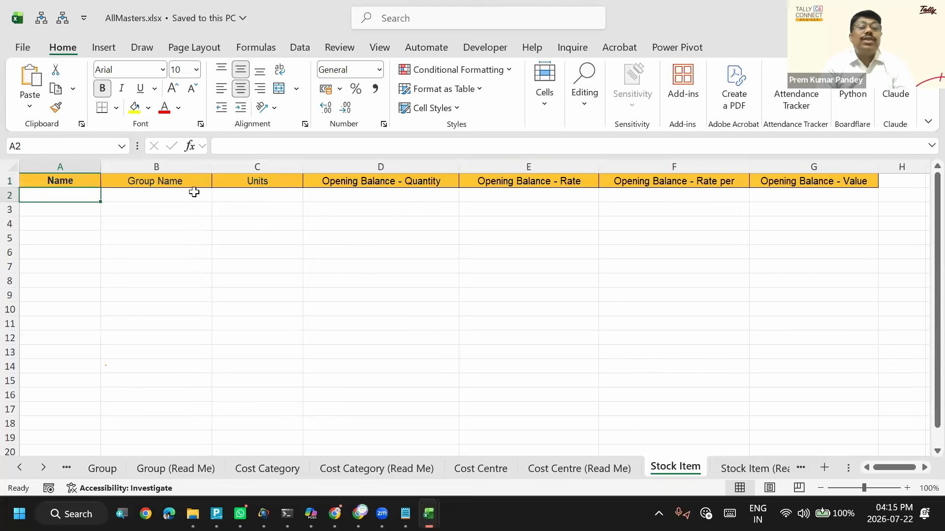
# - Inspect the Units and Opening Balance - Quantity columns of the Stock Item sheet, and switch to TallyPrime
pyautogui.click(260, 204)
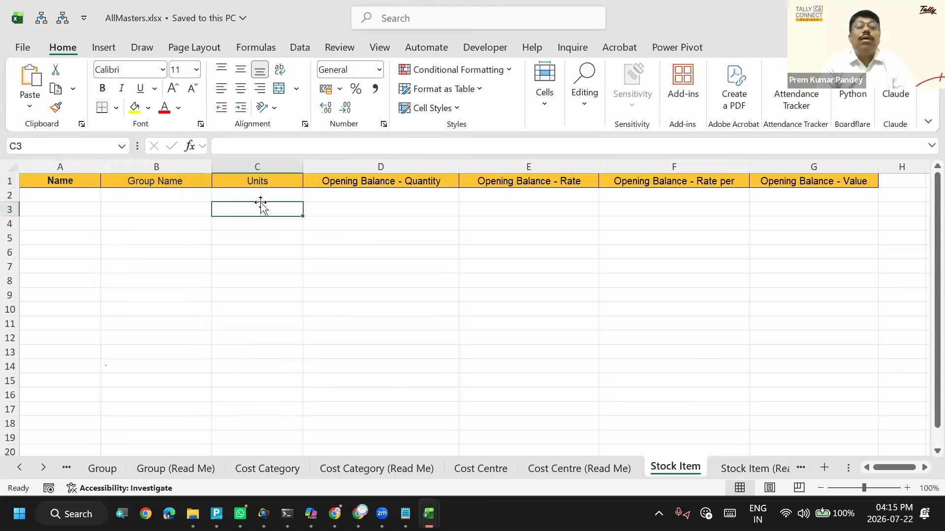
pyautogui.click(358, 200)
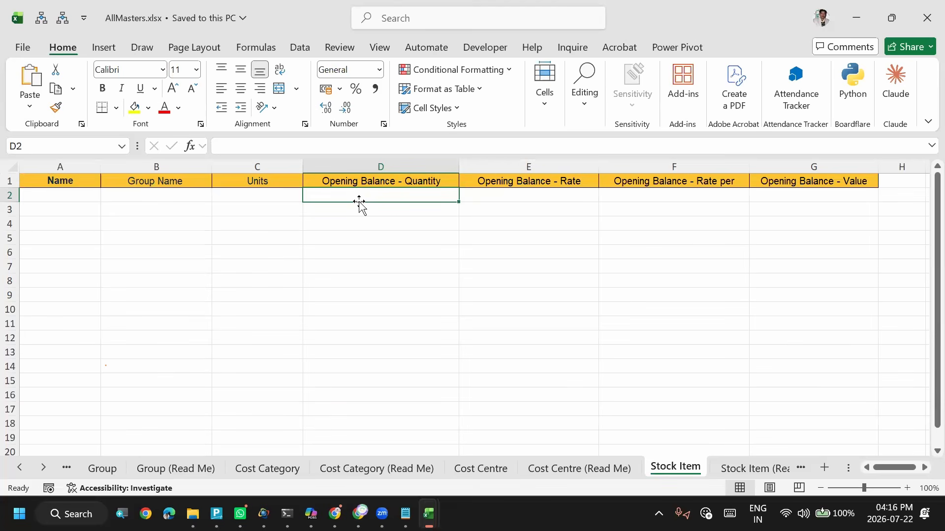
pyautogui.hotkey('alt', 'Tab')
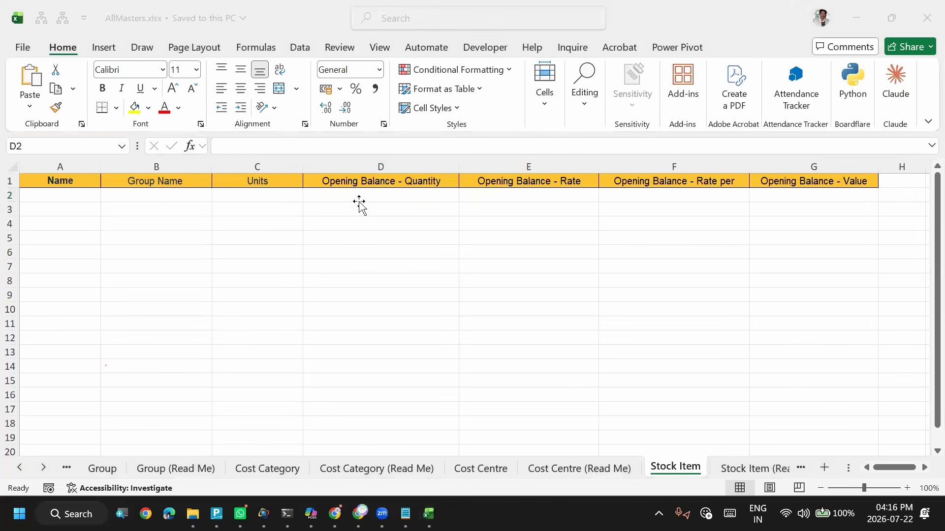
pyautogui.hotkey('alt', 'Tab')
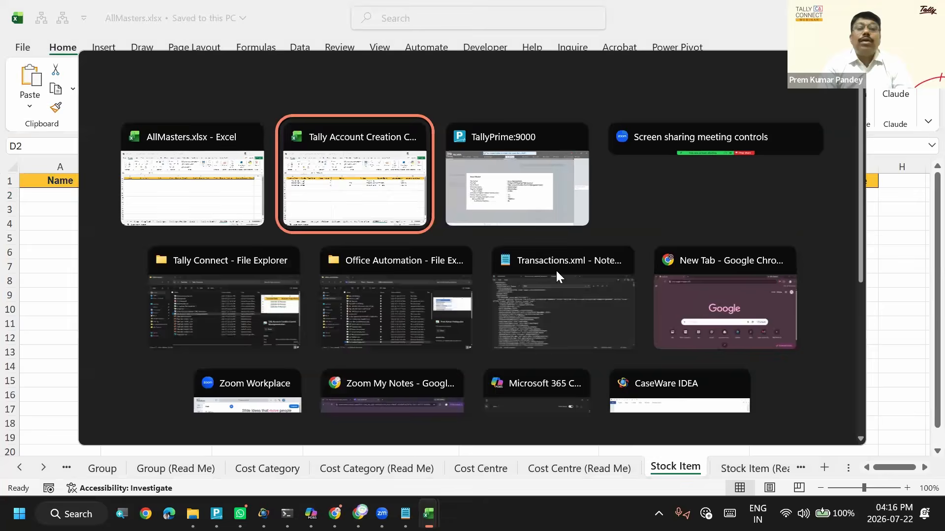
pyautogui.hotkey('alt', 'Tab')
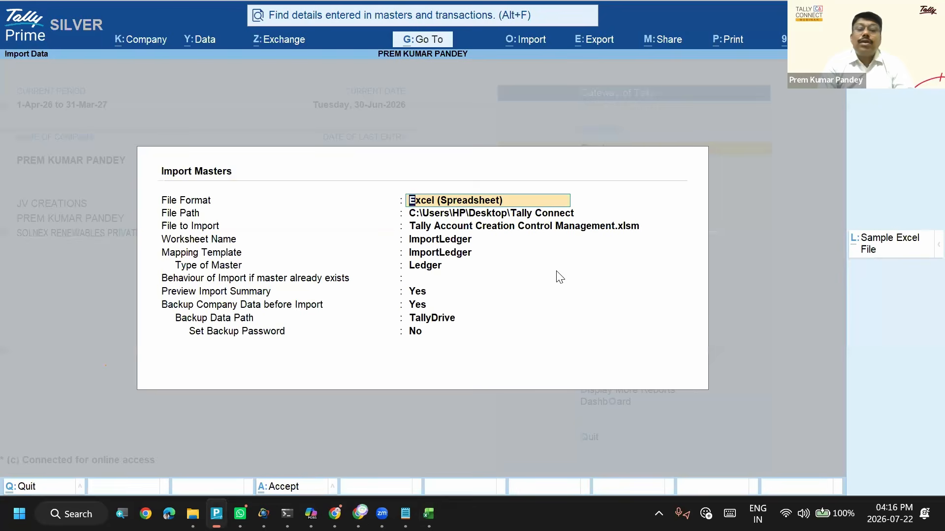
# - Leave the Import Masters screen for the Gateway of Tally, declining to quit the program
pyautogui.click(359, 45)
pyautogui.click(362, 124)
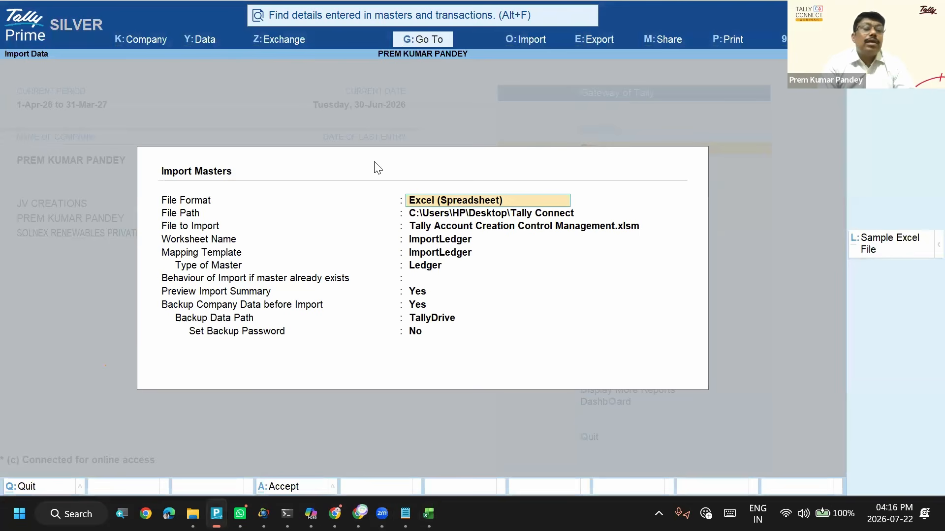
pyautogui.hotkey('alt', 'Tab')
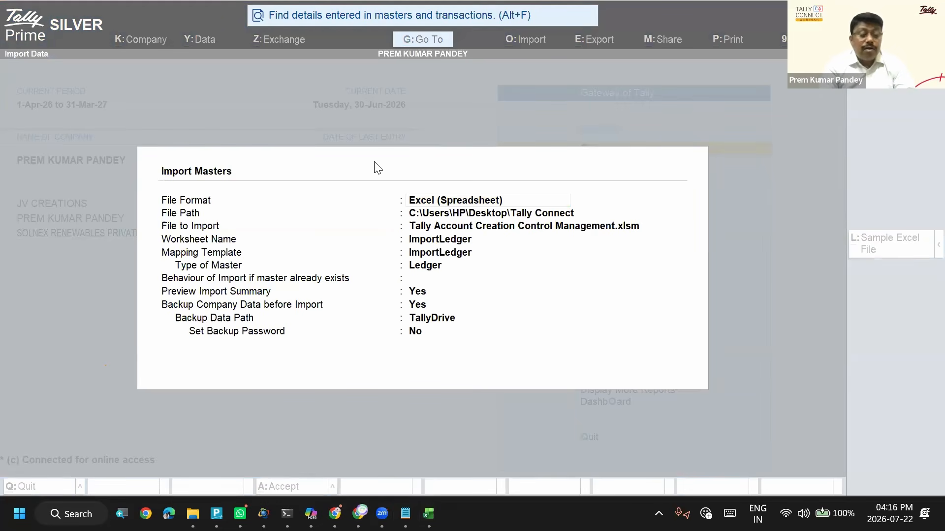
pyautogui.hotkey('alt', 'Tab')
pyautogui.hotkey('alt', 'Tab')
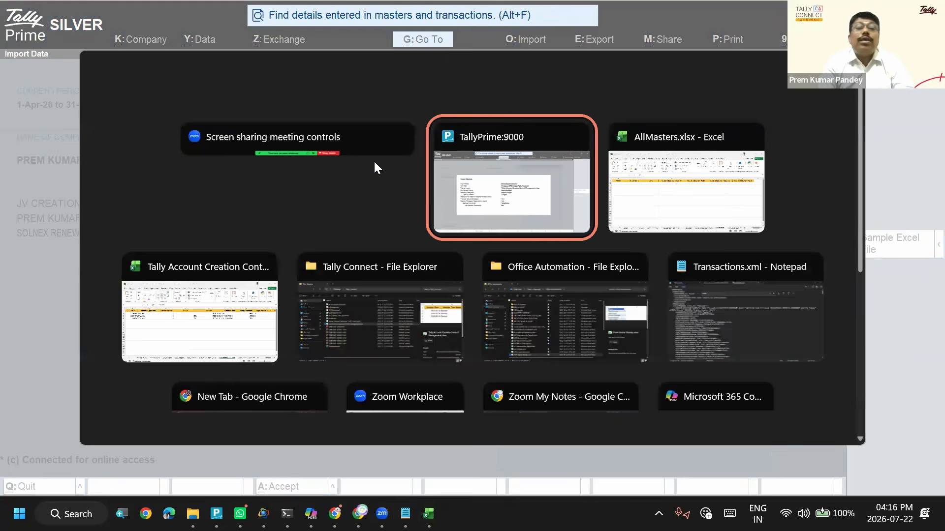
pyautogui.press('Escape')
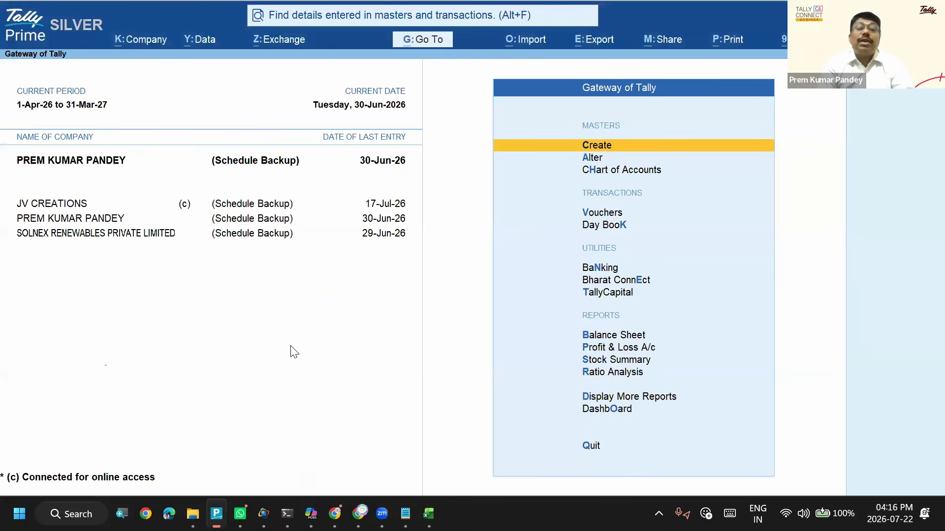
pyautogui.press('Escape')
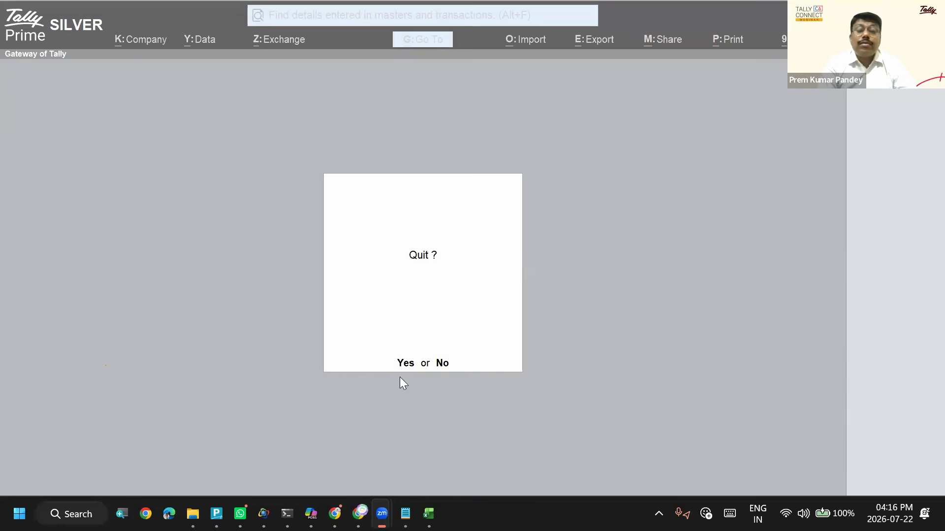
pyautogui.click(442, 361)
pyautogui.click(443, 363)
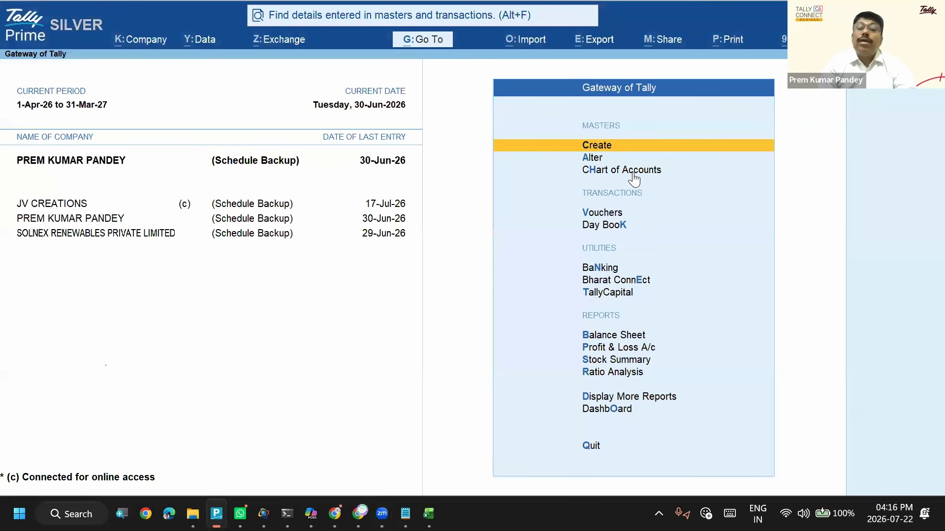
# - View the active company's features, including the accounting and inventory options, and close them without changes
pyautogui.press('Down')
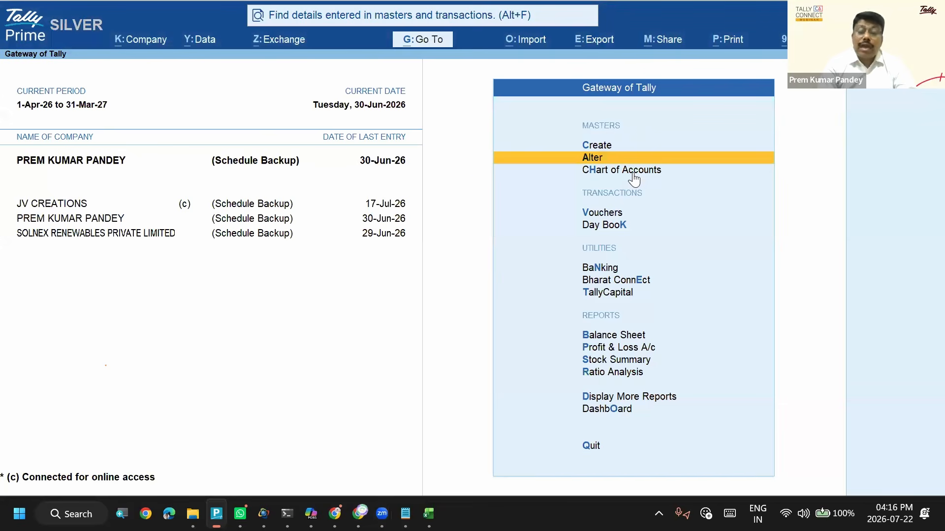
pyautogui.press('Down')
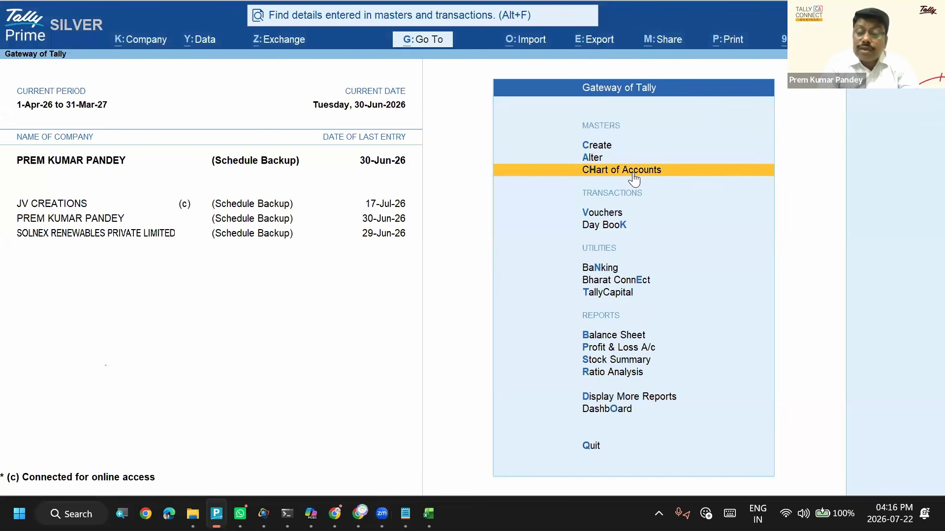
pyautogui.press('F11')
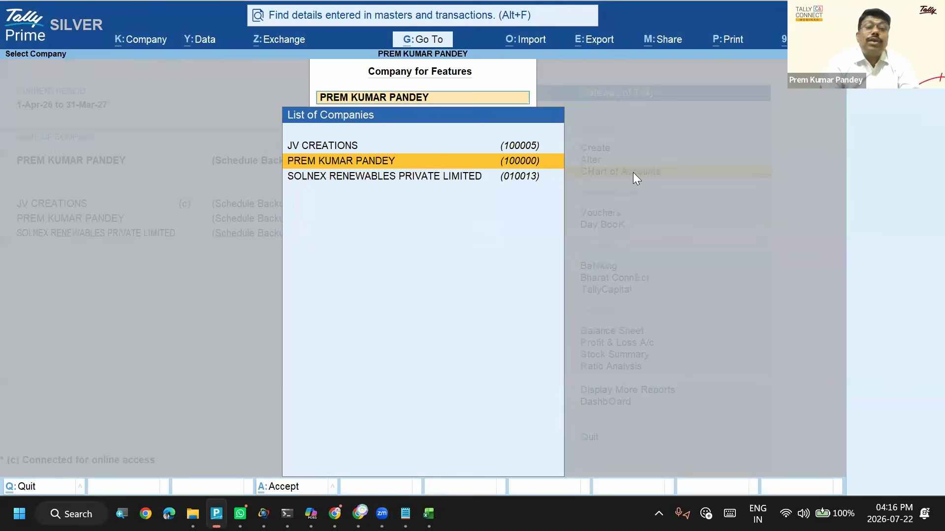
pyautogui.press('Return')
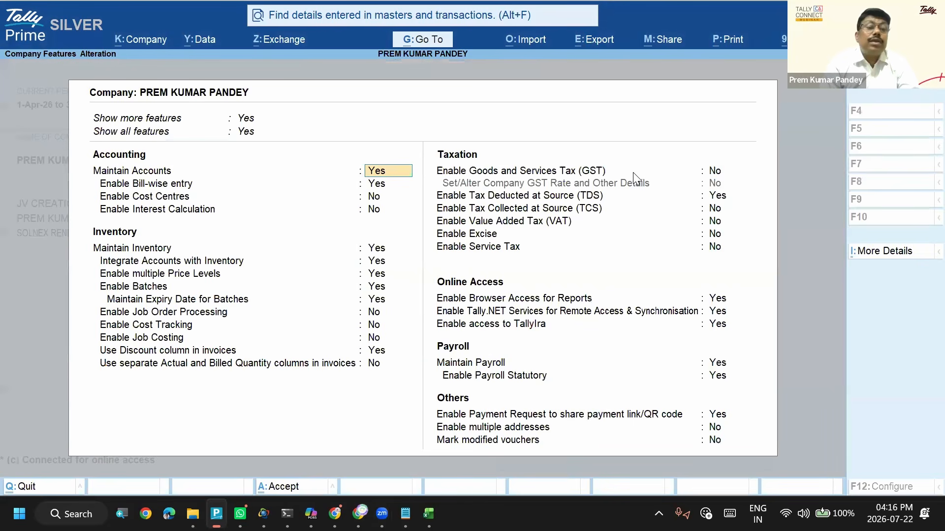
pyautogui.press('Return')
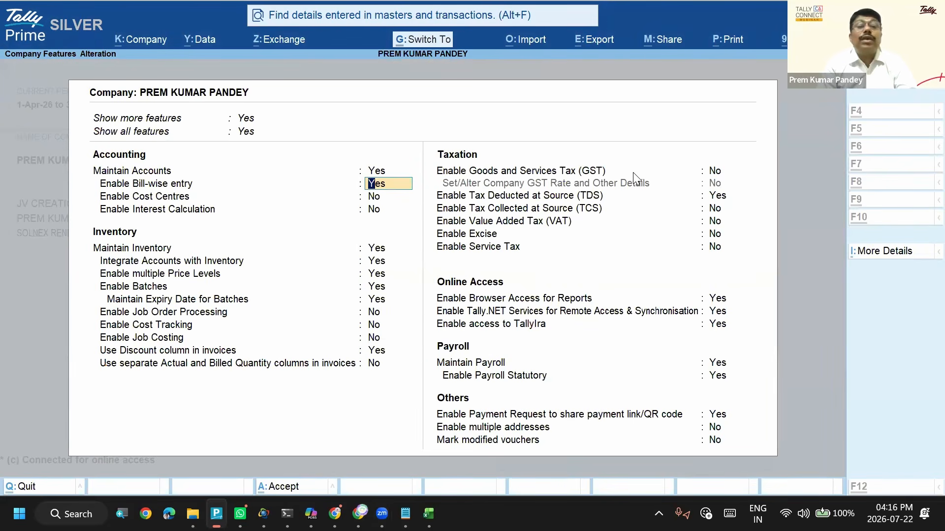
pyautogui.press('Escape')
pyautogui.press('Escape')
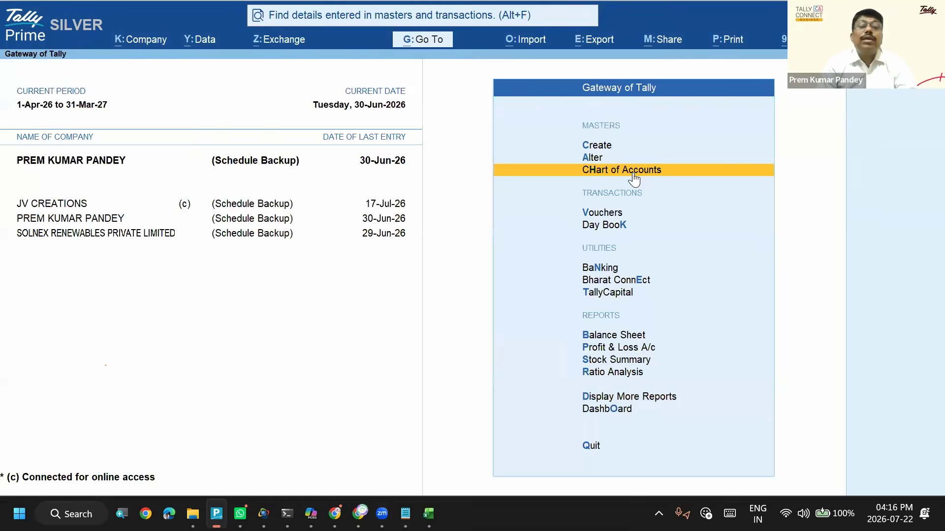
# - Start creating a Stock Item master from the list of inventory masters
pyautogui.press('Up')
pyautogui.press('Up')
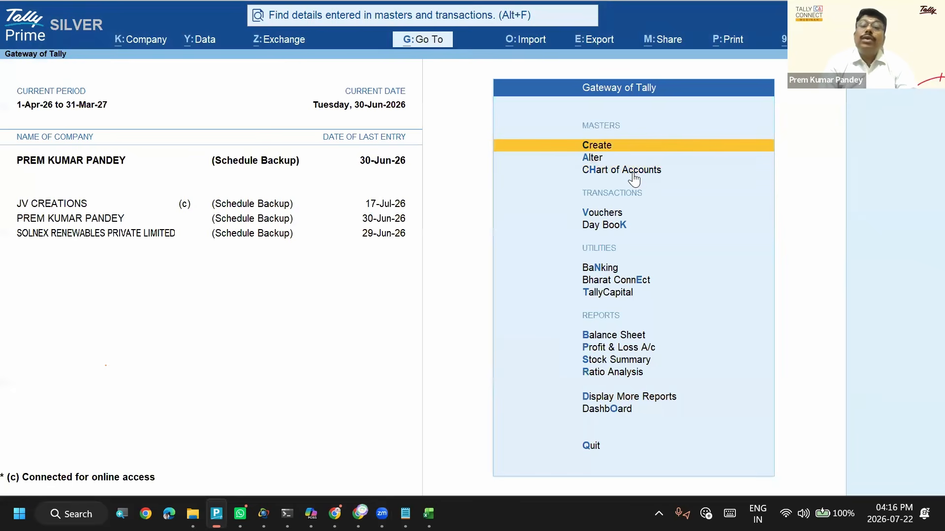
pyautogui.press('Return')
pyautogui.press('Down')
pyautogui.press('Down')
pyautogui.press('Down')
pyautogui.press('Down')
pyautogui.press('Down')
pyautogui.press('Down')
pyautogui.press('Down')
pyautogui.press('Down')
pyautogui.press('Down')
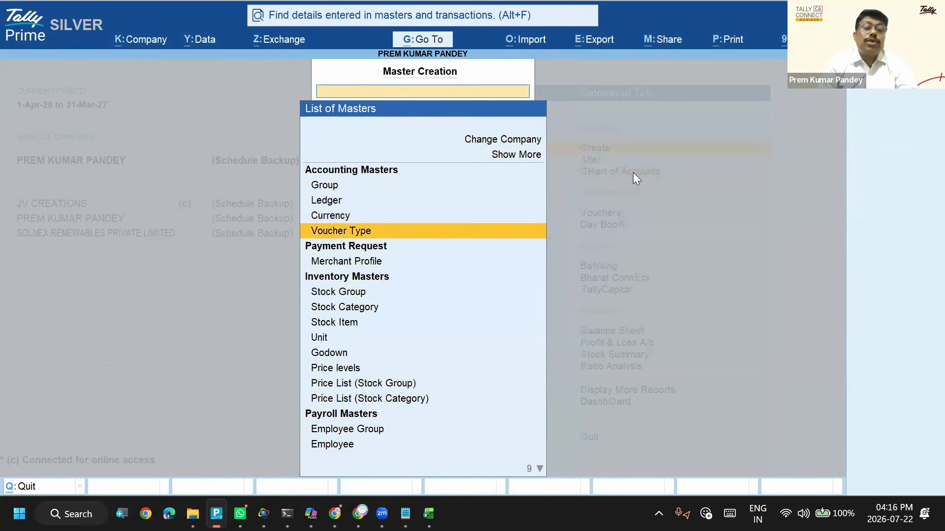
pyautogui.press('Return')
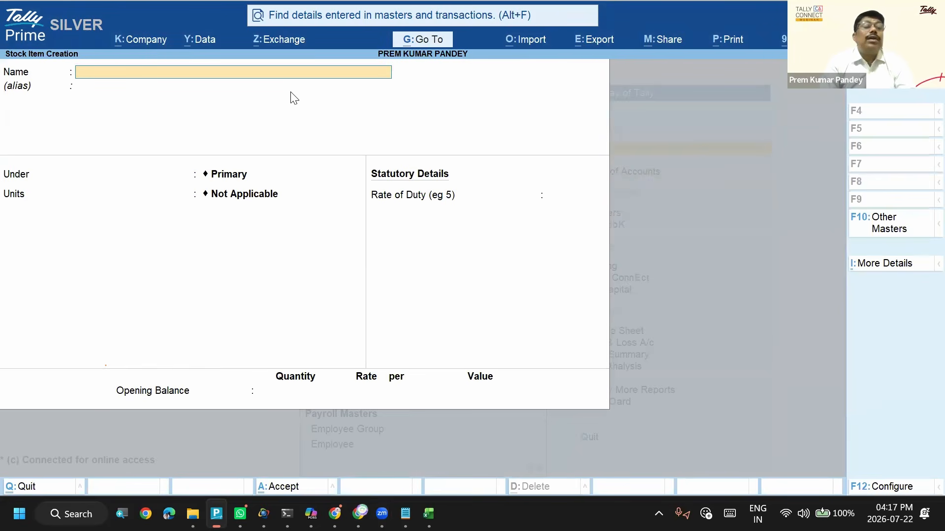
# - Set Show more configurations and Show all configurations to Yes for stock item creation
pyautogui.click(882, 492)
pyautogui.press('Up')
pyautogui.write('y')
pyautogui.press('Return')
pyautogui.press('Up')
pyautogui.write('y')
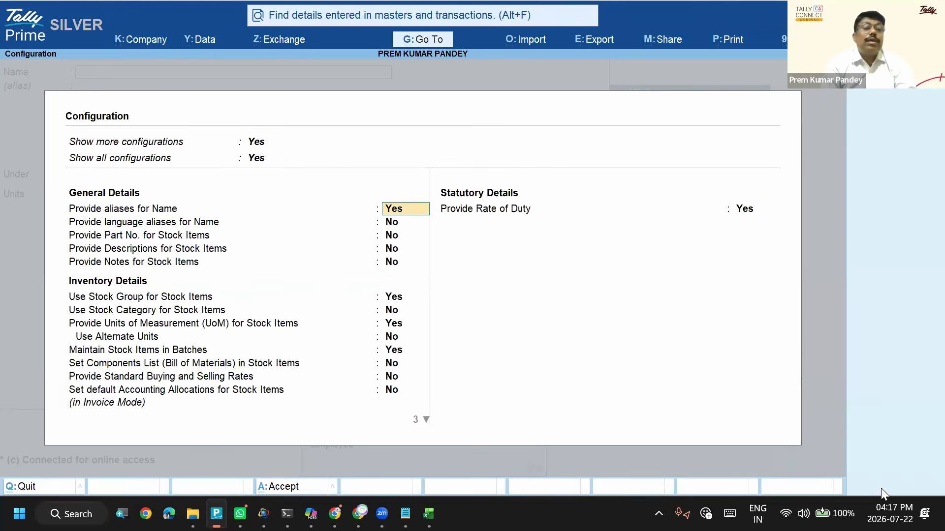
# - Examine the general, inventory and statutory configuration options for stock items through Provide Rate of Duty, and accept the configuration
pyautogui.press('Down')
pyautogui.press('Down')
pyautogui.press('Down')
pyautogui.press('Down')
pyautogui.press('Down')
pyautogui.press('Down')
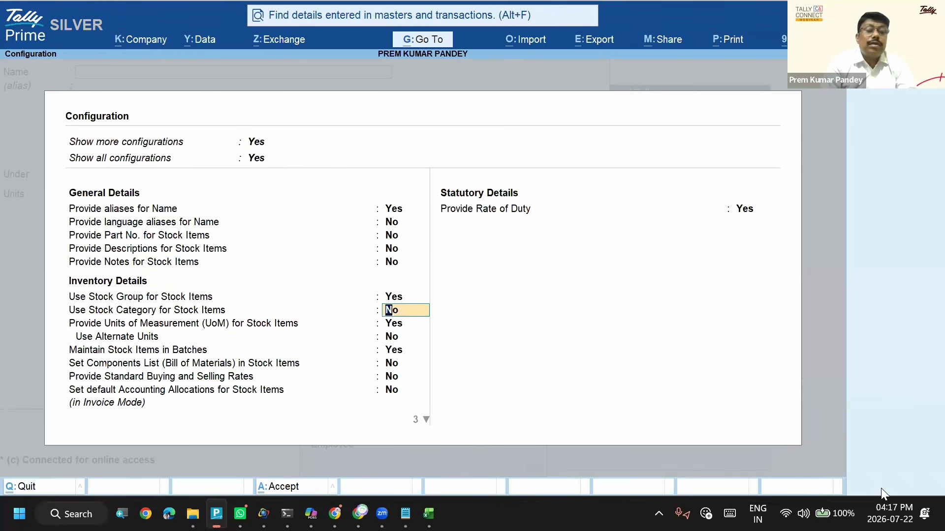
pyautogui.press('Down')
pyautogui.press('Down')
pyautogui.press('Down')
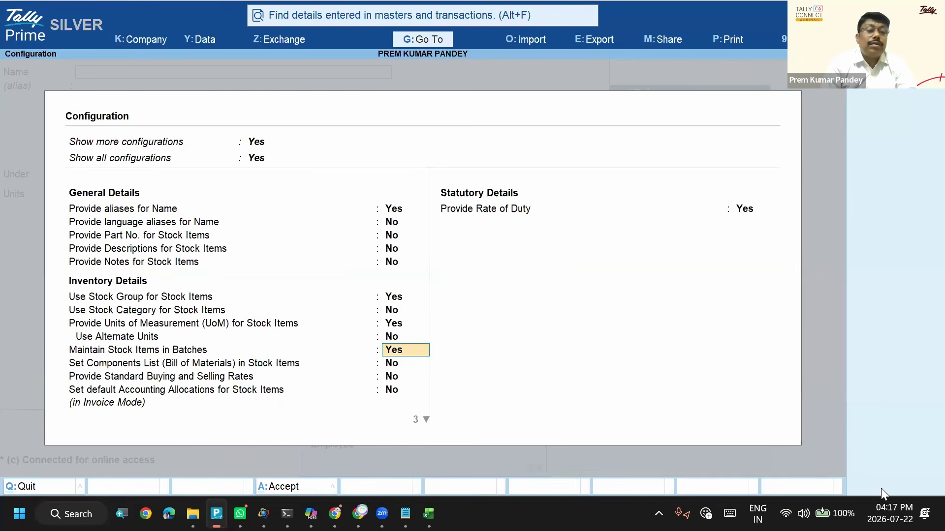
pyautogui.press('Down')
pyautogui.press('Down')
pyautogui.press('Down')
pyautogui.press('Down')
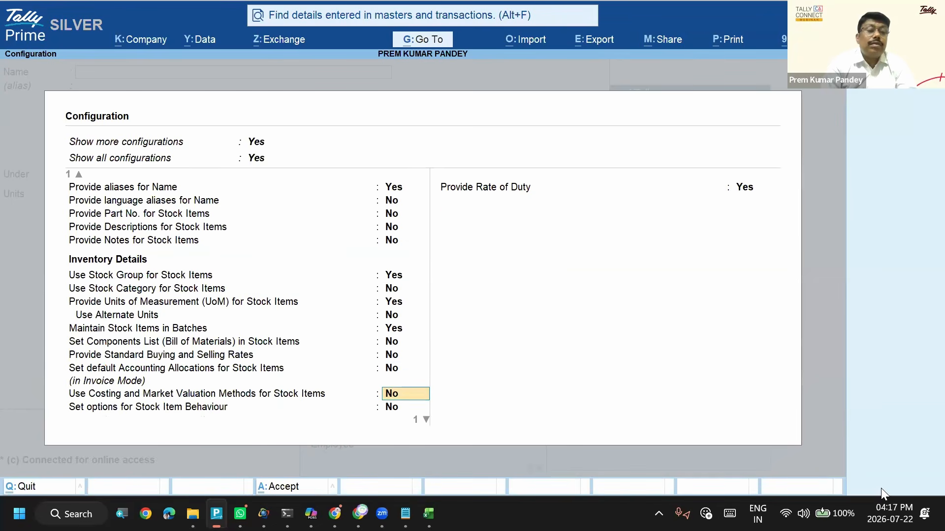
pyautogui.press('Down')
pyautogui.press('Down')
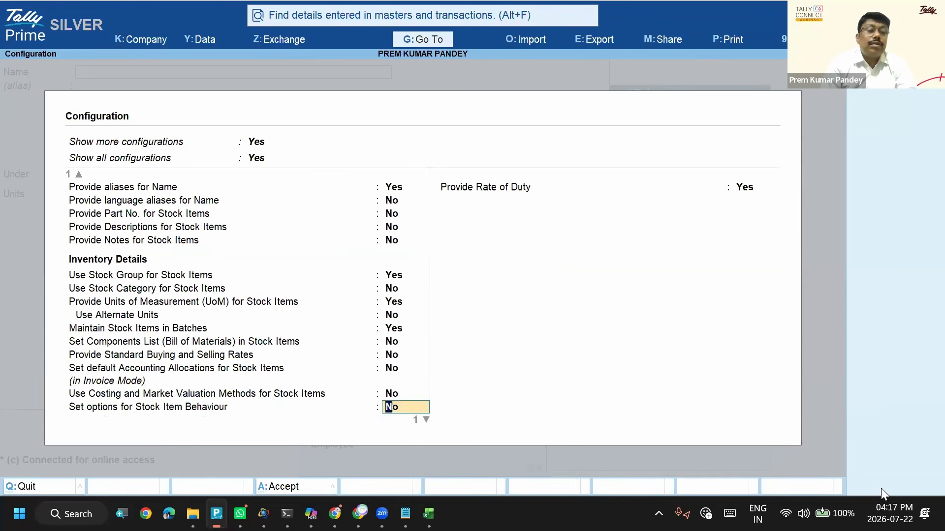
pyautogui.press('Down')
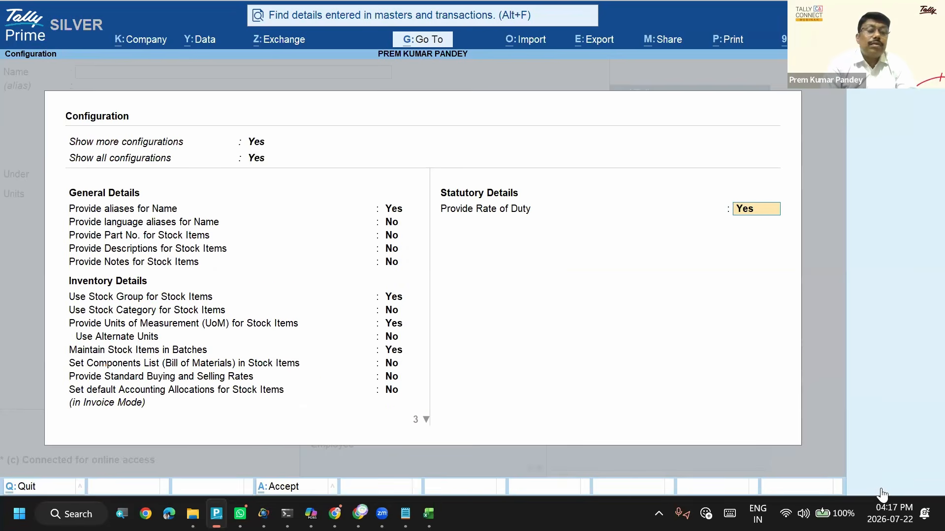
pyautogui.press('Return')
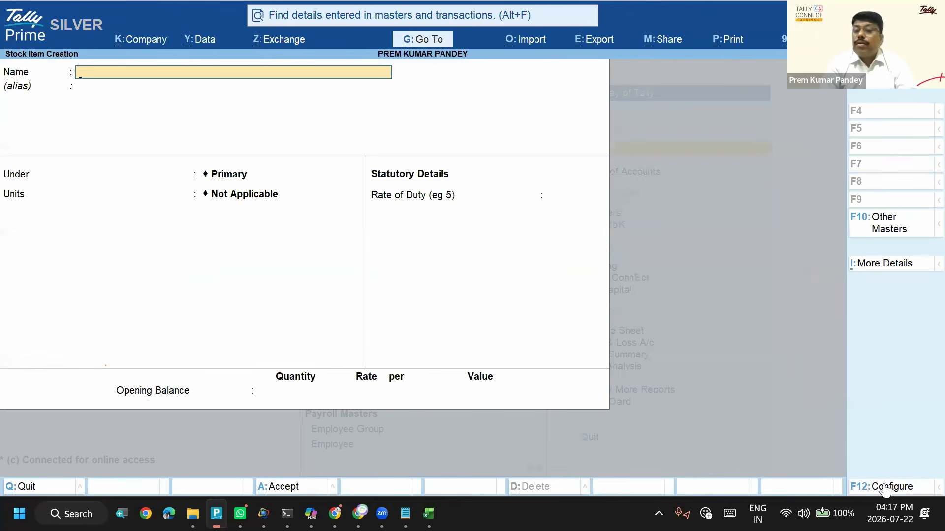
# - Set Provide Standard Buying and Selling Rates to Yes in the stock item configuration and accept it
pyautogui.click(890, 489)
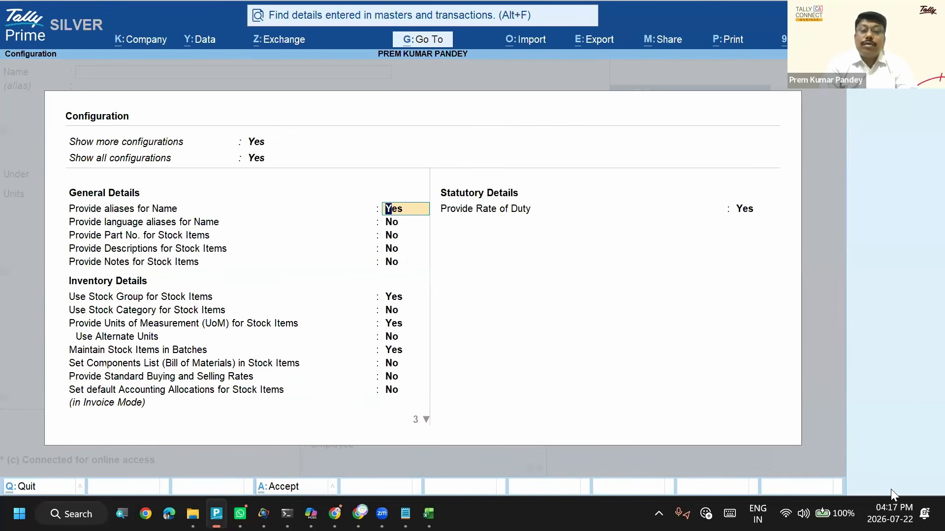
pyautogui.press('Return')
pyautogui.press('Return')
pyautogui.press('Return')
pyautogui.press('Return')
pyautogui.press('Return')
pyautogui.press('Return')
pyautogui.press('Return')
pyautogui.press('Return')
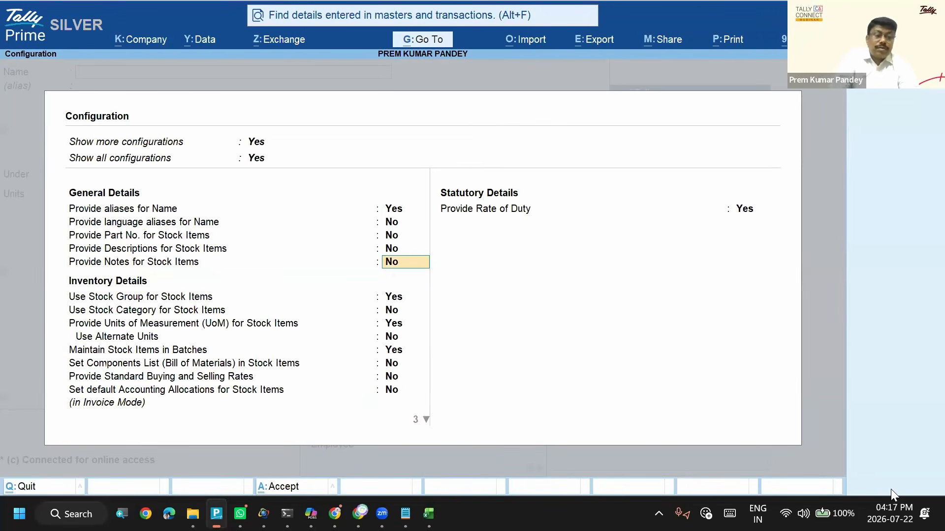
pyautogui.press('Return')
pyautogui.press('Return')
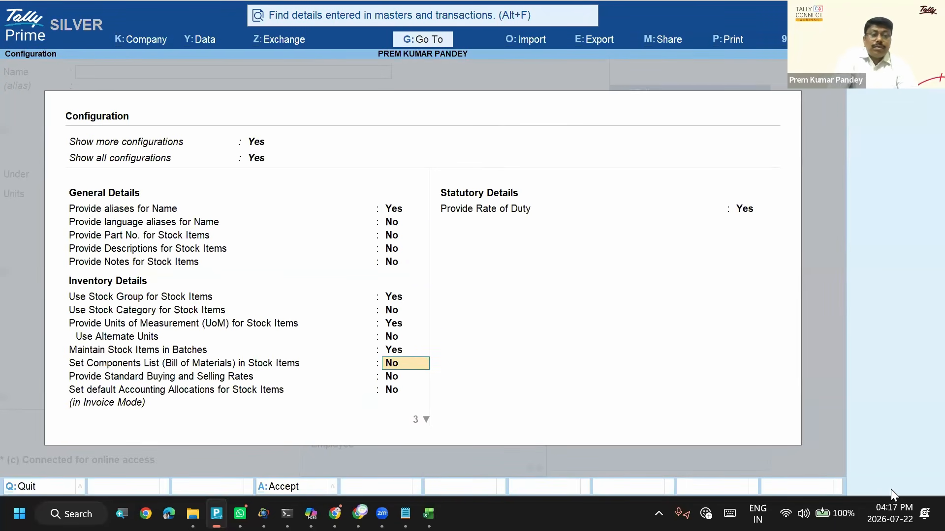
pyautogui.press('Return')
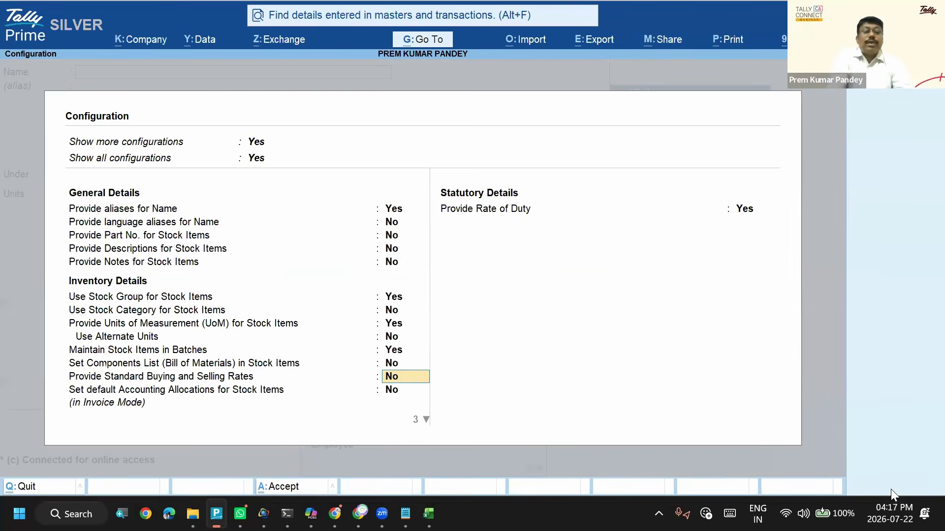
pyautogui.write('y')
pyautogui.press('Return')
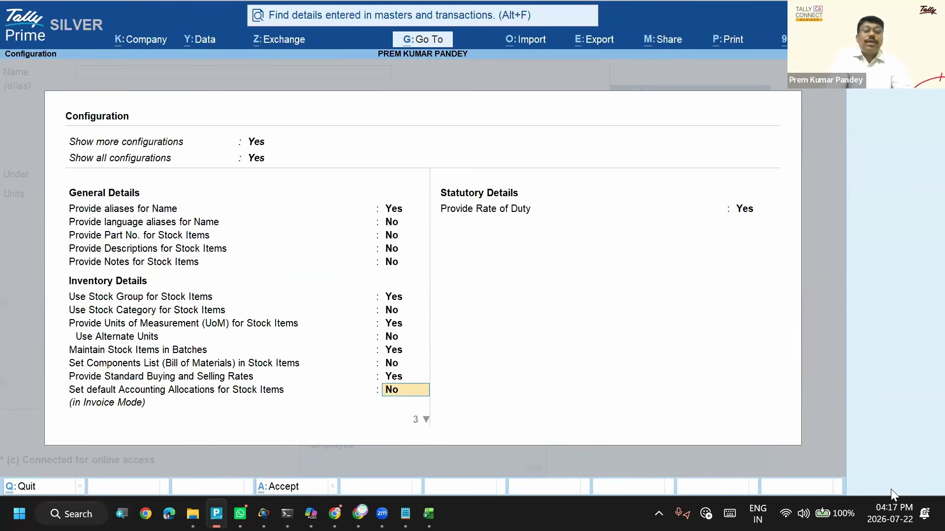
pyautogui.hotkey('ctrl', 'a')
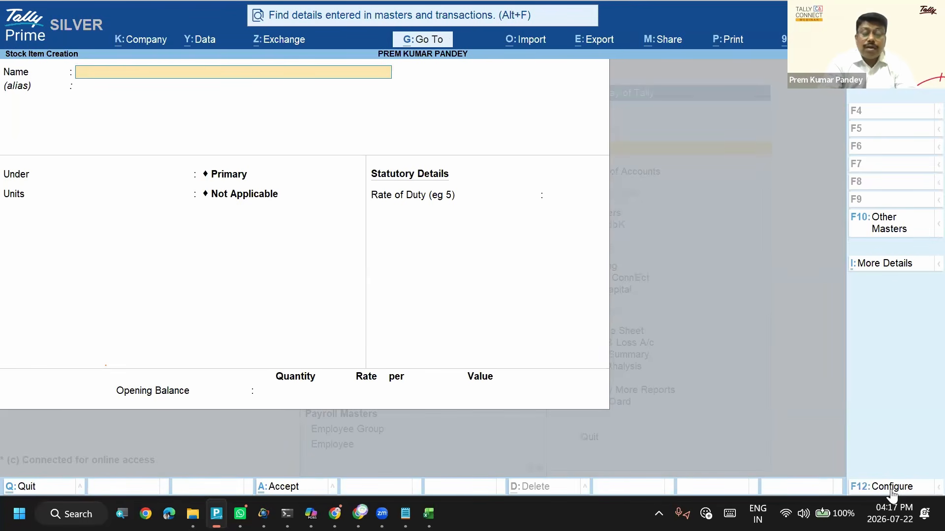
# - Enter HP Laptop as the new stock item's name
pyautogui.write('Hp')
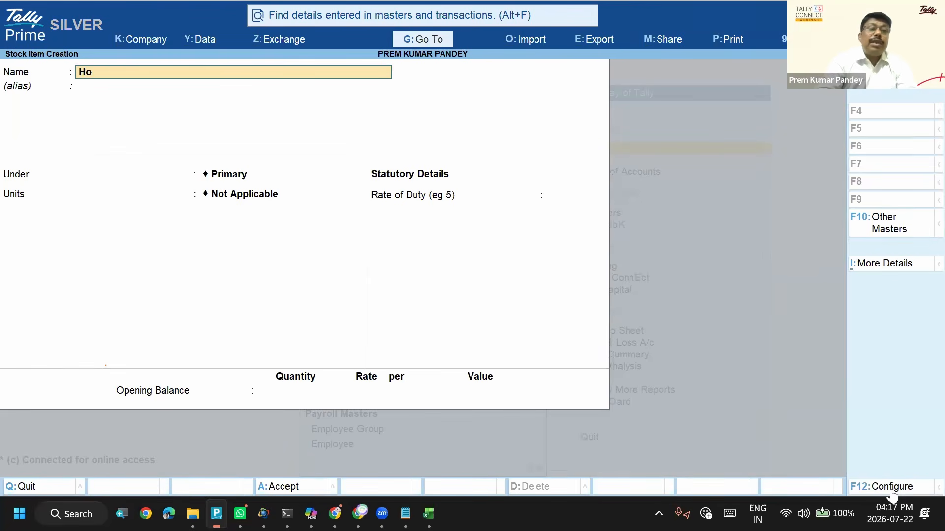
pyautogui.press('BackSpace')
pyautogui.write('P Laptop')
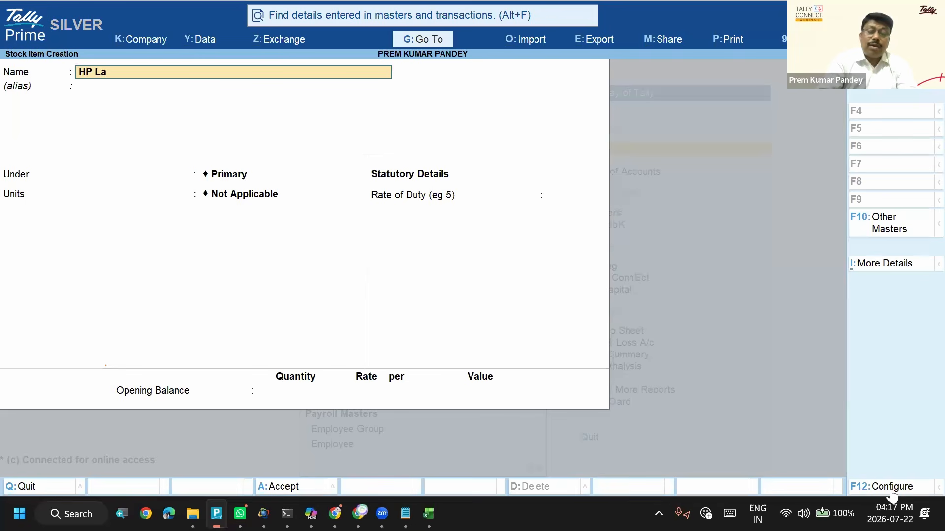
# - Leave the HP Laptop stock item's alias empty and place the item under Primary
pyautogui.press('Return')
pyautogui.press('Return')
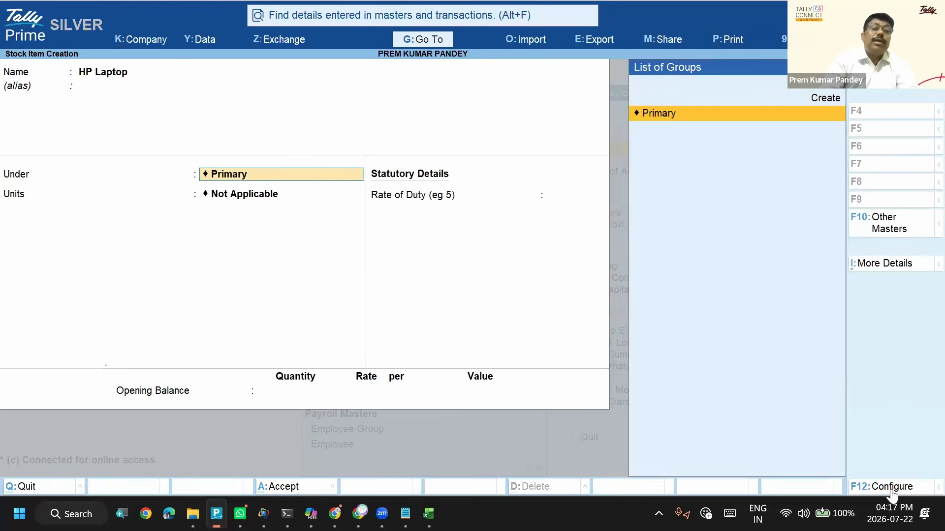
pyautogui.press('Return')
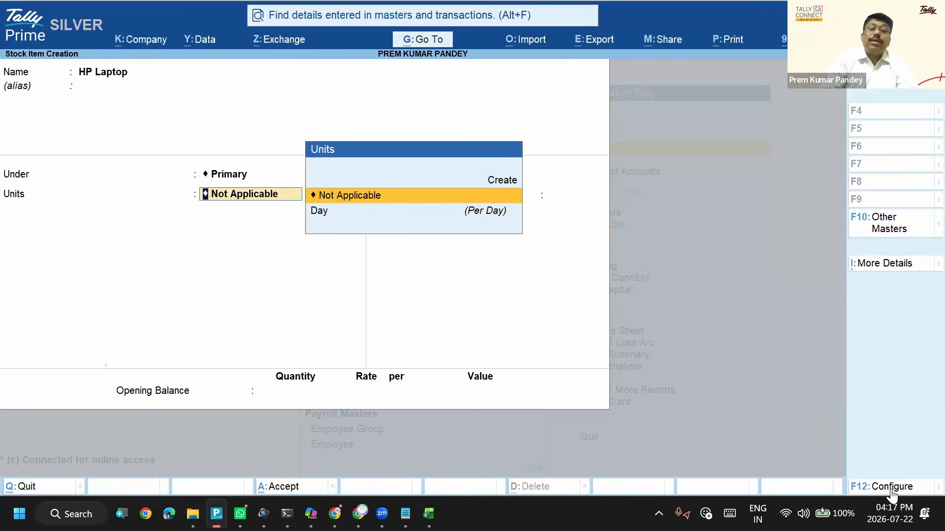
# - Create a simple unit with symbol pcs, formal name Pieces and 0 decimal places for the HP Laptop item
pyautogui.press('Up')
pyautogui.press('Return')
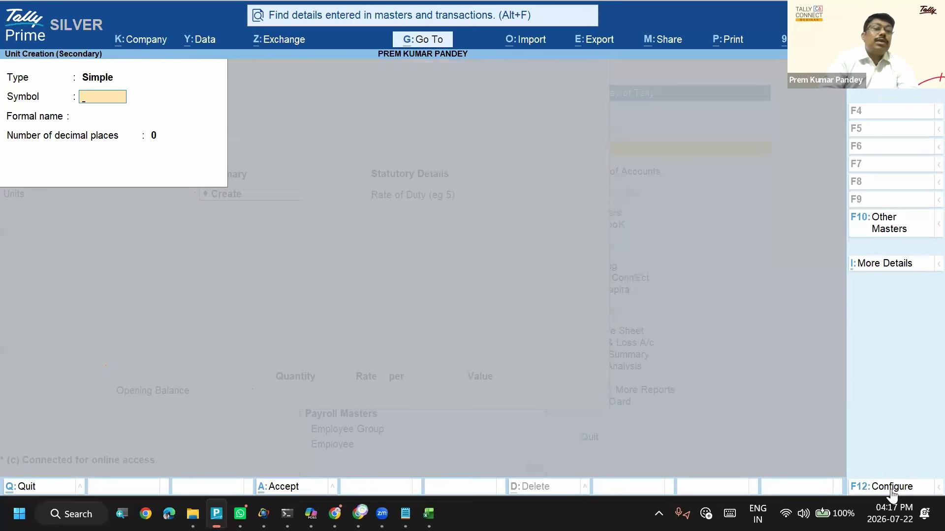
pyautogui.write('pc')
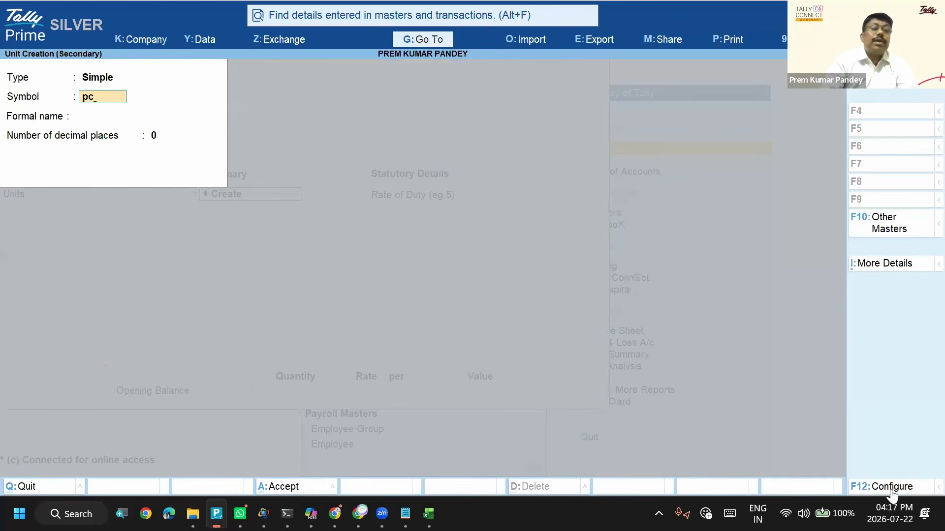
pyautogui.write('s')
pyautogui.press('Return')
pyautogui.write('Pieces')
pyautogui.press('Return')
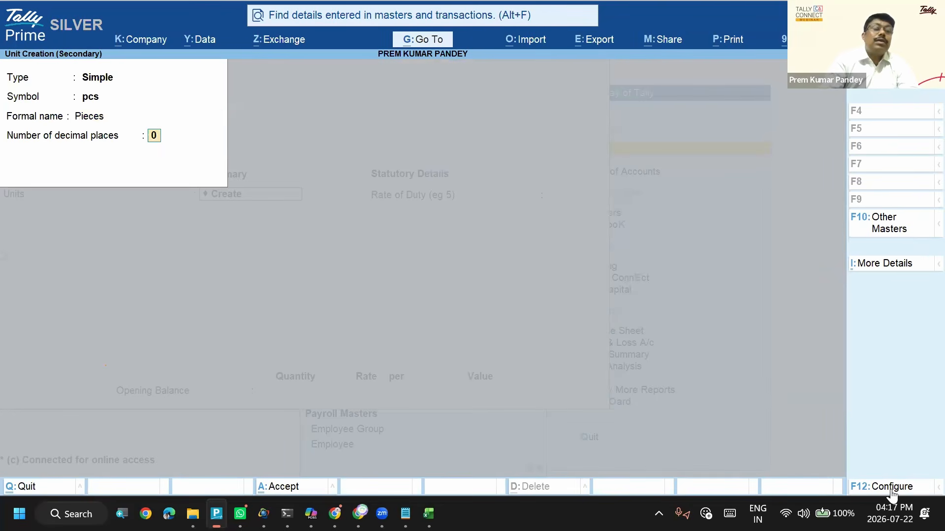
pyautogui.press('Return')
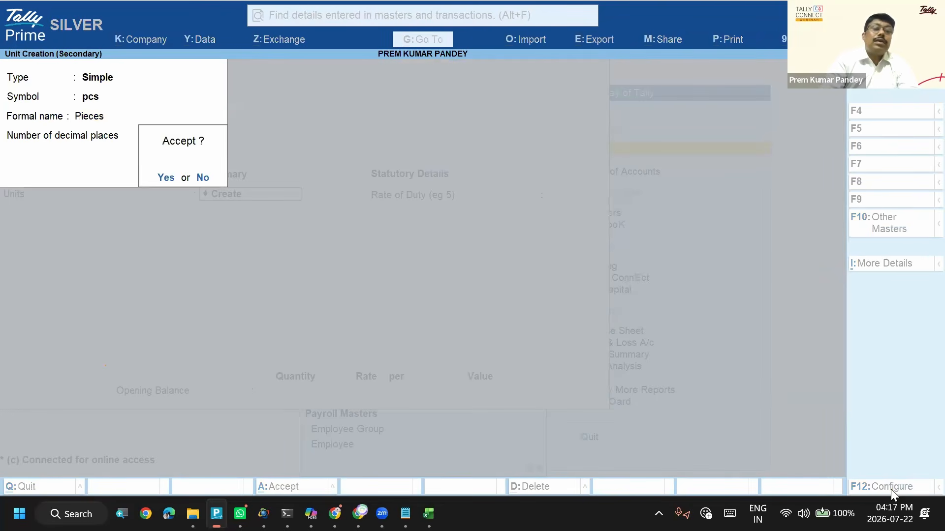
pyautogui.press('Return')
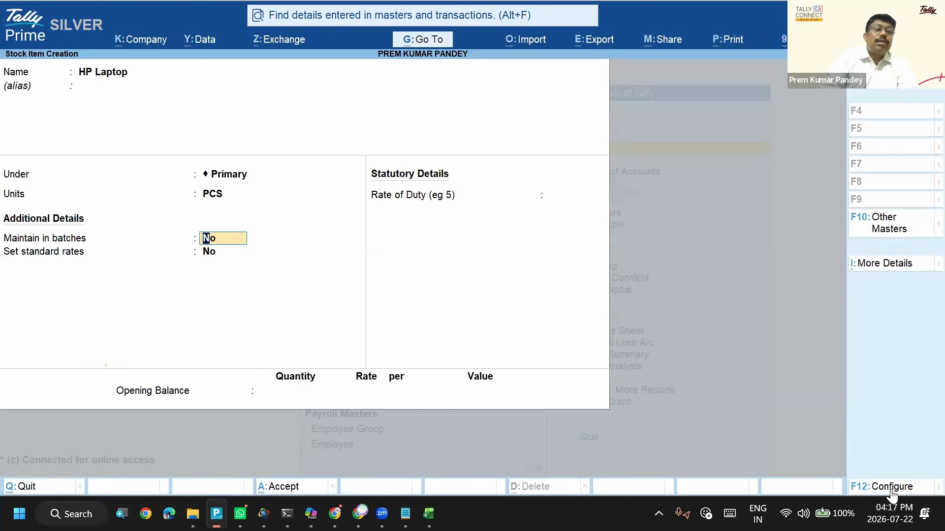
# - Keep Maintain in batches at No and set Set standard rates to Yes for HP Laptop
pyautogui.press('Return')
pyautogui.write('y')
pyautogui.press('Return')
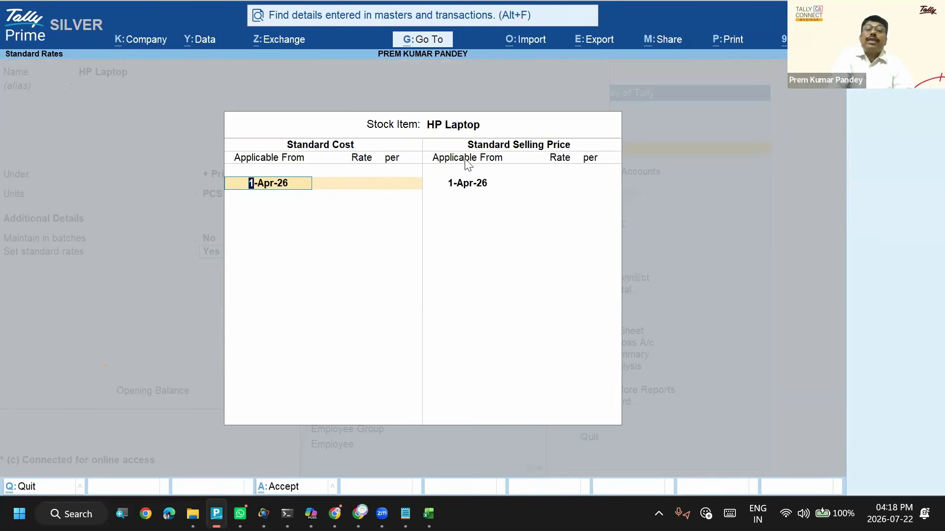
# - Compare the Stock Item sheet's columns in AllMasters.xlsx in Excel with the standard rate fields in TallyPrime
pyautogui.hotkey('alt', 'Tab')
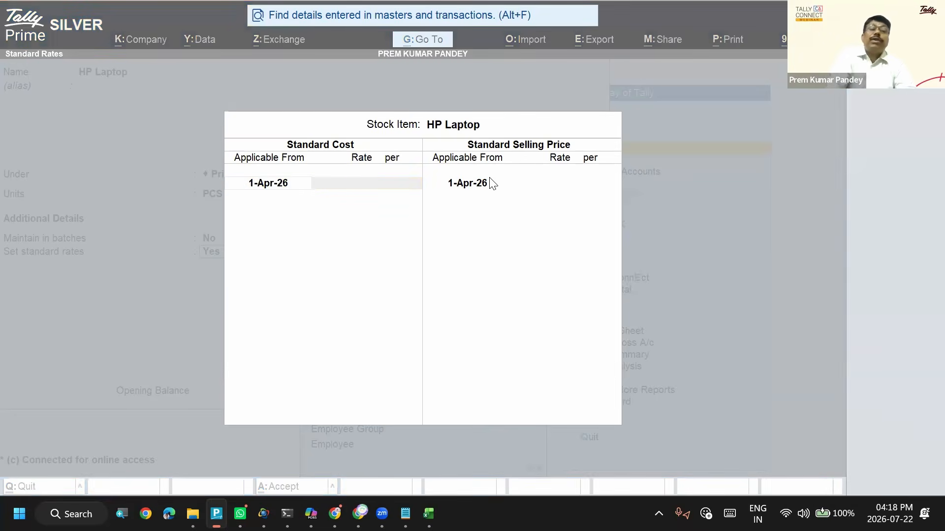
pyautogui.hotkey('alt', 'Tab')
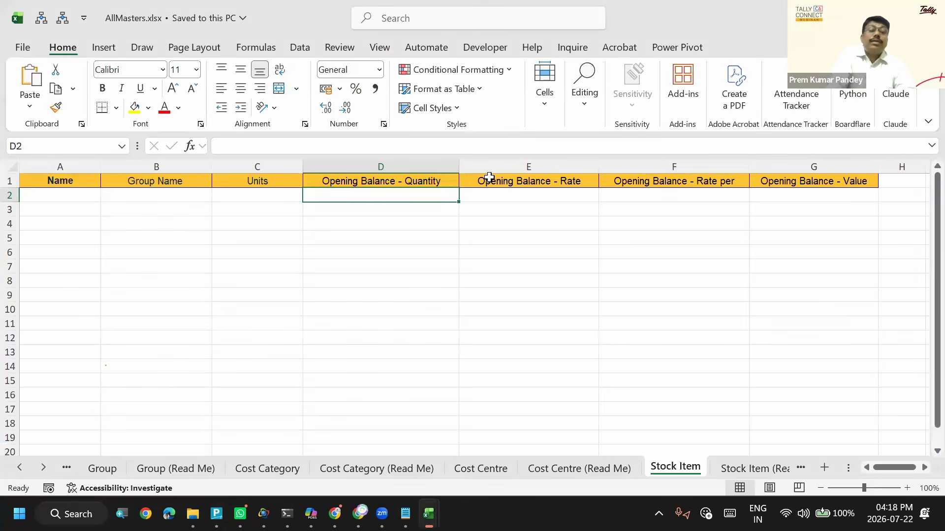
pyautogui.click(175, 207)
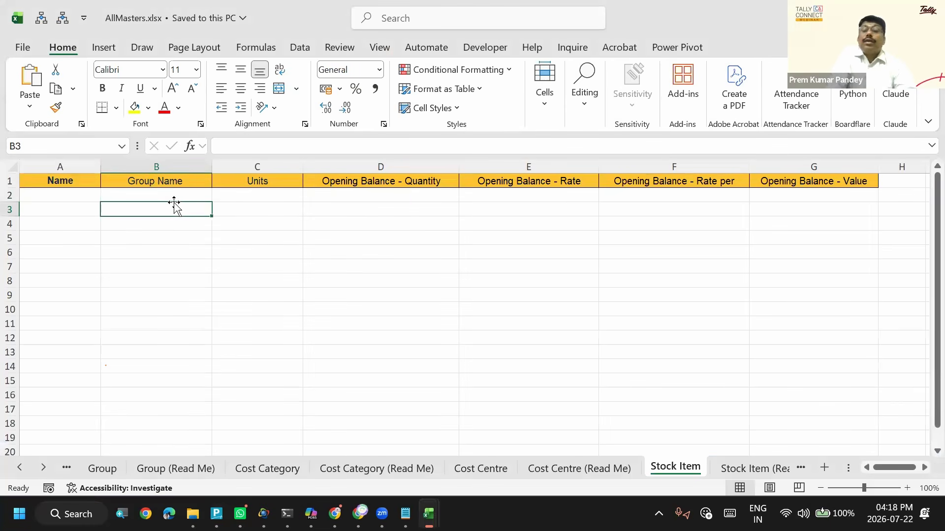
pyautogui.hotkey('alt', 'Tab')
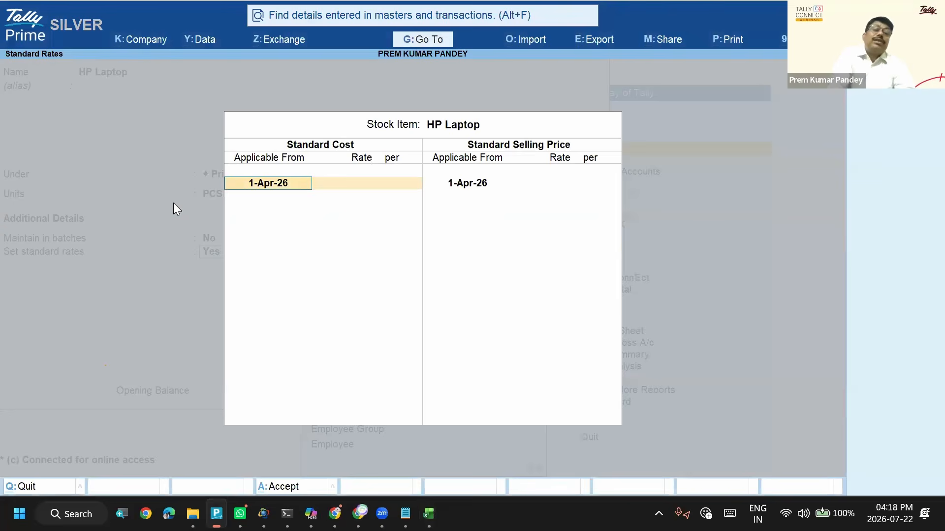
pyautogui.hotkey('alt', 'Tab')
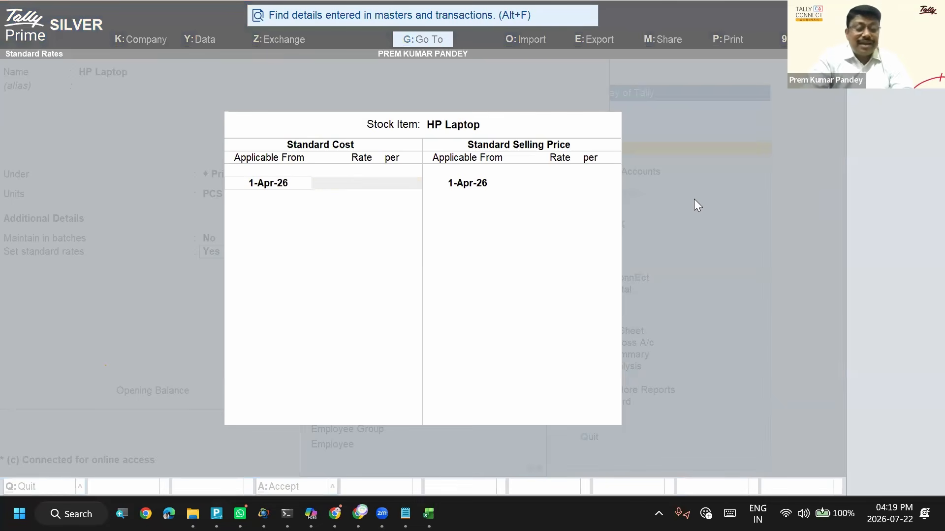
# - Launch Word
pyautogui.press('super')
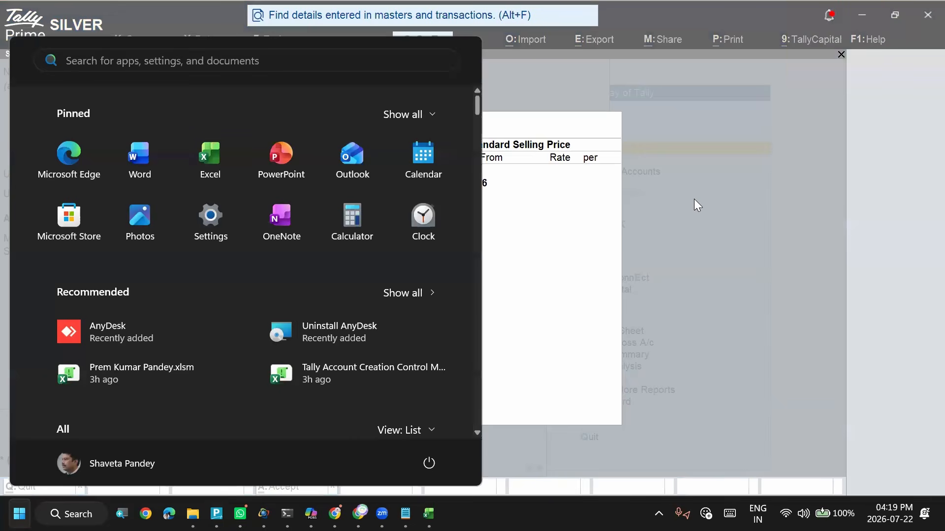
pyautogui.press('Return')
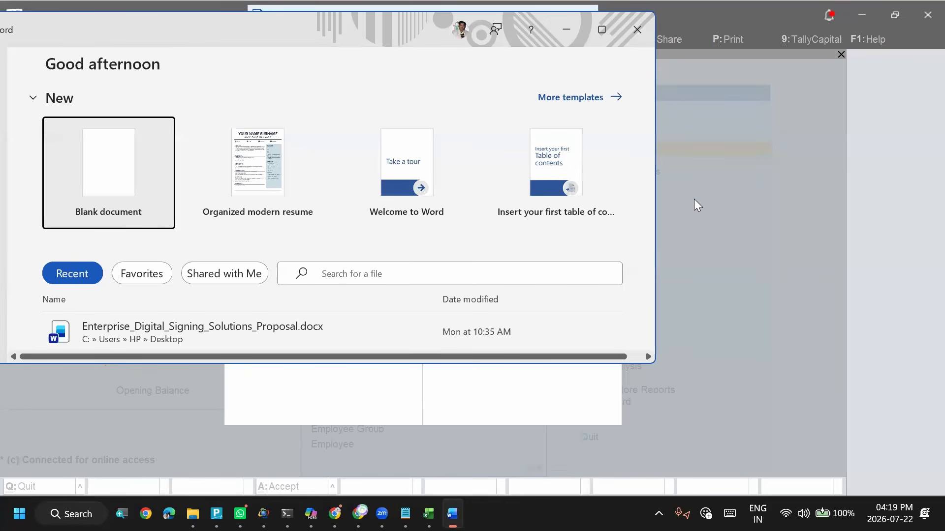
# - Open Notepad, paste the copied question about importing the price list, and minimize it
pyautogui.press('super+r')
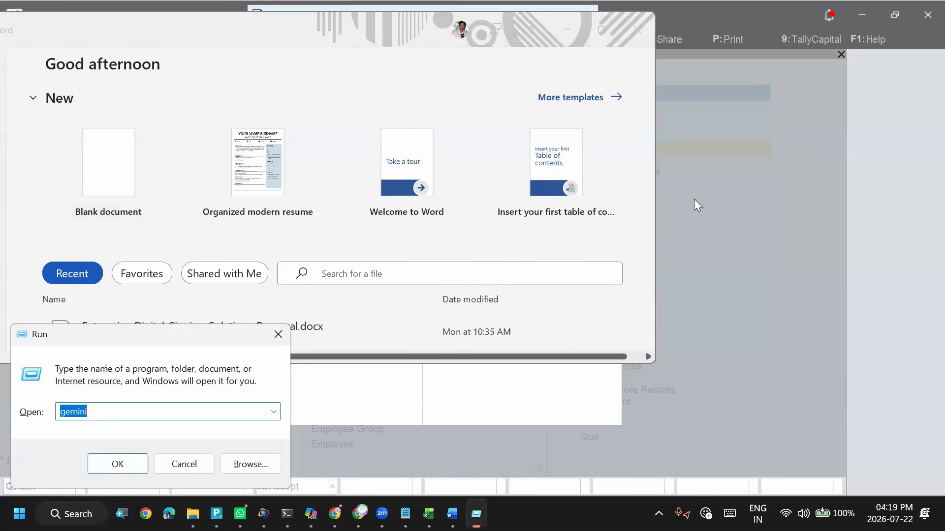
pyautogui.write('note')
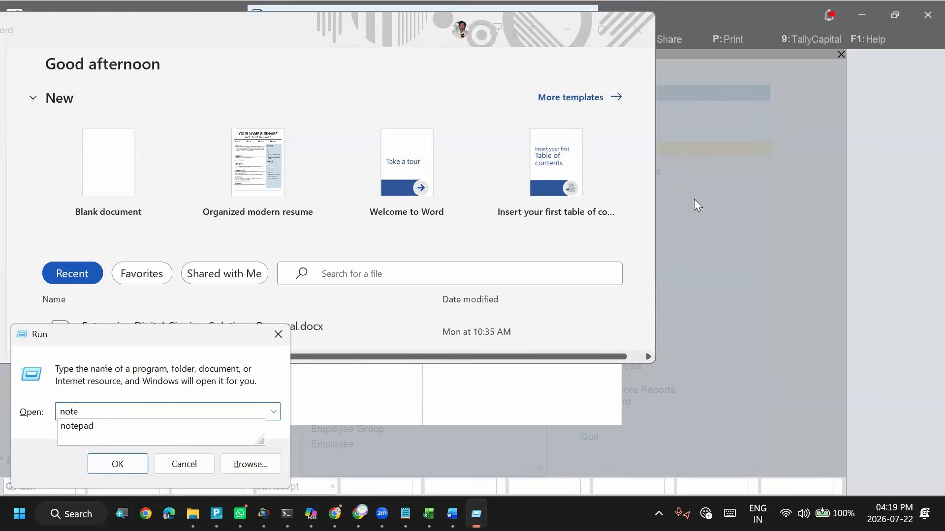
pyautogui.press('Return')
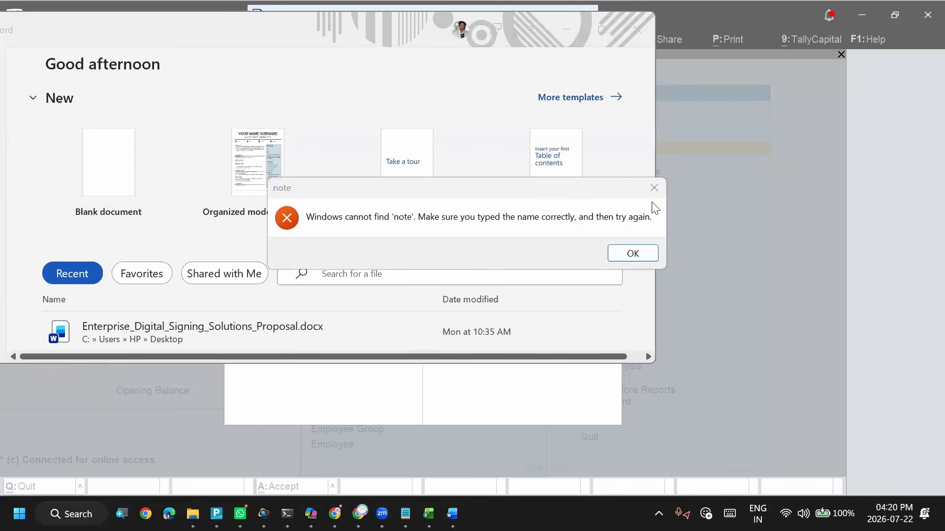
pyautogui.click(654, 188)
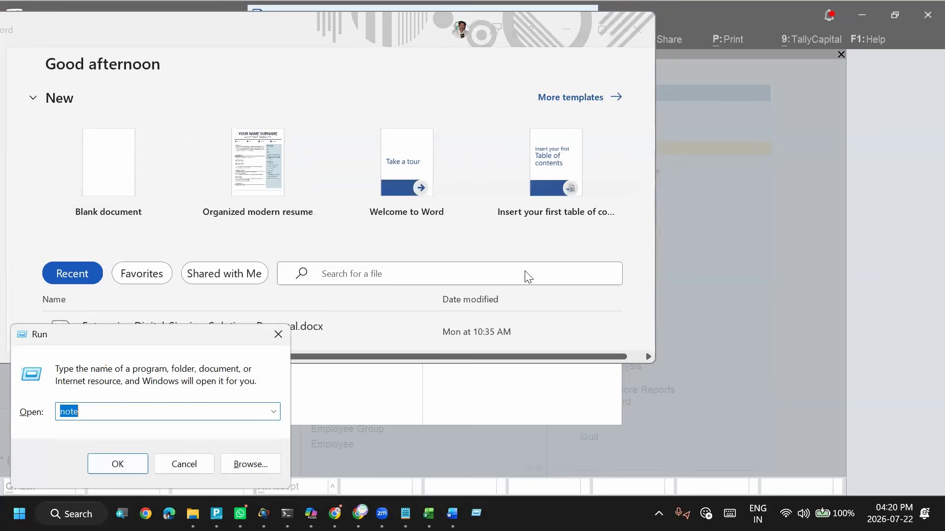
pyautogui.write('notepad')
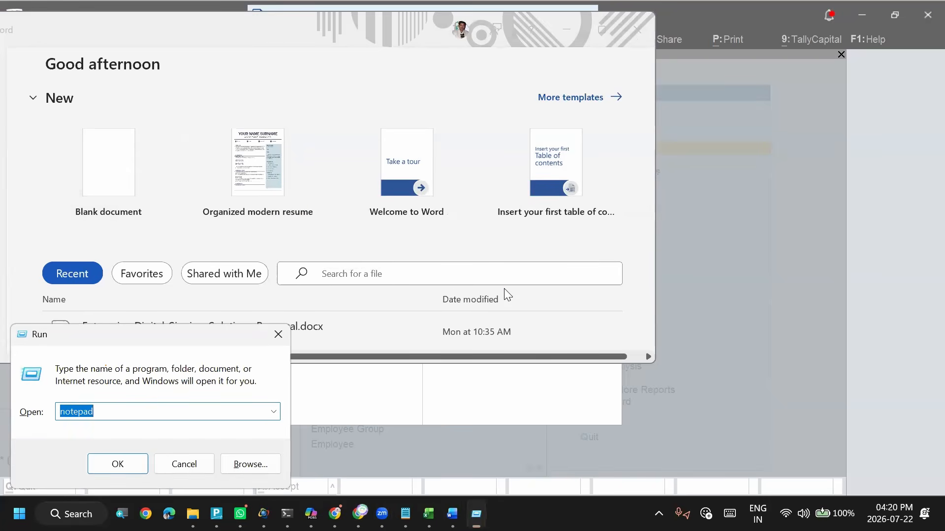
pyautogui.press('Return')
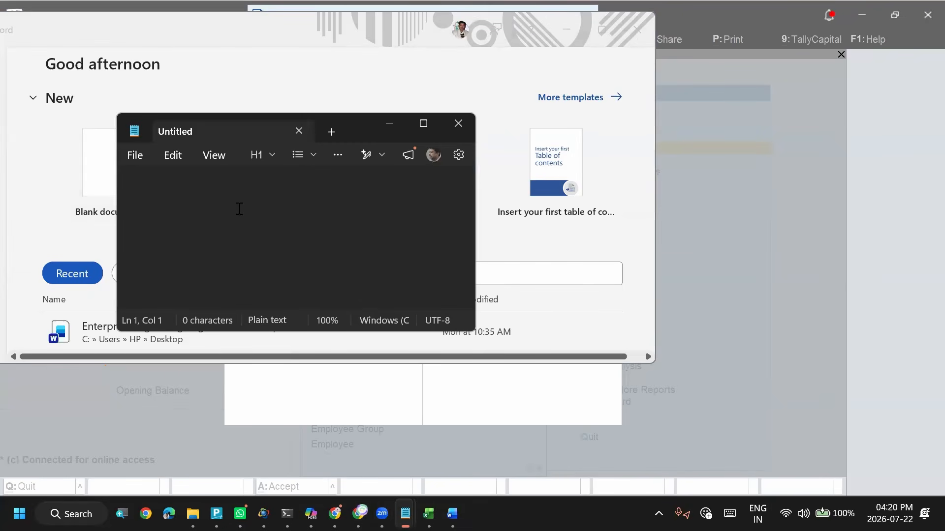
pyautogui.write('I WANT price list all price want to import is this possible')
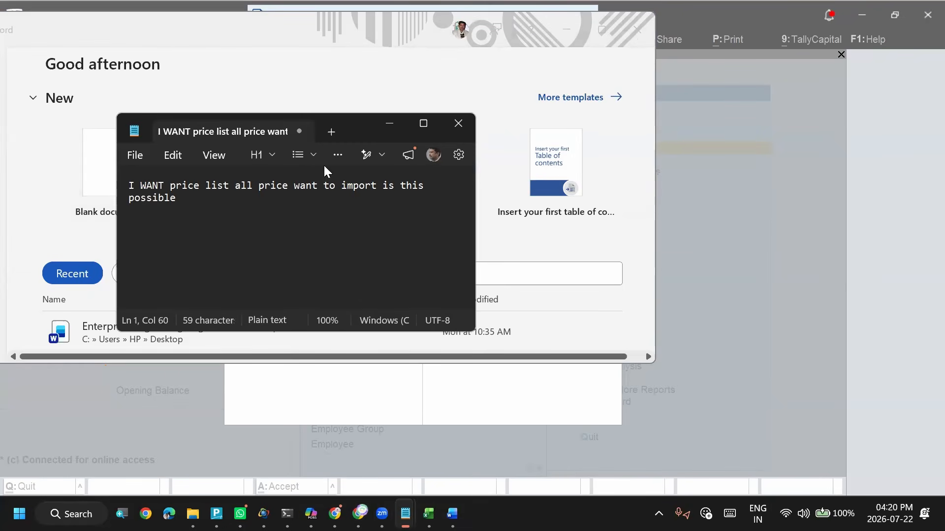
pyautogui.click(391, 126)
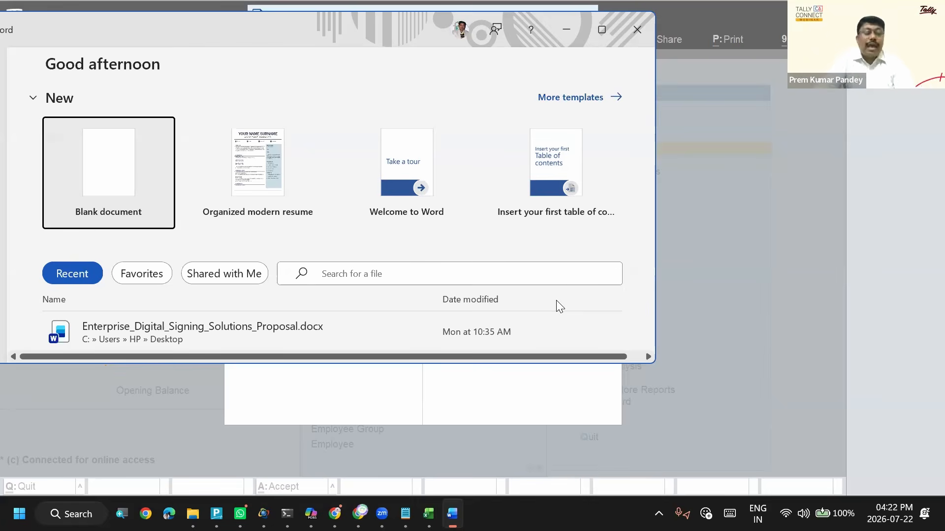
# - Switch to the Tally Account Creation Control Management workbook in Excel and change the Voucher Type Name header on Accounting Voucher to vch type
pyautogui.hotkey('alt', 'Tab')
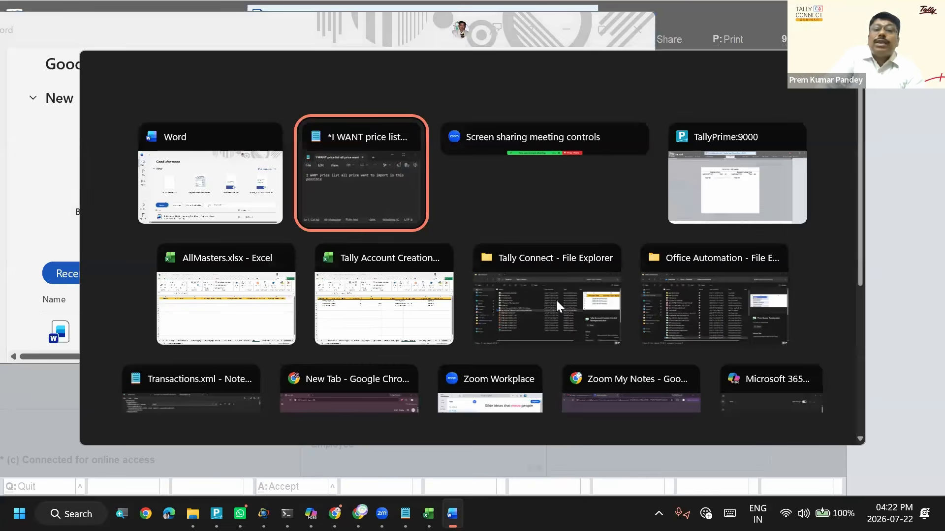
pyautogui.press('Tab')
pyautogui.press('Tab')
pyautogui.press('Tab')
pyautogui.press('Tab')
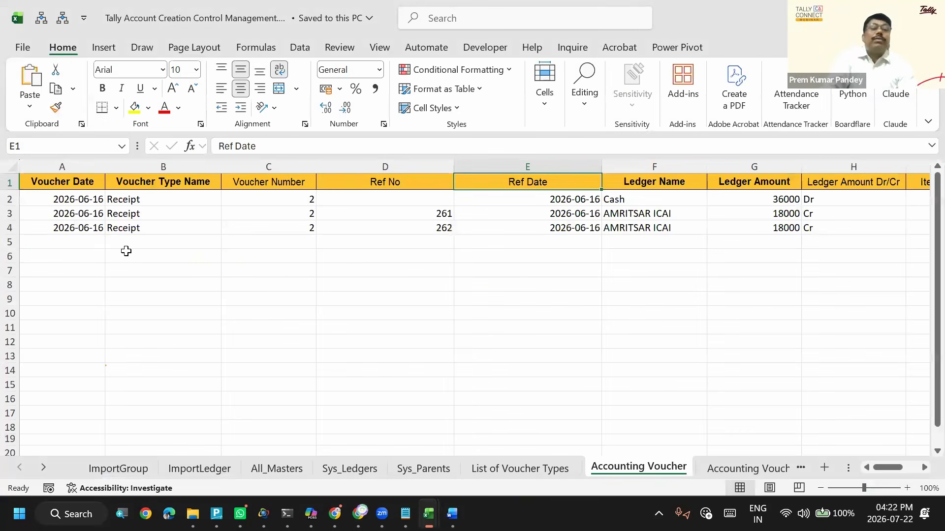
pyautogui.click(126, 251)
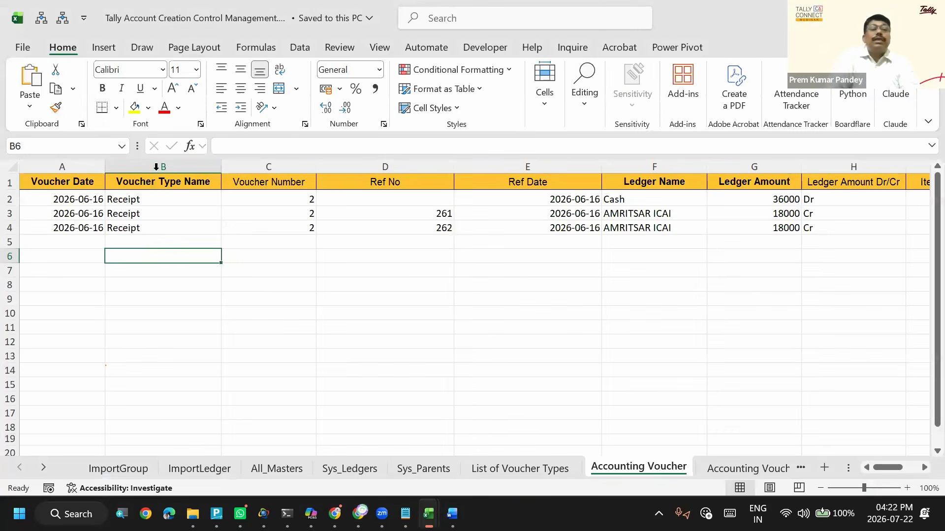
pyautogui.click(150, 186)
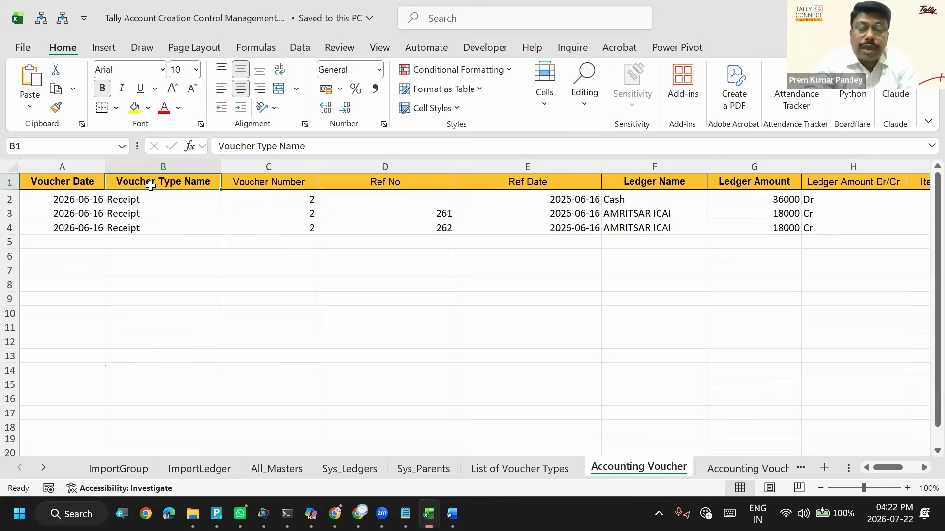
pyautogui.press('XF86AudioRaiseVolume')
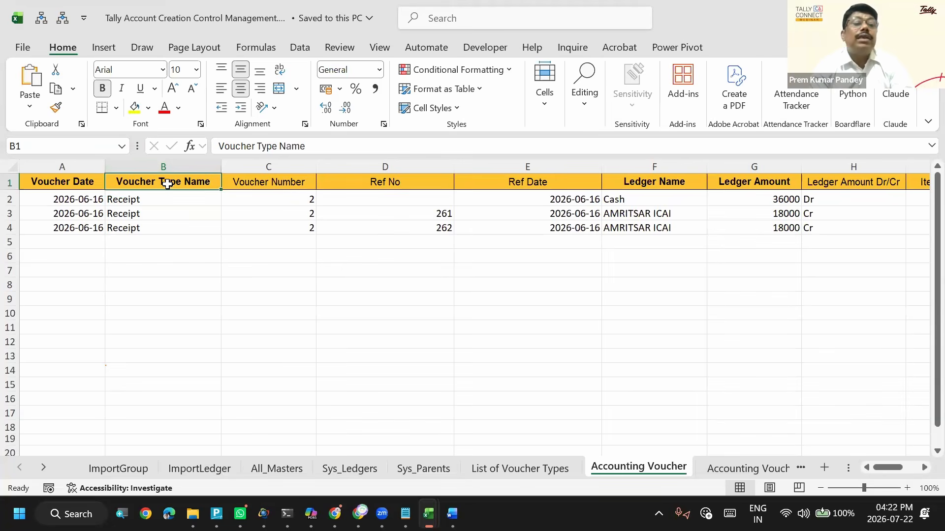
pyautogui.write('vch type')
pyautogui.press('Return')
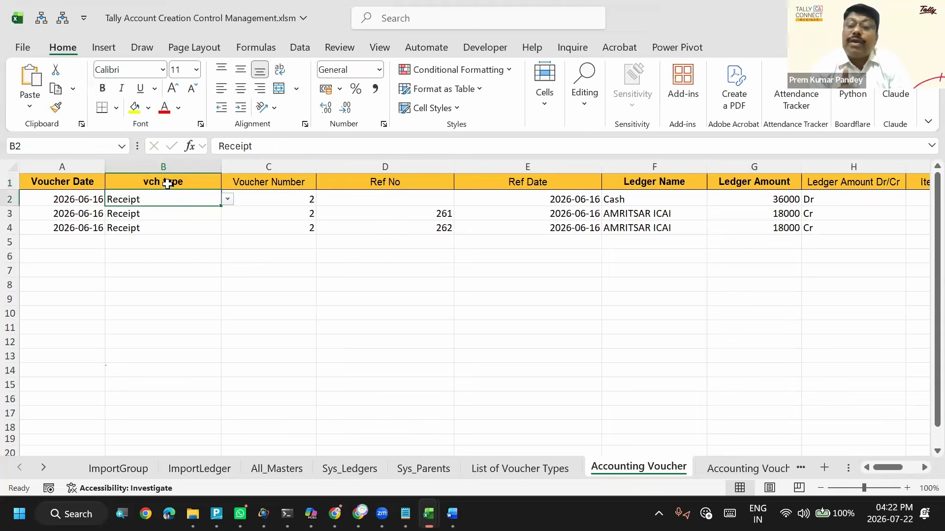
# - Review the voucher type and voucher date columns on the Accounting Voucher sheet, and switch back to TallyPrime
pyautogui.click(159, 182)
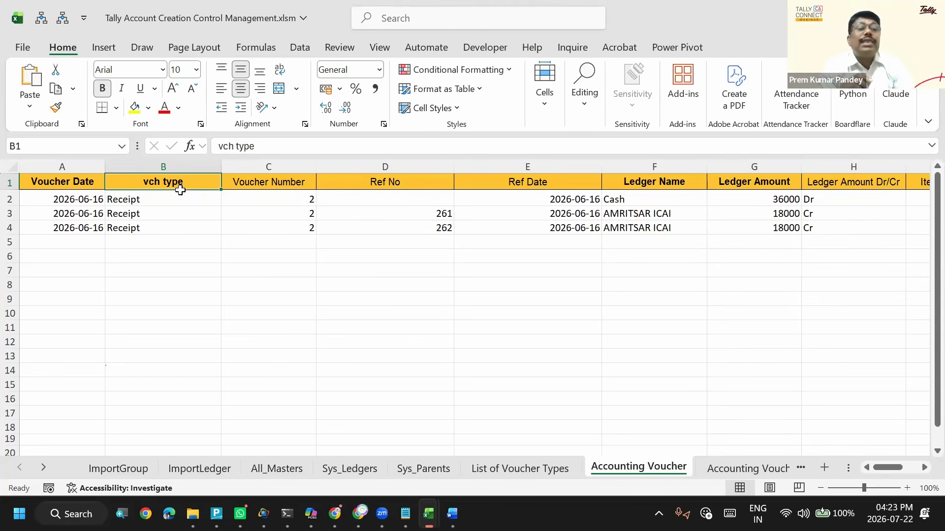
pyautogui.click(186, 211)
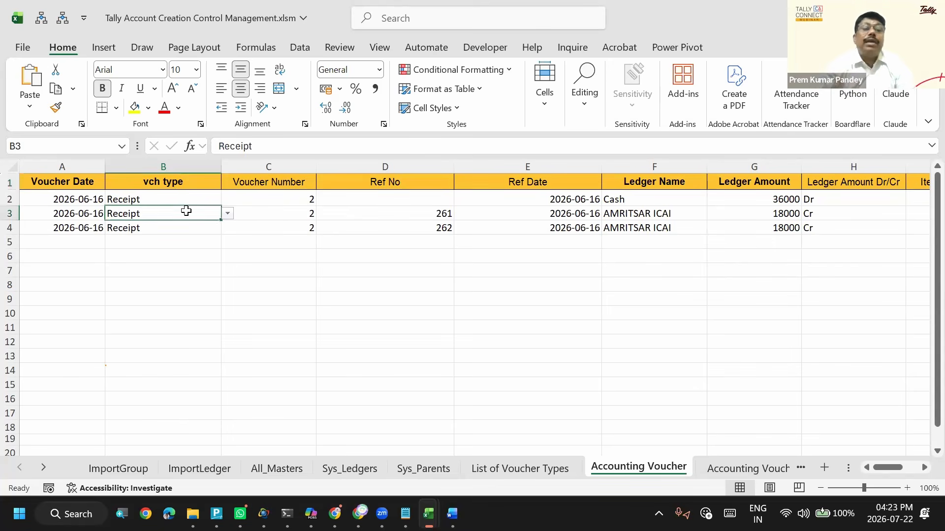
pyautogui.click(175, 184)
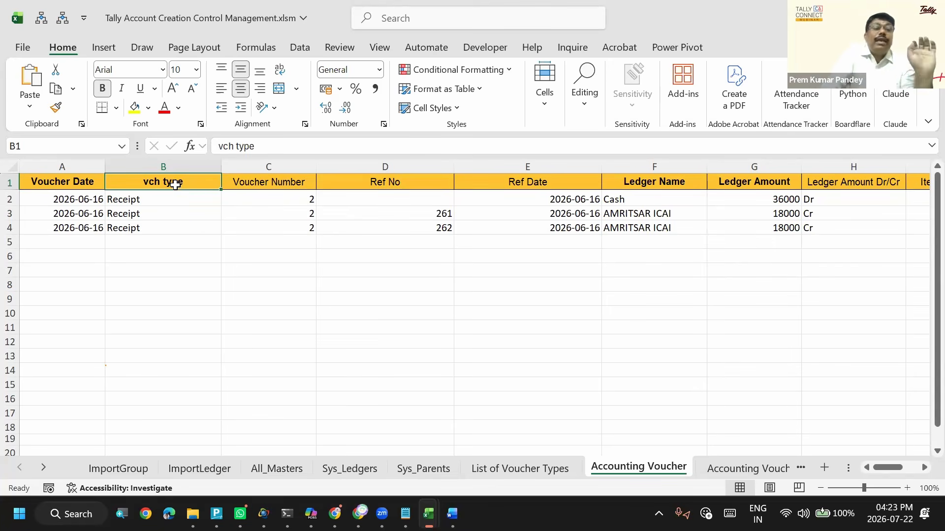
pyautogui.press('Left')
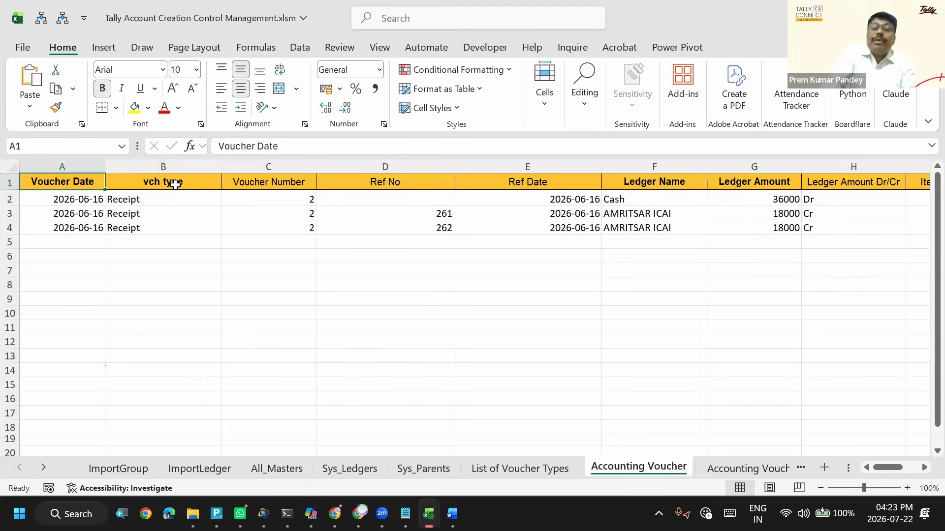
pyautogui.press('Down')
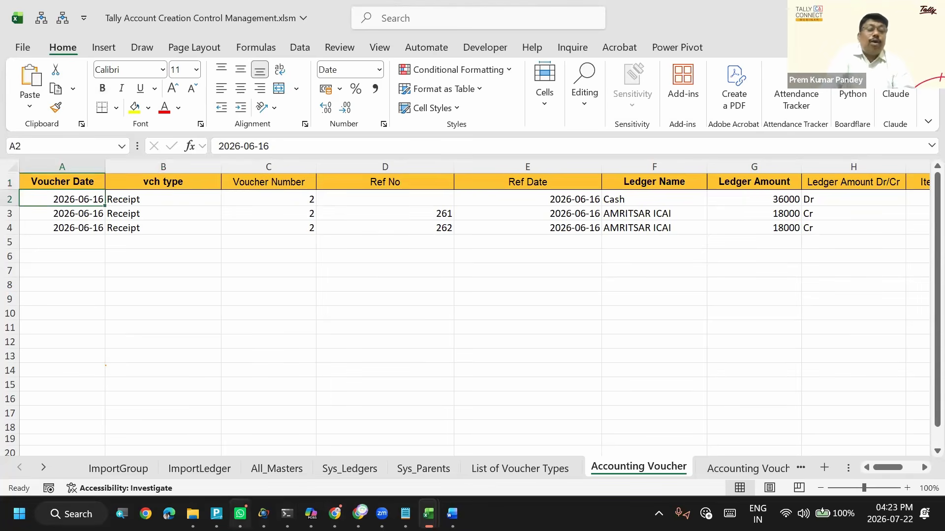
pyautogui.click(216, 514)
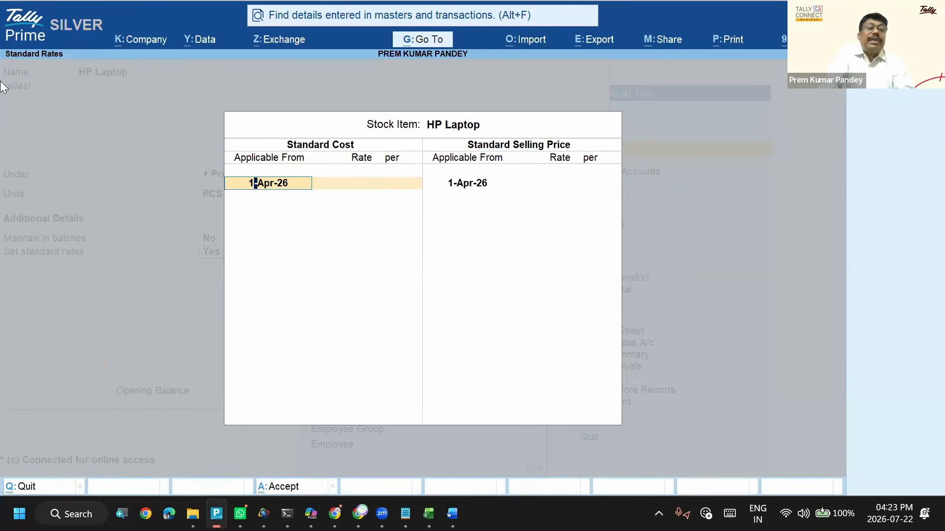
# - Leave the HP Laptop standard rates and stock item creation for the Gateway of Tally, and switch to the Excel workbook
pyautogui.press('Escape')
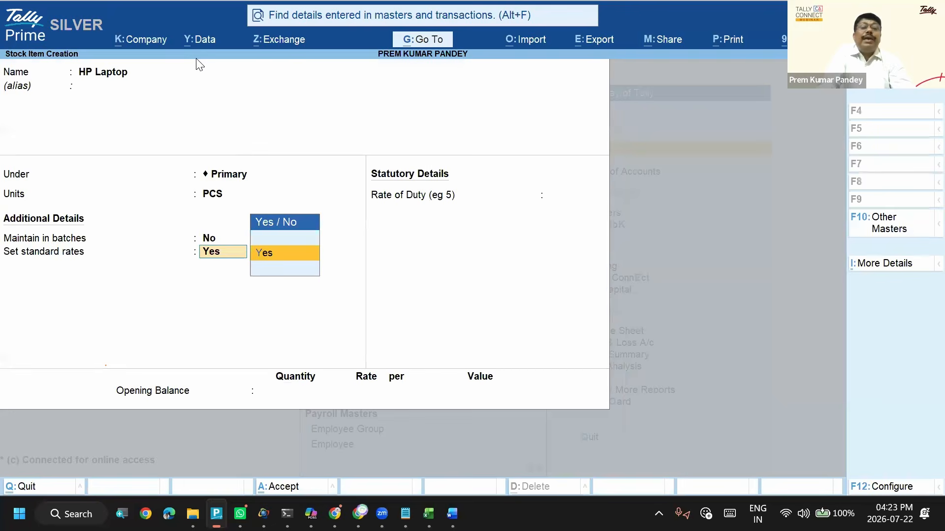
pyautogui.press('Escape')
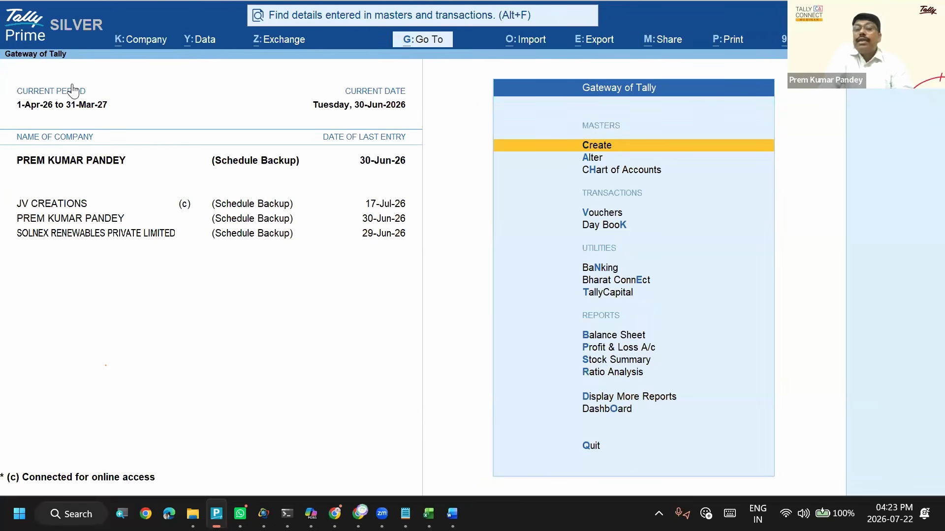
pyautogui.click(377, 98)
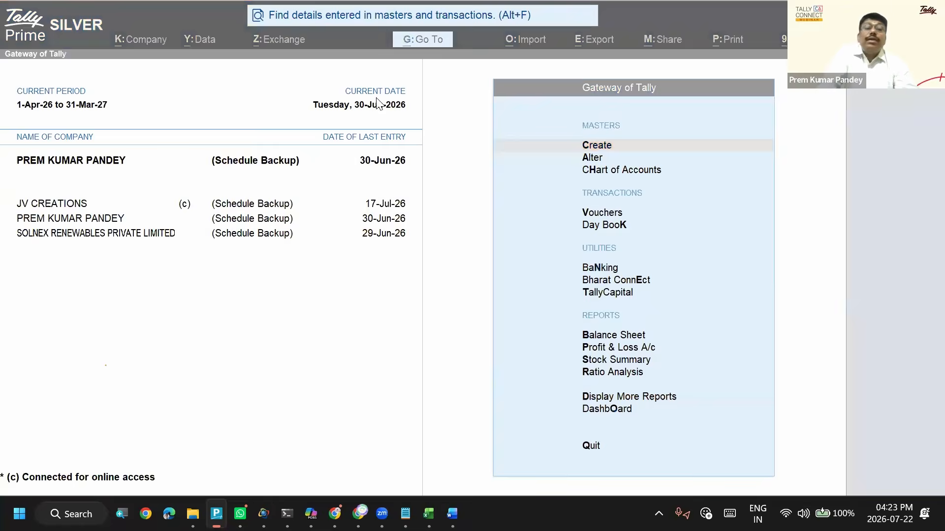
pyautogui.hotkey('alt', 'Tab')
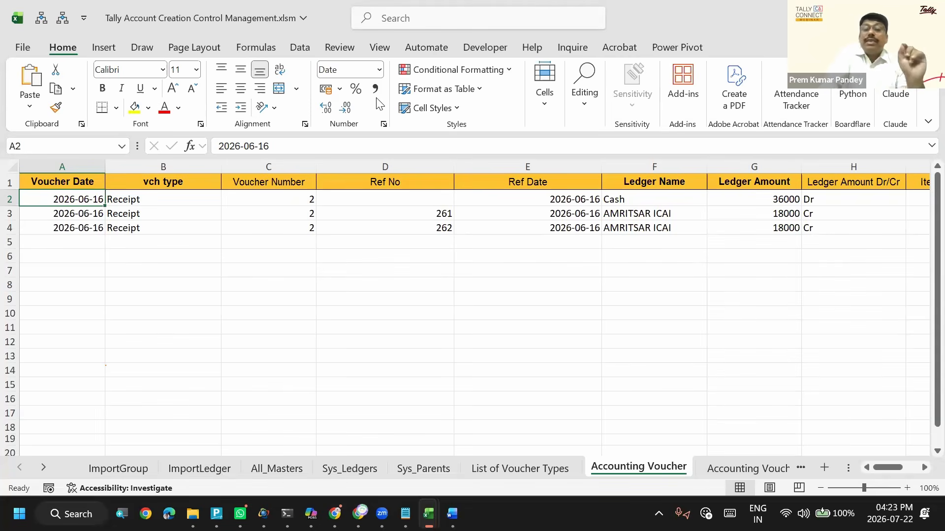
# - Review the Accounting Voucher column headers from Voucher Date through Ledger Name and Ledger Amount to Item Amount
pyautogui.click(81, 218)
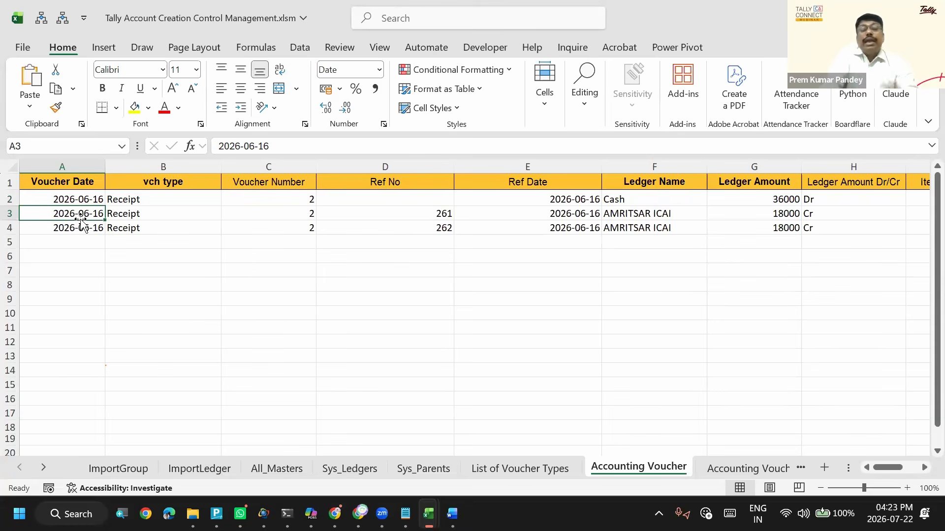
pyautogui.click(89, 175)
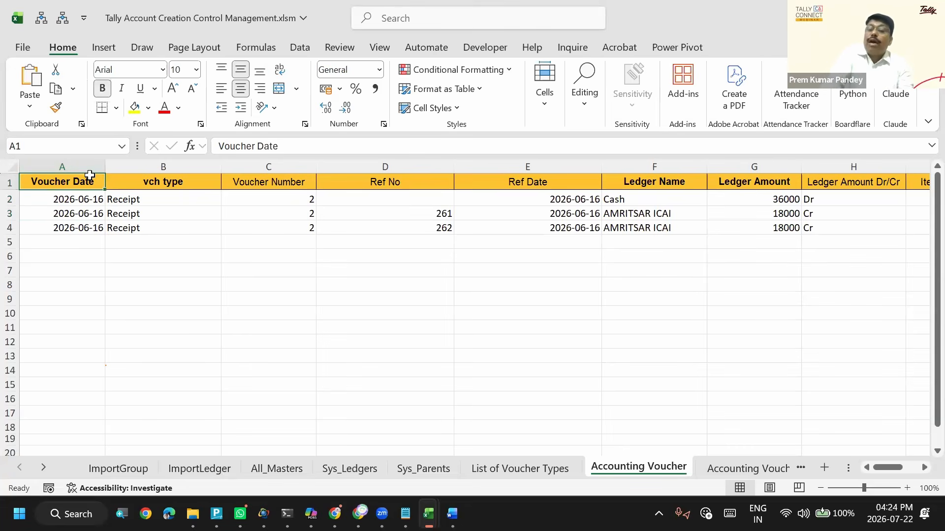
pyautogui.press('Right')
pyautogui.press('Right')
pyautogui.press('Right')
pyautogui.press('Right')
pyautogui.press('Right')
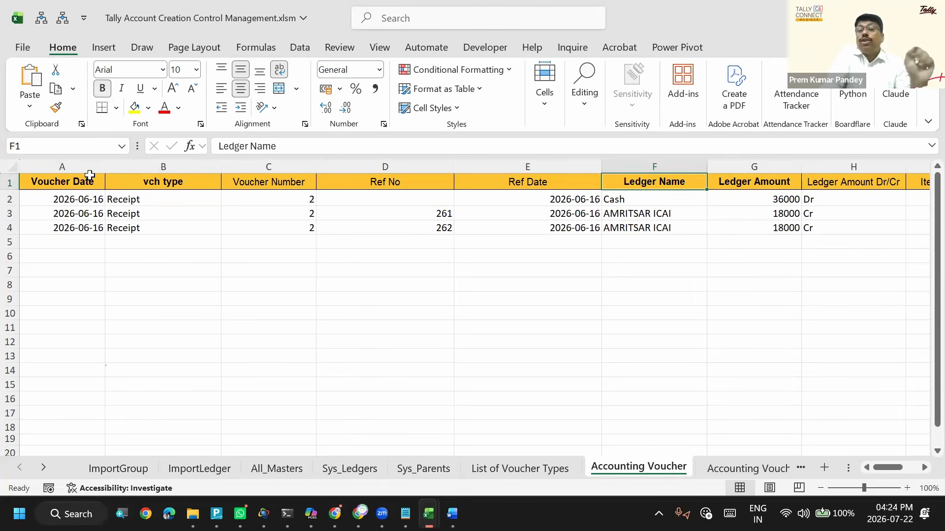
pyautogui.press('Right')
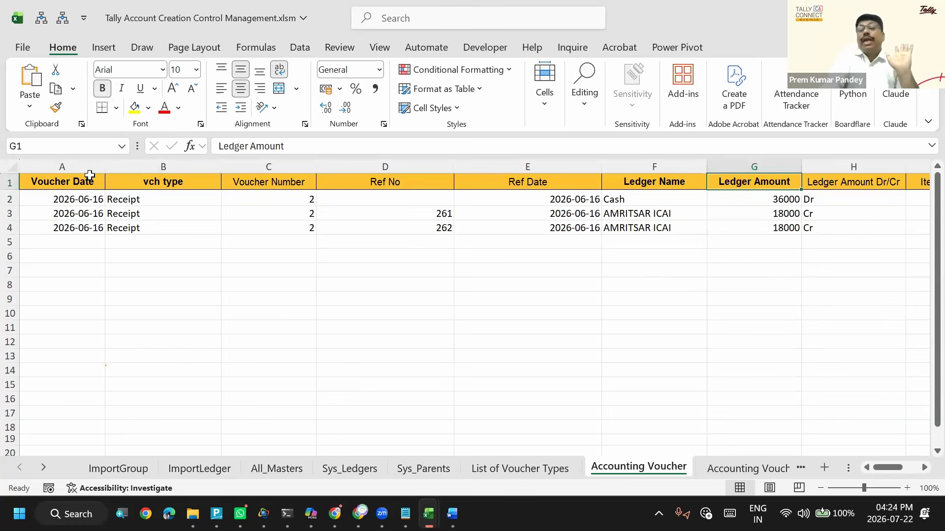
pyautogui.press('Right')
pyautogui.press('Right')
pyautogui.press('Right')
pyautogui.press('Right')
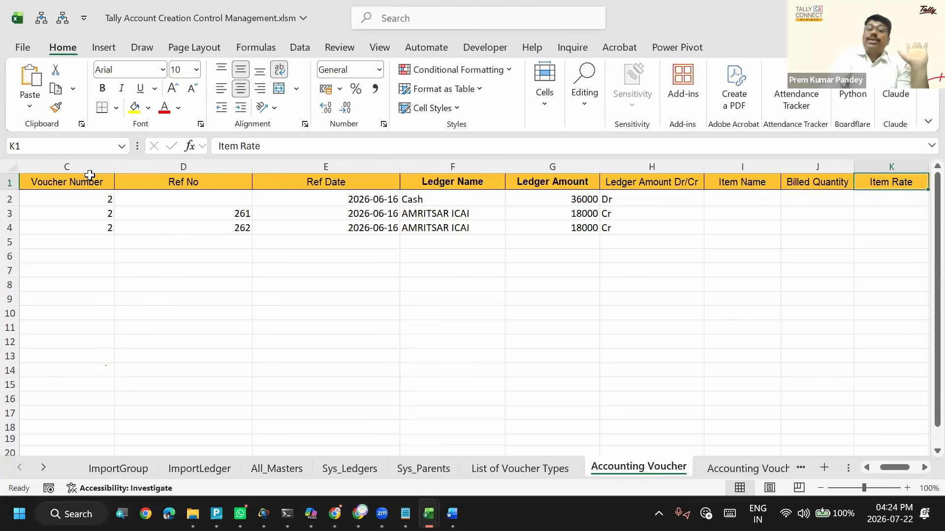
pyautogui.press('Right')
pyautogui.press('Right')
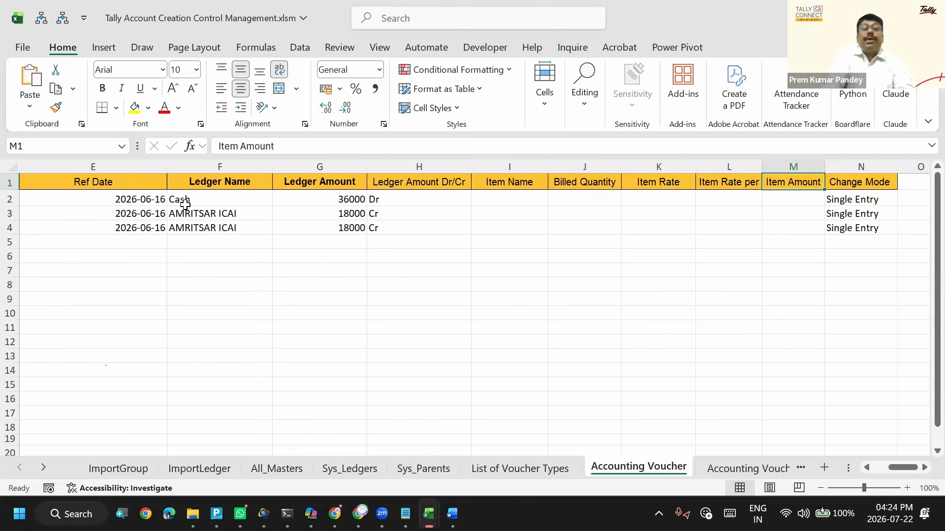
# - Try to re-enter the ledger name AMRITSAR ICAI in F3 on the Accounting Voucher sheet
pyautogui.click(222, 212)
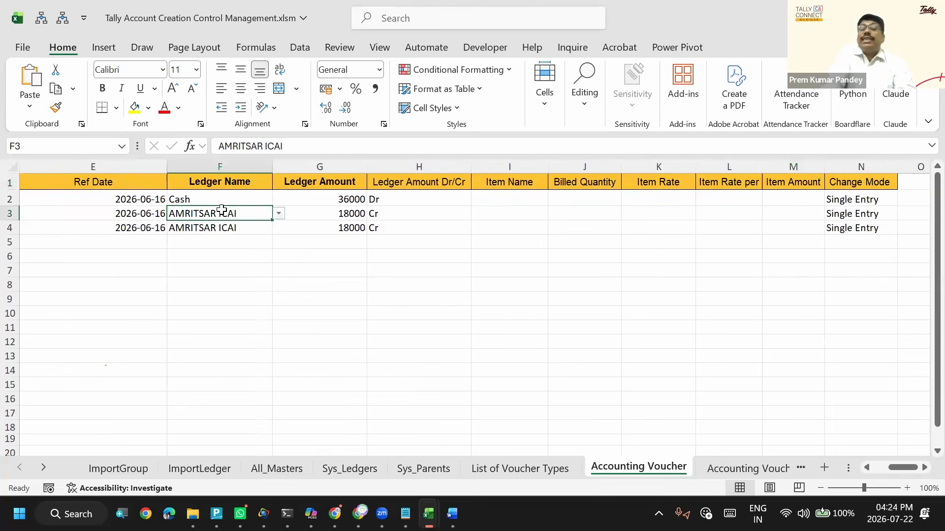
pyautogui.doubleClick(252, 215)
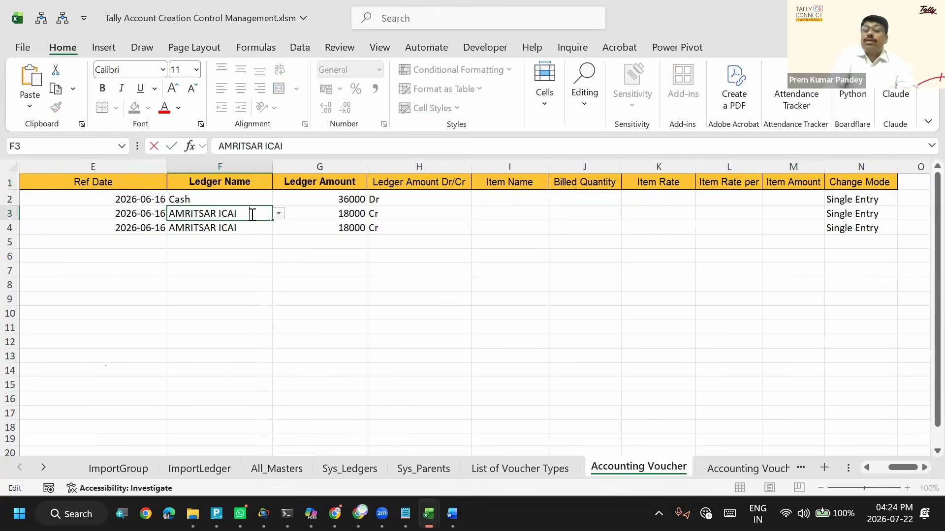
pyautogui.press('Return')
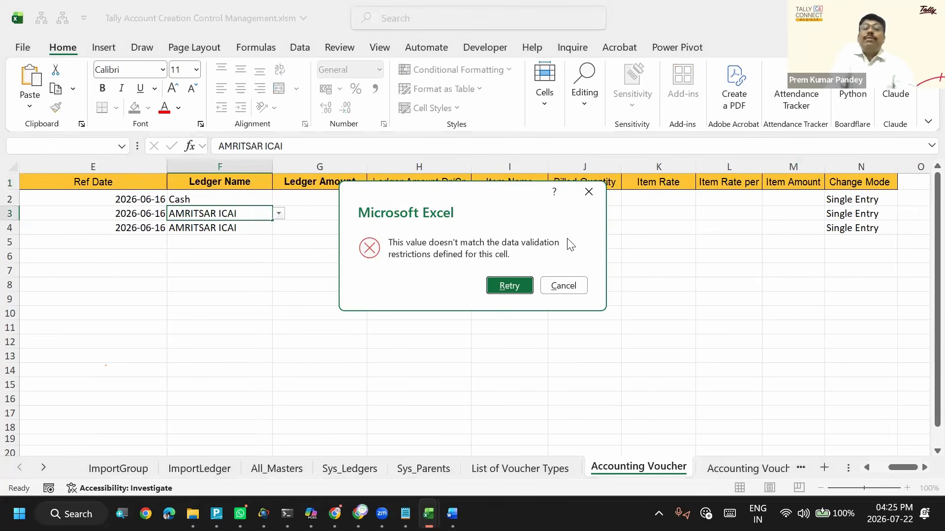
pyautogui.press('Escape')
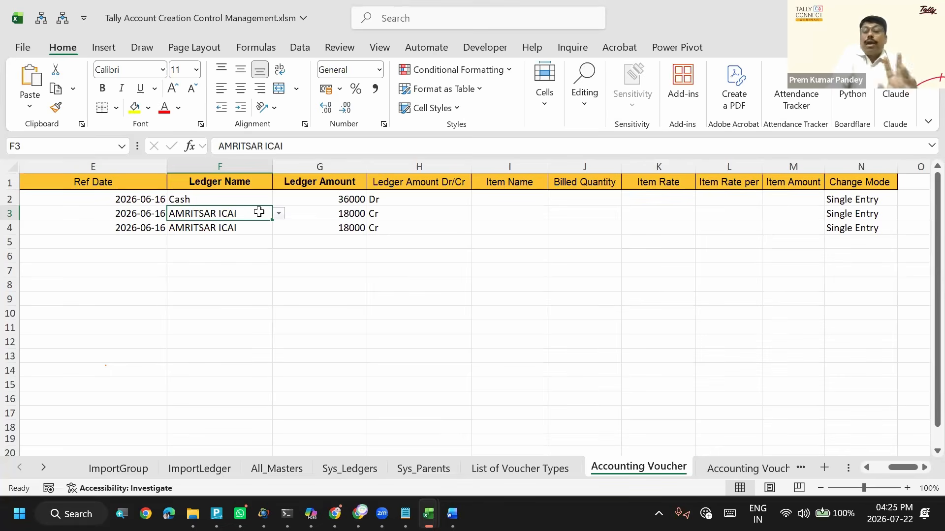
pyautogui.hotkey('alt', 'Tab')
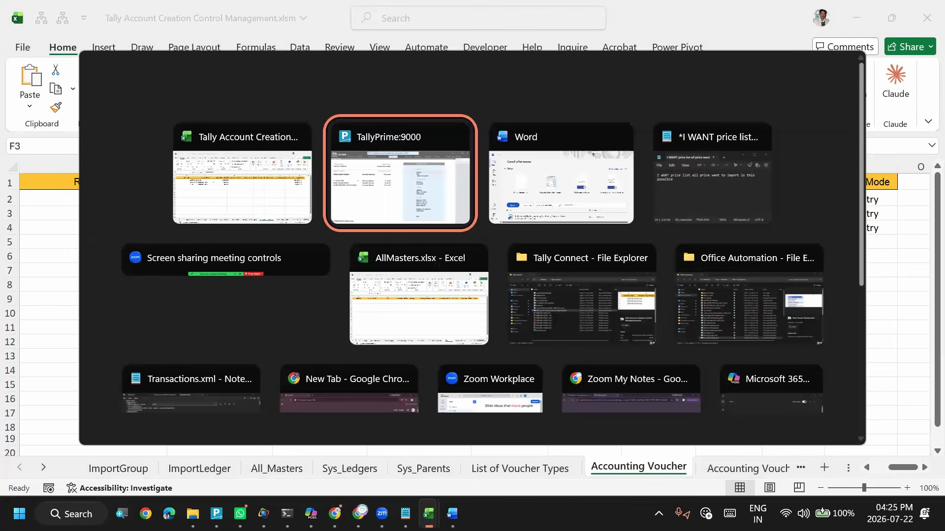
pyautogui.press('Escape')
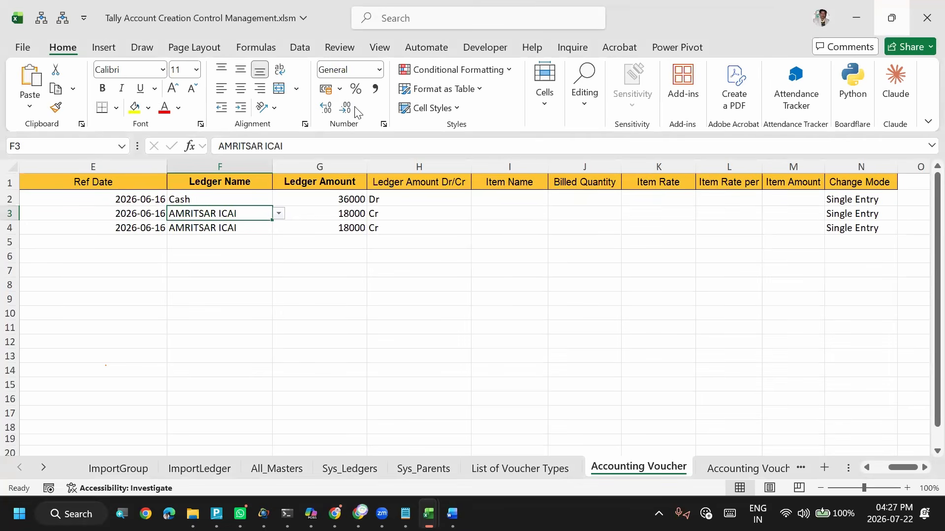
pyautogui.hotkey('alt', 'Tab')
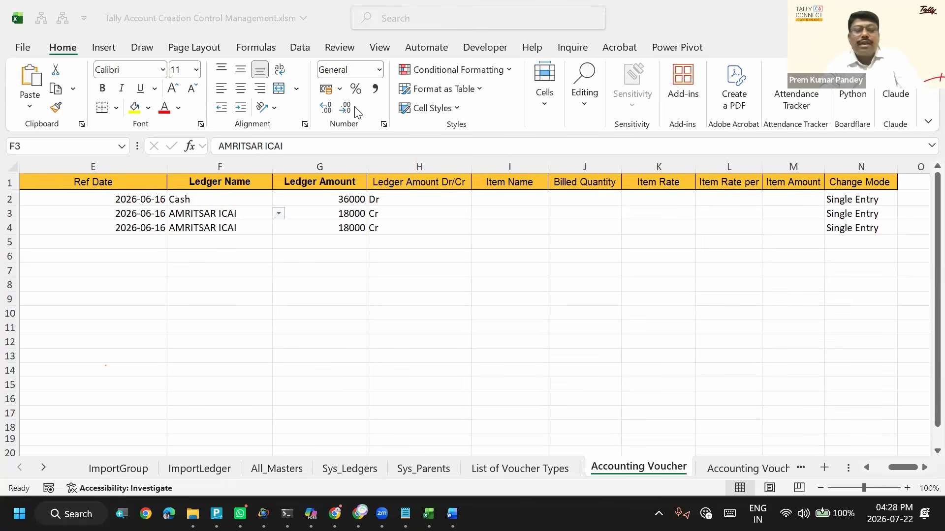
pyautogui.hotkey('alt', 'Tab')
pyautogui.hotkey('alt', 'Tab')
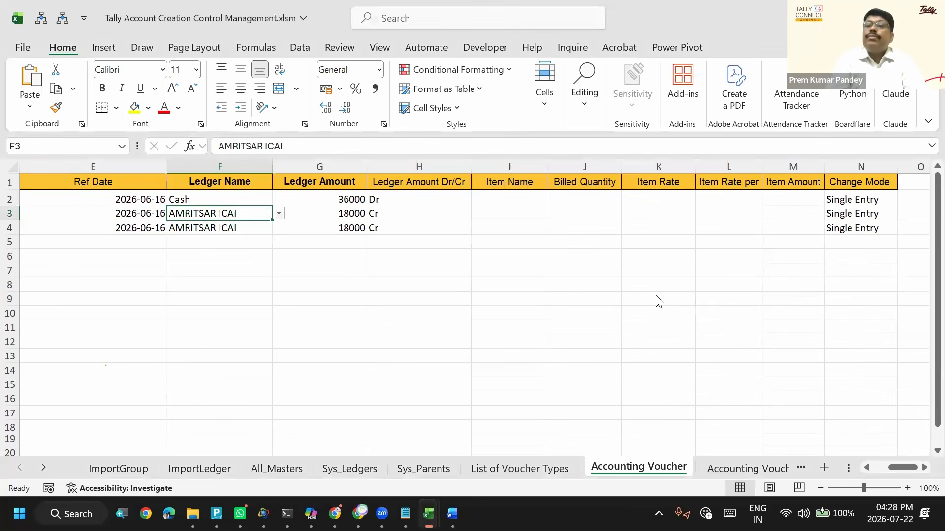
# - Enter the sample item hp lapotop in F10 and the current date 2026-07-22 in E10 on the Accounting Voucher sheet
pyautogui.click(251, 317)
pyautogui.write('hp')
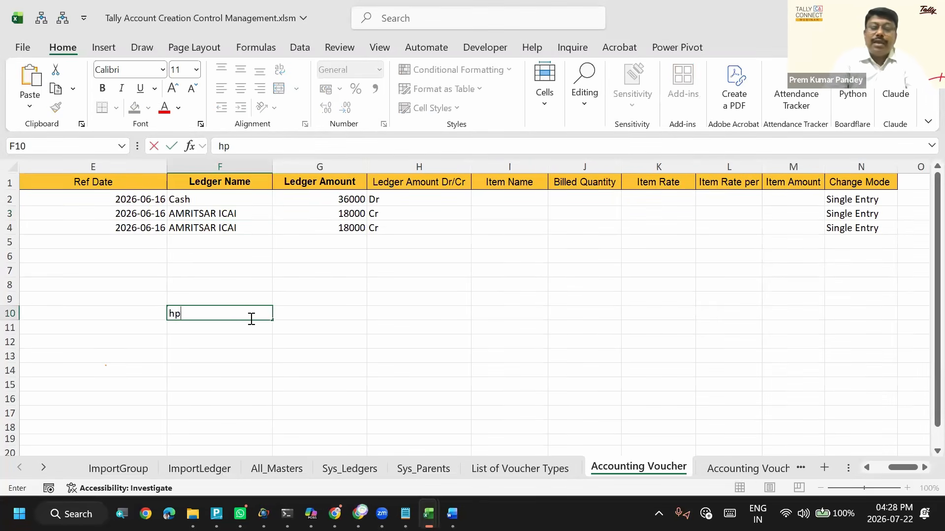
pyautogui.write(' lapotop')
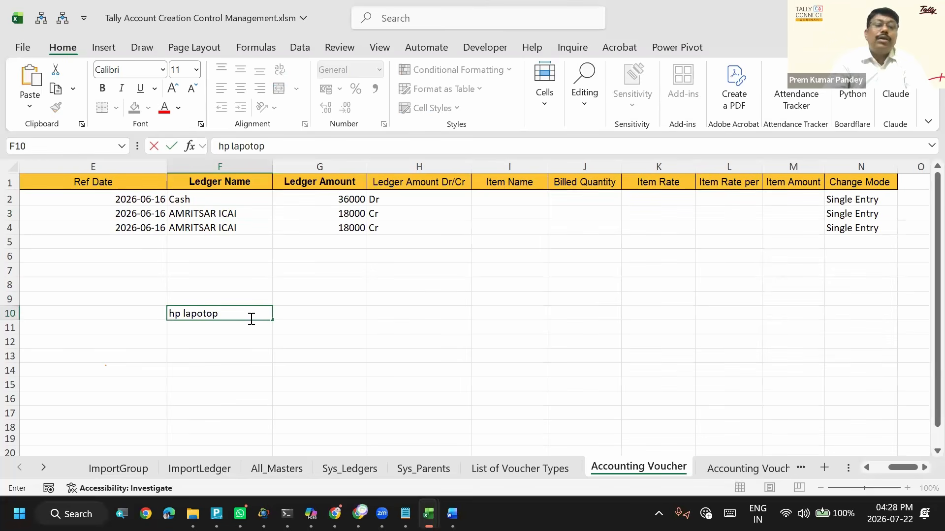
pyautogui.press('Left')
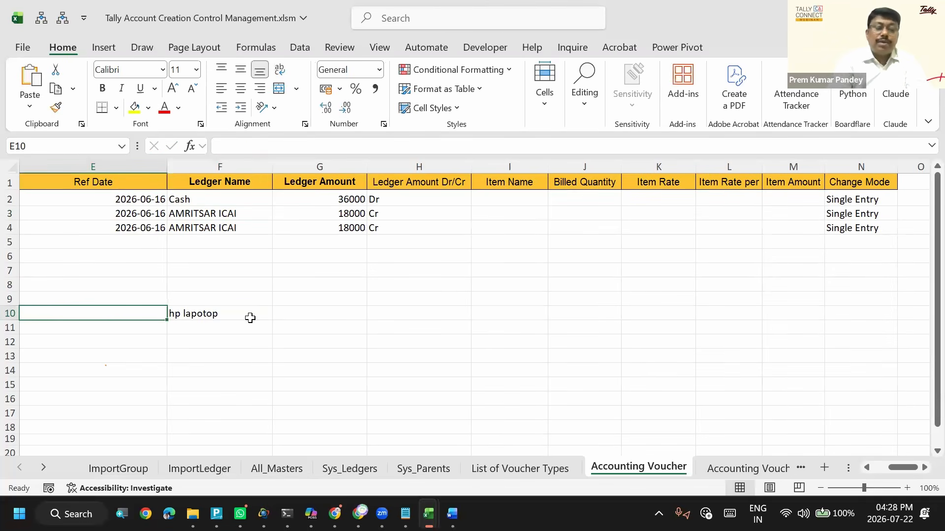
pyautogui.hotkey('ctrl', 'h')
pyautogui.press('Escape')
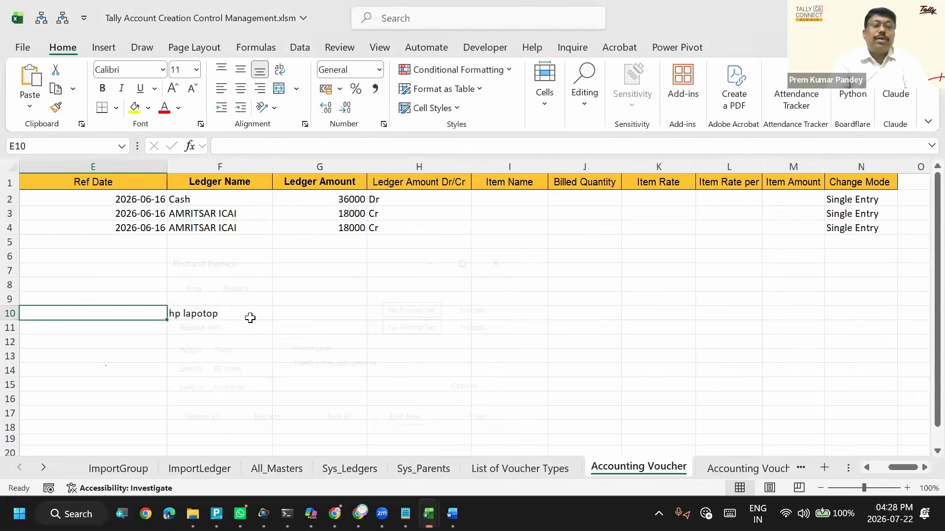
pyautogui.hotkey('ctrl', ';')
pyautogui.press('Return')
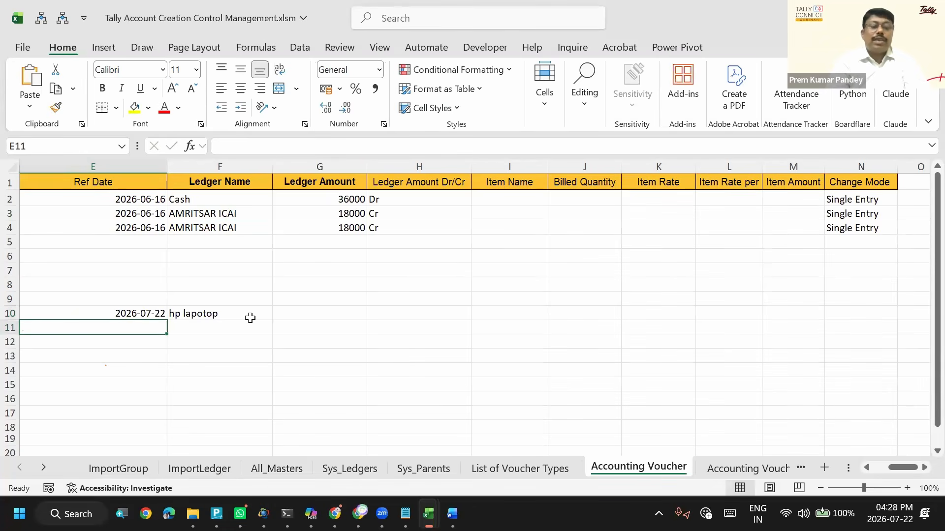
# - Copy the sample date and item name from row 10 down into row 11
pyautogui.hotkey('ctrl', 'd')
pyautogui.press('Right')
pyautogui.hotkey('ctrl', 'd')
# - Enter the sample amounts for the two hp lapotop rows, 100000 in G10 and 110000 in G11
pyautogui.press('Up')
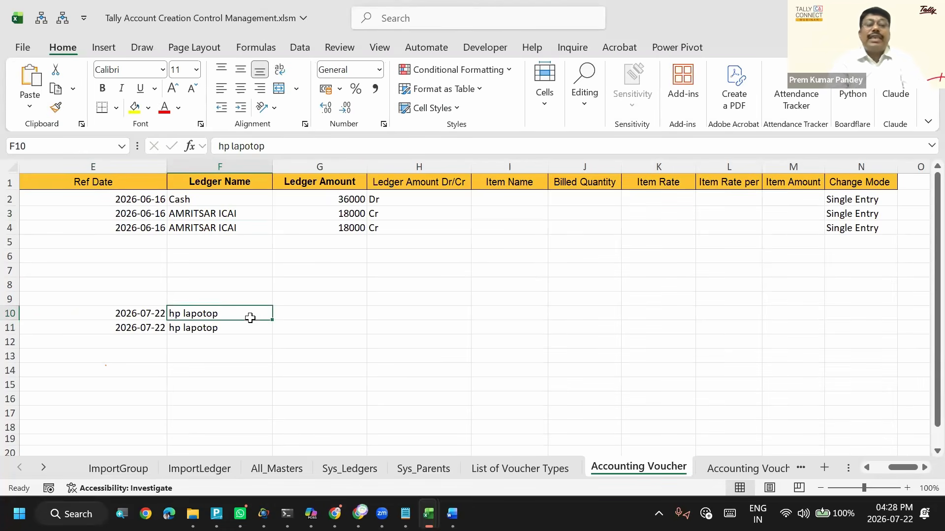
pyautogui.press('Right')
pyautogui.write('100000')
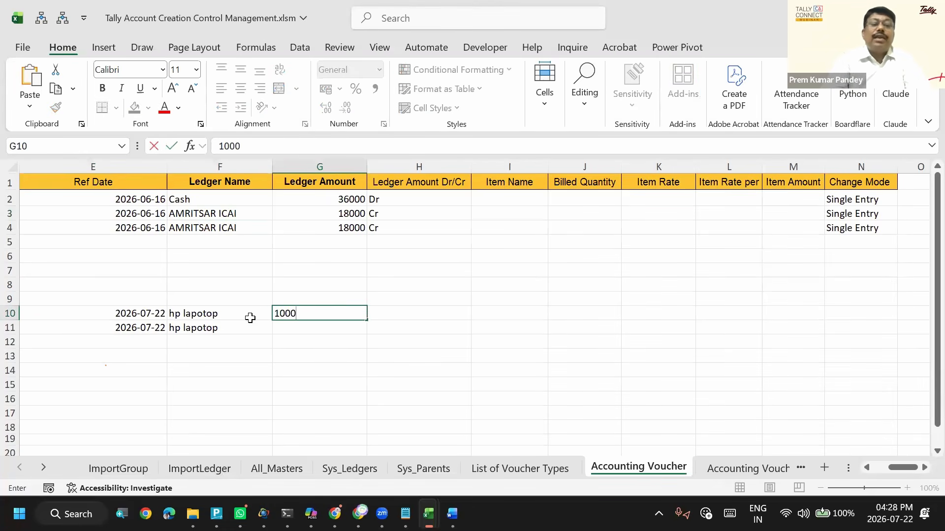
pyautogui.press('Return')
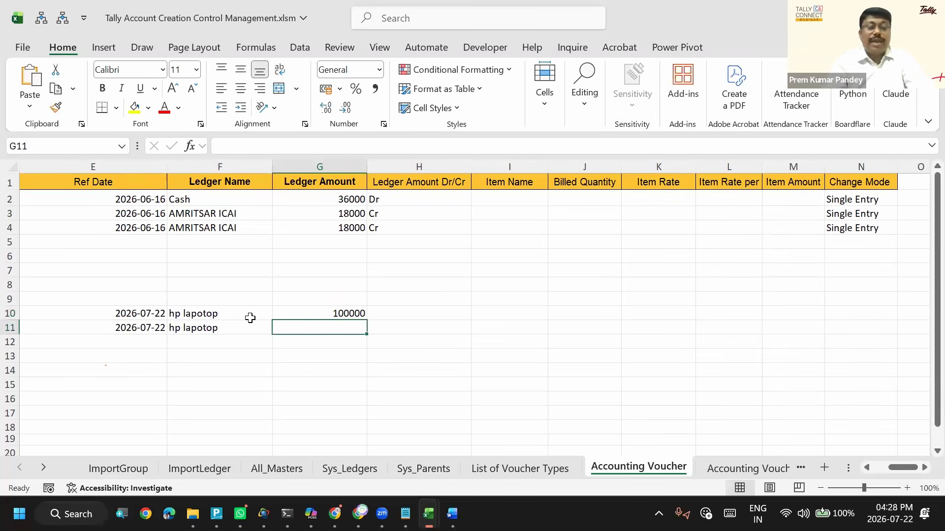
pyautogui.hotkey('ctrl', 'd')
pyautogui.press('F2')
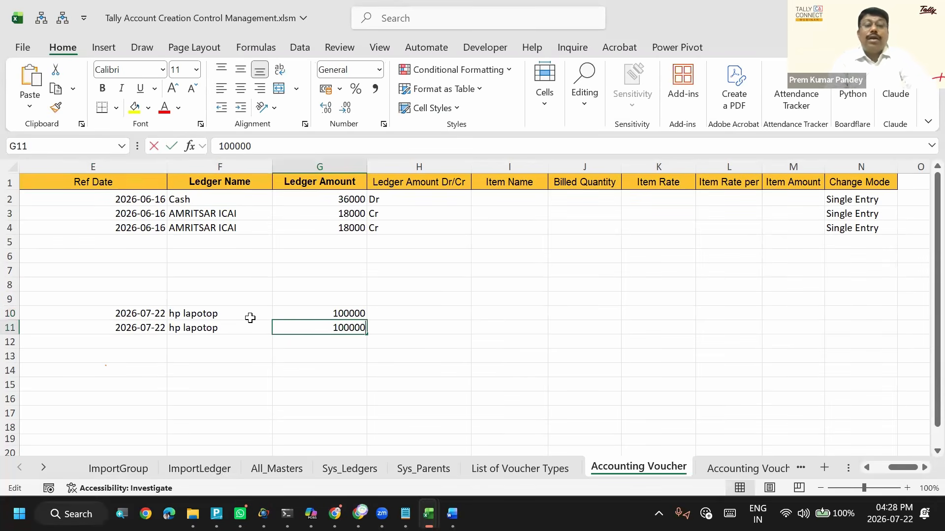
pyautogui.hotkey('shift', 'Left')
pyautogui.write('1')
pyautogui.press('Return')
pyautogui.press('Up')
pyautogui.press('Up')
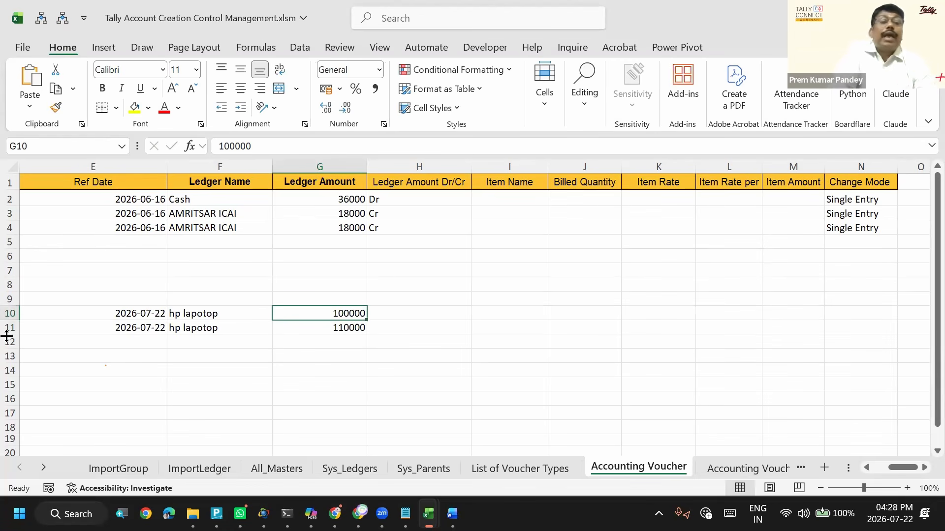
# - Compare the dates, item names and amounts of the two sample rows in E10:G11
pyautogui.click(218, 313)
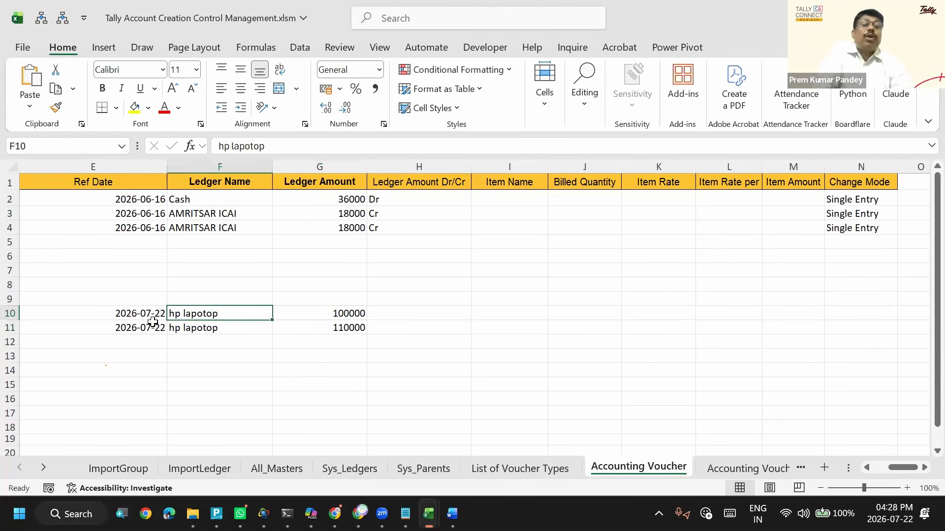
pyautogui.click(362, 313)
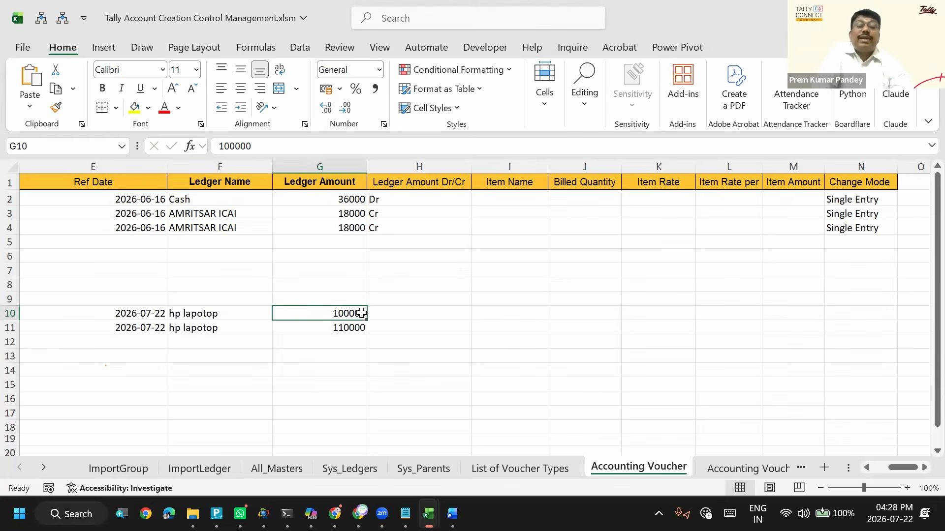
pyautogui.moveTo(365, 319); pyautogui.dragTo(365, 328)
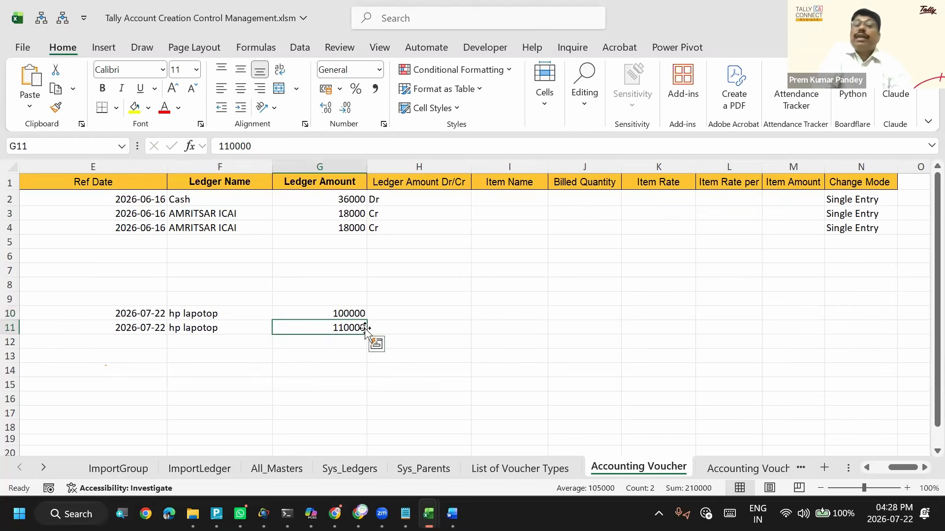
pyautogui.click(365, 328)
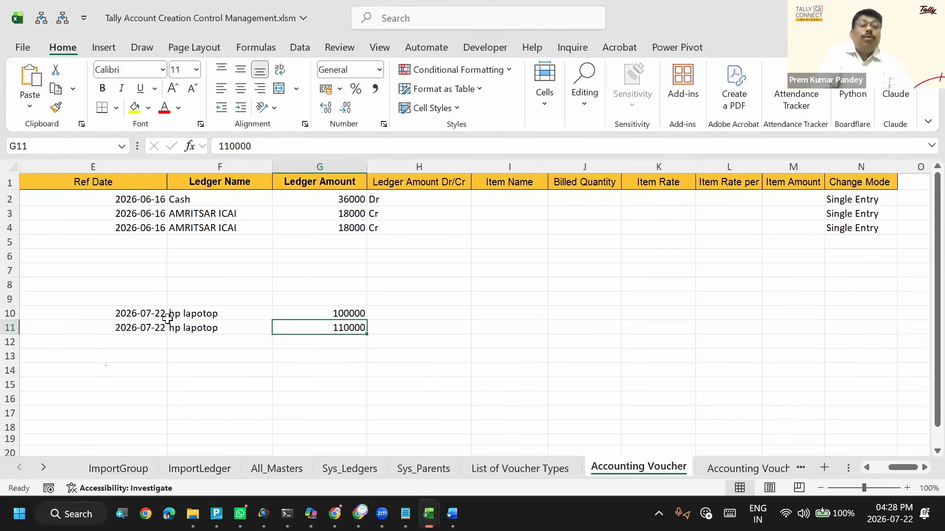
pyautogui.moveTo(141, 313); pyautogui.dragTo(328, 321)
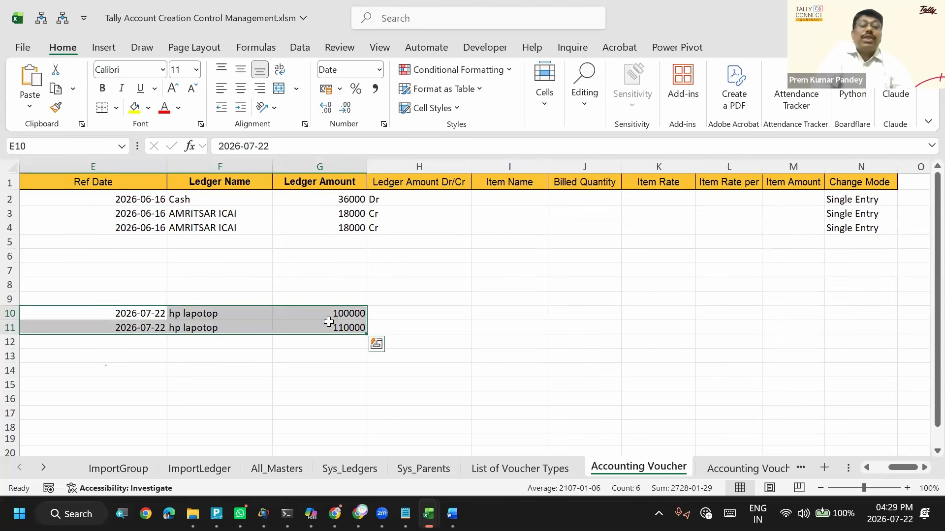
pyautogui.click(338, 325)
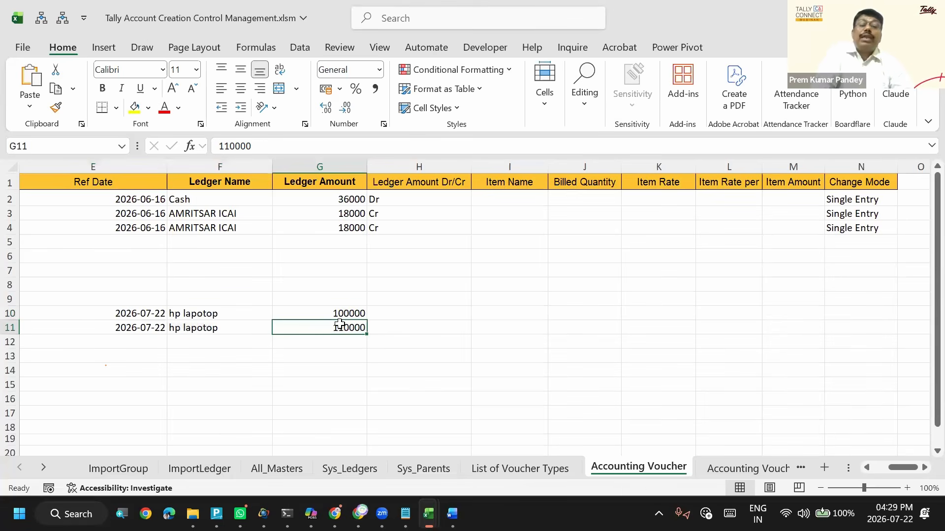
# - Copy the date, item name and amount from sample row 11 down into E12:G12
pyautogui.press('Left')
pyautogui.press('Left')
pyautogui.press('Down')
pyautogui.hotkey('ctrl', 'd')
pyautogui.press('Right')
pyautogui.hotkey('ctrl', 'd')
pyautogui.press('Right')
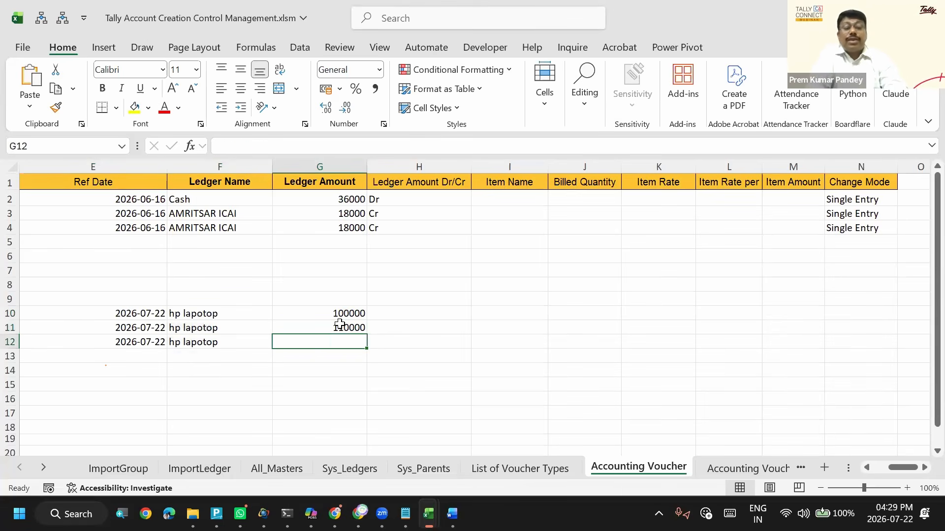
pyautogui.hotkey('ctrl', 'd')
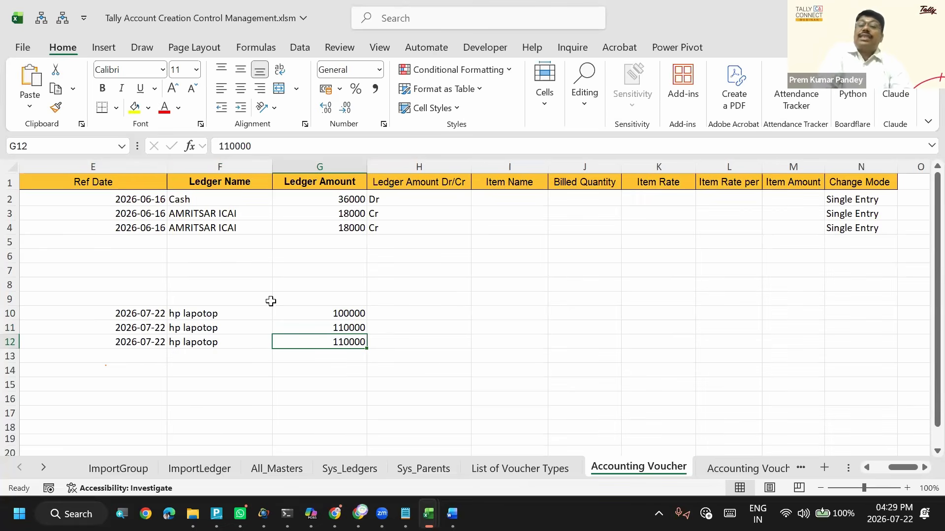
# - Compare the sample hp lapotop amounts in G10:G12
pyautogui.click(328, 329)
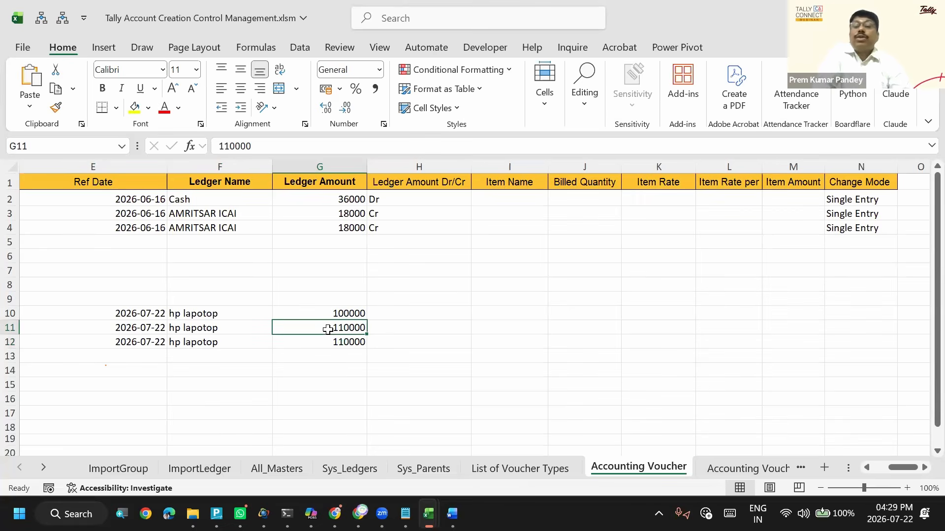
pyautogui.press('Down')
pyautogui.press('Up')
pyautogui.press('Down')
pyautogui.press('Up')
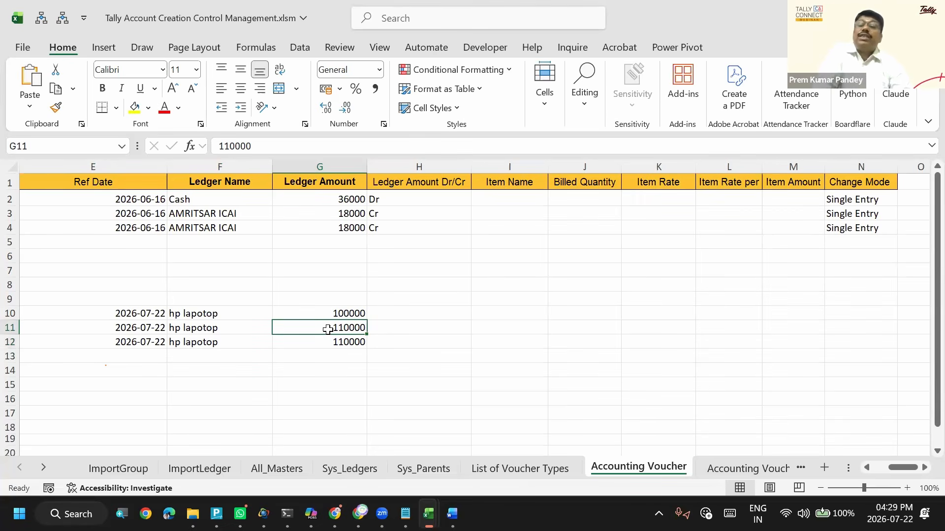
pyautogui.press('Up')
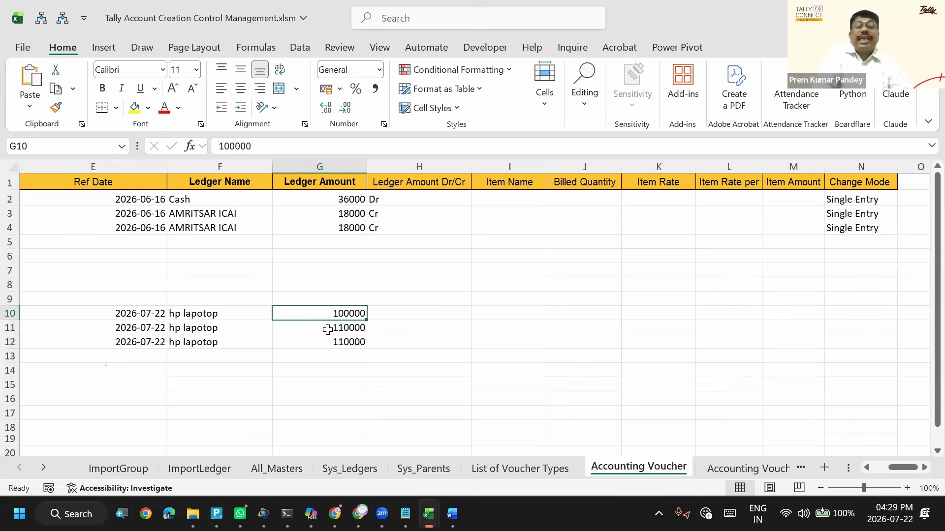
pyautogui.hotkey('shift', 'Down')
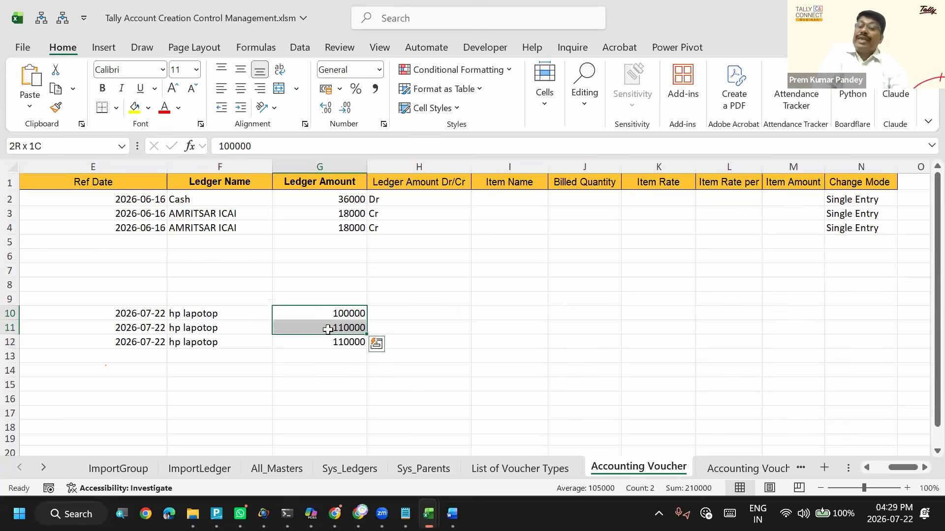
# - Check the dates and item names of the hp lapotop rows in columns E and F against their amounts in column G
pyautogui.press('Left')
pyautogui.press('Left')
pyautogui.hotkey('shift', 'Down')
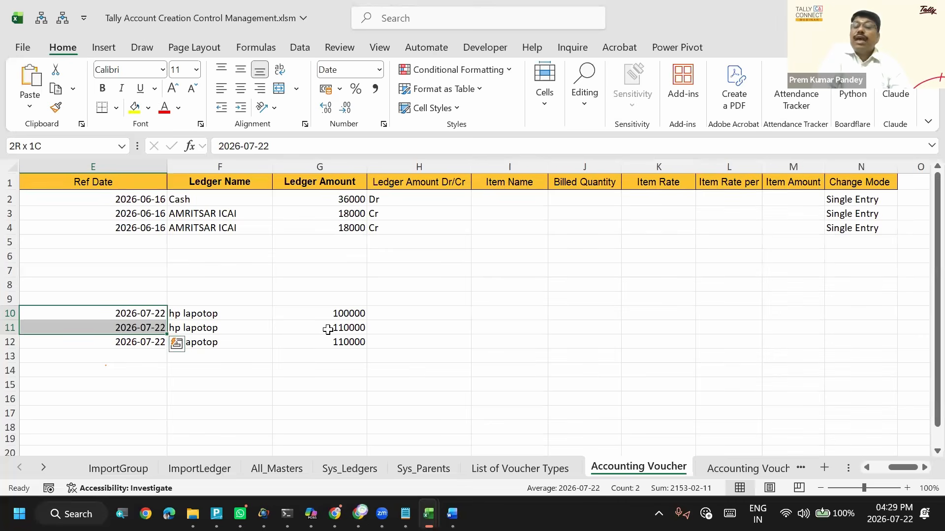
pyautogui.press('Right')
pyautogui.press('Right')
pyautogui.press('Down')
pyautogui.press('Up')
pyautogui.press('Down')
pyautogui.press('Up')
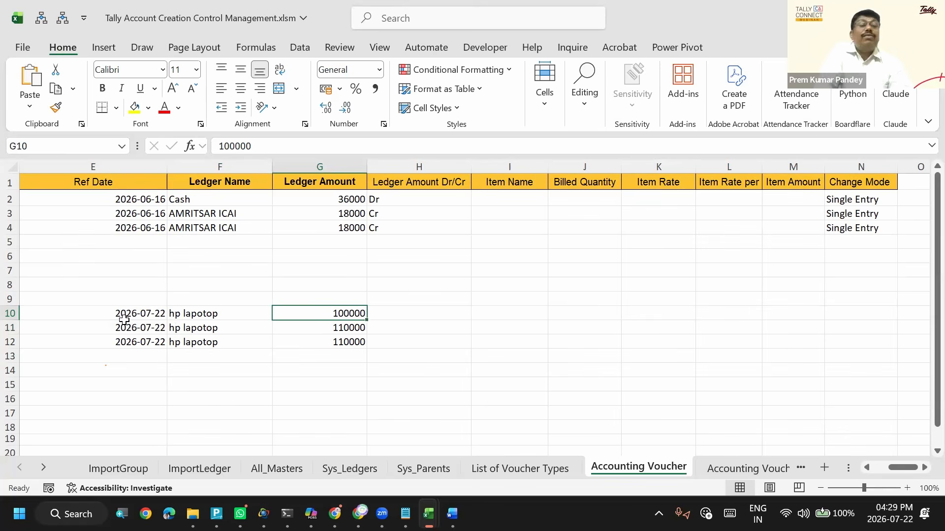
pyautogui.moveTo(130, 313); pyautogui.dragTo(268, 367)
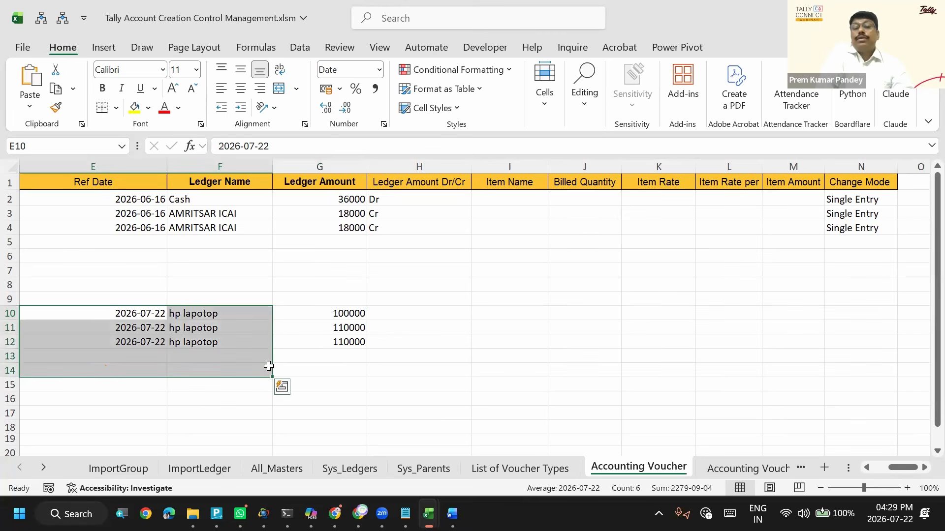
pyautogui.press('Right')
pyautogui.press('Right')
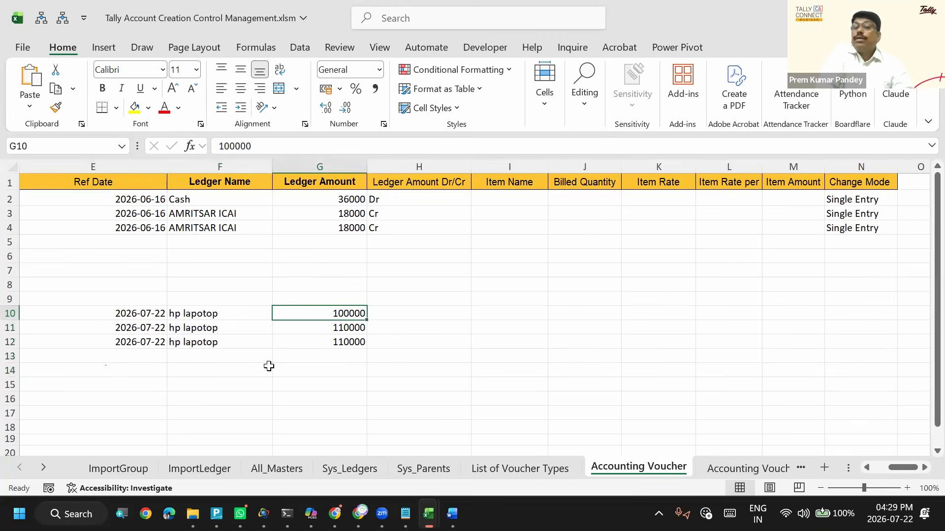
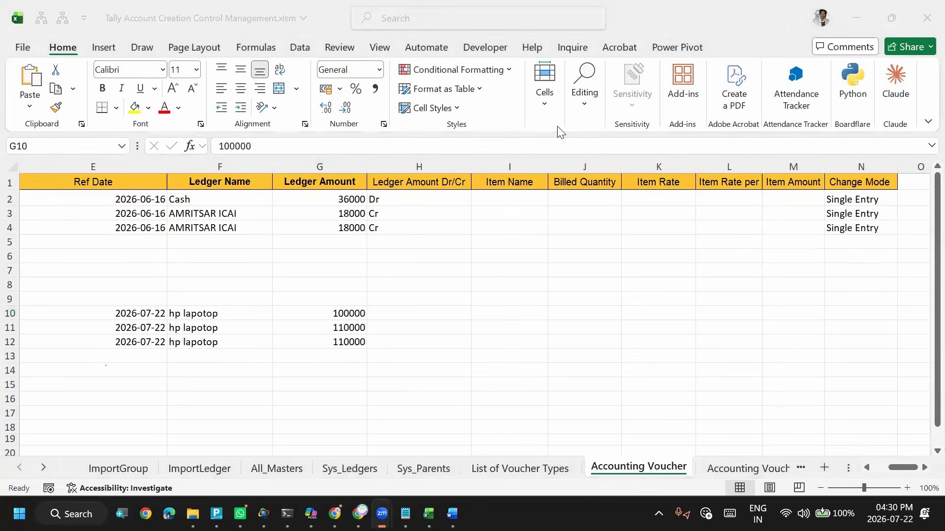
pyautogui.hotkey('alt', 'Tab')
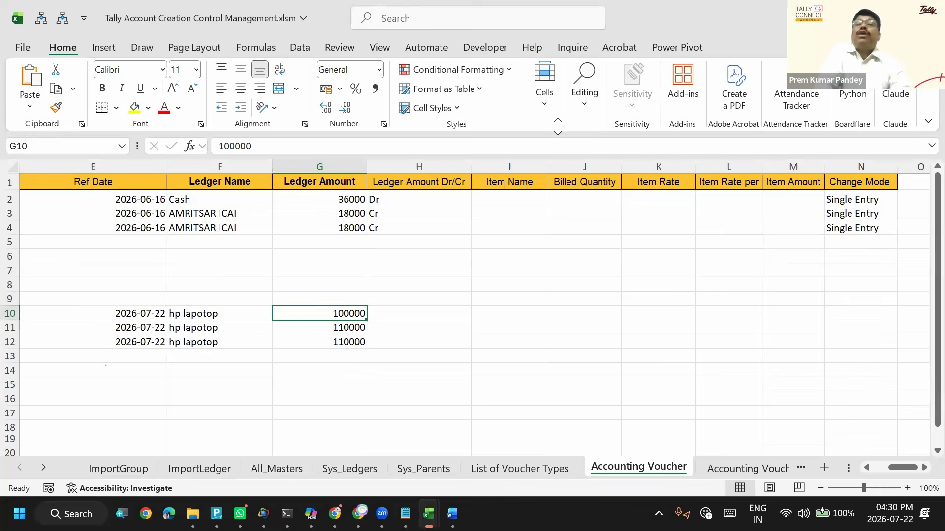
pyautogui.click(393, 424)
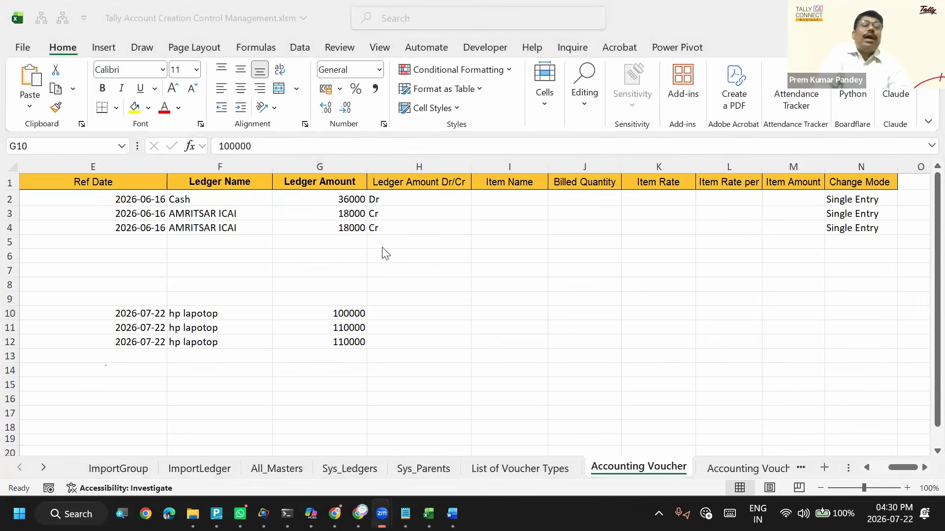
pyautogui.click(383, 248)
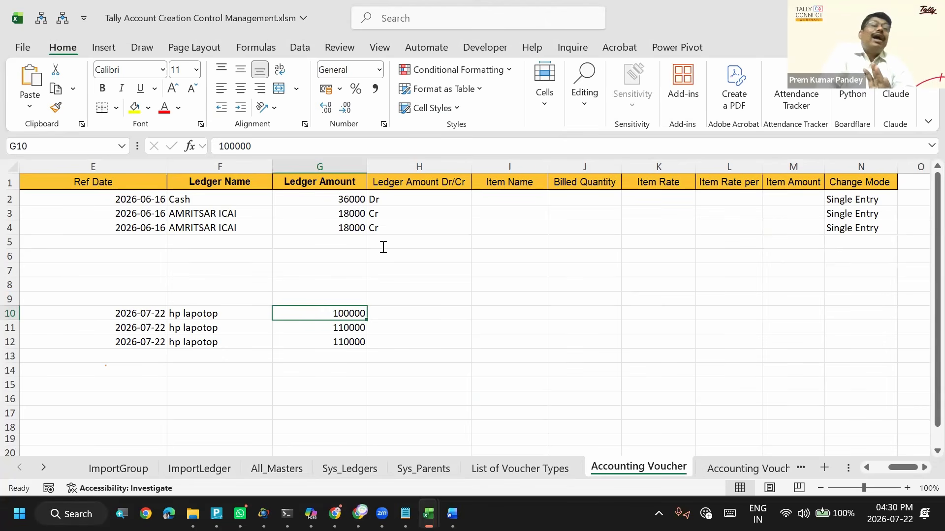
pyautogui.click(383, 247)
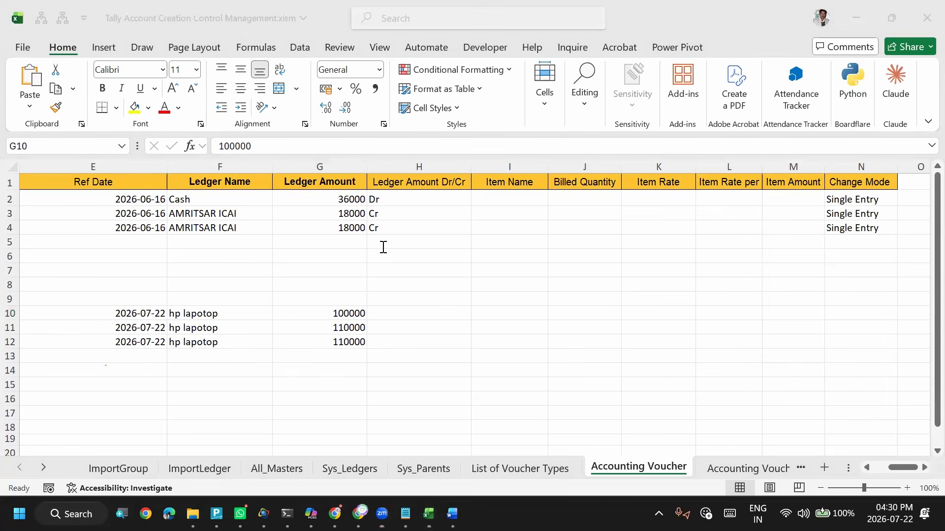
pyautogui.click(439, 274)
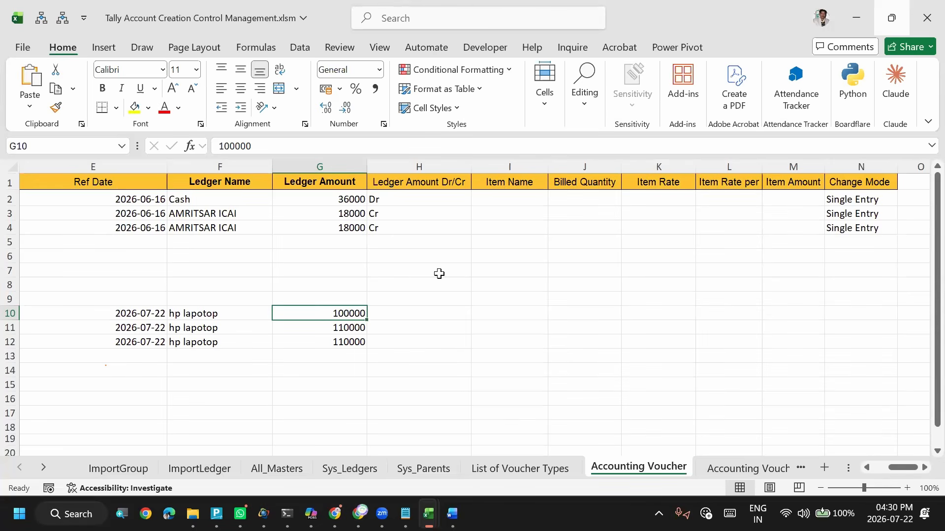
pyautogui.press('Down')
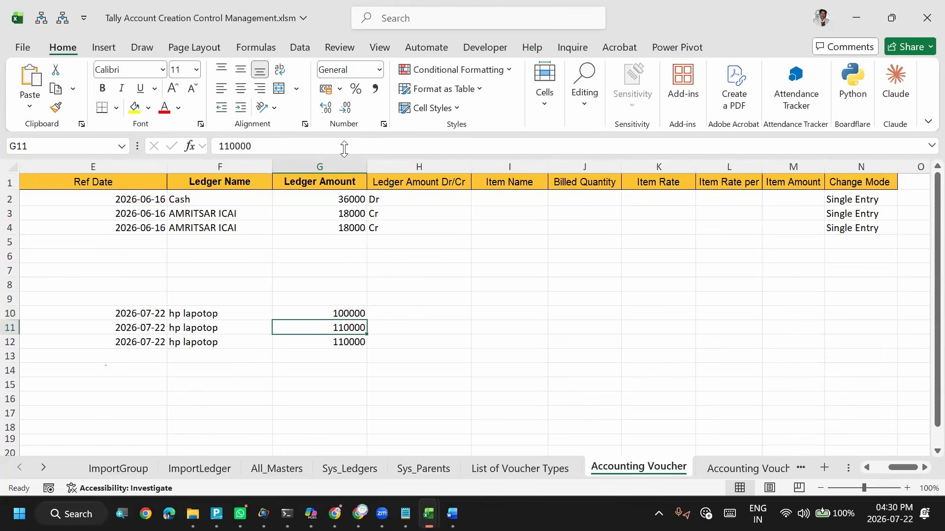
pyautogui.hotkey('alt', 'Tab')
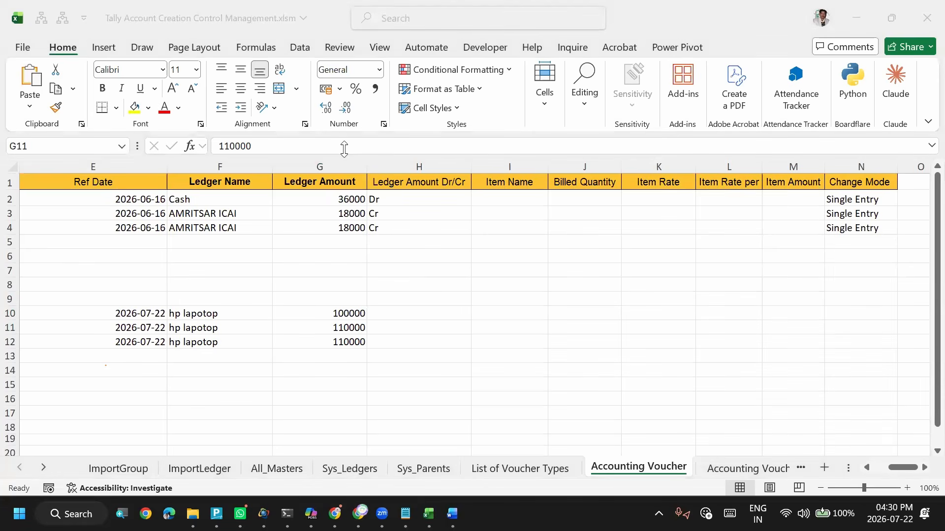
pyautogui.hotkey('alt', 'Tab')
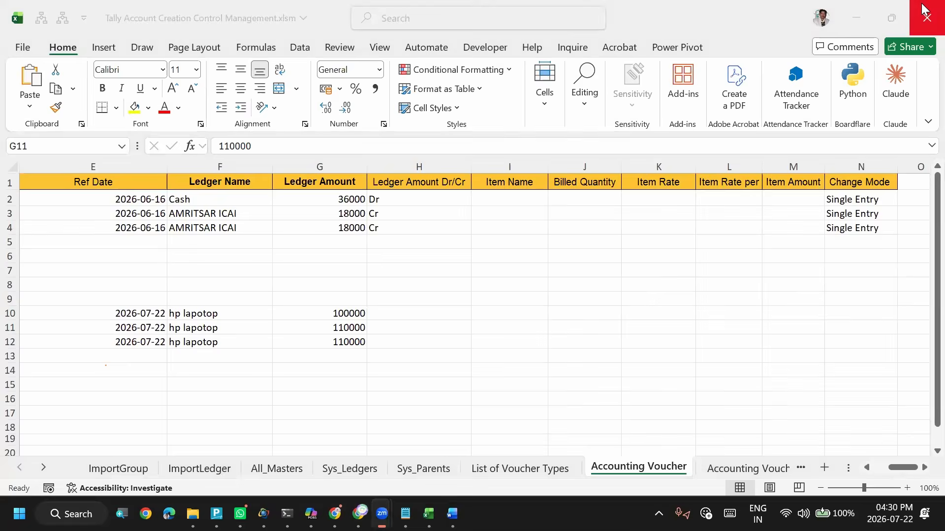
pyautogui.hotkey('alt', 'Tab')
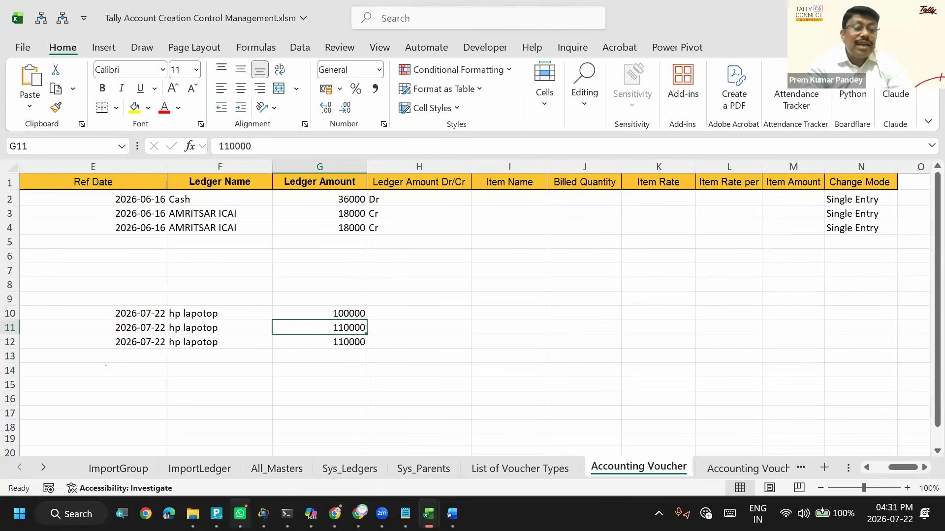
pyautogui.click(216, 513)
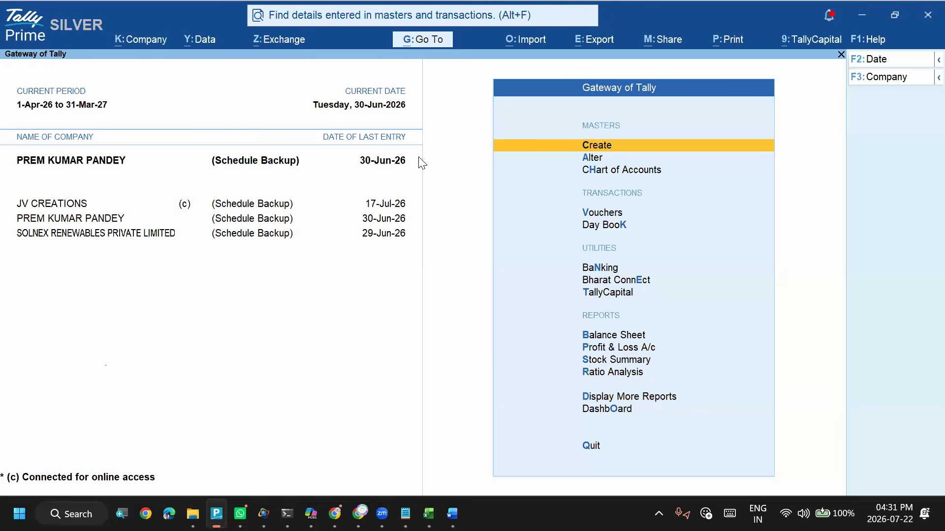
pyautogui.press('s')
pyautogui.press('Down')
pyautogui.hotkey('alt', 'Tab')
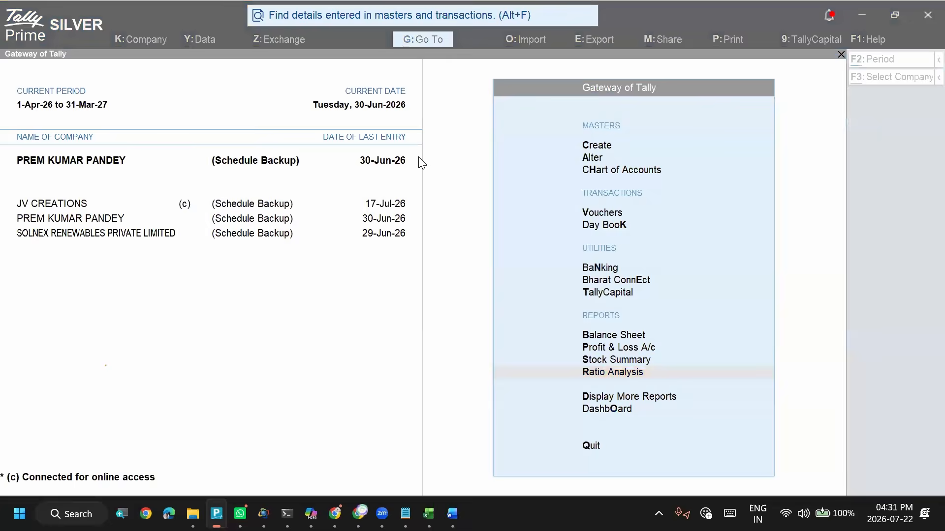
pyautogui.press('Up')
pyautogui.press('Left')
pyautogui.press('Left')
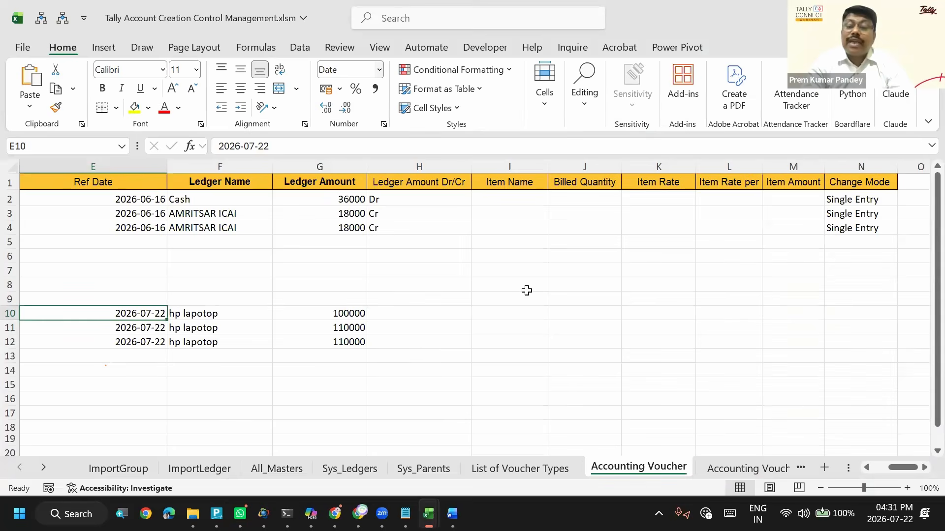
# - Switch to the AllMasters.xlsx workbook and open its Stock Item (Read Me) sheet
pyautogui.click(727, 467)
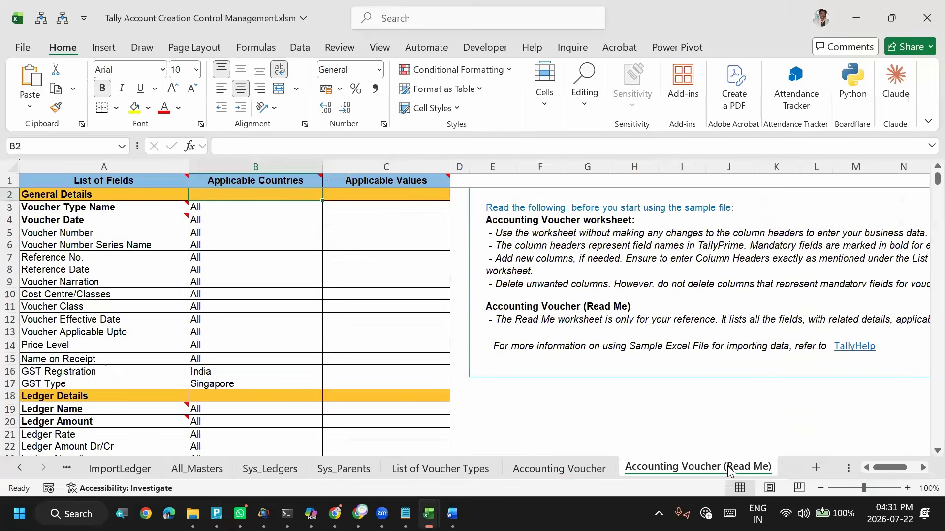
pyautogui.hotkey('alt', 'Tab')
pyautogui.hotkey('alt', 'Tab')
pyautogui.hotkey('alt', 'Tab')
pyautogui.hotkey('alt', 'Tab')
pyautogui.hotkey('alt', 'Tab')
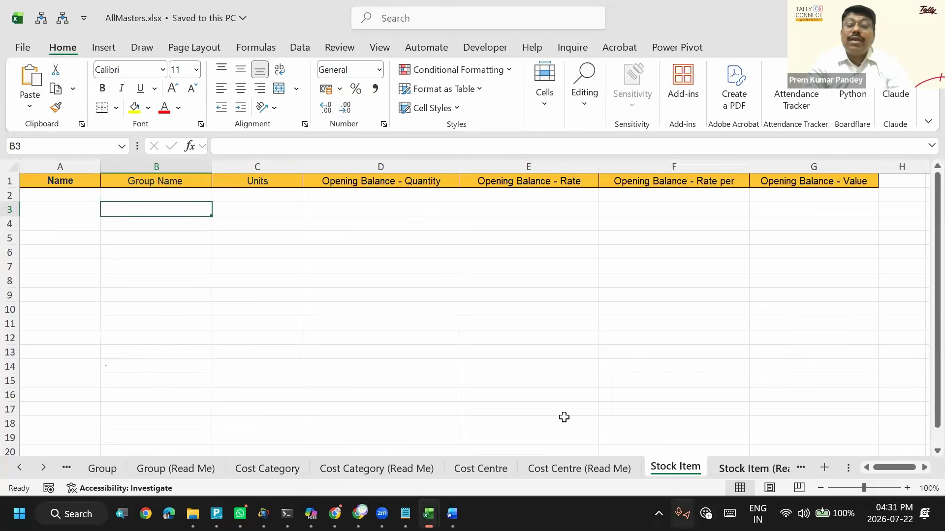
pyautogui.click(733, 469)
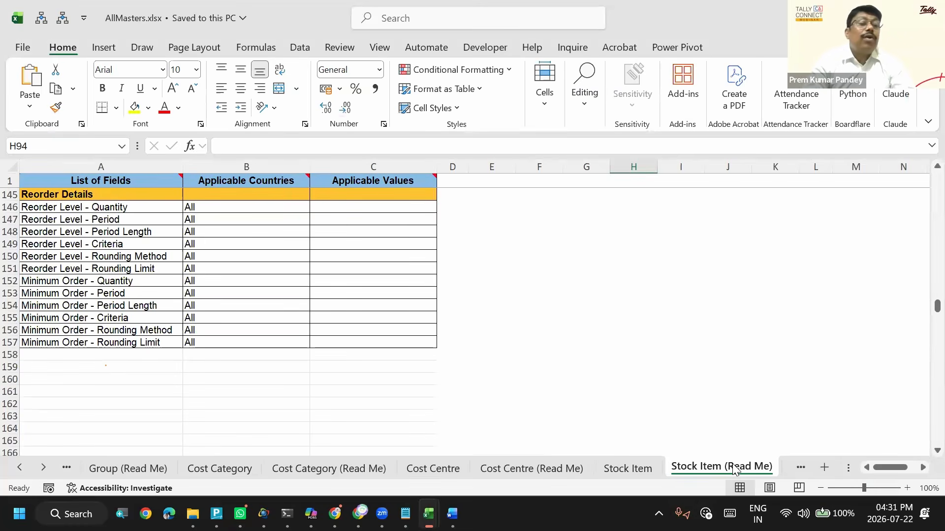
# - Return to the Stock Item sheet and enter HP Laptop as the item name in A2
pyautogui.hotkey('ctrl', 'pageup')
pyautogui.hotkey('ctrl', 'Home')
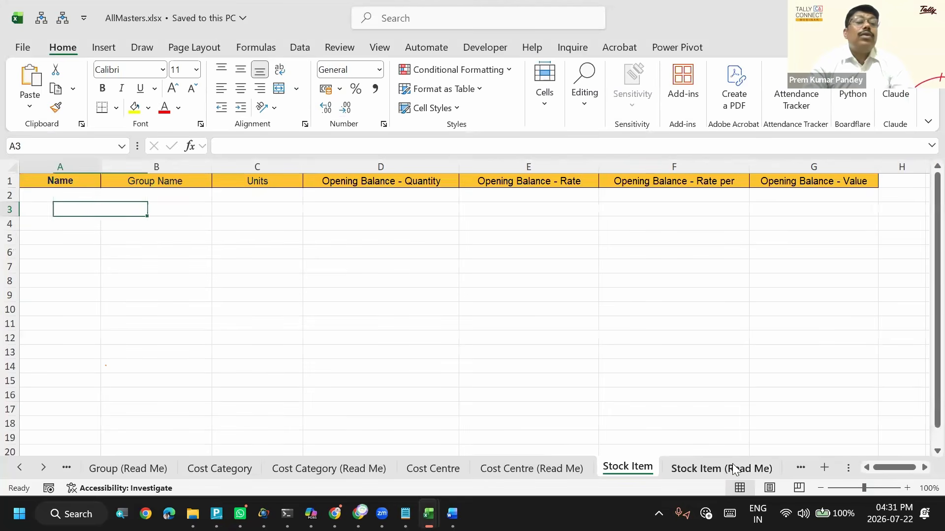
pyautogui.press('Down')
pyautogui.press('Down')
pyautogui.hotkey('ctrl', 'Home')
pyautogui.press('Down')
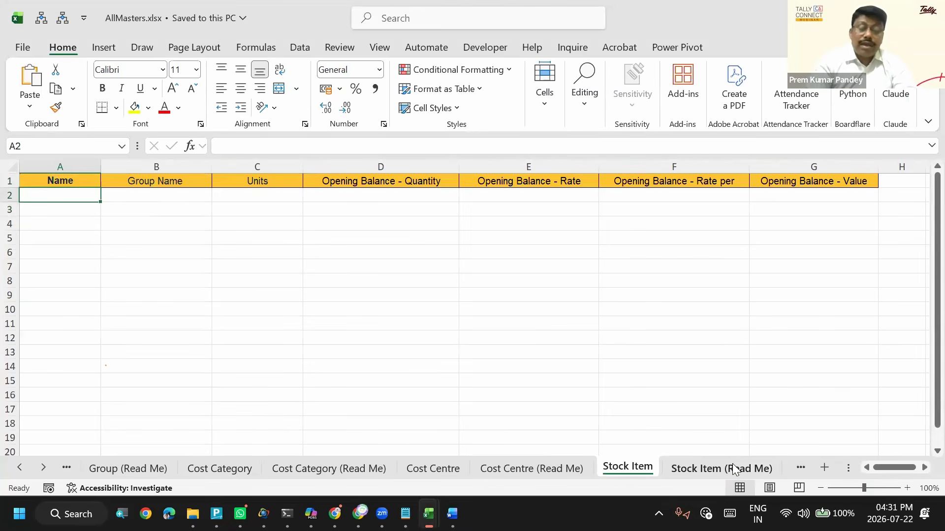
pyautogui.write('HP')
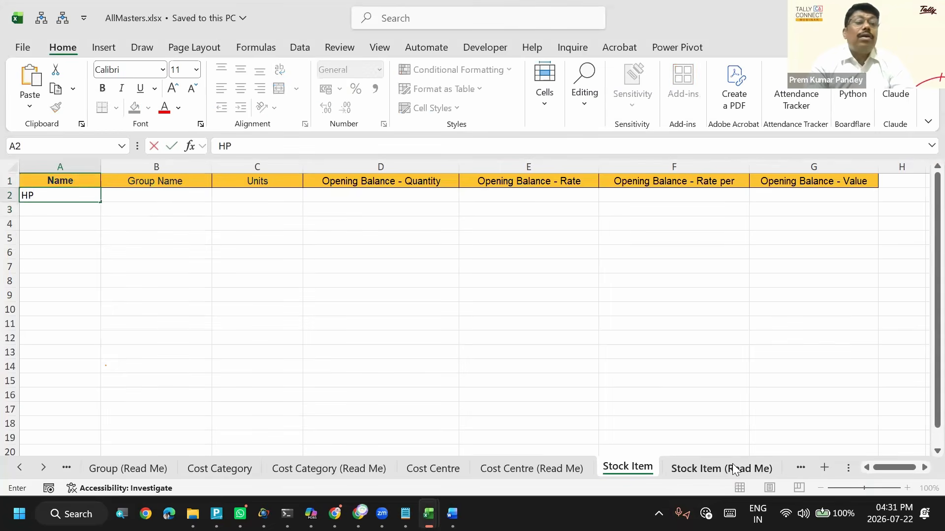
pyautogui.write(' Lapo')
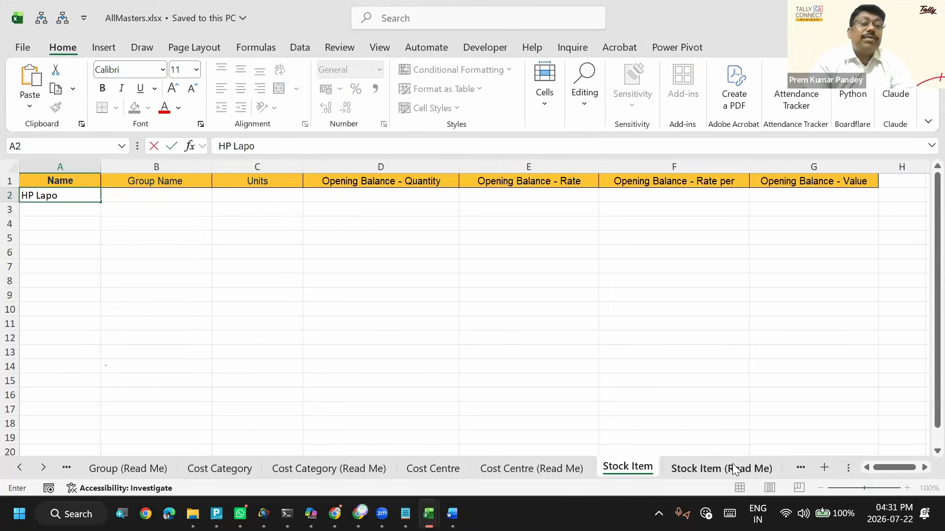
pyautogui.press('BackSpace')
pyautogui.write('t')
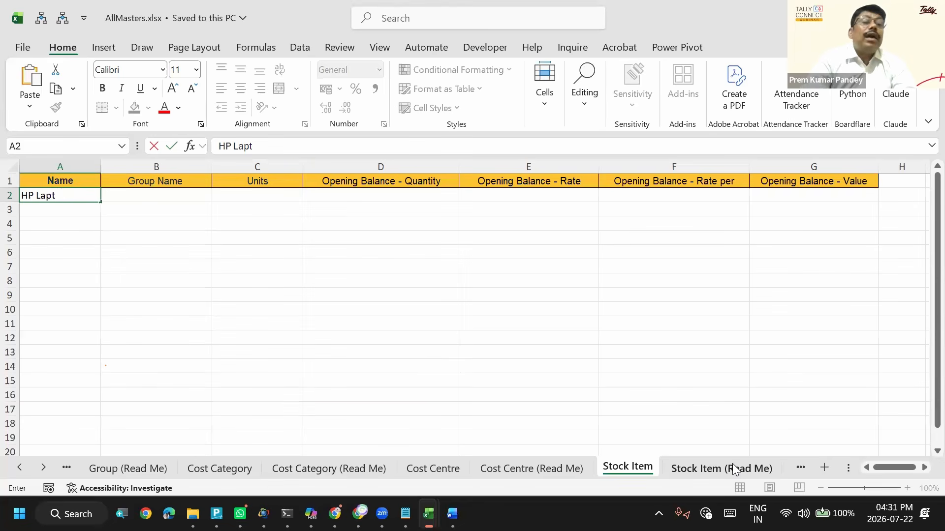
pyautogui.write('op')
pyautogui.press('Tab')
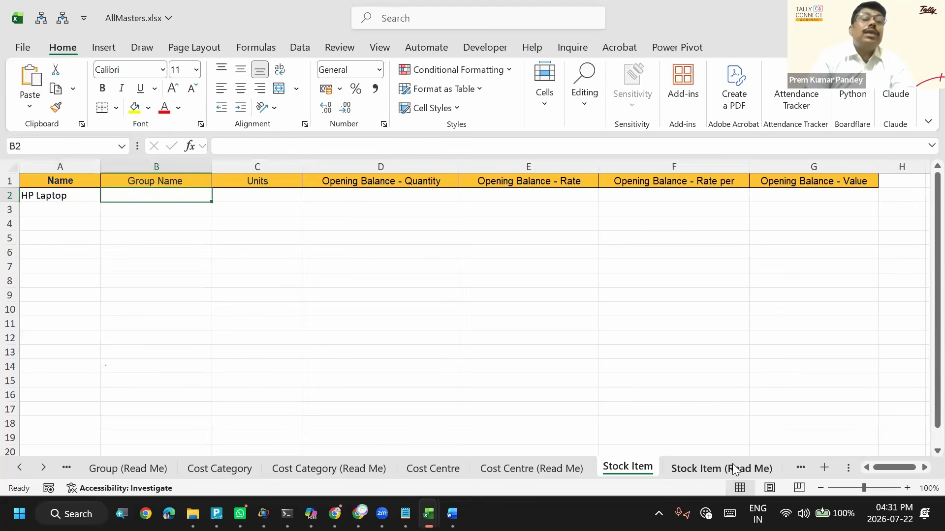
# - Replace the Opening Balance - Quantity header in D1 with Price Rate
pyautogui.press('Tab')
pyautogui.press('Tab')
pyautogui.press('Up')
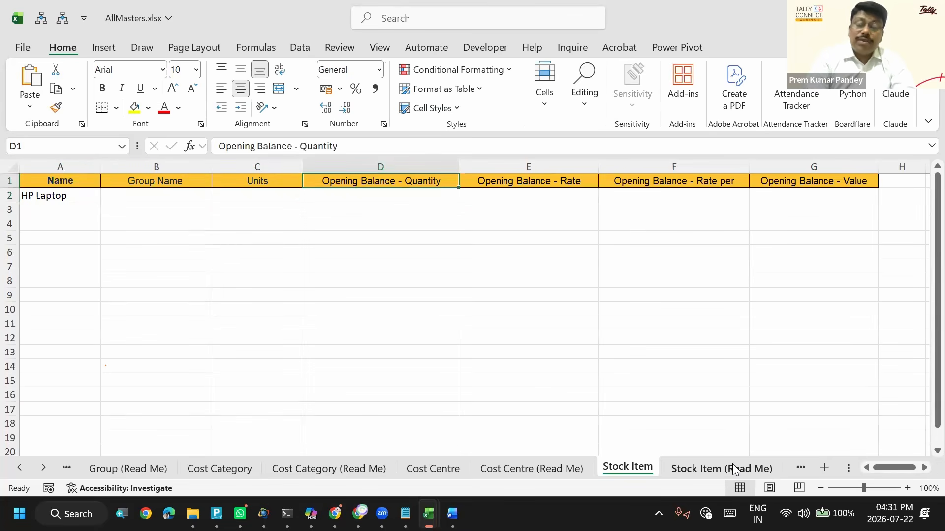
pyautogui.write('P')
pyautogui.press('BackSpace')
pyautogui.write('Price Rate')
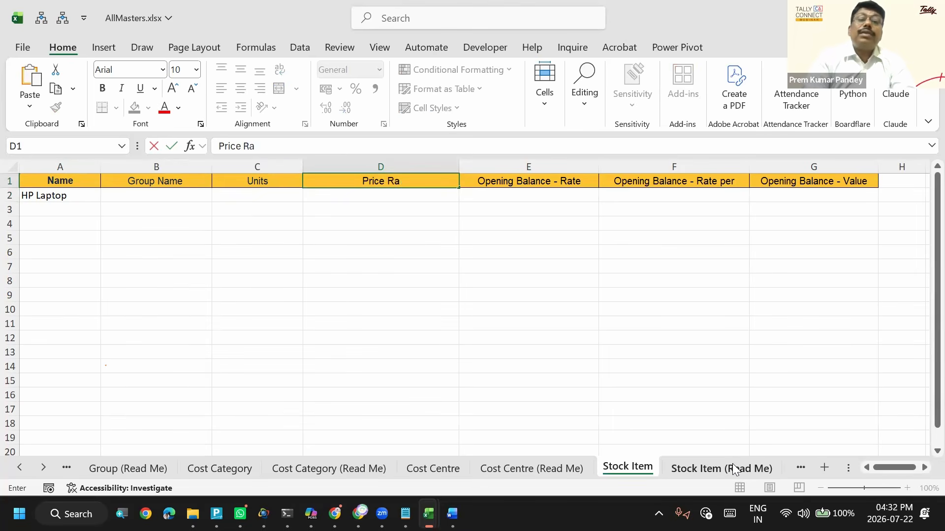
pyautogui.press('Return')
# - Copy the HP Laptop item name from A2 down into A3
pyautogui.press('Up')
pyautogui.press('Left')
pyautogui.press('Left')
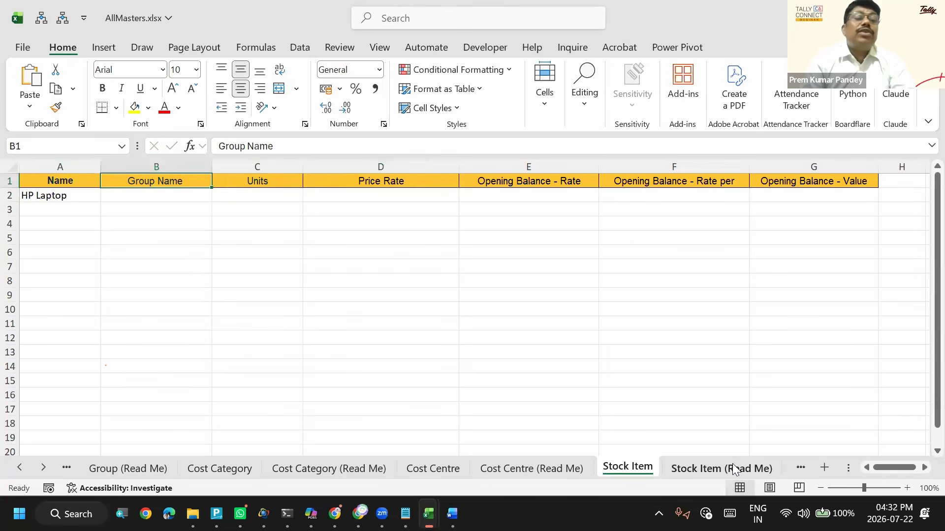
pyautogui.press('Down')
pyautogui.press('Left')
pyautogui.press('Right')
pyautogui.press('Down')
pyautogui.press('Left')
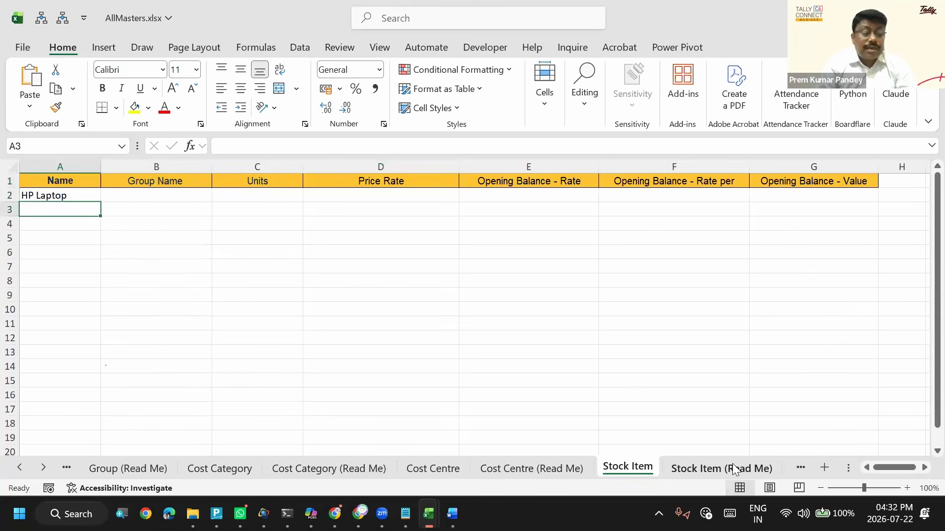
pyautogui.hotkey('ctrl', 'd')
# - Replace the Opening Balance - Rate header in E1 with Date
pyautogui.press('Up')
pyautogui.press('Right')
pyautogui.press('Right')
pyautogui.press('Right')
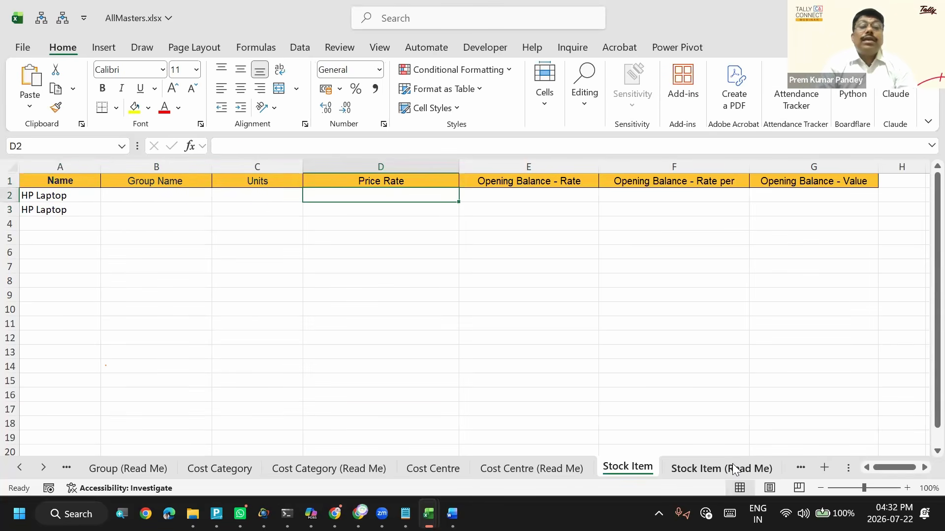
pyautogui.press('Up')
pyautogui.press('Left')
pyautogui.press('Right')
pyautogui.press('Right')
pyautogui.press('F2')
pyautogui.press('Escape')
pyautogui.write('Date')
pyautogui.press('Return')
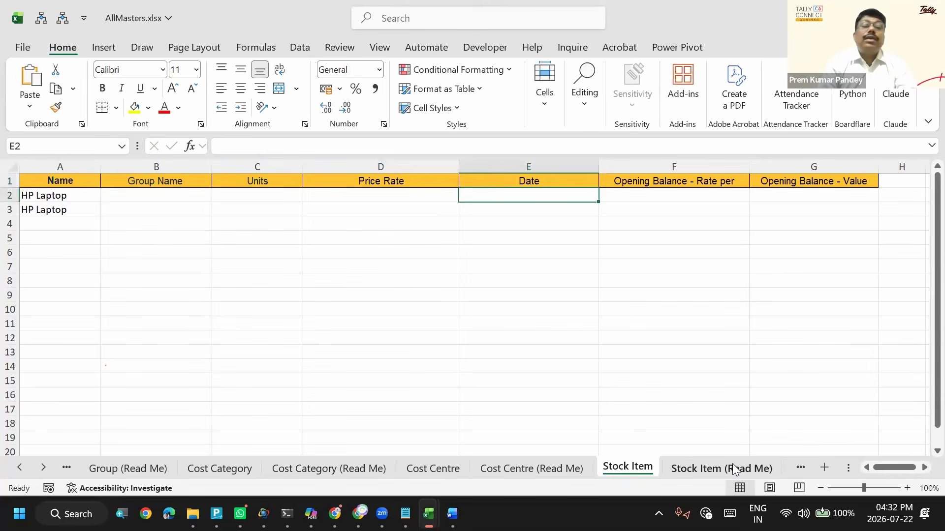
# - Enter pcs as the unit for both HP Laptop rows in C2:C3
pyautogui.press('Left')
pyautogui.press('Up')
pyautogui.press('Down')
pyautogui.press('Right')
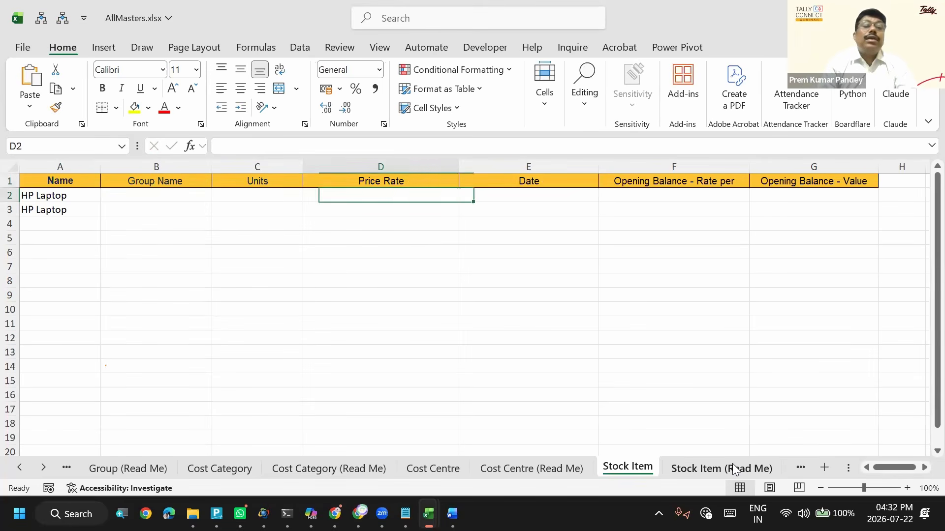
pyautogui.press('Left')
pyautogui.press('Left')
pyautogui.write('pcs')
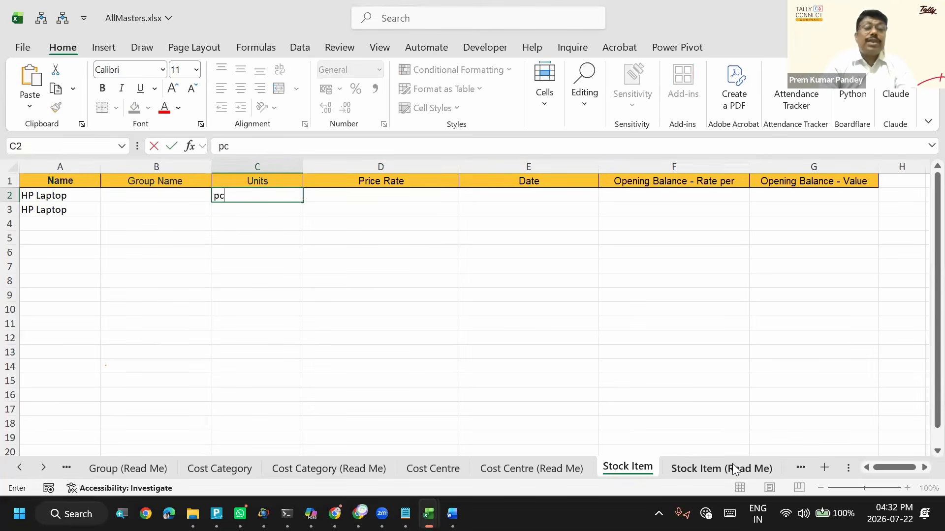
pyautogui.press('Return')
pyautogui.hotkey('ctrl', 'd')
# - Enter a price rate of 10000 for both HP Laptop rows in D2:D3
pyautogui.press('Up')
pyautogui.press('Up')
pyautogui.press('Right')
pyautogui.press('Right')
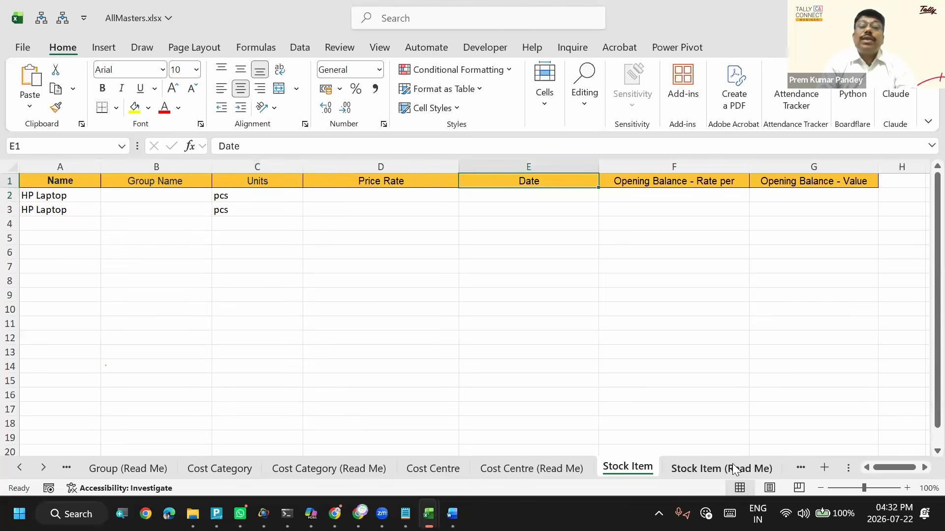
pyautogui.press('Down')
pyautogui.press('Left')
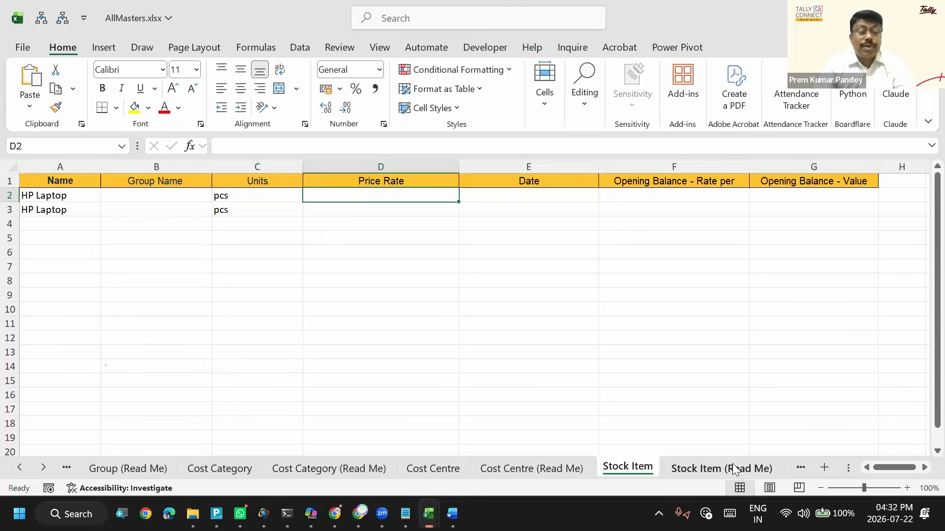
pyautogui.write('100000')
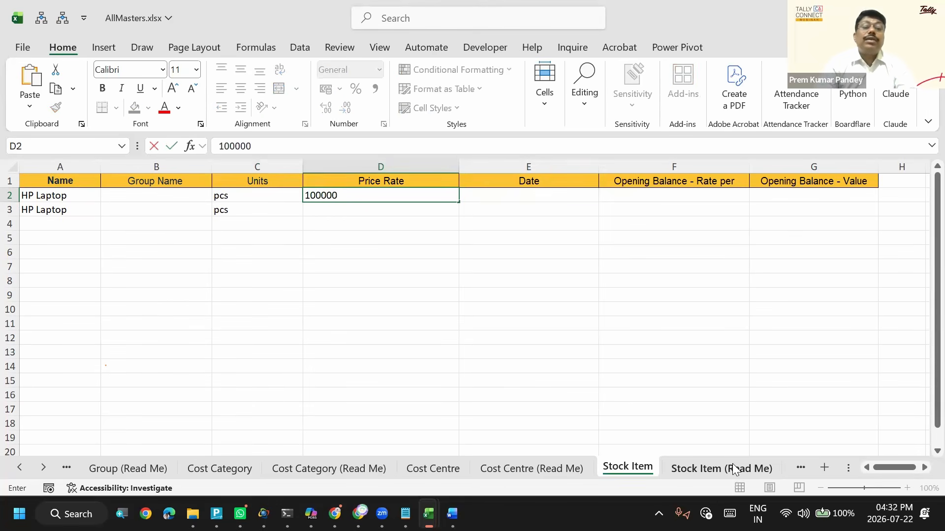
pyautogui.press('BackSpace')
pyautogui.press('Return')
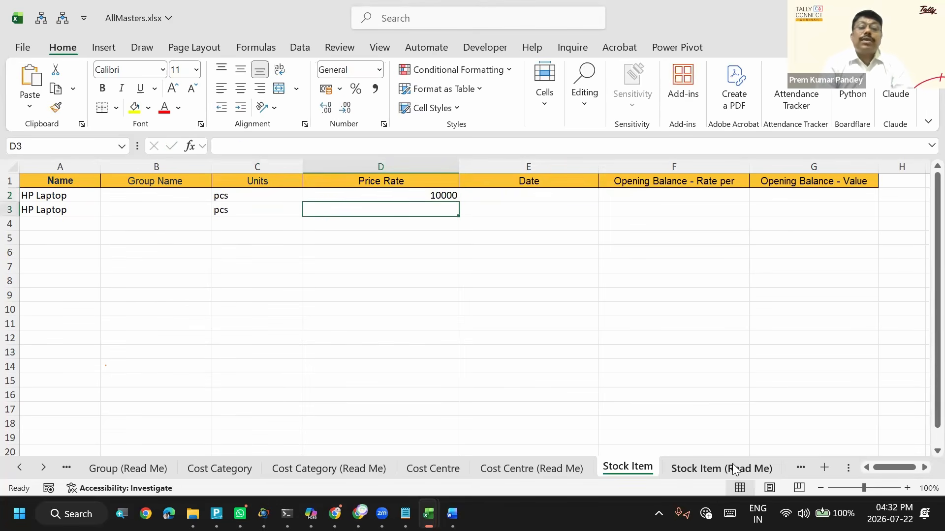
pyautogui.hotkey('ctrl', 'd')
# - Enter the current date, 2026-07-22, for the first HP Laptop row in E2
pyautogui.press('Up')
pyautogui.press('Right')
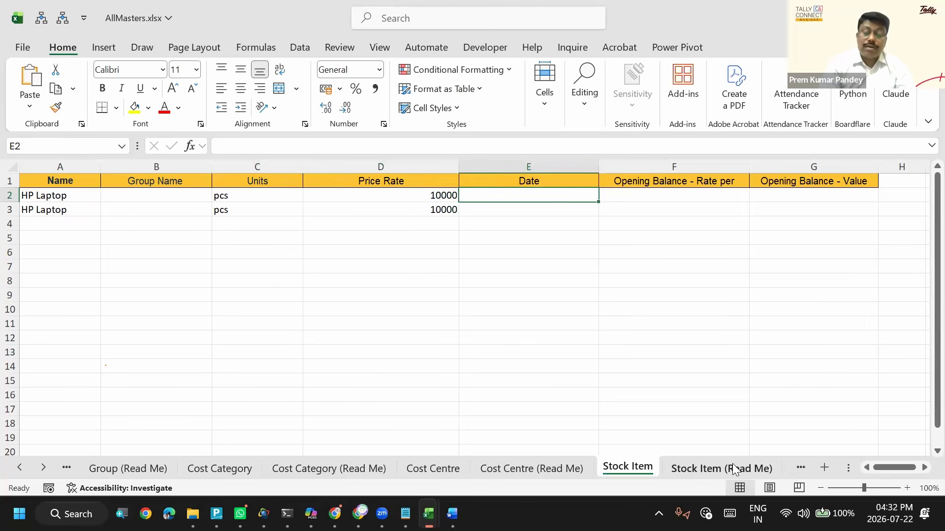
pyautogui.hotkey('ctrl', ';')
pyautogui.press('Return')
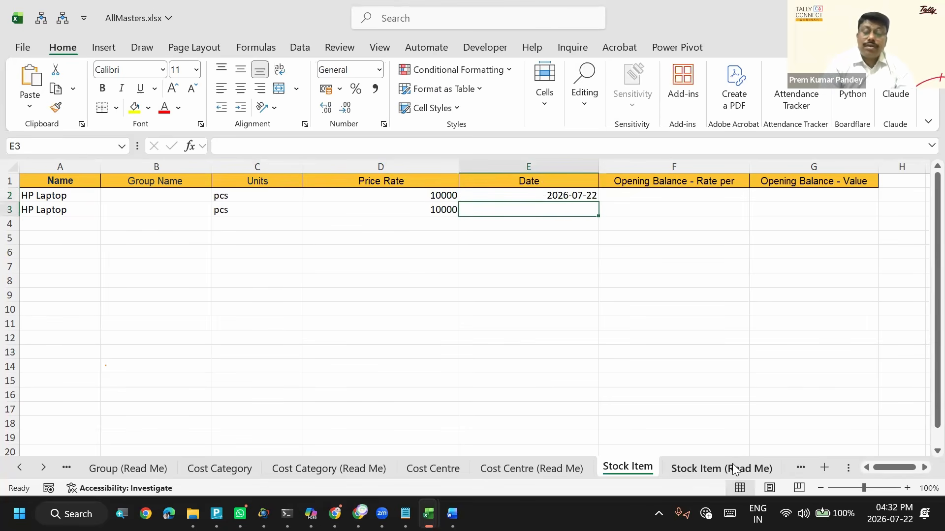
# - Enter the current date, 2026-07-22, for the second HP Laptop row in E3
pyautogui.hotkey('ctrl', ';')
pyautogui.press('Return')
pyautogui.press('Up')
pyautogui.press('Up')
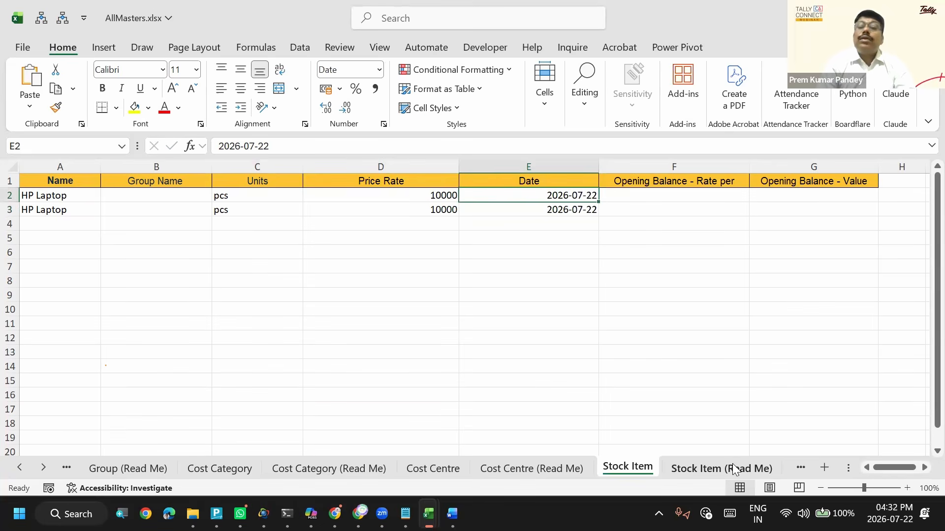
# - Delete the Opening Balance - Rate per and Opening Balance - Value columns from the Stock Item sheet
pyautogui.press('Right')
pyautogui.hotkey('ctrl', 'space')
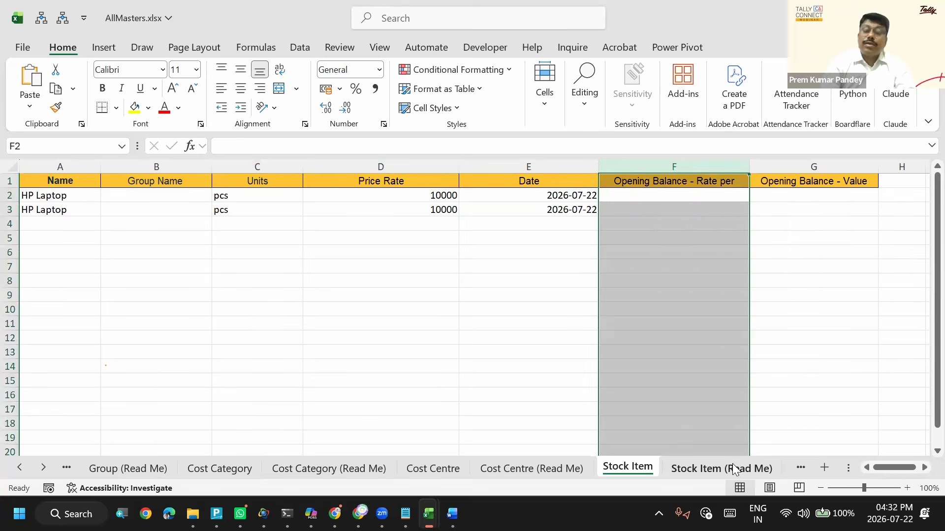
pyautogui.hotkey('ctrl', '-')
pyautogui.hotkey('ctrl', '-')
# - Start a third stock item entry in row 4 by copying down the name HP Laptop and the unit pcs
pyautogui.press('Left')
pyautogui.press('Left')
pyautogui.press('Left')
pyautogui.press('Left')
pyautogui.press('Left')
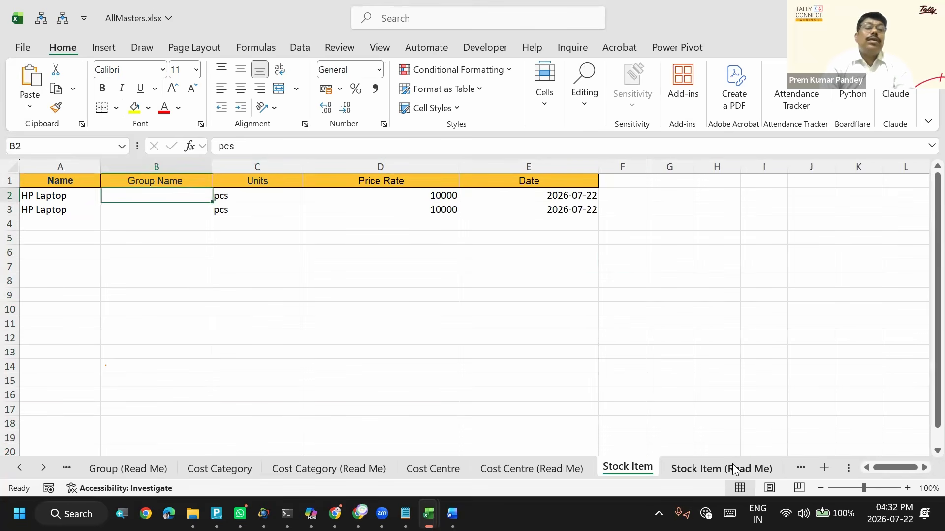
pyautogui.press('Down')
pyautogui.press('Down')
pyautogui.press('Up')
pyautogui.press('Down')
pyautogui.hotkey('ctrl', 'd')
pyautogui.press('Right')
pyautogui.press('Right')
pyautogui.hotkey('ctrl', 'd')
# - Give the third HP Laptop row a price rate of 11000 and the date 2026-07-22, and save the workbook
pyautogui.press('Right')
pyautogui.write('11000')
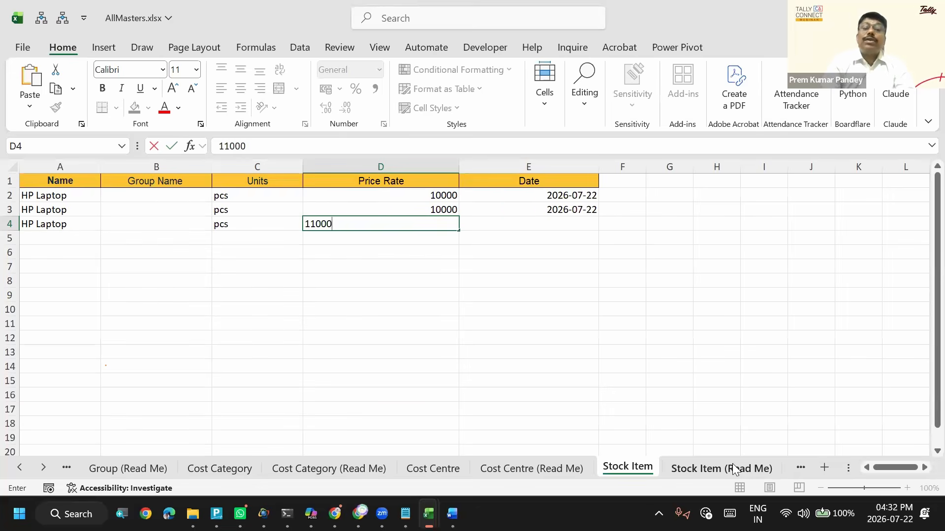
pyautogui.press('Right')
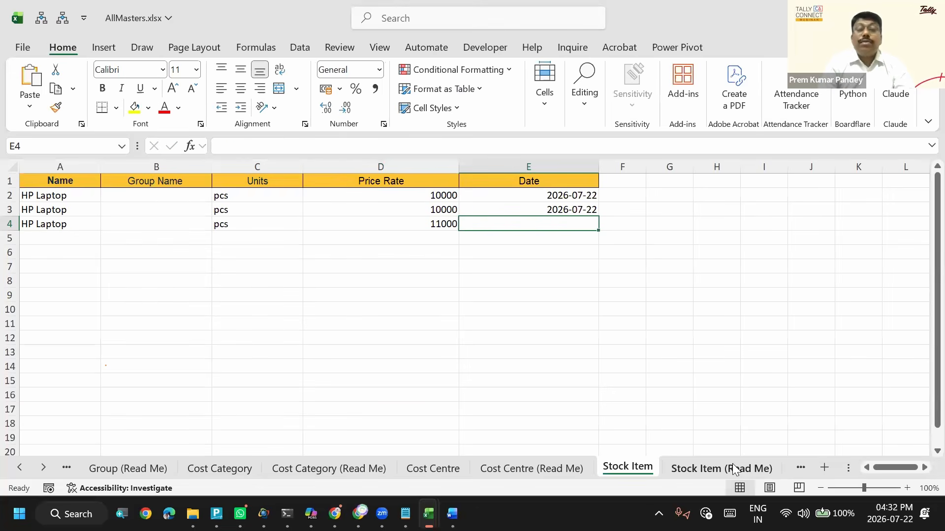
pyautogui.hotkey('ctrl', 'd')
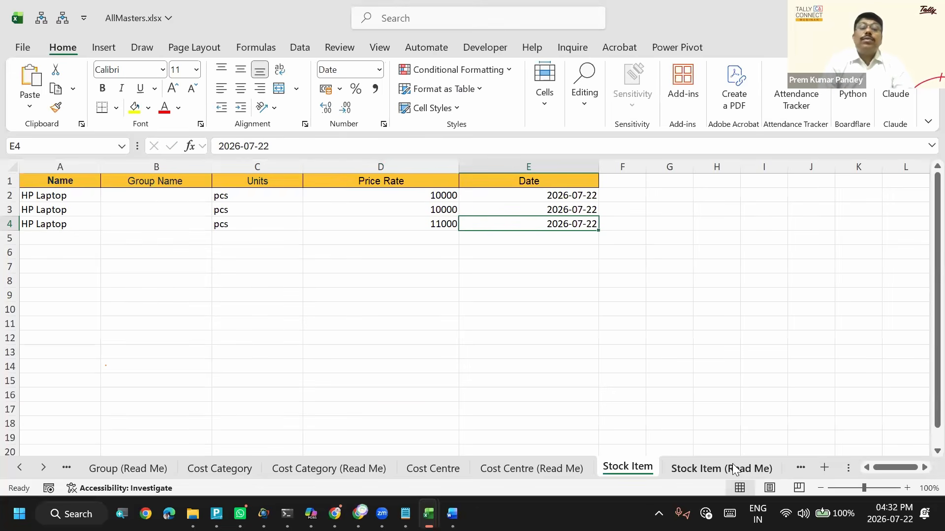
pyautogui.hotkey('ctrl', 's')
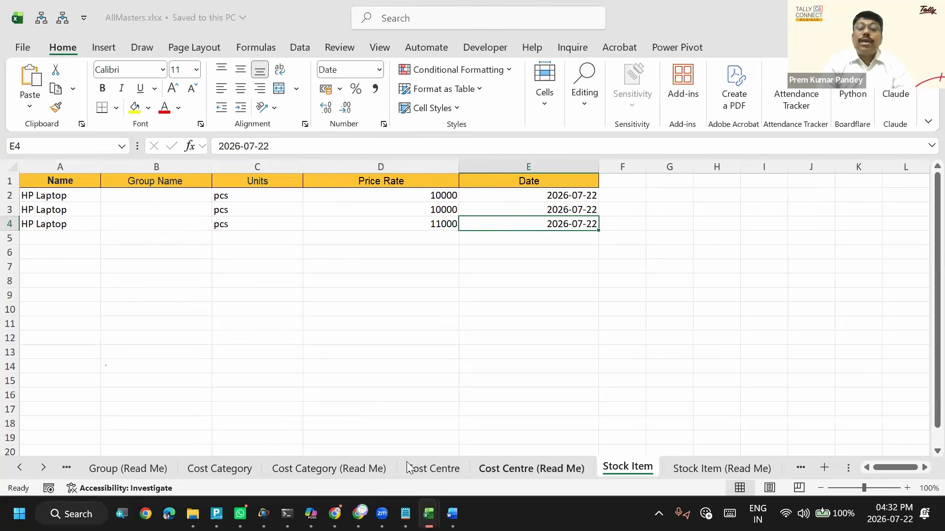
pyautogui.click(334, 309)
pyautogui.press('Up')
pyautogui.press('Up')
pyautogui.press('Up')
pyautogui.press('Up')
pyautogui.press('Up')
pyautogui.press('Up')
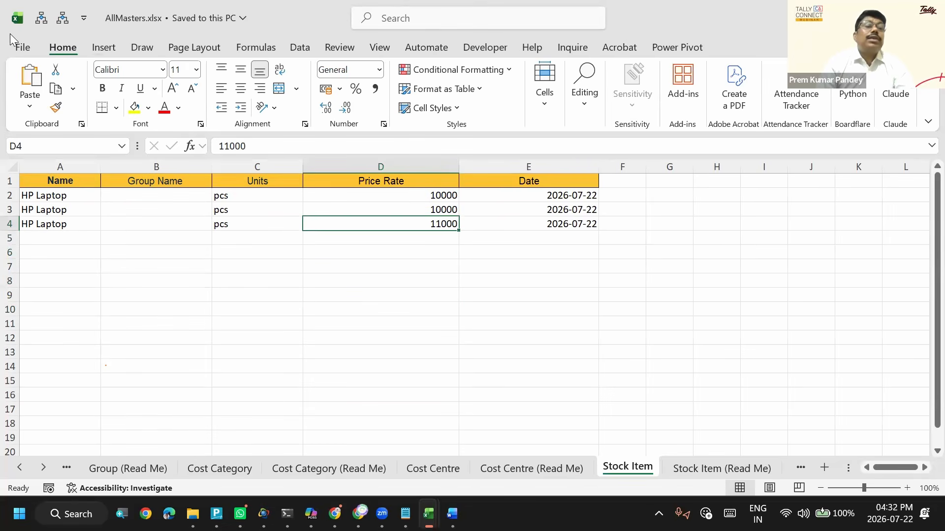
pyautogui.click(22, 48)
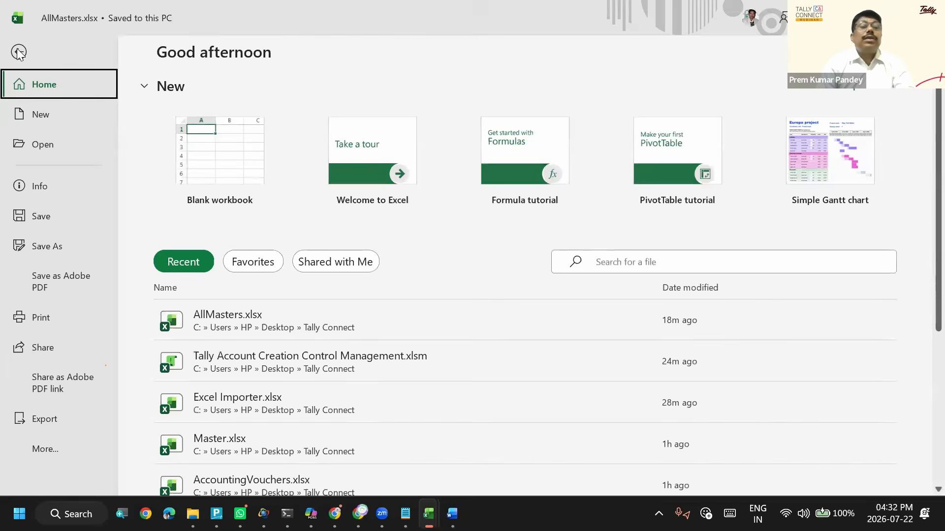
pyautogui.click(19, 52)
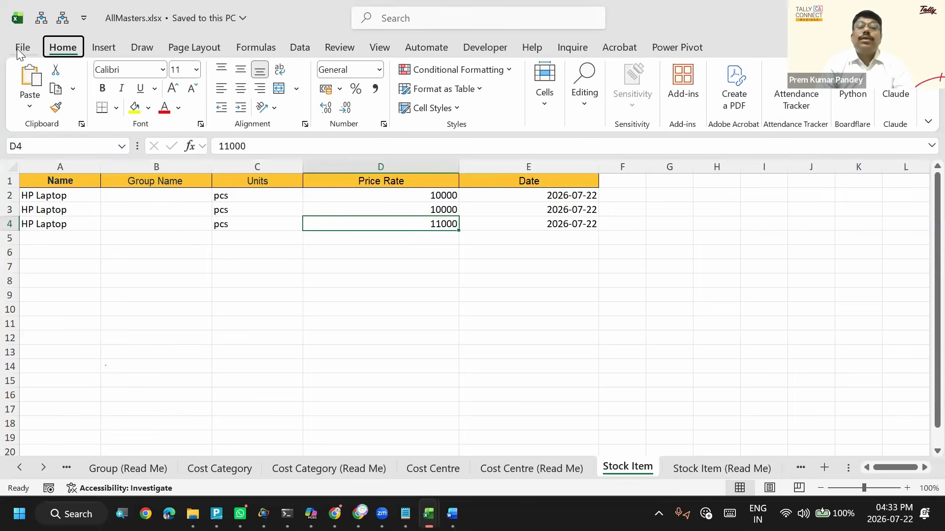
# - Switch to TallyPrime and open the Import Masters settings
pyautogui.hotkey('alt', 'Tab')
pyautogui.hotkey('alt', 'Tab')
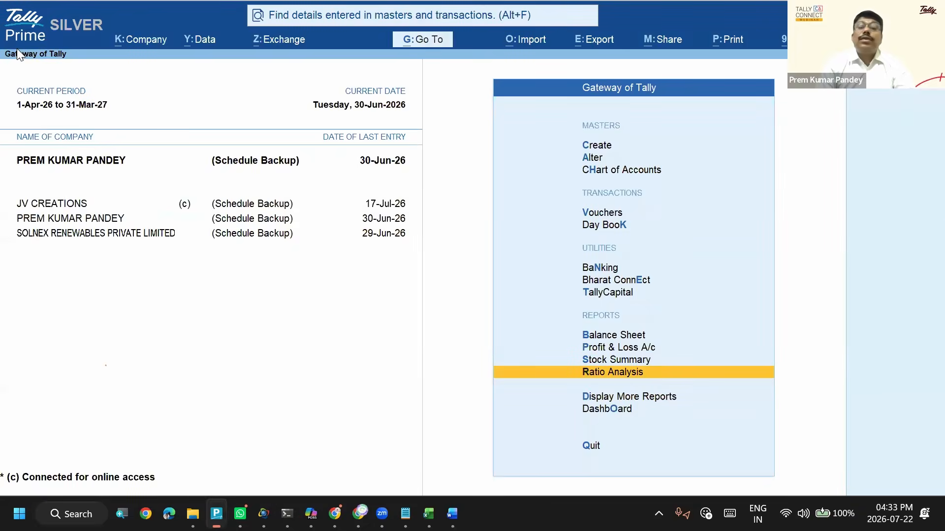
pyautogui.hotkey('alt', 'o')
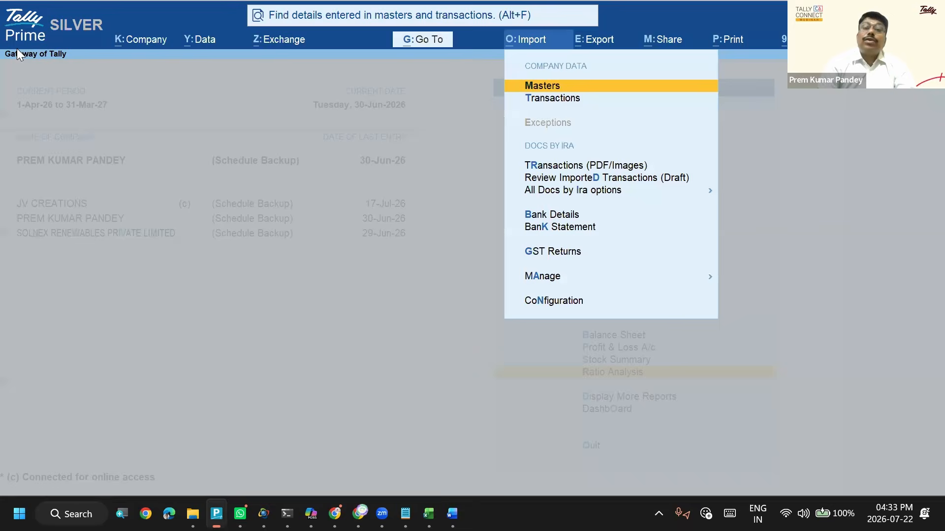
pyautogui.press('Return')
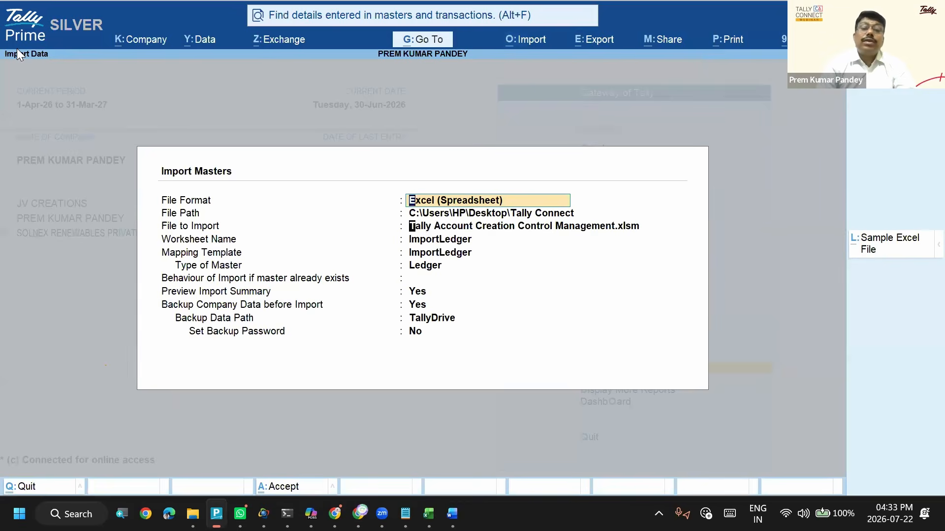
# - Set AllMasters.xlsx as the file to import and Stock Item as its worksheet
pyautogui.press('Return')
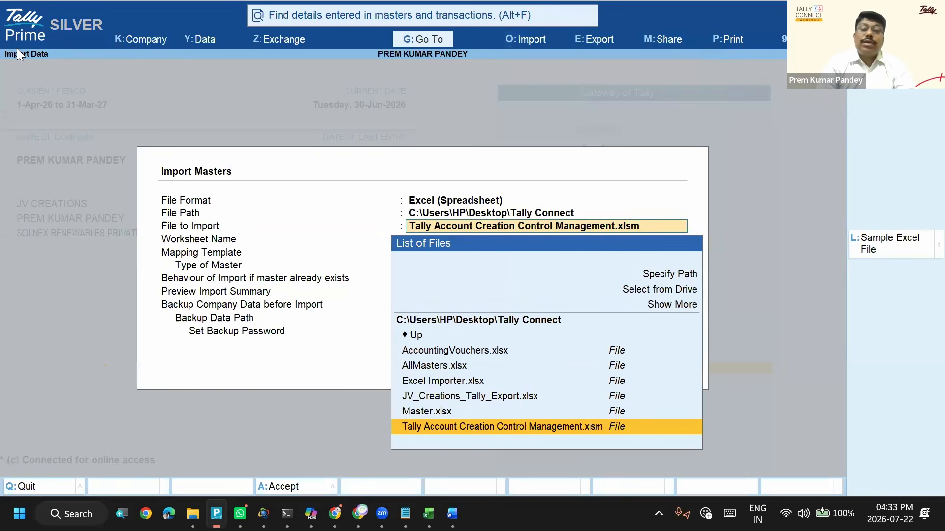
pyautogui.press('Up')
pyautogui.press('Up')
pyautogui.press('Up')
pyautogui.press('Up')
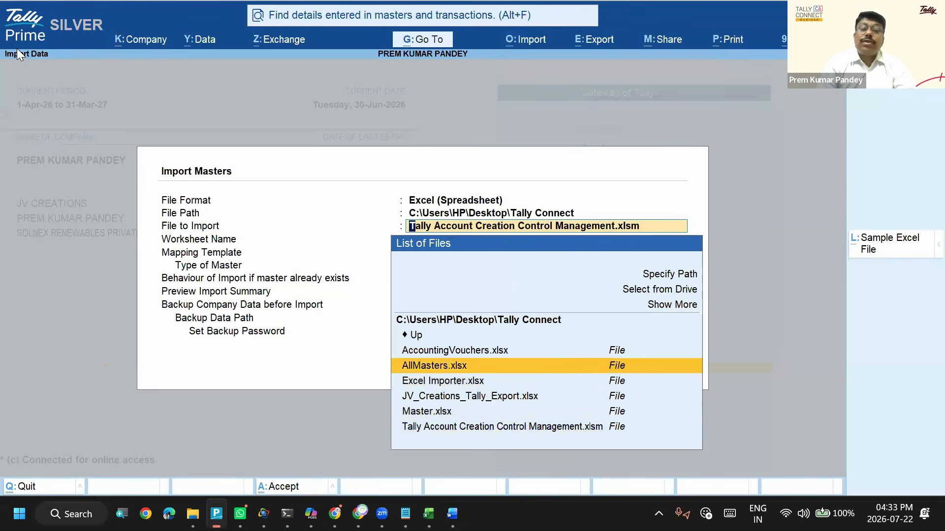
pyautogui.press('Return')
pyautogui.write('St')
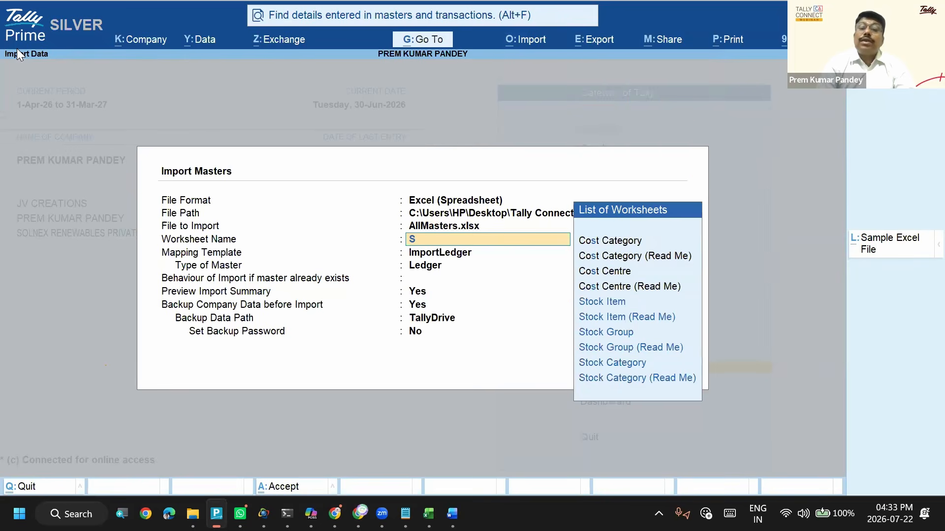
pyautogui.press('Down')
pyautogui.press('Up')
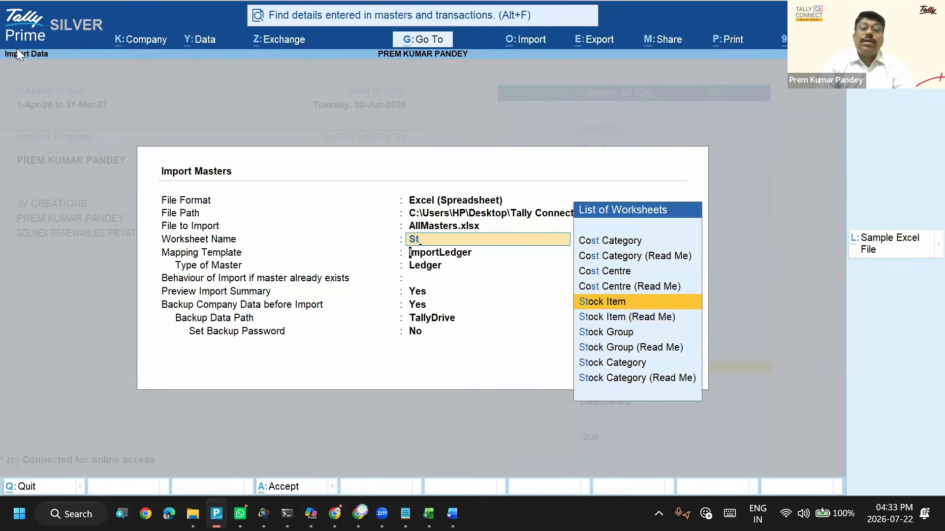
pyautogui.press('Return')
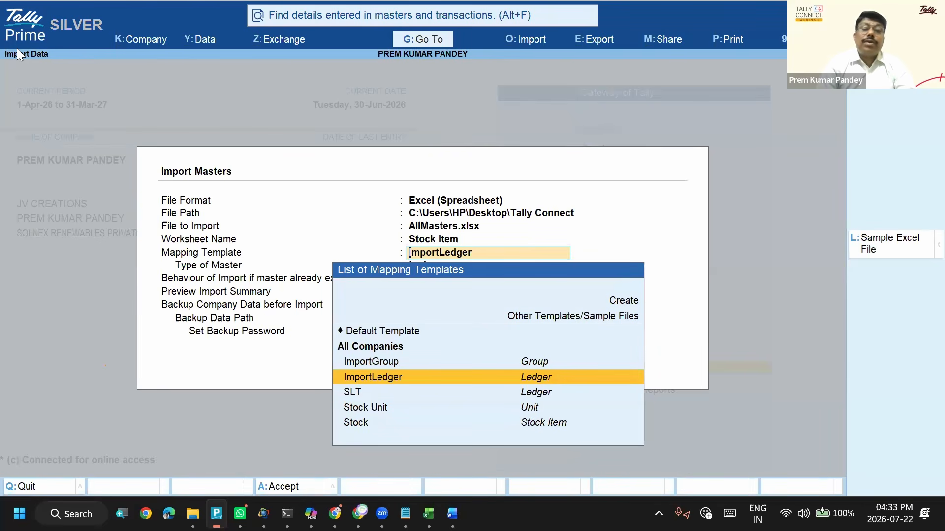
# - Create a new mapping template named Stock_Items for the masters import
pyautogui.press('Up')
pyautogui.press('Up')
pyautogui.press('Up')
pyautogui.press('Up')
pyautogui.press('Up')
pyautogui.press('Return')
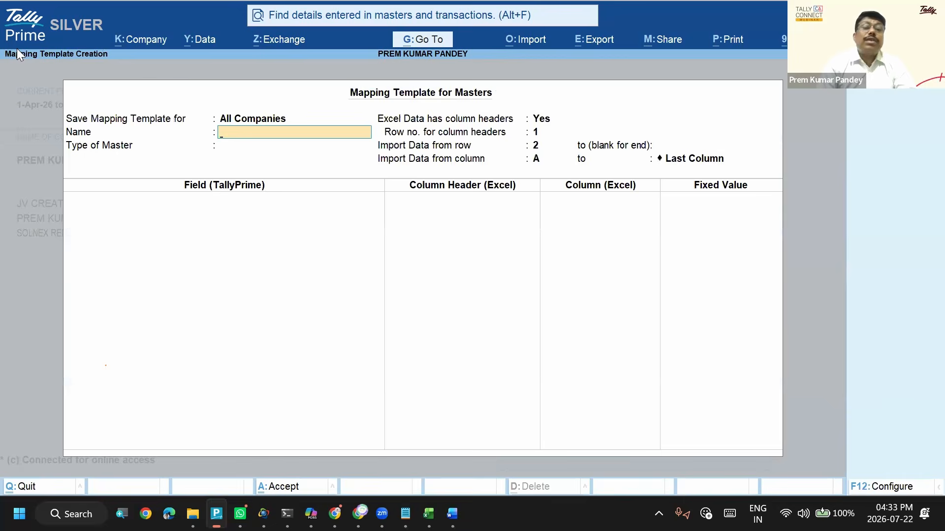
pyautogui.write('Stock')
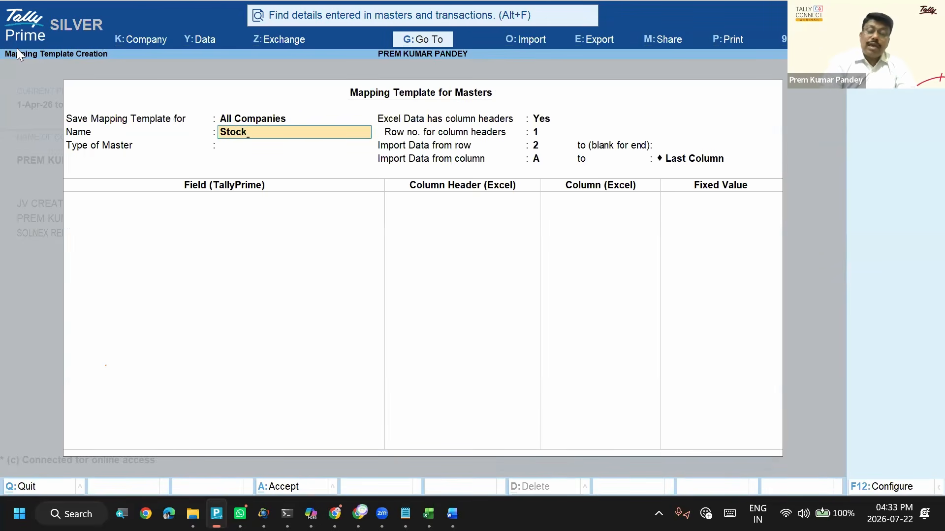
pyautogui.write('_Items')
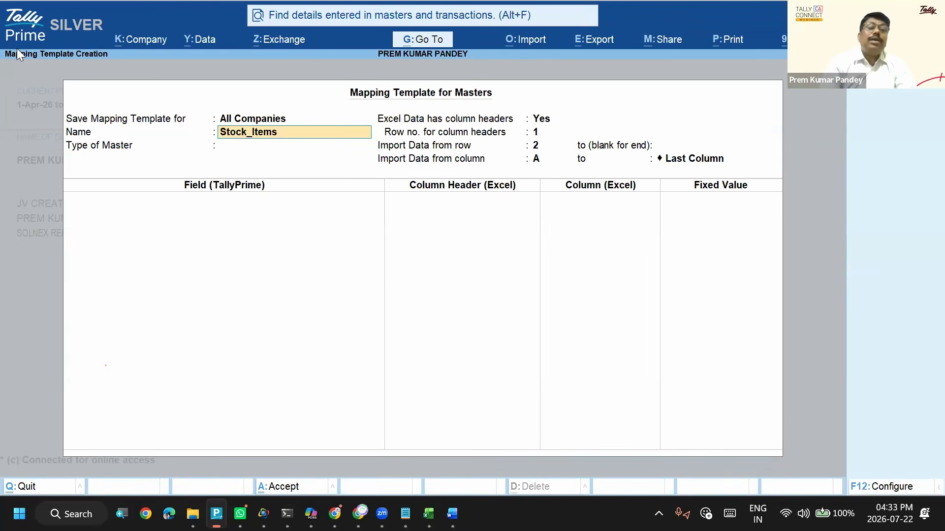
pyautogui.press('Return')
# - Set the mapping template's type of master to Stock Item
pyautogui.write('st')
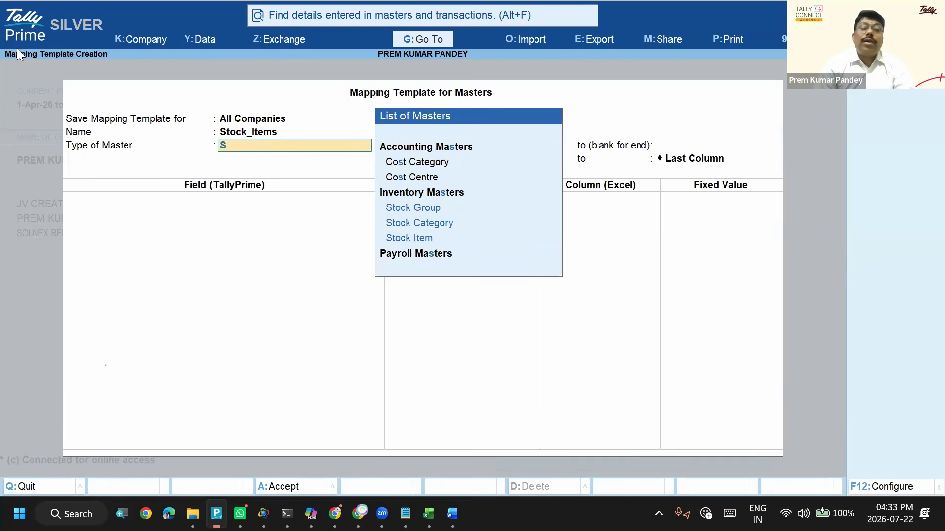
pyautogui.press('Down')
pyautogui.press('Down')
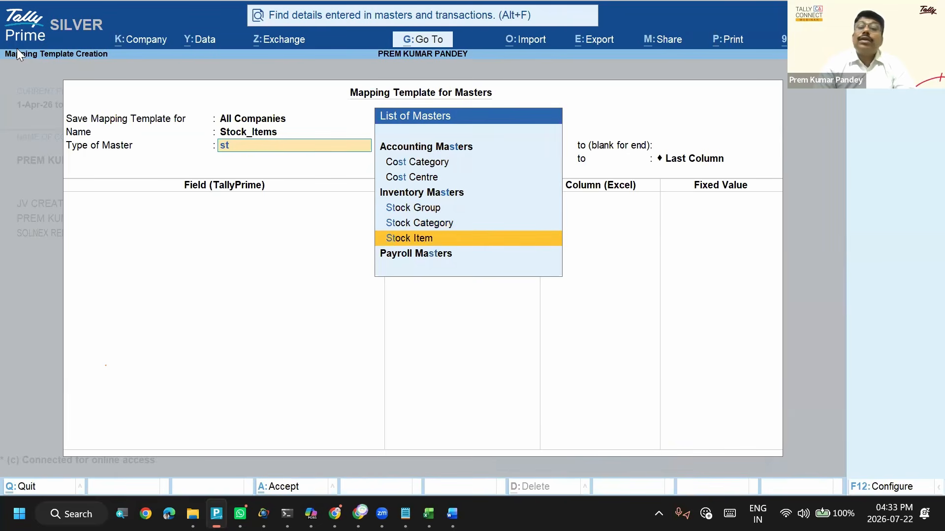
pyautogui.press('Return')
pyautogui.press('Return')
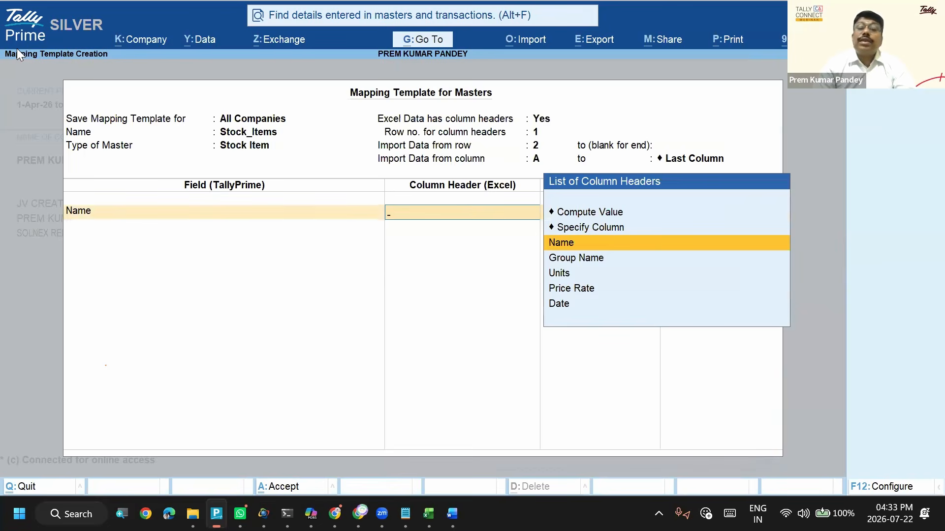
# - Map the Name field to the Name column header and the Units field to the Units column header
pyautogui.press('Return')
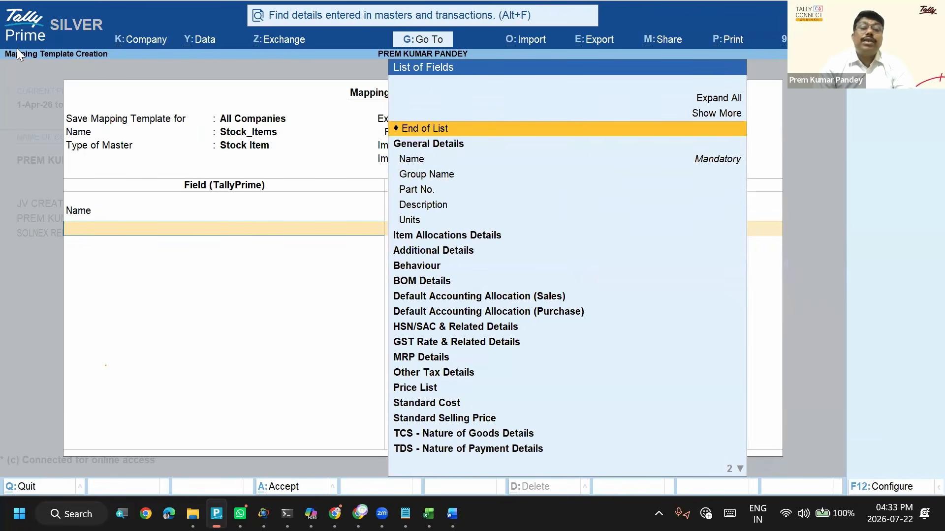
pyautogui.press('Down')
pyautogui.press('Down')
pyautogui.press('Down')
pyautogui.press('Down')
pyautogui.press('Down')
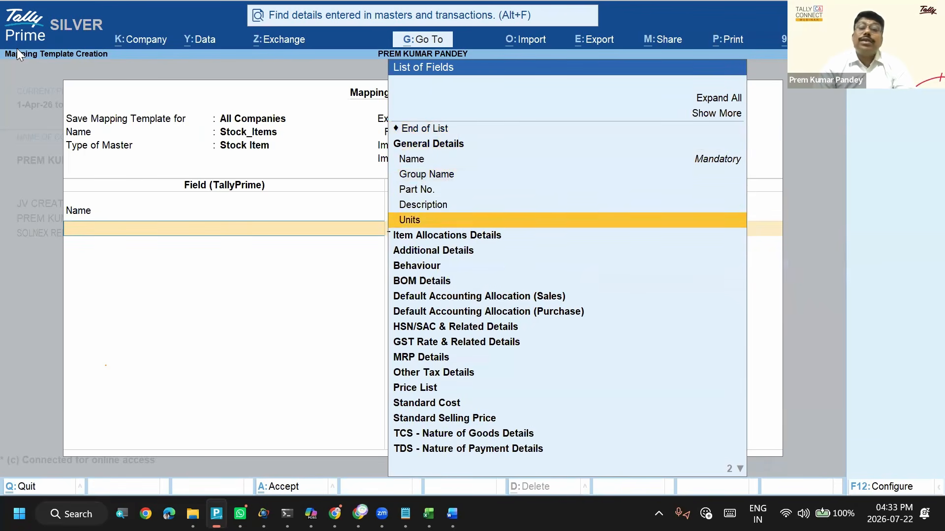
pyautogui.press('Return')
pyautogui.press('Down')
pyautogui.press('Down')
pyautogui.press('Return')
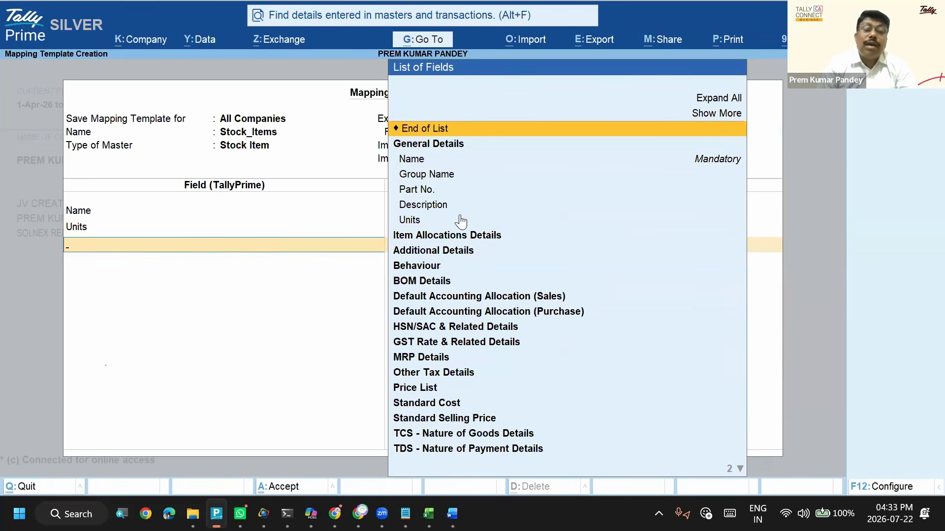
# - Add the Price Level field from the Price List details and map it to the Price Rate column header
pyautogui.click(426, 393)
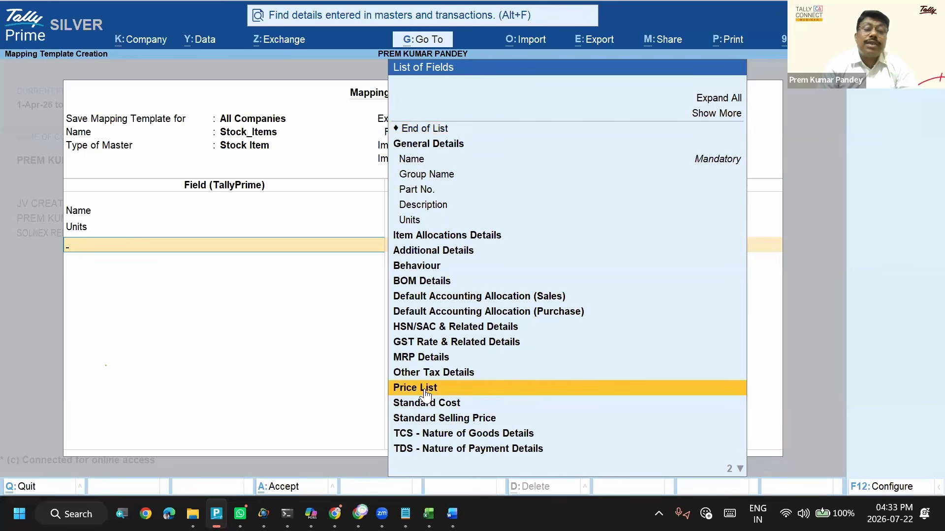
pyautogui.click(426, 393)
pyautogui.press('Down')
pyautogui.press('Down')
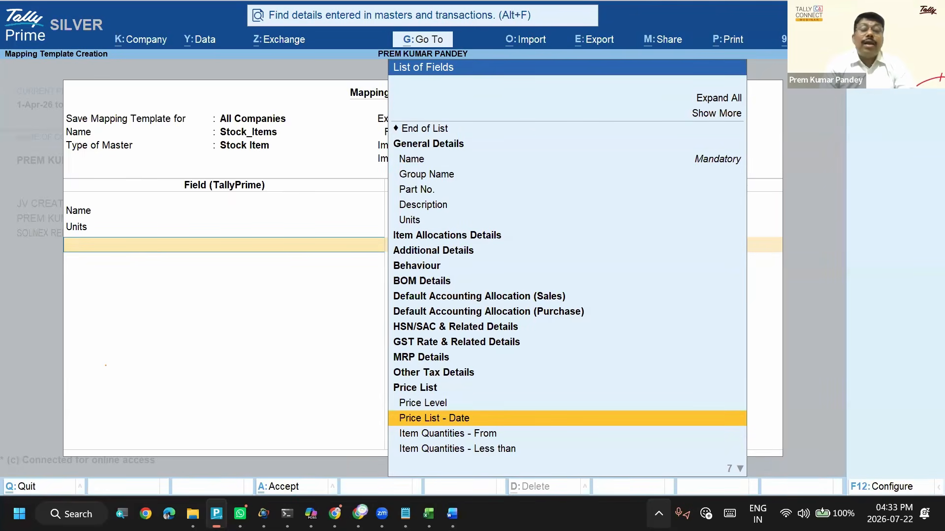
pyautogui.press('Up')
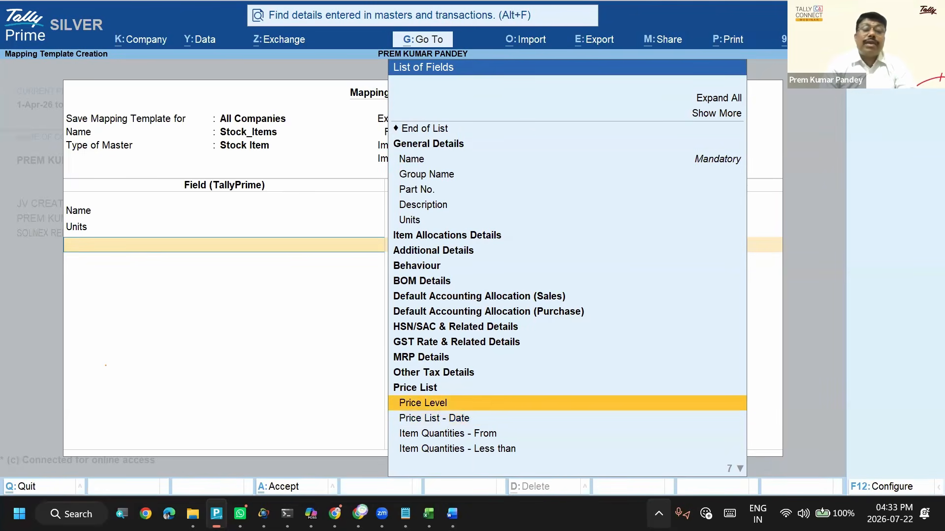
pyautogui.press('Return')
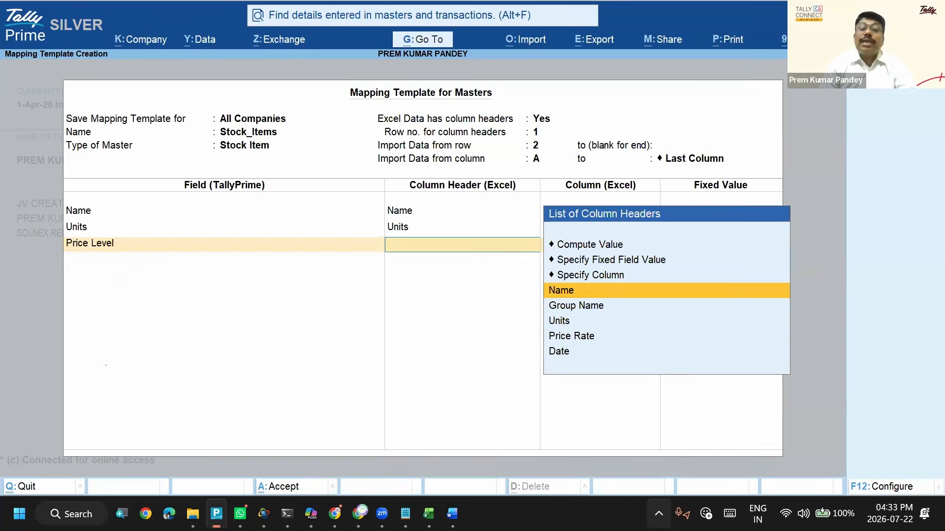
pyautogui.press('Down')
pyautogui.press('Down')
pyautogui.press('Down')
pyautogui.press('Return')
# - Add the Price List - Date field to the template and map it to the Date column header
pyautogui.press('Down')
pyautogui.press('Down')
pyautogui.press('Down')
pyautogui.press('Down')
pyautogui.press('Down')
pyautogui.press('Down')
pyautogui.press('Down')
pyautogui.press('Down')
pyautogui.press('Down')
pyautogui.press('Down')
pyautogui.press('Down')
pyautogui.press('Down')
pyautogui.press('Down')
pyautogui.press('Down')
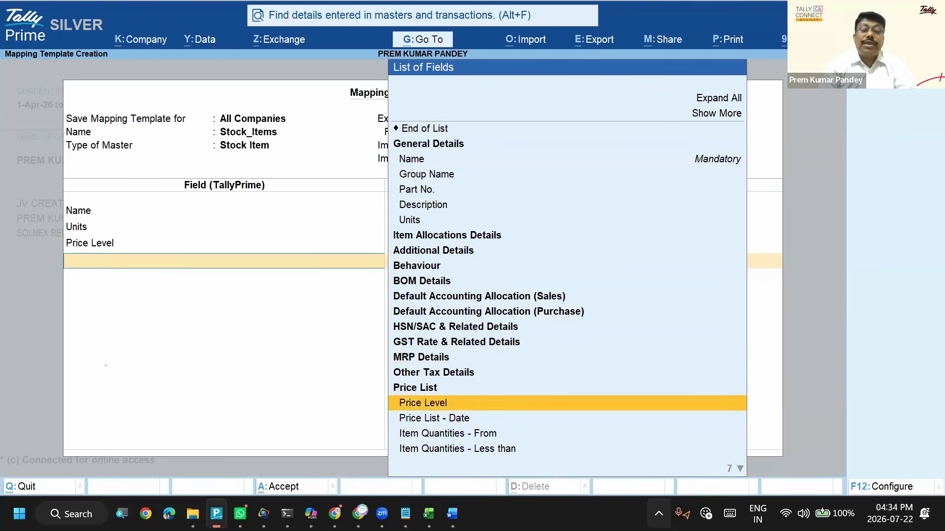
pyautogui.press('Return')
pyautogui.press('Down')
pyautogui.press('Down')
pyautogui.press('Down')
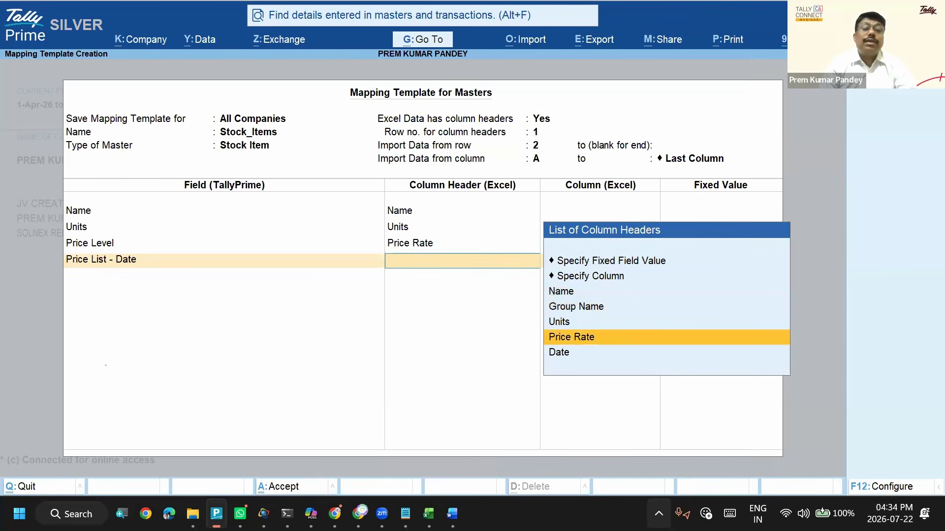
pyautogui.press('Down')
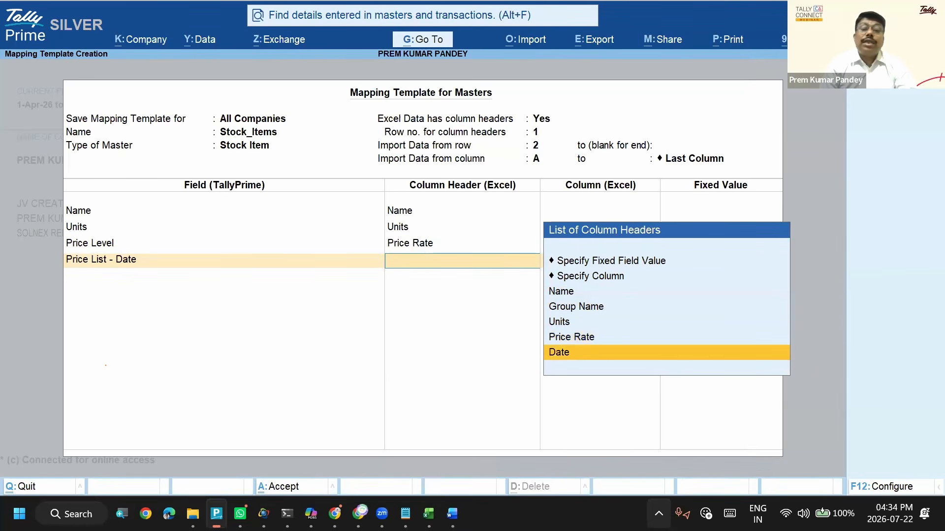
pyautogui.press('Return')
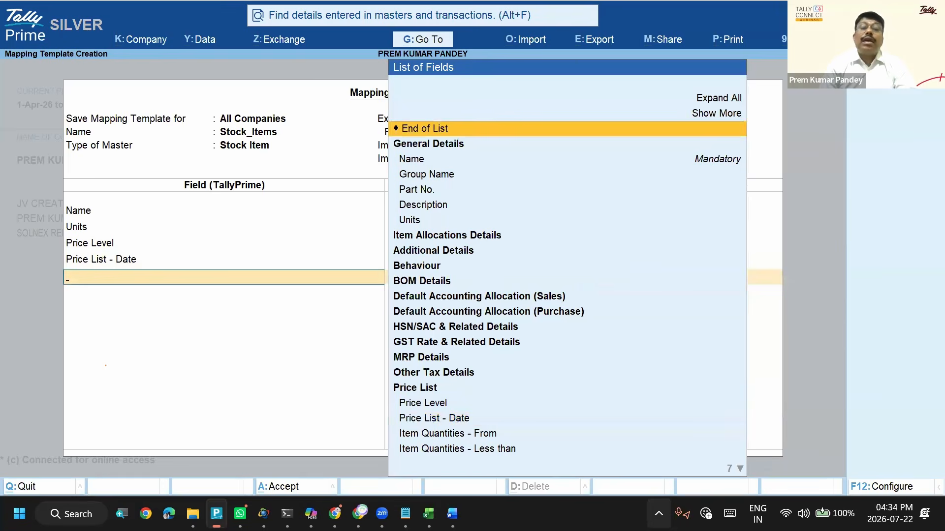
# - Save the Stock_Items mapping template and set the import behaviour for existing masters to Modify with New Data
pyautogui.press('Return')
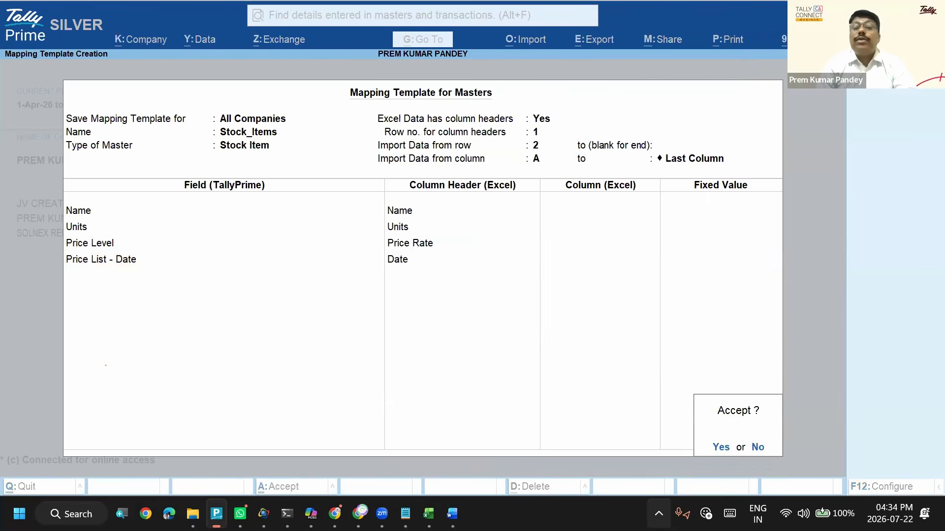
pyautogui.press('Return')
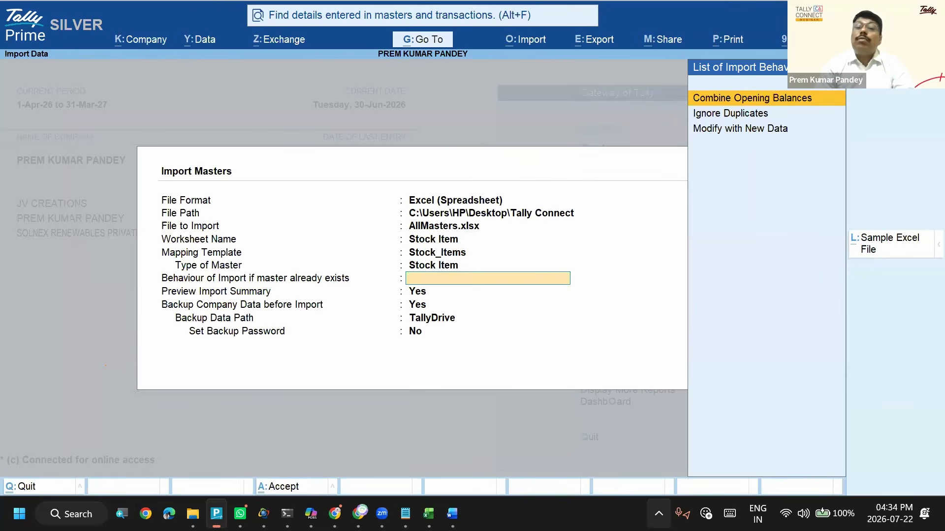
pyautogui.press('Down')
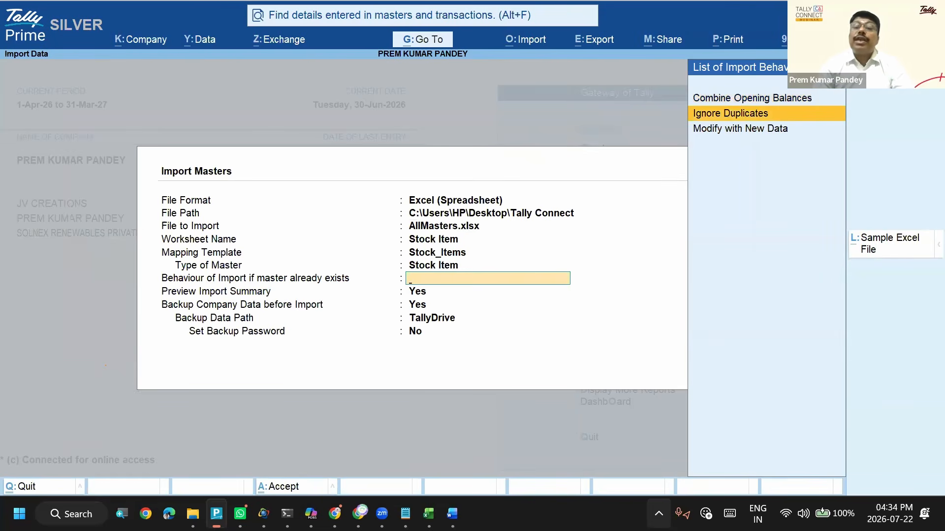
pyautogui.press('Down')
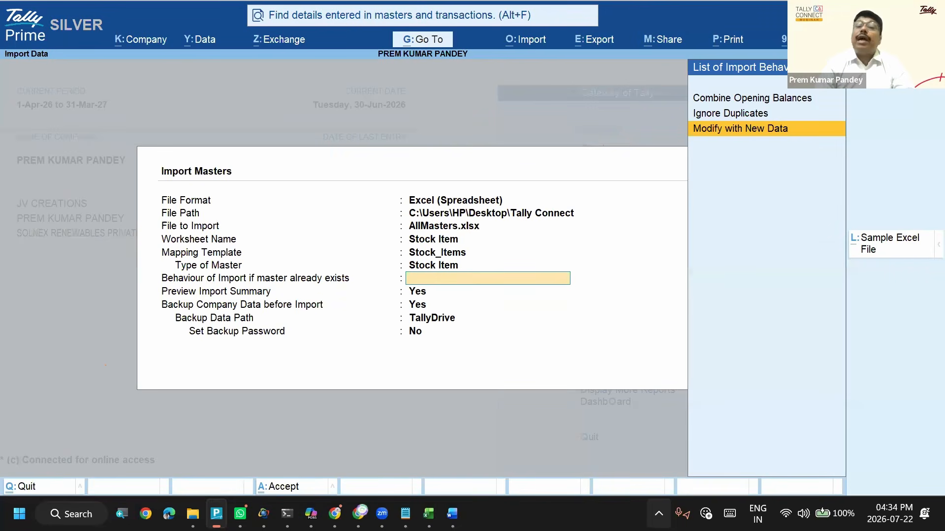
pyautogui.press('Return')
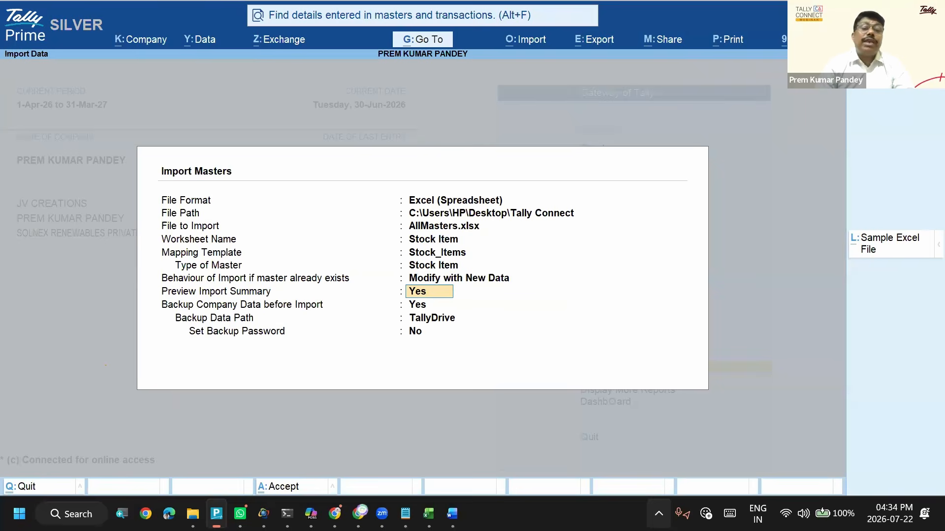
# - Keep the import preview and company backup enabled, and set the backup data path to C:\Users\HP\Desktop\Tally Connect
pyautogui.press('Return')
pyautogui.press('Return')
pyautogui.press('Up')
pyautogui.press('Return')
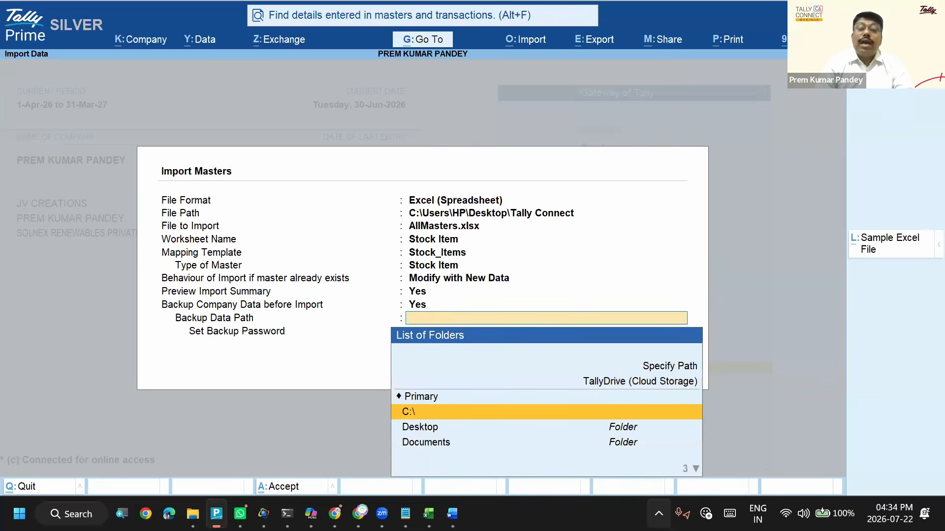
pyautogui.press('Down')
pyautogui.press('Return')
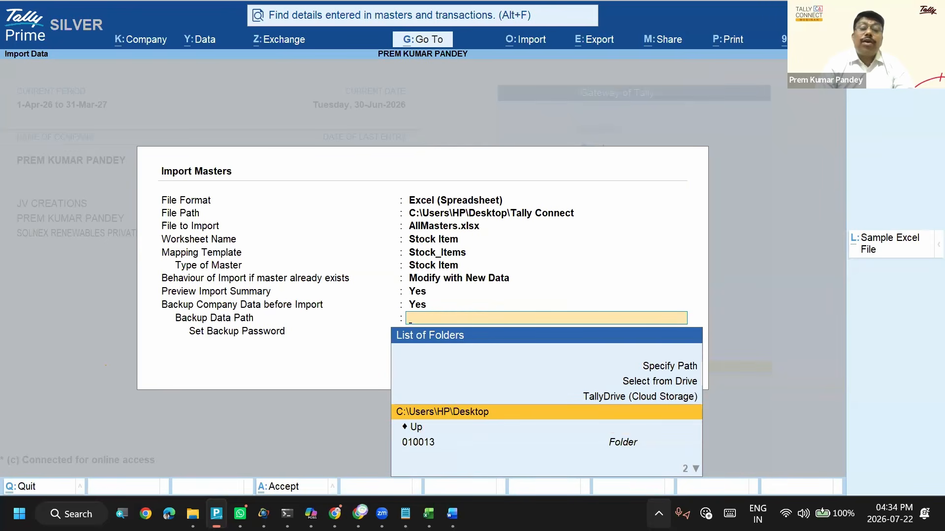
pyautogui.press('Up')
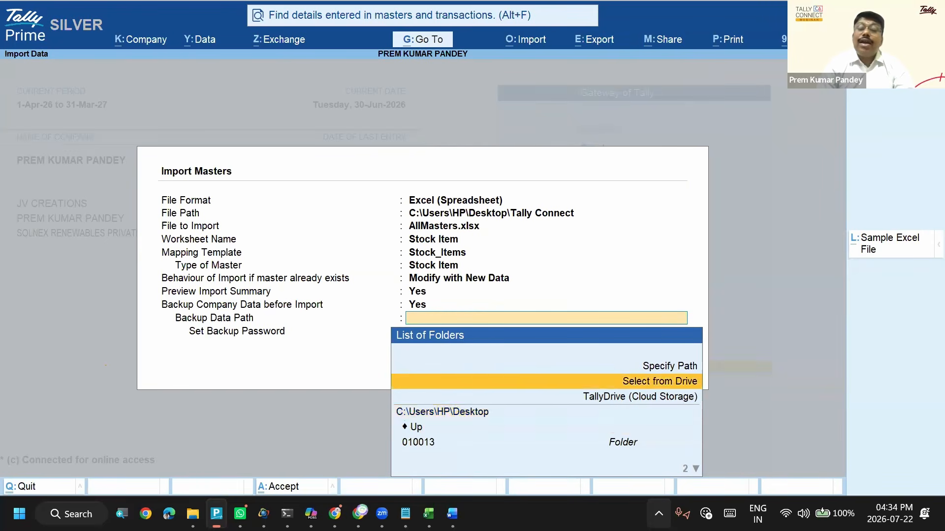
pyautogui.press('Return')
pyautogui.press('Down')
pyautogui.press('Return')
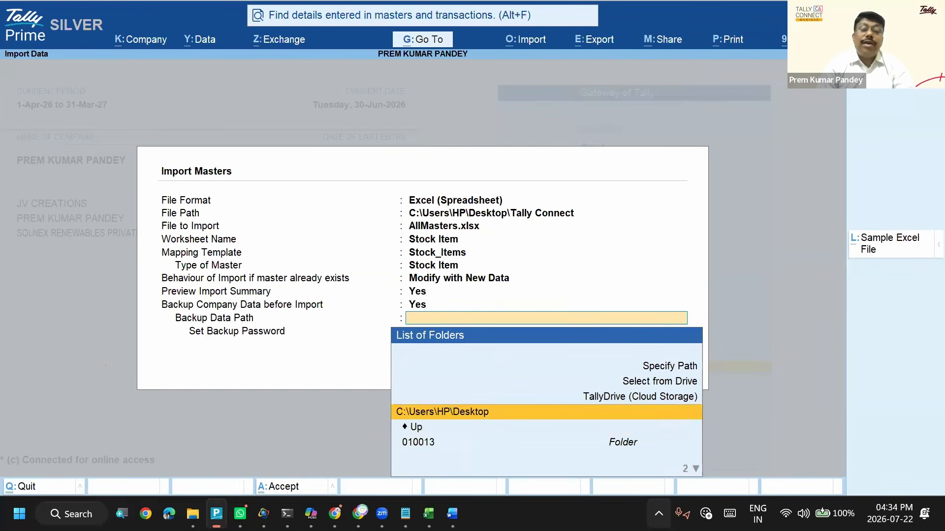
pyautogui.write('t')
pyautogui.press('Down')
pyautogui.press('Down')
pyautogui.press('Down')
pyautogui.press('Return')
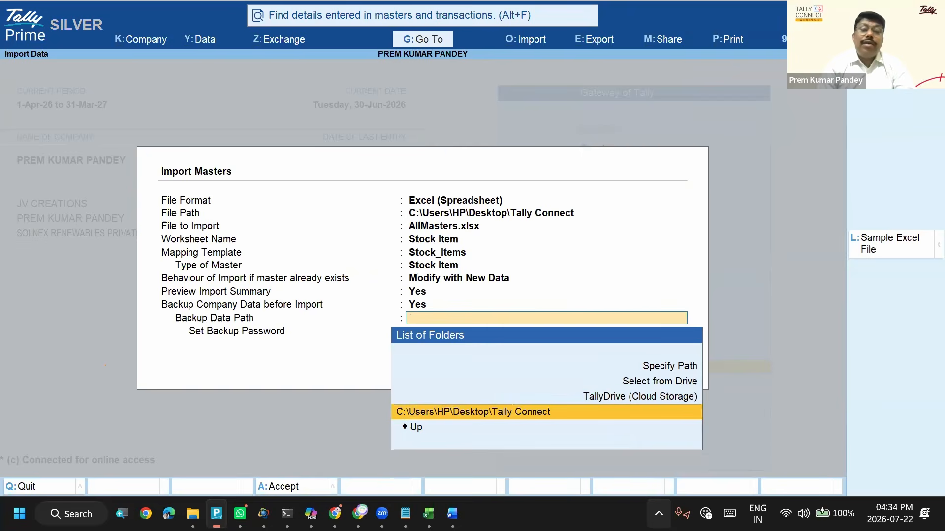
# - Accept the import settings and import the stock item data from AllMasters.xlsx
pyautogui.hotkey('ctrl', 'a')
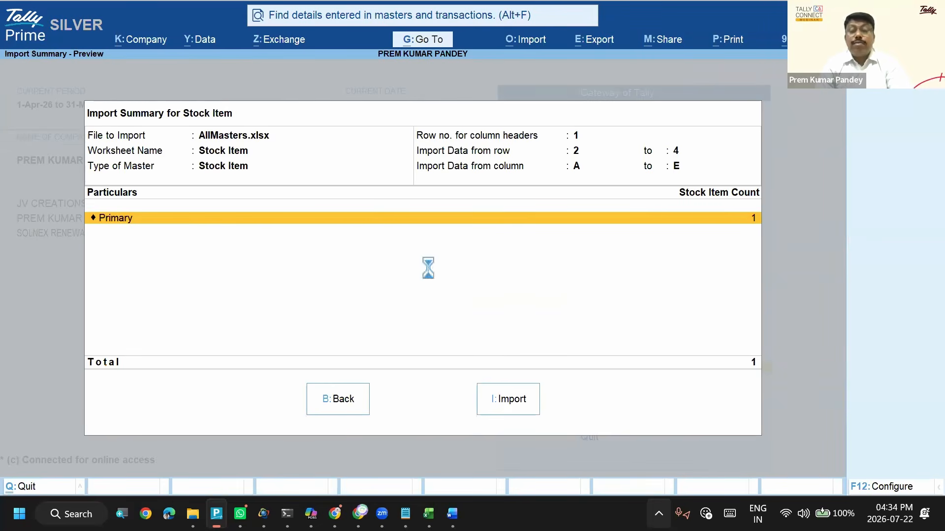
pyautogui.press('i')
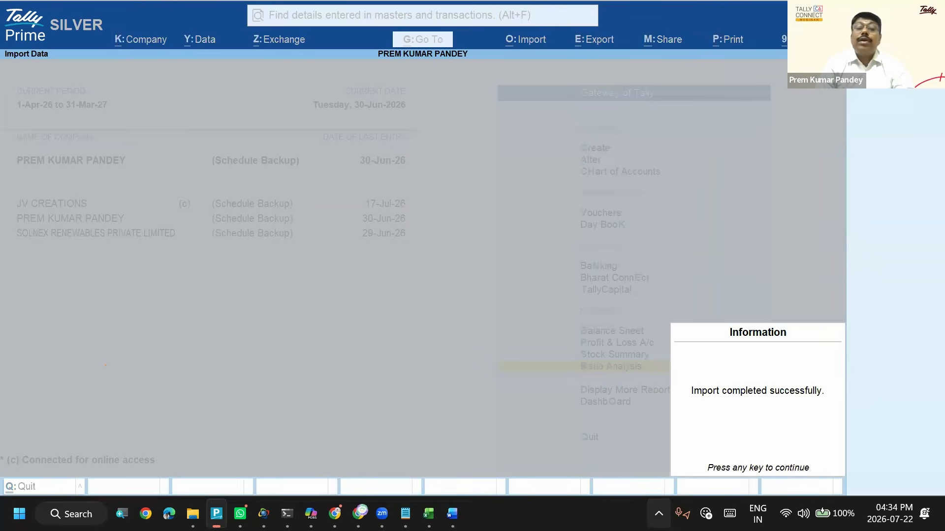
pyautogui.press('Return')
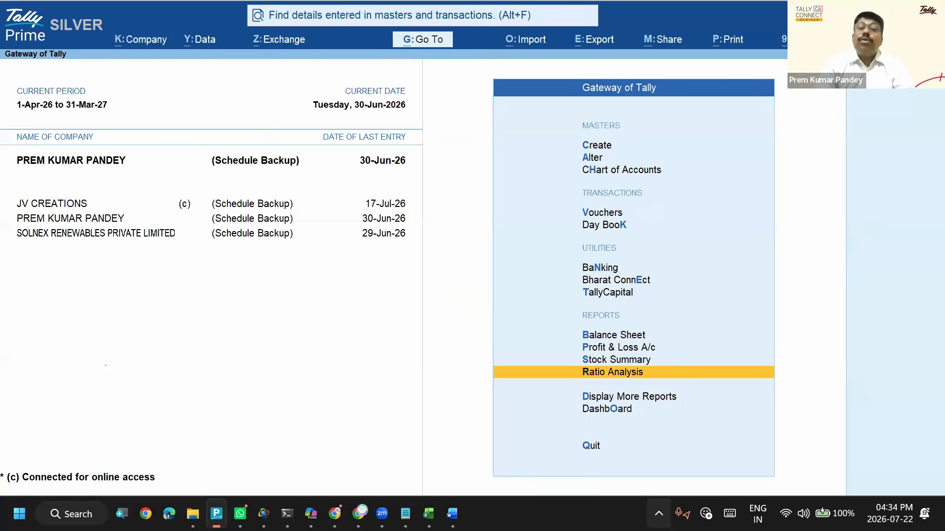
# - Open the HP Laptop stock item for alteration from the inventory masters
pyautogui.write('aSt')
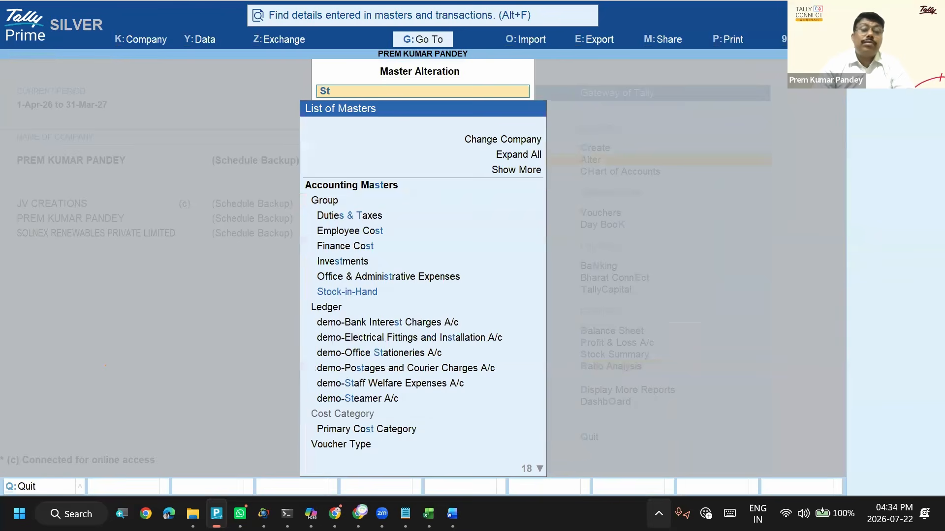
pyautogui.press('BackSpace')
pyautogui.press('BackSpace')
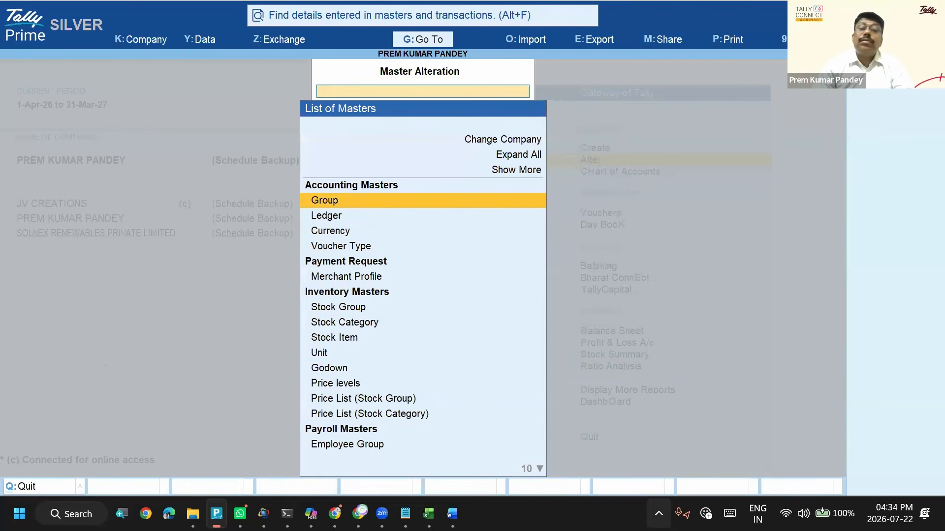
pyautogui.press('Down')
pyautogui.press('Down')
pyautogui.press('Down')
pyautogui.press('Down')
pyautogui.press('Down')
pyautogui.press('Down')
pyautogui.press('Down')
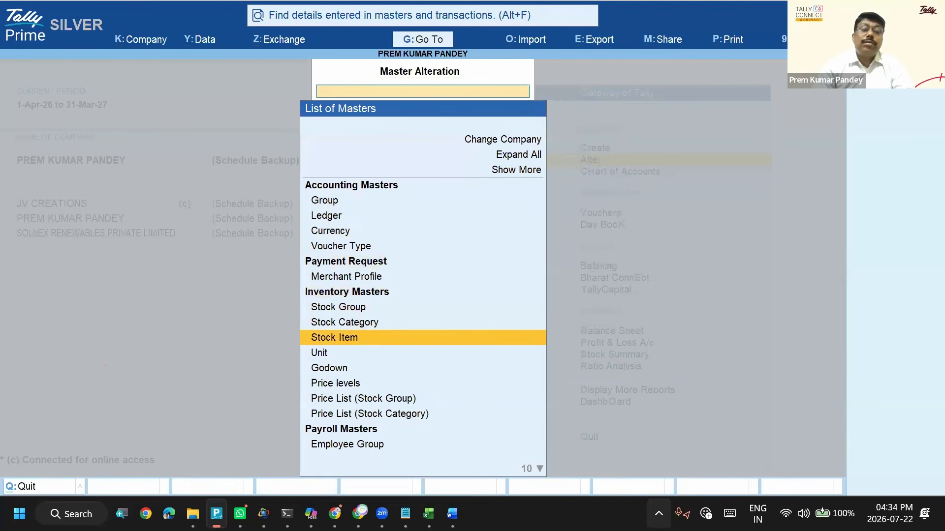
pyautogui.press('Return')
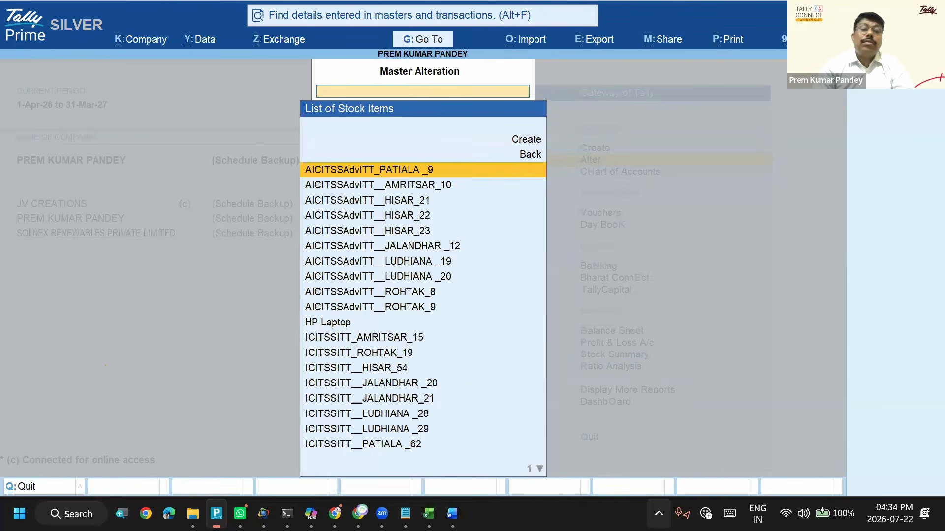
pyautogui.press('Down')
pyautogui.press('Down')
pyautogui.press('Down')
pyautogui.press('Down')
pyautogui.press('Down')
pyautogui.press('Down')
pyautogui.press('Down')
pyautogui.press('Down')
pyautogui.press('Down')
pyautogui.press('Down')
pyautogui.press('Down')
pyautogui.press('Up')
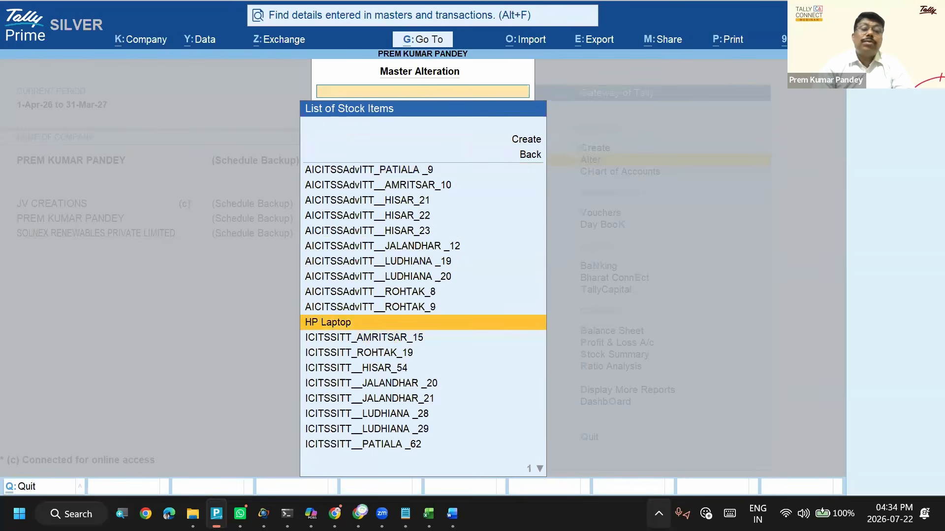
pyautogui.press('Return')
# - Set Alter standard rates to Yes for HP Laptop and check its standard cost and selling price entries
pyautogui.press('Return')
pyautogui.press('Return')
pyautogui.press('Return')
pyautogui.press('Return')
pyautogui.press('Return')
pyautogui.press('y')
pyautogui.press('Return')
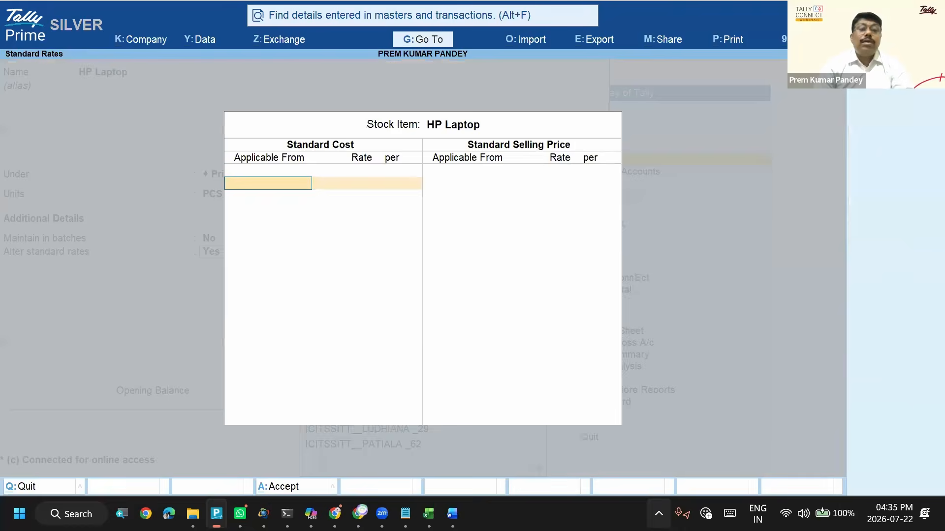
pyautogui.press('Escape')
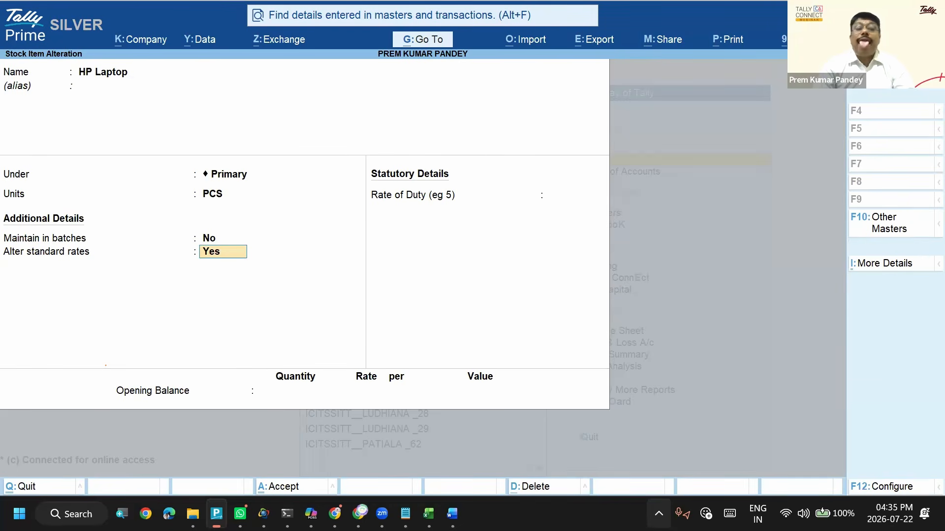
pyautogui.press('Return')
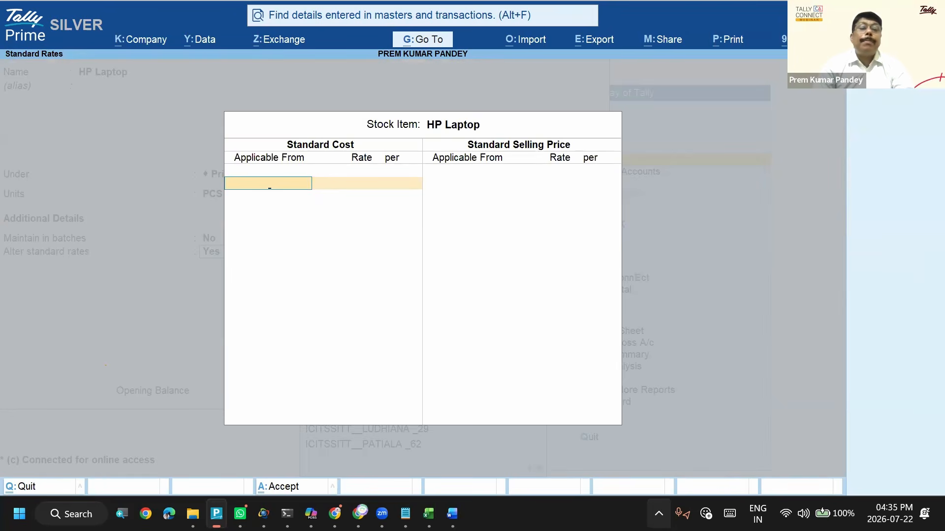
pyautogui.press('Escape')
pyautogui.press('Return')
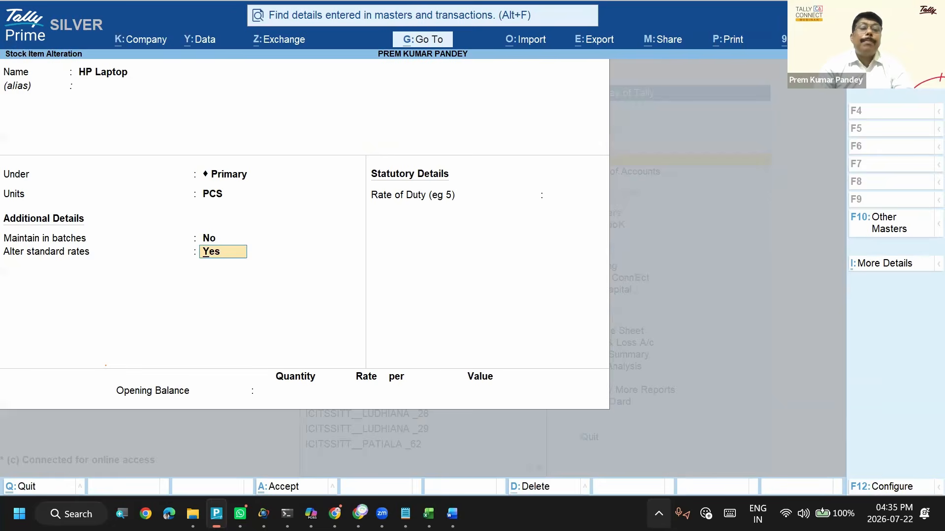
pyautogui.press('Return')
pyautogui.press('Return')
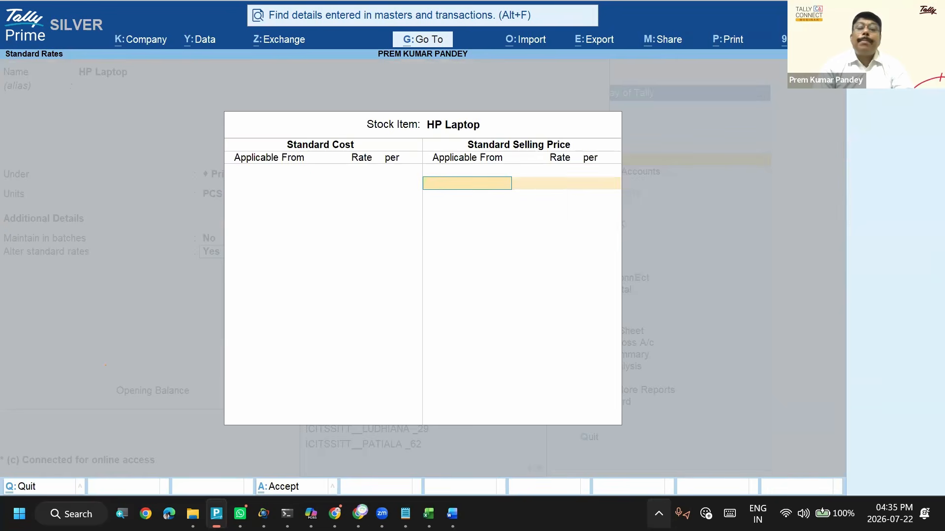
pyautogui.press('Return')
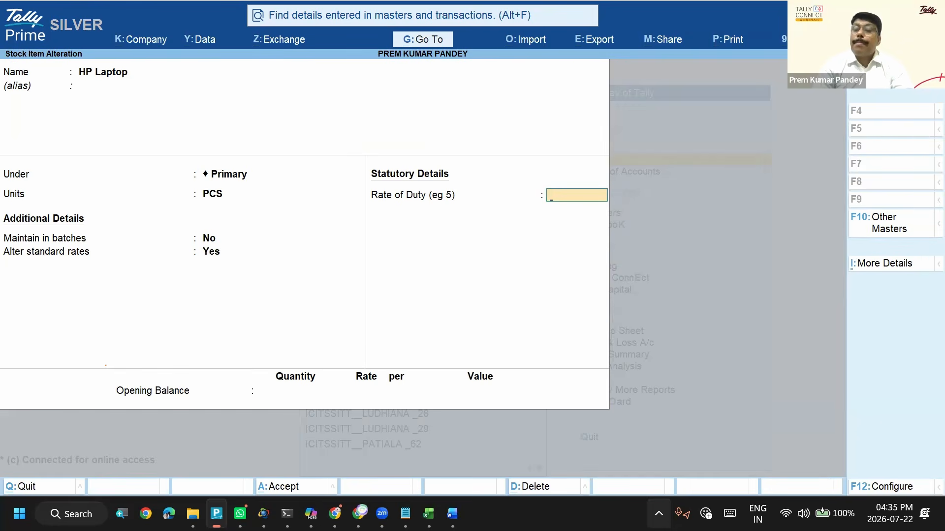
# - Review the stock item configuration options, accept them, and leave the HP Laptop alteration without saving
pyautogui.click(899, 490)
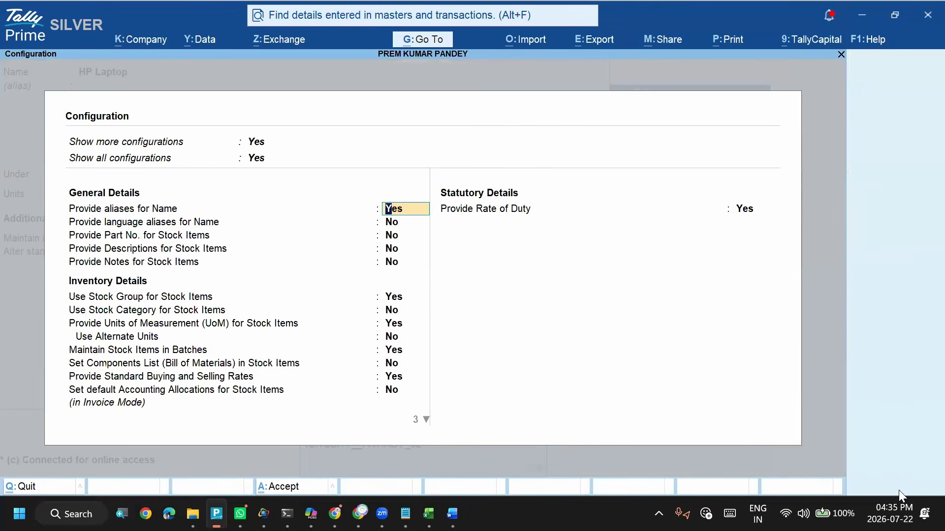
pyautogui.press('ctrl')
pyautogui.hotkey('ctrl', 'a')
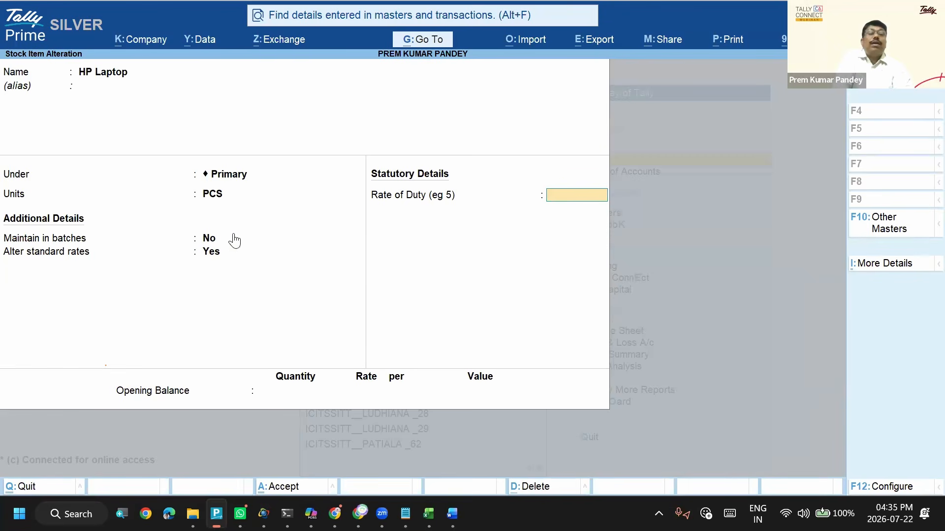
pyautogui.press('ctrl')
pyautogui.hotkey('ctrl', 'q')
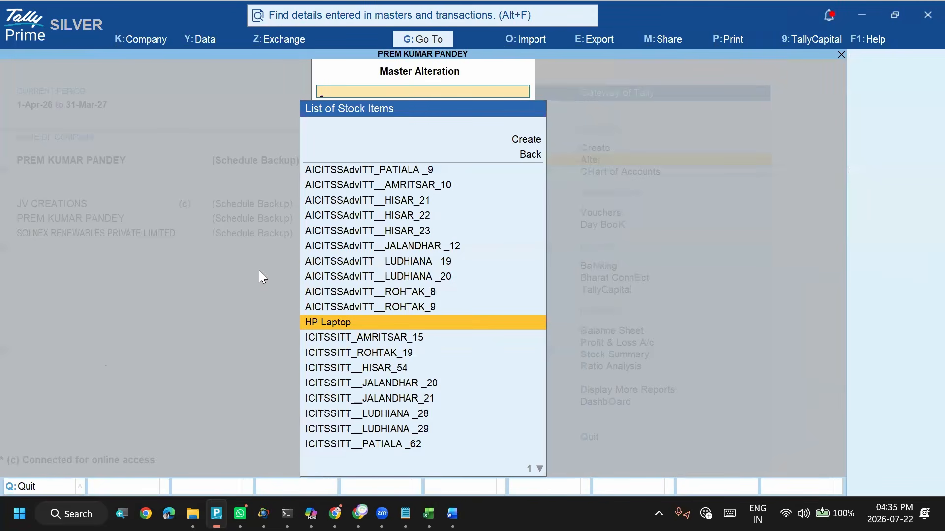
pyautogui.press('Escape')
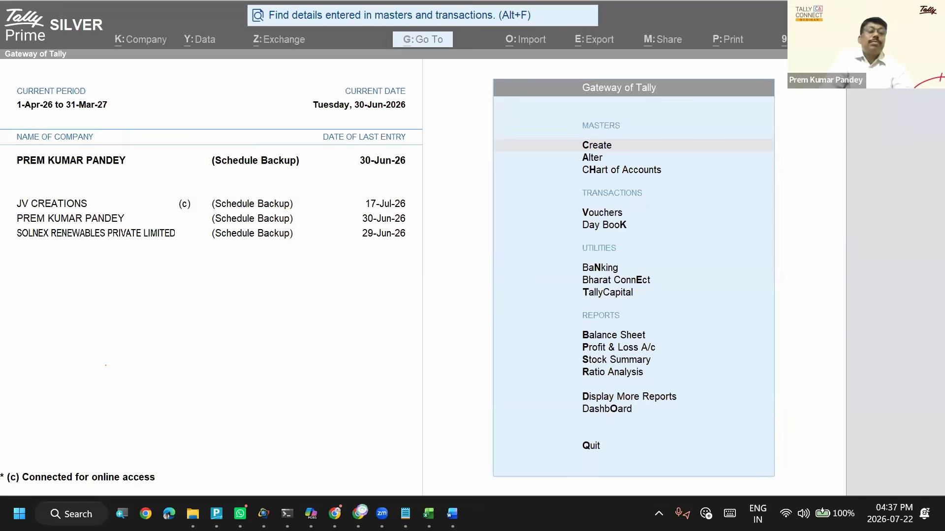
# - Switch to the Notepad note that asks about importing the price list
pyautogui.hotkey('alt', 'Tab')
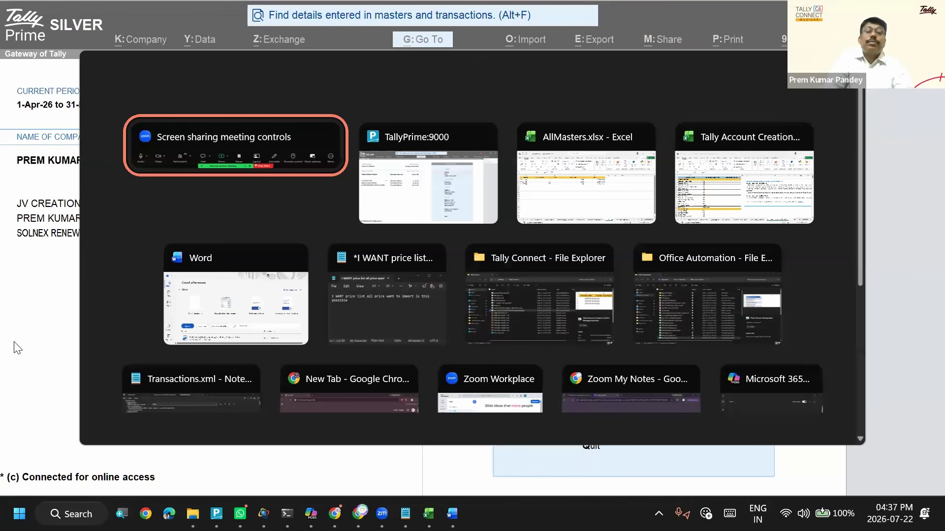
pyautogui.hotkey('alt', 'Tab')
pyautogui.hotkey('alt', 'Tab')
pyautogui.hotkey('alt', 'Tab')
pyautogui.hotkey('alt', 'Tab')
pyautogui.hotkey('alt', 'Tab')
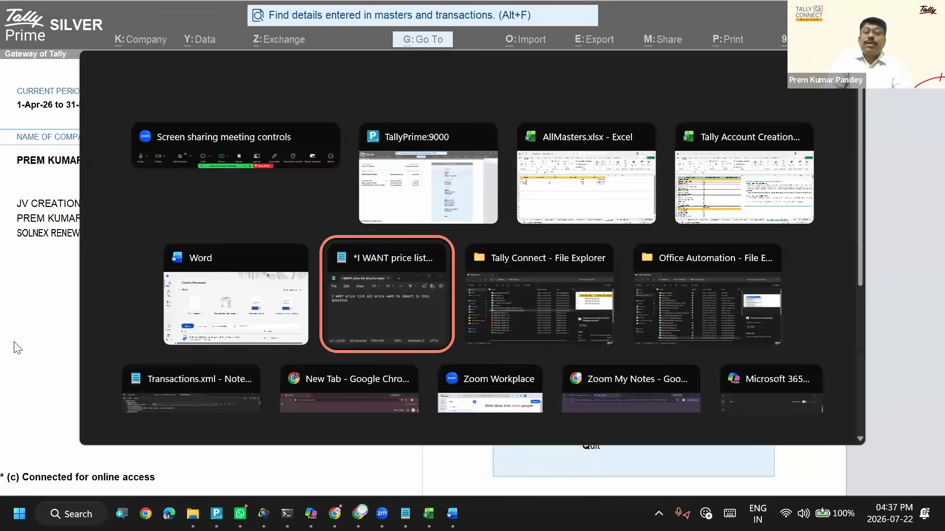
pyautogui.hotkey('alt', 'Tab')
pyautogui.hotkey('alt', 'shift', 'Tab')
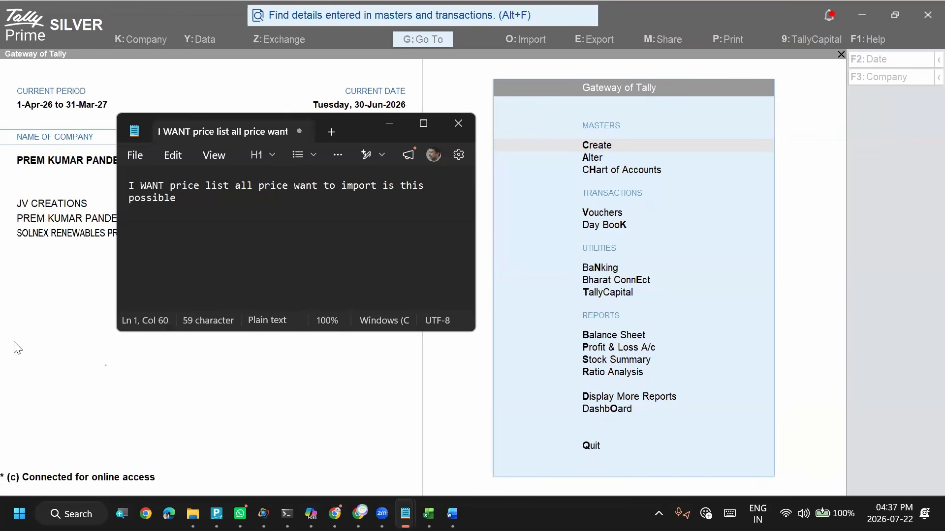
# - Switch to the Zoom webinar chat, start a selection screenshot of it, and check the clipboard history
pyautogui.hotkey('alt', 'Tab')
pyautogui.press('Print')
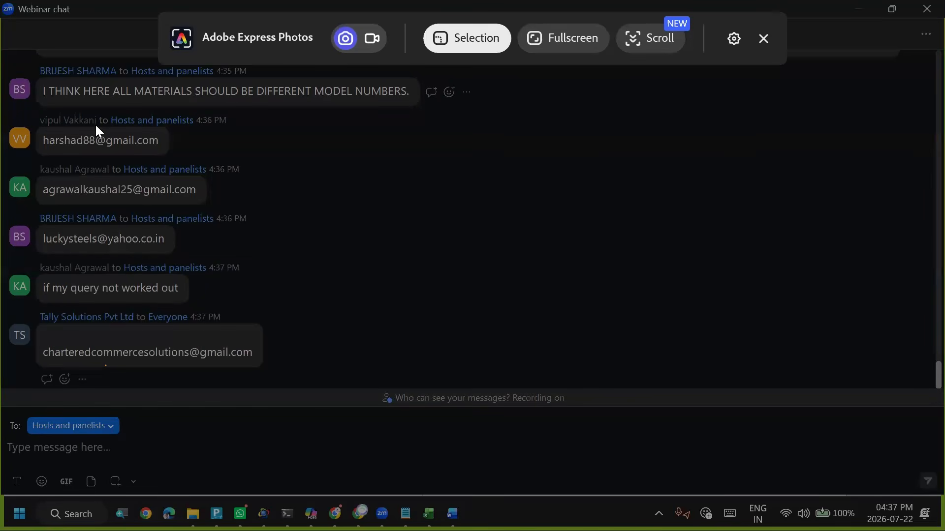
pyautogui.press('super+v')
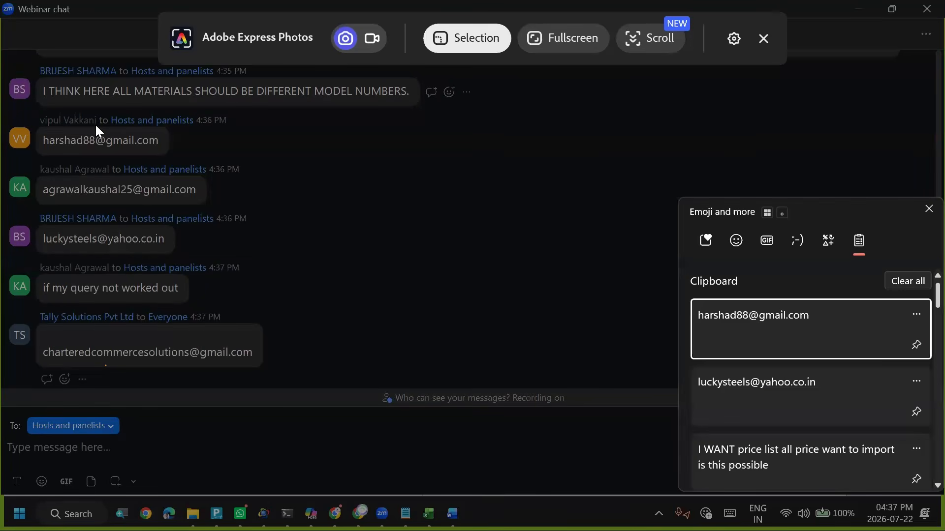
pyautogui.press('Escape')
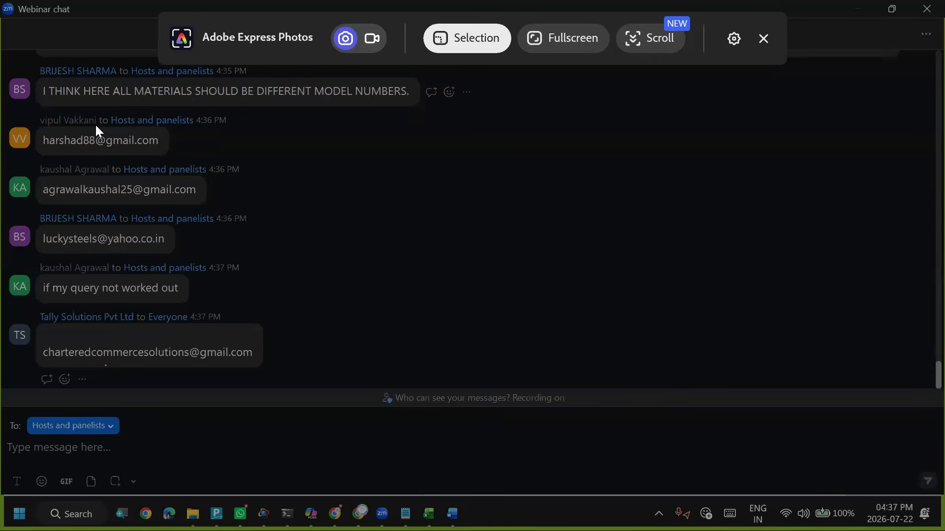
pyautogui.press('super+v')
pyautogui.press('Escape')
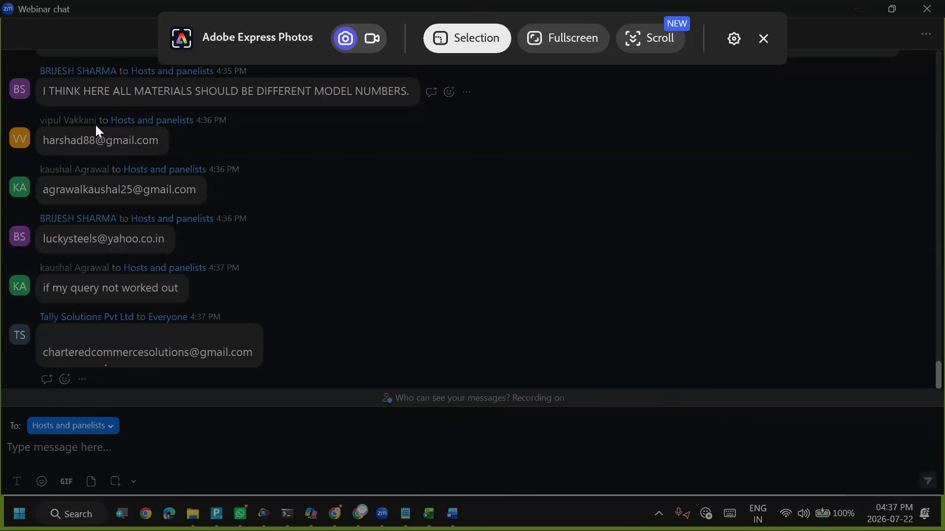